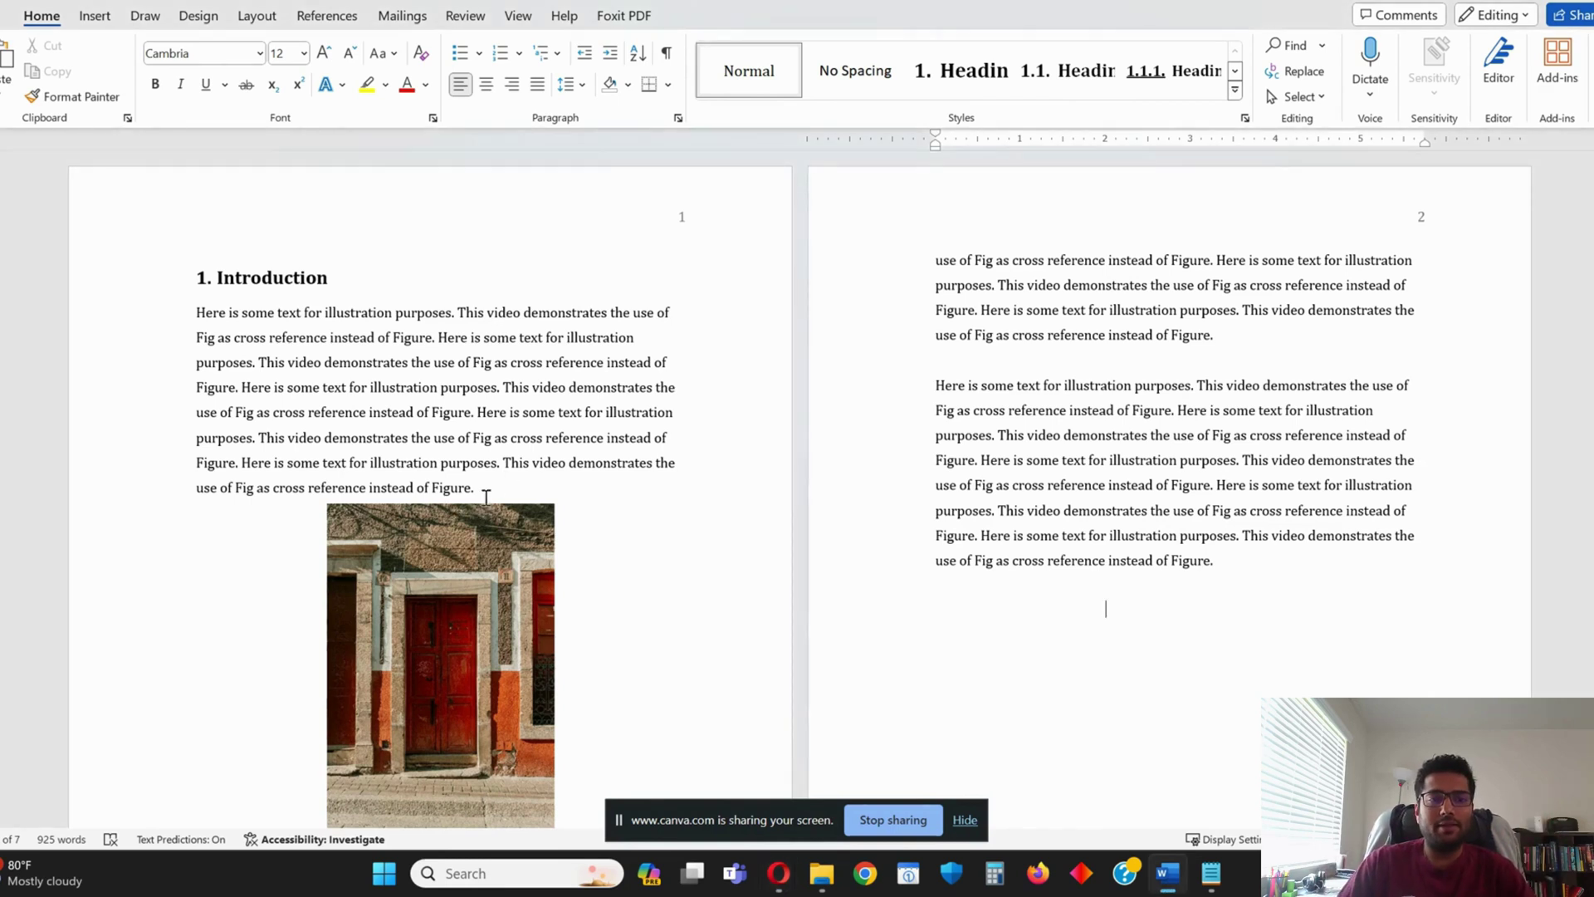
Examine the Introduction section's door picture and its Figure 1 caption
{"action": "left_click", "coordinate": [480, 565]}
{"action": "left_click", "coordinate": [509, 466]}
{"action": "scroll", "coordinate": [511, 469], "scroll_direction": "up", "scroll_amount": 3}
{"action": "scroll", "coordinate": [514, 474], "scroll_direction": "down", "scroll_amount": 3}
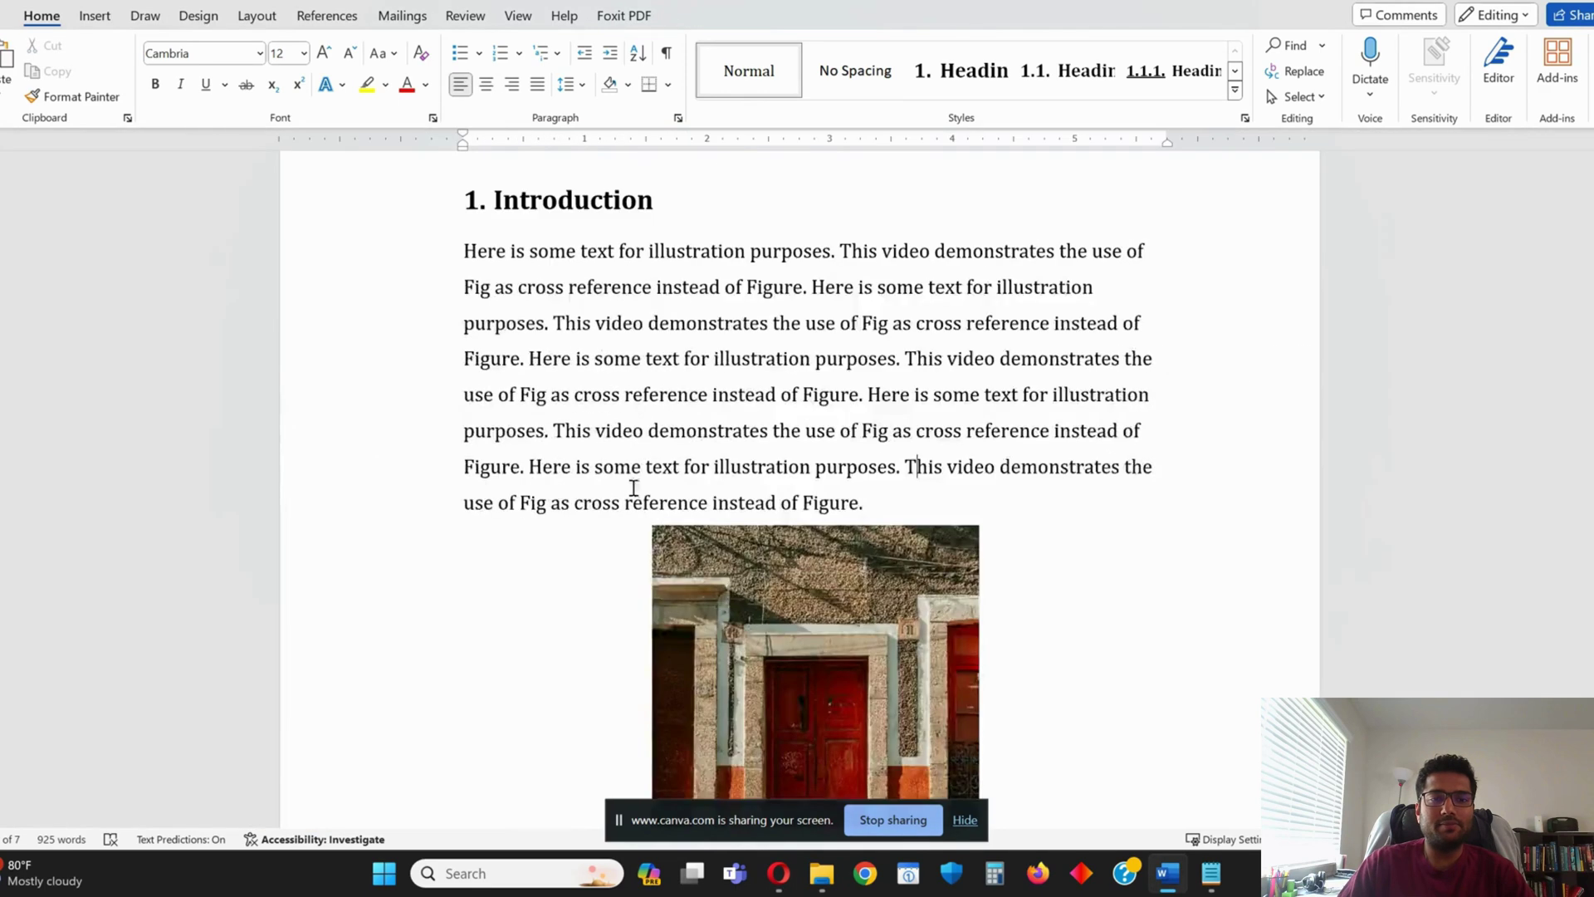
{"action": "scroll", "coordinate": [747, 582], "scroll_direction": "down", "scroll_amount": 5}
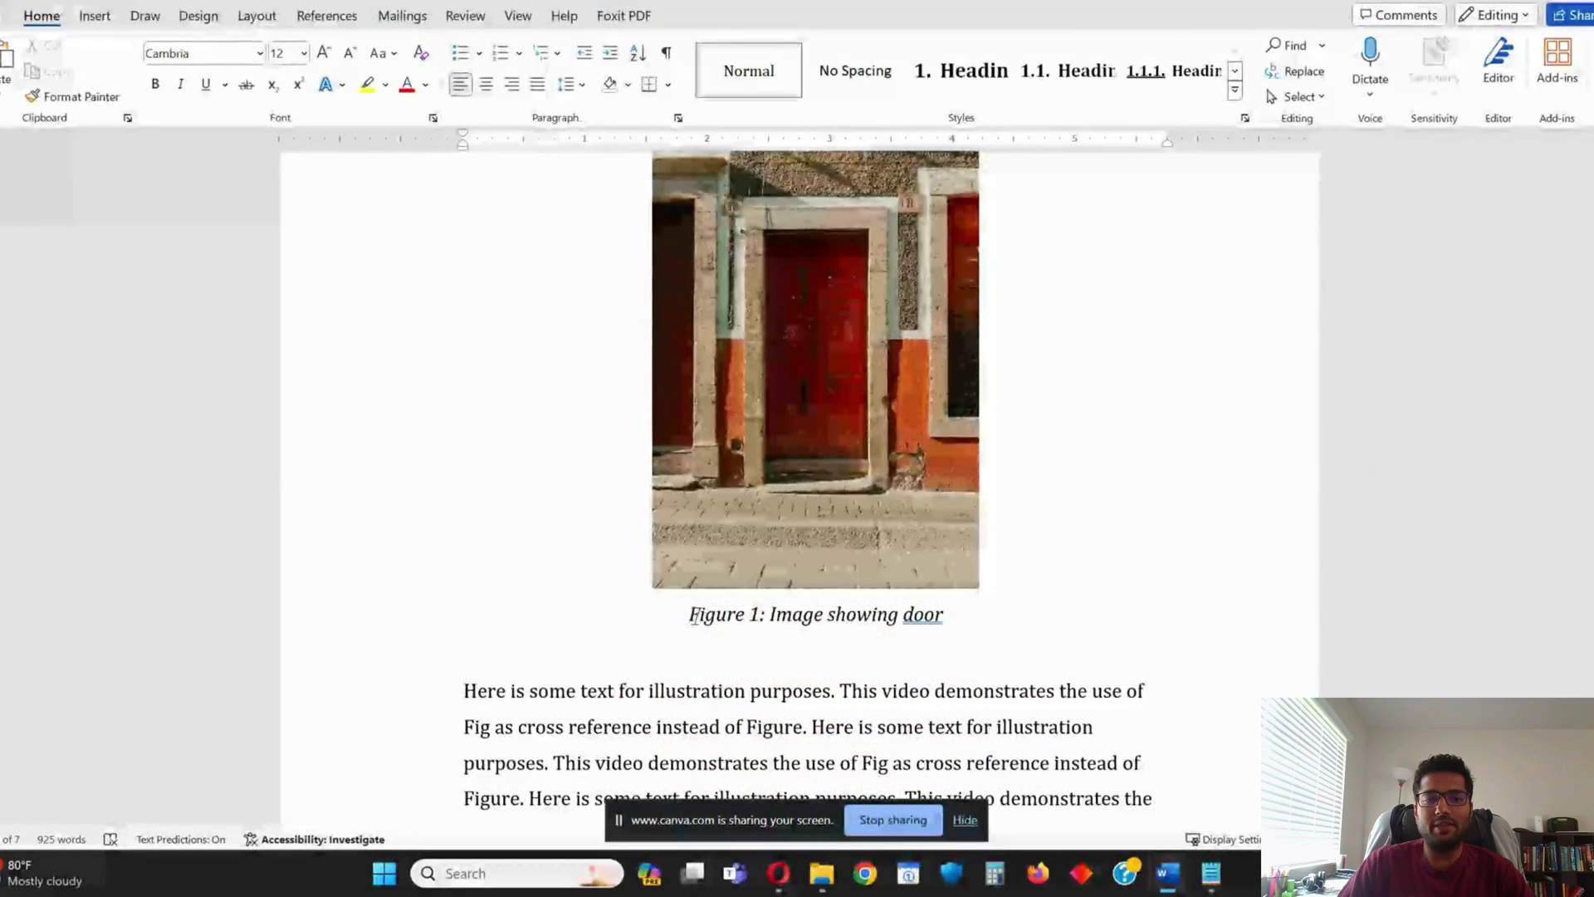
{"action": "left_click_drag", "start_coordinate": [691, 616], "coordinate": [827, 616]}
{"action": "scroll", "coordinate": [935, 714], "scroll_direction": "up", "scroll_amount": 2}
{"action": "scroll", "coordinate": [913, 398], "scroll_direction": "up", "scroll_amount": 2}
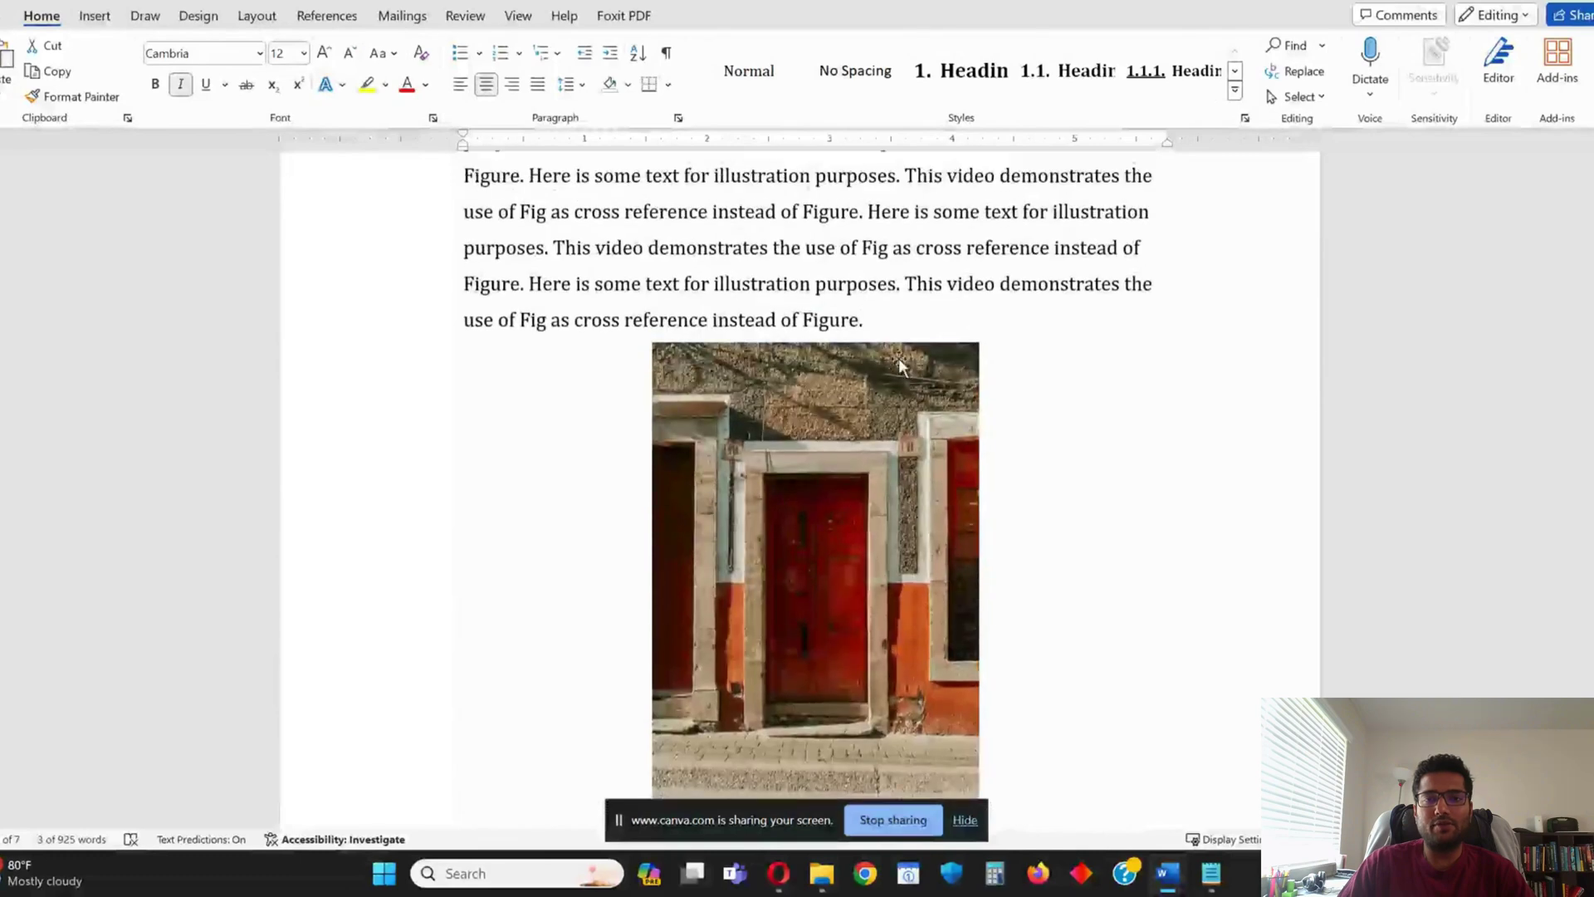
Add the sentence "This is shown in xx below." to the end of the paragraph above the door picture
{"action": "left_click", "coordinate": [867, 336]}
{"action": "scroll", "coordinate": [880, 349], "scroll_direction": "down", "scroll_amount": 3}
{"action": "scroll", "coordinate": [866, 341], "scroll_direction": "up", "scroll_amount": 3}
{"action": "type", "text": "T"}
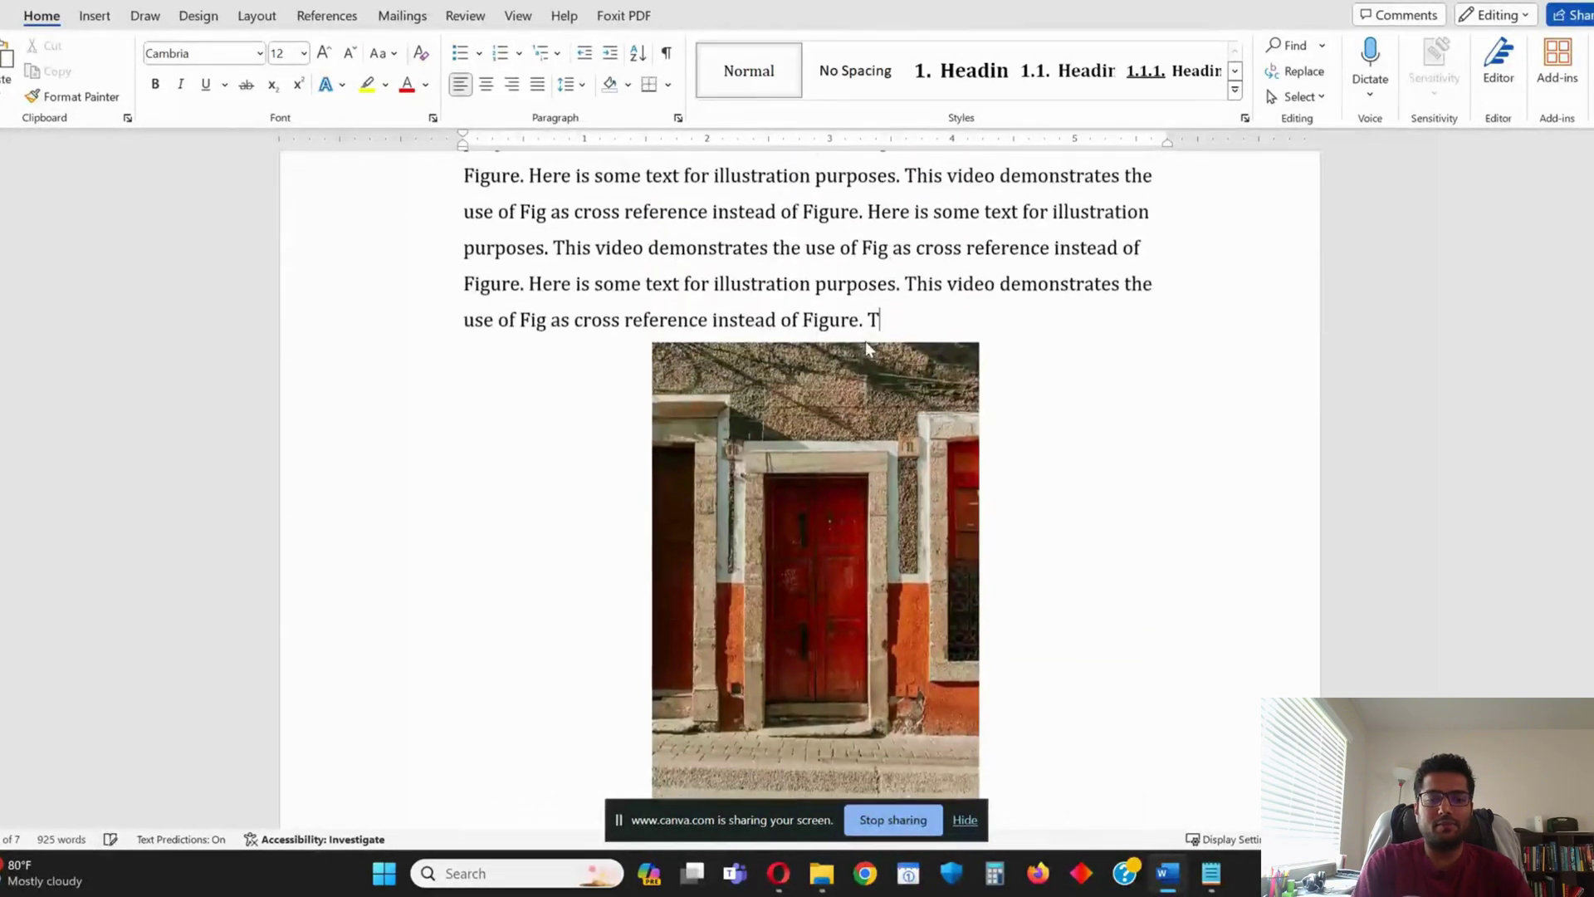
{"action": "type", "text": "his is shown in xx"}
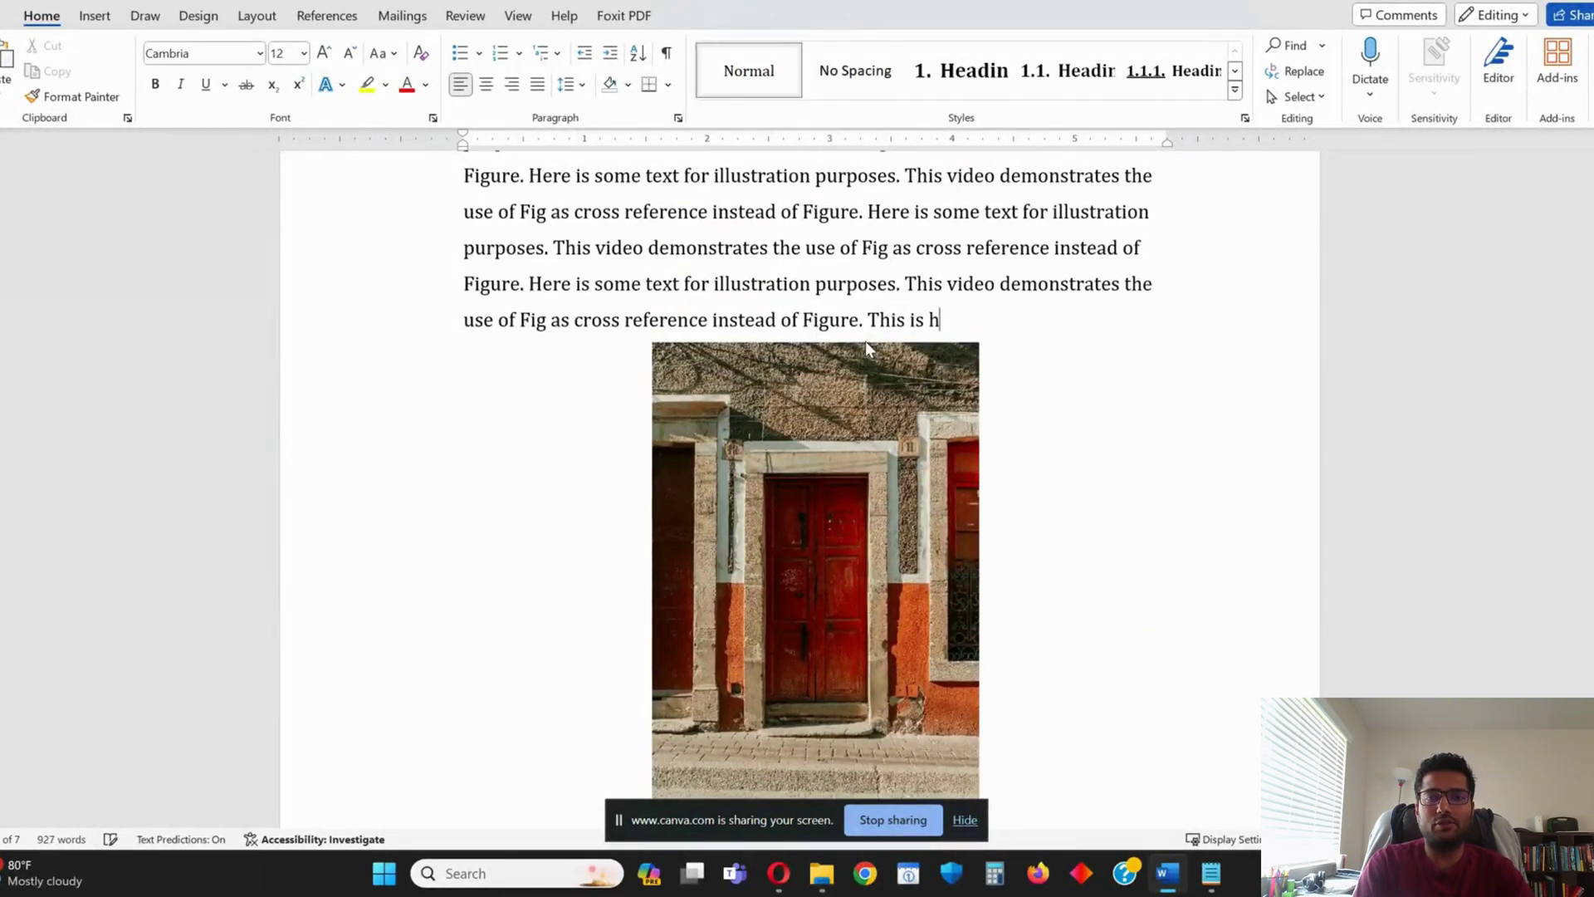
{"action": "type", "text": " below"}
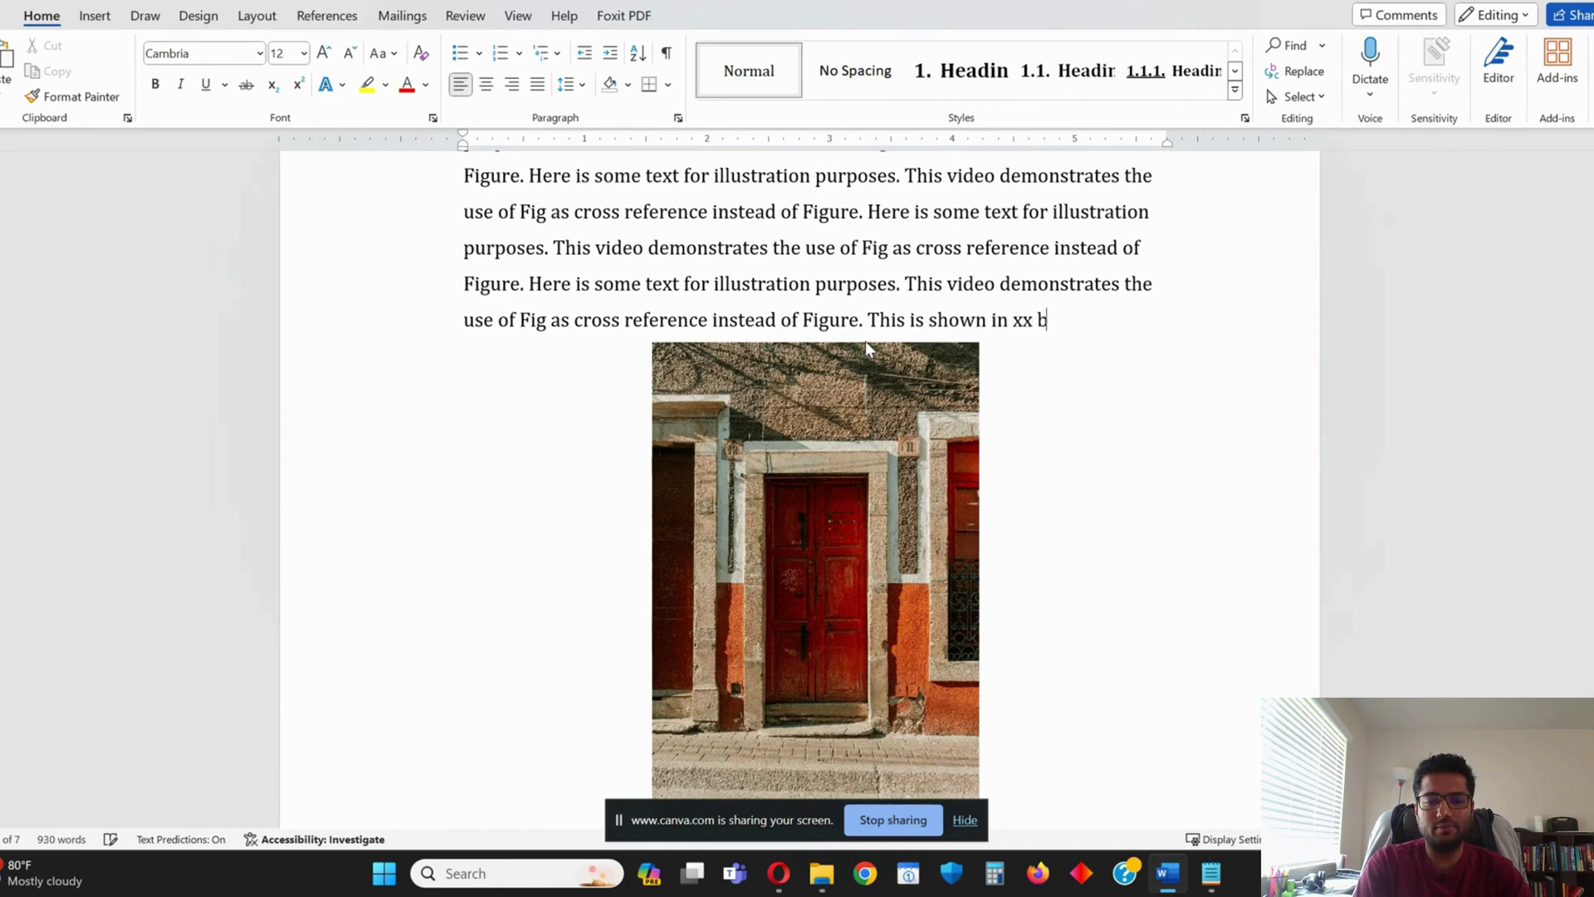
Replace the xx placeholder with a hyperlinked cross-reference to Figure 1, using only the label and number
{"action": "key", "text": "shift+Right"}
{"action": "key", "text": "shift+Right"}
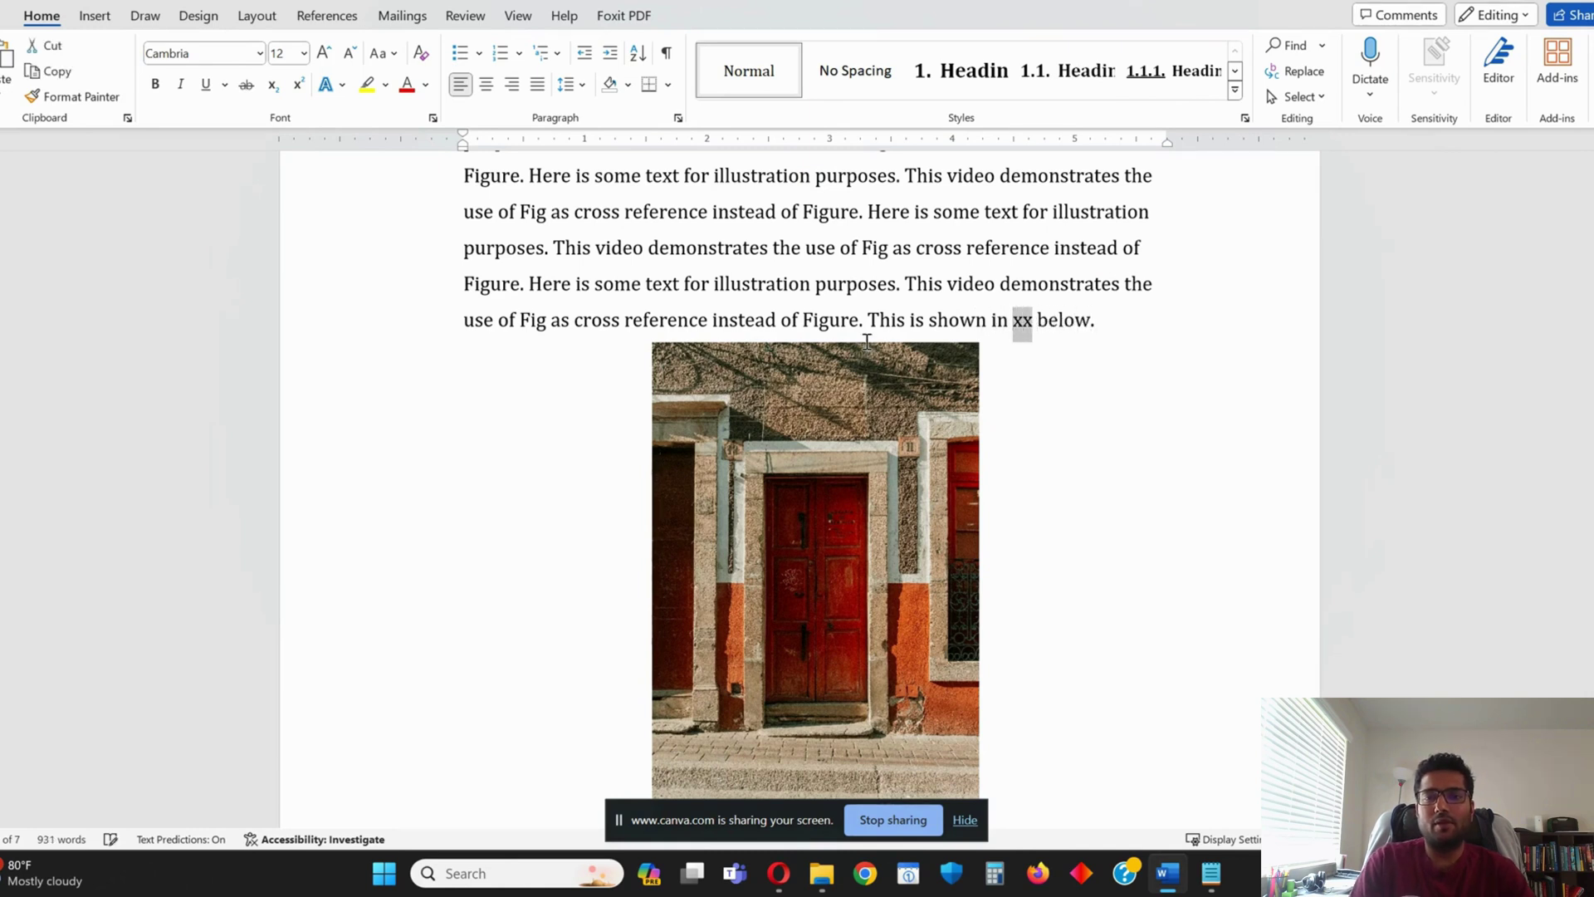
{"action": "left_click", "coordinate": [344, 17]}
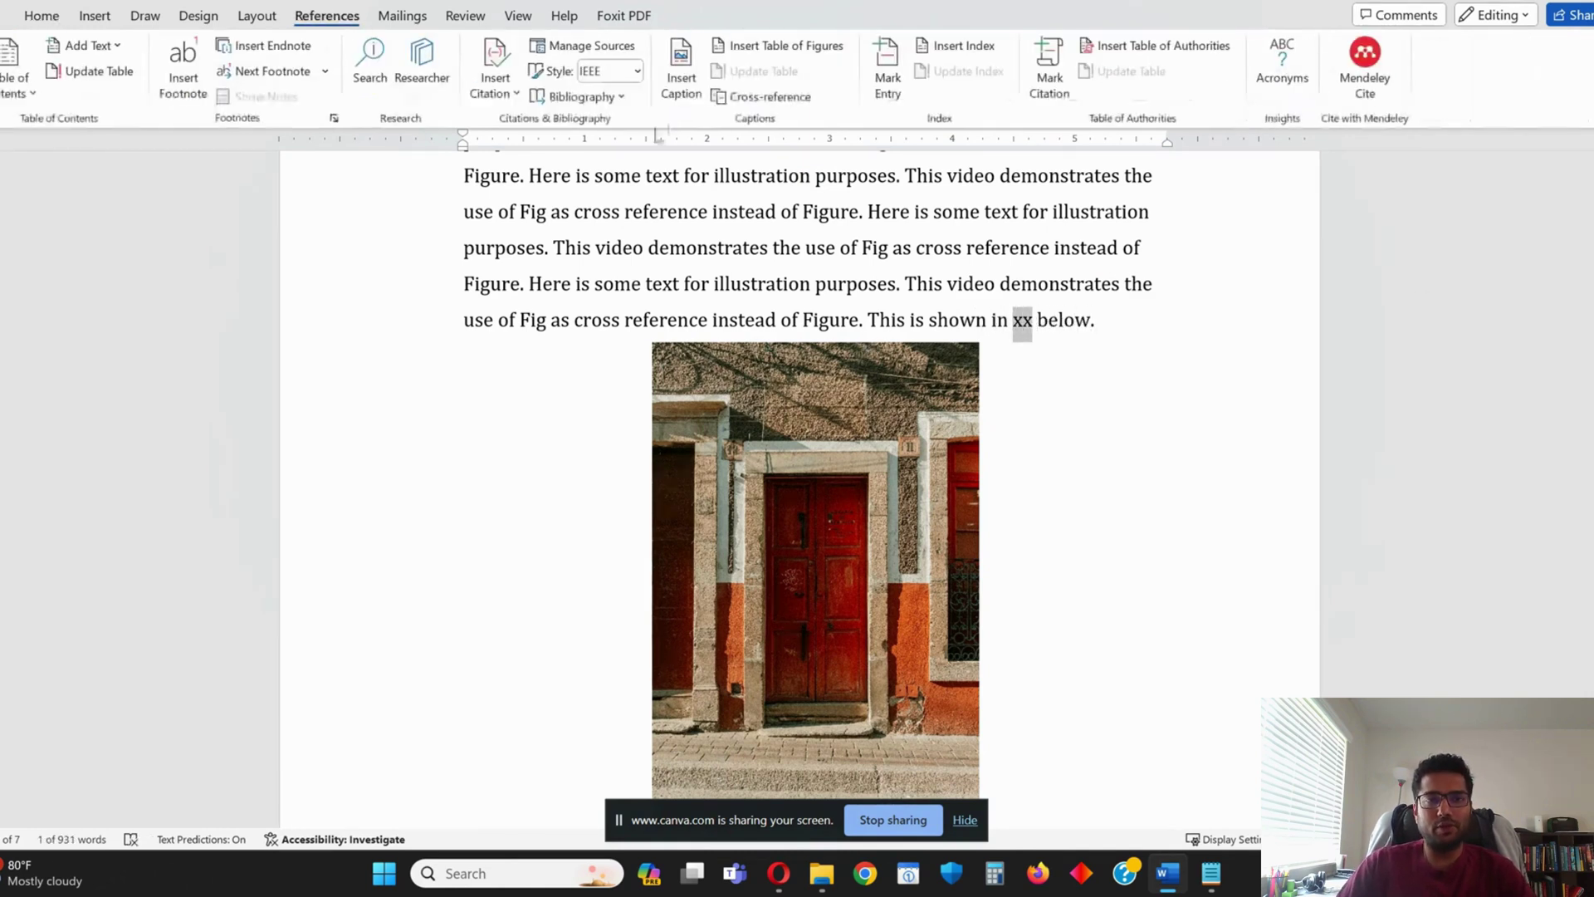
{"action": "left_click", "coordinate": [743, 98]}
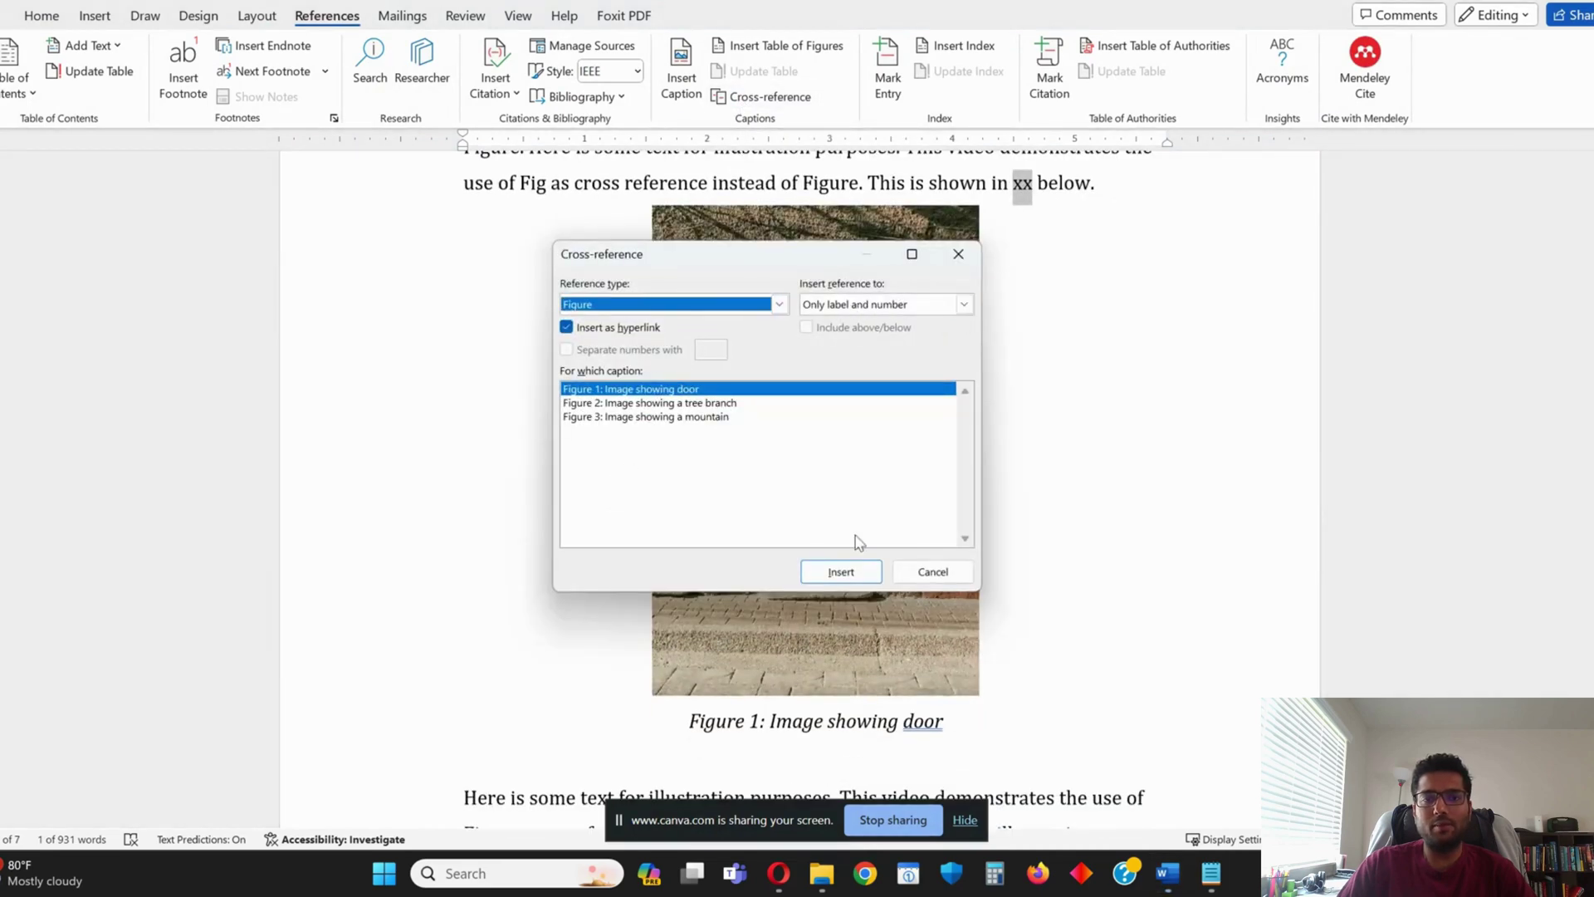
{"action": "left_click", "coordinate": [840, 571]}
{"action": "scroll", "coordinate": [1124, 292], "scroll_direction": "up", "scroll_amount": 1}
{"action": "key", "text": "Escape"}
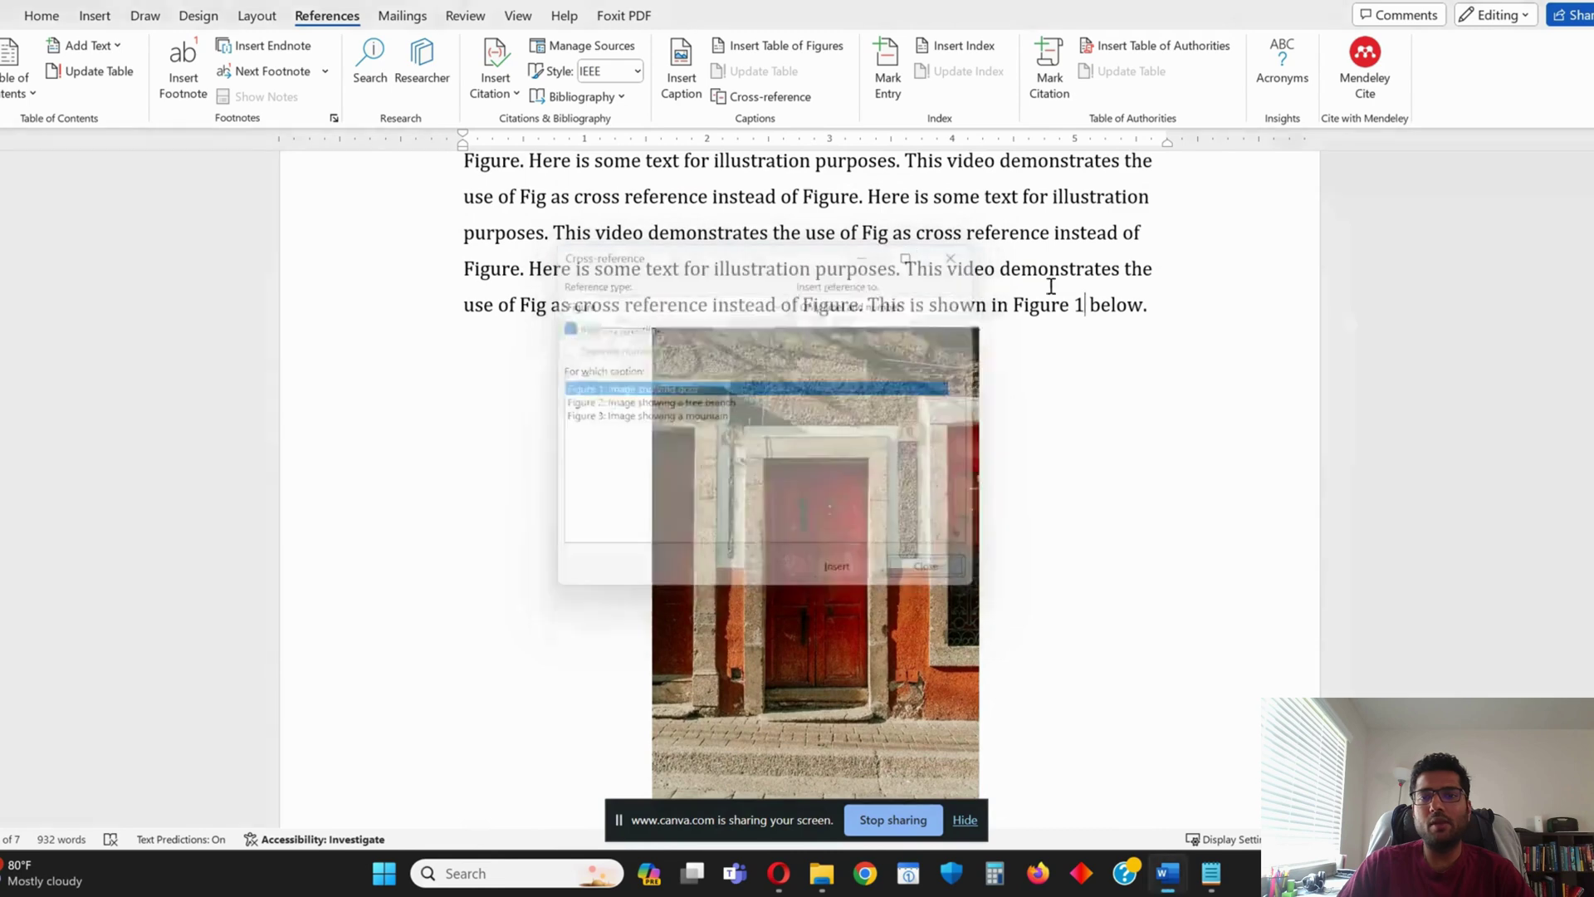
Insert the plain text "Fig. 1" before the Figure 1 cross-reference in the paragraph above the picture
{"action": "left_click", "coordinate": [1051, 290]}
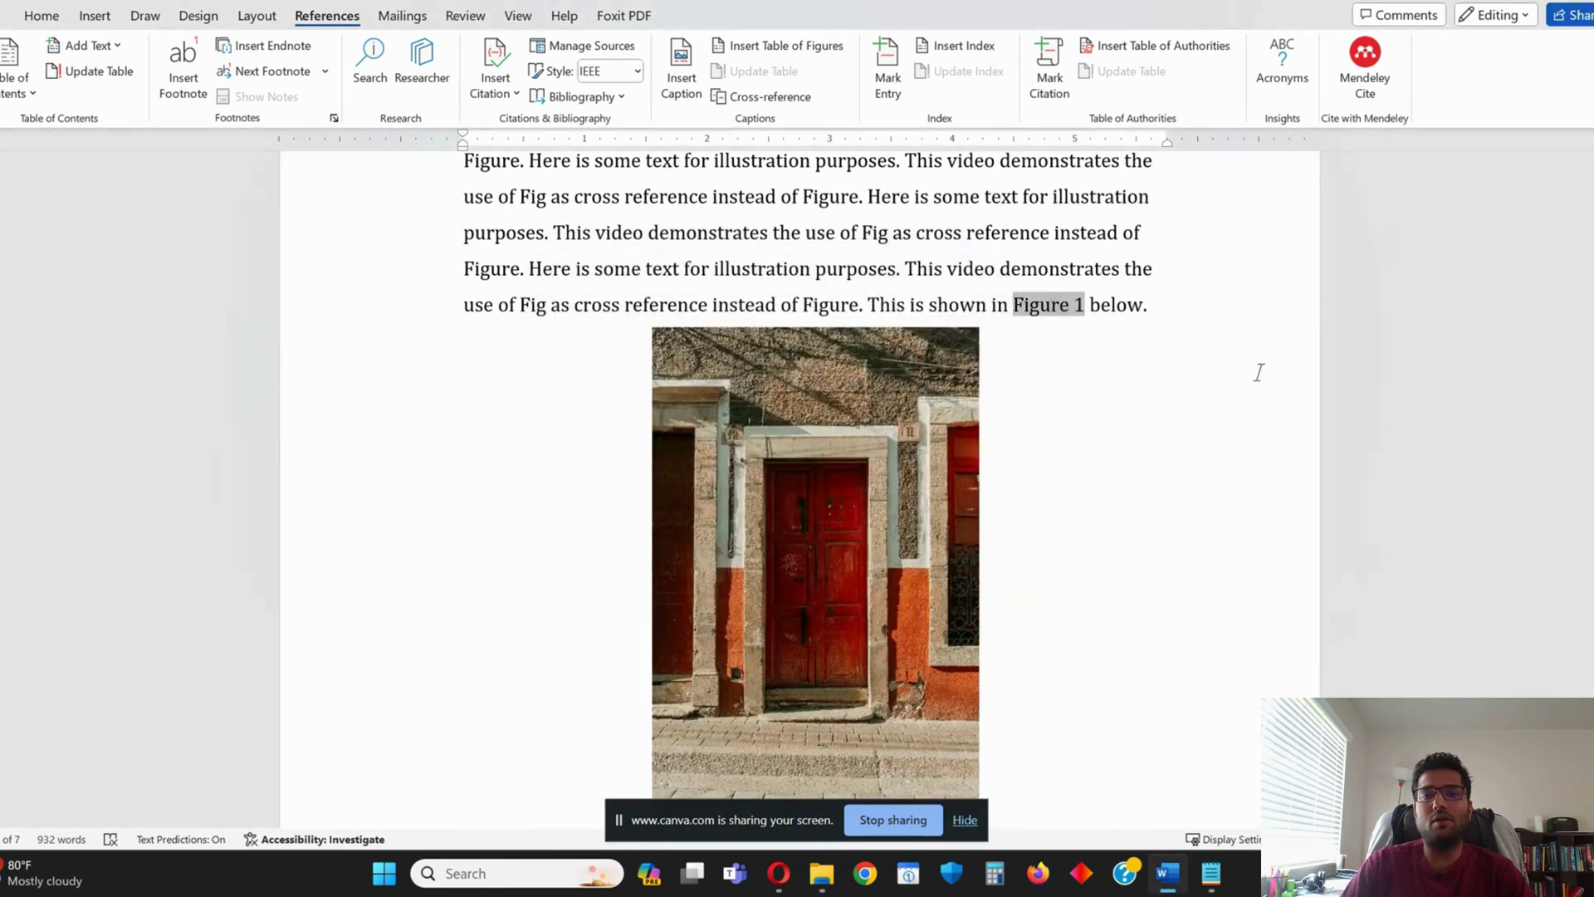
{"action": "key", "text": "ctrl+Left"}
{"action": "type", "text": "Fig. "}
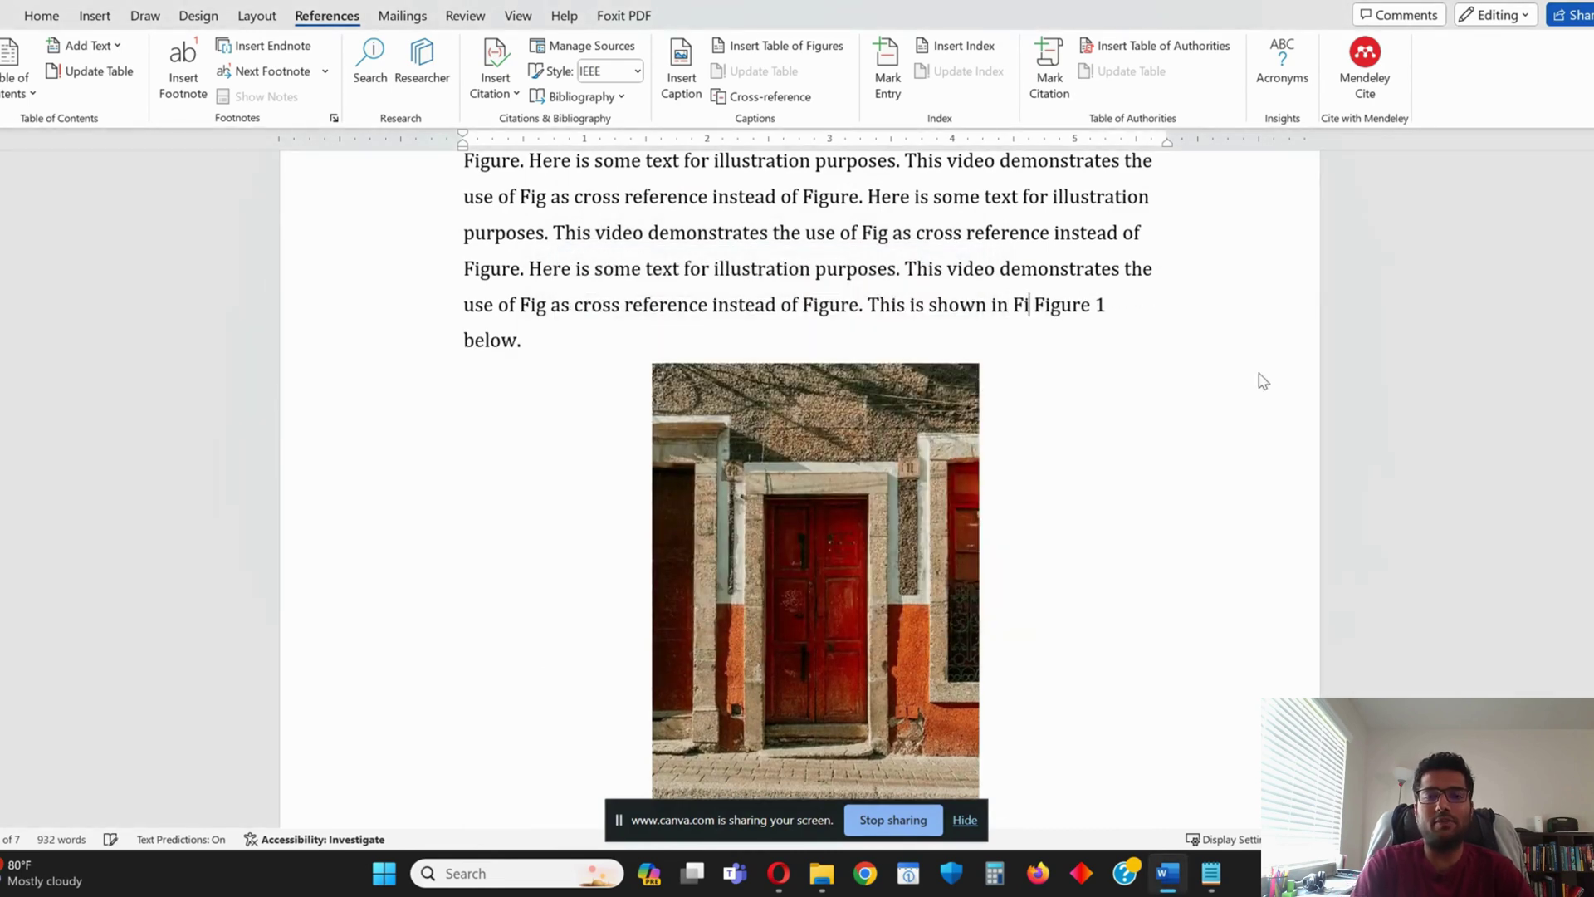
{"action": "type", "text": " 1"}
{"action": "key", "text": "ctrl+shift+Left"}
{"action": "key", "text": "ctrl+shift+Left"}
{"action": "key", "text": "ctrl+shift+Left"}
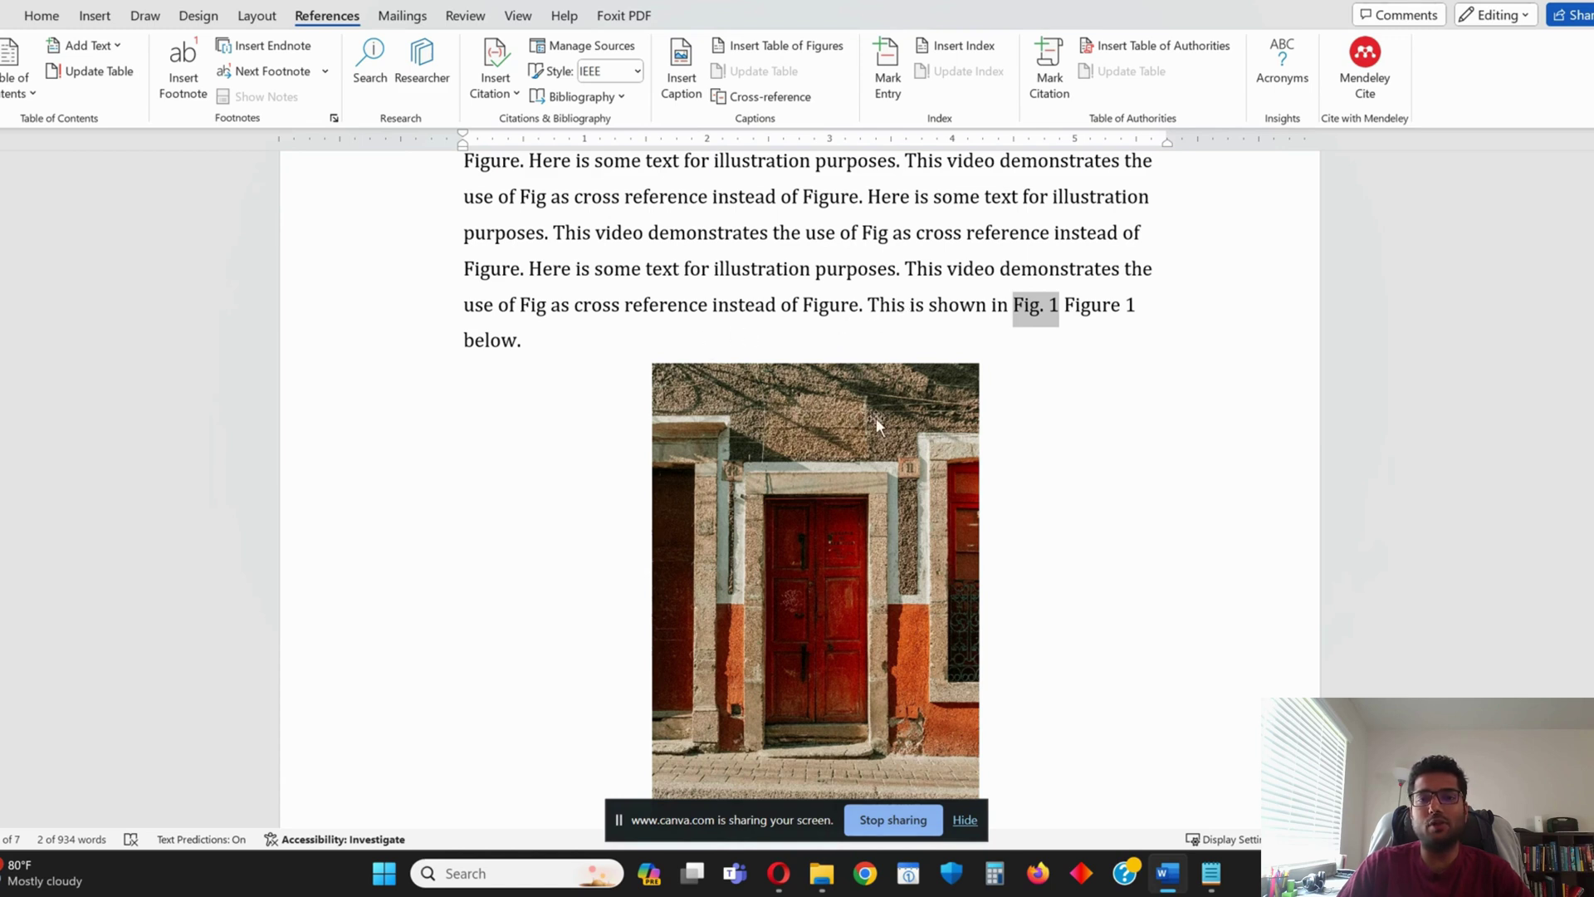
{"action": "left_click", "coordinate": [914, 313]}
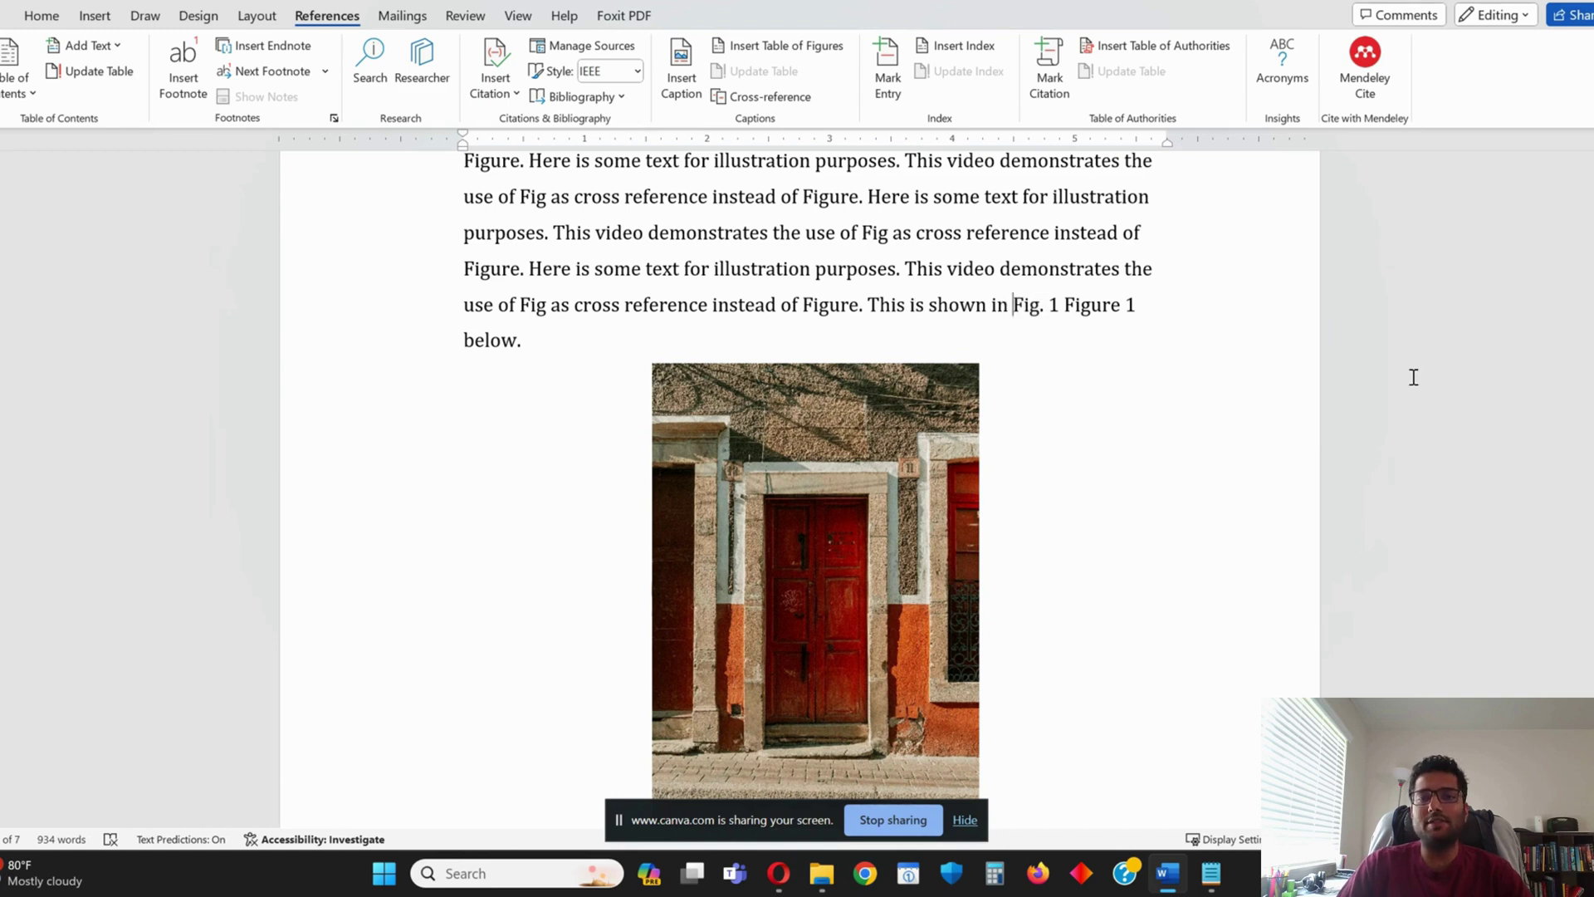
Replace "Fig. 1 Figure 1 below" with the placeholder xx so the sentence reads "This is shown in xx."
{"action": "key", "text": "shift+Right"}
{"action": "key", "text": "shift+Right"}
{"action": "key", "text": "shift+Right"}
{"action": "key", "text": "shift+Right"}
{"action": "key", "text": "shift+Right"}
{"action": "key", "text": "shift+Right"}
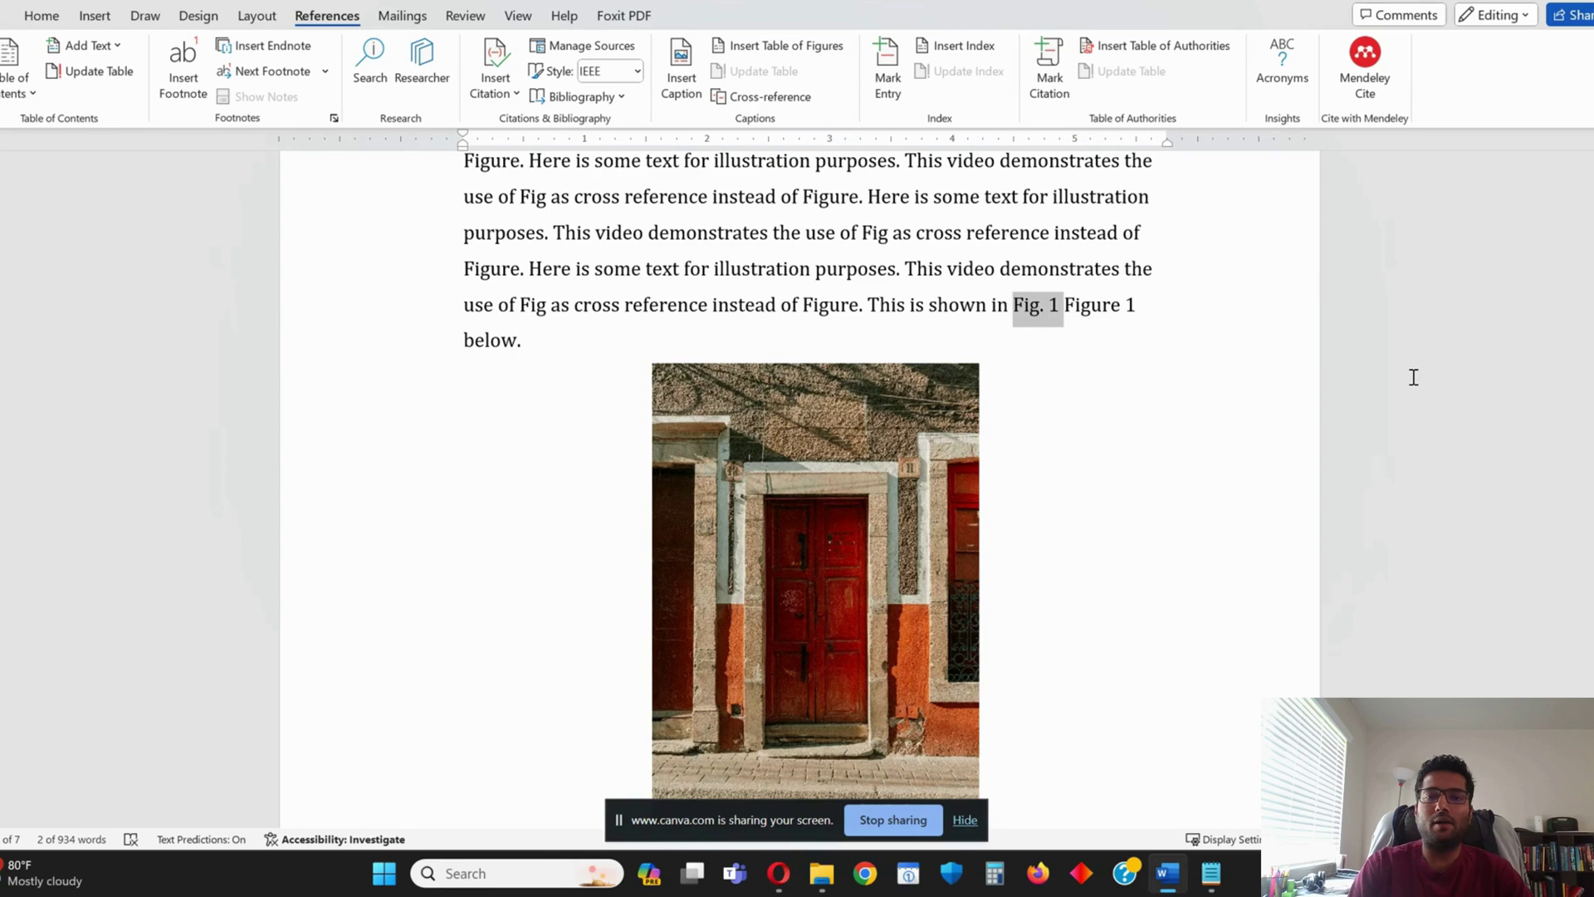
{"action": "key", "text": "shift+Right"}
{"action": "key", "text": "shift+Right"}
{"action": "key", "text": "shift+Right"}
{"action": "key", "text": "shift+Right"}
{"action": "key", "text": "shift+Right"}
{"action": "key", "text": "shift+Right"}
{"action": "key", "text": "shift+Right"}
{"action": "key", "text": "shift+Right"}
{"action": "key", "text": "shift+Right"}
{"action": "key", "text": "shift+Right"}
{"action": "key", "text": "shift+Right"}
{"action": "key", "text": "shift+Right"}
{"action": "key", "text": "shift+Right"}
{"action": "key", "text": "shift+Right"}
{"action": "key", "text": "shift+Right"}
{"action": "key", "text": "BackSpace"}
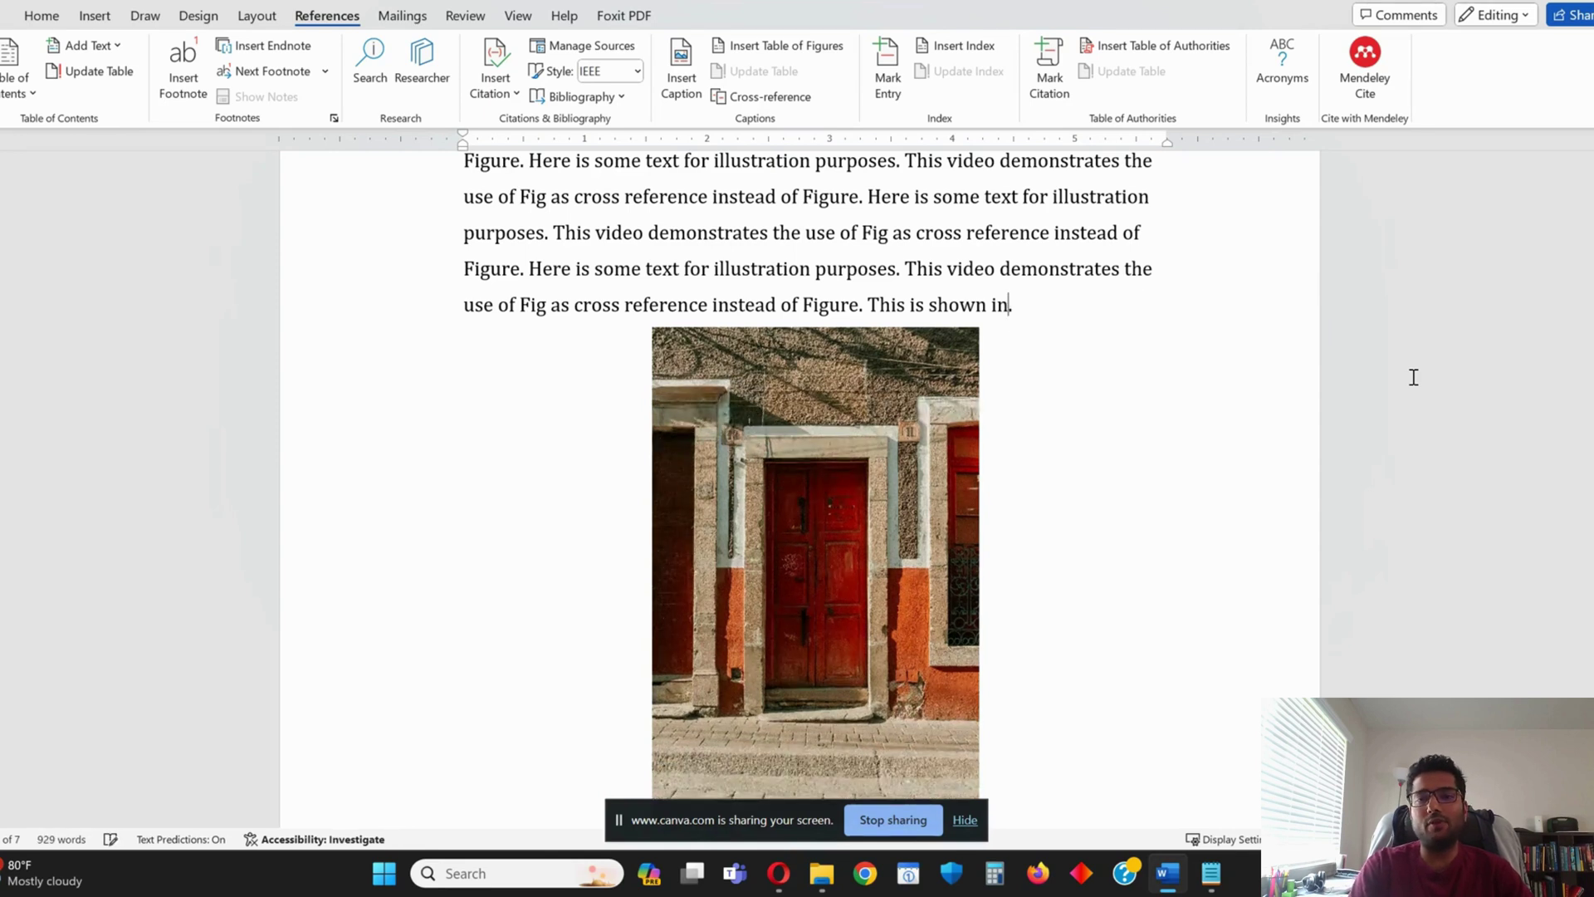
{"action": "type", "text": "xx"}
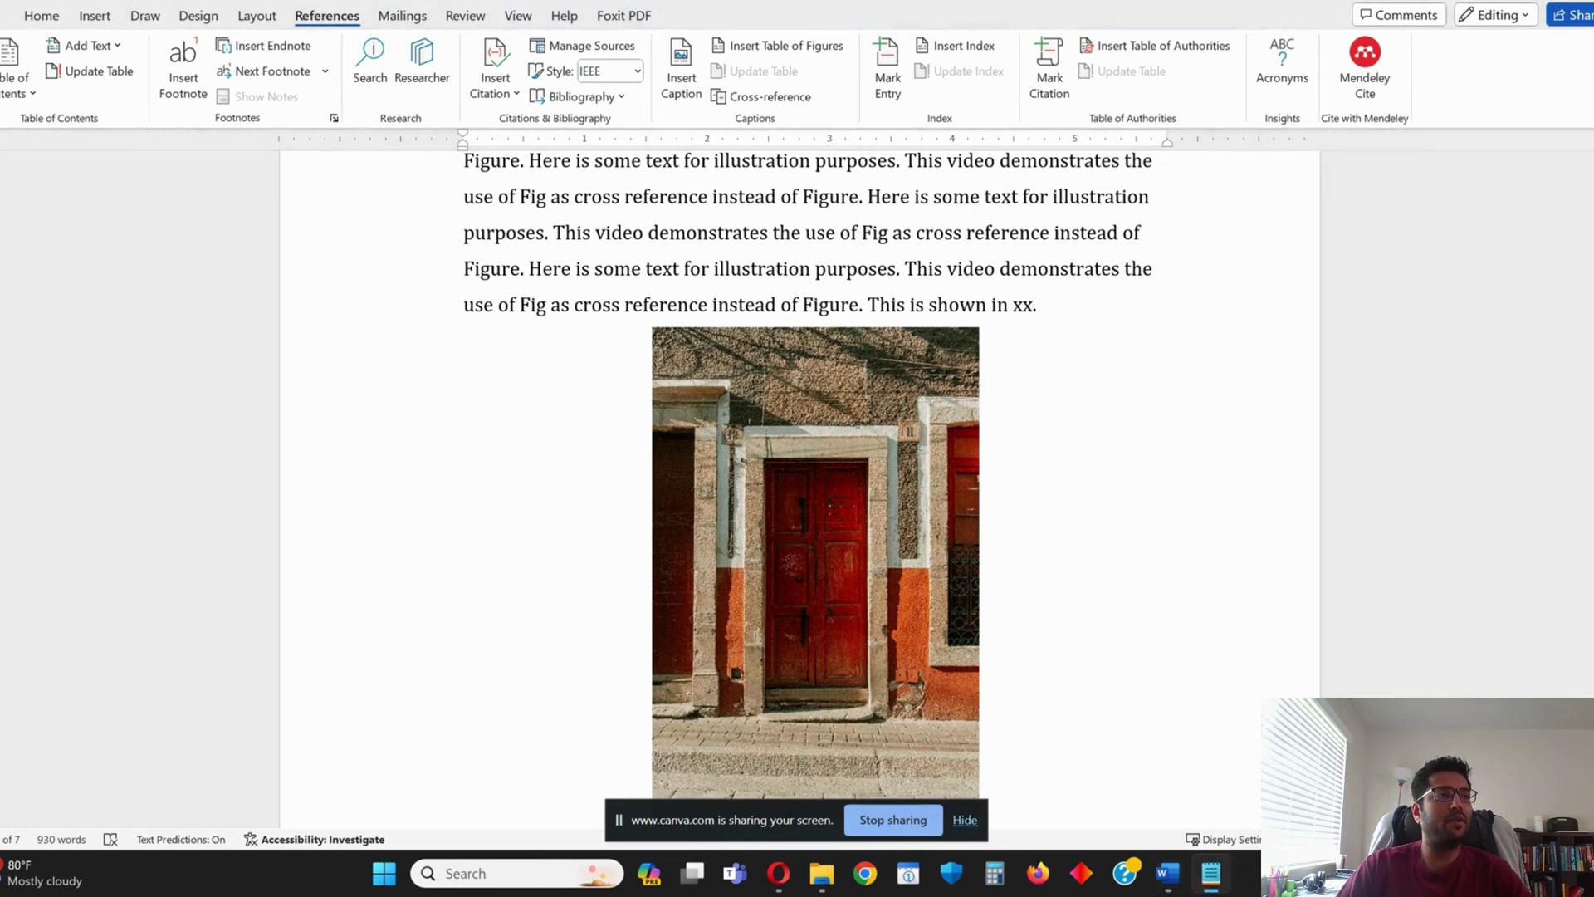
{"action": "left_click", "coordinate": [1033, 306]}
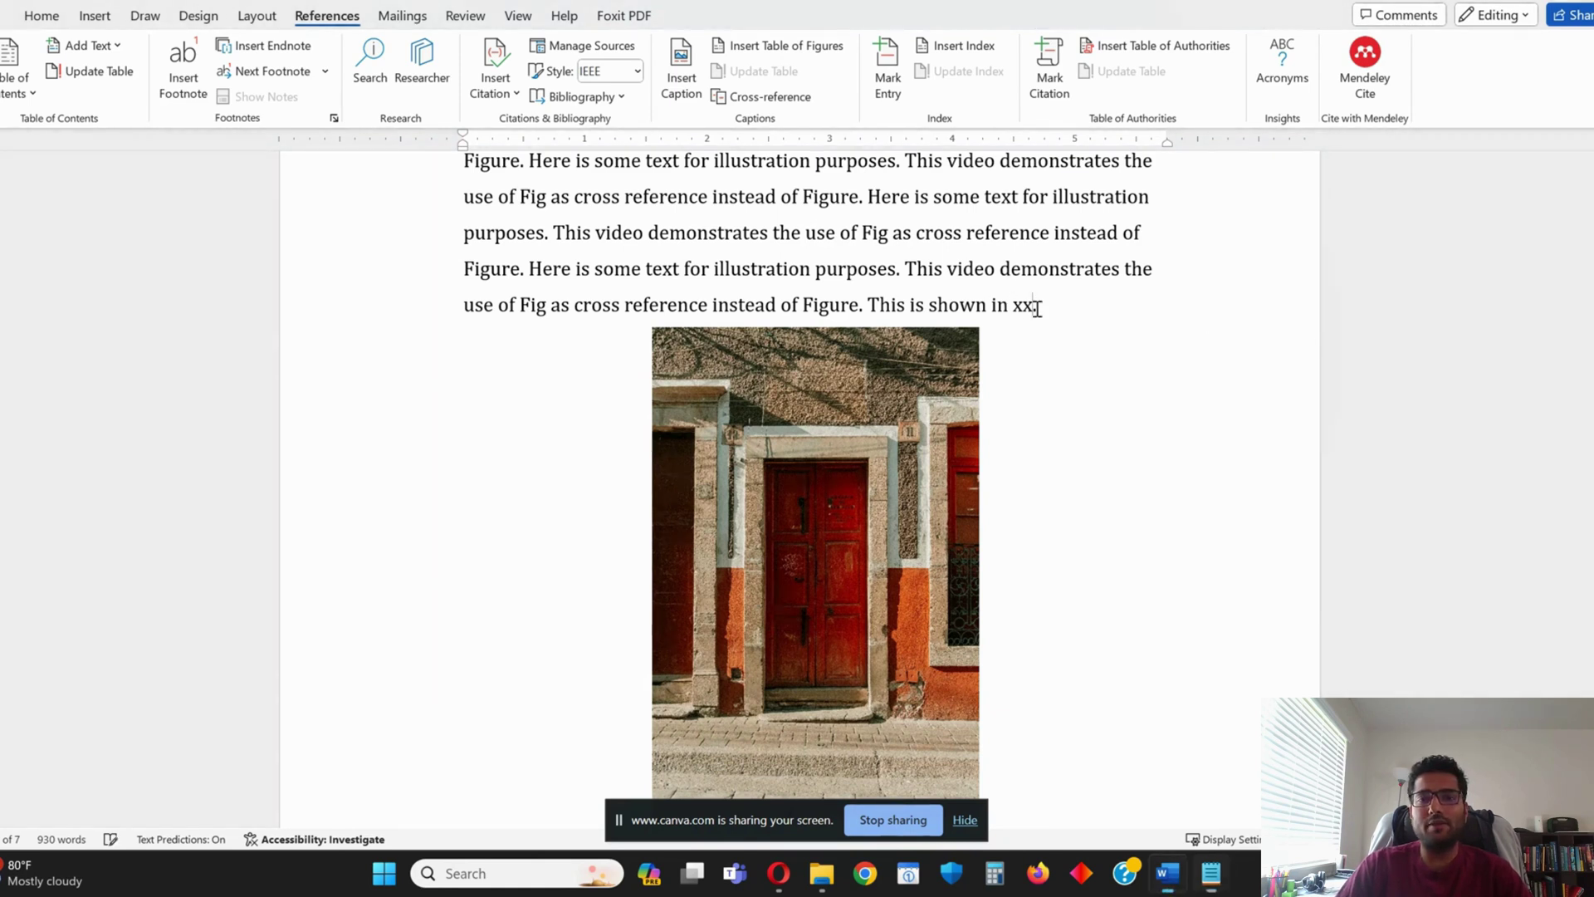
Start a new caption for the door picture and choose the Fig. label
{"action": "scroll", "coordinate": [1111, 335], "scroll_direction": "down", "scroll_amount": 2}
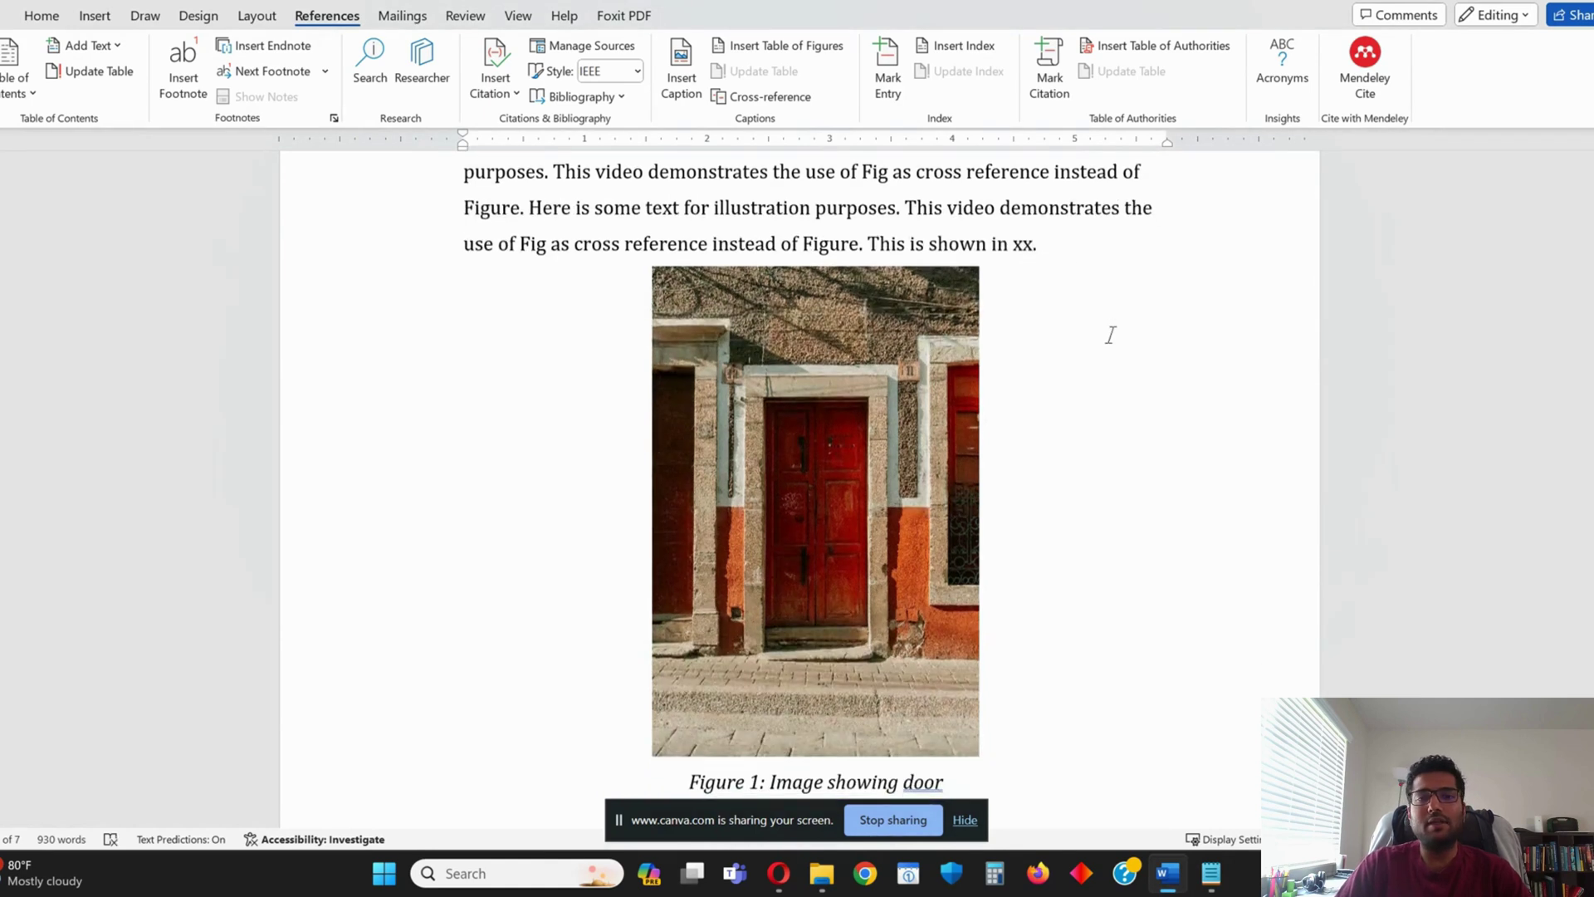
{"action": "scroll", "coordinate": [1111, 334], "scroll_direction": "down", "scroll_amount": 2}
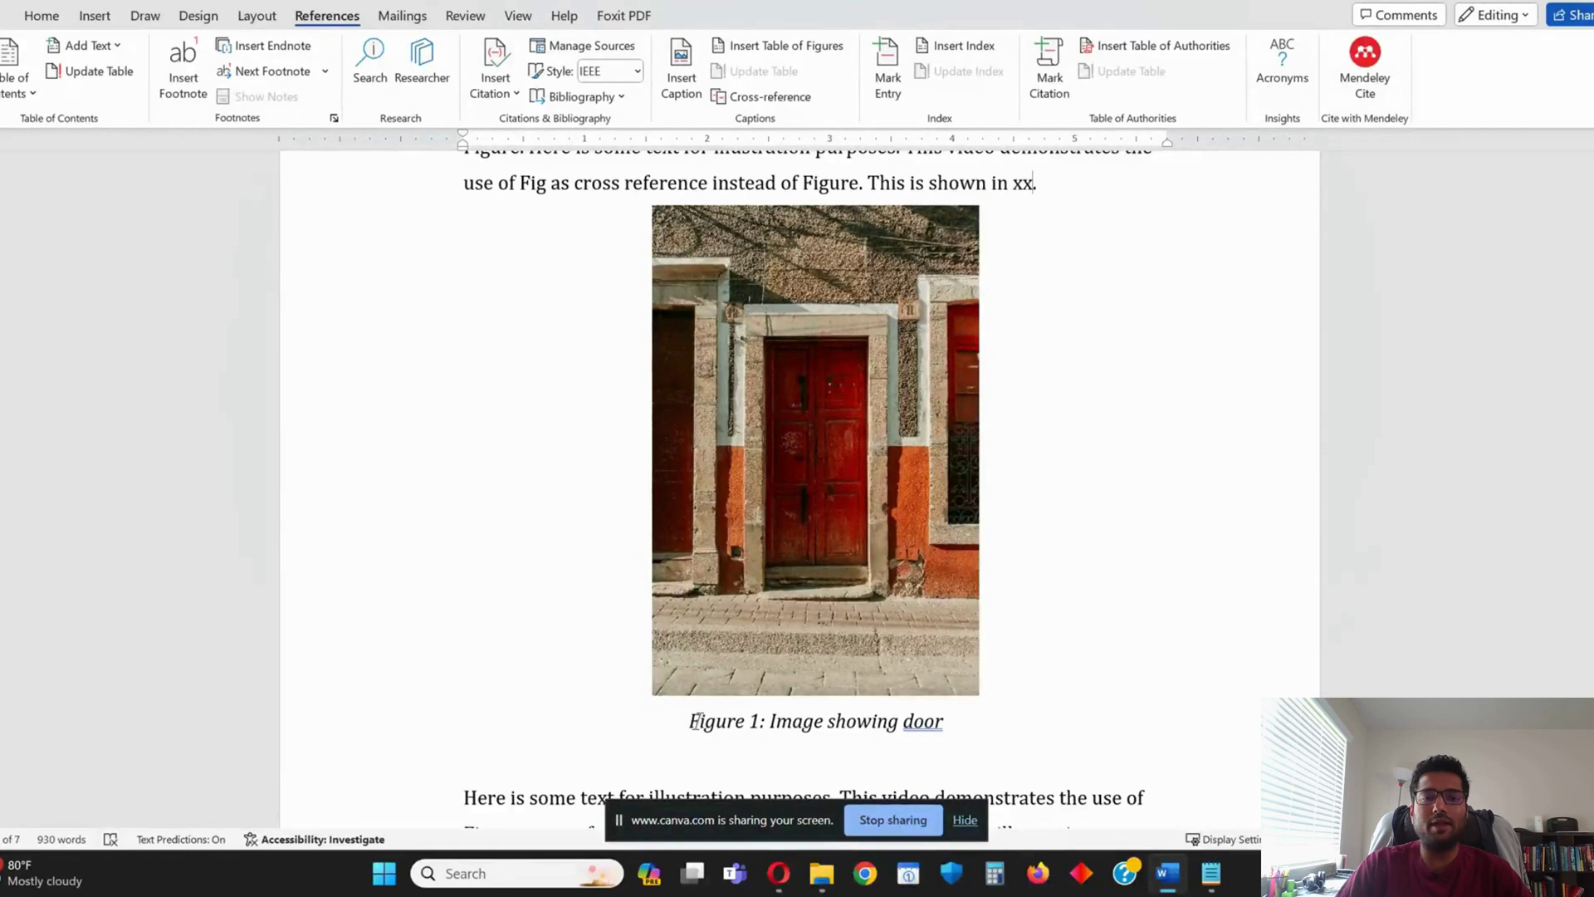
{"action": "left_click_drag", "start_coordinate": [689, 723], "coordinate": [953, 722]}
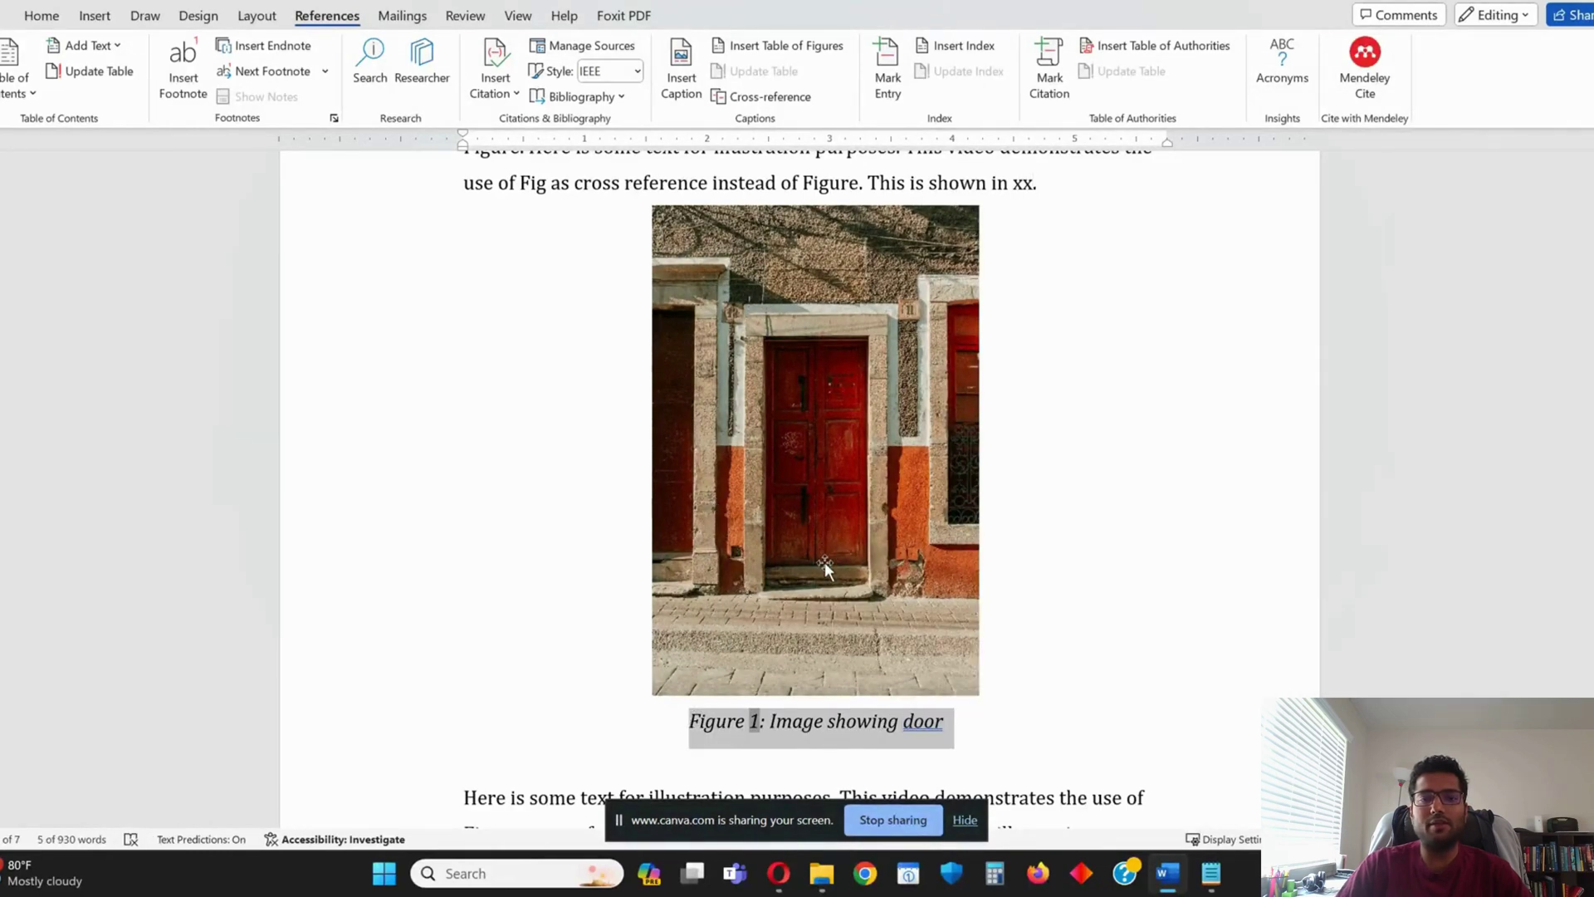
{"action": "left_click", "coordinate": [843, 510]}
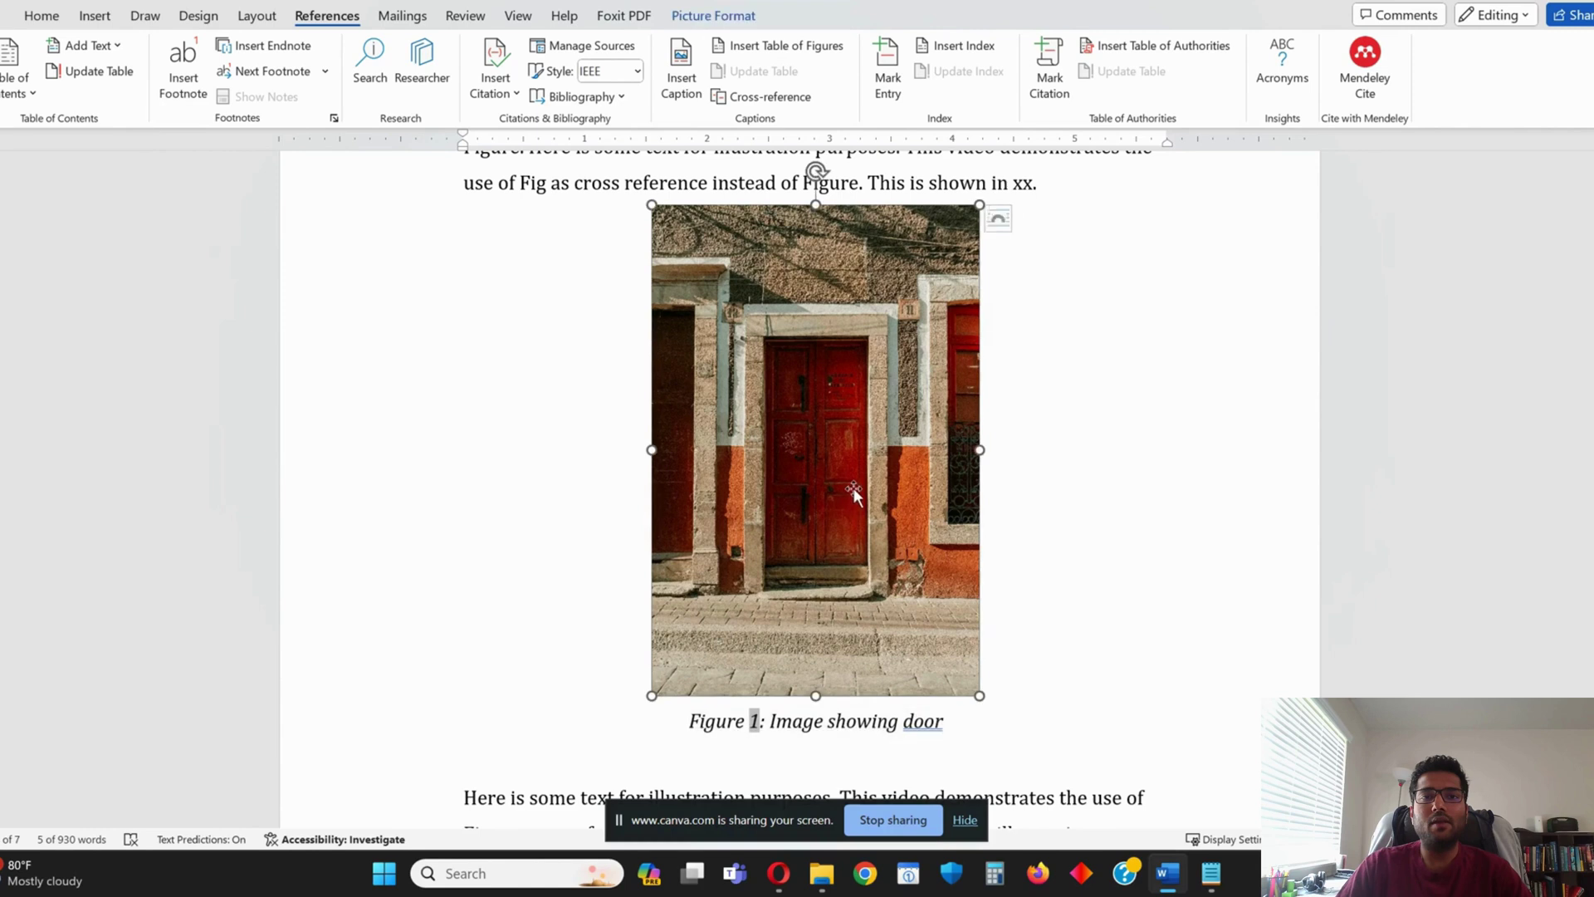
{"action": "left_click", "coordinate": [681, 79]}
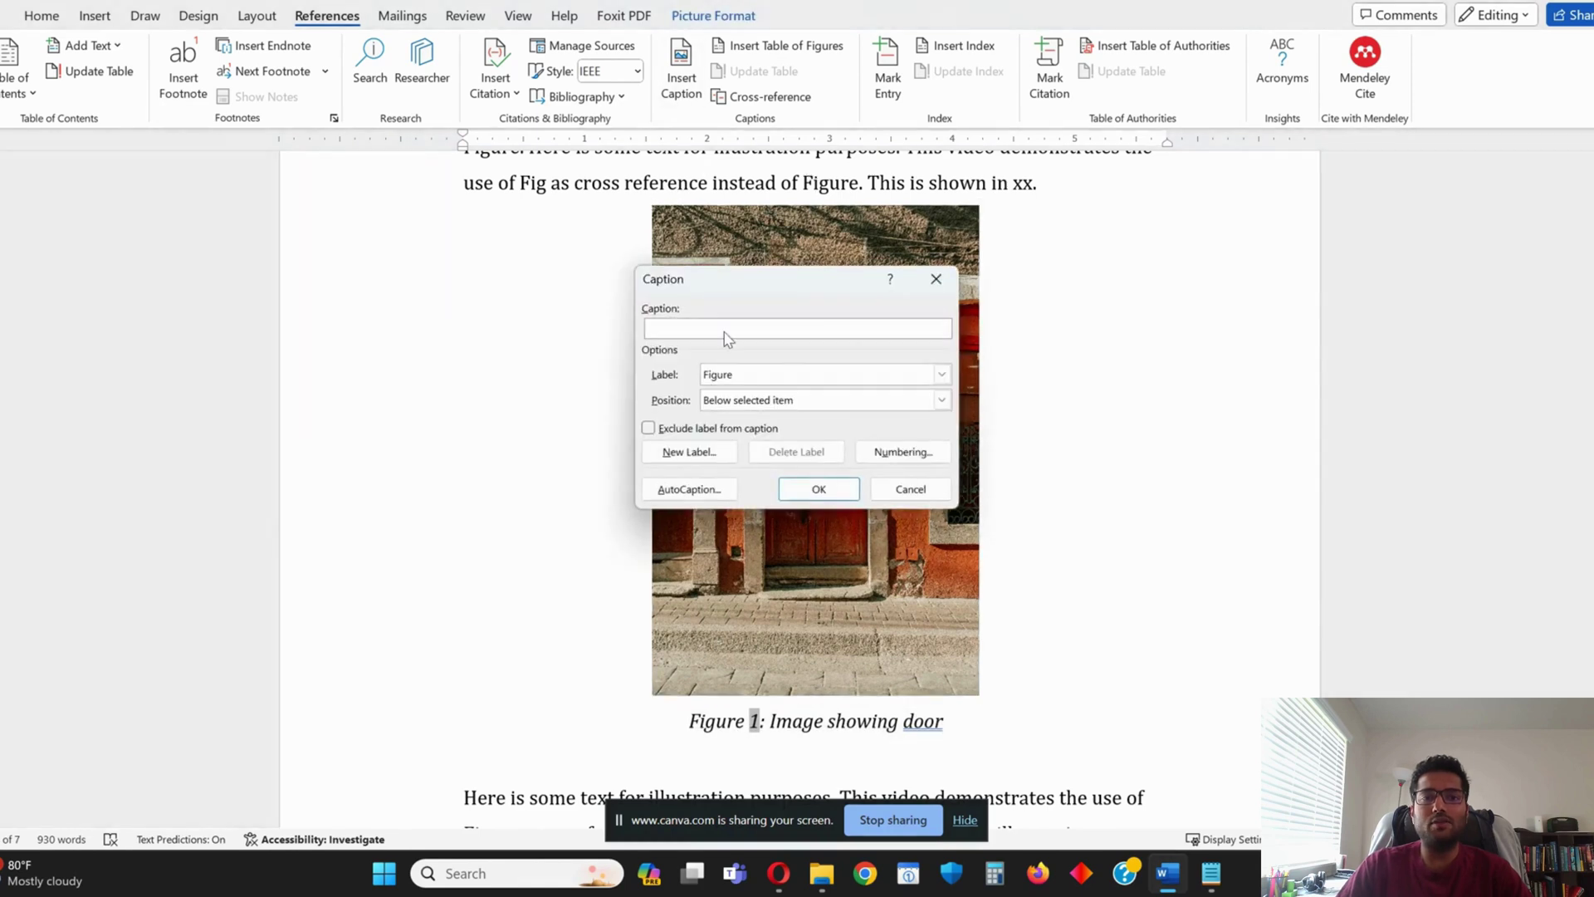
{"action": "left_click", "coordinate": [771, 380]}
{"action": "left_click", "coordinate": [729, 433]}
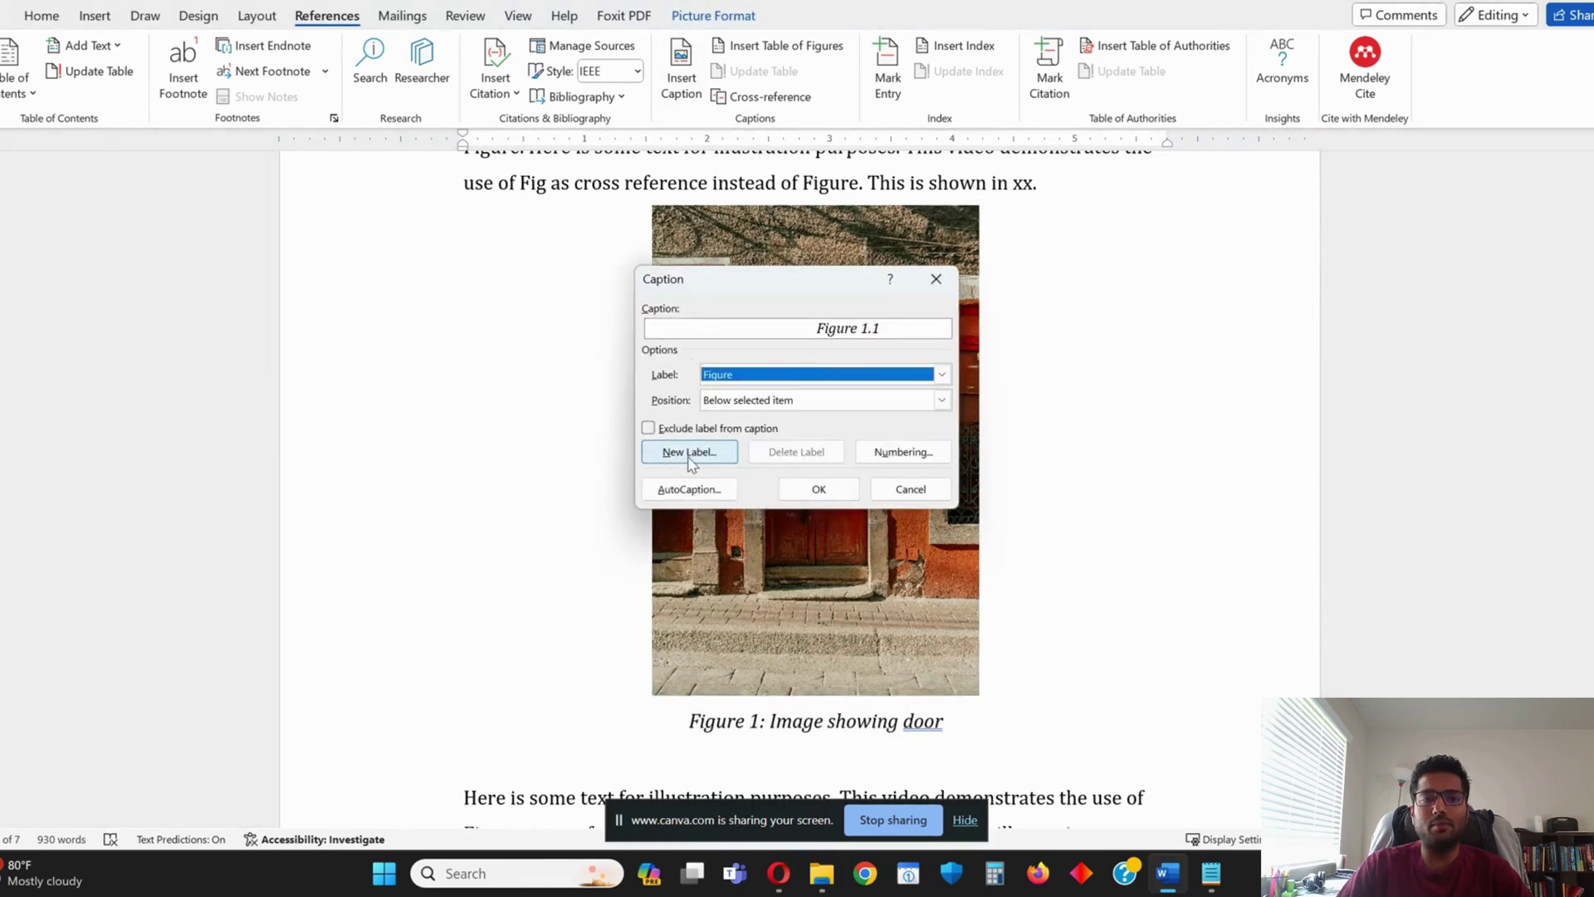
{"action": "left_click", "coordinate": [780, 373]}
{"action": "left_click", "coordinate": [747, 415]}
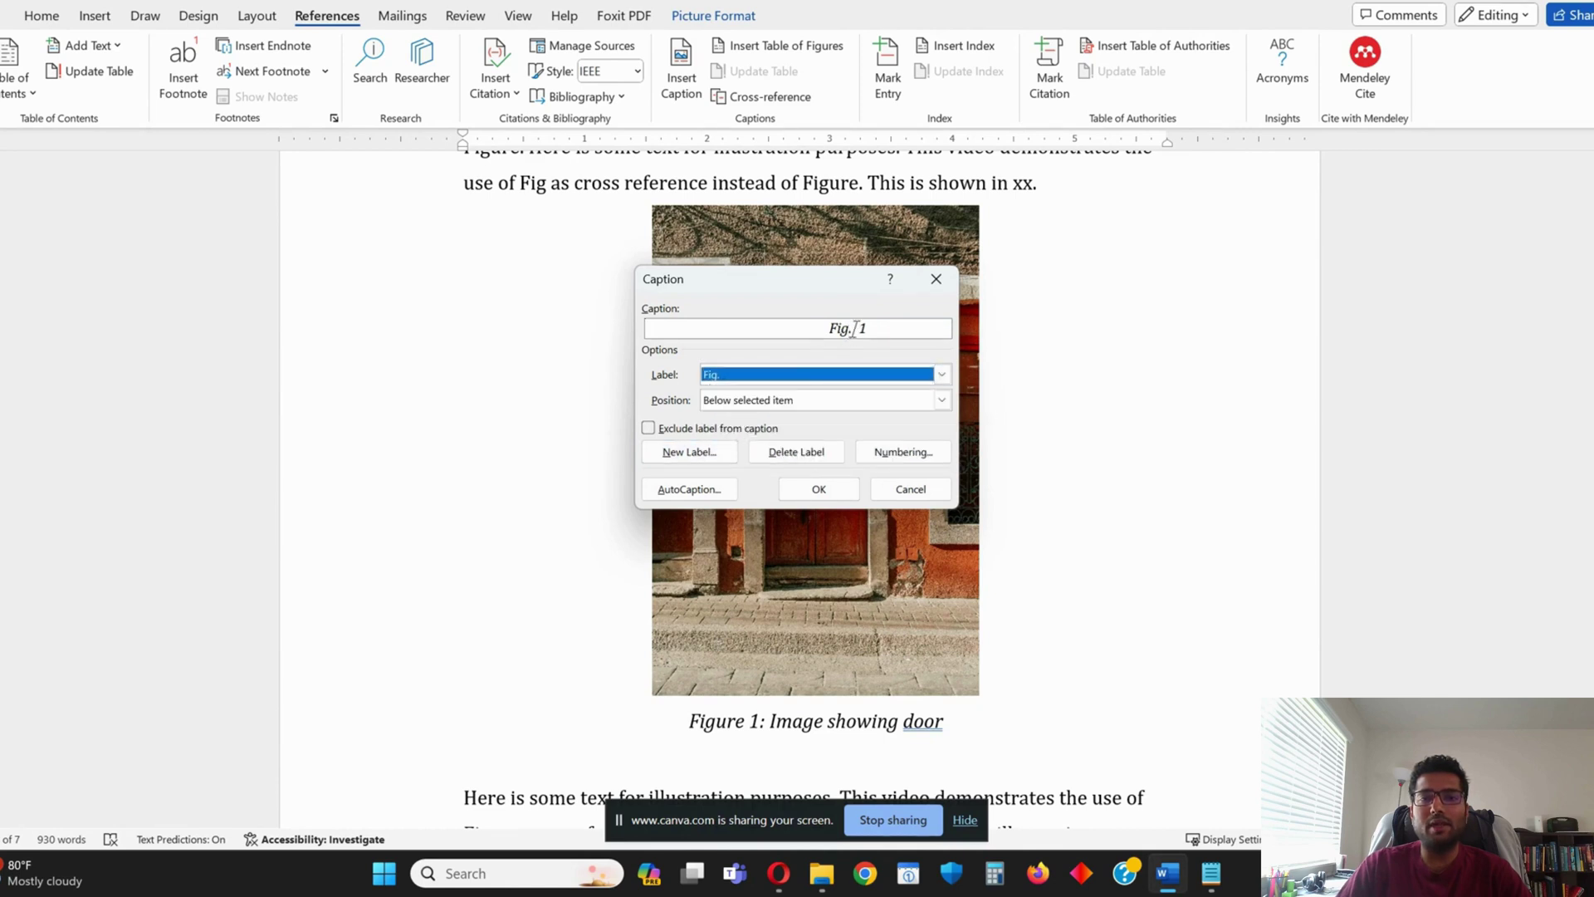
Create a new caption label named "Fig." for the door picture's caption
{"action": "left_click", "coordinate": [689, 452]}
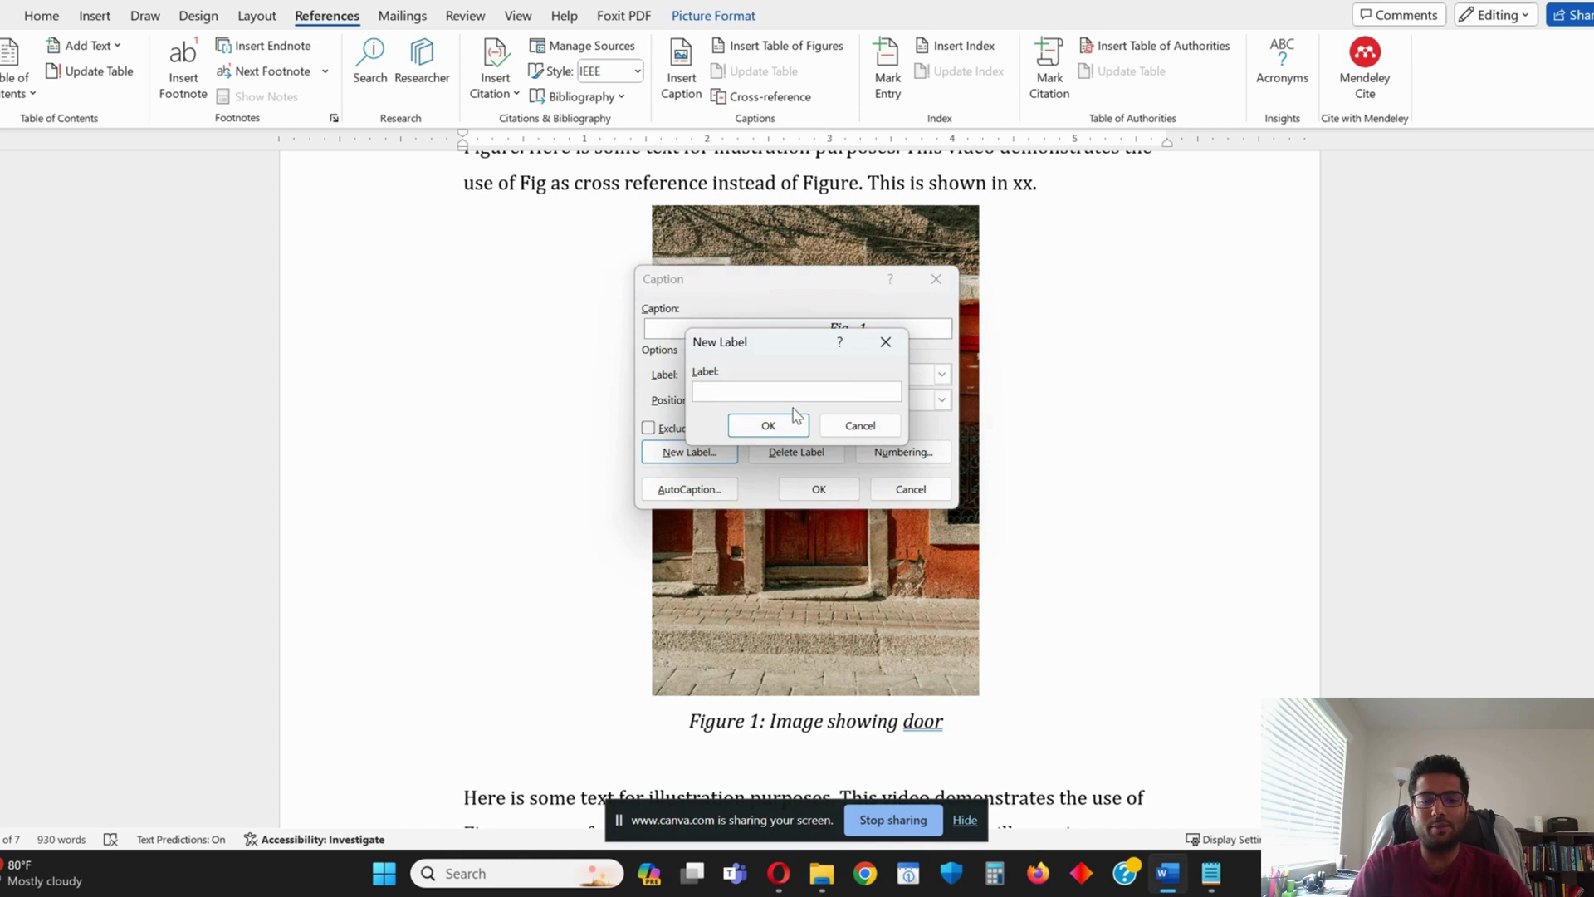
{"action": "type", "text": "Fig"}
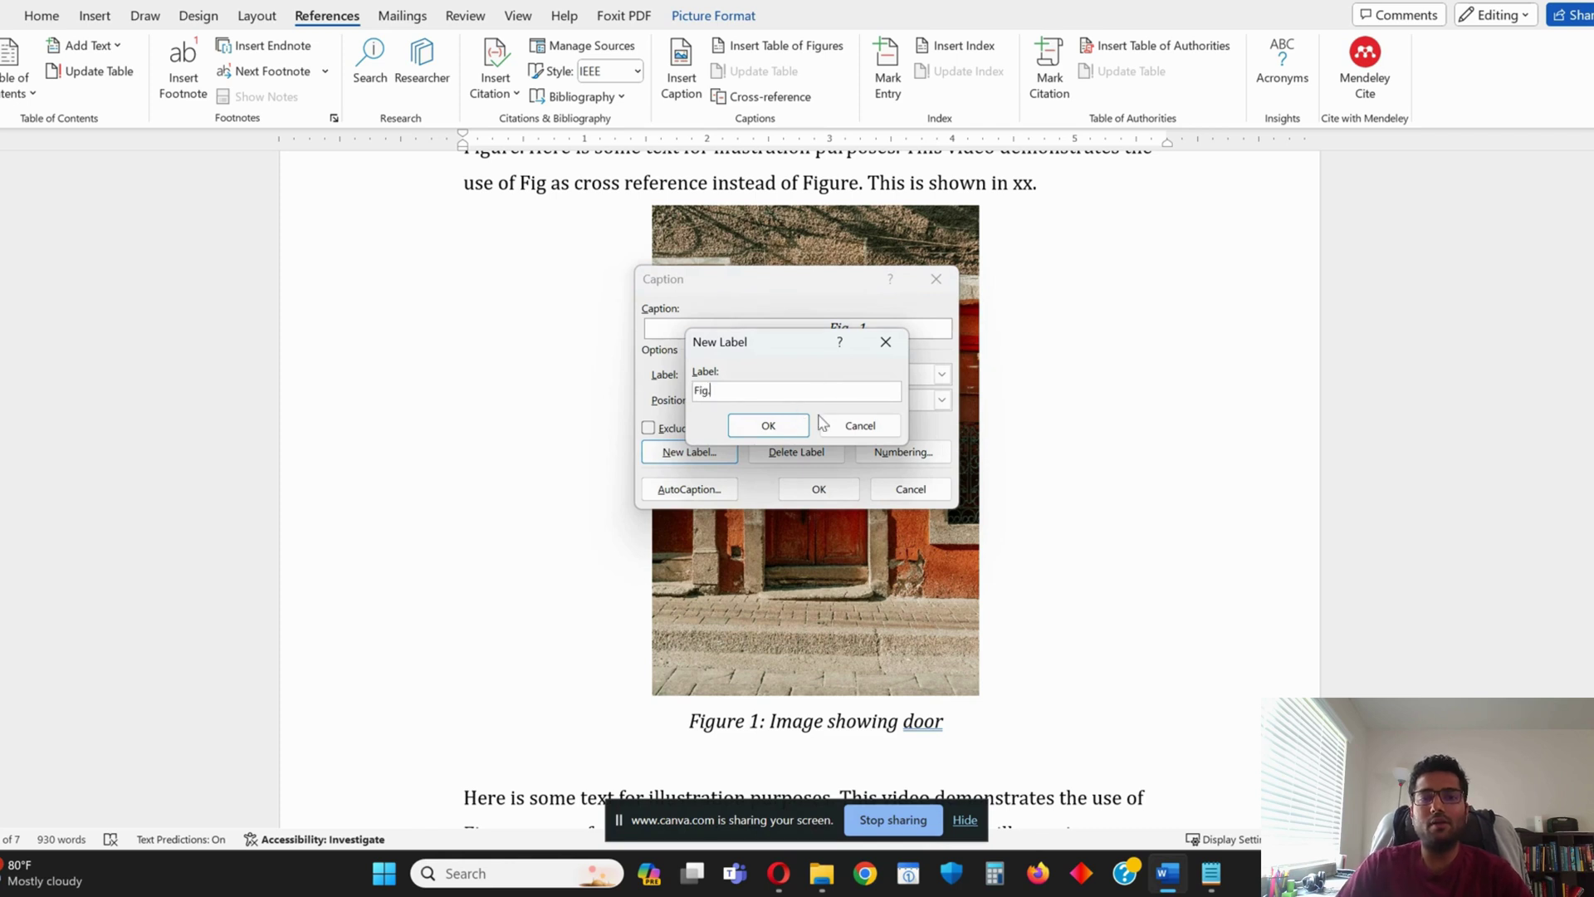
{"action": "key", "text": "Return"}
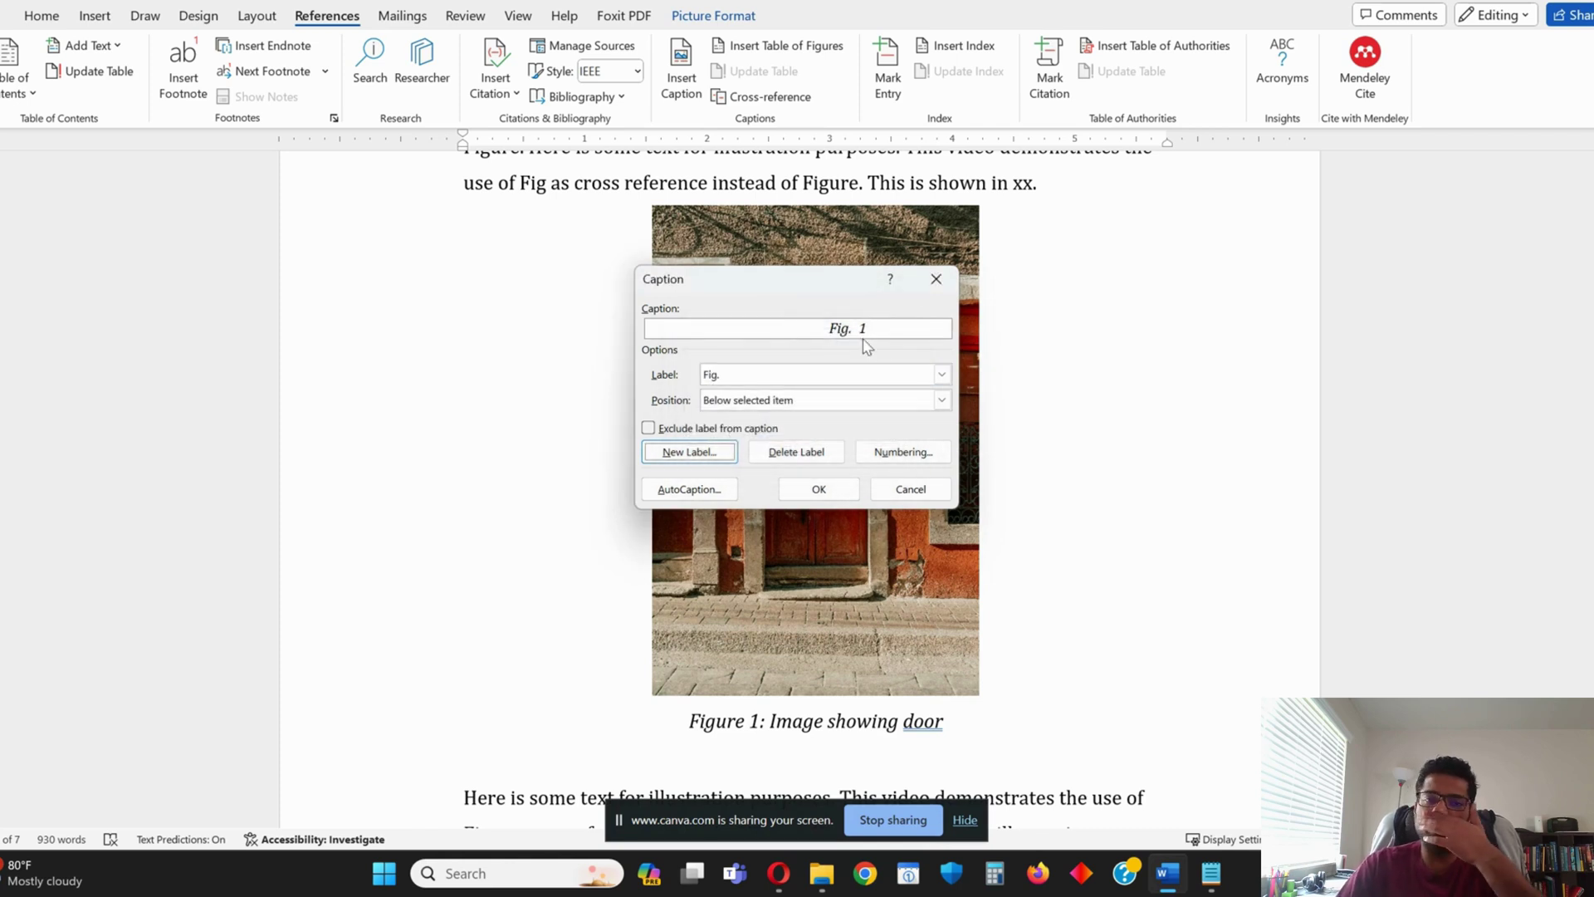
Complete the caption text as "Fig. 1: Image" and insert it below the door picture
{"action": "left_click", "coordinate": [885, 330]}
{"action": "type", "text": ": "}
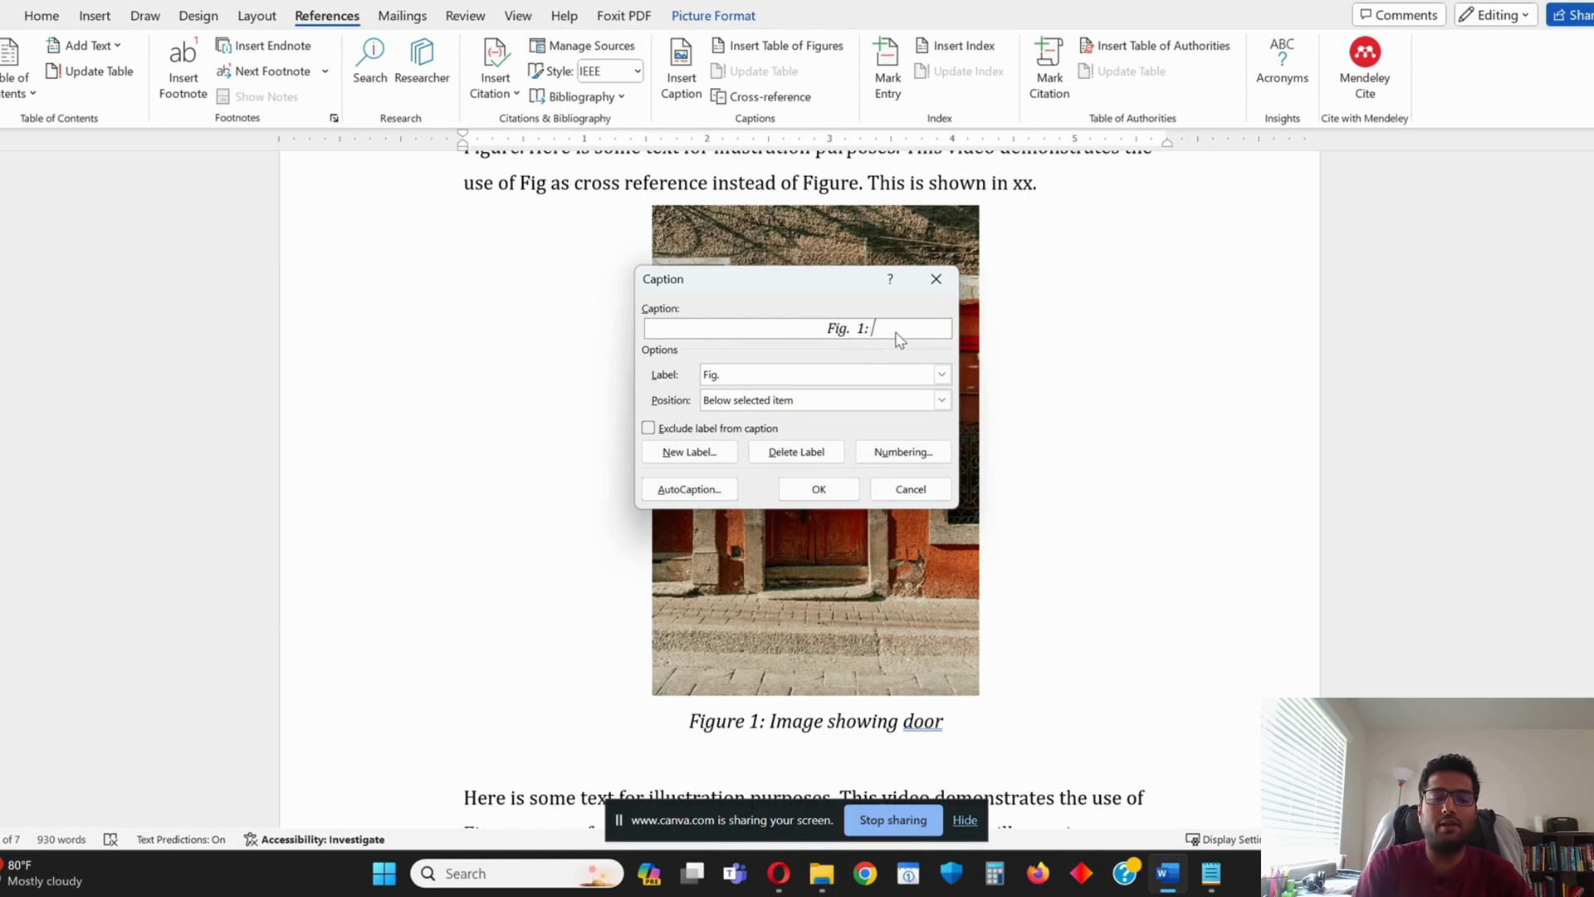
{"action": "type", "text": "Image"}
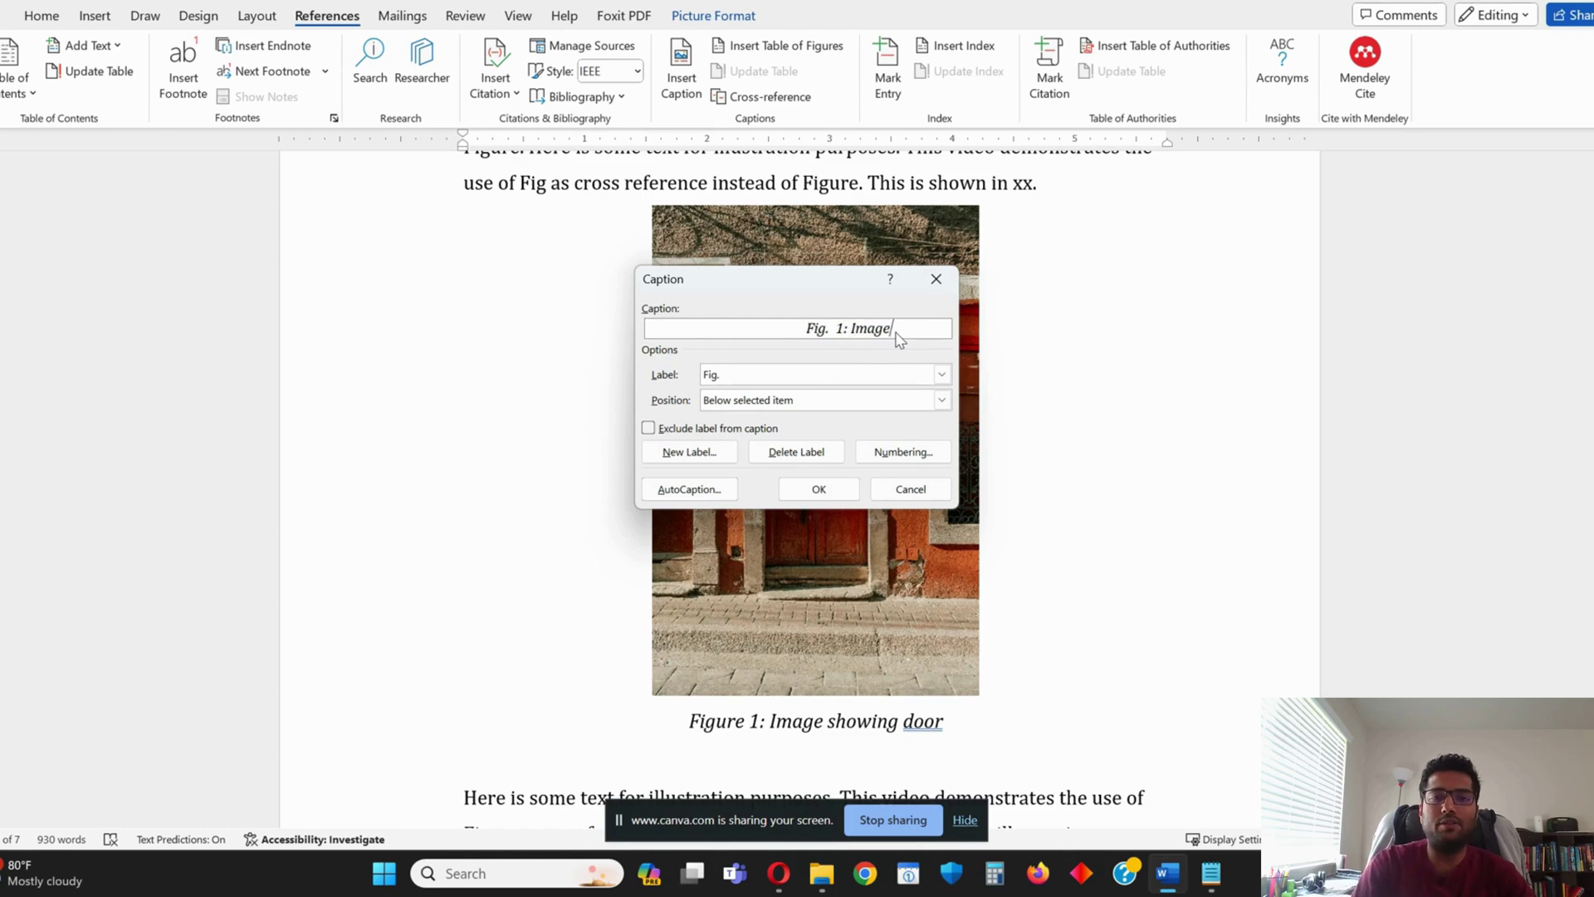
{"action": "left_click", "coordinate": [819, 489]}
{"action": "left_click_drag", "start_coordinate": [880, 720], "coordinate": [741, 722]}
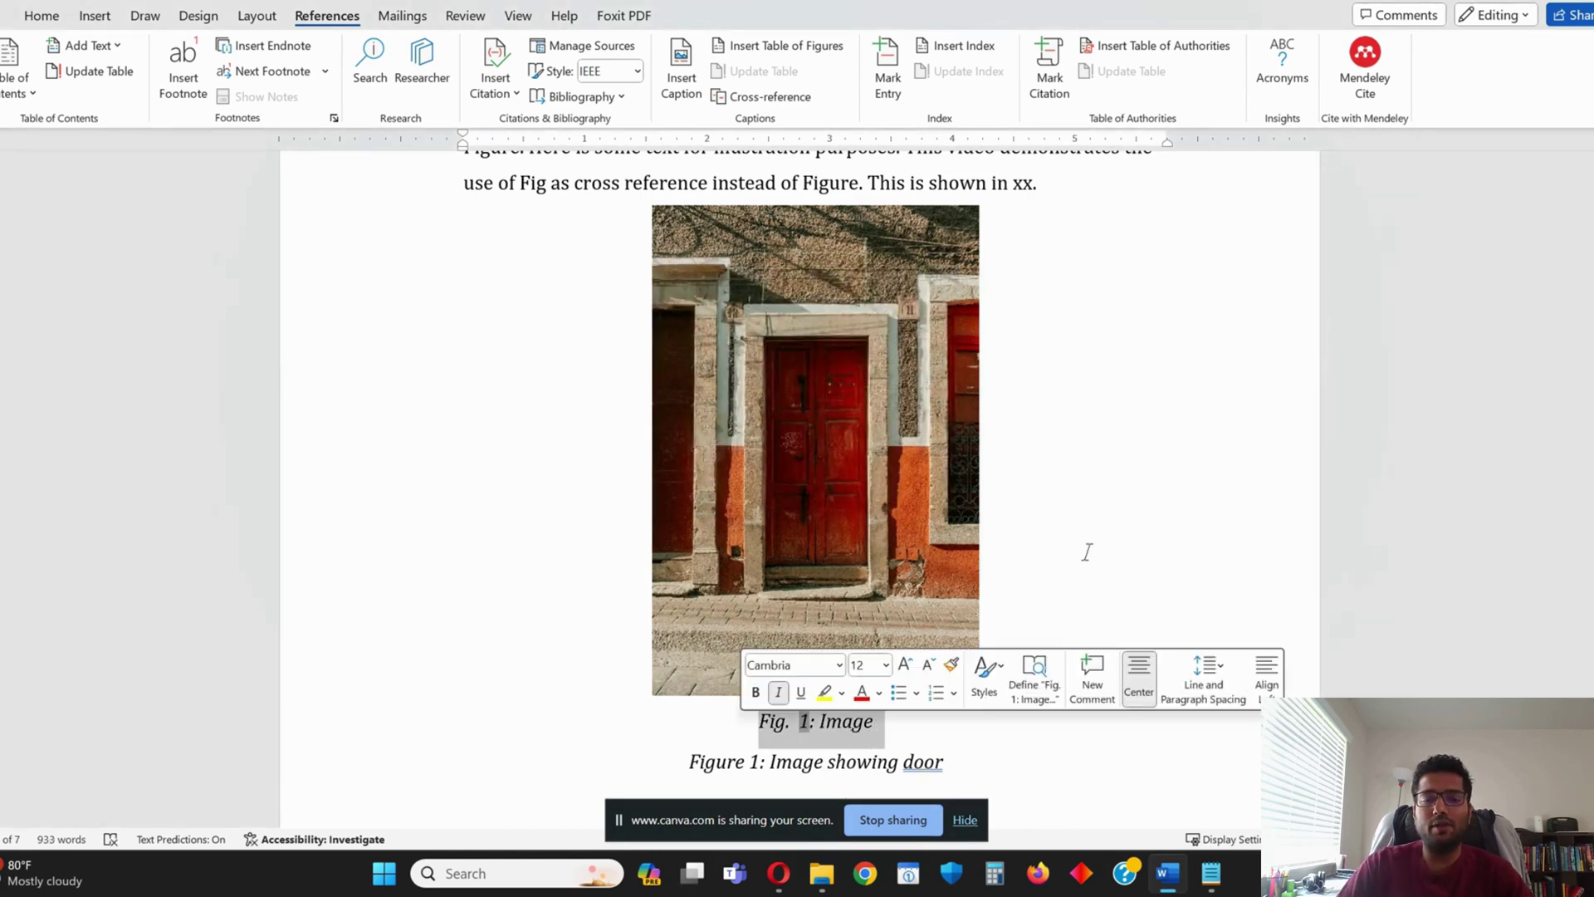
Replace the xx placeholder with a hyperlinked cross-reference to the Fig. 1 caption, showing only label and number
{"action": "left_click", "coordinate": [1033, 186]}
{"action": "key", "text": "shift+Left"}
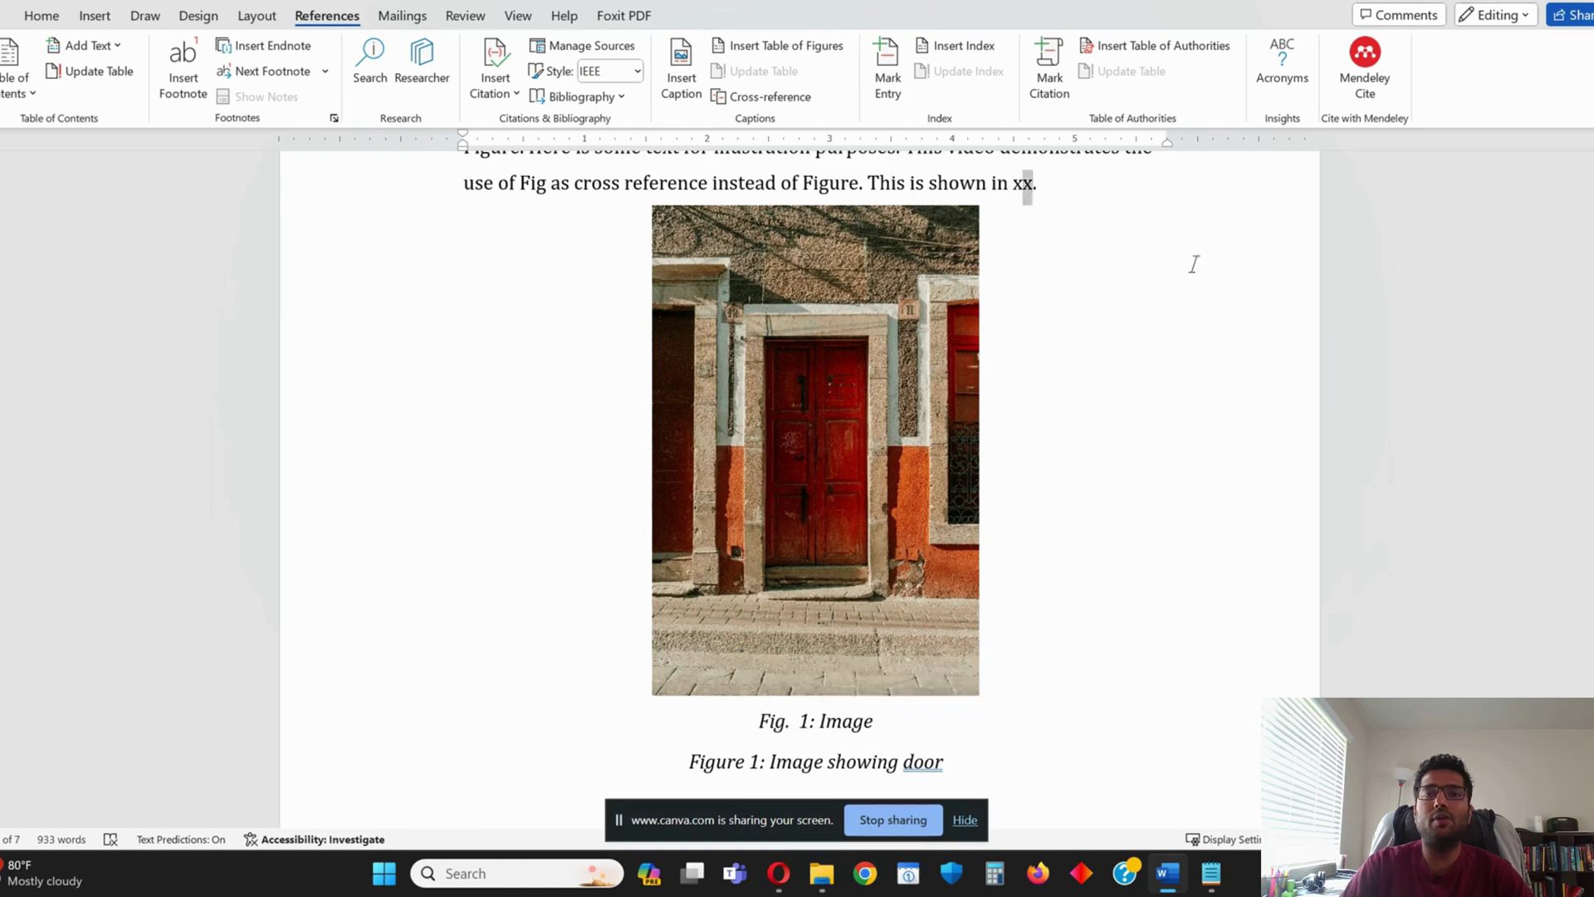
{"action": "key", "text": "shift+Left"}
{"action": "left_click", "coordinate": [759, 96]}
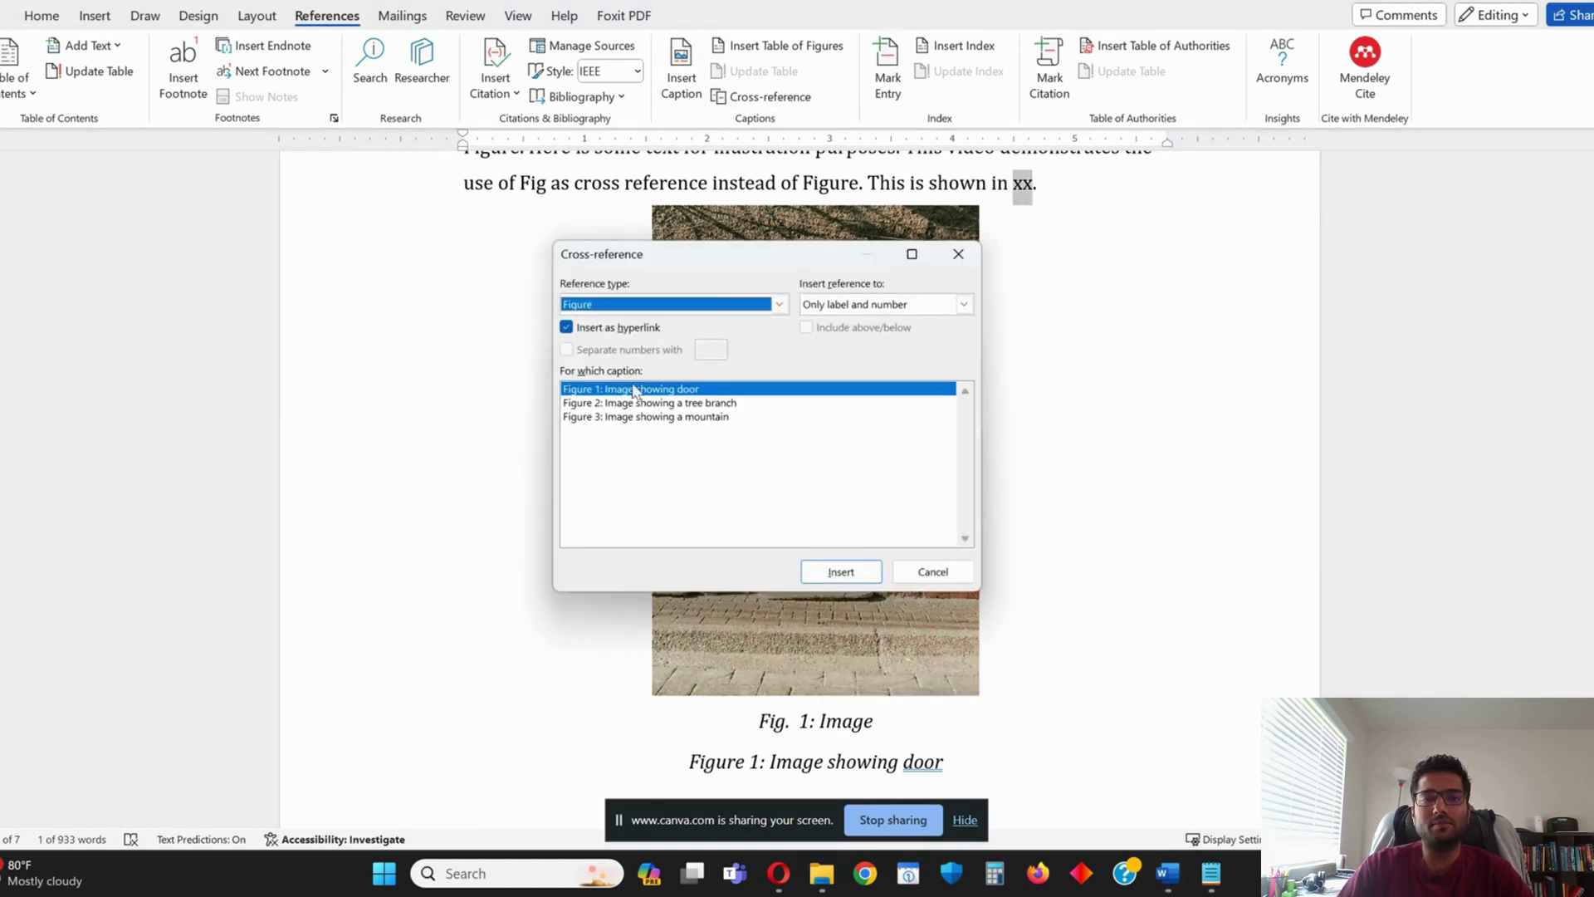
{"action": "left_click", "coordinate": [679, 306]}
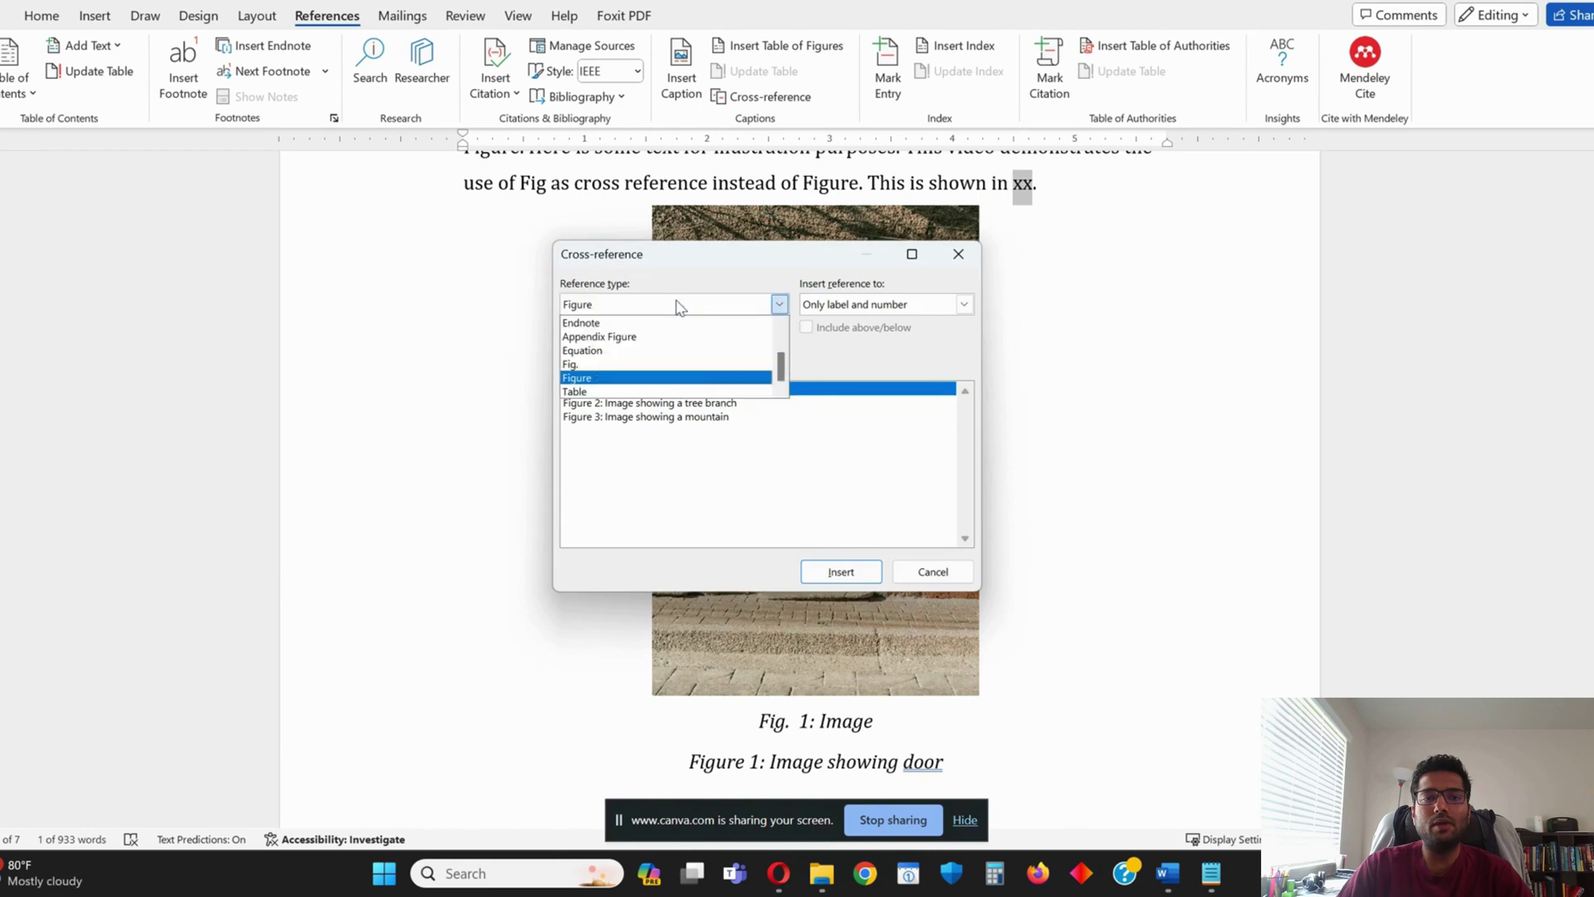
{"action": "left_click", "coordinate": [606, 365]}
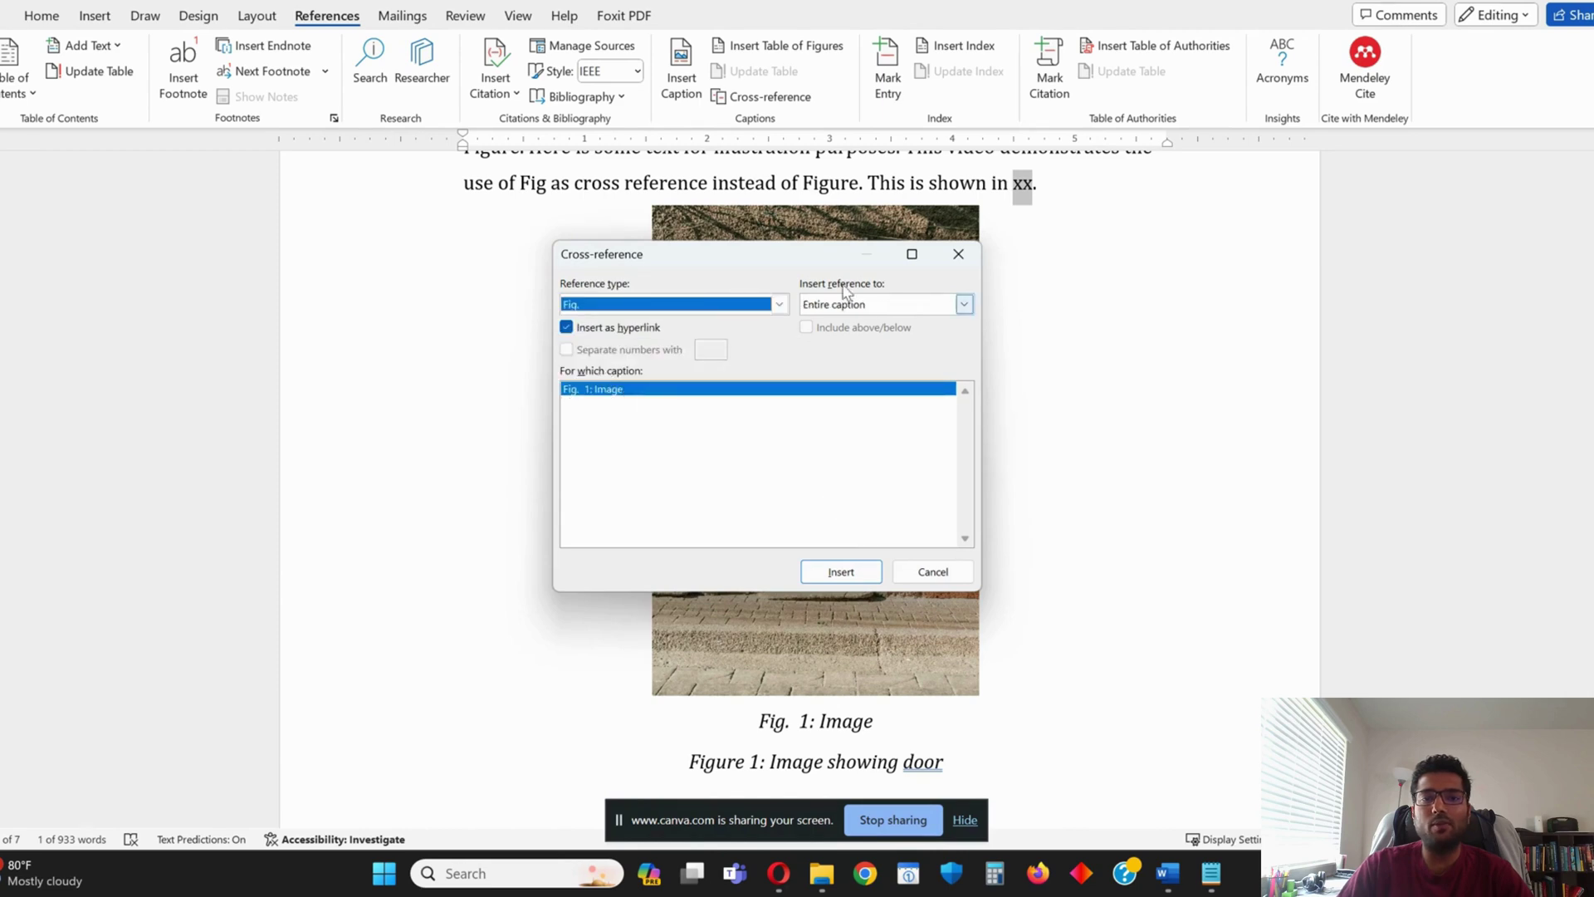
{"action": "left_click", "coordinate": [963, 304]}
{"action": "left_click", "coordinate": [838, 334]}
{"action": "left_click", "coordinate": [840, 571]}
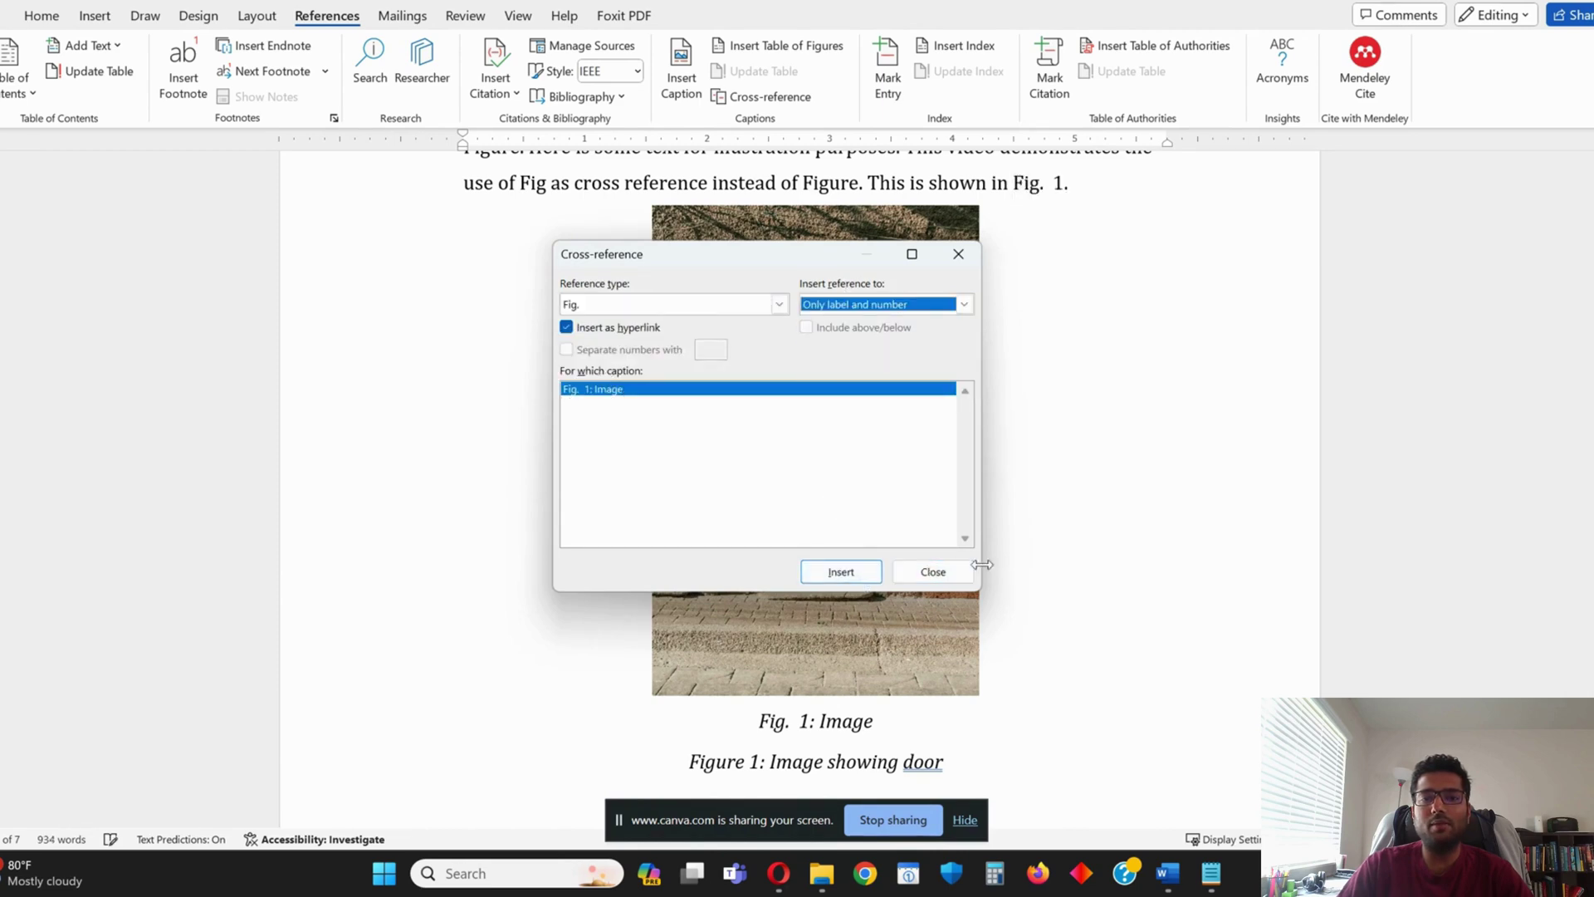
{"action": "left_click", "coordinate": [955, 572]}
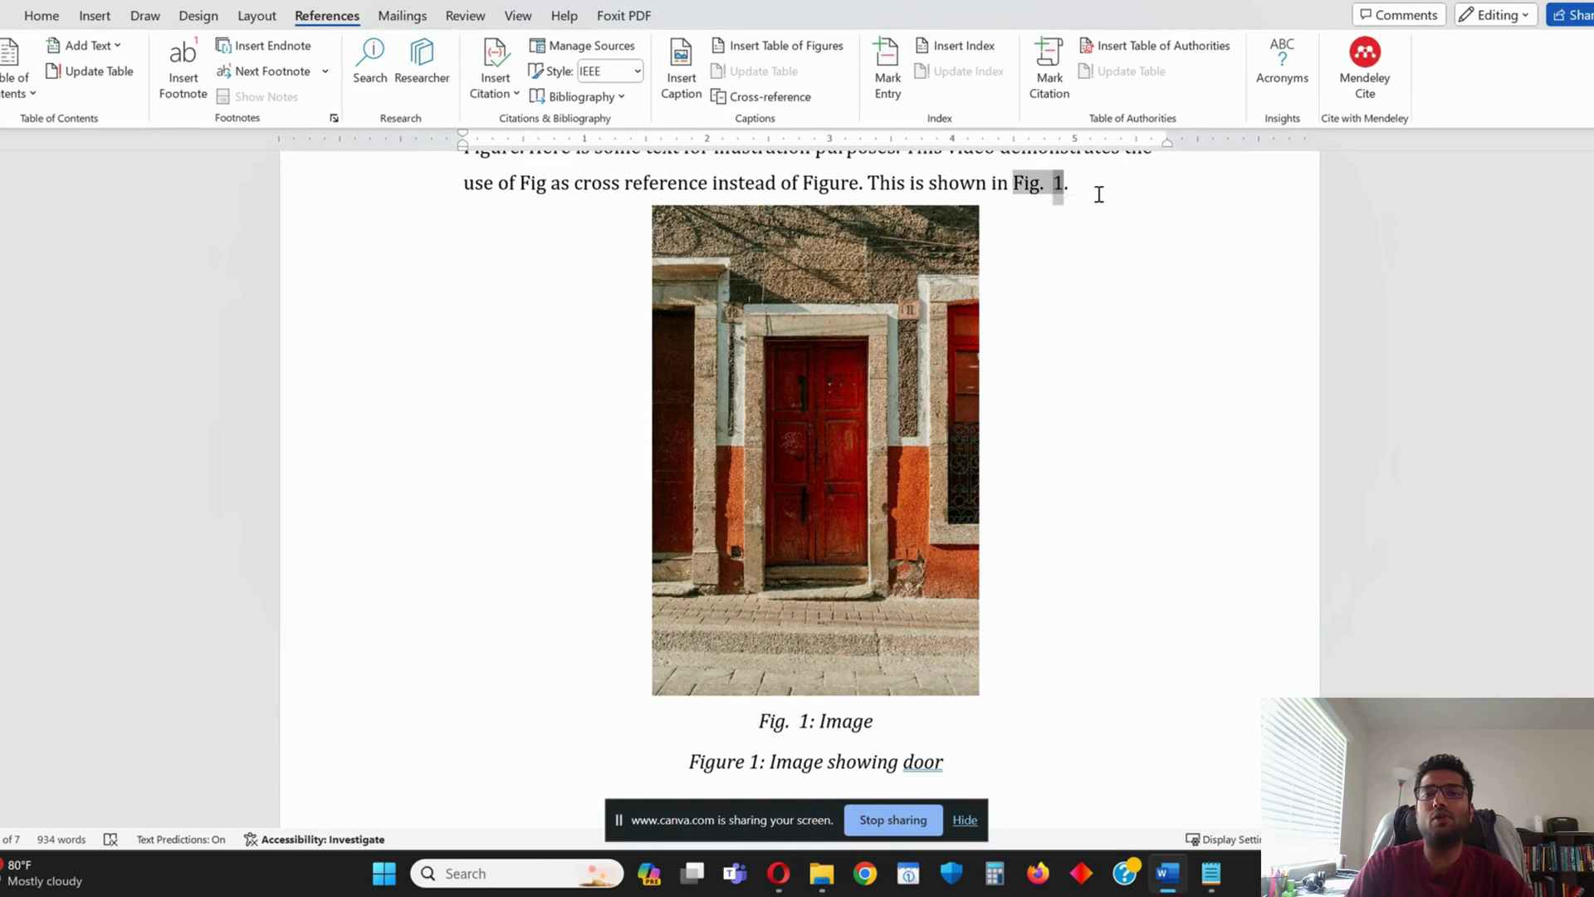
Compare the inserted Fig. 1 reference in the sentence with the Fig. and Figure captions under the door picture
{"action": "key", "text": "shift+Left"}
{"action": "key", "text": "shift+Left"}
{"action": "key", "text": "shift+Left"}
{"action": "key", "text": "shift+Left"}
{"action": "key", "text": "shift+Left"}
{"action": "key", "text": "shift+Left"}
{"action": "key", "text": "shift+Left"}
{"action": "key", "text": "shift+Left"}
{"action": "key", "text": "shift+Left"}
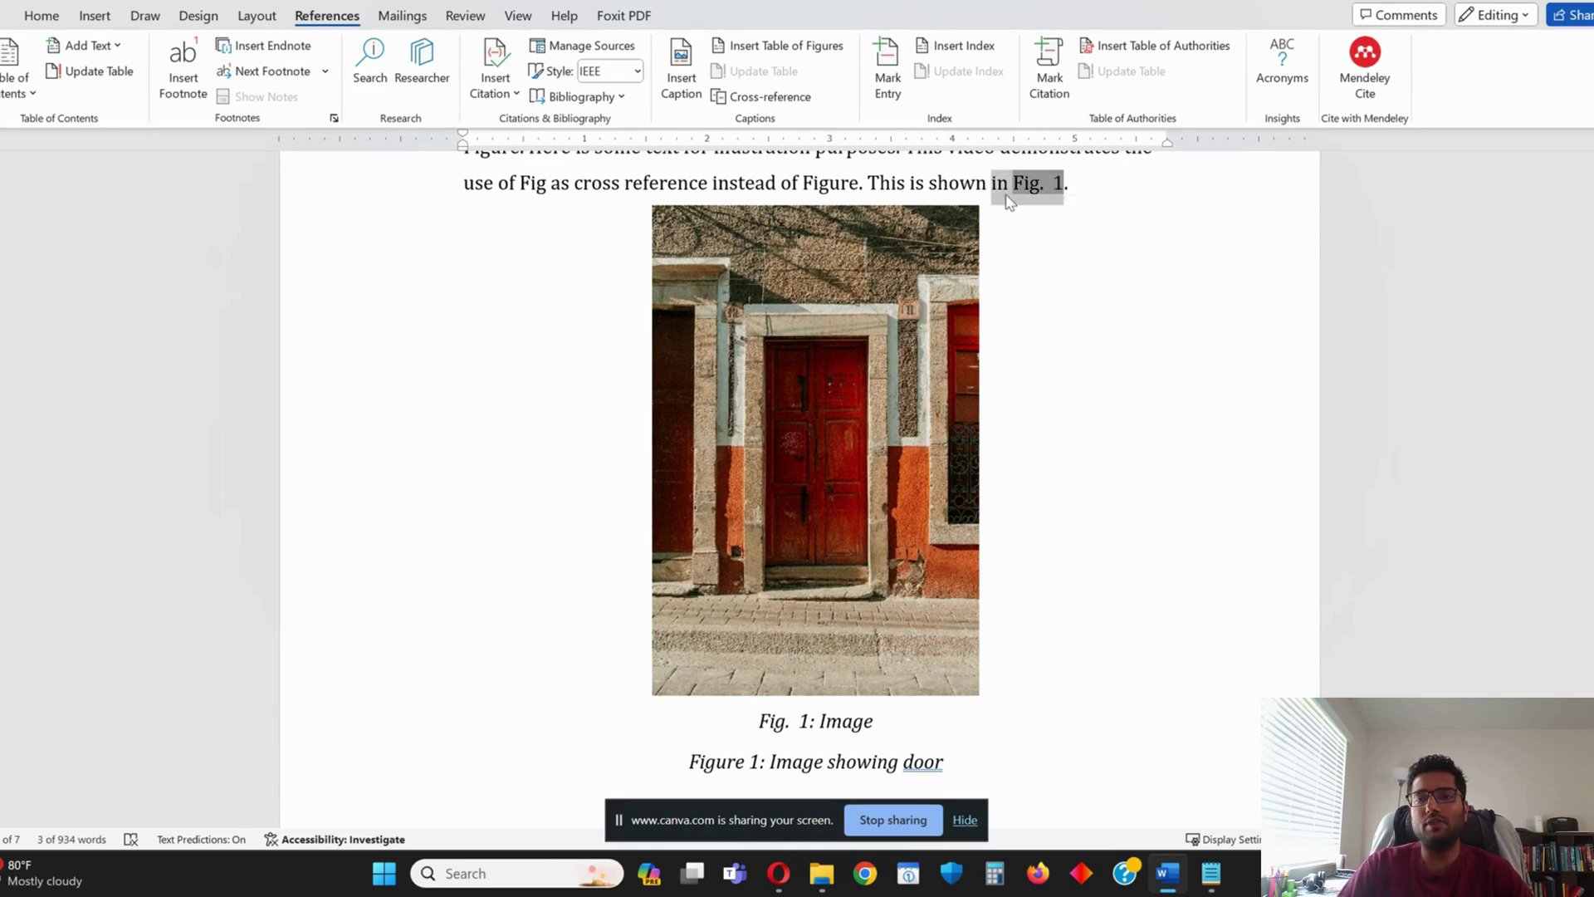
{"action": "left_click", "coordinate": [760, 729]}
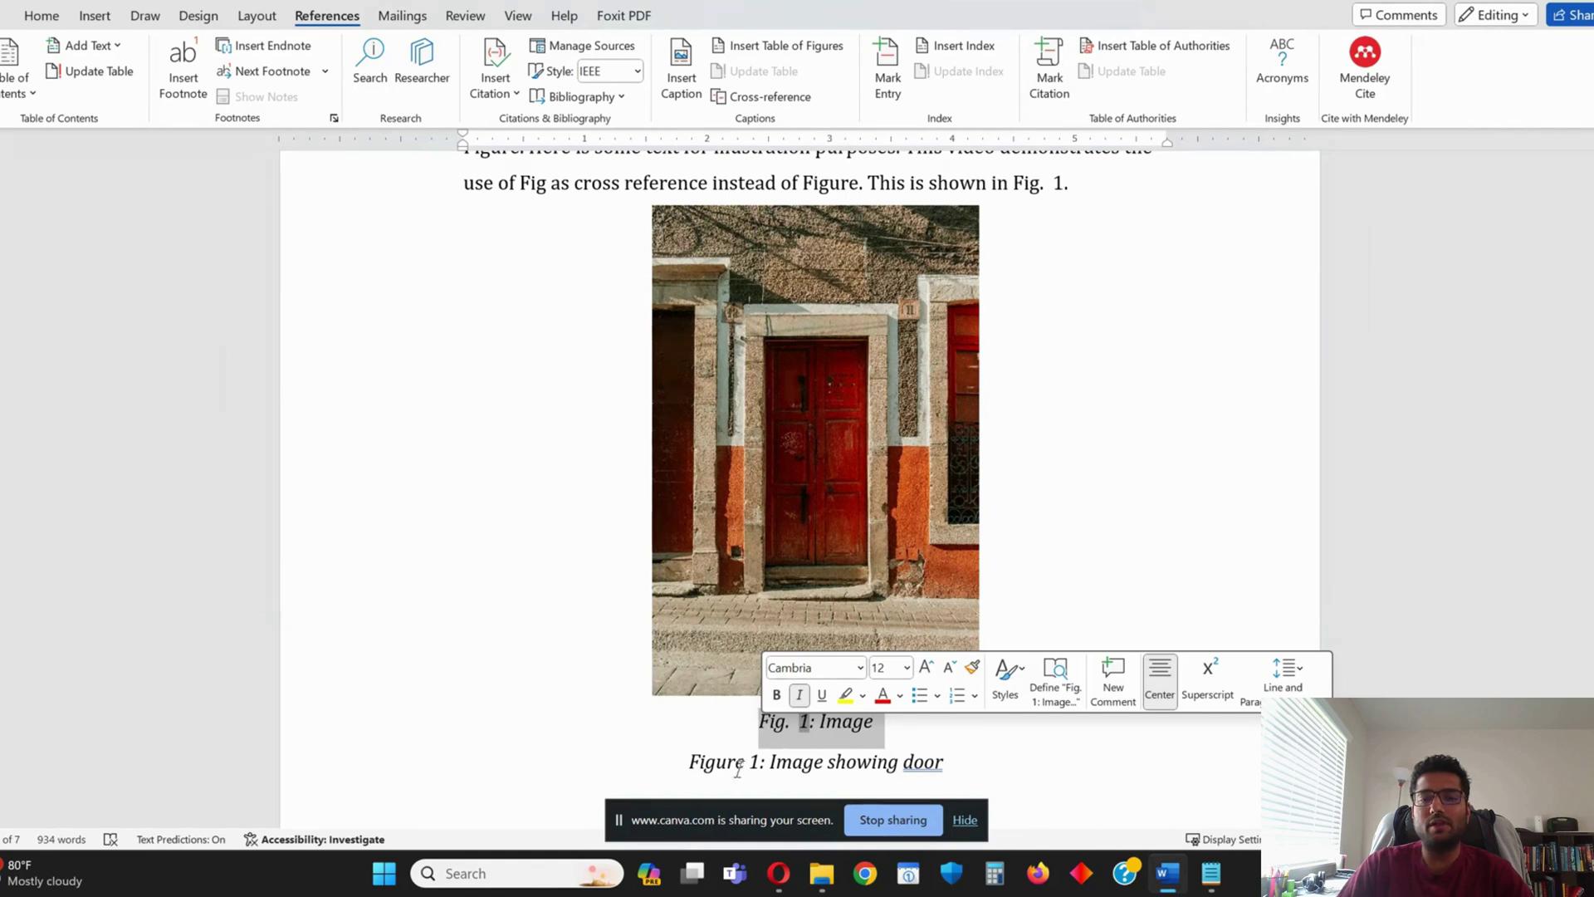
{"action": "left_click_drag", "start_coordinate": [686, 763], "coordinate": [990, 776]}
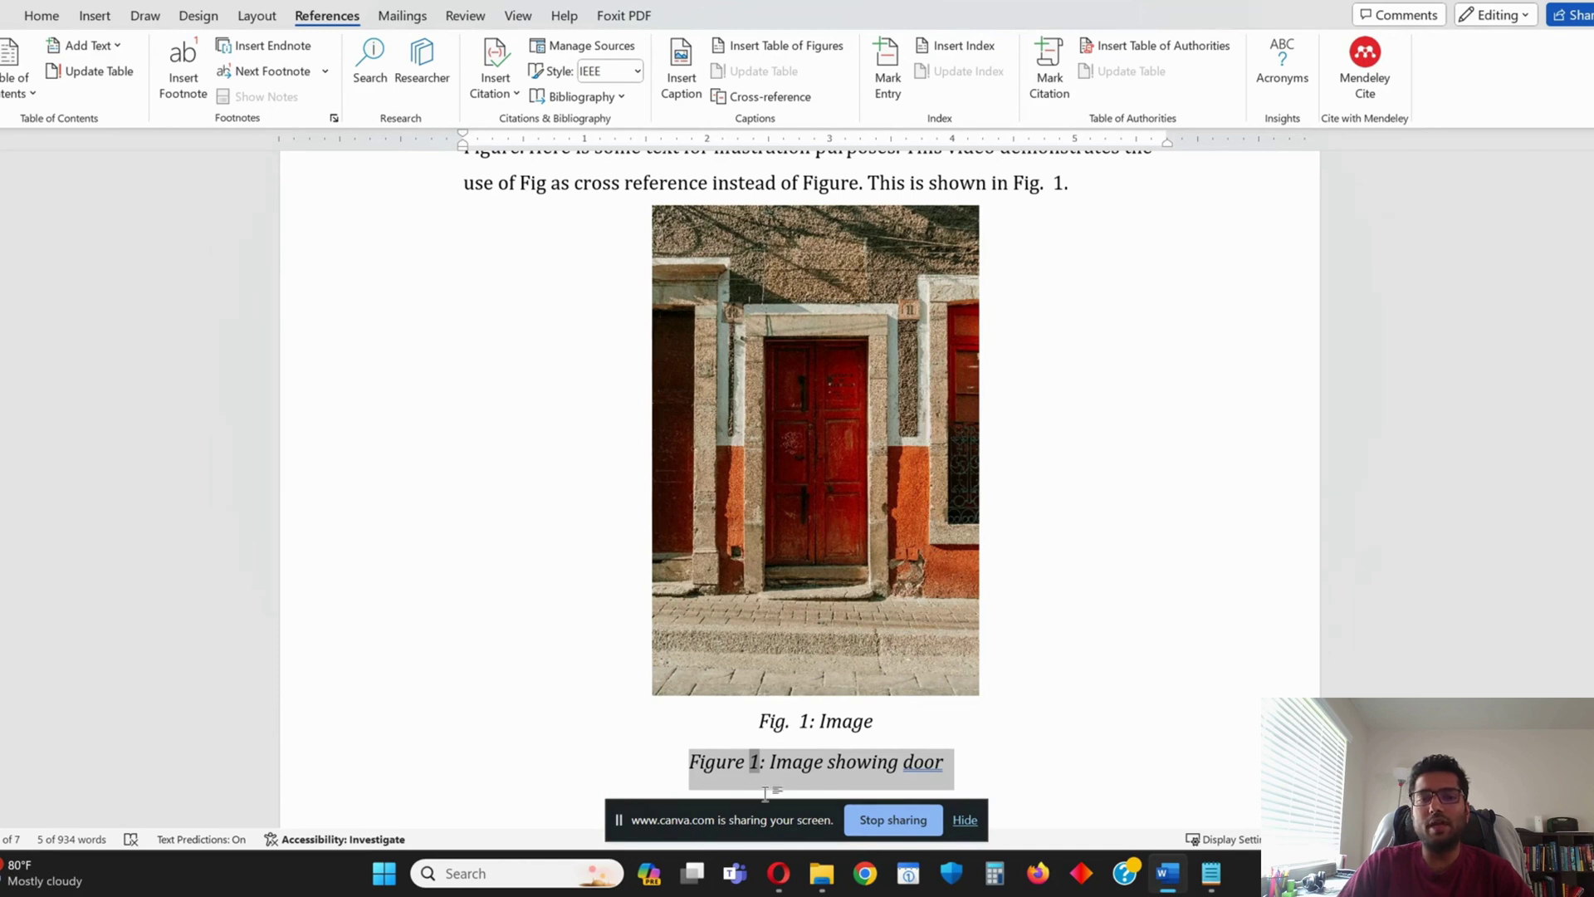
{"action": "left_click", "coordinate": [1026, 193]}
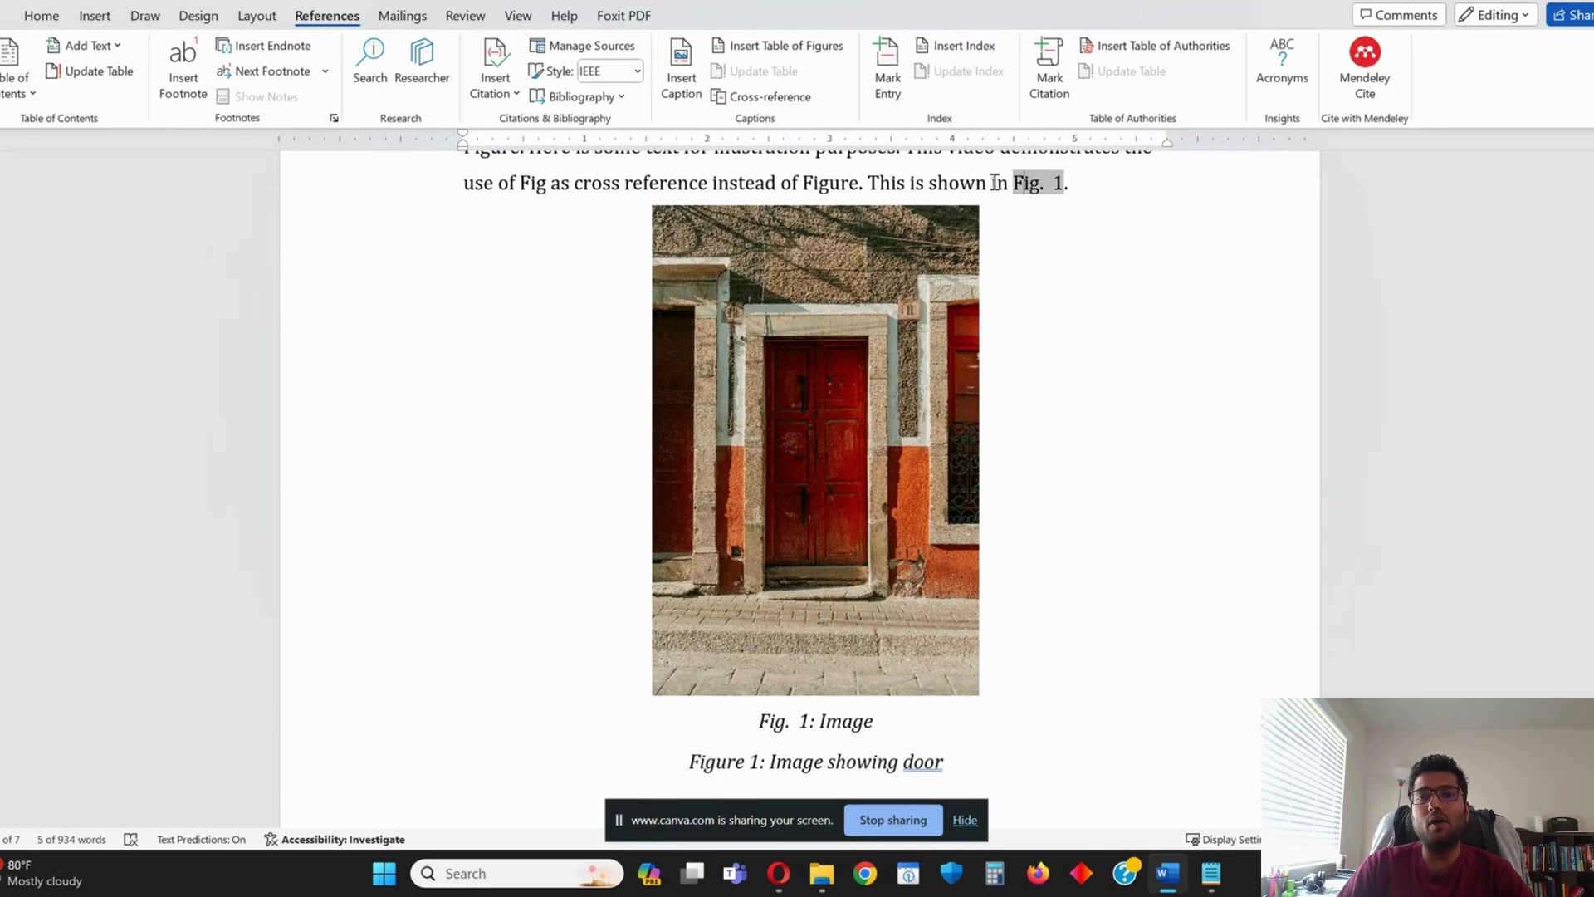
Replace "in Fig. 1." at the end of the sentence above the door picture with "in xx."
{"action": "left_click_drag", "start_coordinate": [992, 183], "coordinate": [1078, 184]}
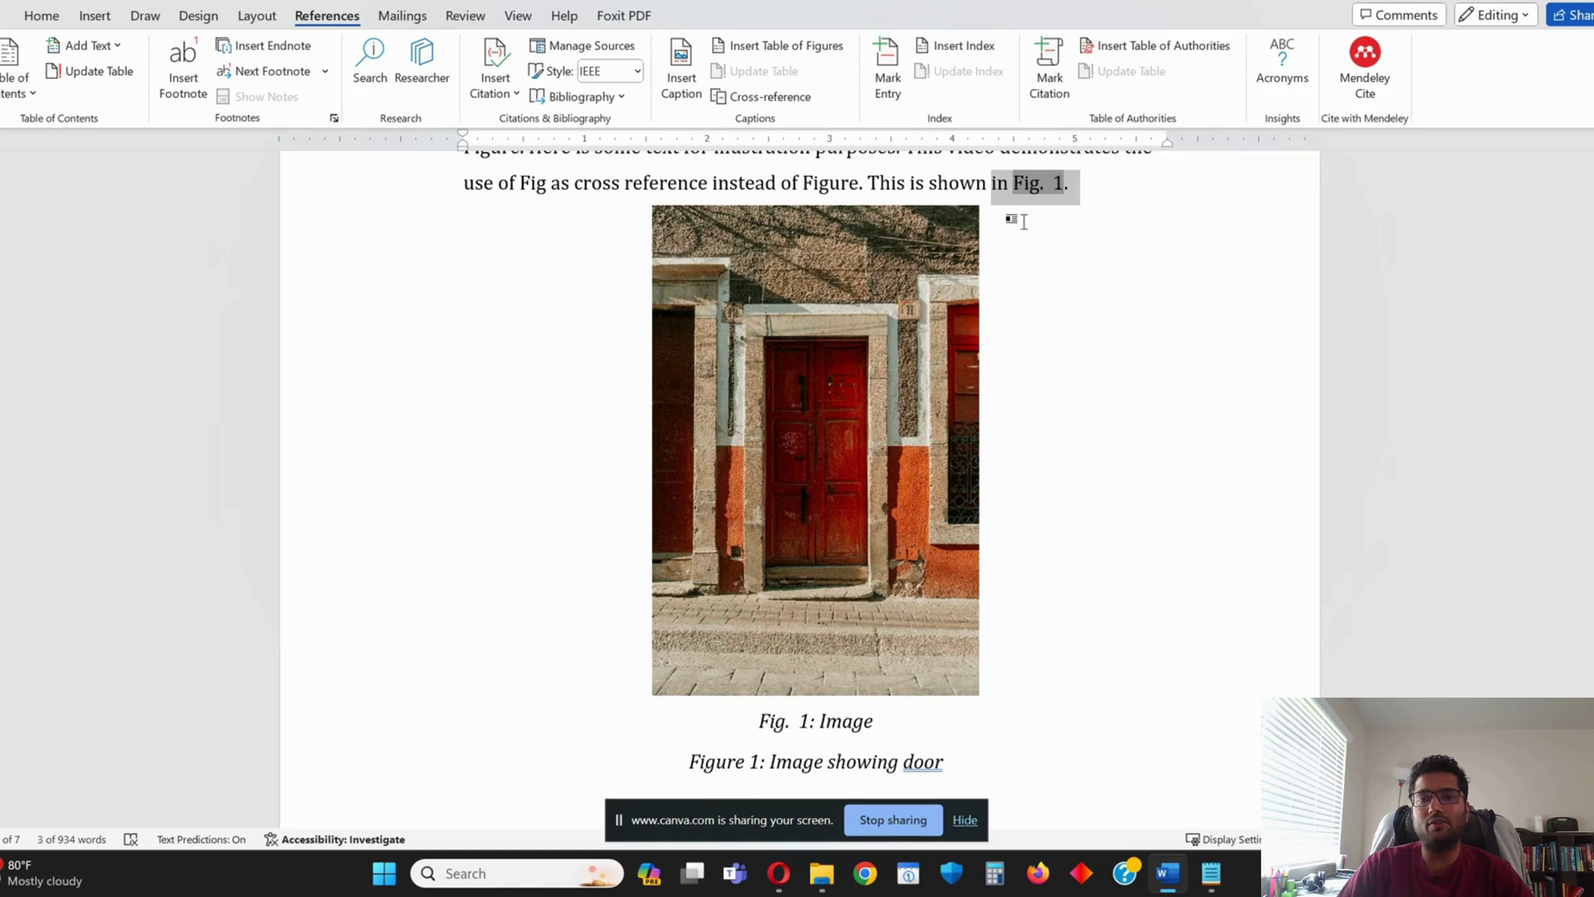
{"action": "type", "text": "i"}
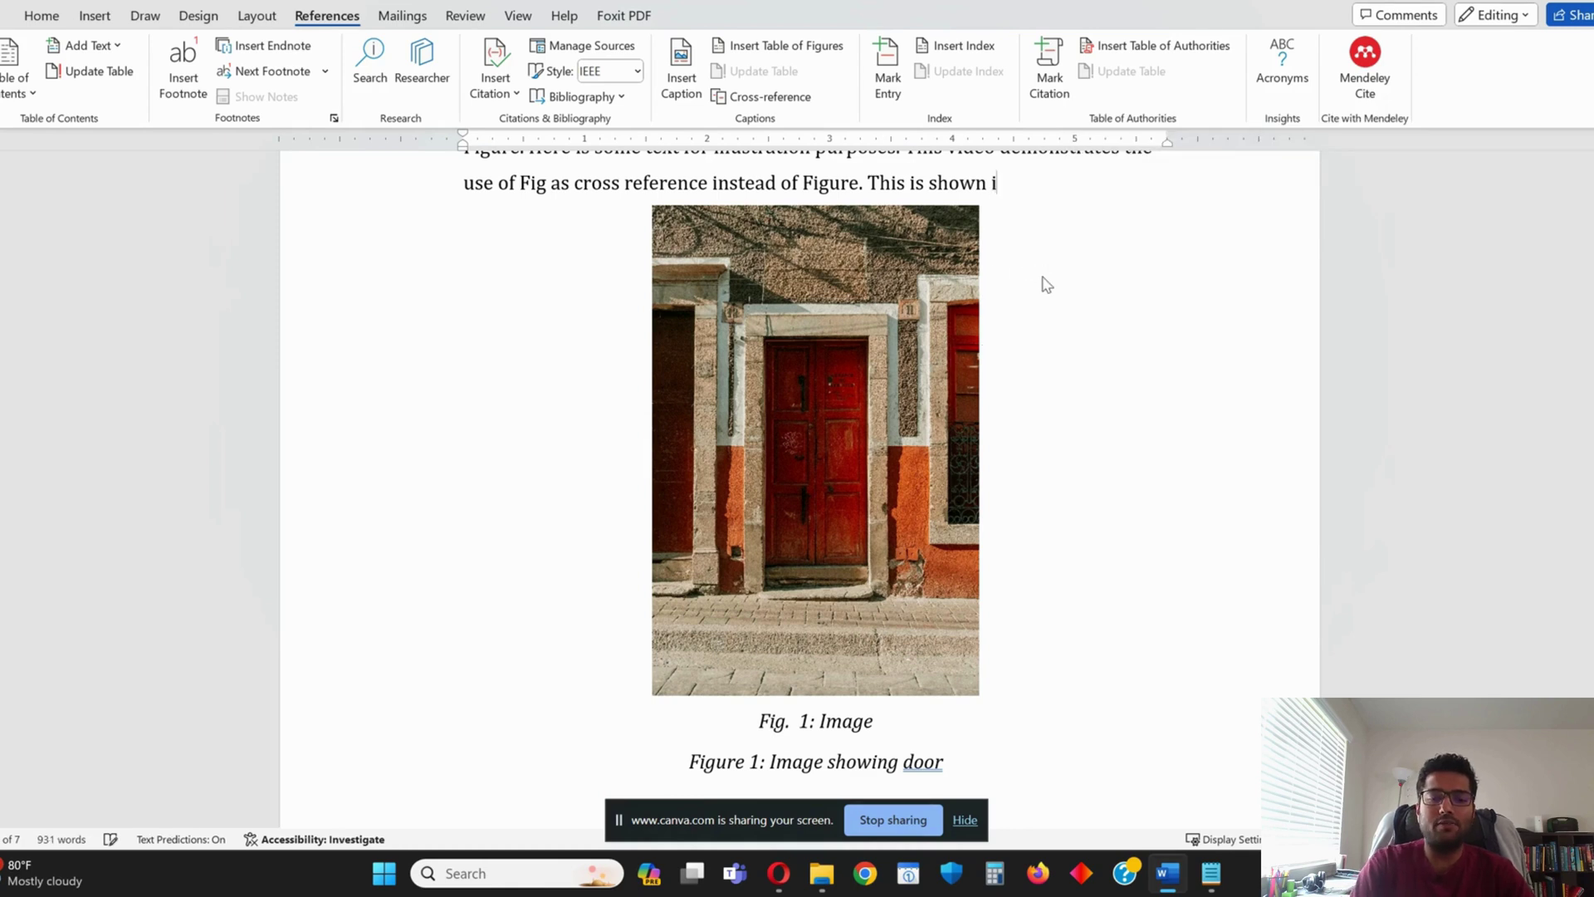
{"action": "type", "text": "n ."}
{"action": "key", "text": "Left"}
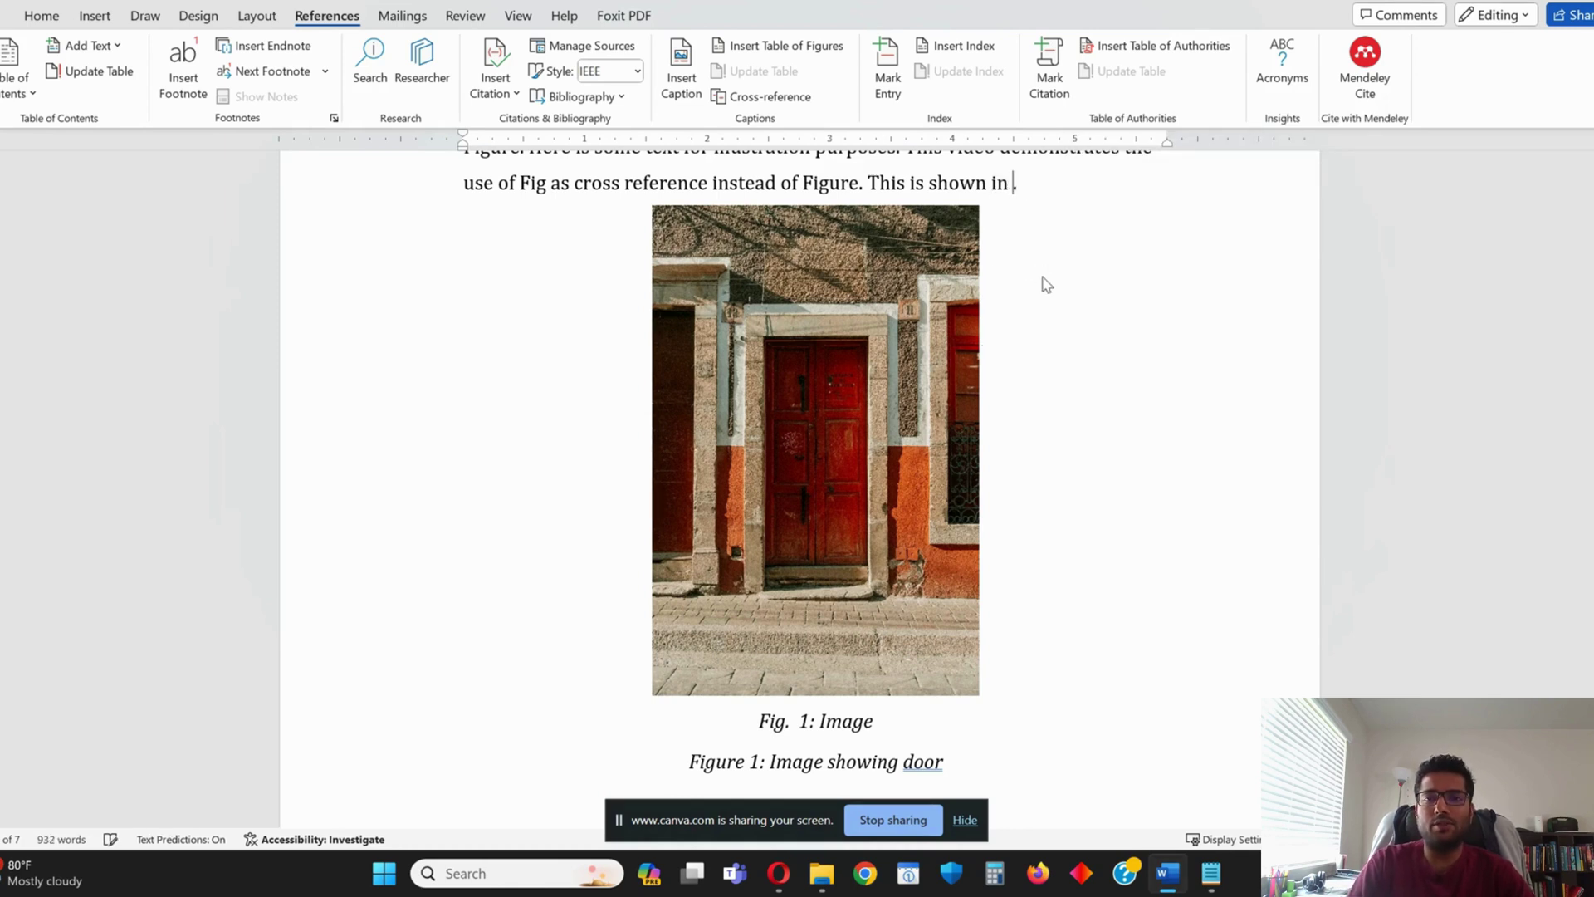
{"action": "type", "text": "xx"}
Remove the "Fig. 1: Image" caption below the door picture and keep xx as the placeholder ending the sentence above it
{"action": "left_click_drag", "start_coordinate": [878, 723], "coordinate": [694, 721]}
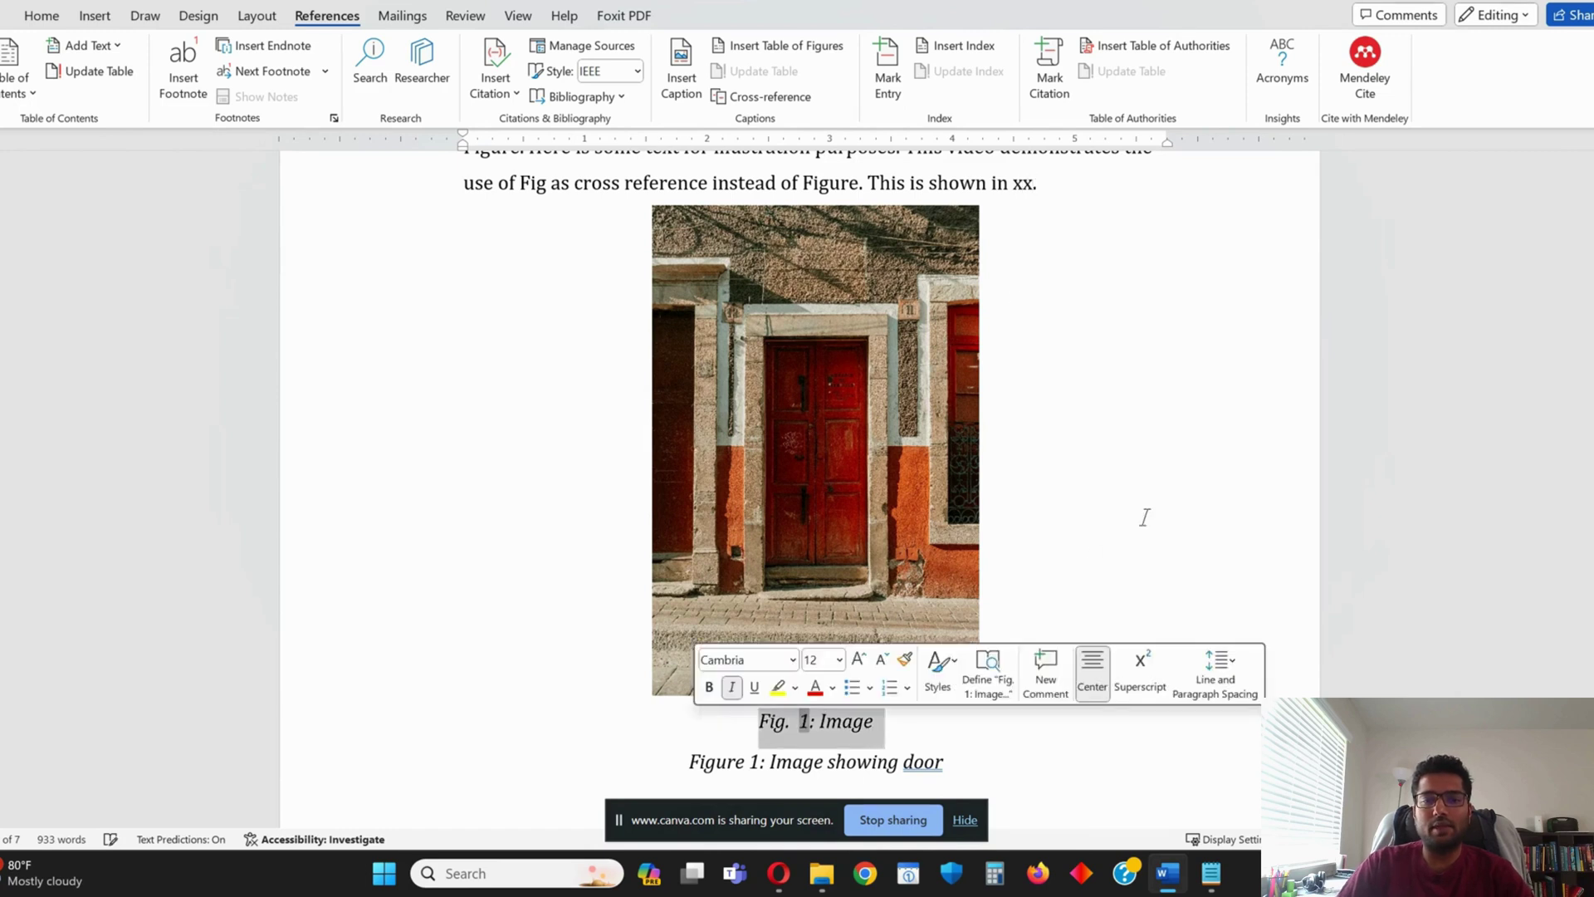
{"action": "left_click", "coordinate": [1113, 473]}
{"action": "key", "text": "ctrl+z"}
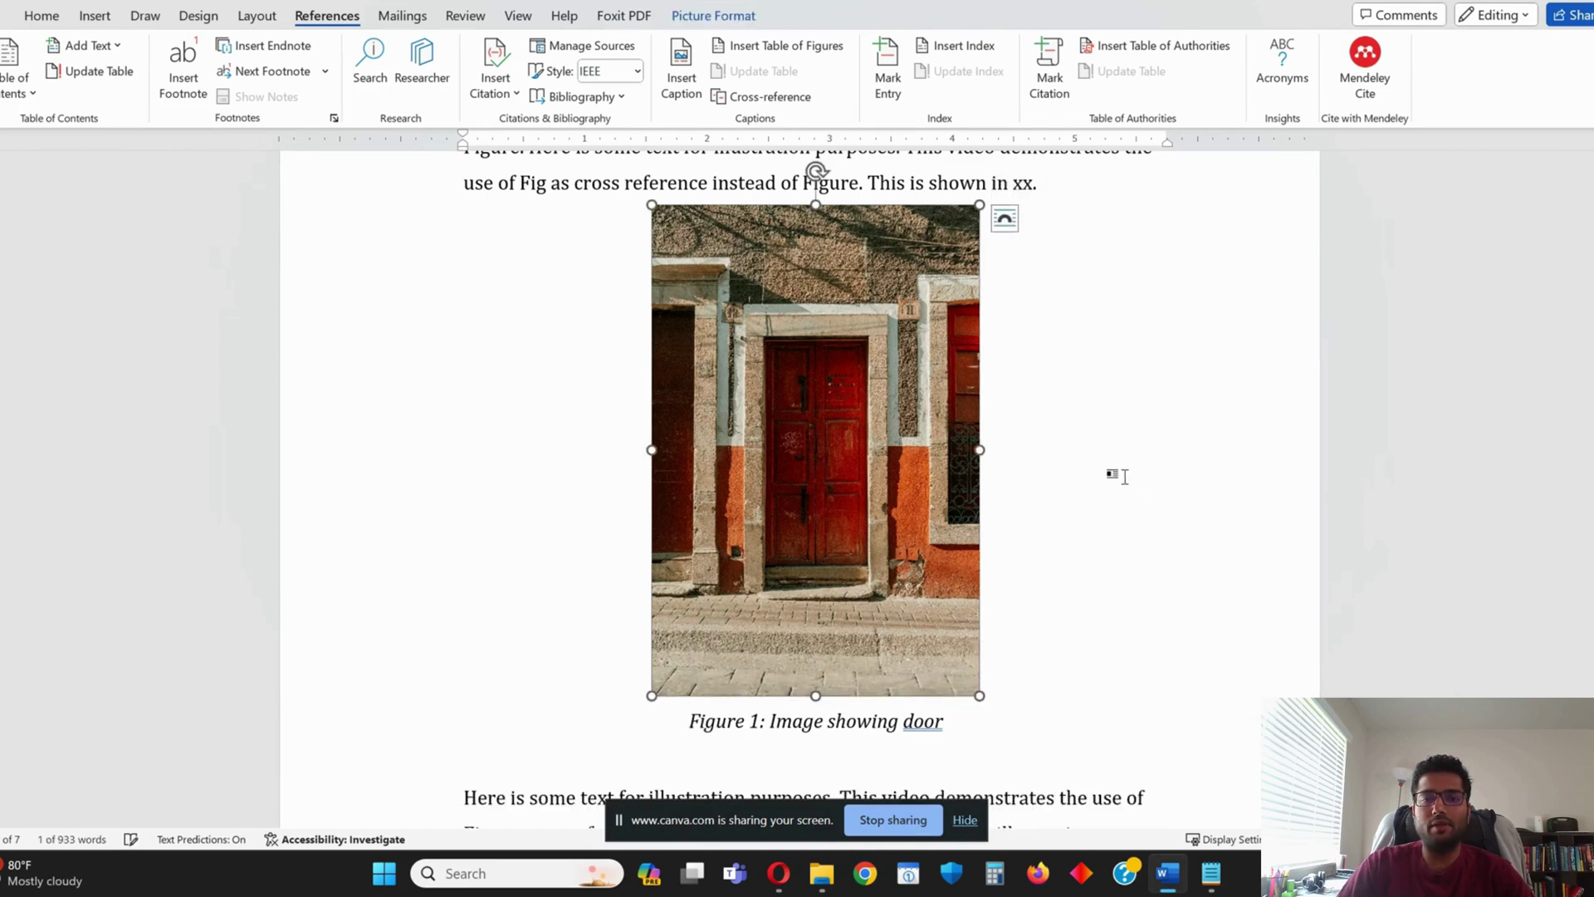
{"action": "key", "text": "ctrl+z"}
{"action": "key", "text": "ctrl+z"}
{"action": "key", "text": "Delete"}
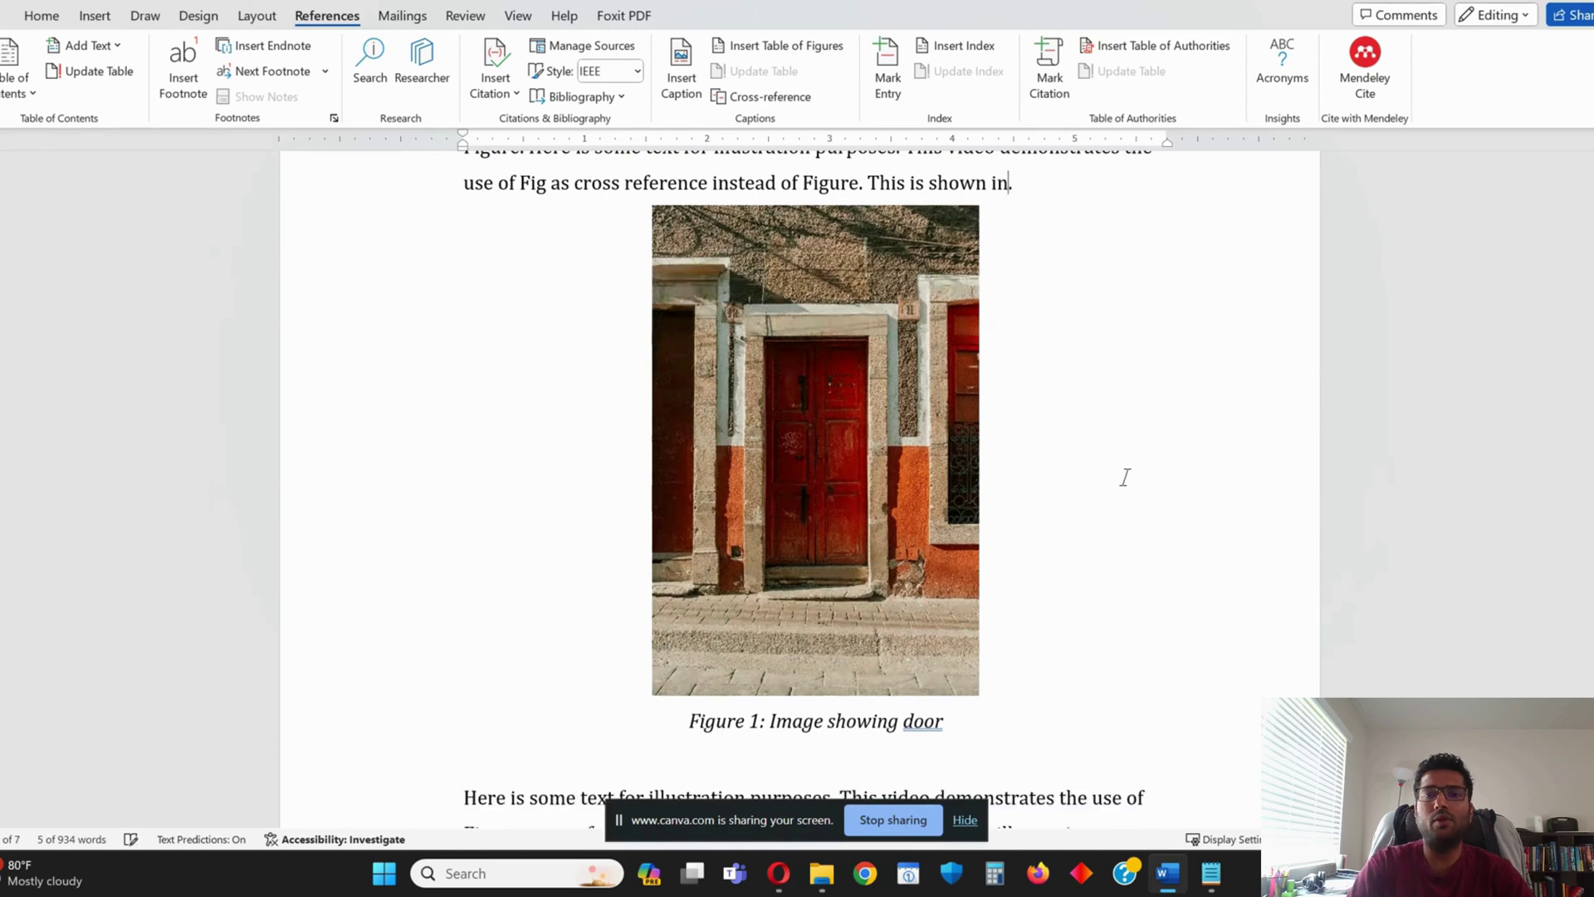
{"action": "type", "text": "xx"}
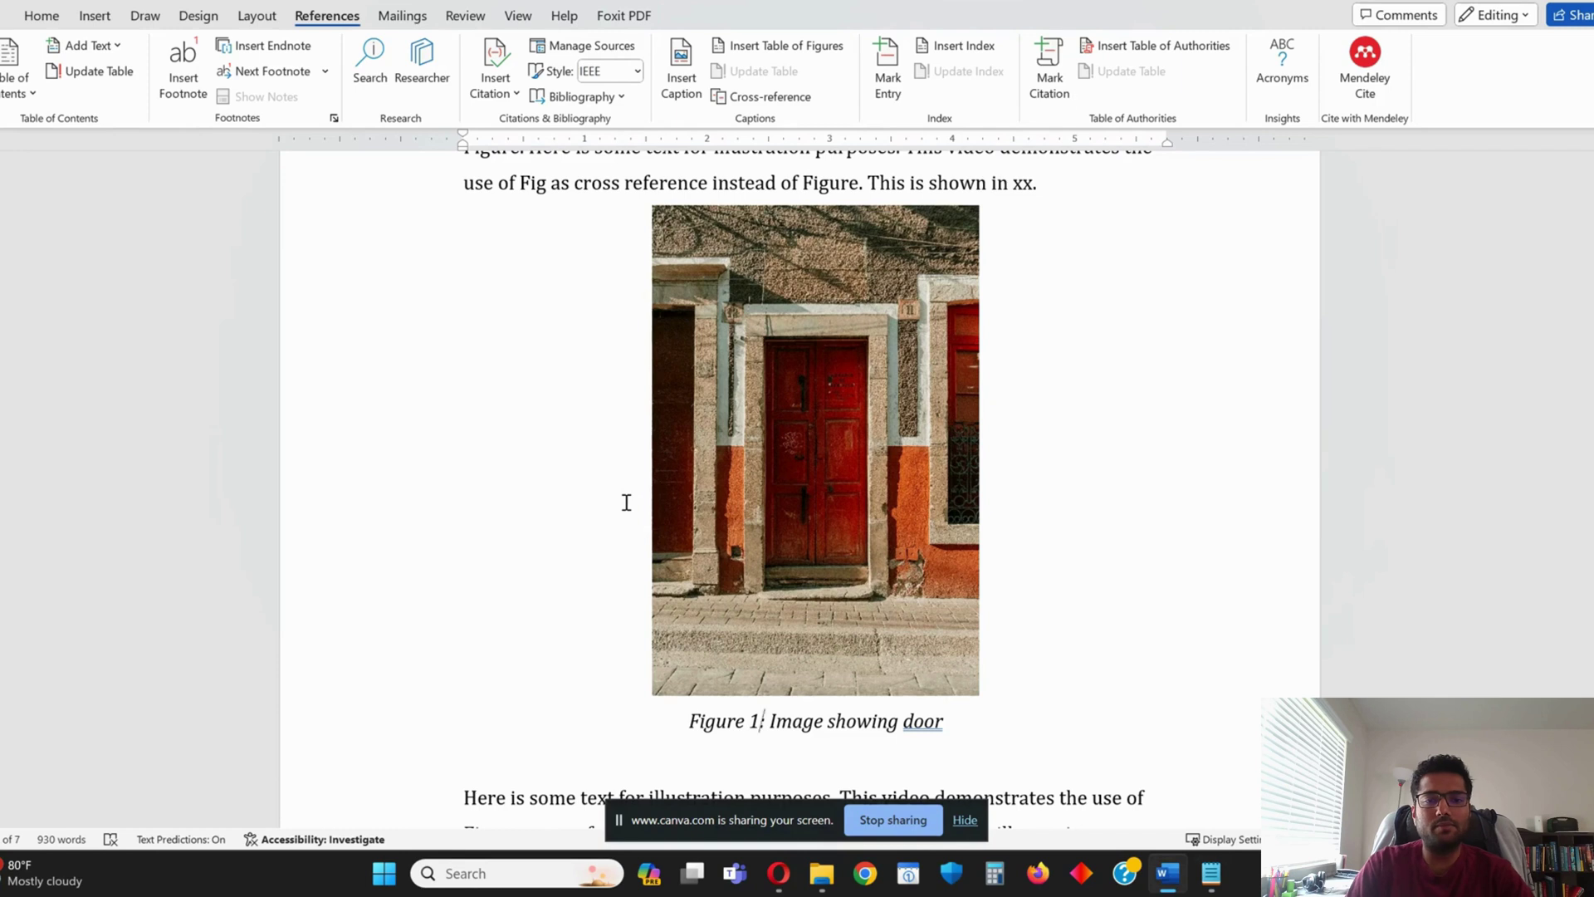
Examine the number in the door picture's Figure caption to see which part of it is a field
{"action": "key", "text": "Left"}
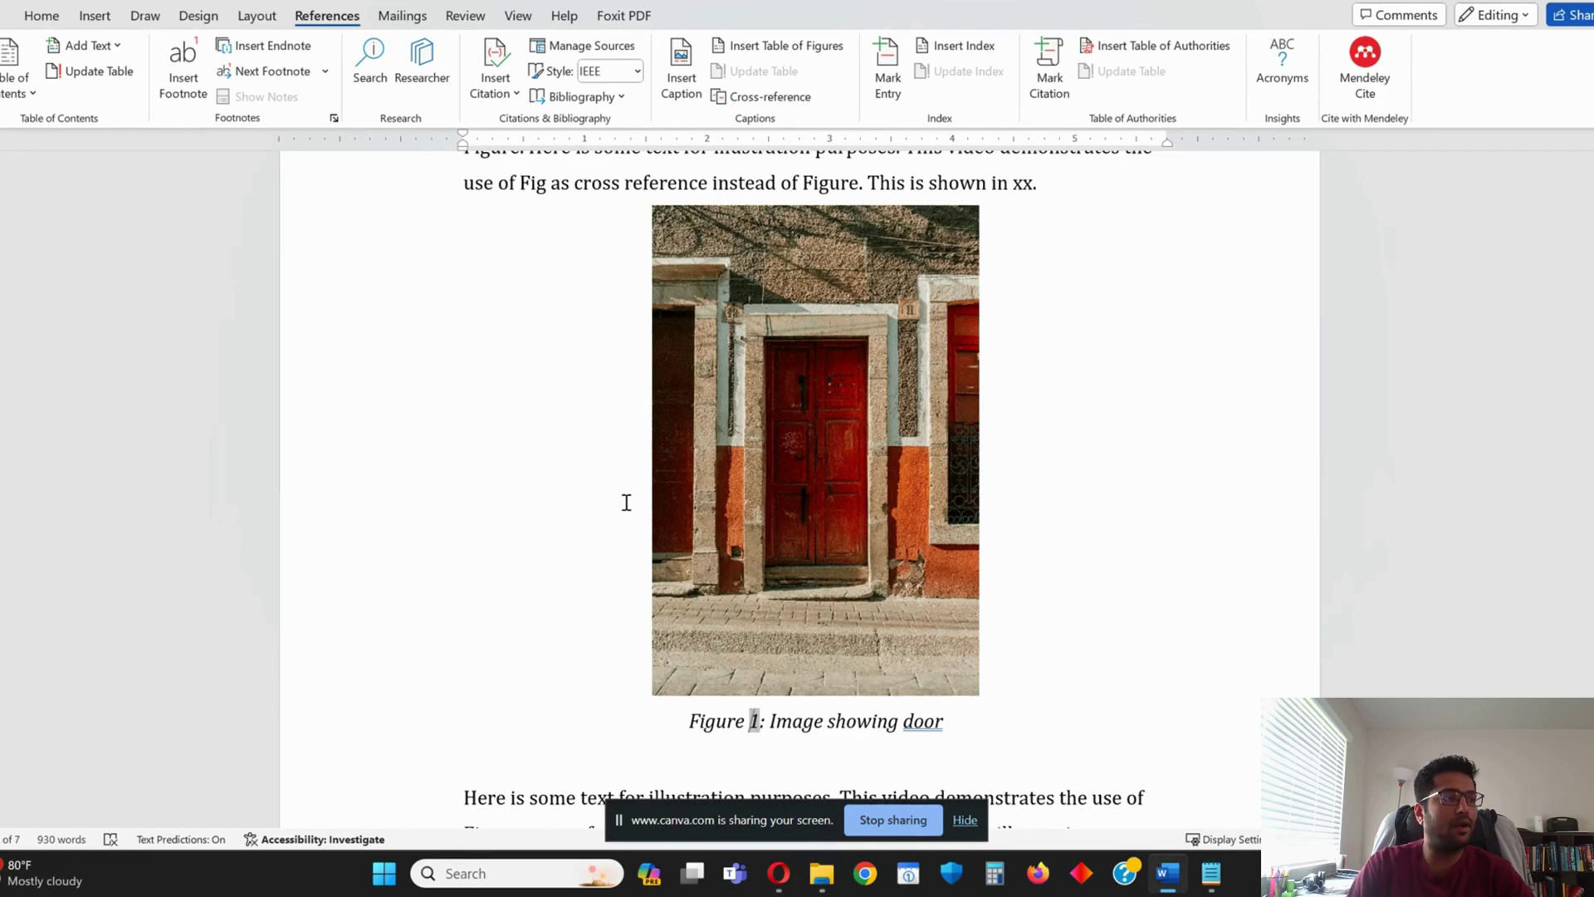
{"action": "key", "text": "Right"}
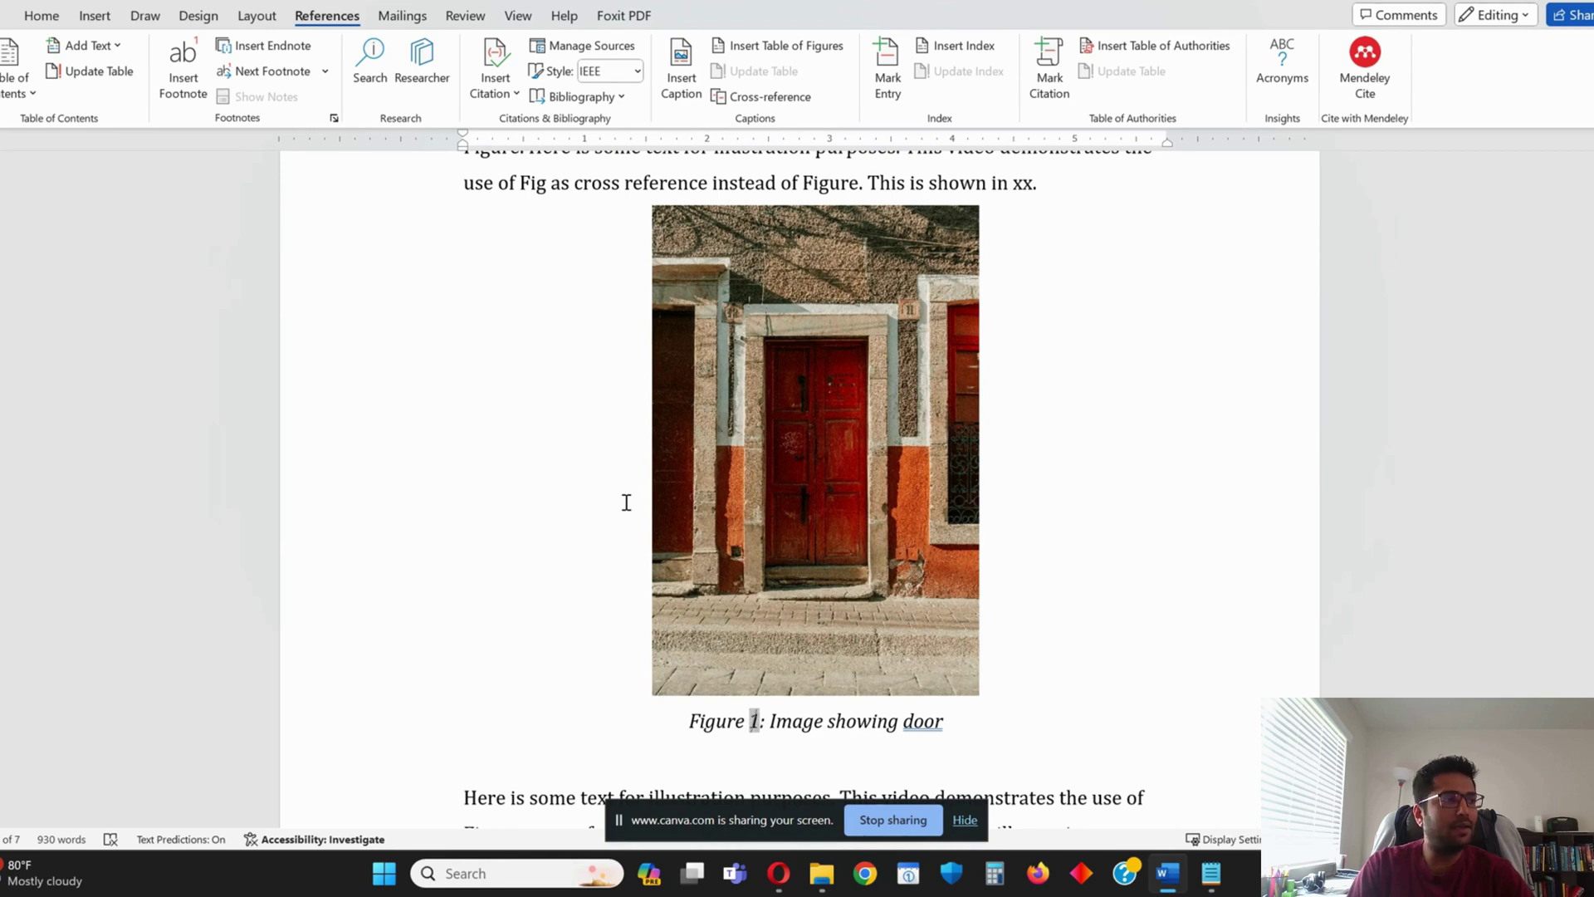
{"action": "key", "text": "Left"}
{"action": "key", "text": "Left"}
{"action": "key", "text": "Left"}
{"action": "key", "text": "Right"}
{"action": "key", "text": "Right"}
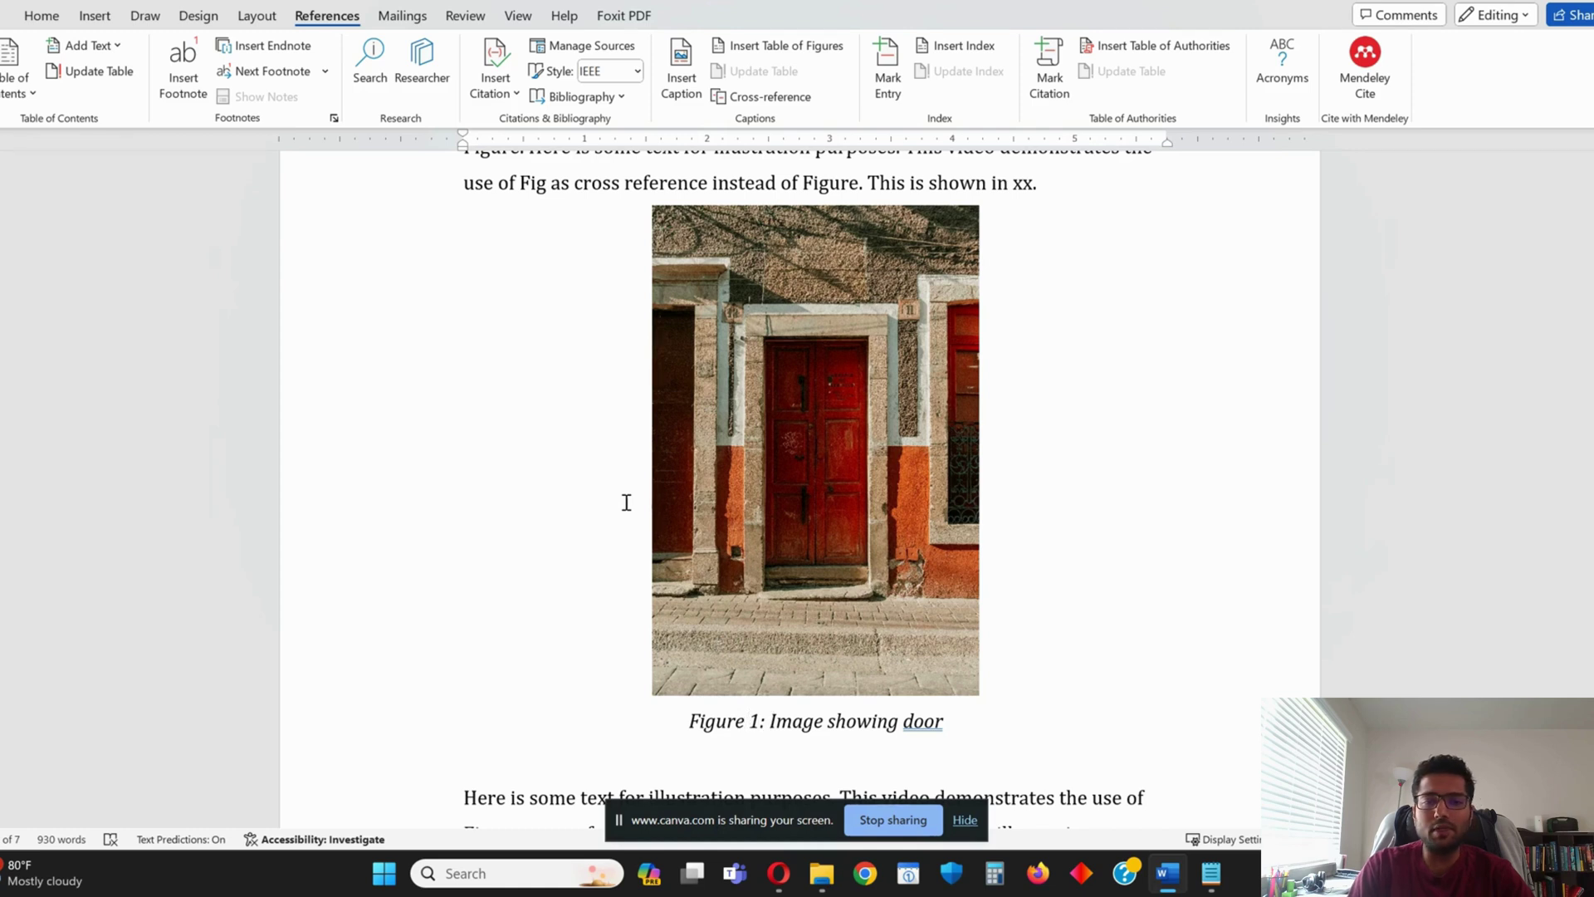
{"action": "key", "text": "Right"}
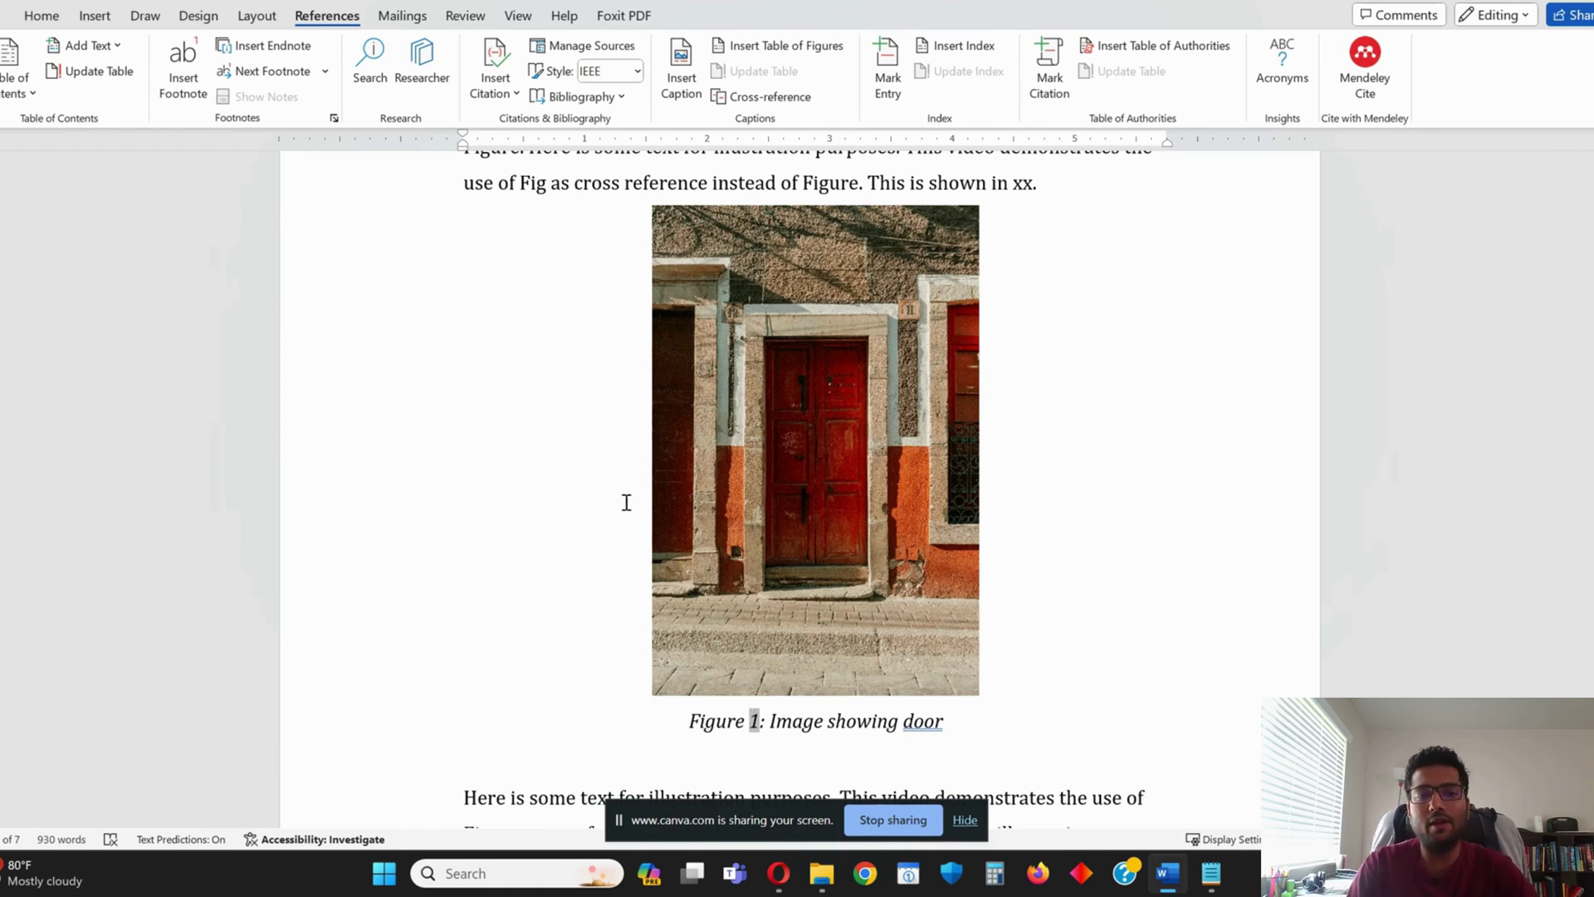
{"action": "key", "text": "Left"}
{"action": "key", "text": "Left"}
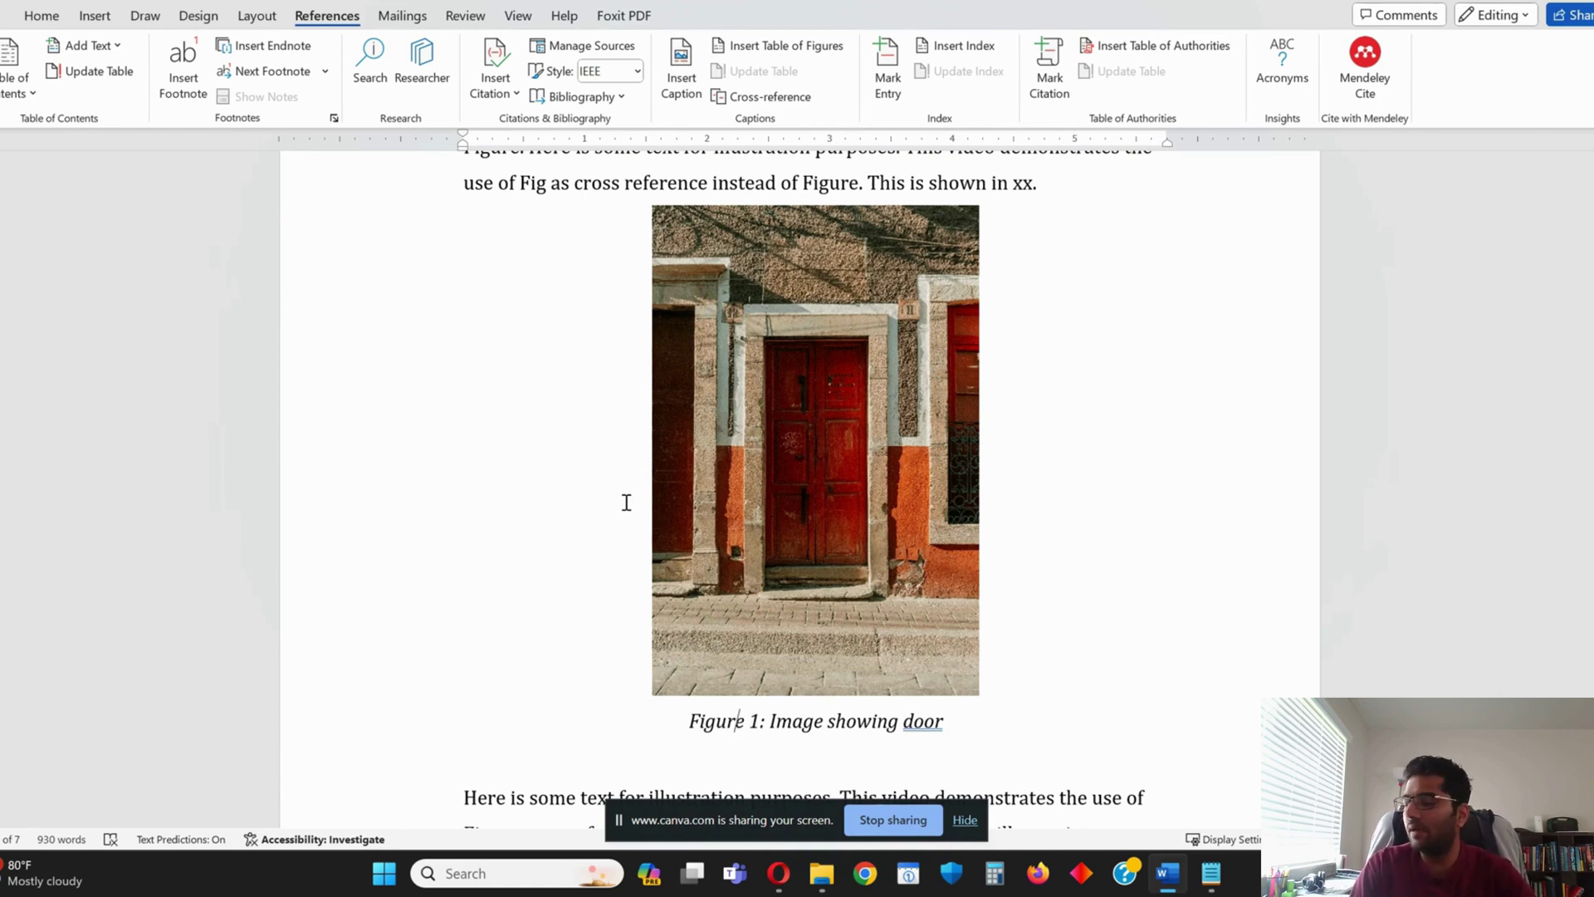
{"action": "key", "text": "shift+Right"}
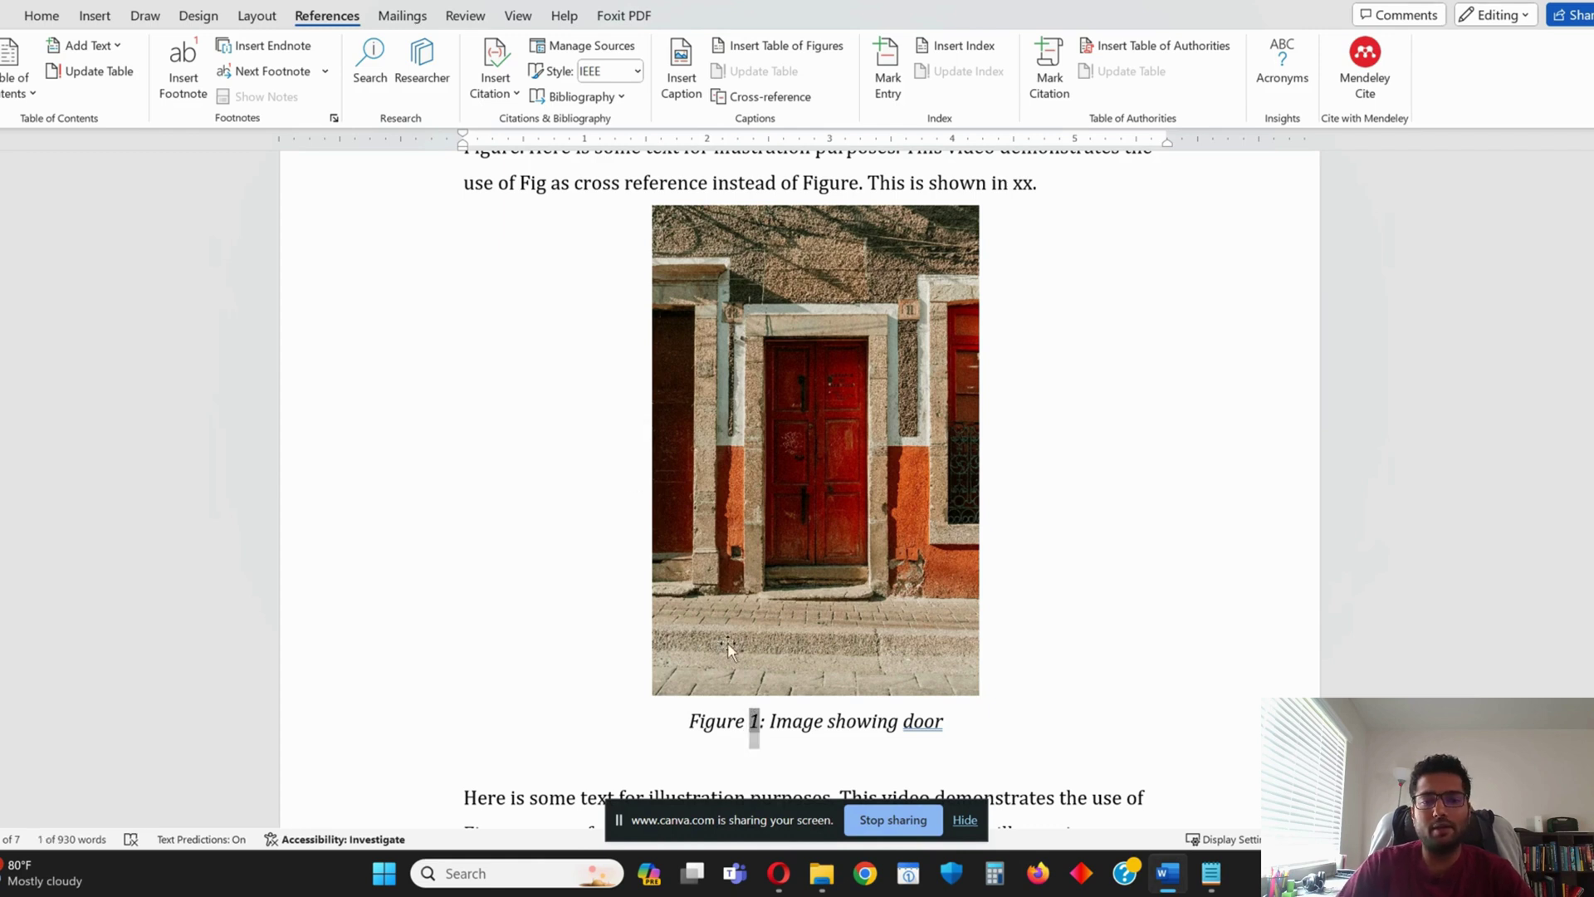
{"action": "double_click", "coordinate": [742, 719]}
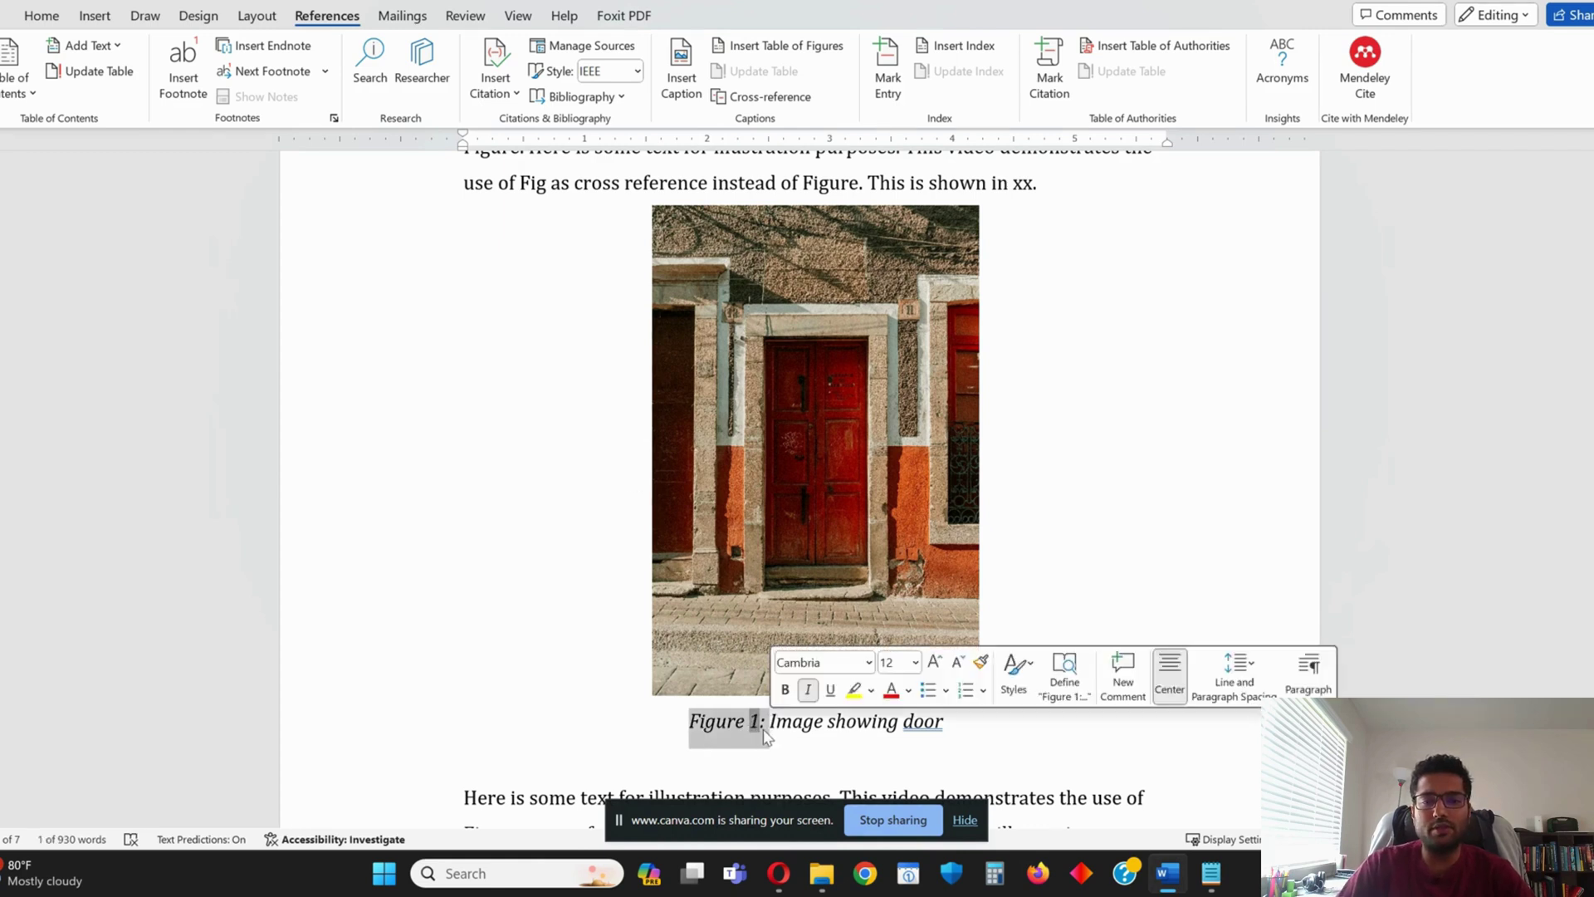
Bookmark only the number 1 in the door picture's Figure caption under the name Fig1
{"action": "left_click", "coordinate": [747, 723]}
{"action": "key", "text": "shift+Right"}
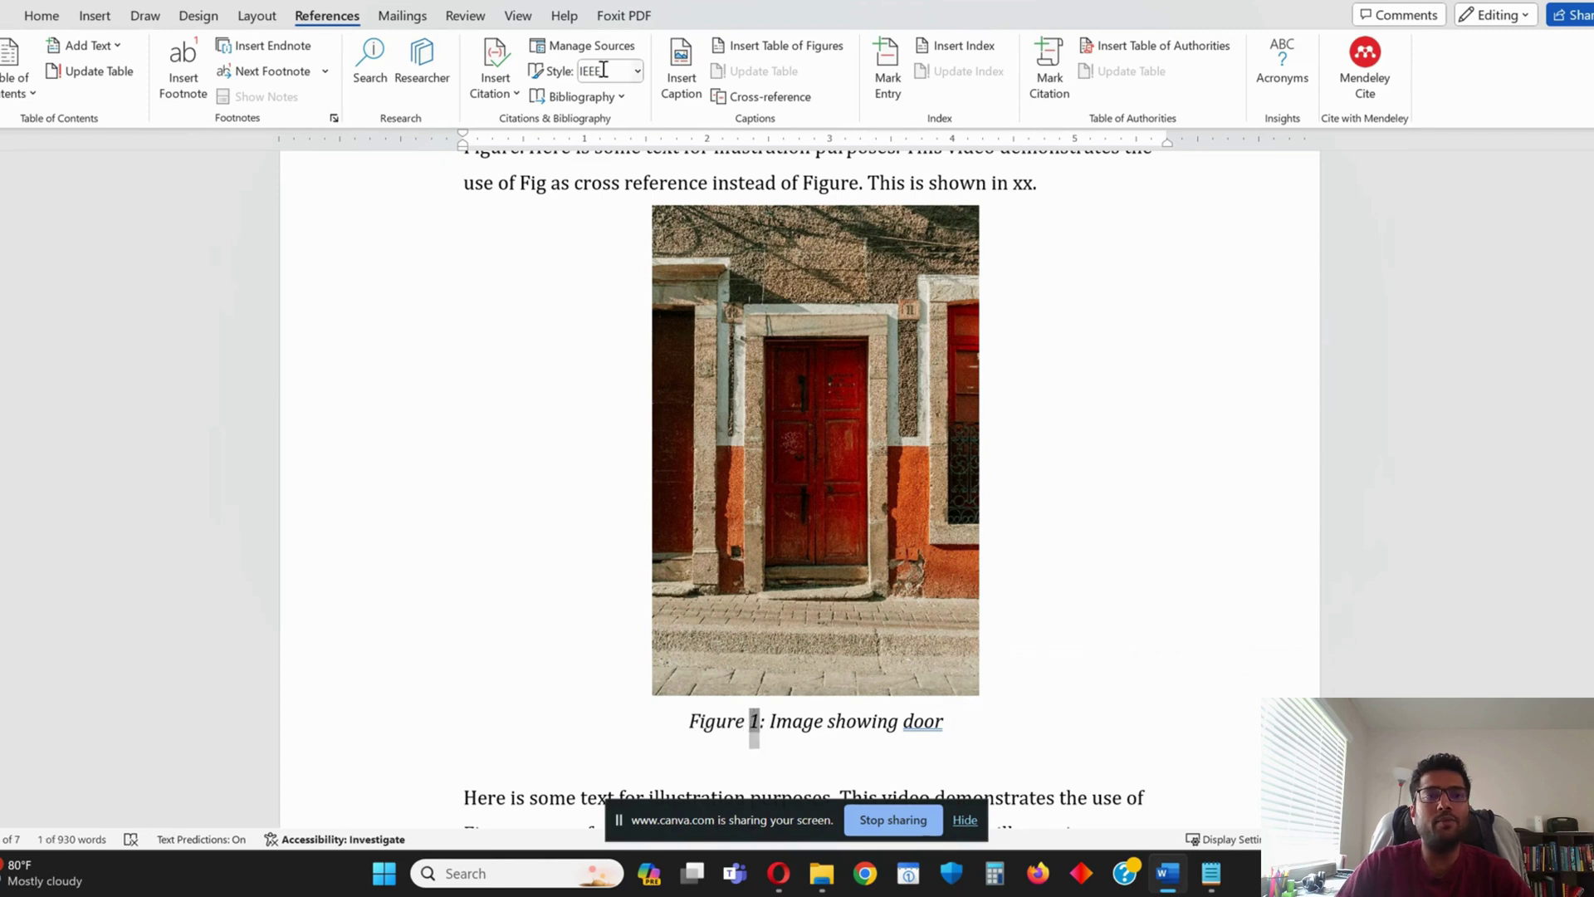
{"action": "right_click", "coordinate": [755, 719]}
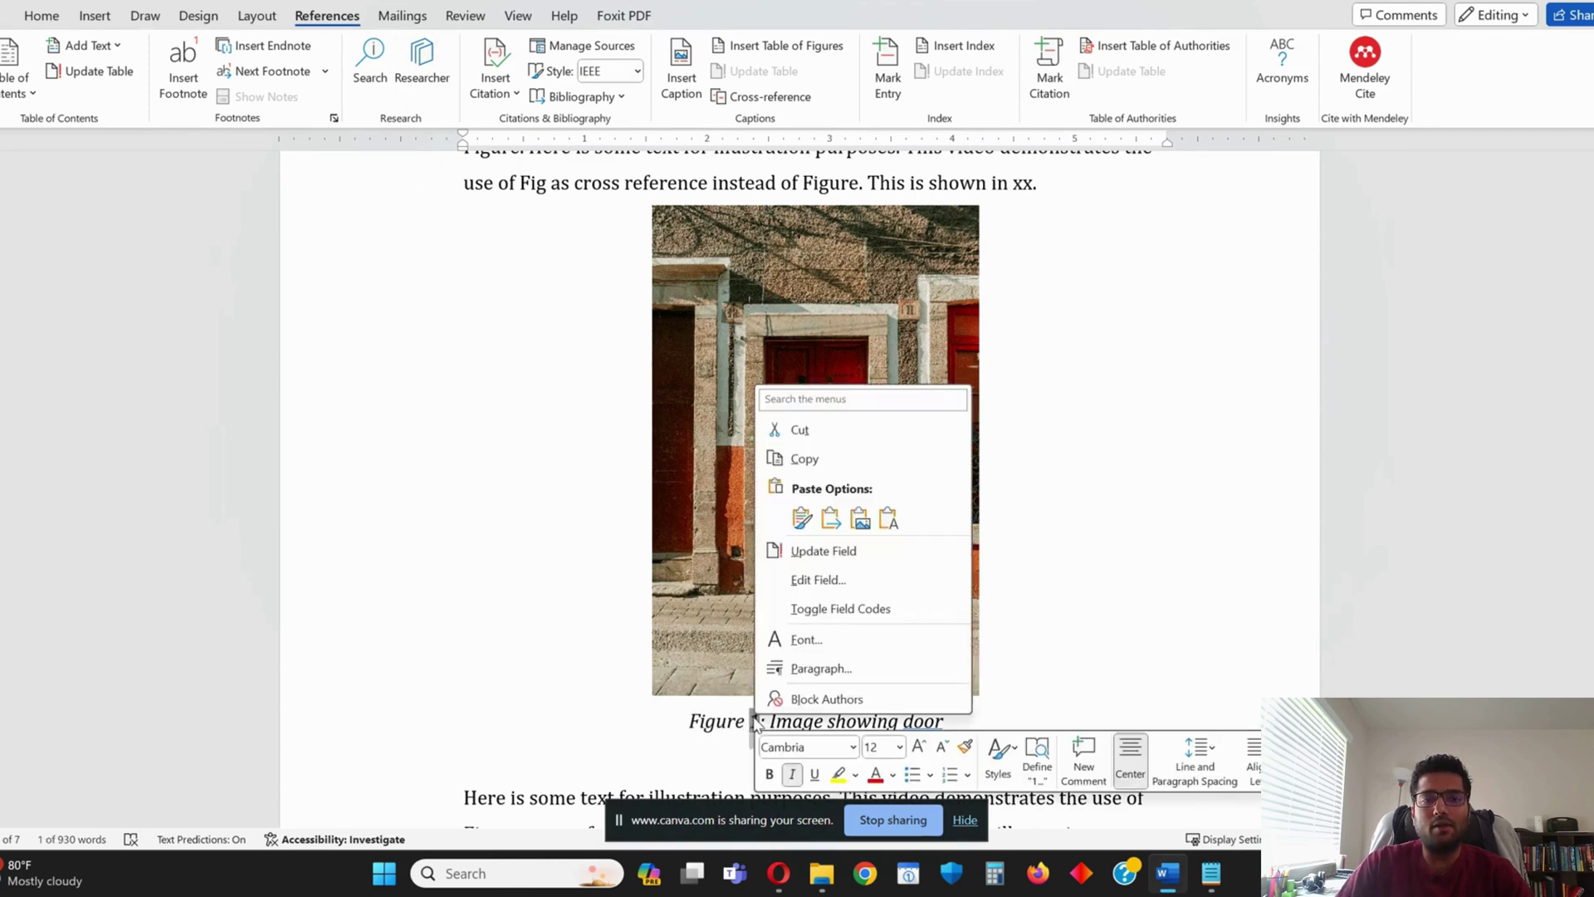
{"action": "key", "text": "Escape"}
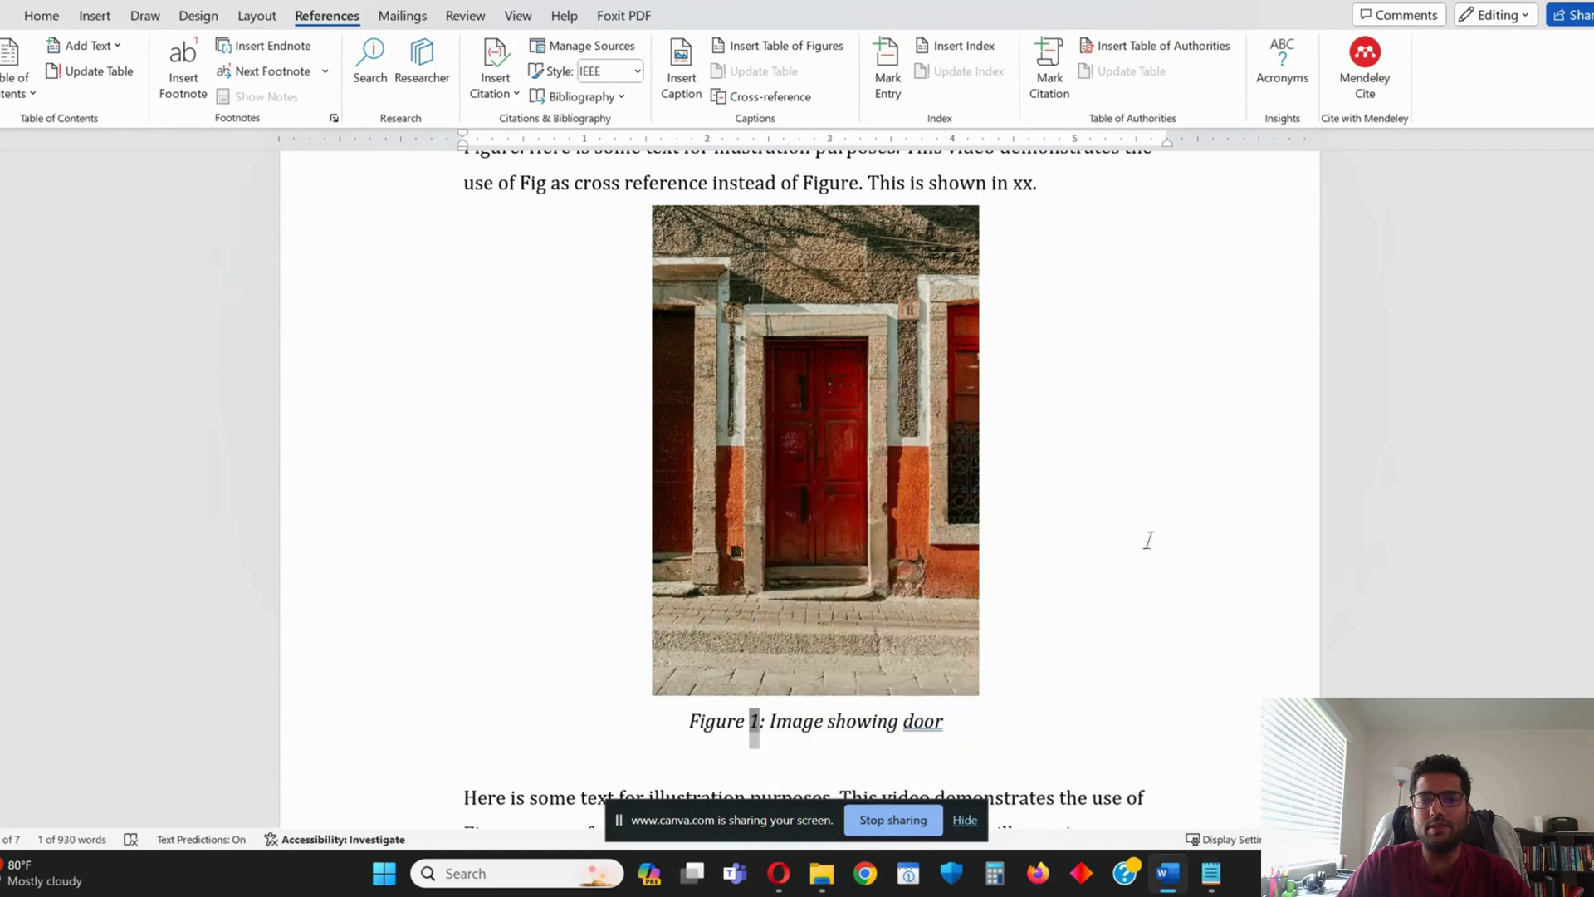
{"action": "left_click", "coordinate": [96, 16]}
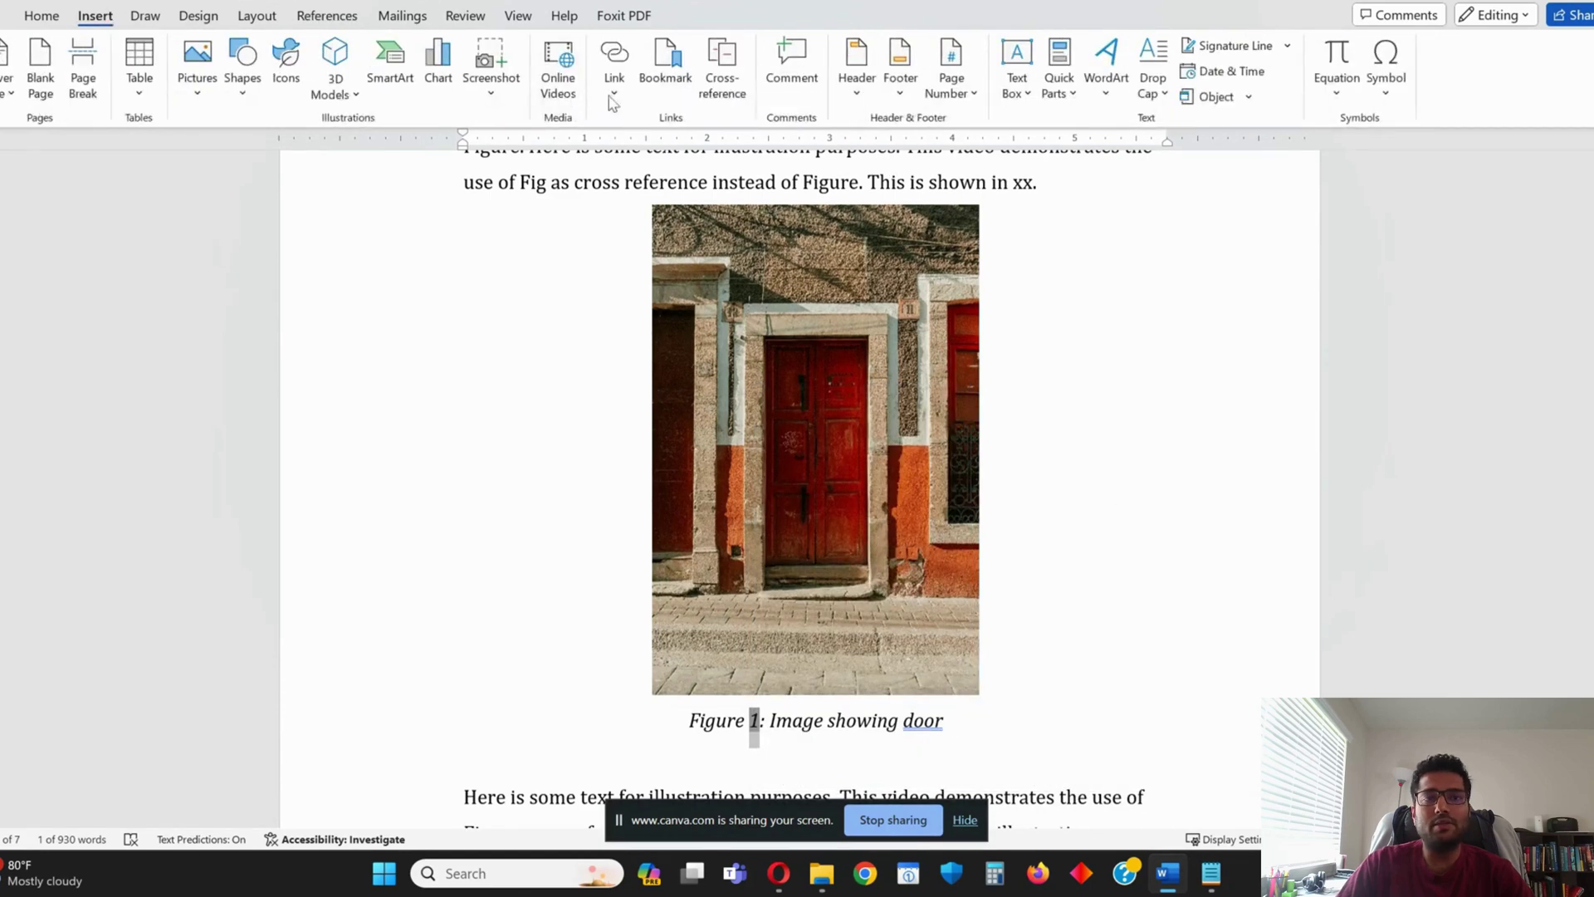
{"action": "left_click", "coordinate": [665, 71]}
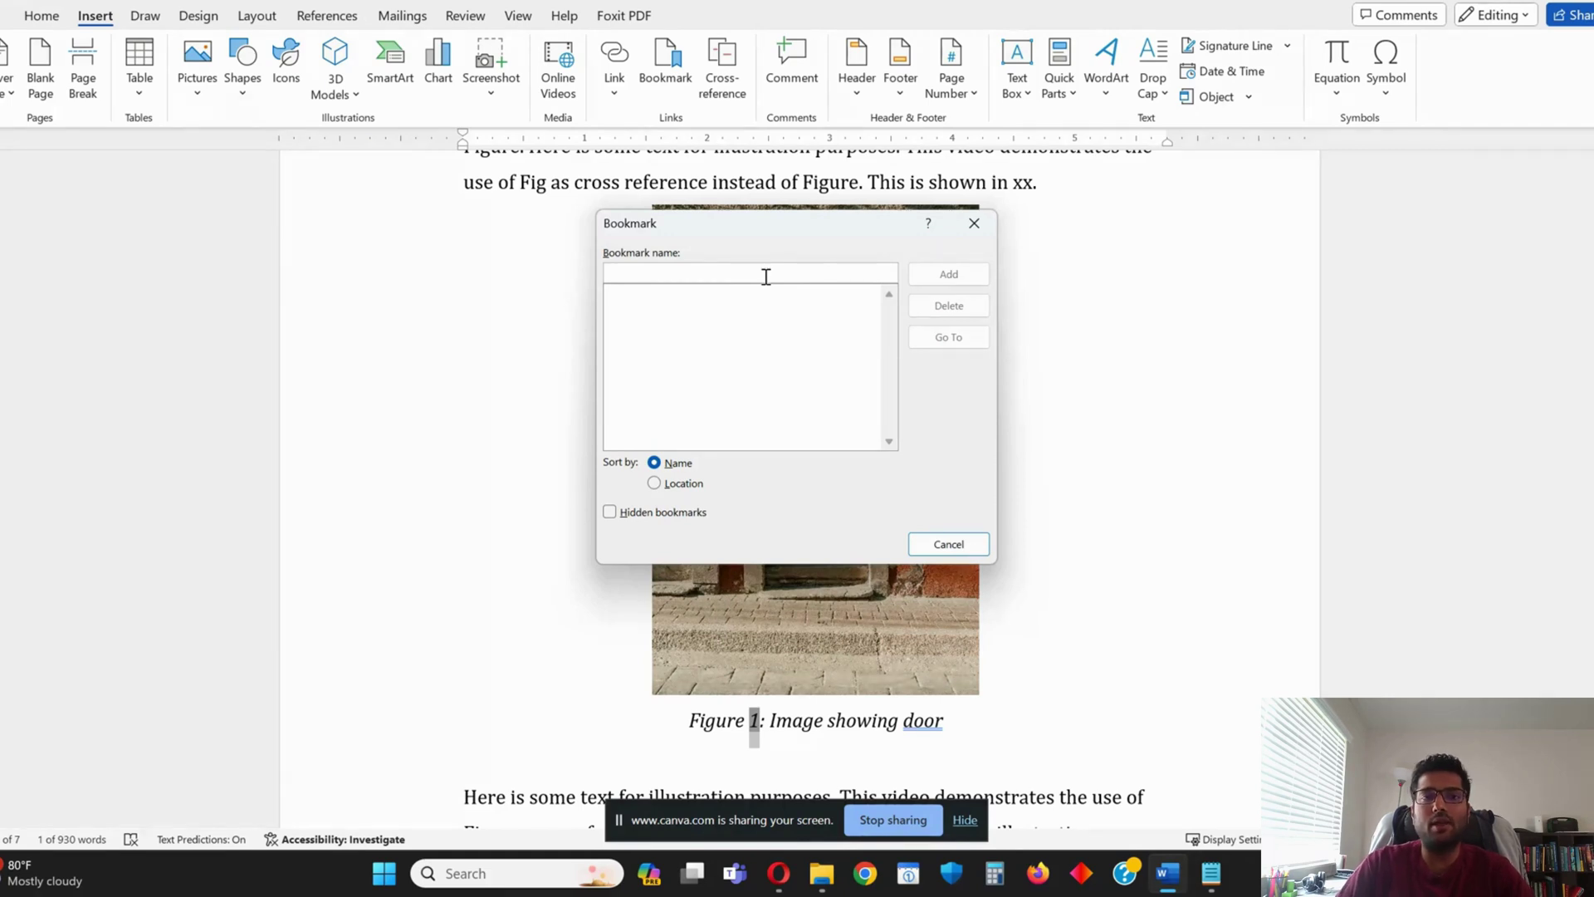
{"action": "type", "text": "Fig"}
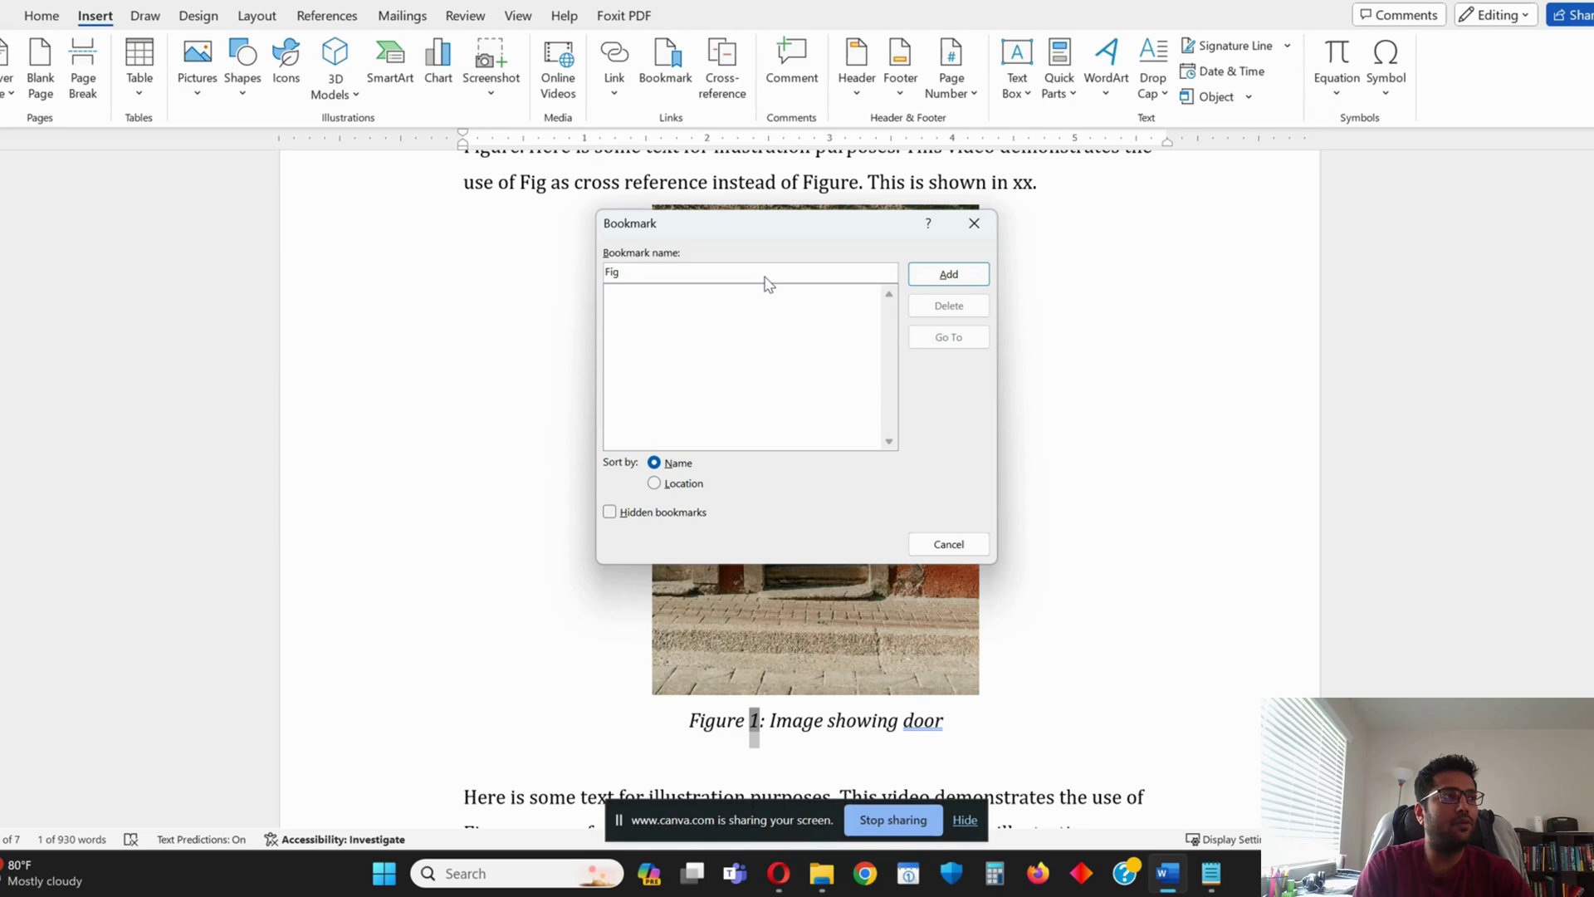
{"action": "type", "text": "1"}
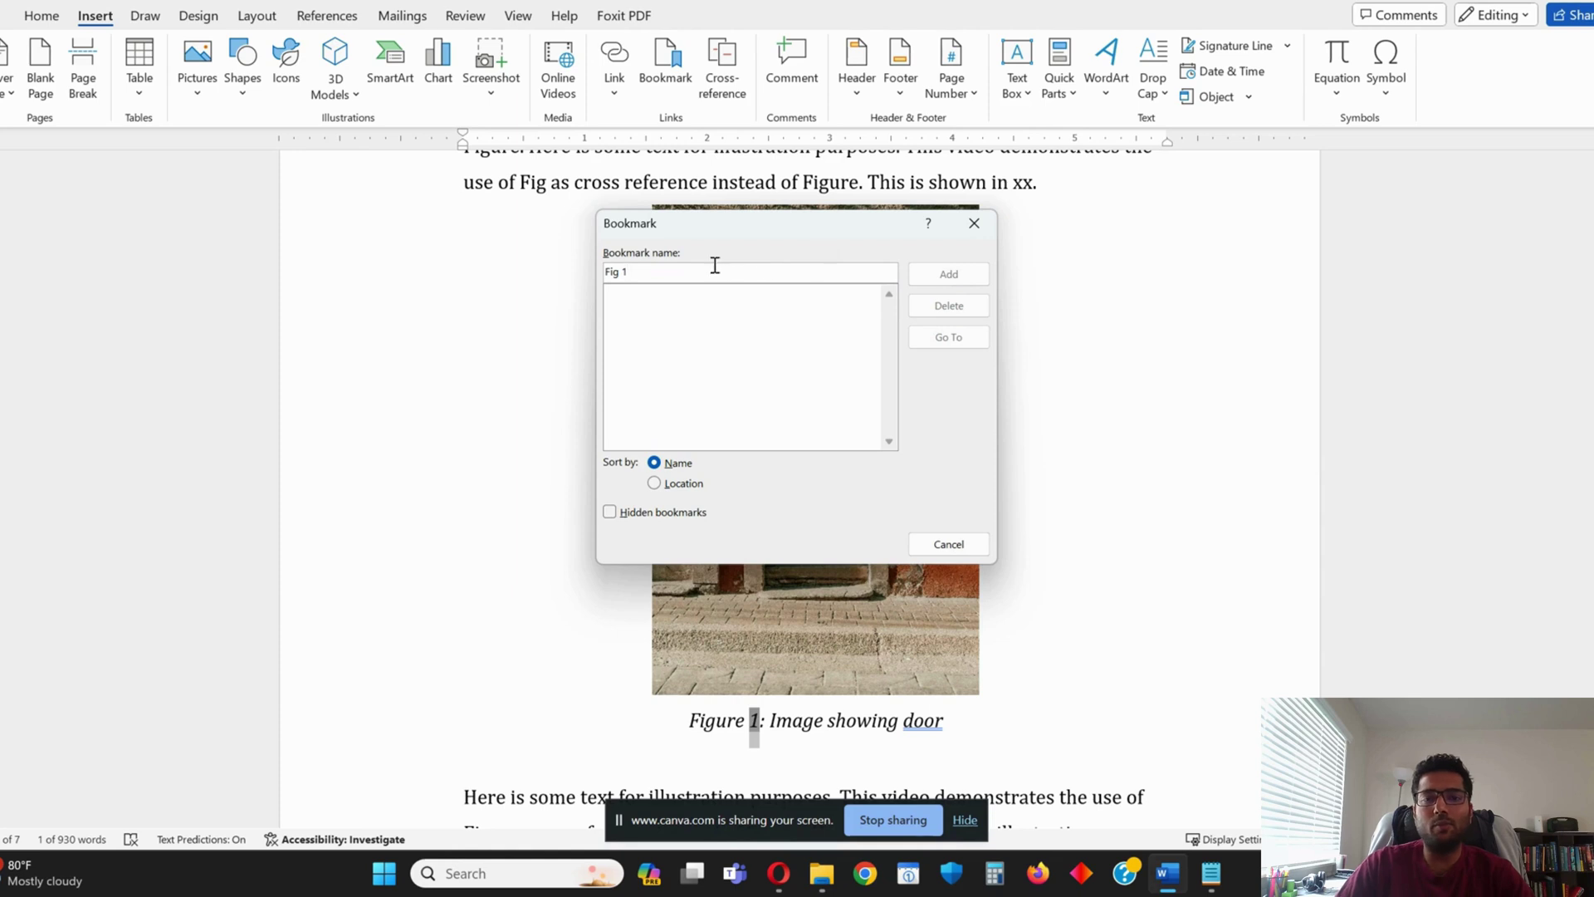
{"action": "key", "text": "BackSpace"}
{"action": "key", "text": "BackSpace"}
{"action": "key", "text": "BackSpace"}
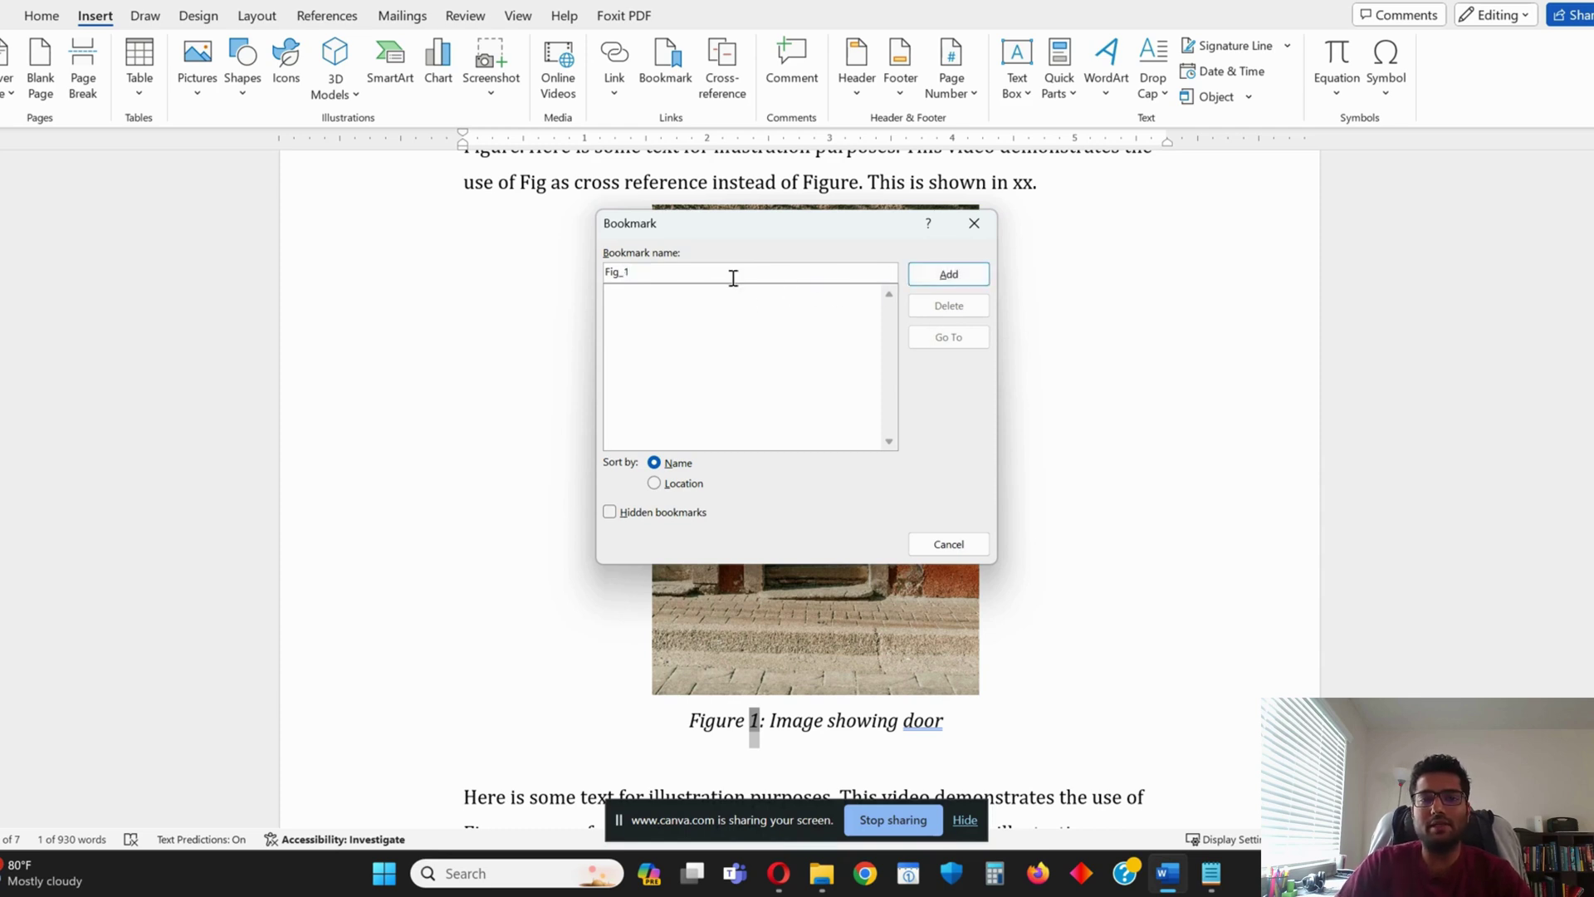
{"action": "key", "text": "BackSpace"}
{"action": "key", "text": "BackSpace"}
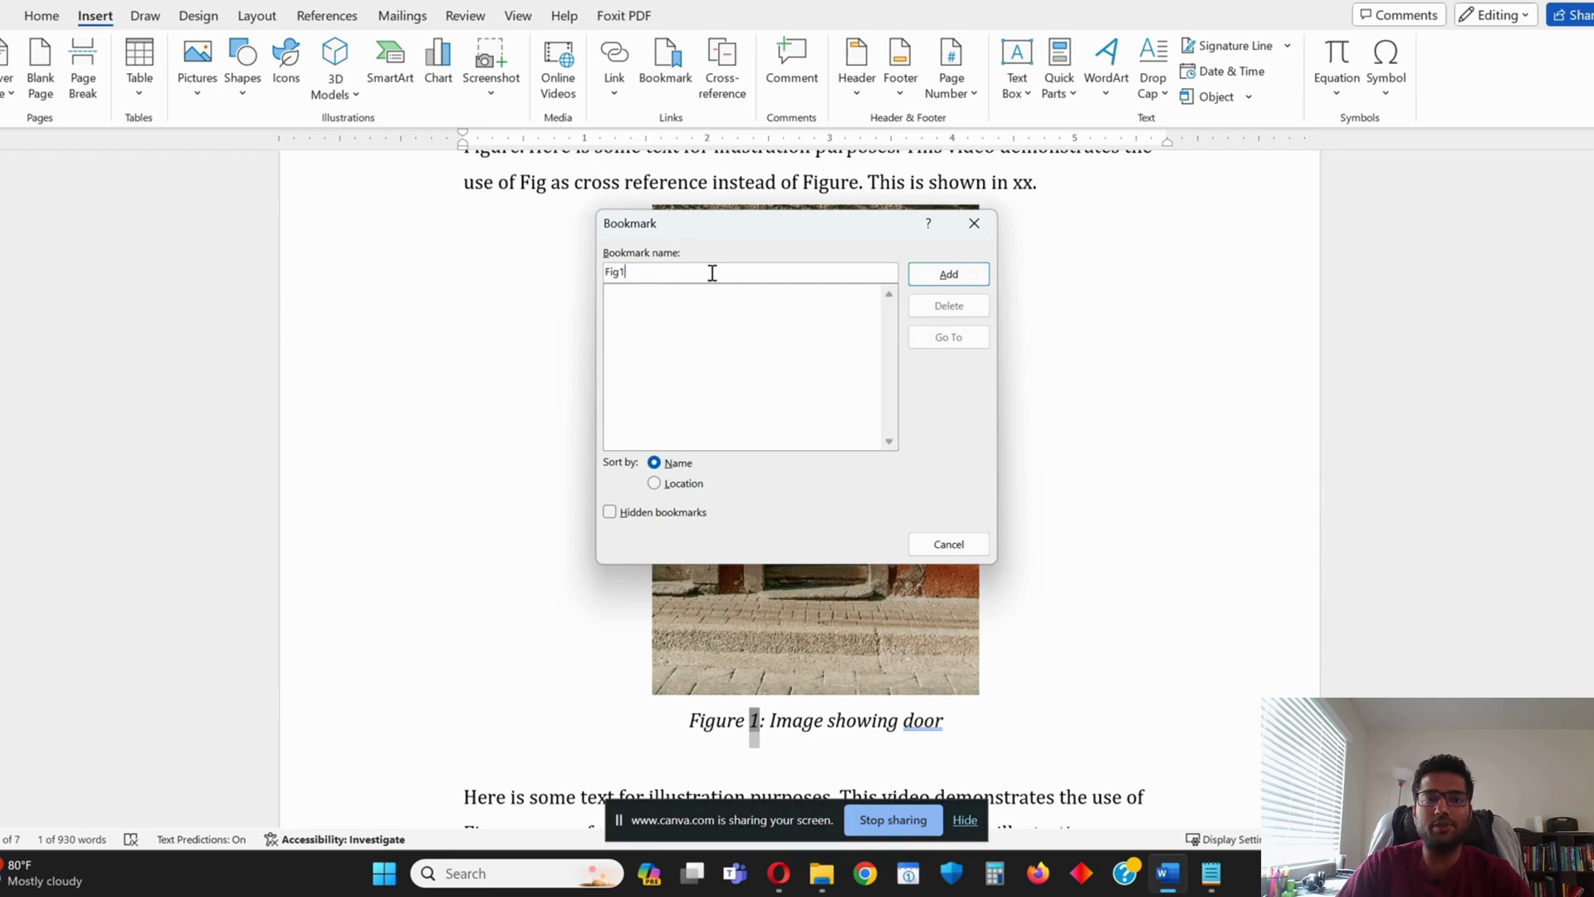
{"action": "left_click", "coordinate": [921, 288]}
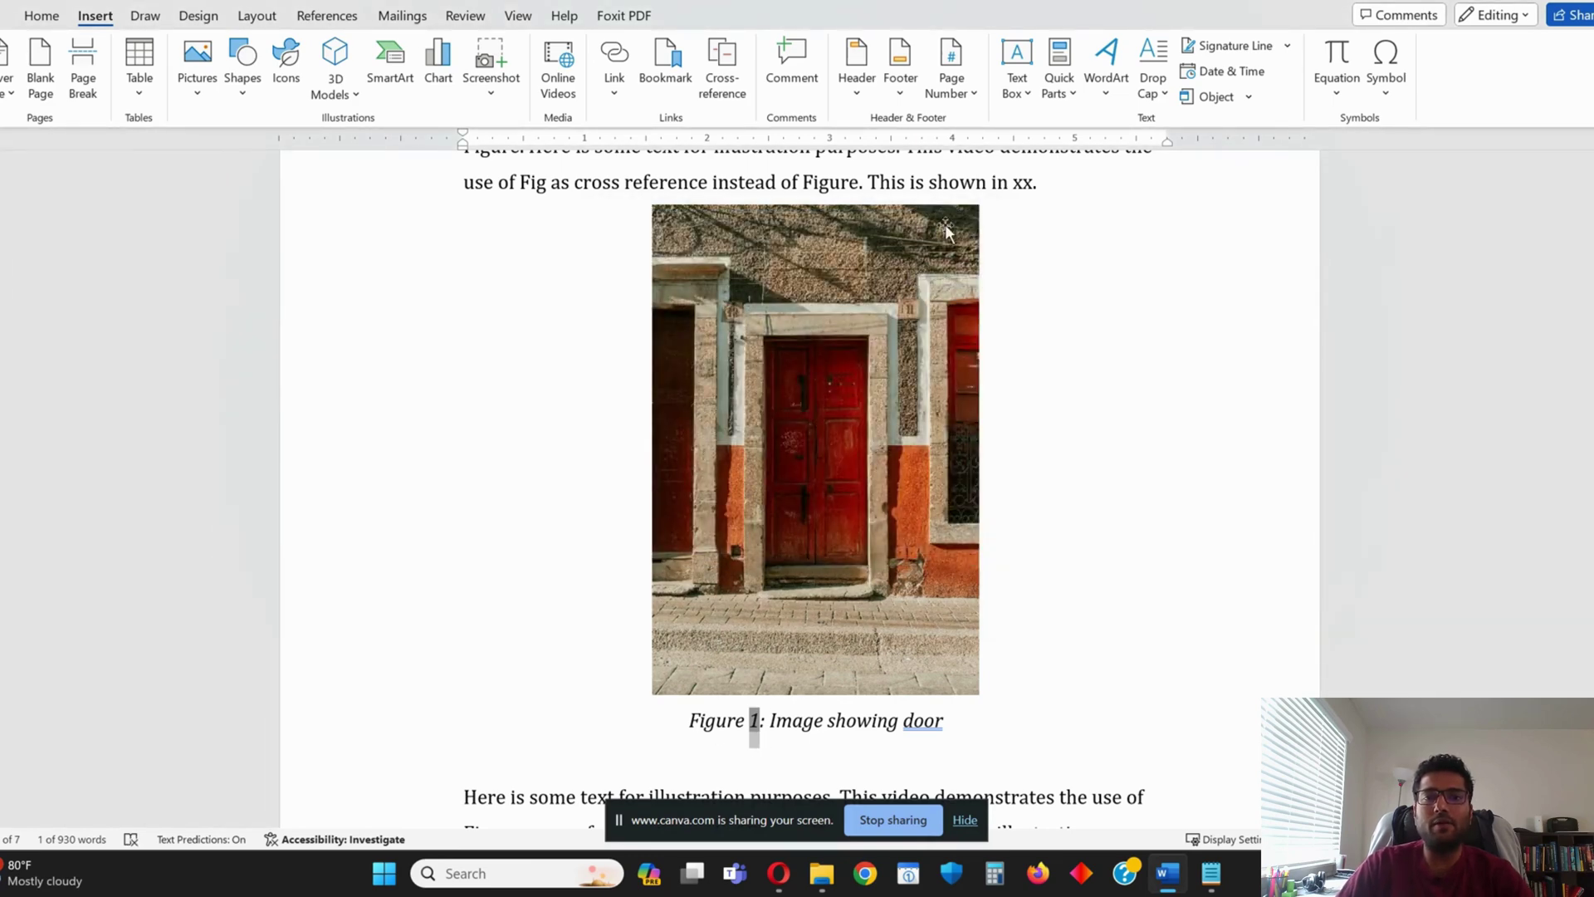
Replace the xx placeholder in the sentence above the door picture with a cross-reference to the Fig1 bookmark's text
{"action": "left_click", "coordinate": [1030, 186]}
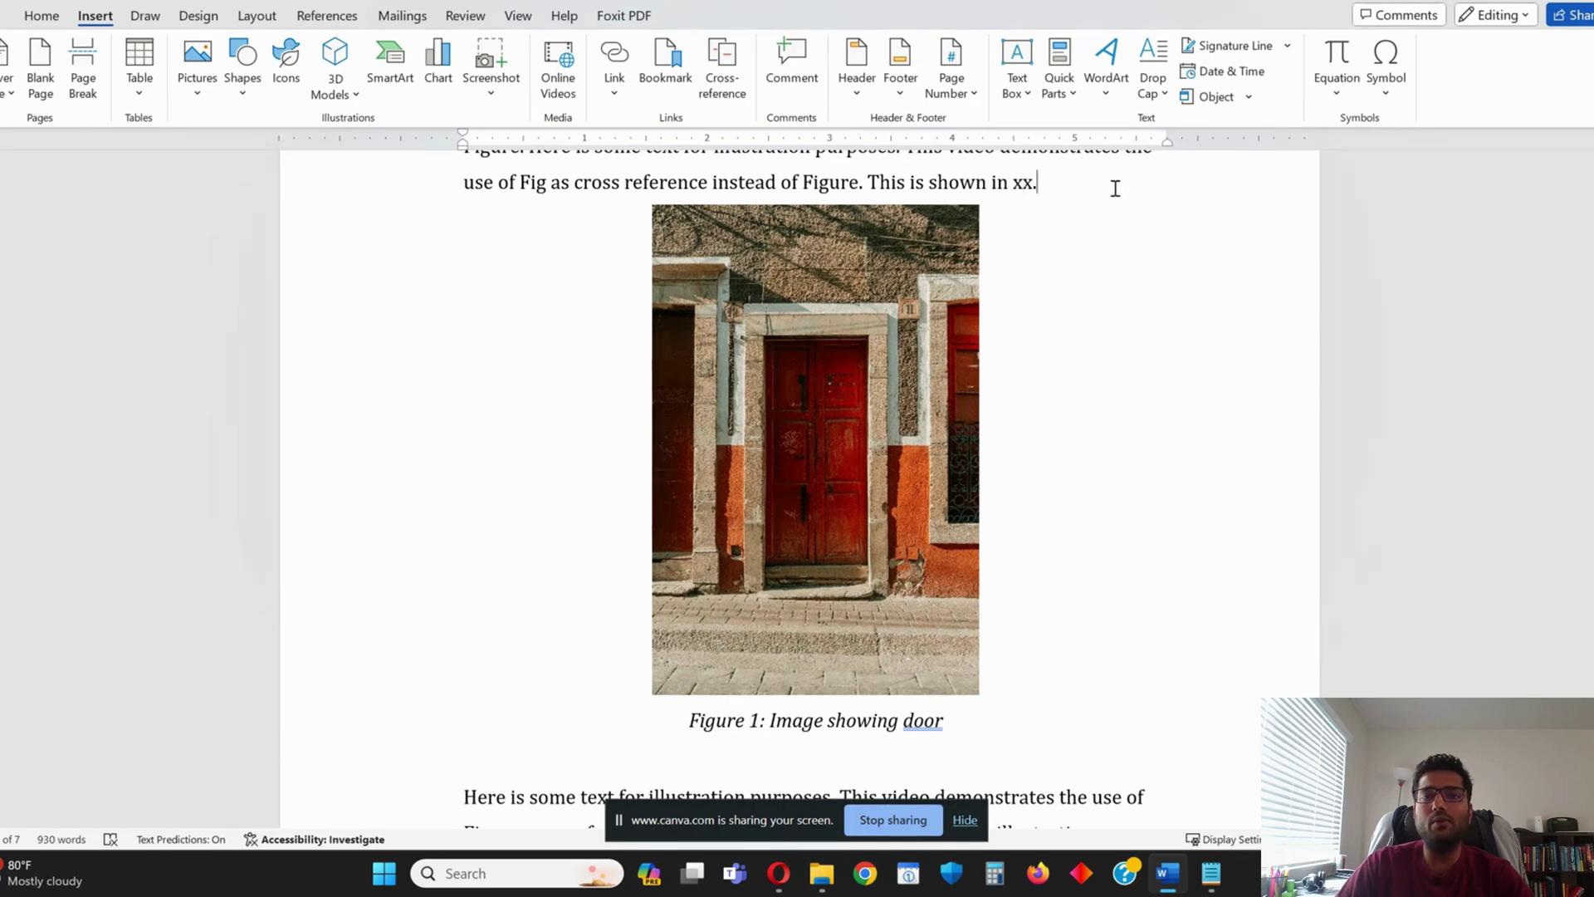
{"action": "key", "text": "ctrl+shift+Left"}
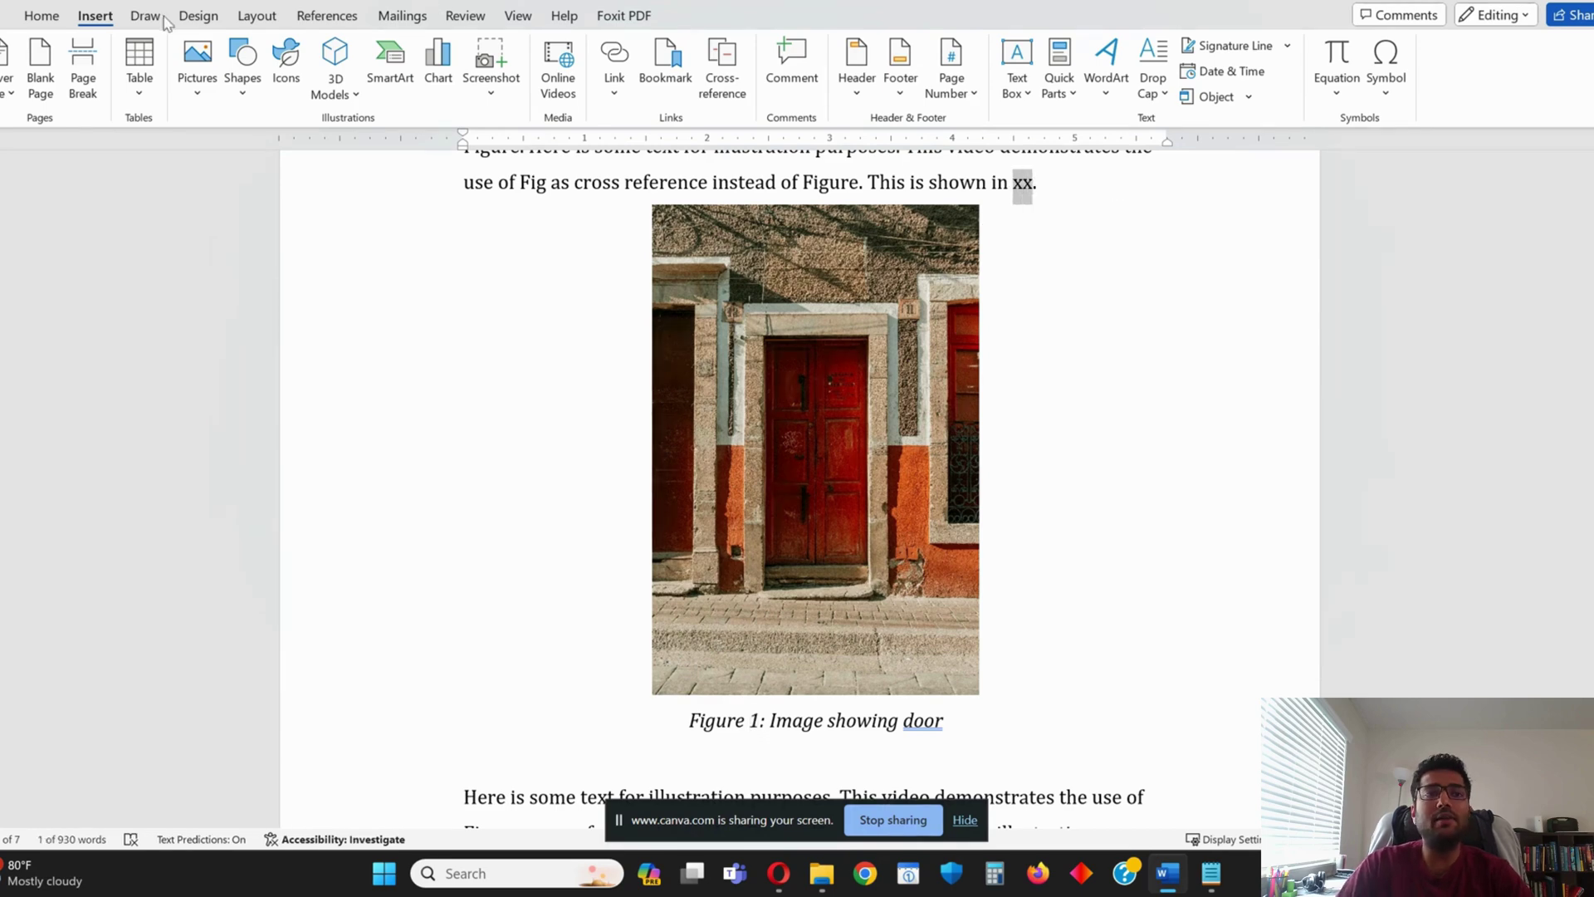
{"action": "left_click", "coordinate": [327, 16]}
{"action": "left_click", "coordinate": [764, 96]}
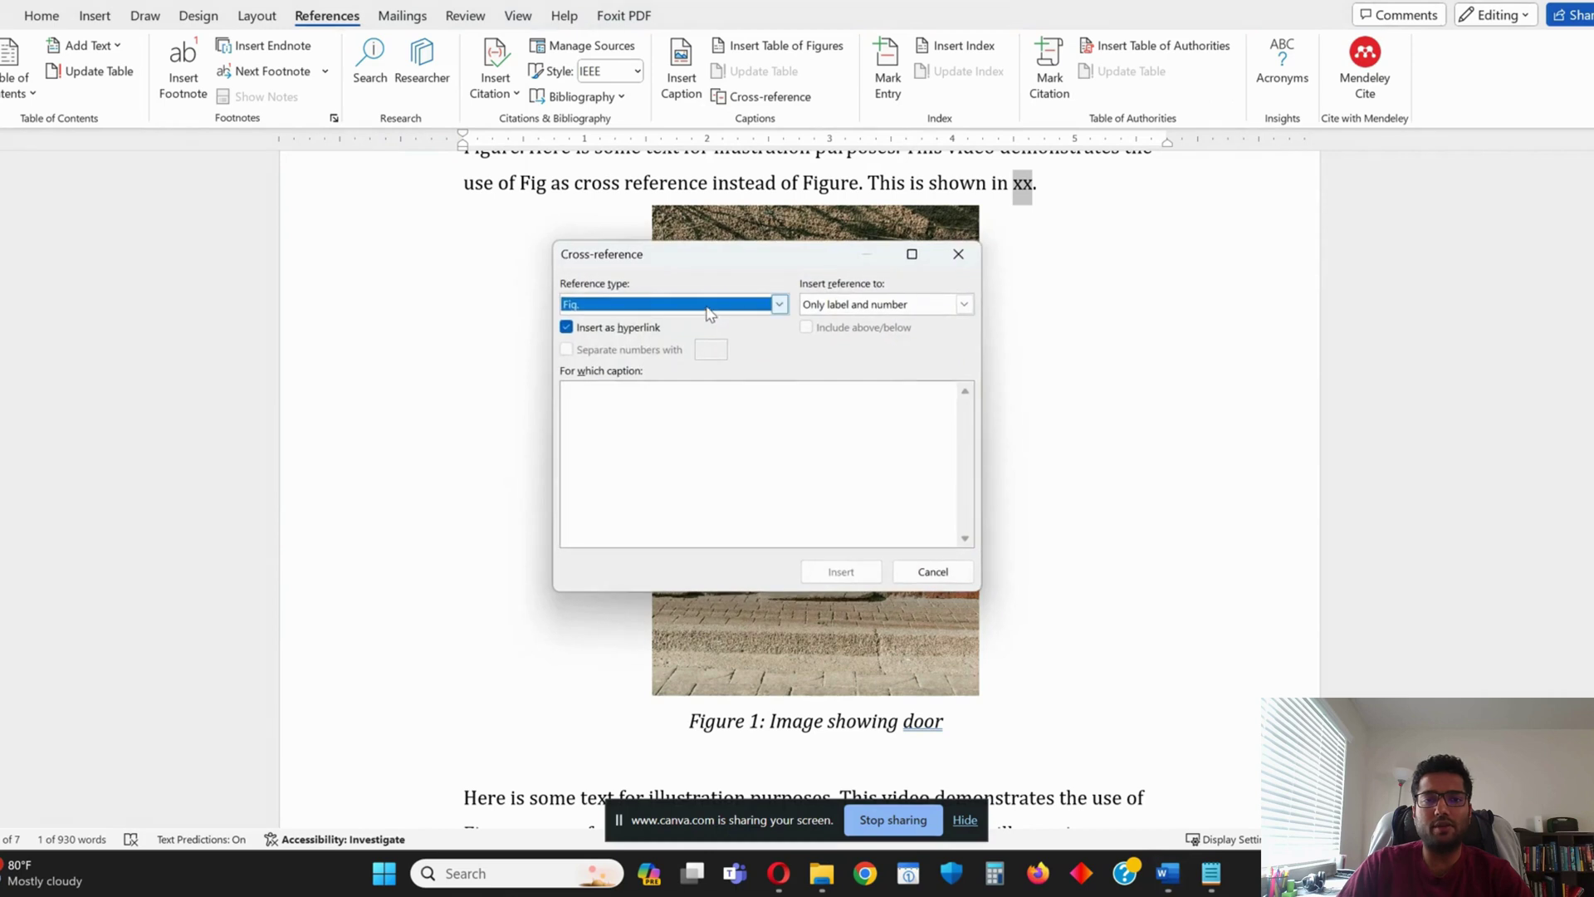
{"action": "left_click", "coordinate": [779, 304]}
{"action": "scroll", "coordinate": [623, 348], "scroll_direction": "up", "scroll_amount": 2}
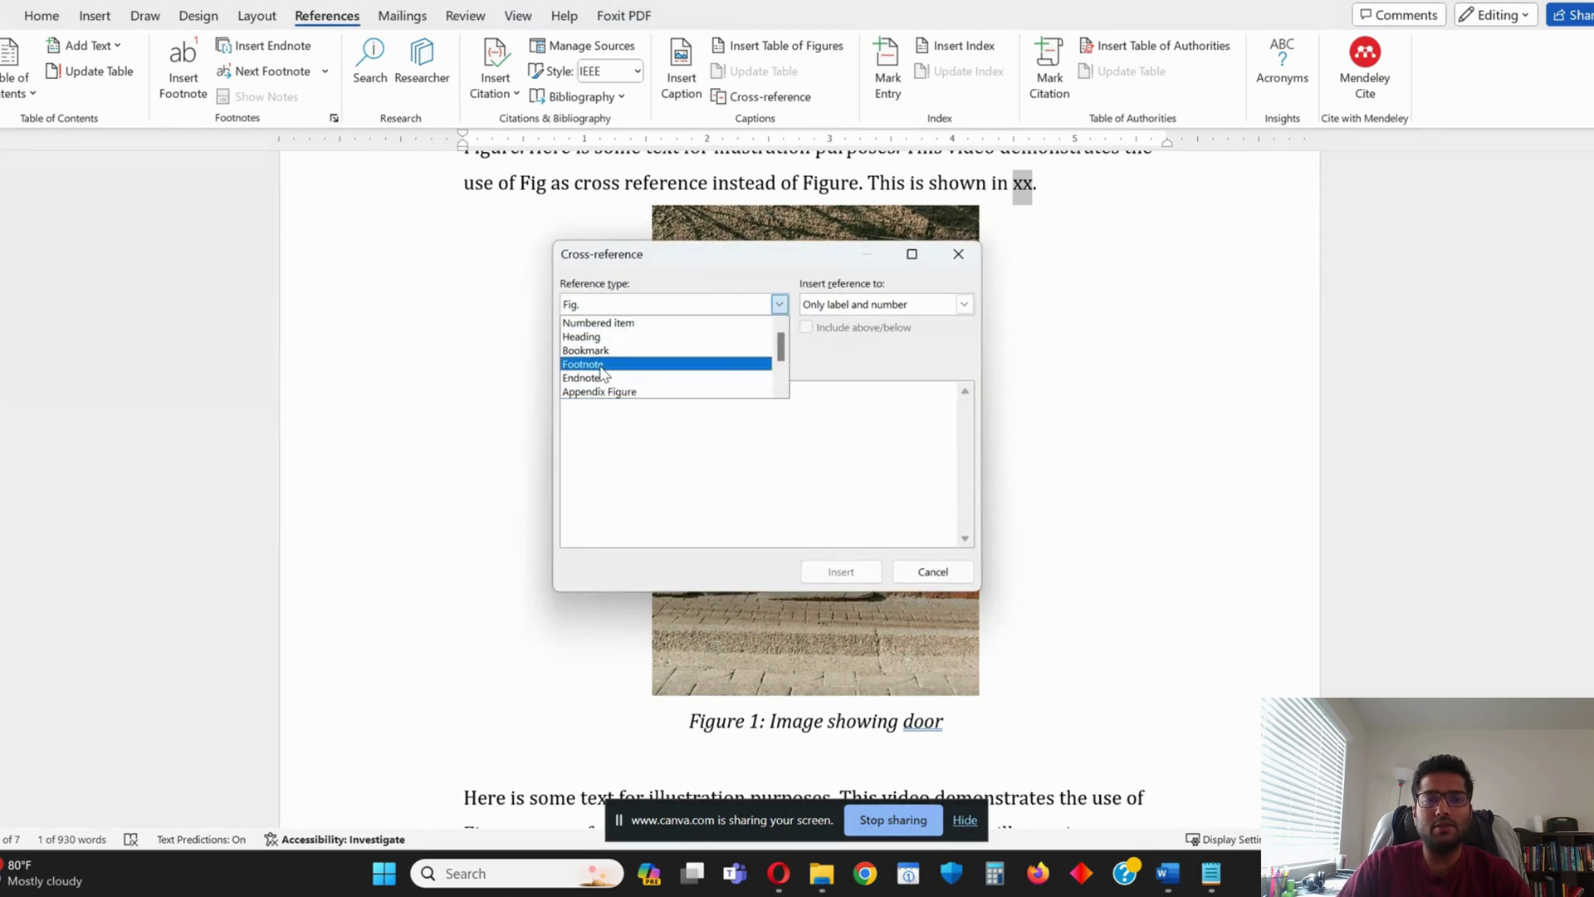
{"action": "left_click", "coordinate": [591, 349]}
{"action": "left_click", "coordinate": [828, 306]}
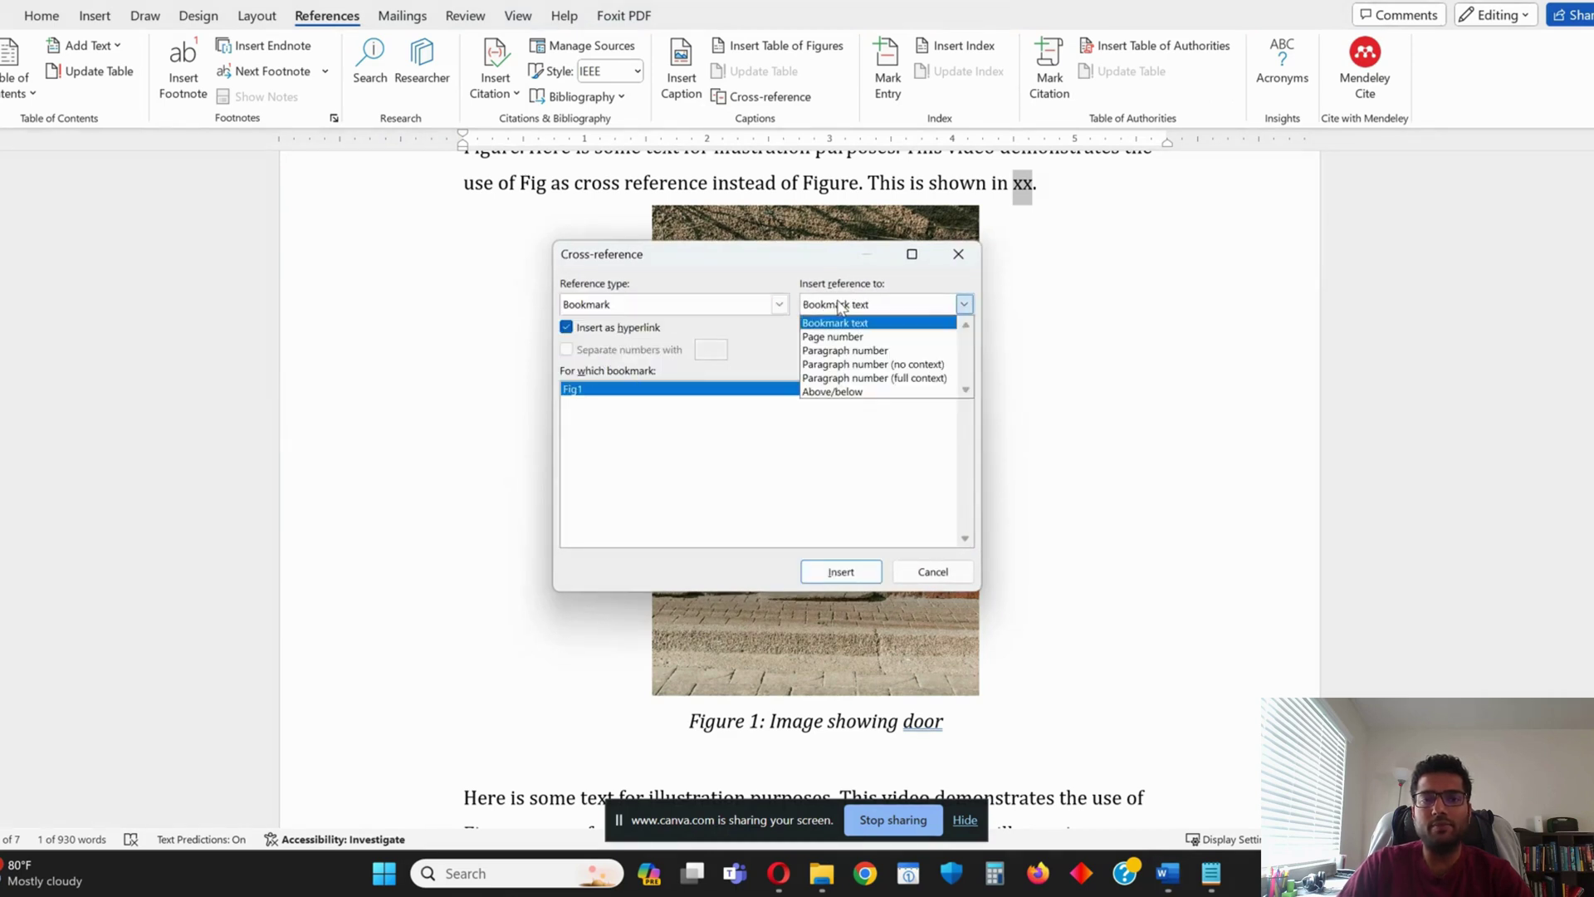
{"action": "left_click", "coordinate": [822, 325]}
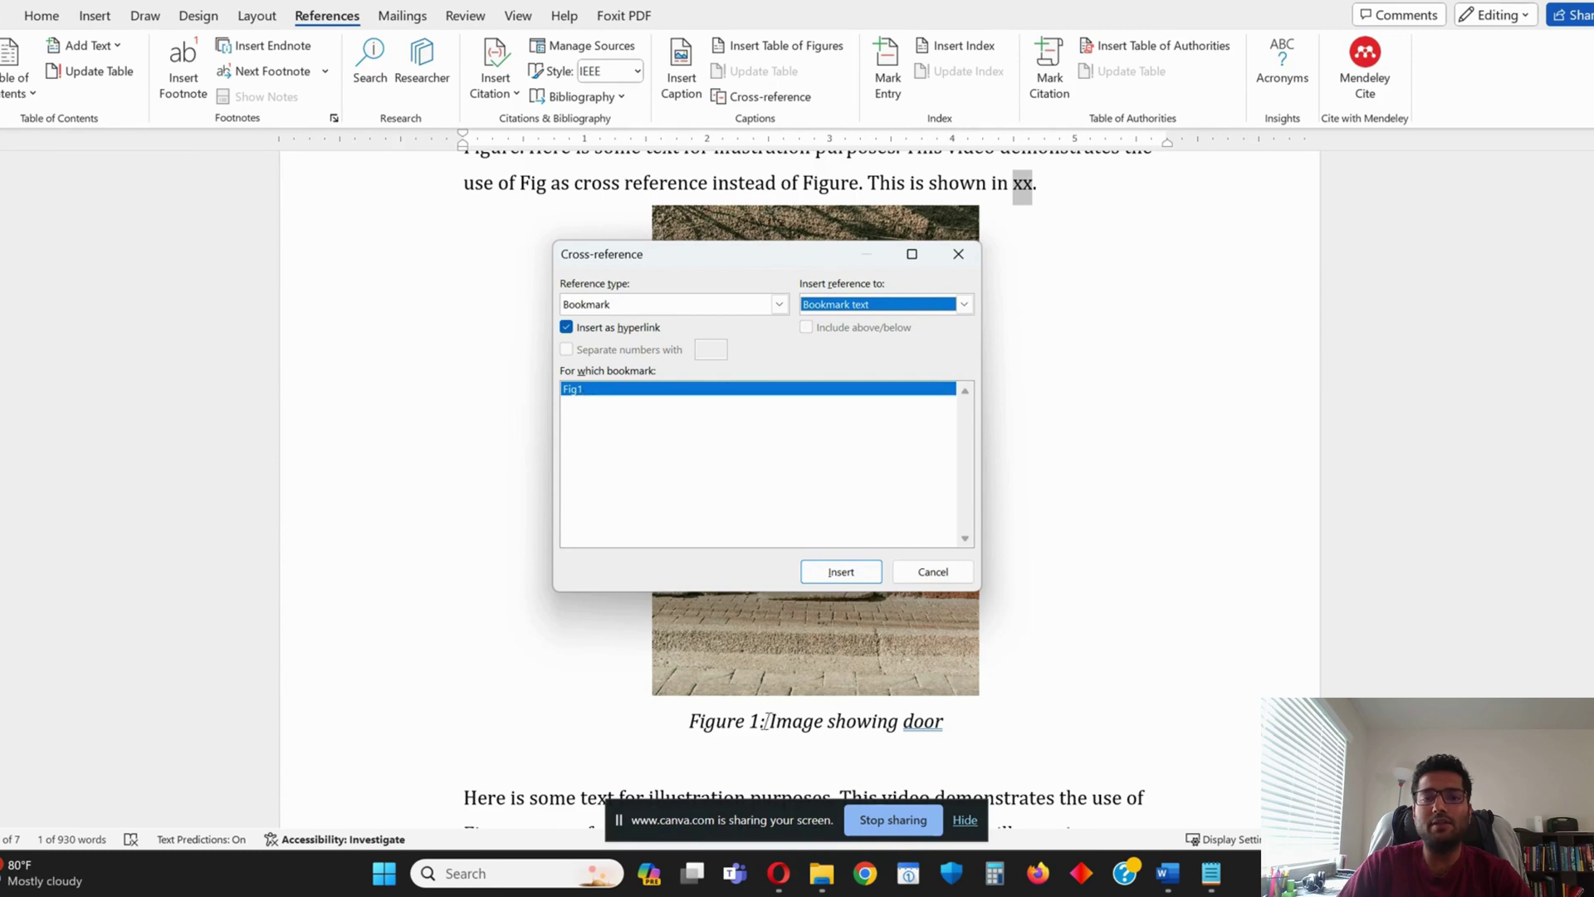
{"action": "left_click", "coordinate": [839, 573]}
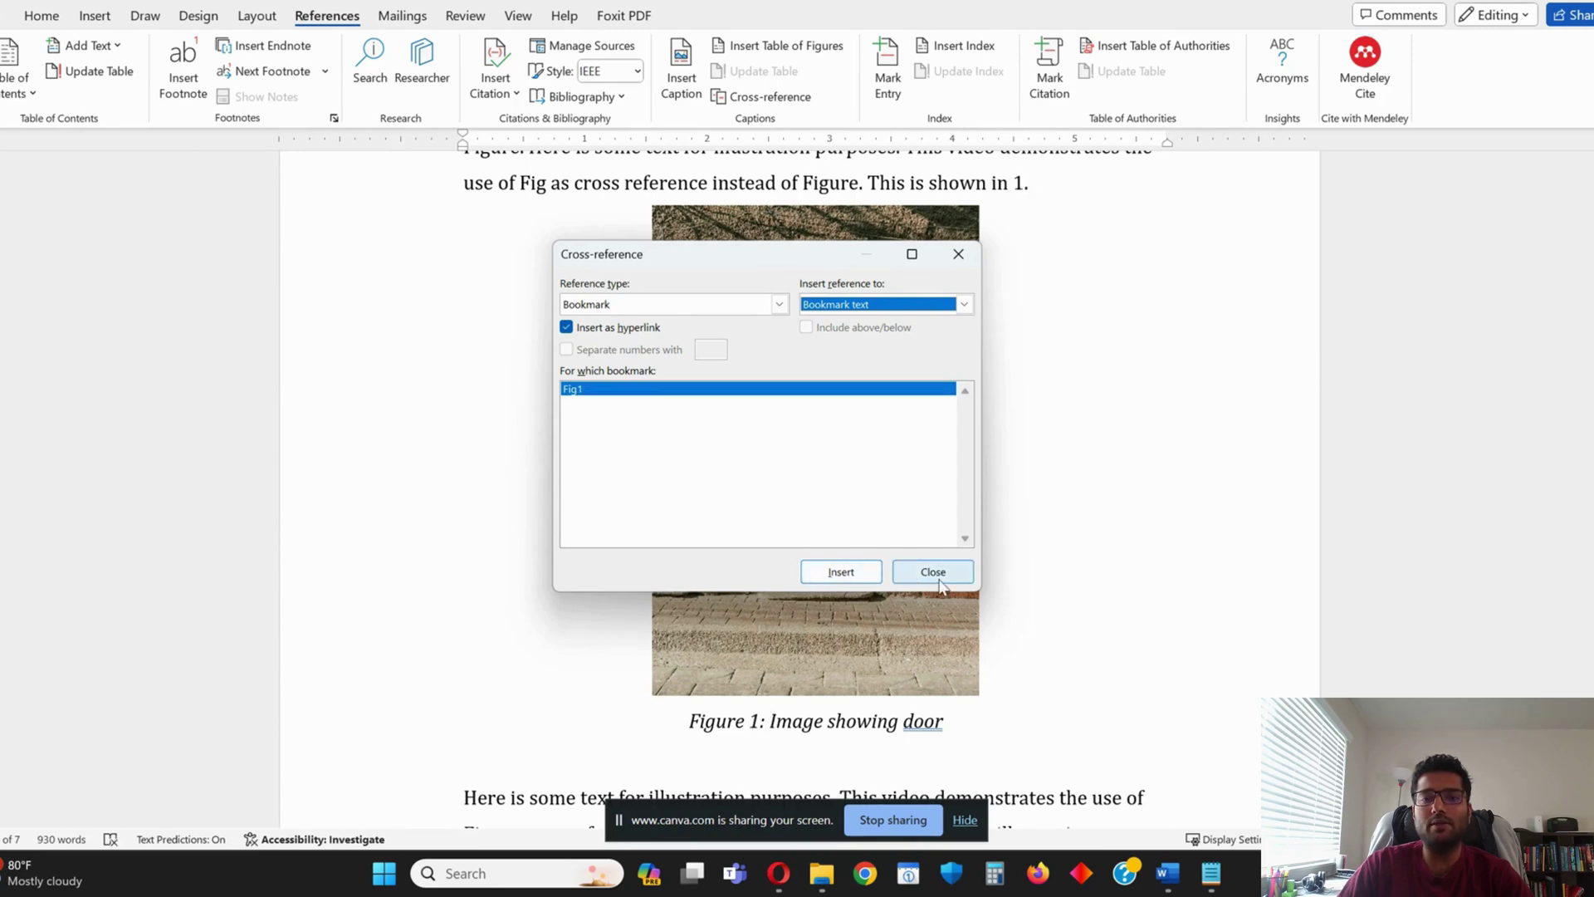
{"action": "left_click", "coordinate": [933, 571]}
Add "Fig. " before the cross-referenced number in the sentence above the door picture
{"action": "left_click", "coordinate": [755, 719]}
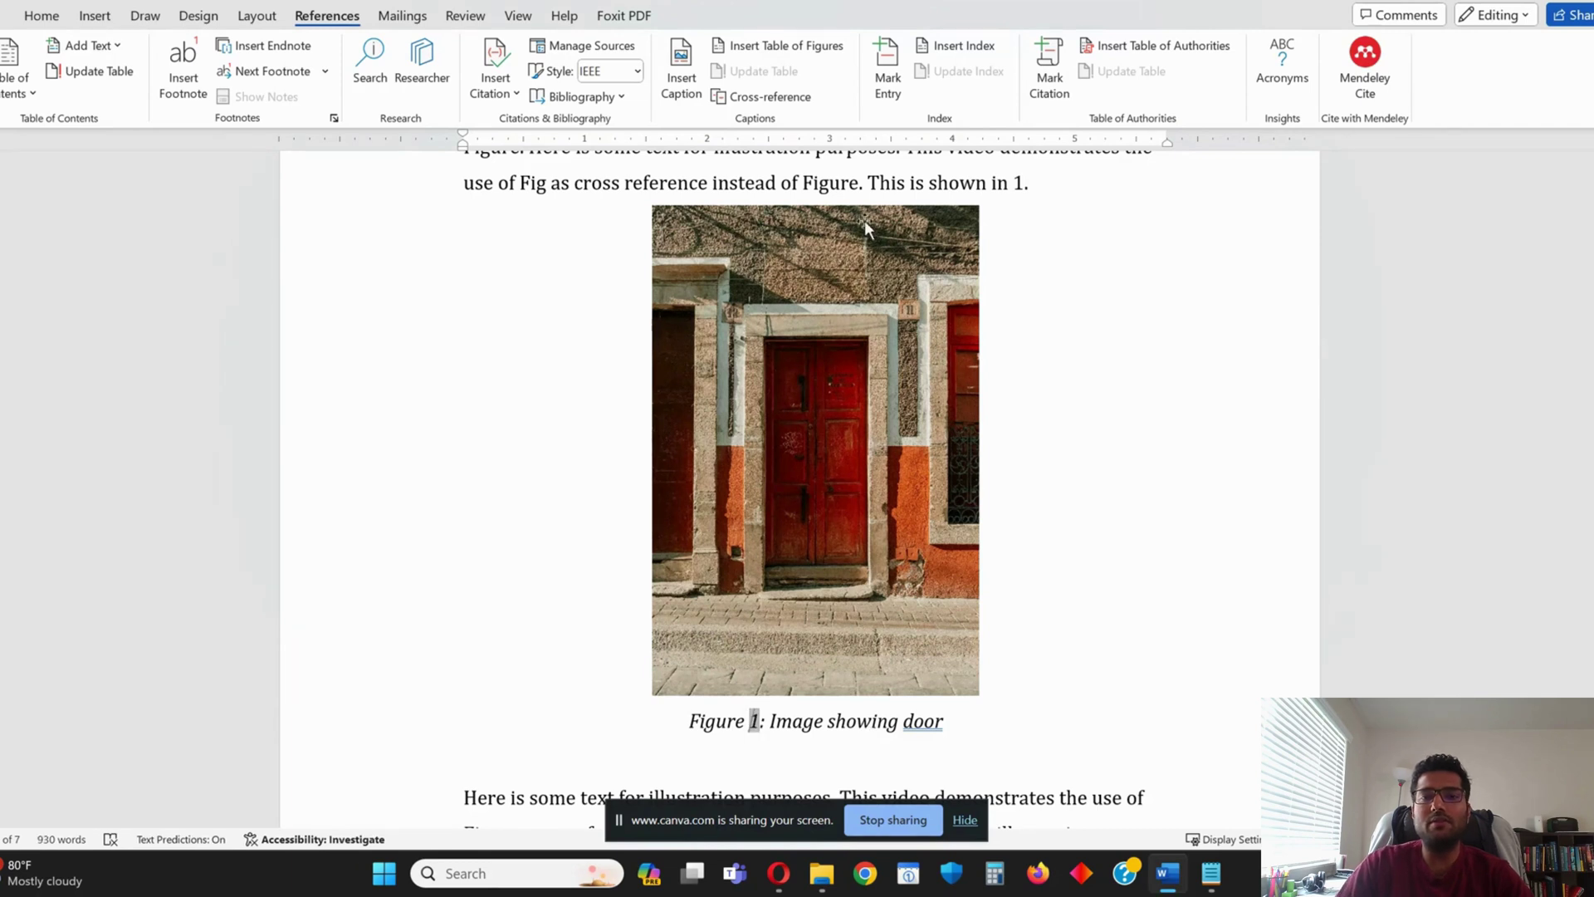
{"action": "left_click", "coordinate": [1005, 187]}
{"action": "type", "text": "Fi"}
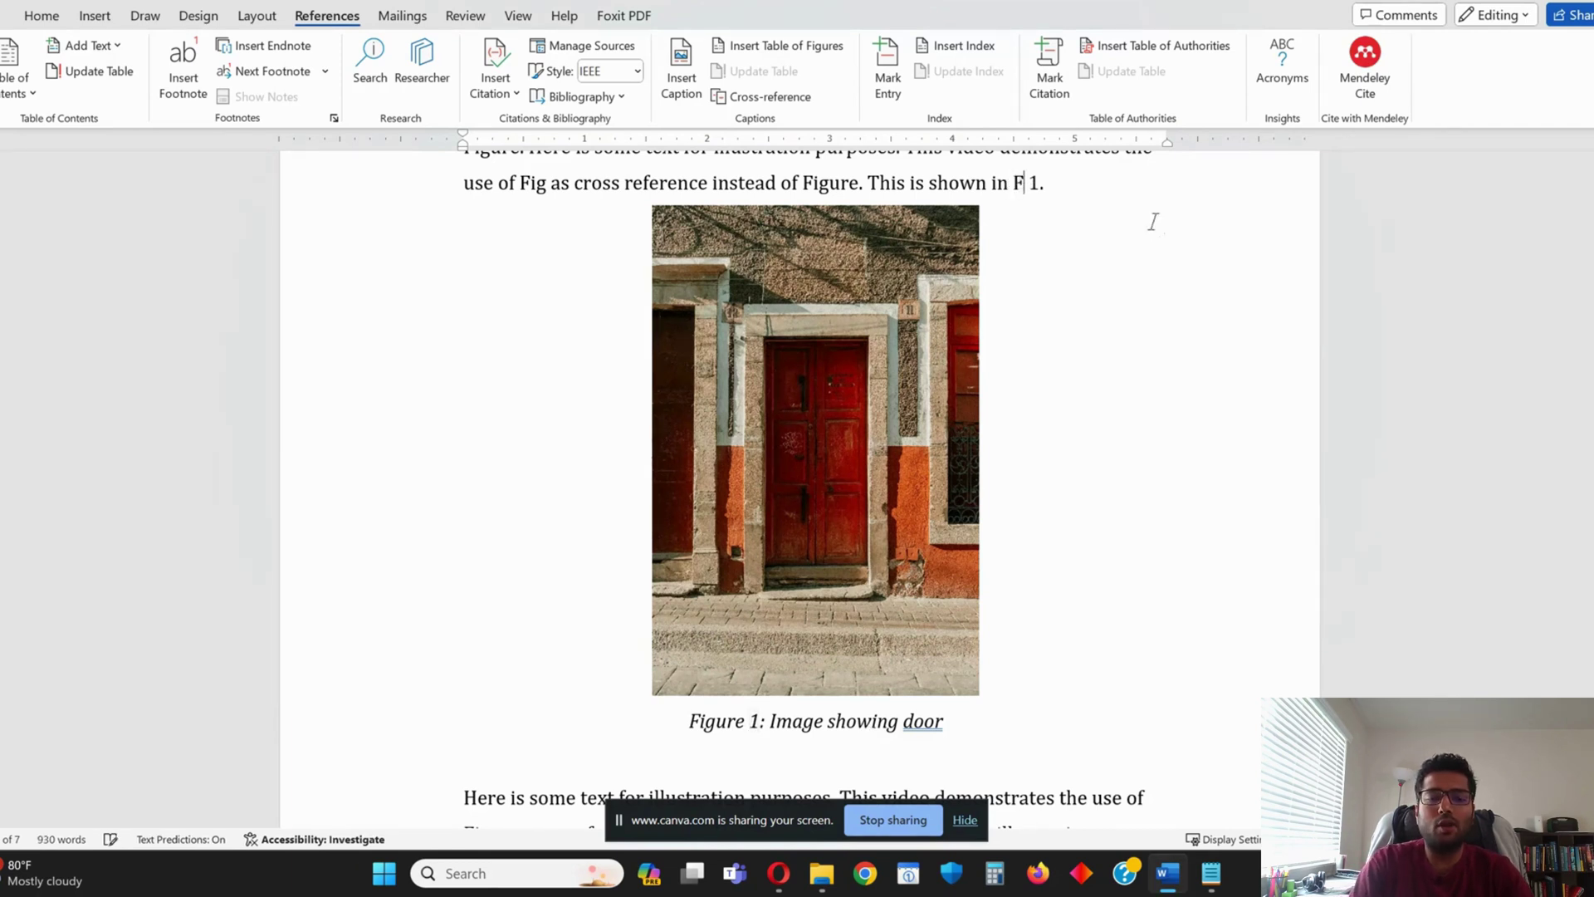
{"action": "type", "text": "g."}
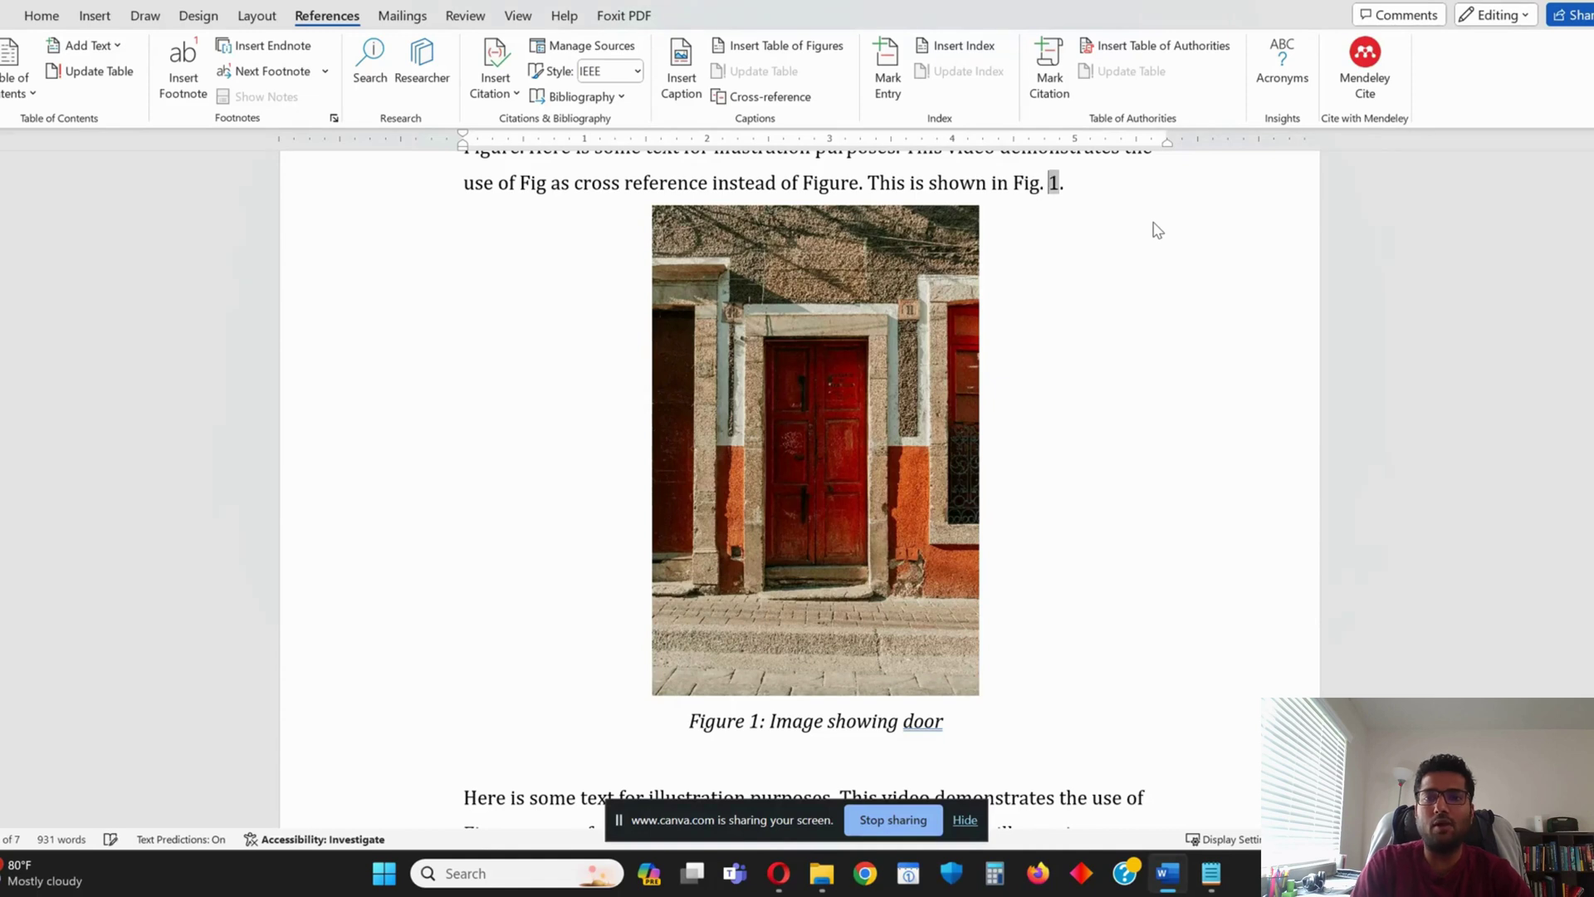
{"action": "key", "text": "Right"}
{"action": "key", "text": "Right"}
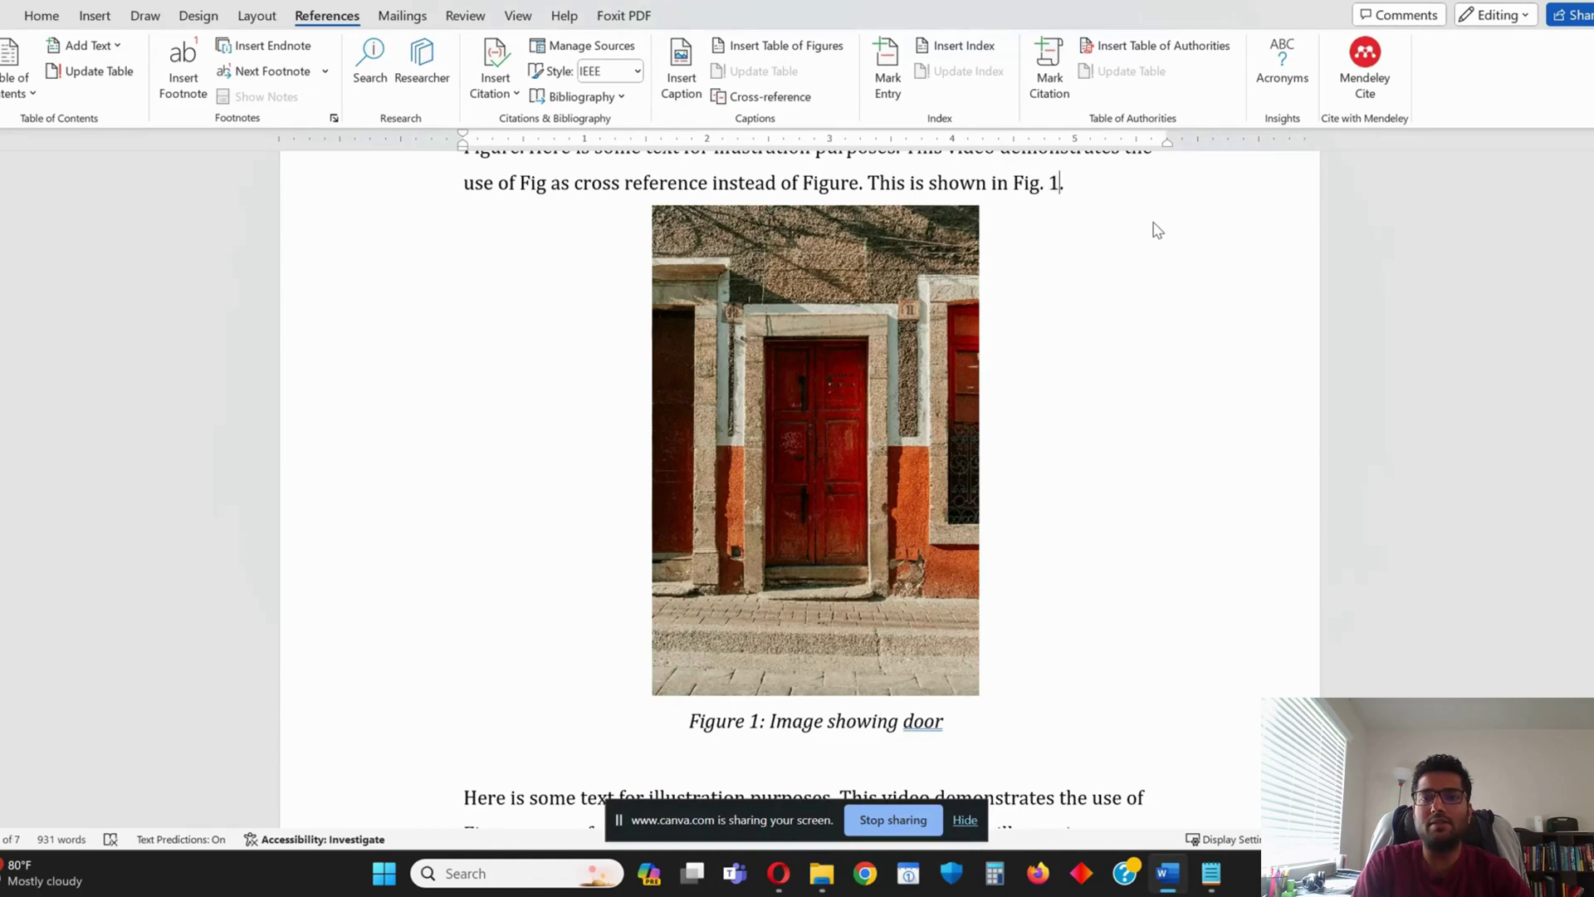
Examine which part of "Fig. 1" in the sentence is a field and compare it with the door picture's caption
{"action": "key", "text": "shift+Left"}
{"action": "key", "text": "shift+Left"}
{"action": "key", "text": "shift+Left"}
{"action": "key", "text": "shift+Left"}
{"action": "key", "text": "shift+Left"}
{"action": "key", "text": "shift+Left"}
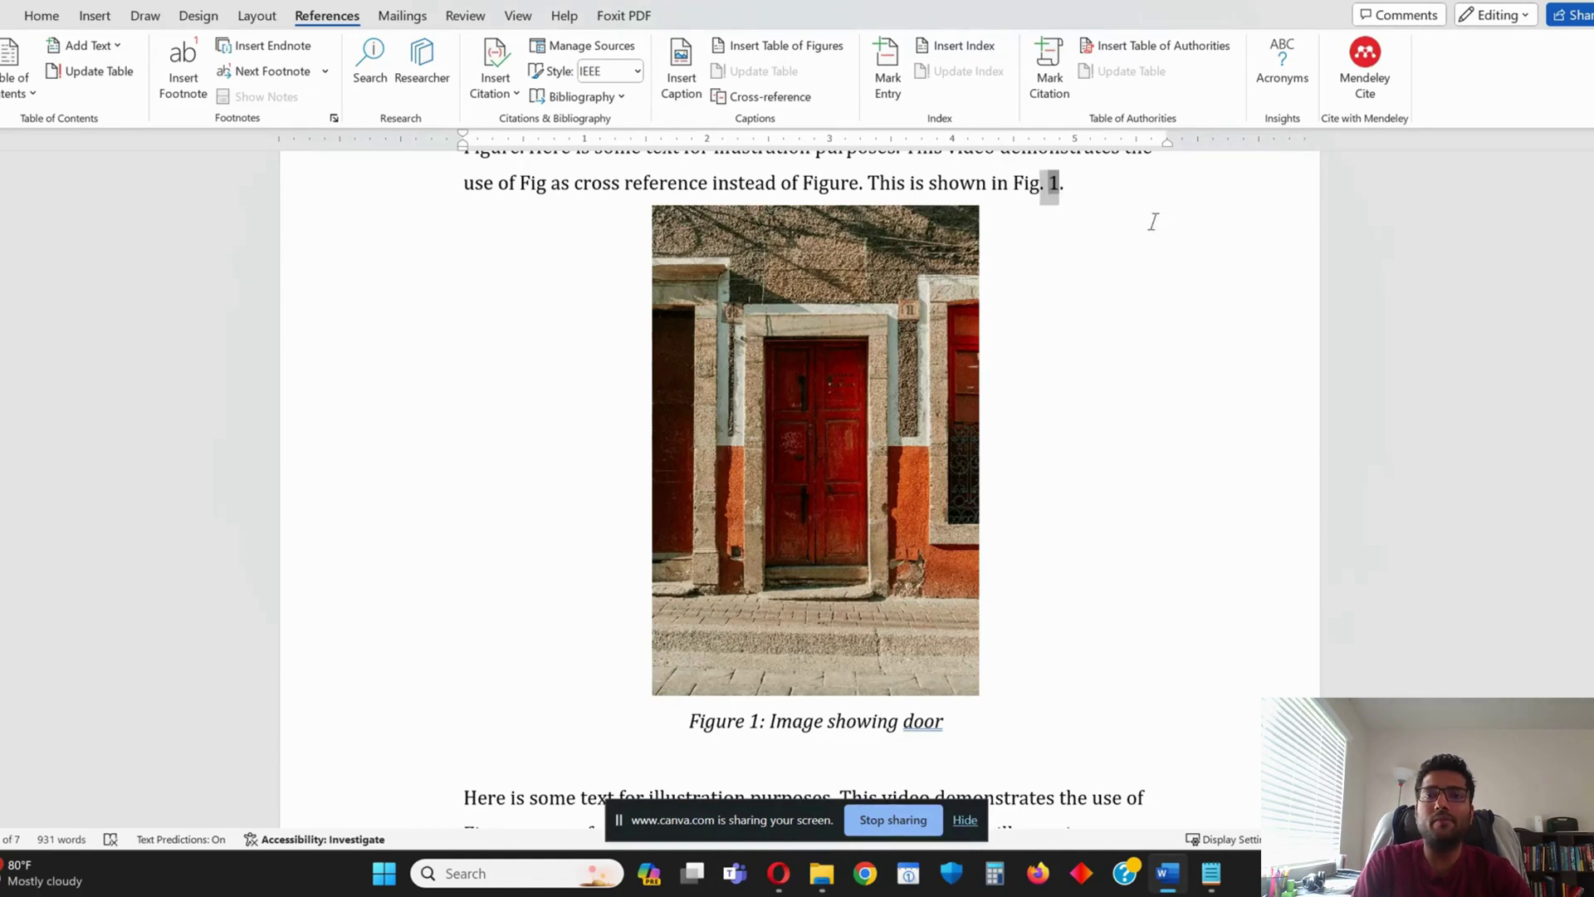
{"action": "left_click", "coordinate": [1078, 309]}
{"action": "scroll", "coordinate": [1005, 498], "scroll_direction": "up", "scroll_amount": 1}
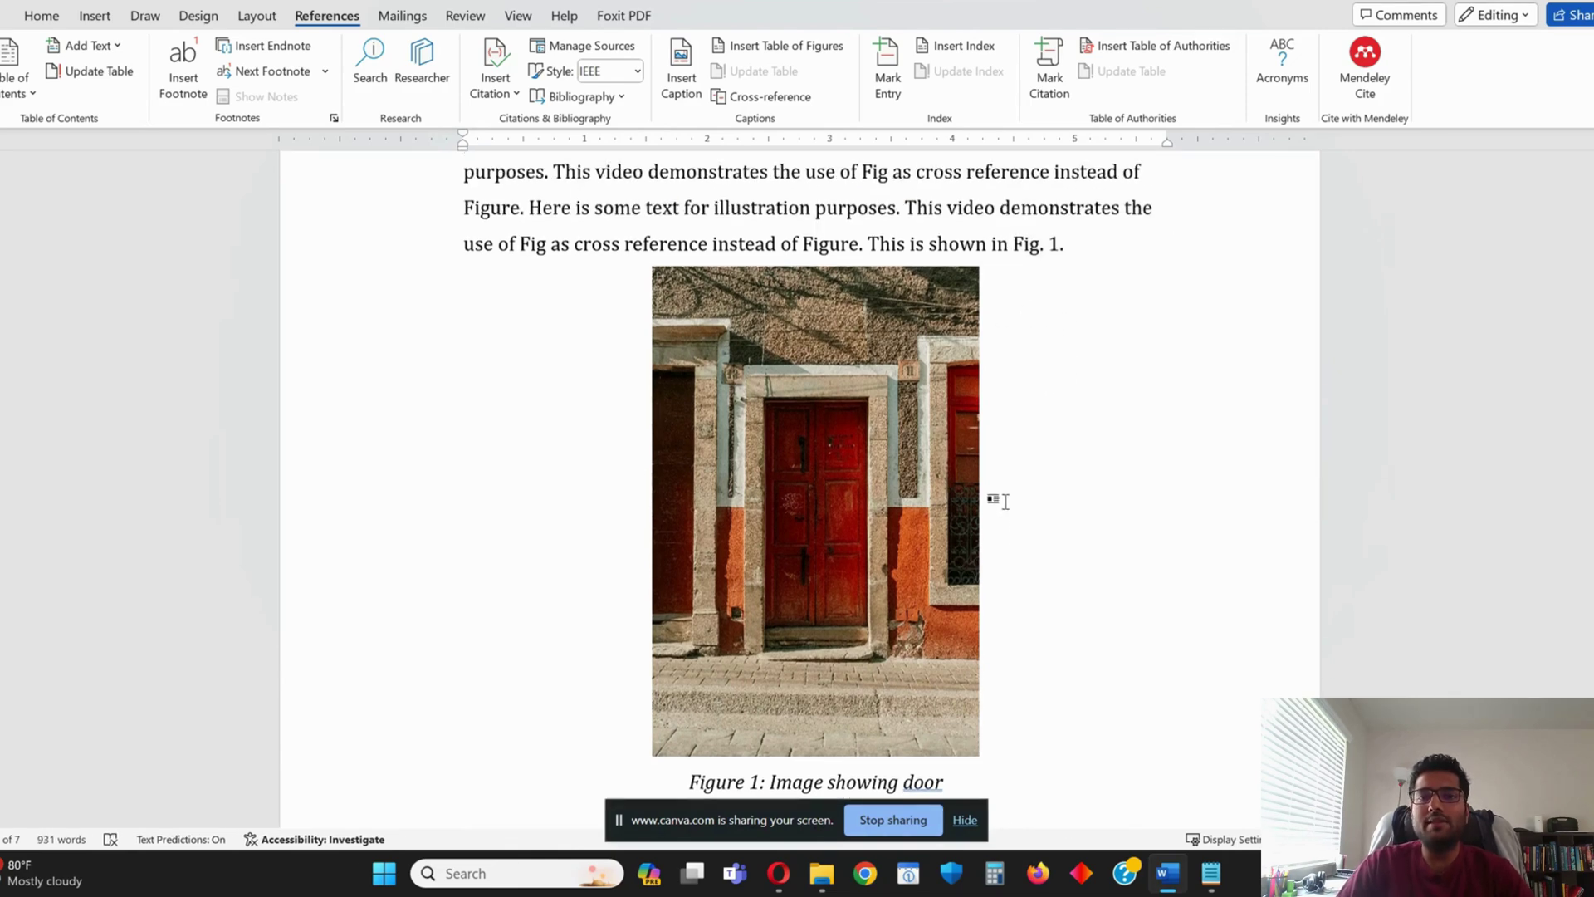
{"action": "scroll", "coordinate": [1005, 501], "scroll_direction": "down", "scroll_amount": 1}
{"action": "scroll", "coordinate": [1005, 501], "scroll_direction": "up", "scroll_amount": 1}
{"action": "scroll", "coordinate": [1005, 501], "scroll_direction": "down", "scroll_amount": 1}
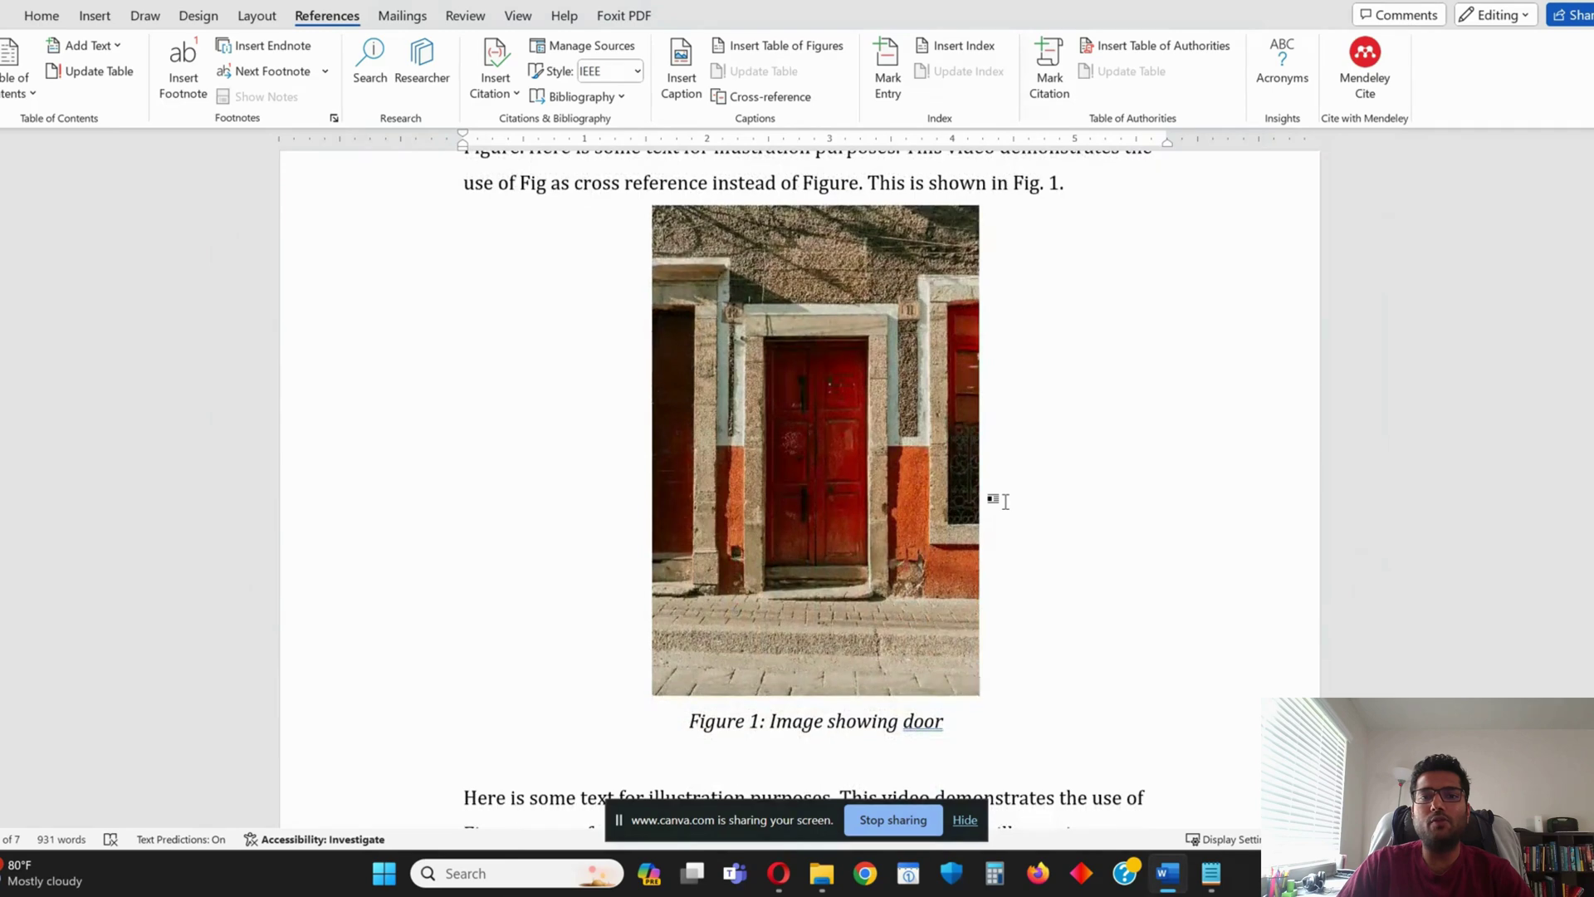
{"action": "scroll", "coordinate": [1004, 500], "scroll_direction": "up", "scroll_amount": 1}
{"action": "scroll", "coordinate": [1006, 500], "scroll_direction": "down", "scroll_amount": 1}
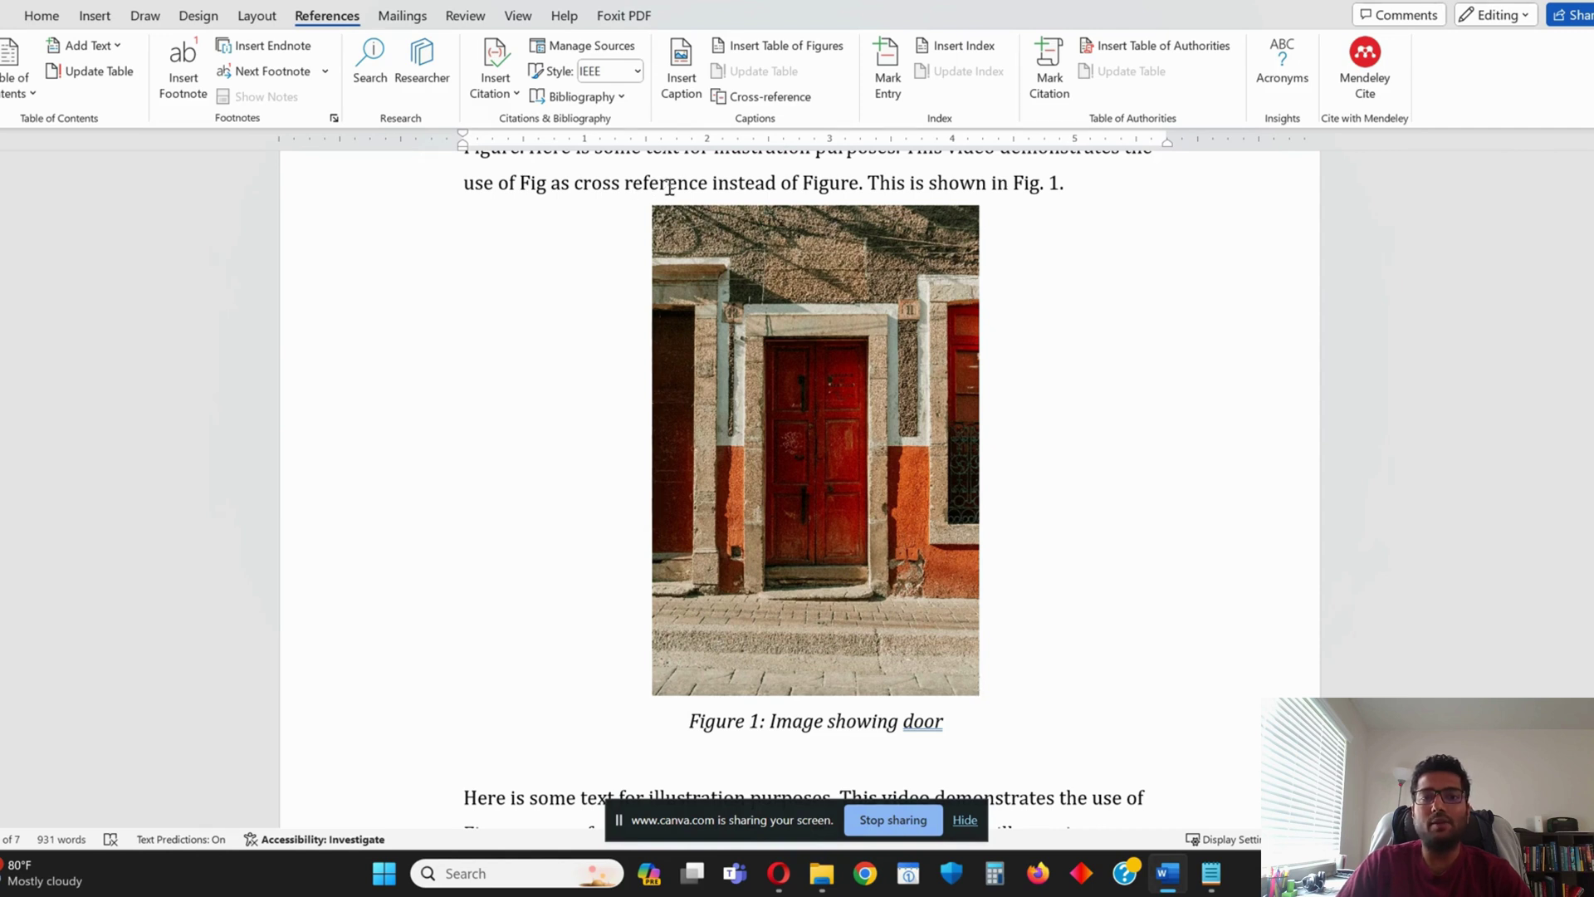
Check the document's bookmark list for the bookmark behind the "Fig. 1" reference, leaving it unchanged
{"action": "left_click_drag", "start_coordinate": [551, 185], "coordinate": [993, 739]}
{"action": "left_click", "coordinate": [1055, 185]}
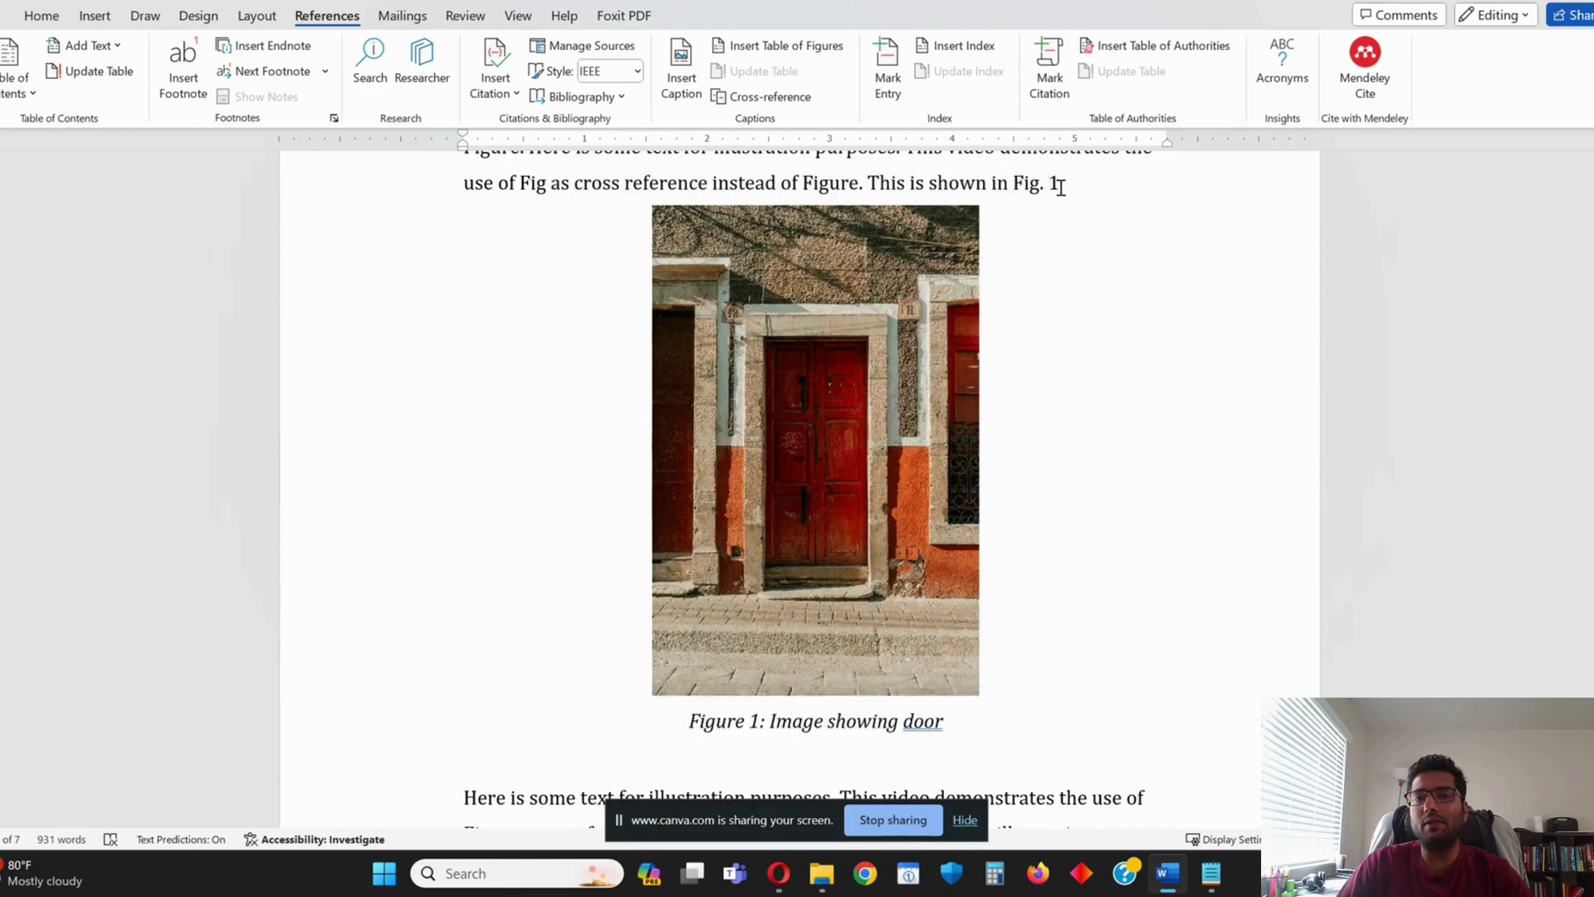
{"action": "left_click_drag", "start_coordinate": [1061, 186], "coordinate": [997, 193]}
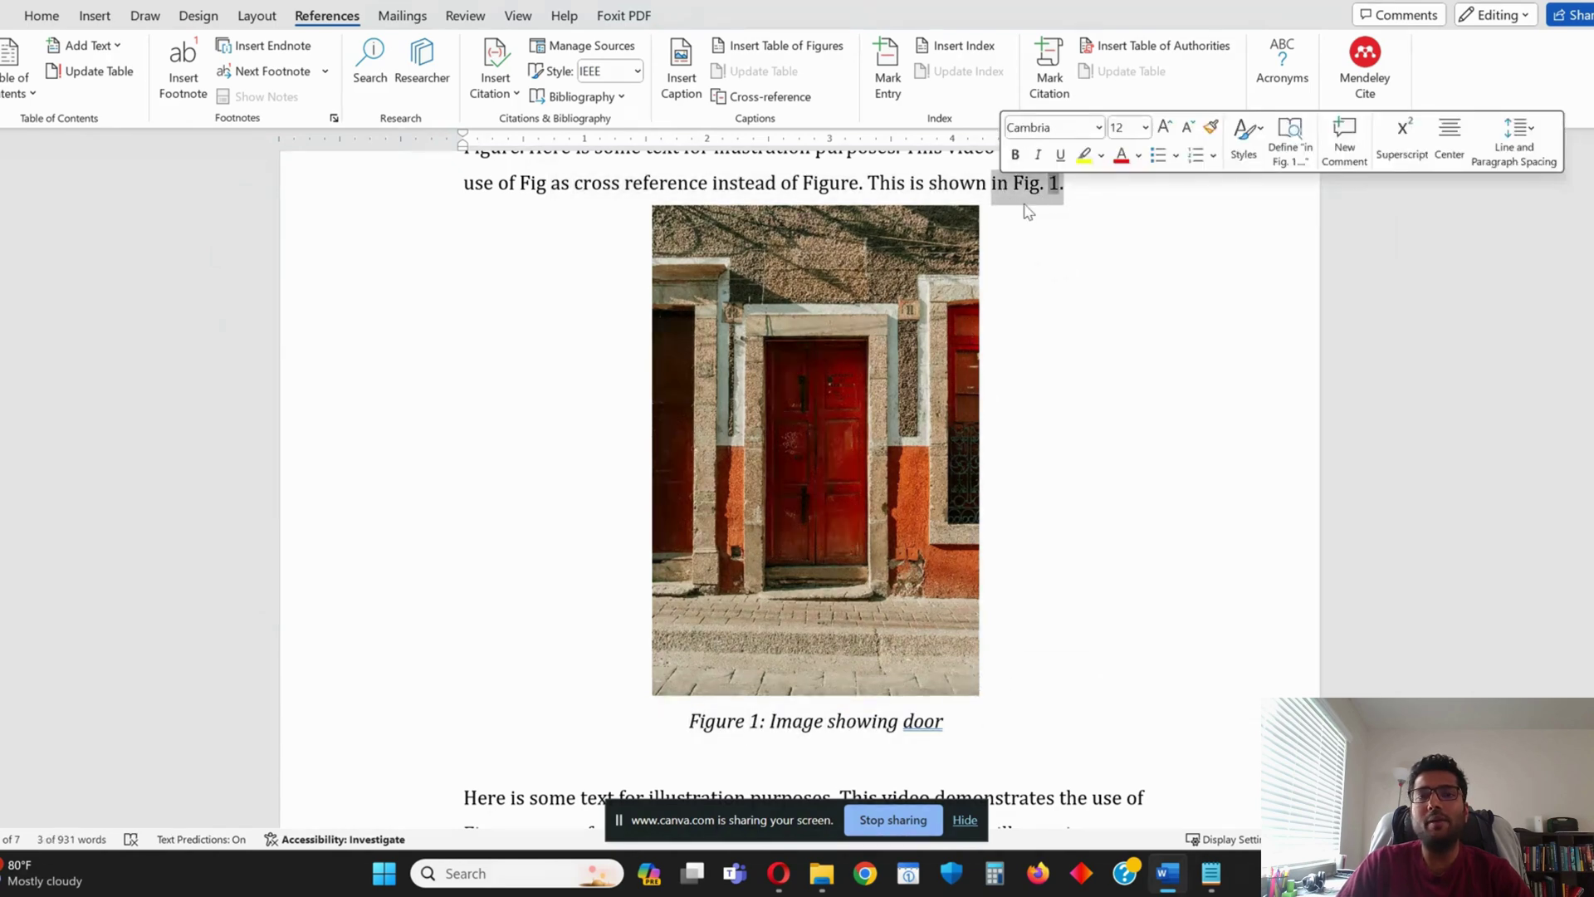
{"action": "left_click", "coordinate": [94, 16]}
{"action": "left_click", "coordinate": [665, 66]}
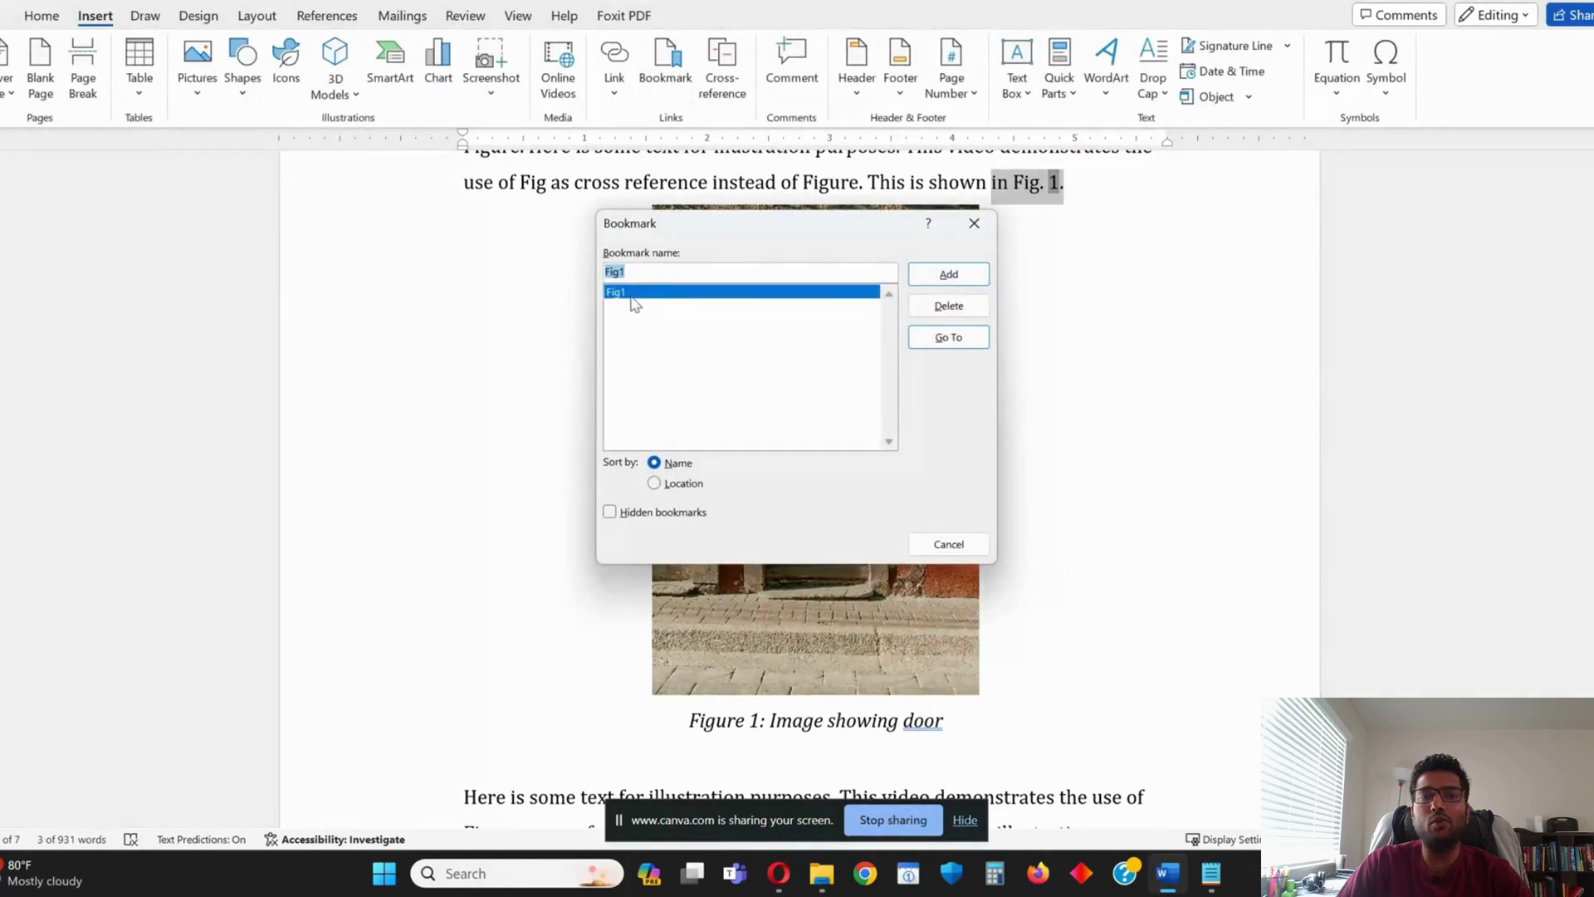
{"action": "left_click", "coordinate": [934, 547]}
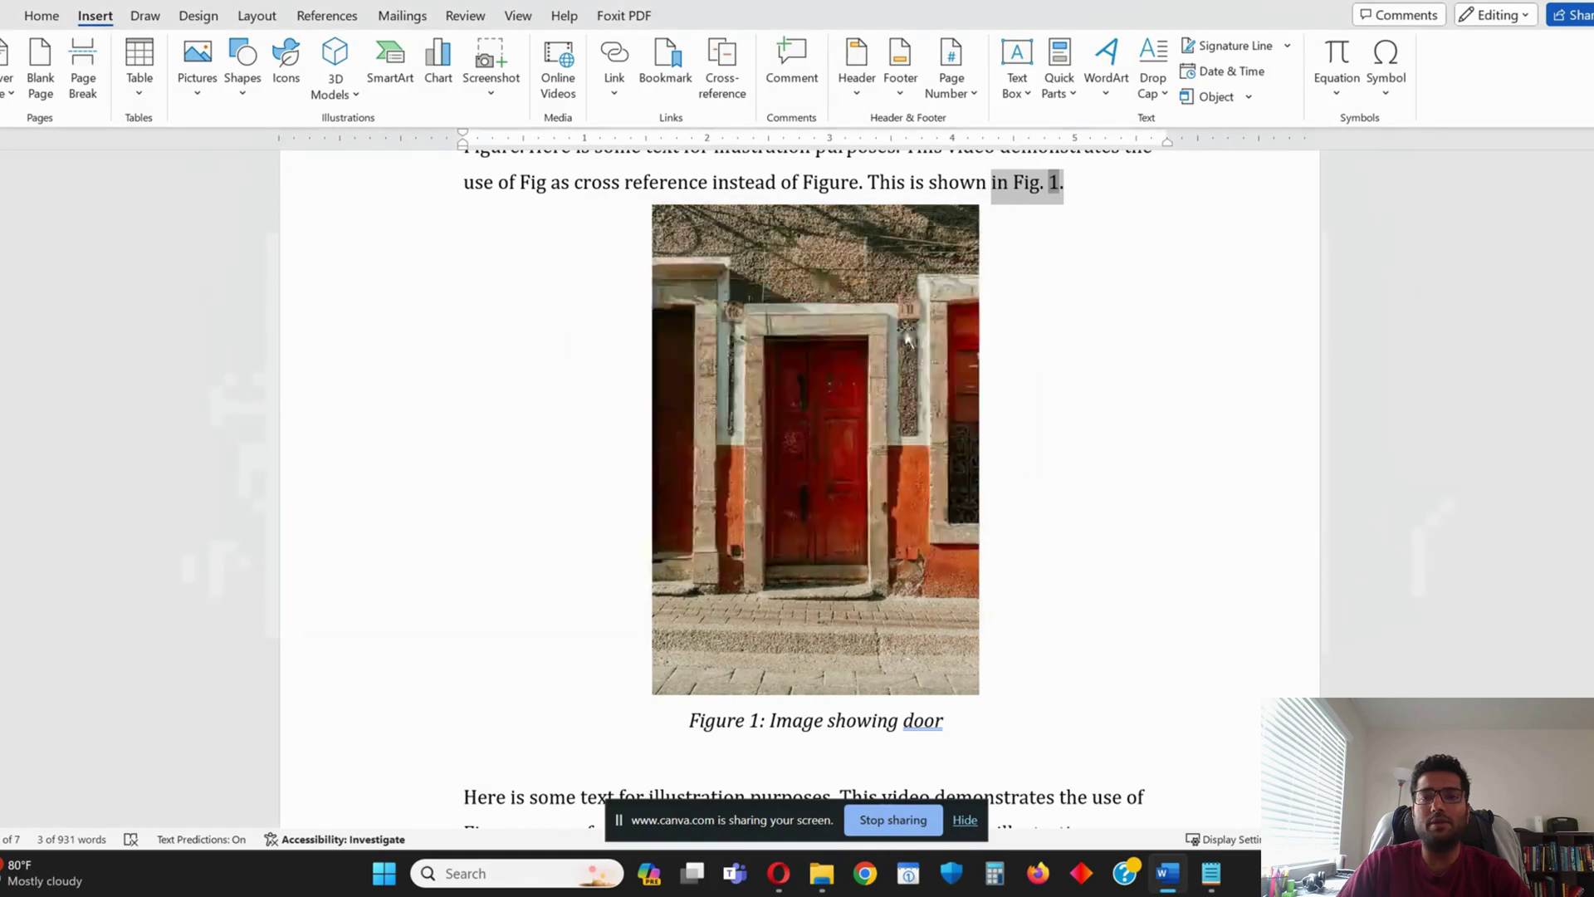
Move the sentence "This is shown in Fig. 1." with the door picture and its caption below the tree branch picture's caption
{"action": "left_click", "coordinate": [868, 183]}
{"action": "left_click", "coordinate": [1143, 725], "text": "shift"}
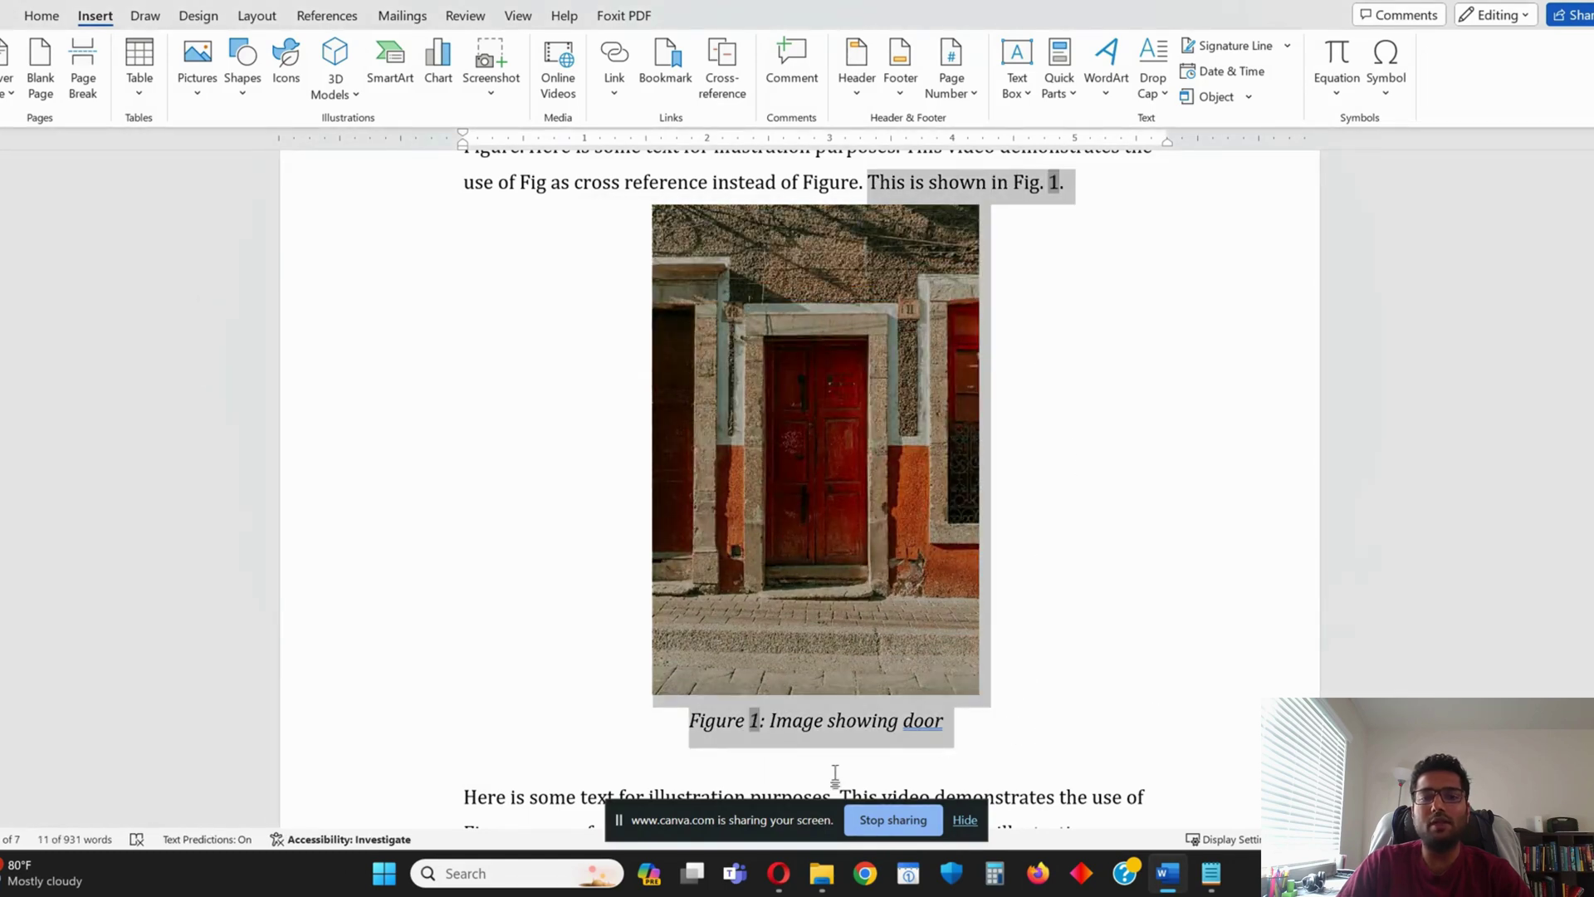
{"action": "key", "text": "Delete"}
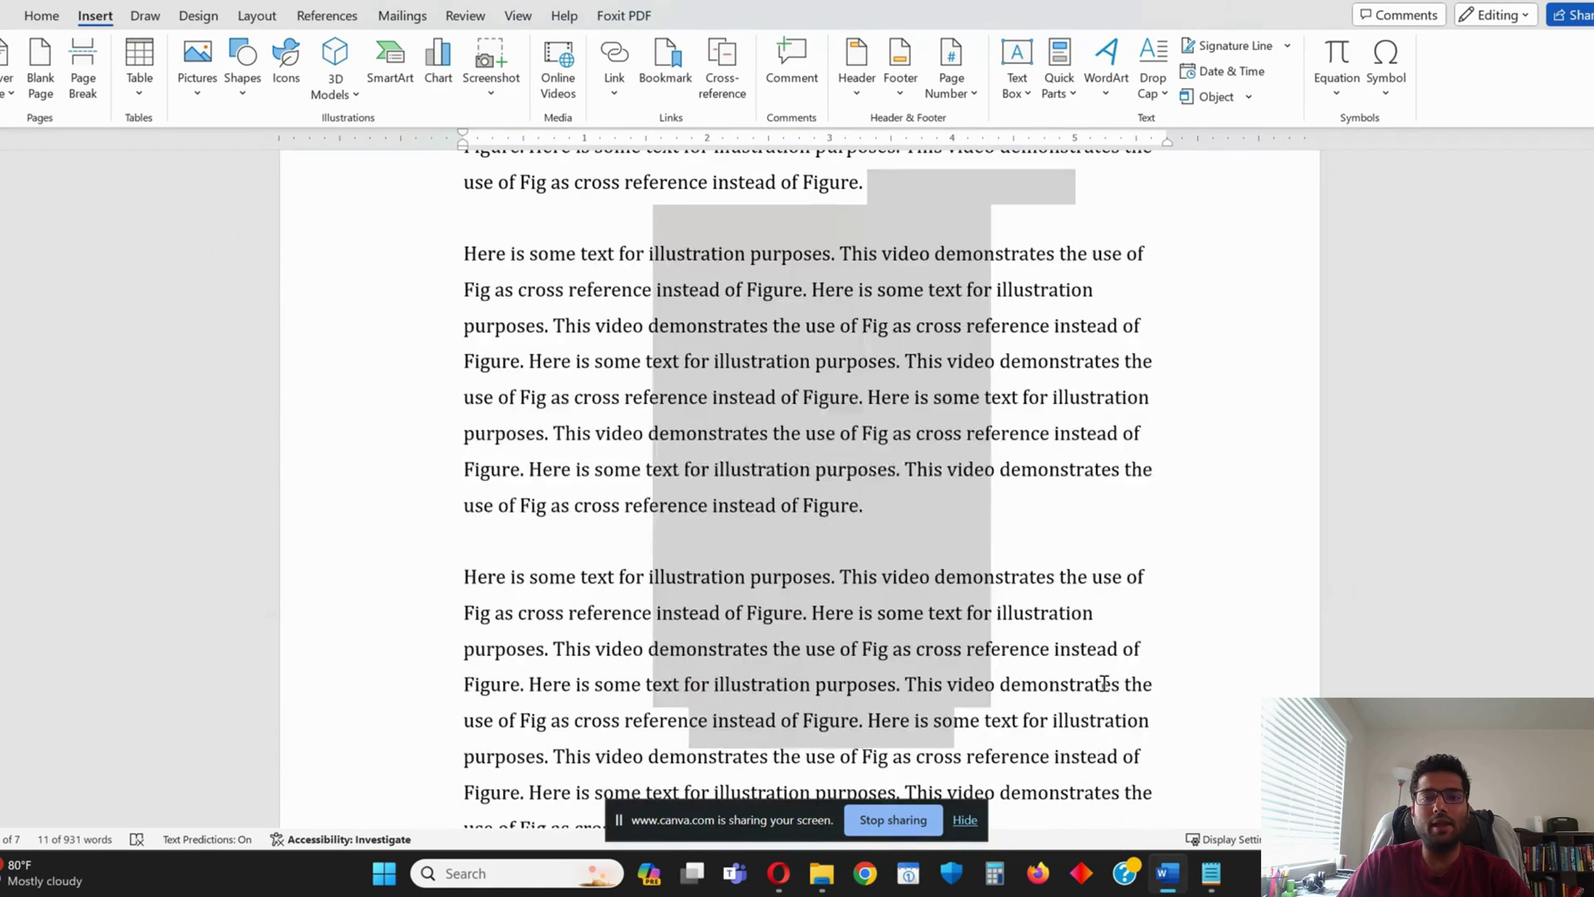
{"action": "scroll", "coordinate": [959, 424], "scroll_direction": "down", "scroll_amount": 15}
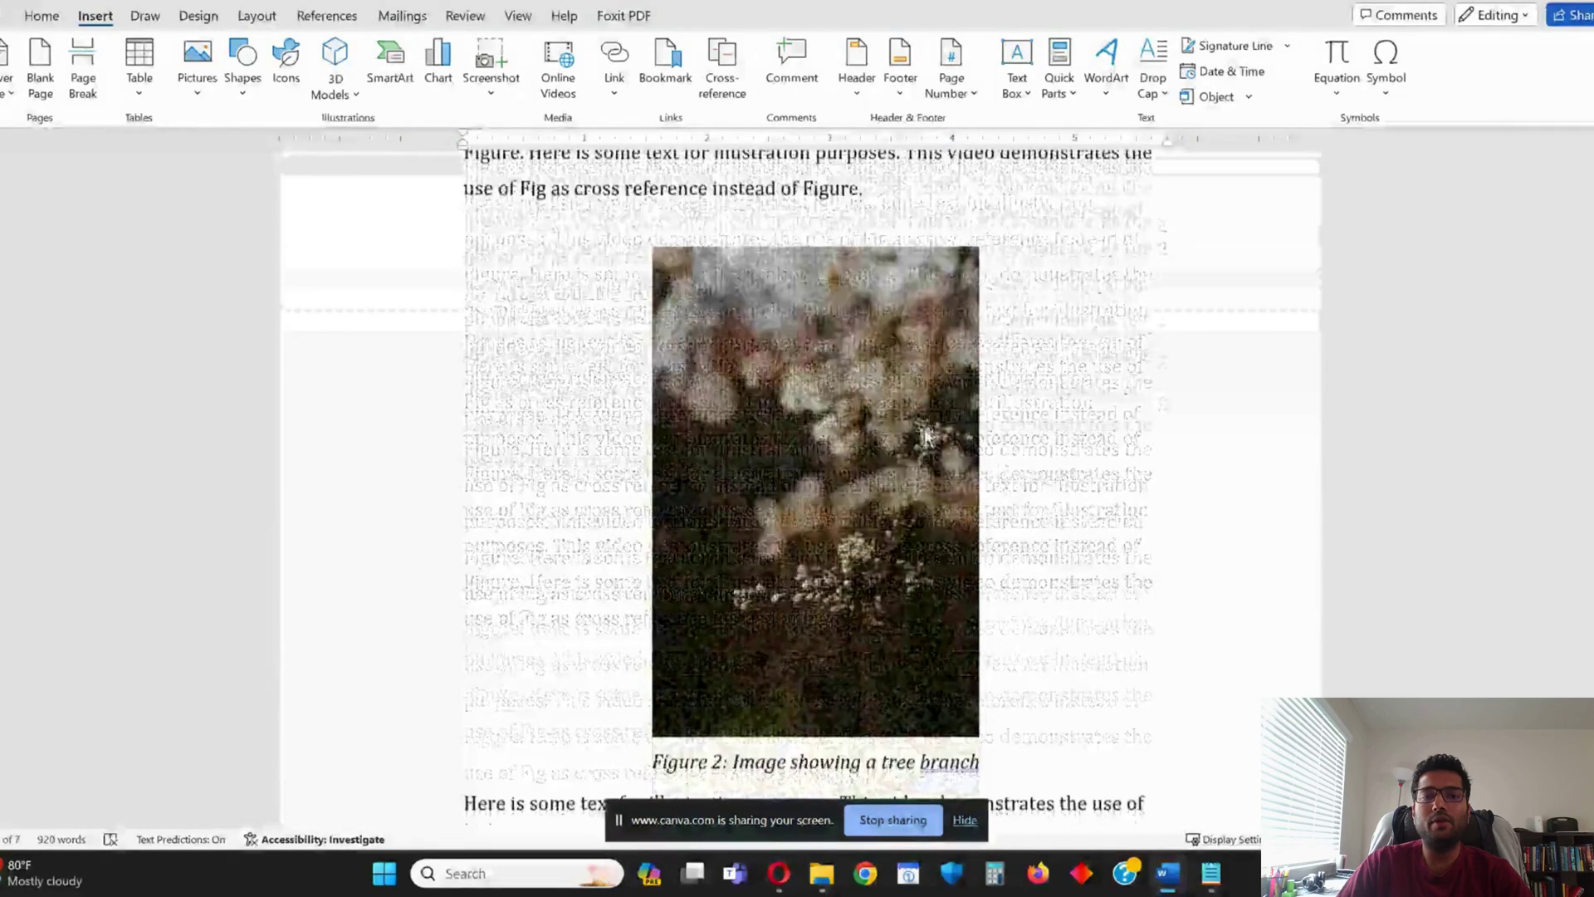
{"action": "scroll", "coordinate": [913, 297], "scroll_direction": "down", "scroll_amount": 5}
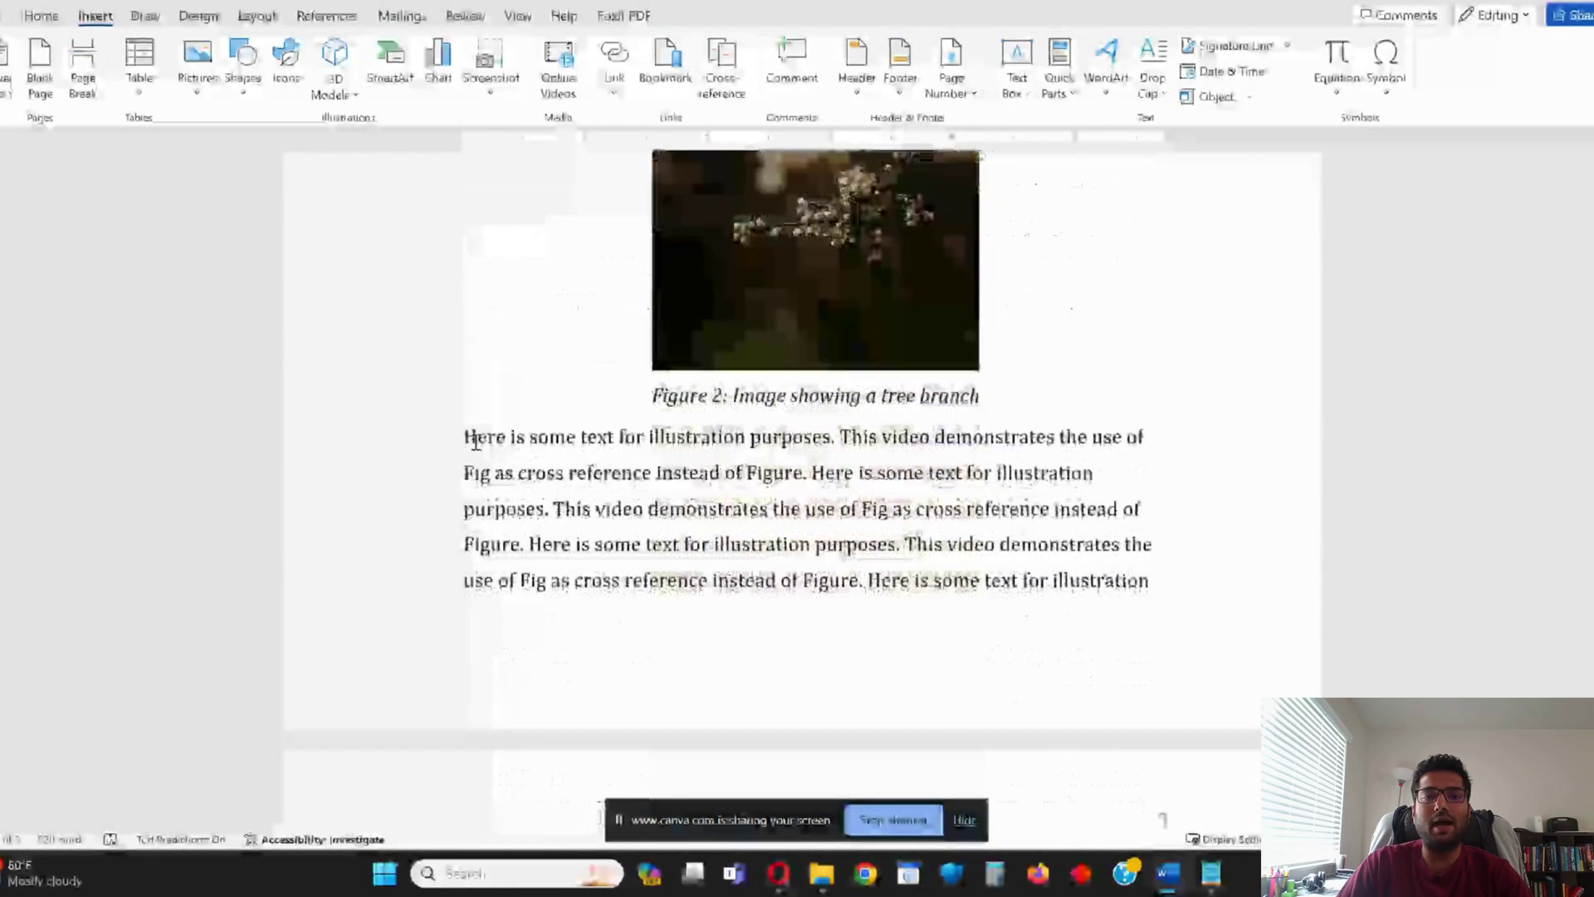
{"action": "key", "text": "Return"}
{"action": "key", "text": "Return"}
{"action": "key", "text": "Up"}
{"action": "key", "text": "Up"}
{"action": "key", "text": "ctrl+v"}
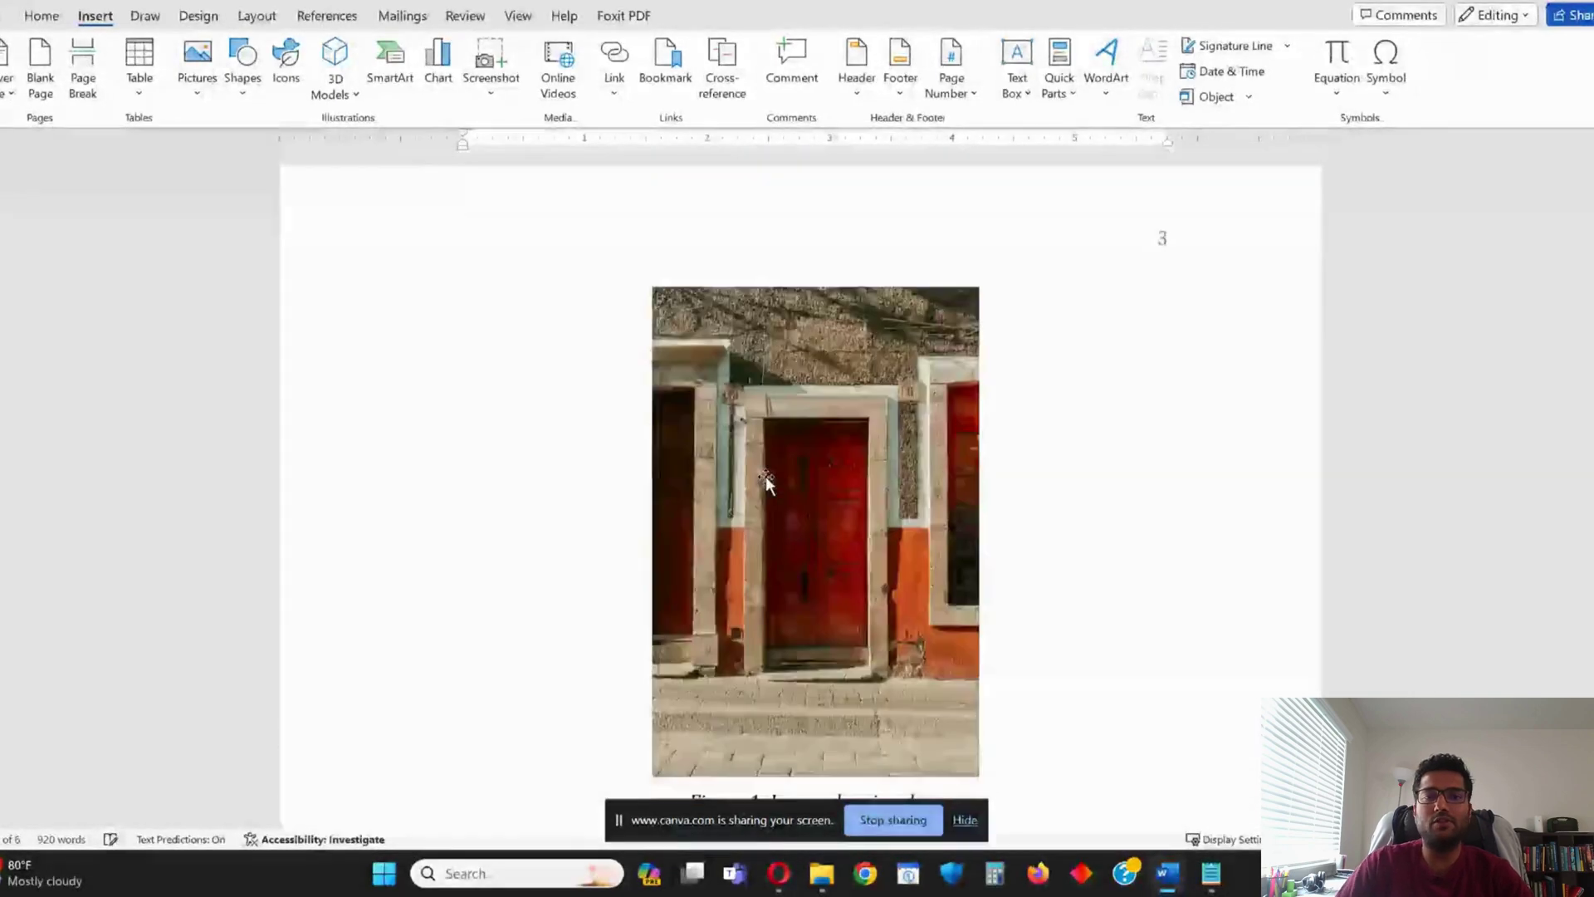
Examine the figure numbers in the moved sentence, the door picture's caption and the tree branch caption
{"action": "scroll", "coordinate": [762, 476], "scroll_direction": "up", "scroll_amount": 2}
{"action": "scroll", "coordinate": [762, 476], "scroll_direction": "up", "scroll_amount": 3}
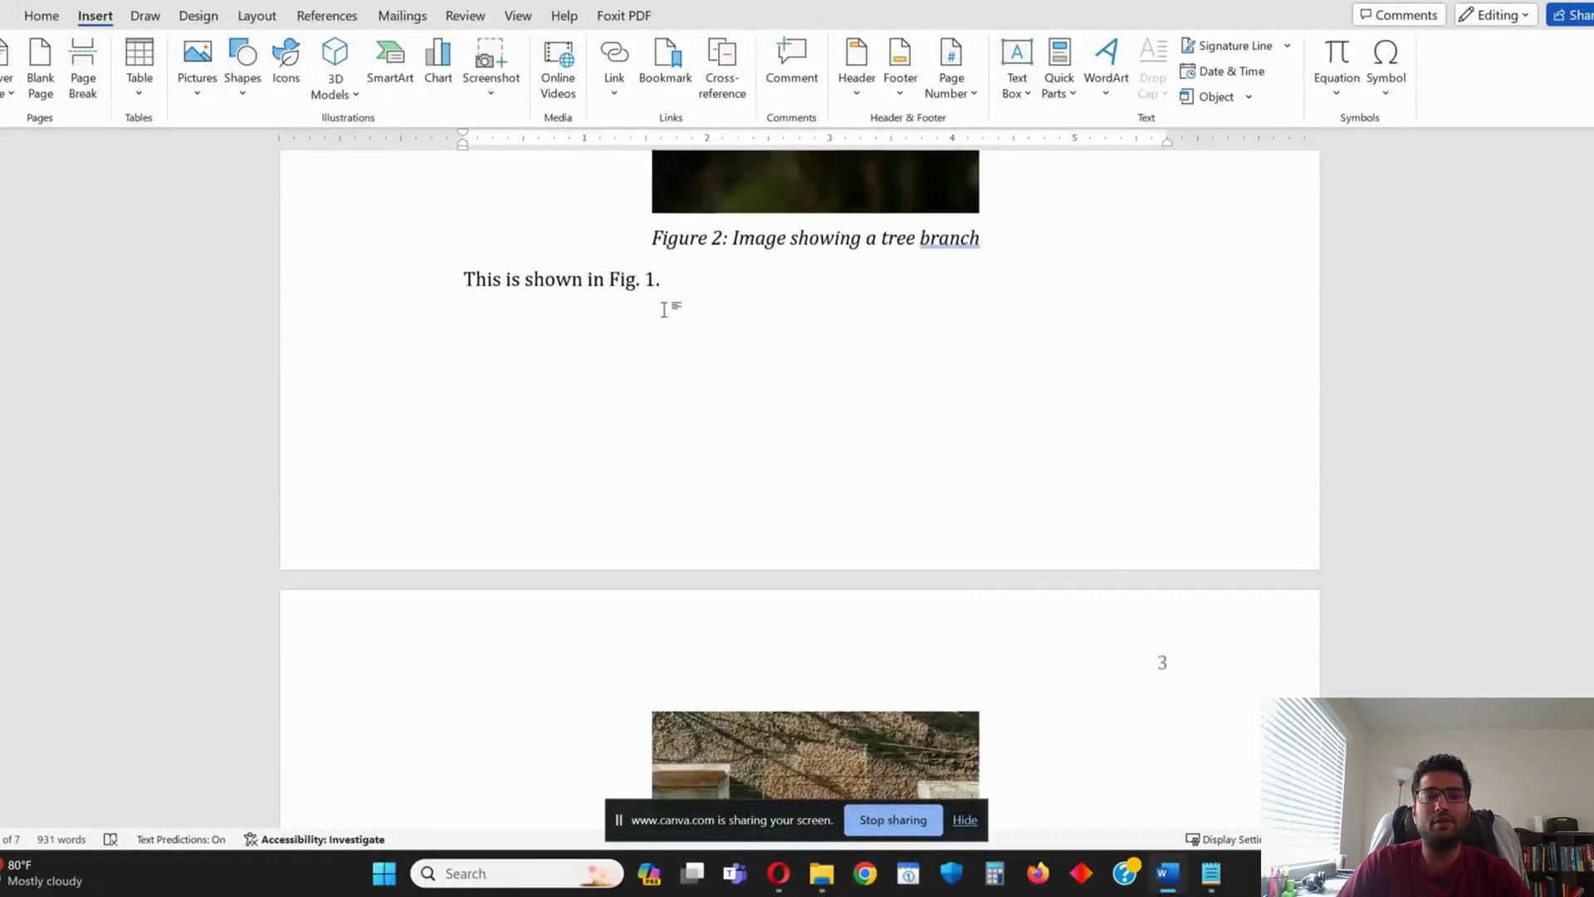
{"action": "scroll", "coordinate": [651, 402], "scroll_direction": "down", "scroll_amount": 5}
{"action": "scroll", "coordinate": [818, 416], "scroll_direction": "down", "scroll_amount": 2}
{"action": "scroll", "coordinate": [819, 416], "scroll_direction": "down", "scroll_amount": 1, "text": "ctrl"}
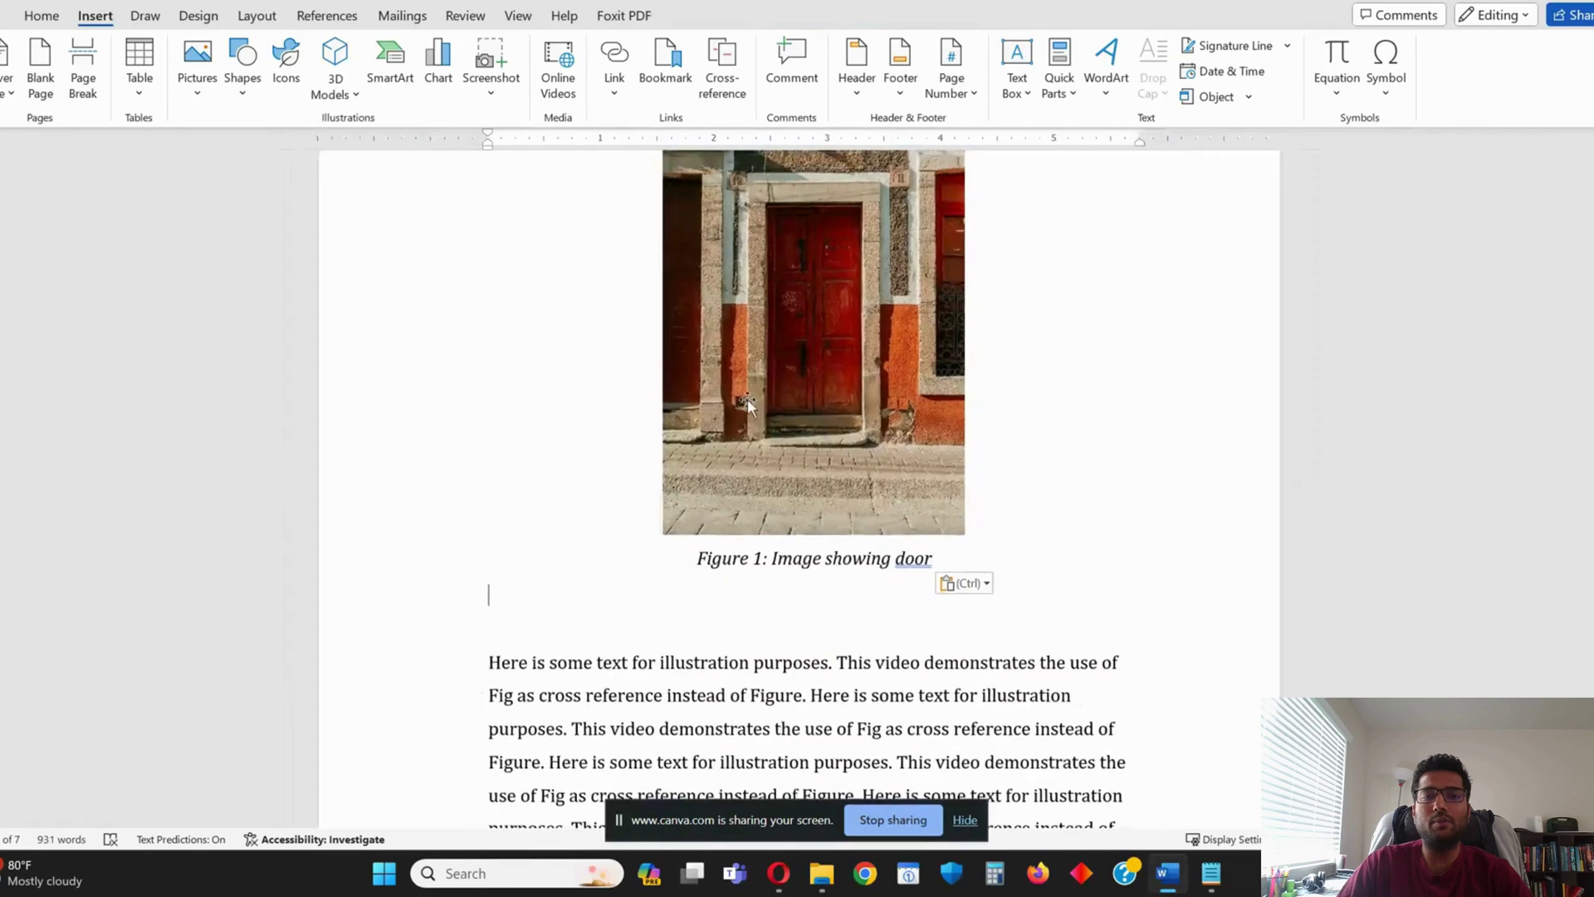
{"action": "scroll", "coordinate": [749, 407], "scroll_direction": "up", "scroll_amount": 3}
{"action": "scroll", "coordinate": [749, 407], "scroll_direction": "up", "scroll_amount": 3}
{"action": "scroll", "coordinate": [879, 396], "scroll_direction": "down", "scroll_amount": 3}
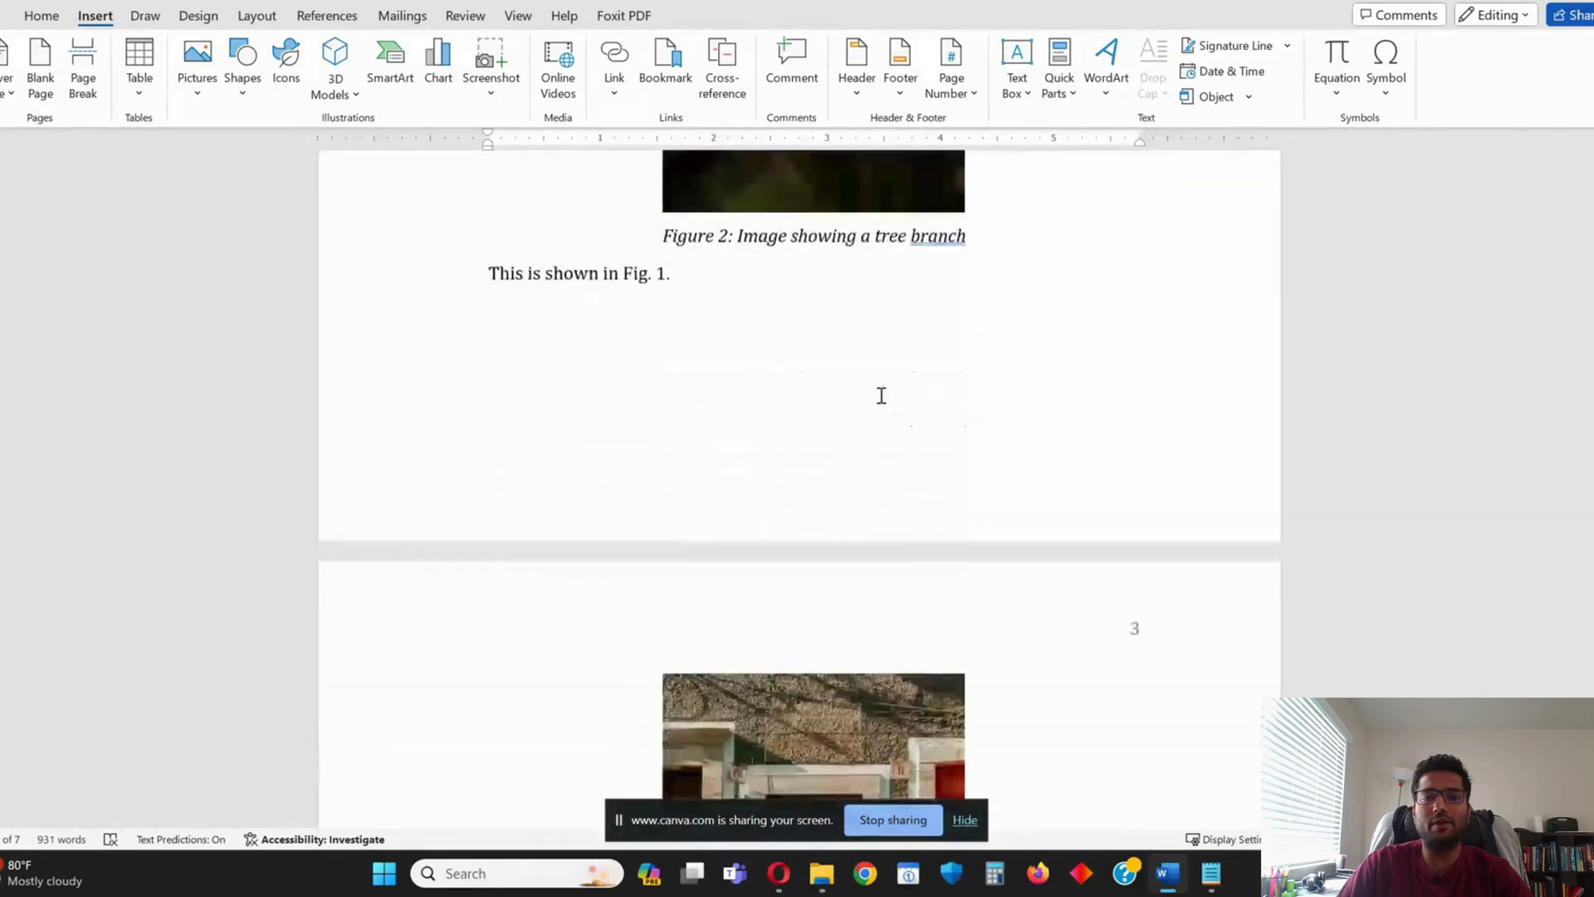
{"action": "scroll", "coordinate": [885, 396], "scroll_direction": "down", "scroll_amount": 1, "text": "ctrl"}
{"action": "scroll", "coordinate": [885, 365], "scroll_direction": "down", "scroll_amount": 1}
{"action": "scroll", "coordinate": [881, 347], "scroll_direction": "up", "scroll_amount": 4}
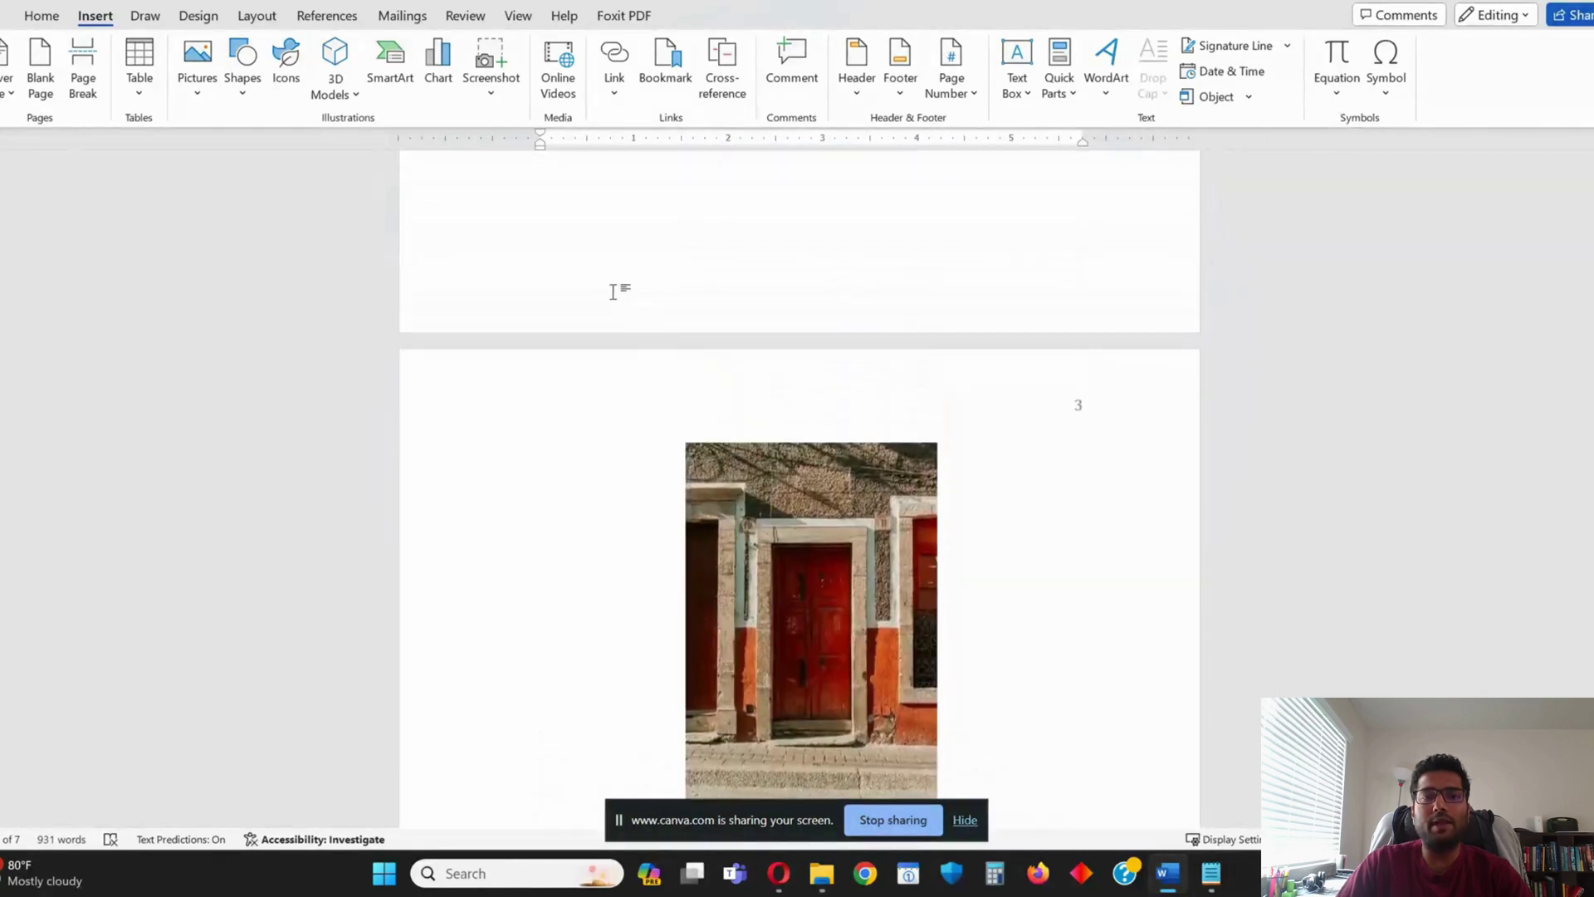
{"action": "left_click", "coordinate": [530, 291]}
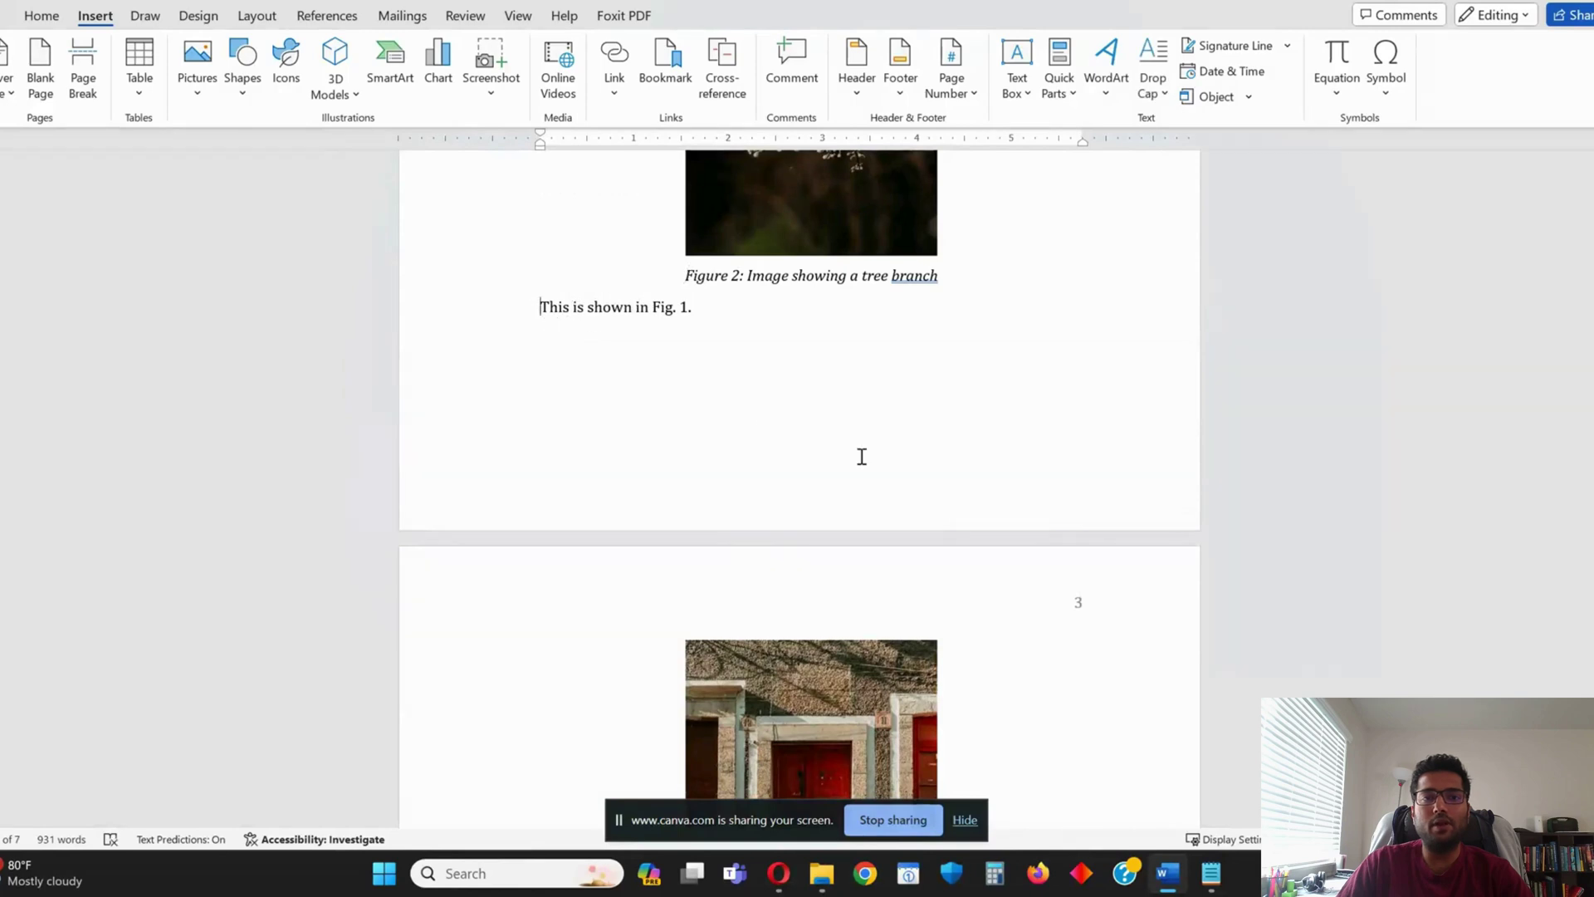
{"action": "scroll", "coordinate": [862, 456], "scroll_direction": "down", "scroll_amount": 6}
{"action": "left_click", "coordinate": [918, 487], "text": "shift"}
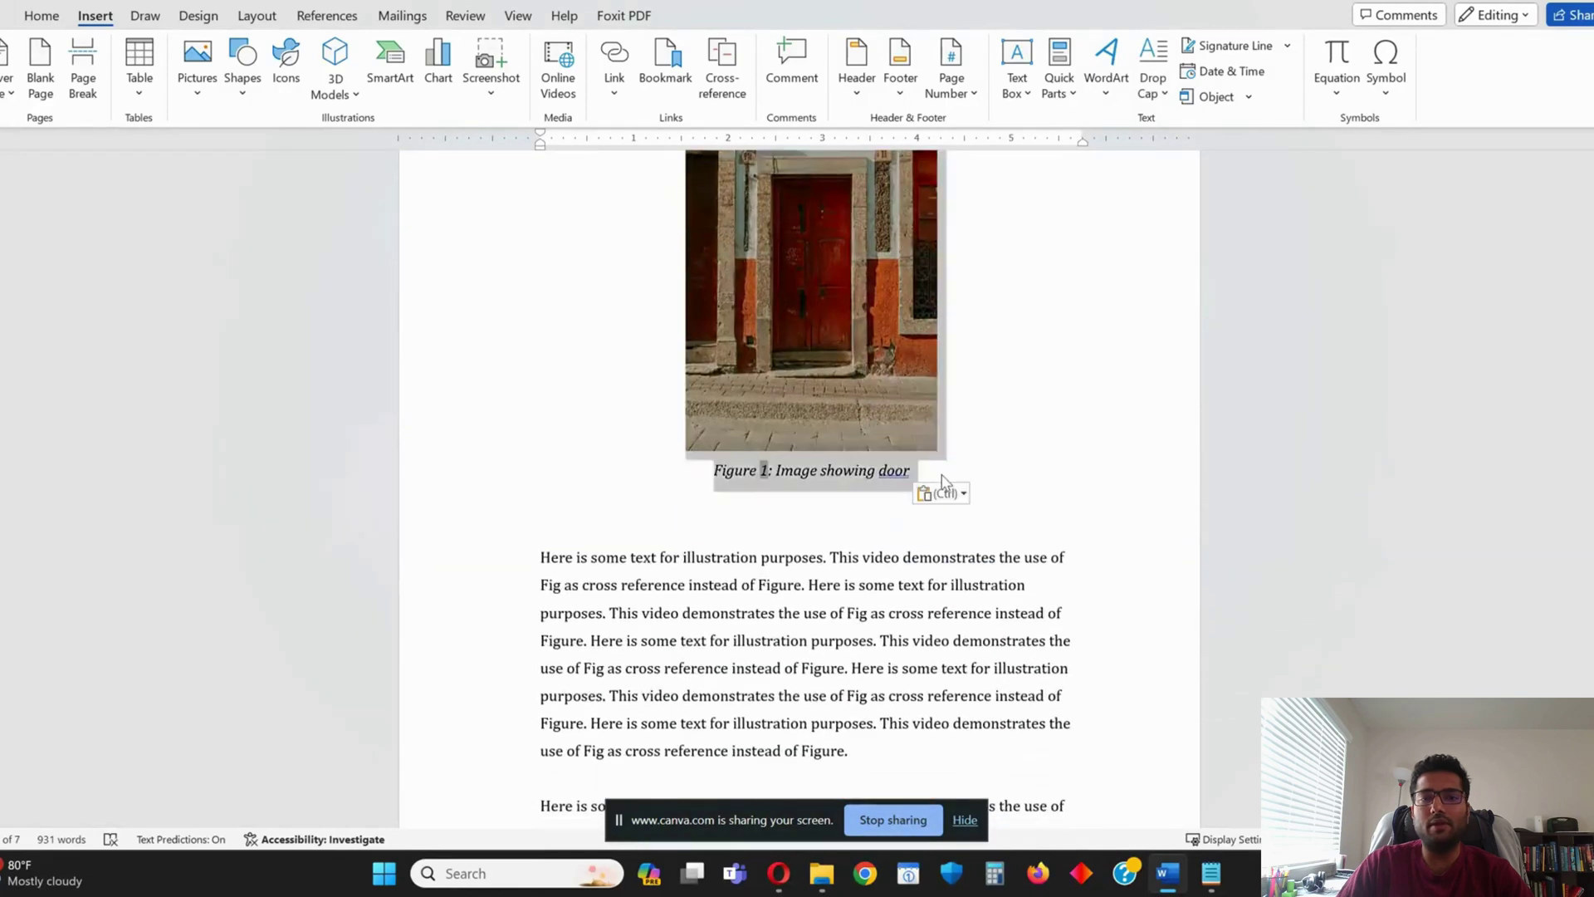
{"action": "right_click", "coordinate": [856, 305]}
Update the fields from the moved sentence through the door picture's caption, and check the reference number in the sentence
{"action": "scroll", "coordinate": [544, 388], "scroll_direction": "up", "scroll_amount": 6}
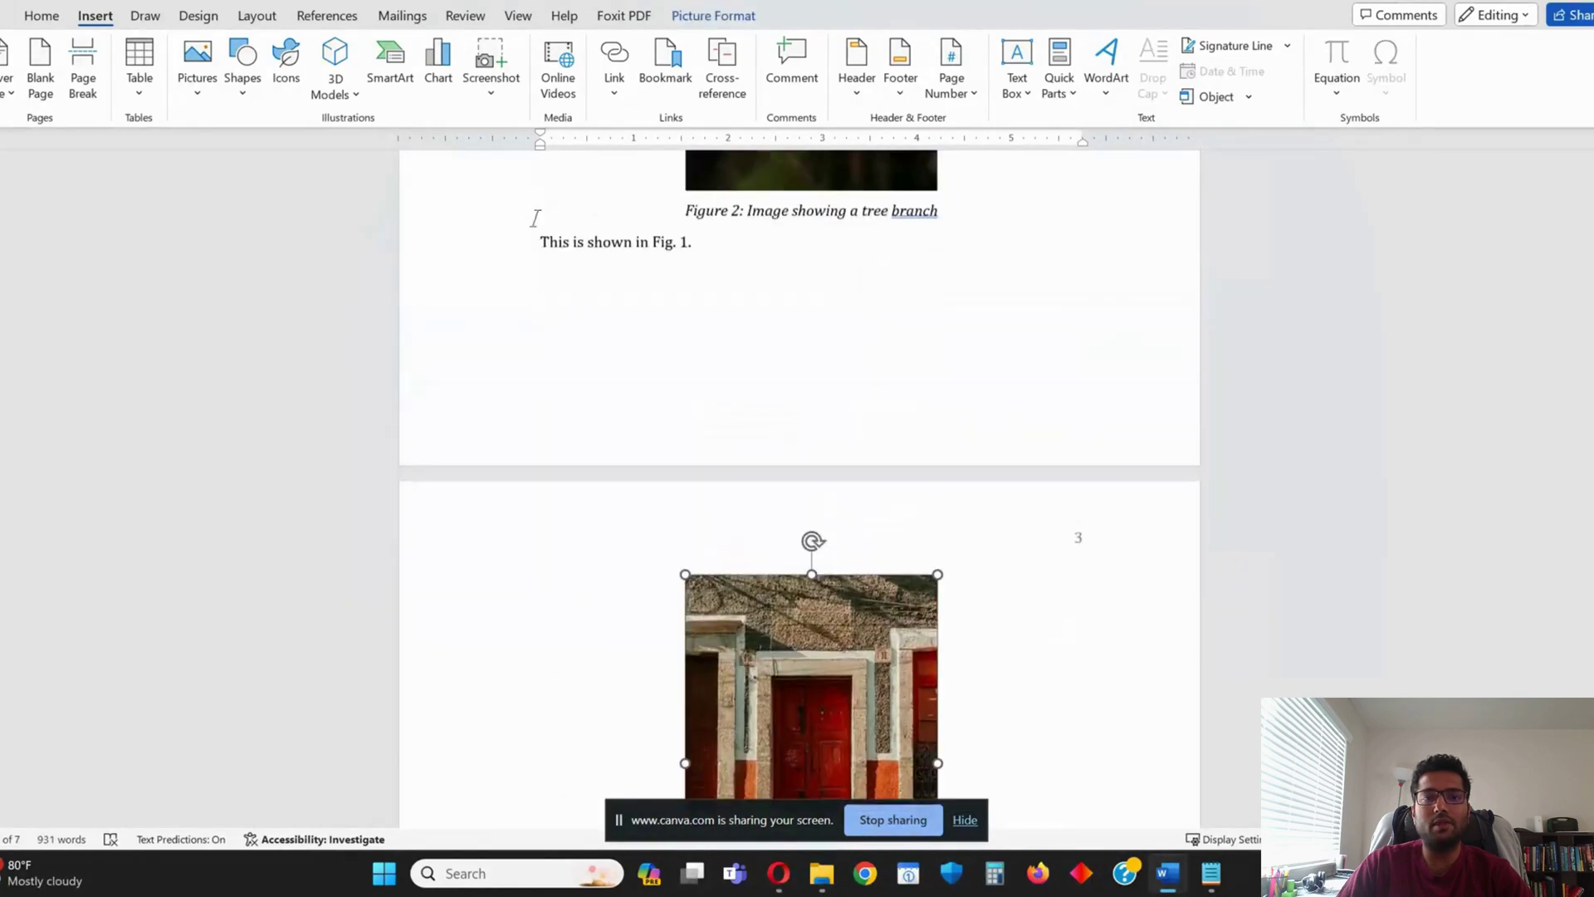
{"action": "left_click_drag", "start_coordinate": [533, 260], "coordinate": [697, 260]}
{"action": "key", "text": "ctrl+v"}
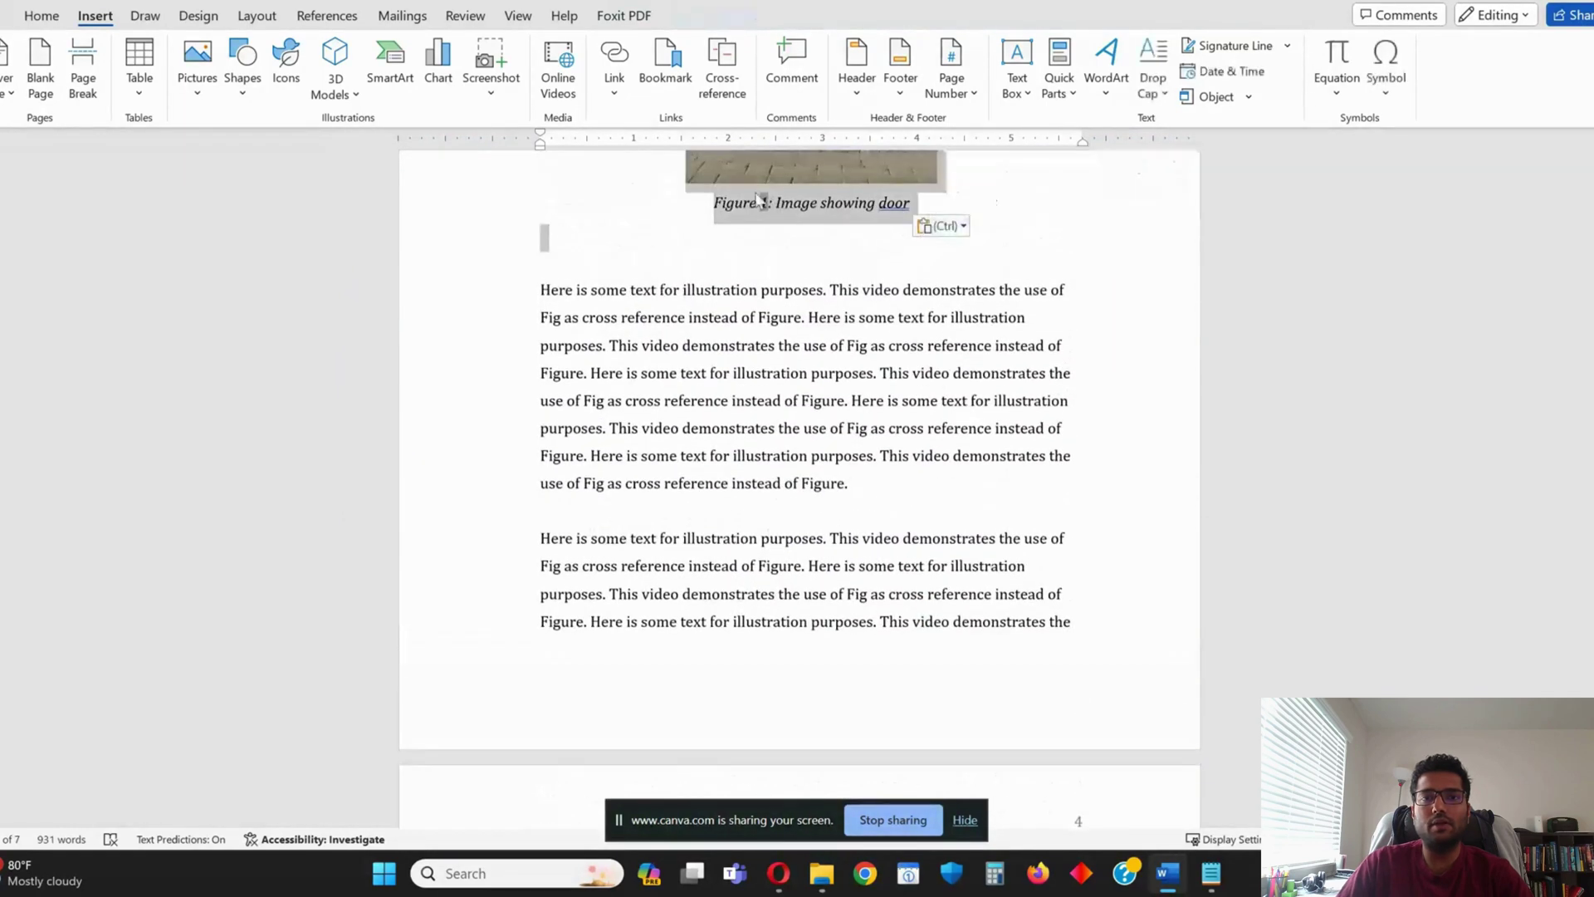
{"action": "right_click", "coordinate": [760, 200]}
{"action": "left_click", "coordinate": [837, 363]}
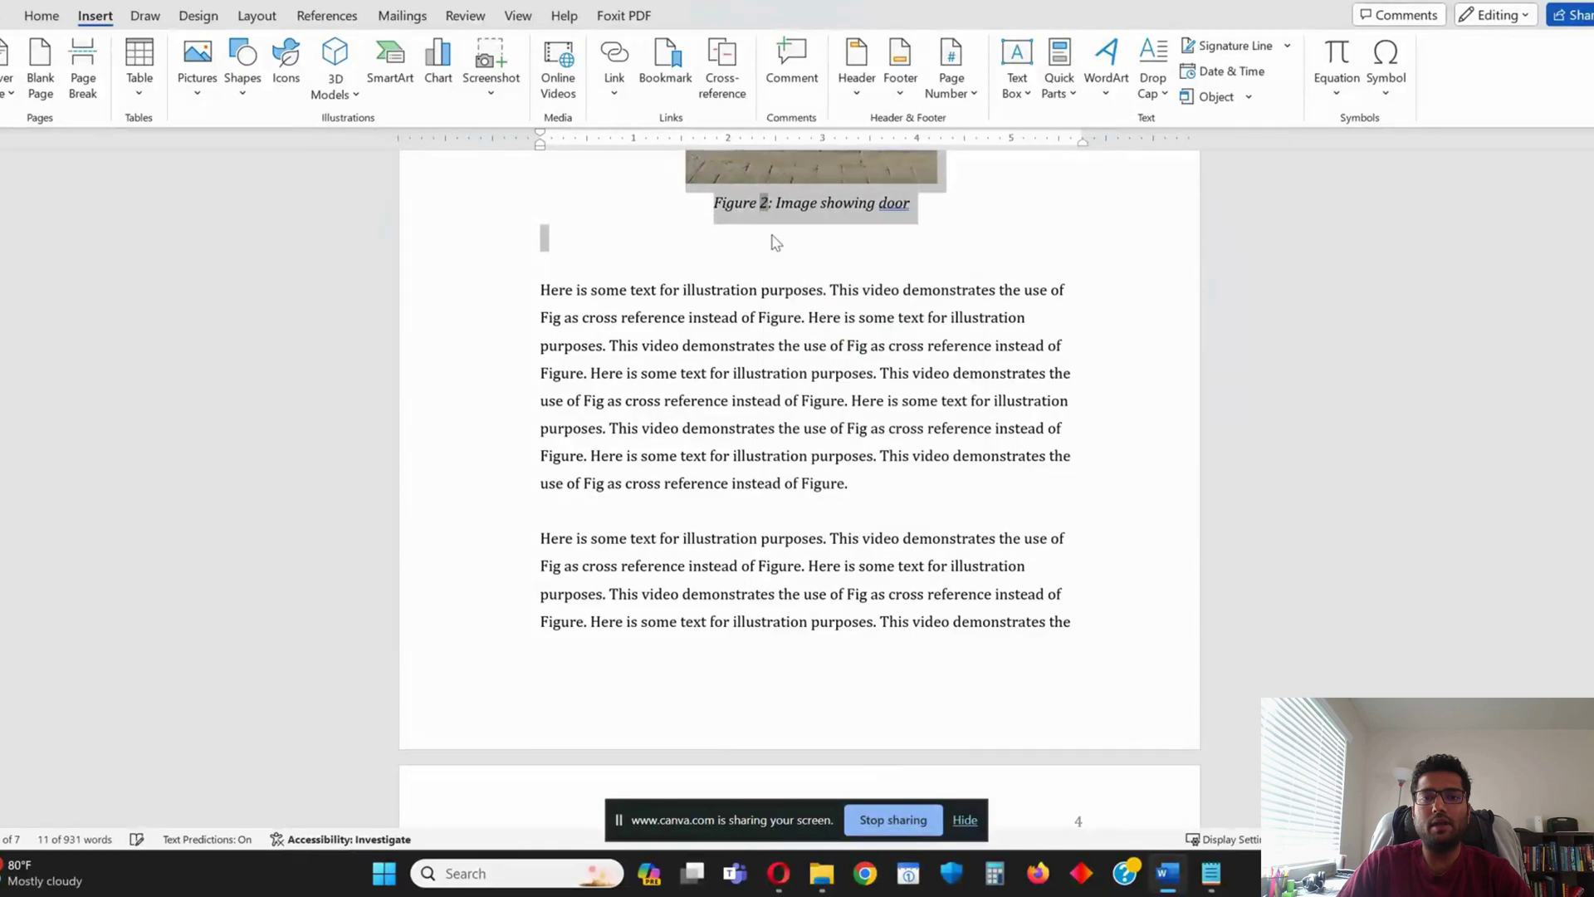
{"action": "left_click", "coordinate": [776, 242]}
{"action": "scroll", "coordinate": [836, 261], "scroll_direction": "up", "scroll_amount": 9}
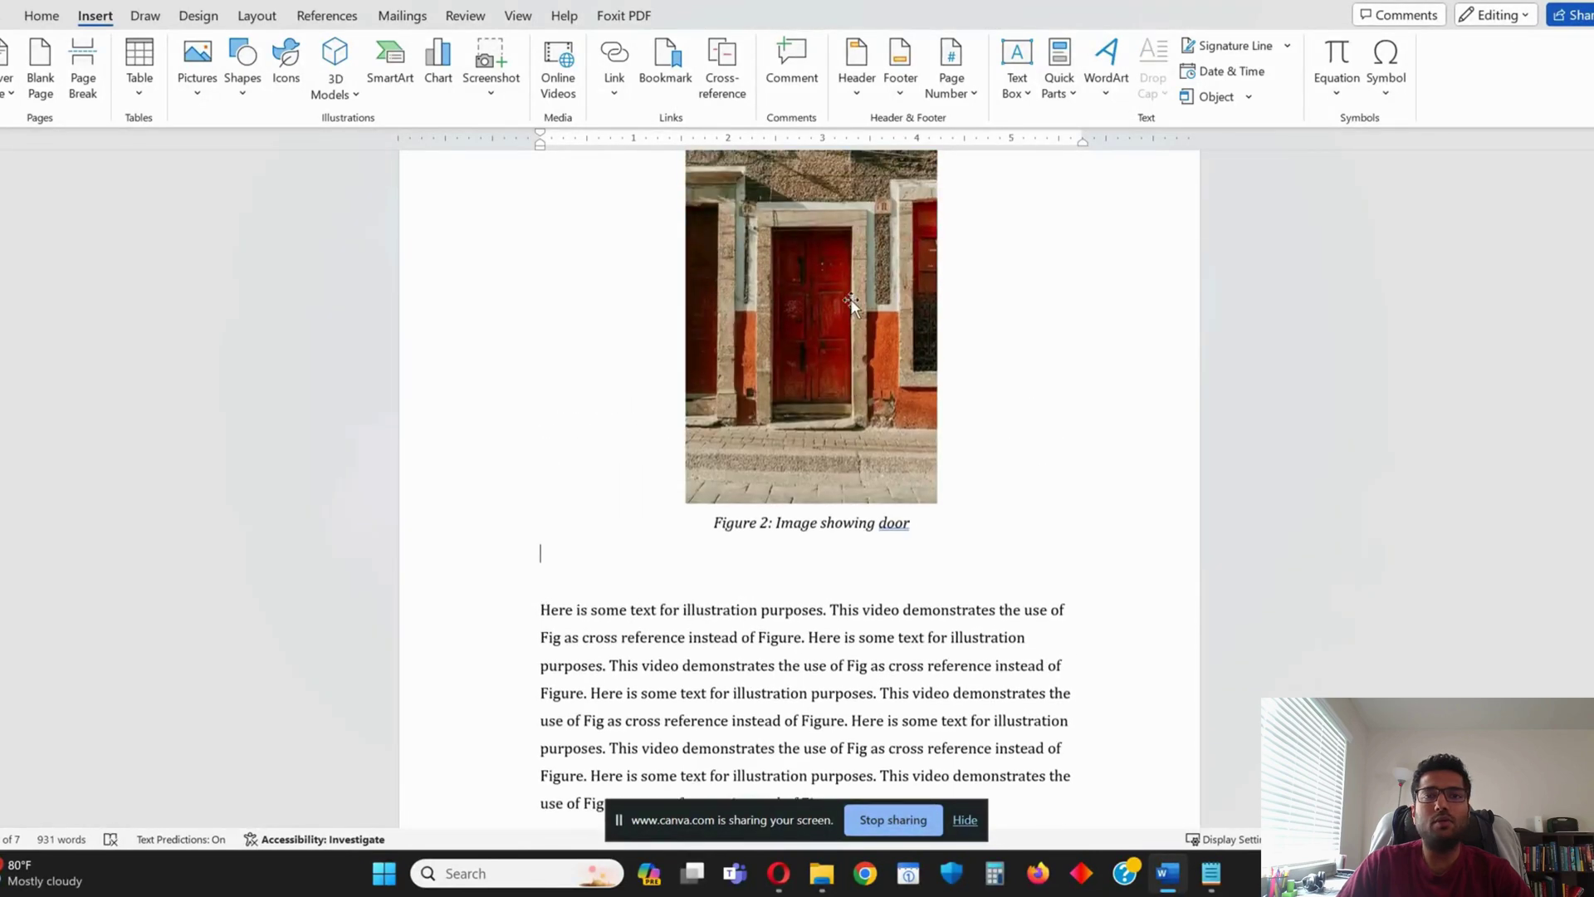
{"action": "left_click", "coordinate": [685, 287]}
{"action": "type", "text": ". 2."}
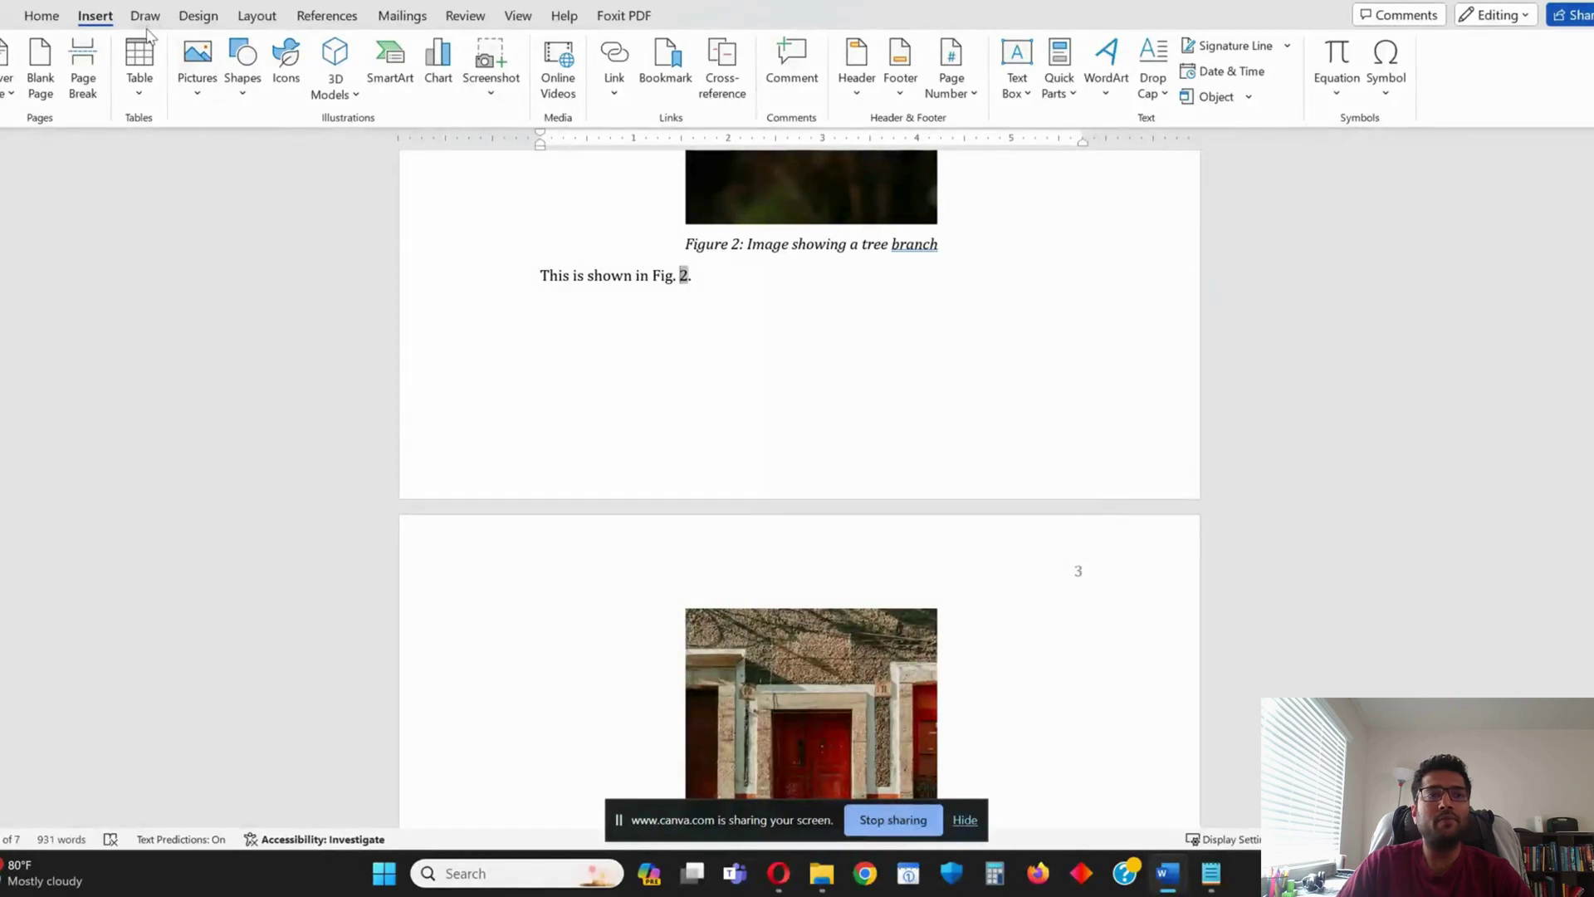
Update the figure number field in the tree branch picture's caption
{"action": "scroll", "coordinate": [794, 262], "scroll_direction": "up", "scroll_amount": 1}
{"action": "left_click_drag", "start_coordinate": [678, 342], "coordinate": [953, 335]}
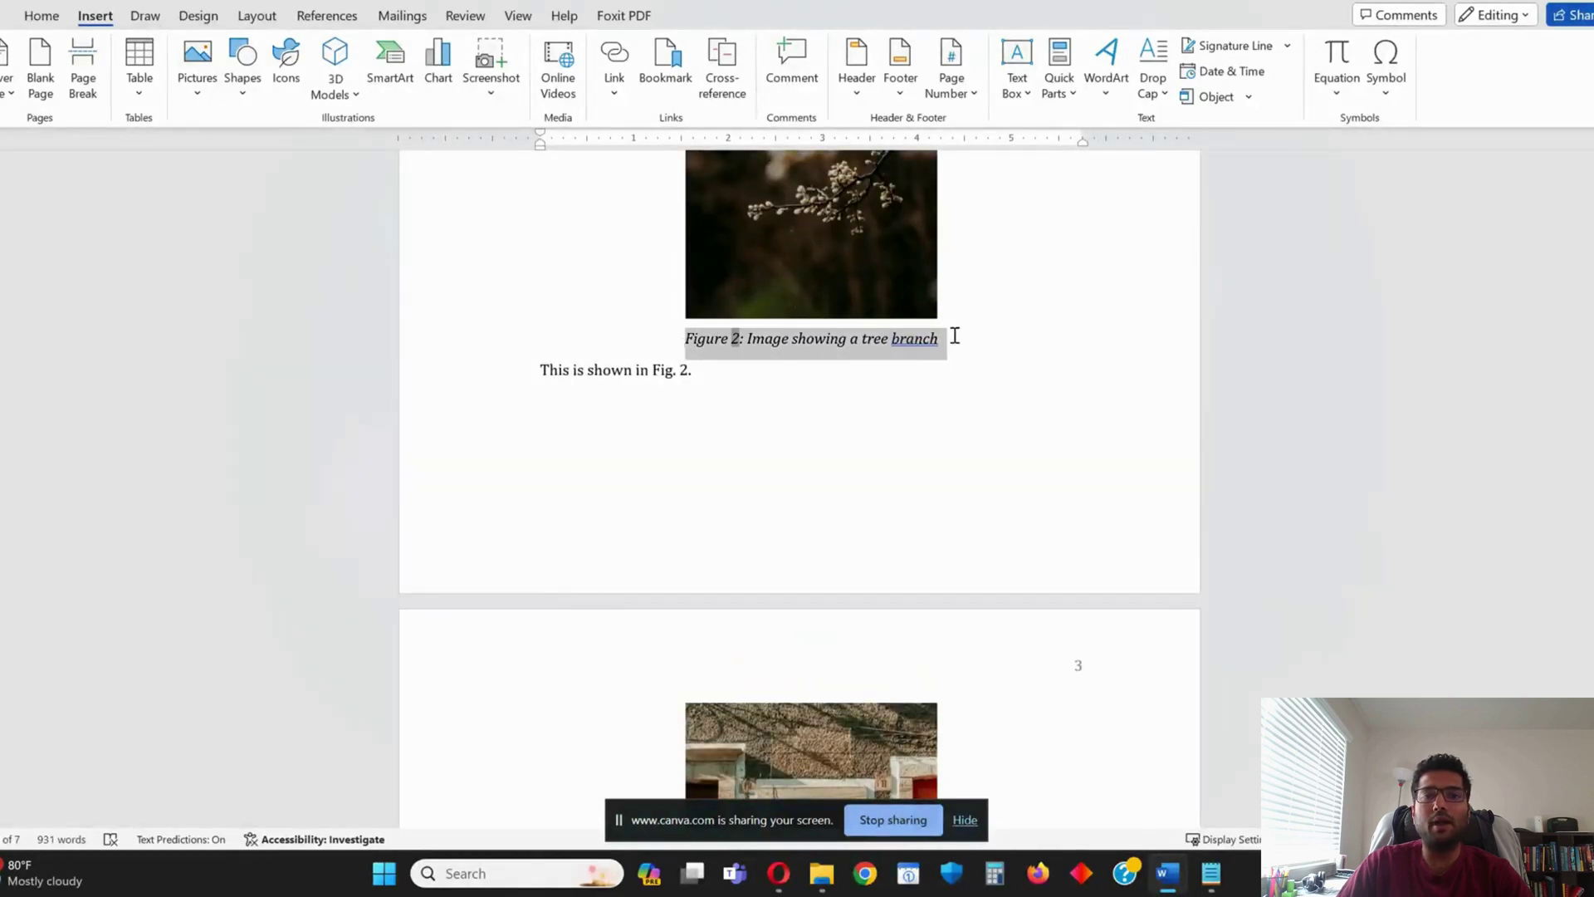
{"action": "right_click", "coordinate": [739, 355]}
{"action": "left_click", "coordinate": [801, 509]}
{"action": "left_click", "coordinate": [741, 363]}
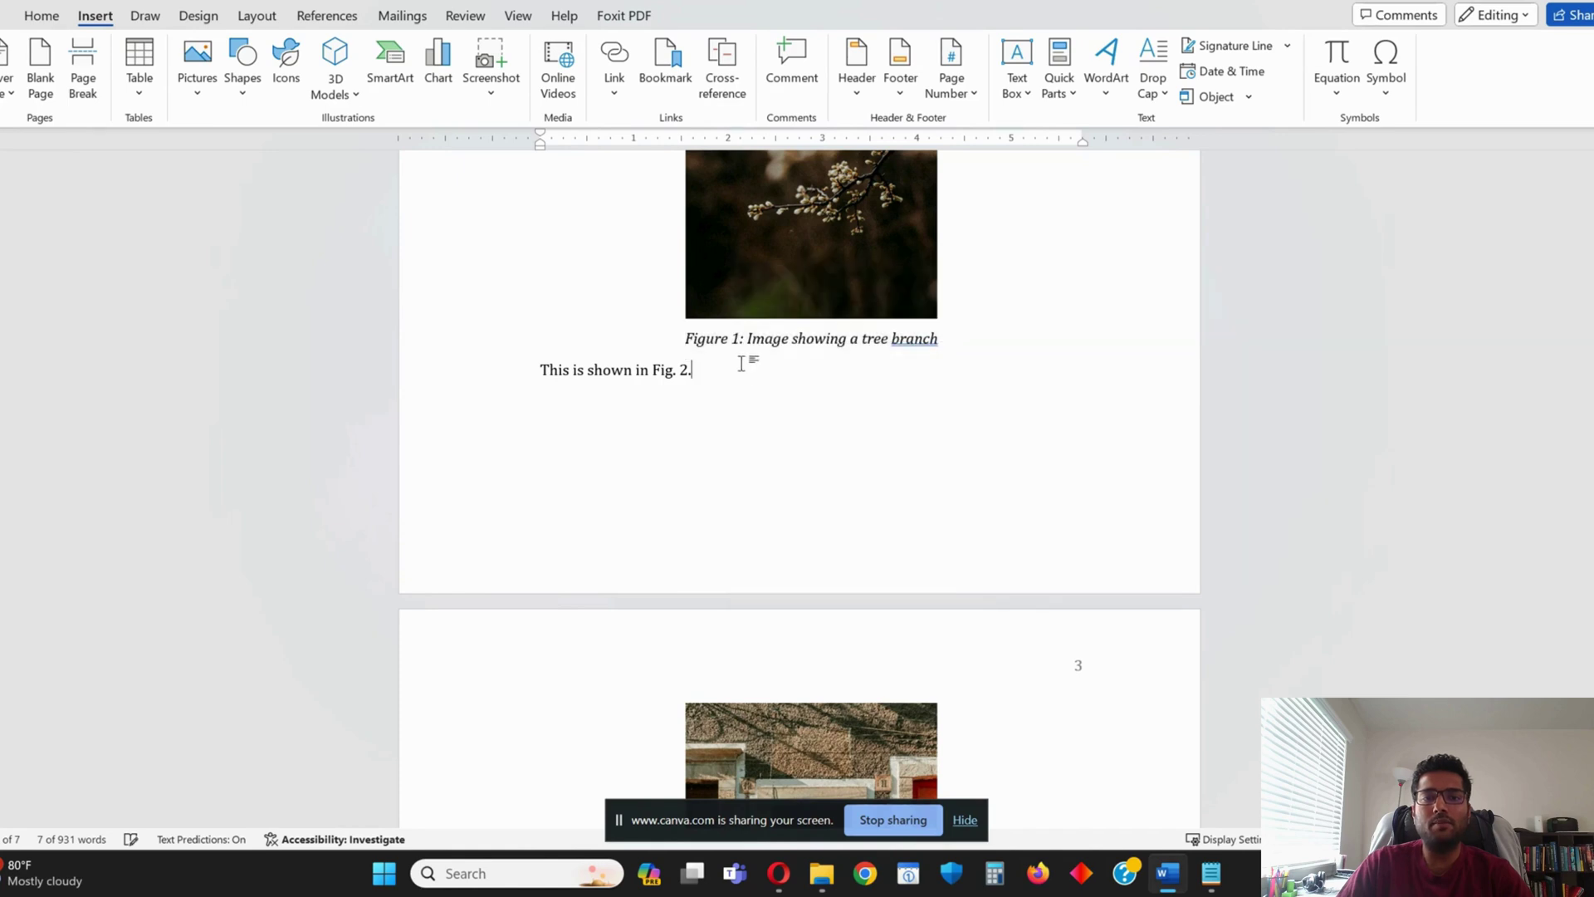
Delete the bookmark Fig1 from the document
{"action": "left_click", "coordinate": [665, 64]}
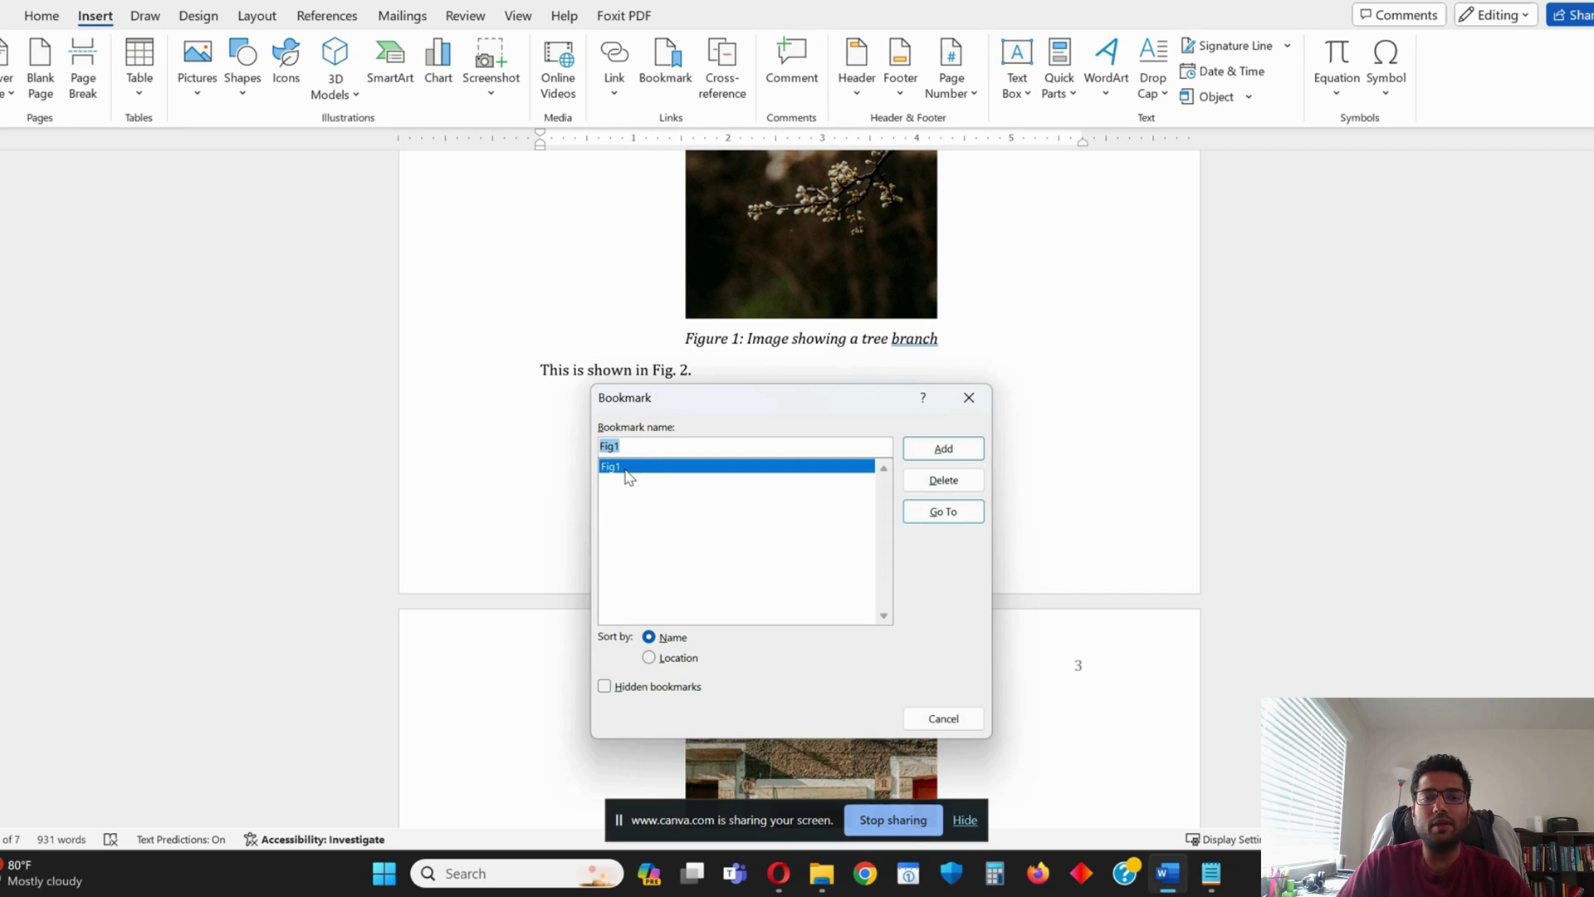
{"action": "left_click_drag", "start_coordinate": [674, 400], "coordinate": [1081, 324]}
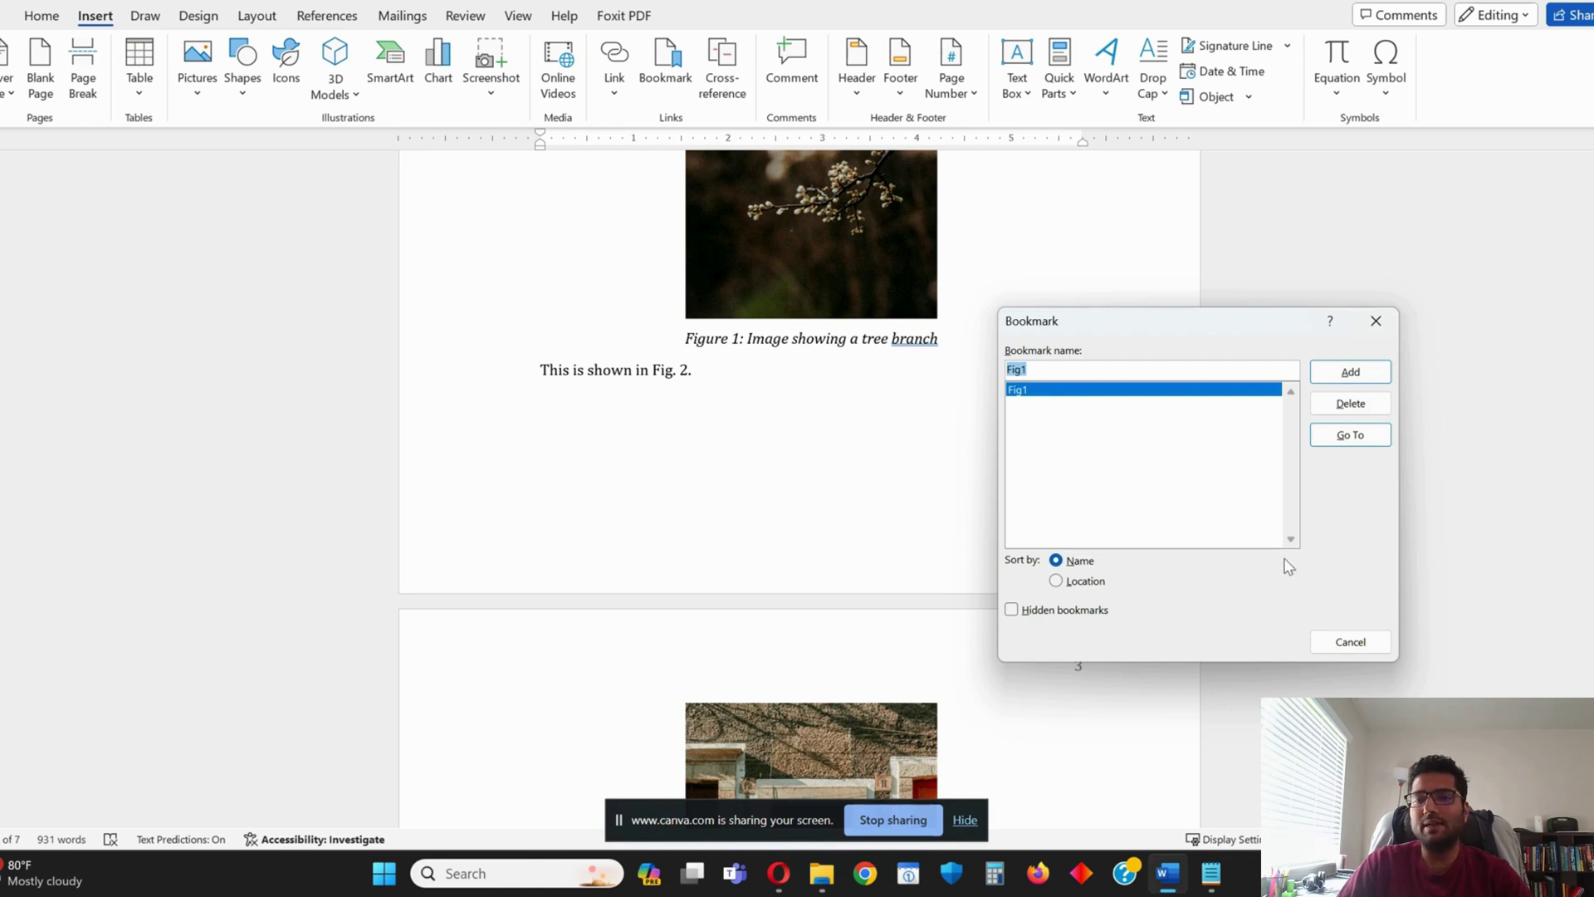
{"action": "left_click", "coordinate": [1380, 409]}
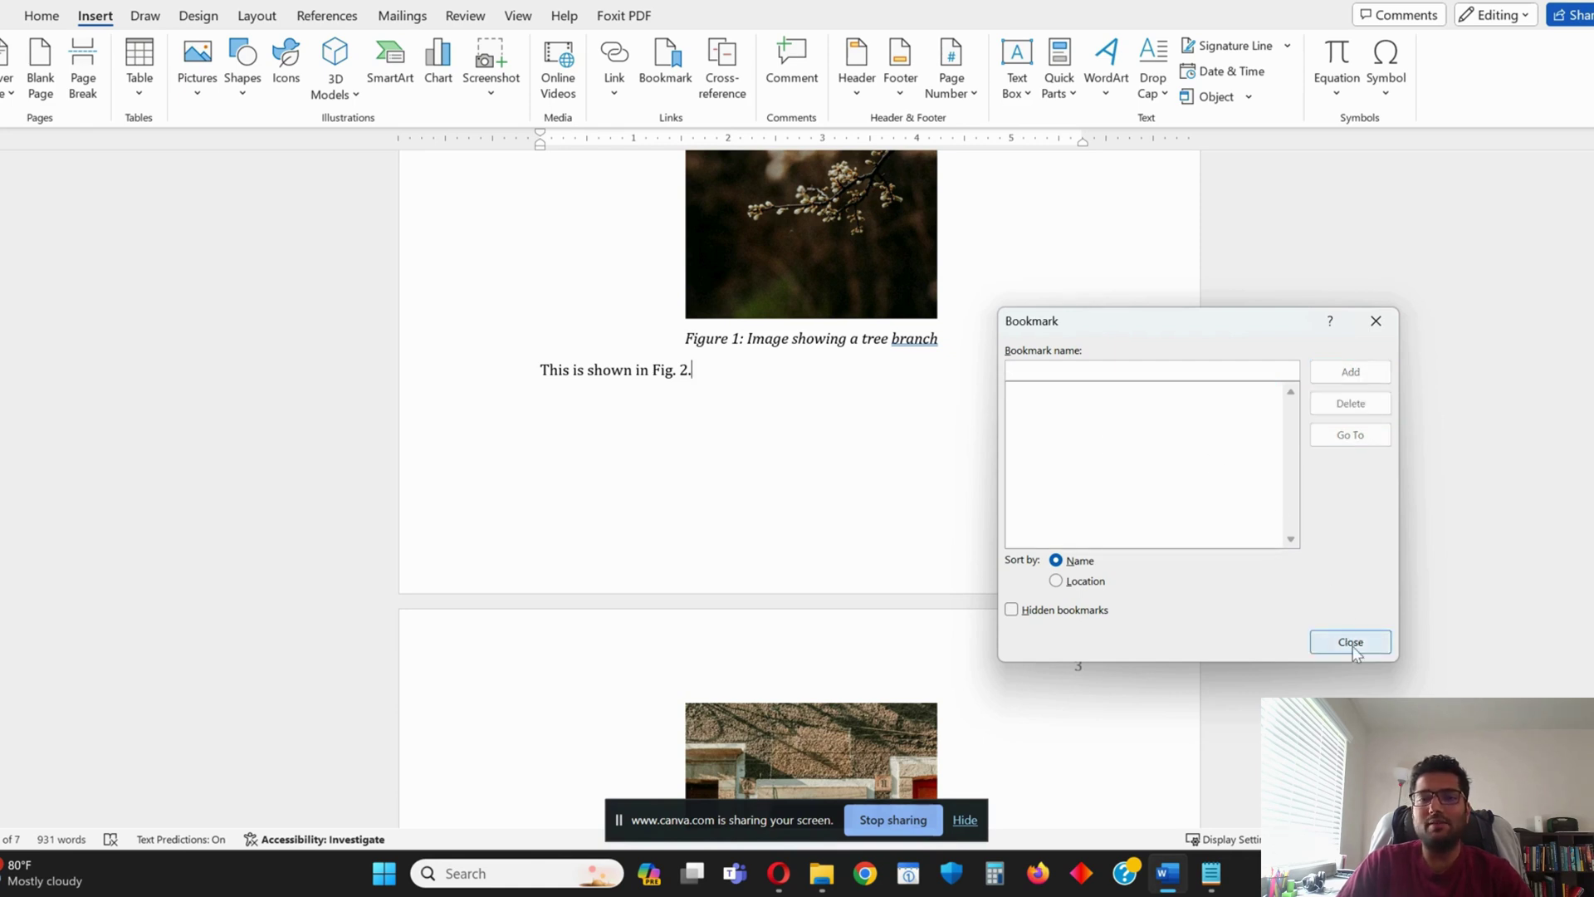
{"action": "left_click", "coordinate": [1353, 644]}
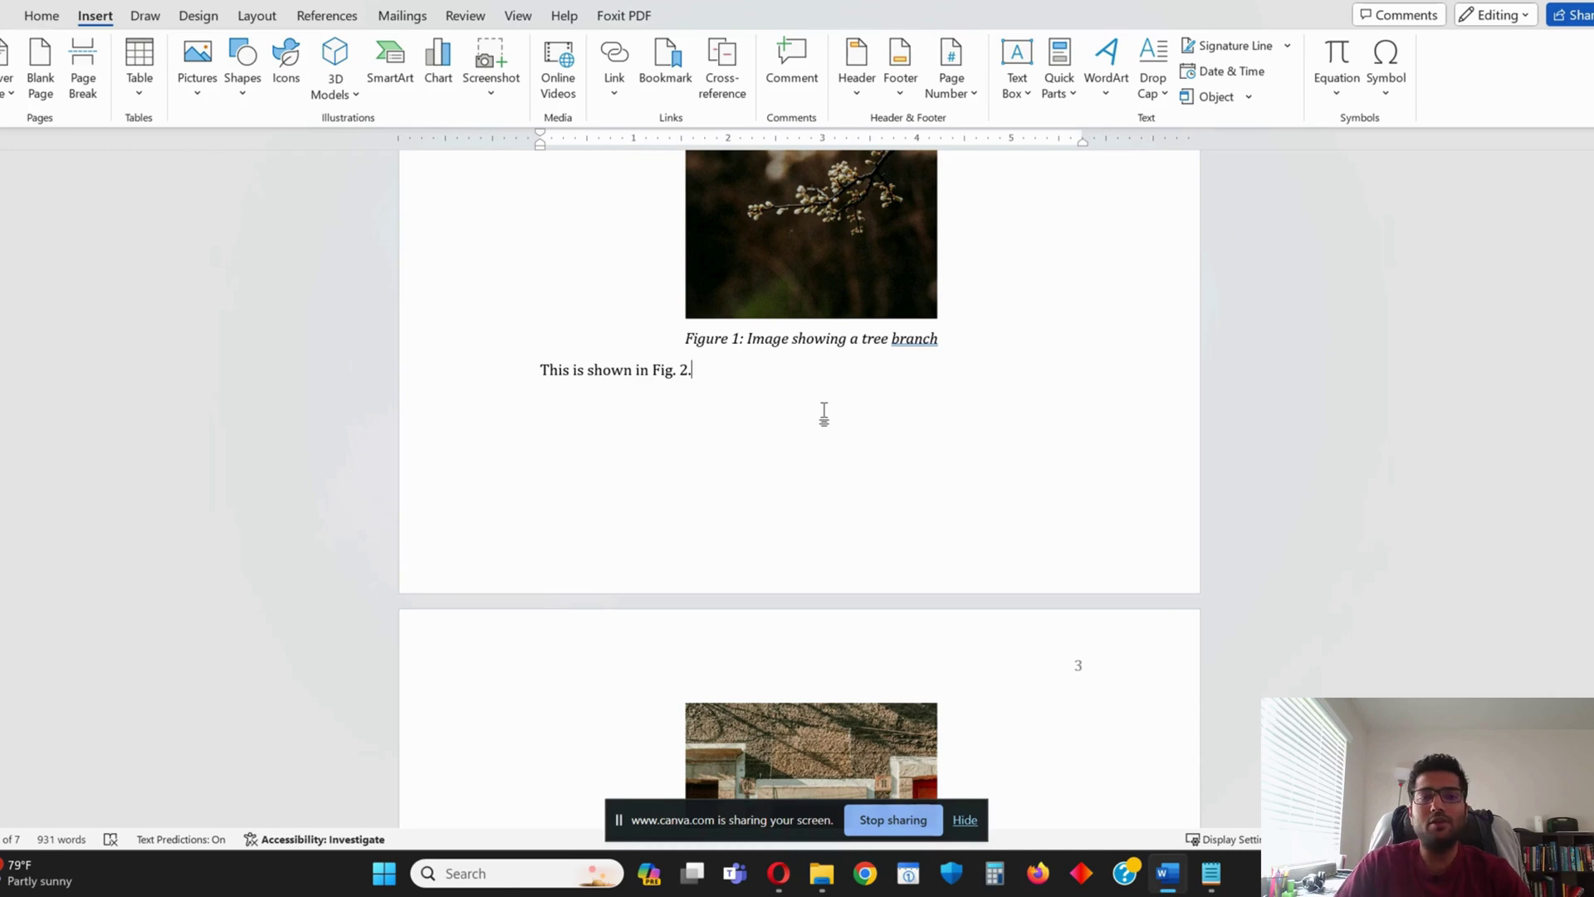
Undo the figure move and the "Fig." reference, restoring the placeholder "xx" after "This is shown in" above the door picture
{"action": "key", "text": "ctrl+z"}
{"action": "key", "text": "ctrl+z"}
{"action": "key", "text": "ctrl+z"}
{"action": "key", "text": "ctrl+z"}
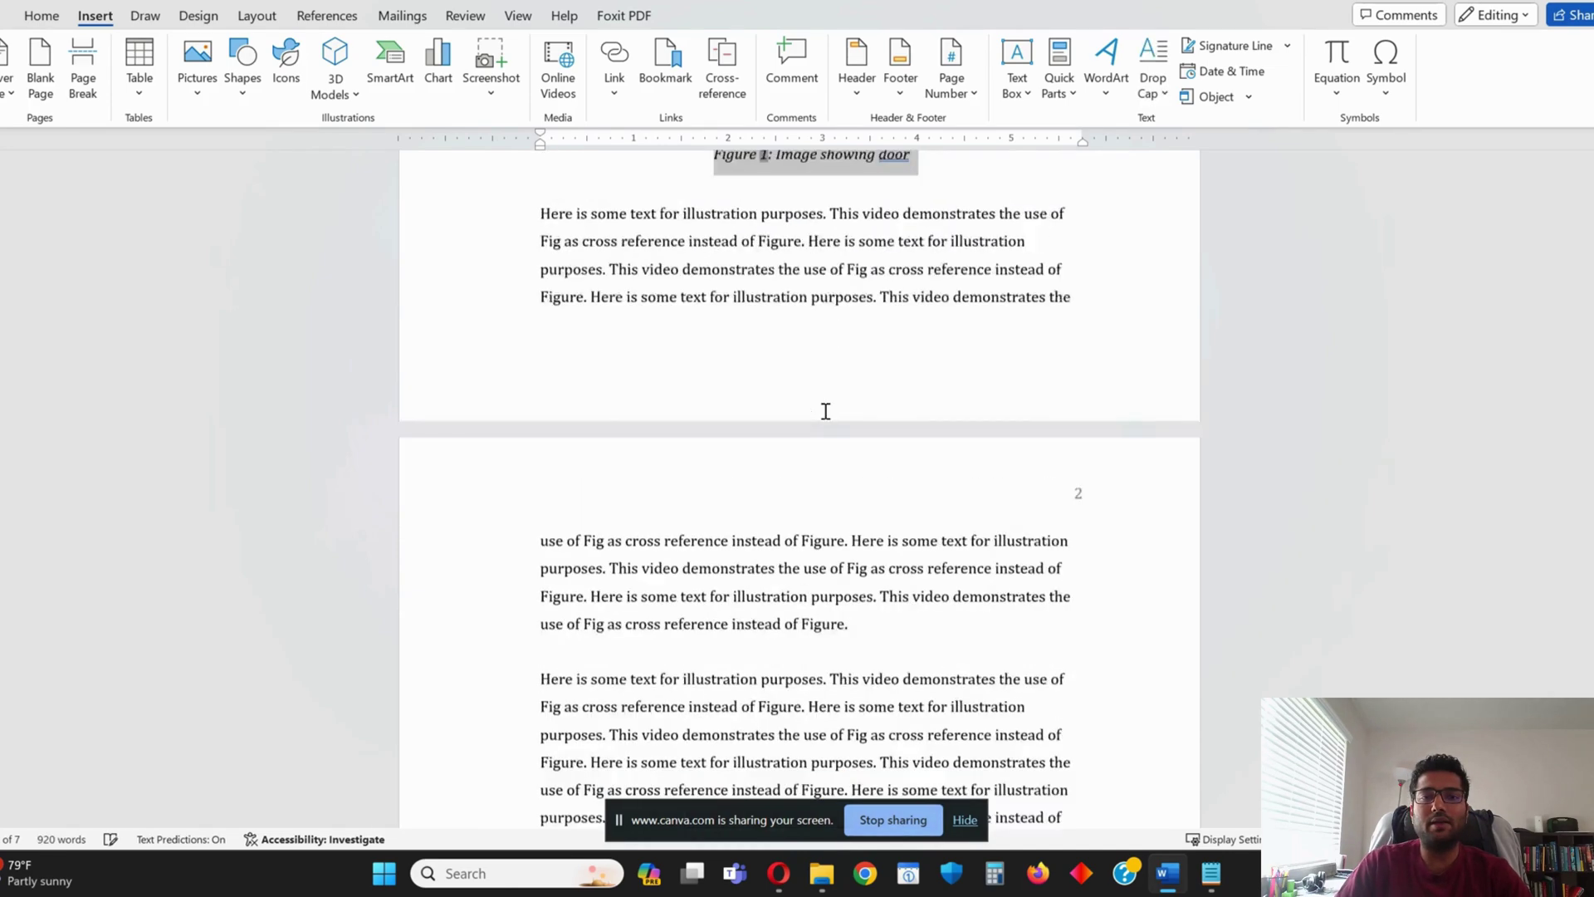
{"action": "key", "text": "ctrl+z"}
{"action": "key", "text": "ctrl+z"}
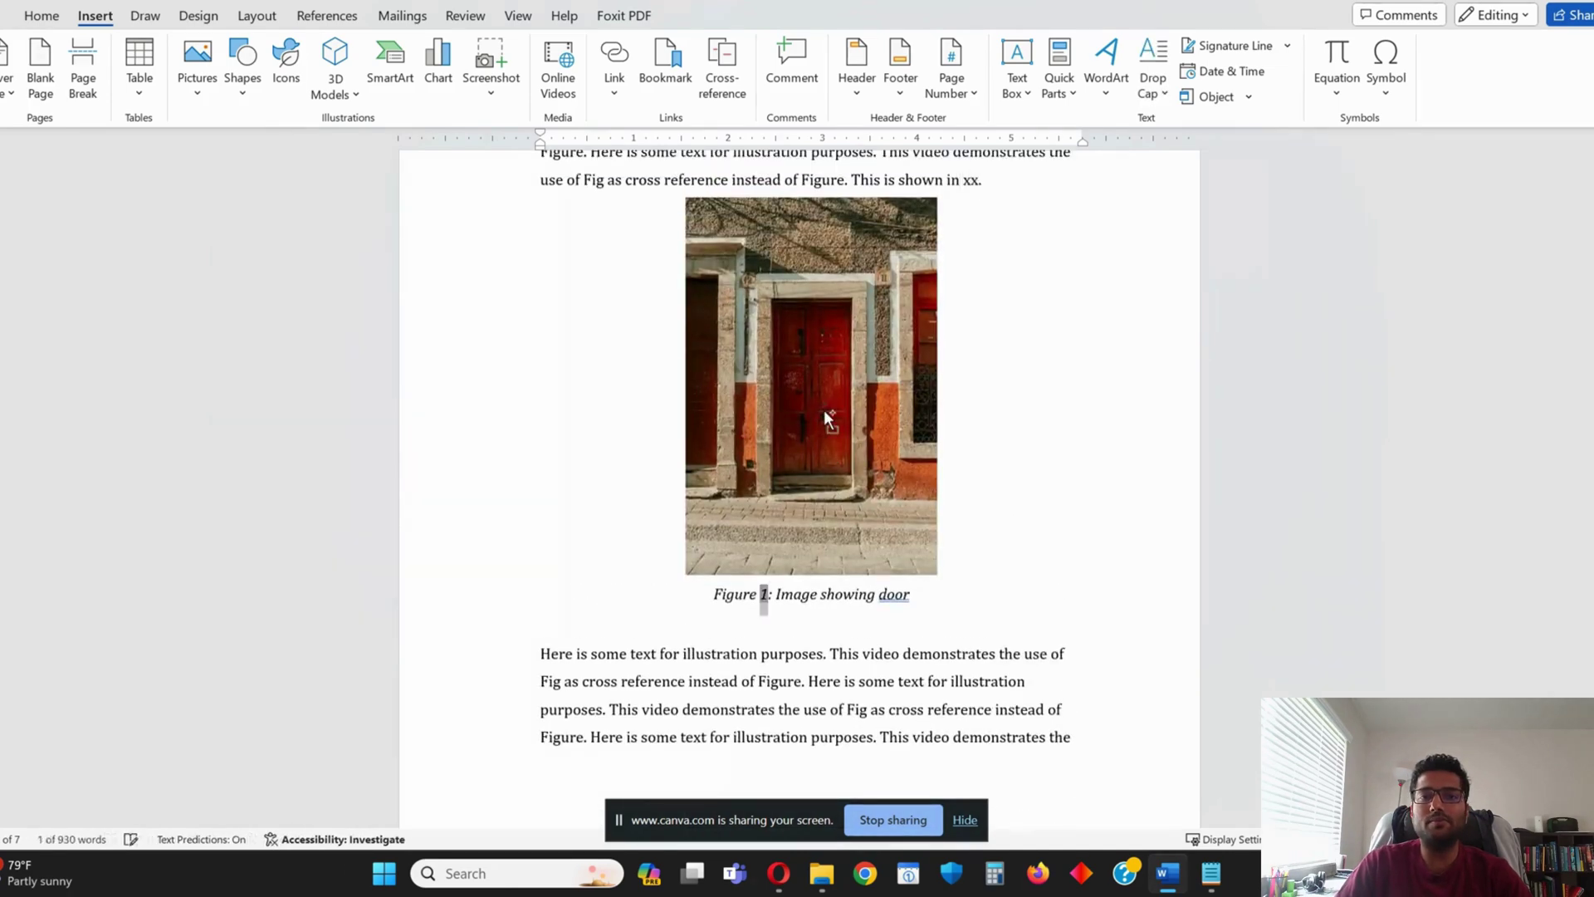
{"action": "key", "text": "ctrl+z"}
{"action": "key", "text": "ctrl+z"}
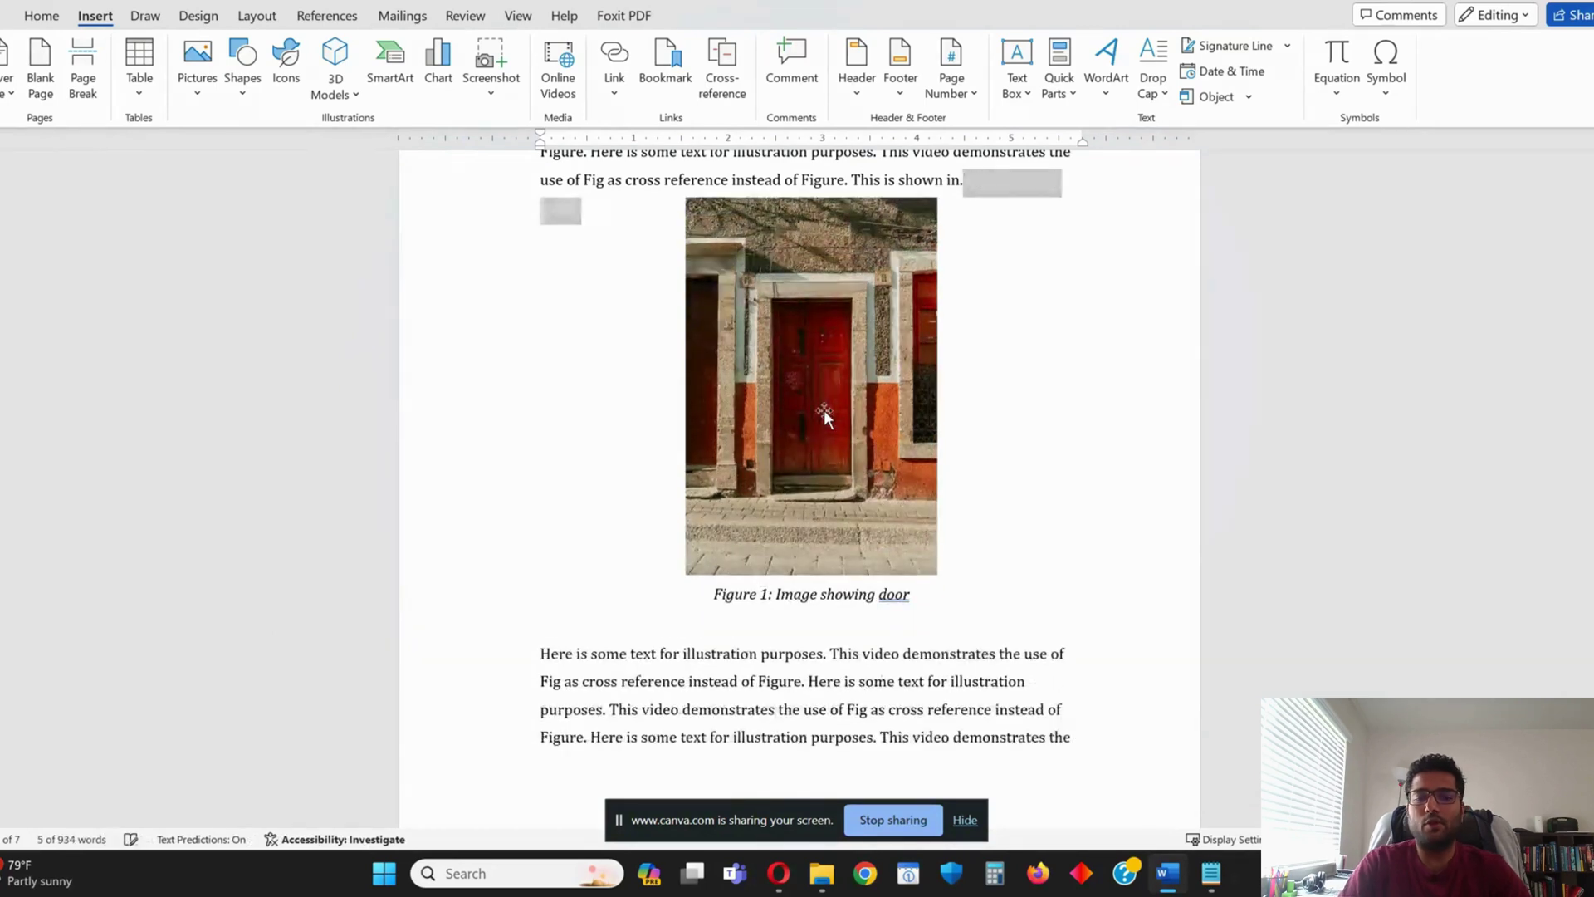
{"action": "type", "text": "xx"}
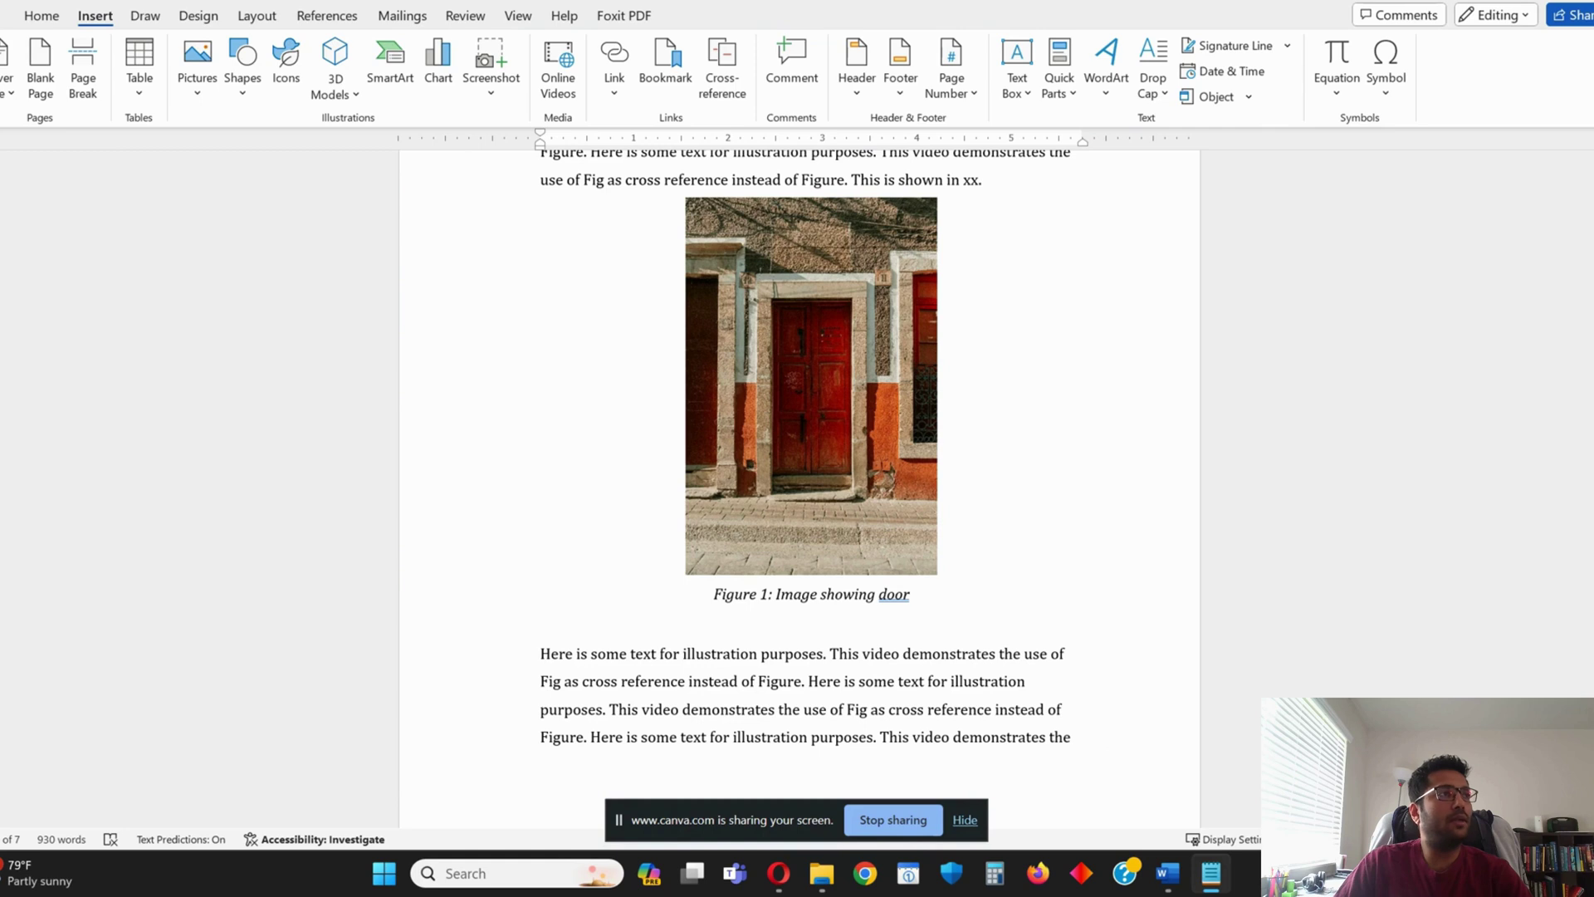
Switch to the Notepad file "Cross Referencing as Fig.txt" and examine its field switches, selecting "\# 0 \h"
{"action": "left_click", "coordinate": [1211, 872]}
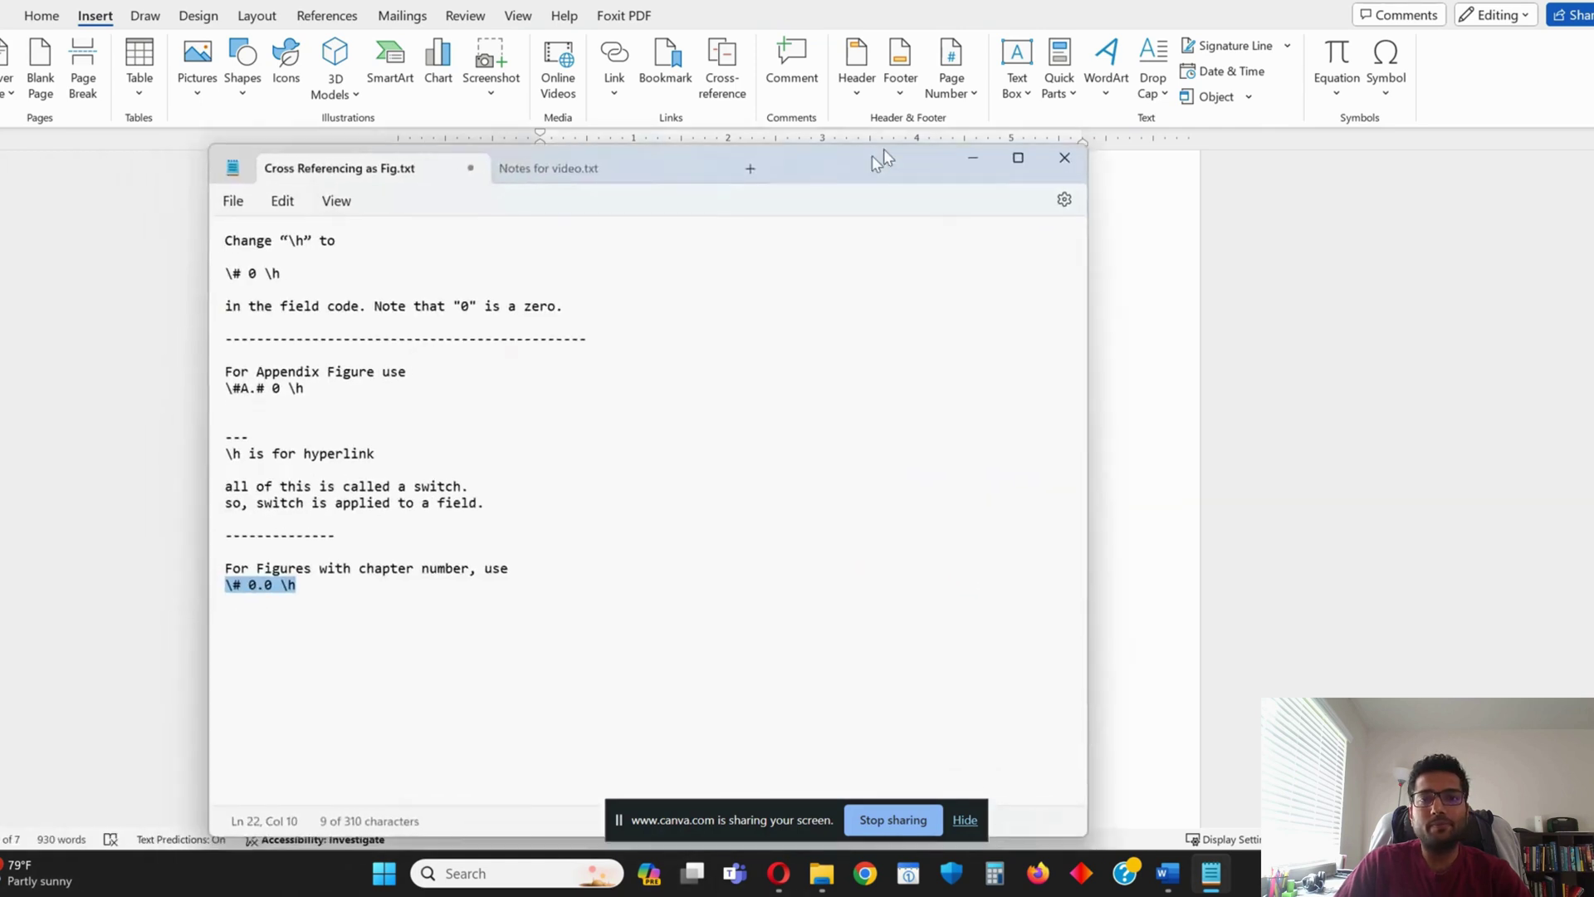
{"action": "left_click_drag", "start_coordinate": [872, 156], "coordinate": [1061, 93]}
{"action": "left_click", "coordinate": [676, 540]}
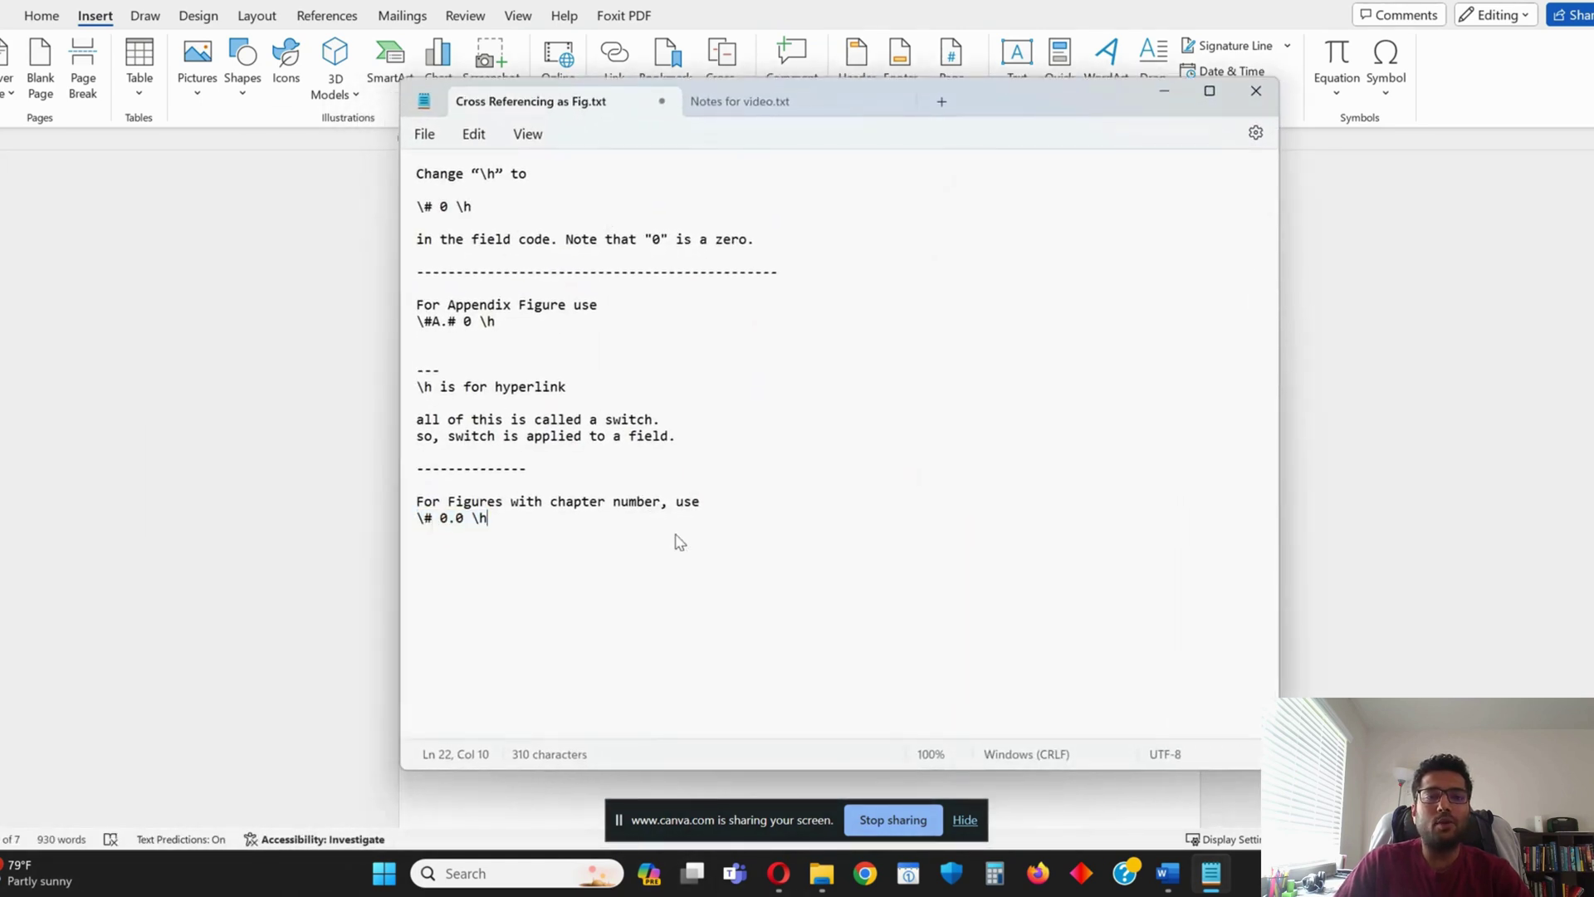
{"action": "left_click", "coordinate": [493, 206]}
{"action": "left_click_drag", "start_coordinate": [487, 210], "coordinate": [413, 208]}
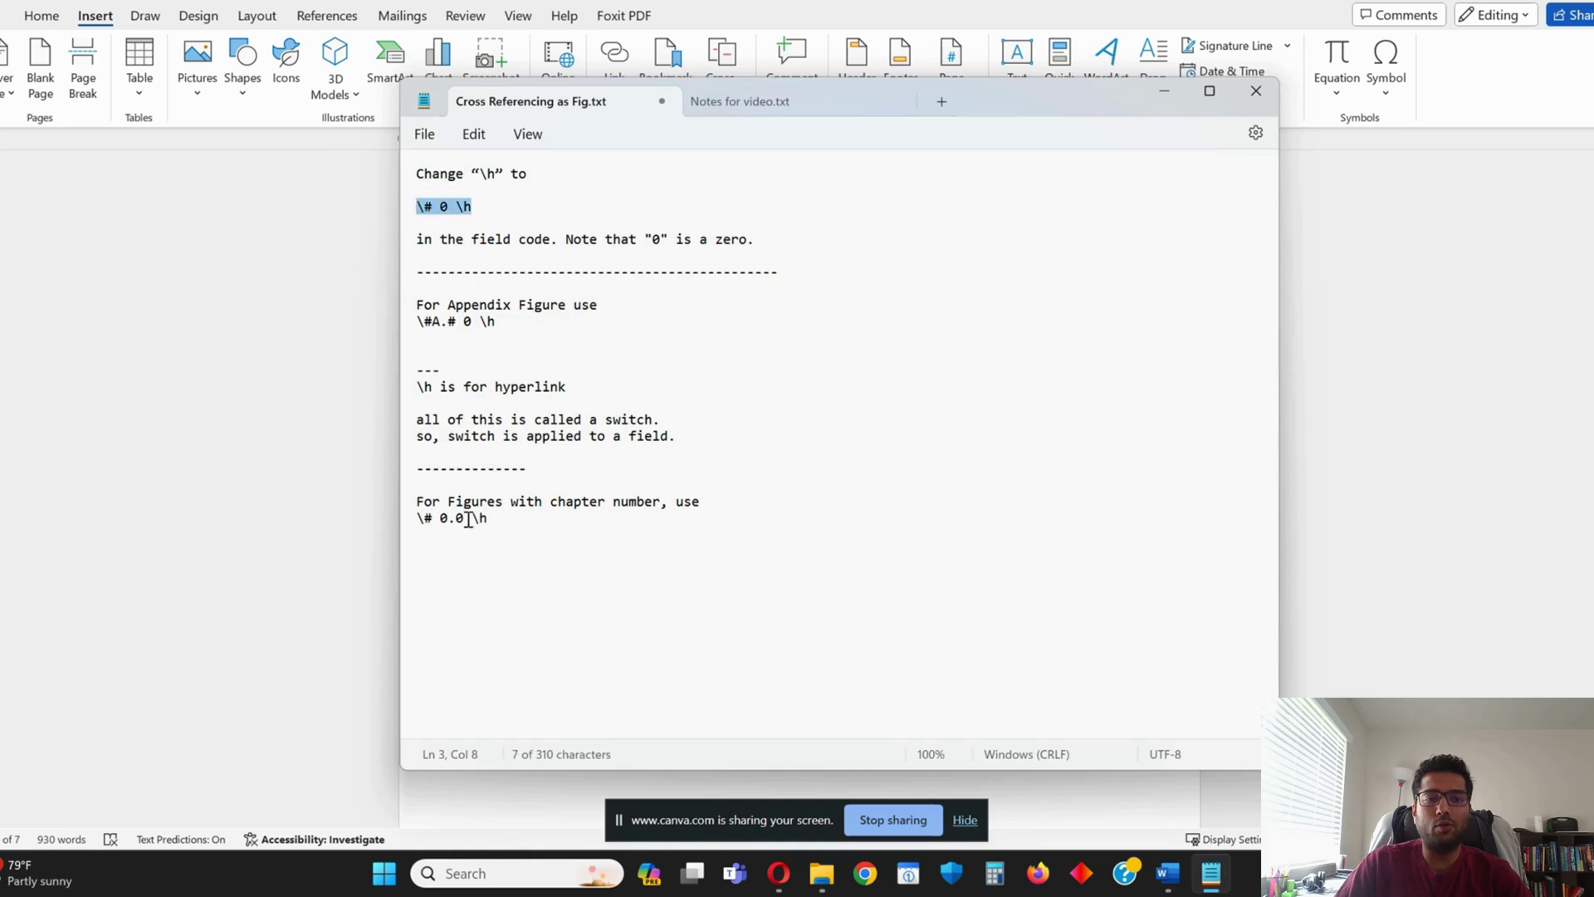
{"action": "left_click", "coordinate": [483, 239]}
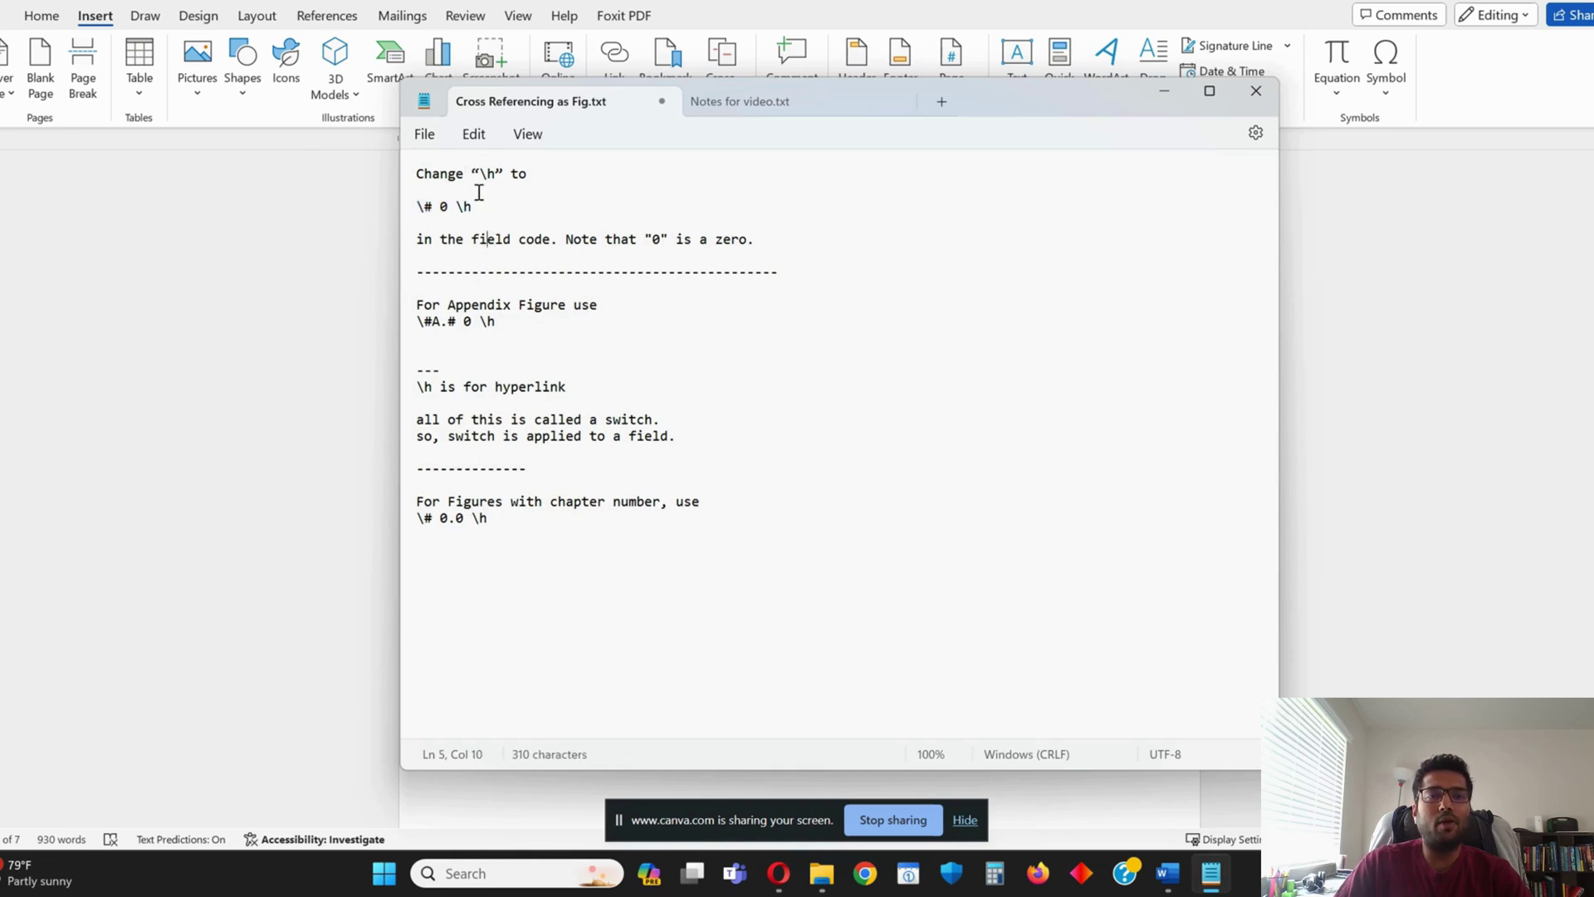
{"action": "left_click_drag", "start_coordinate": [594, 520], "coordinate": [630, 271]}
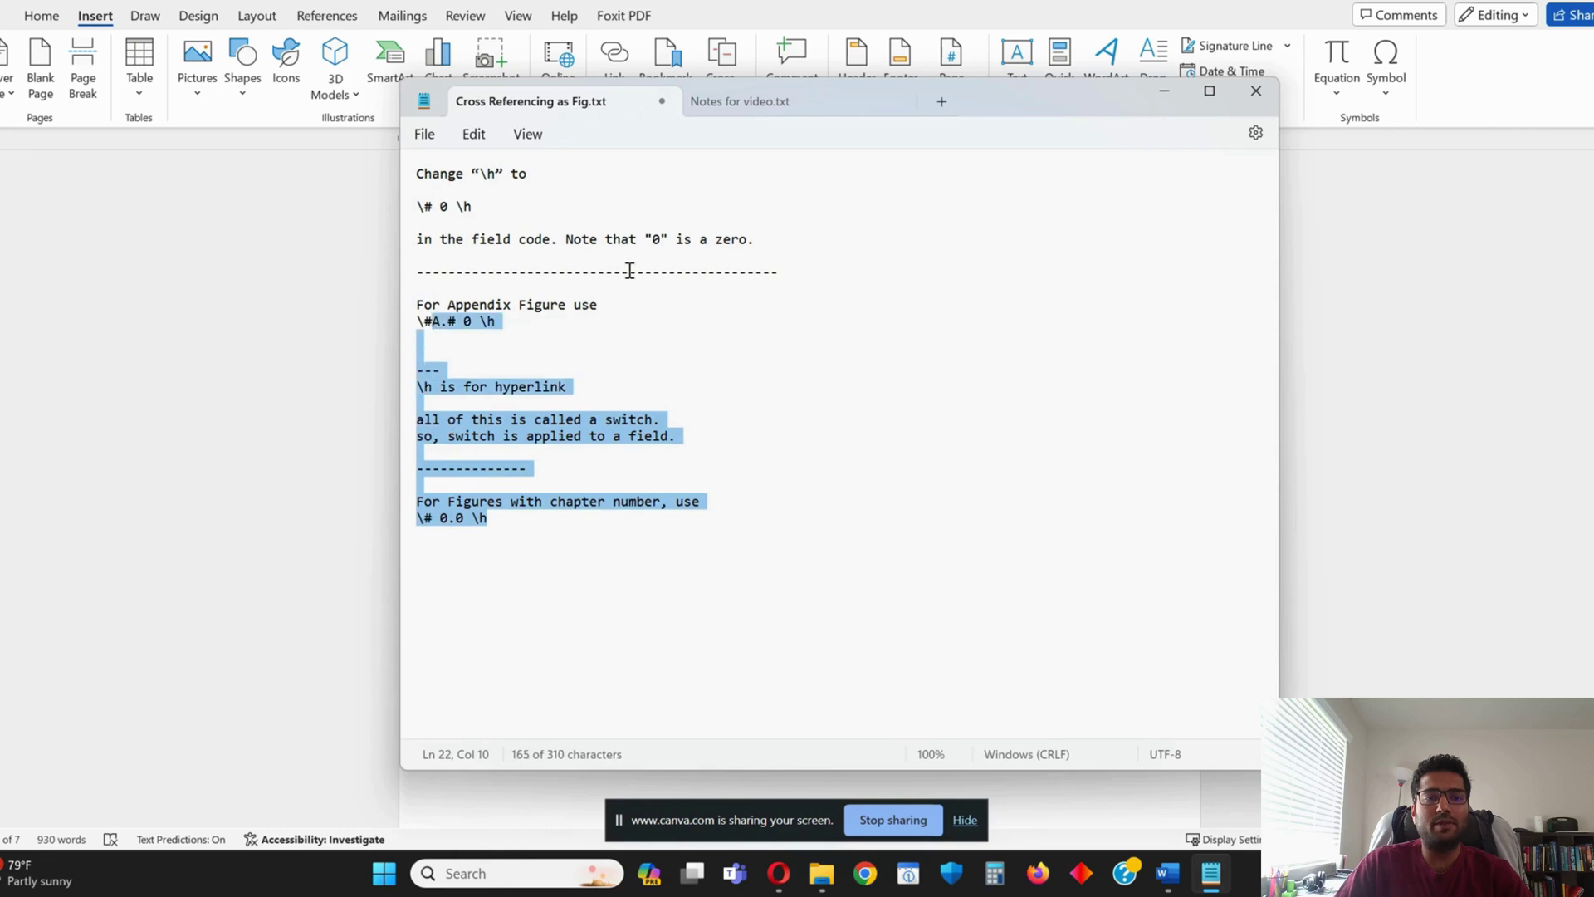
{"action": "left_click", "coordinate": [630, 271]}
{"action": "left_click_drag", "start_coordinate": [475, 209], "coordinate": [420, 218]}
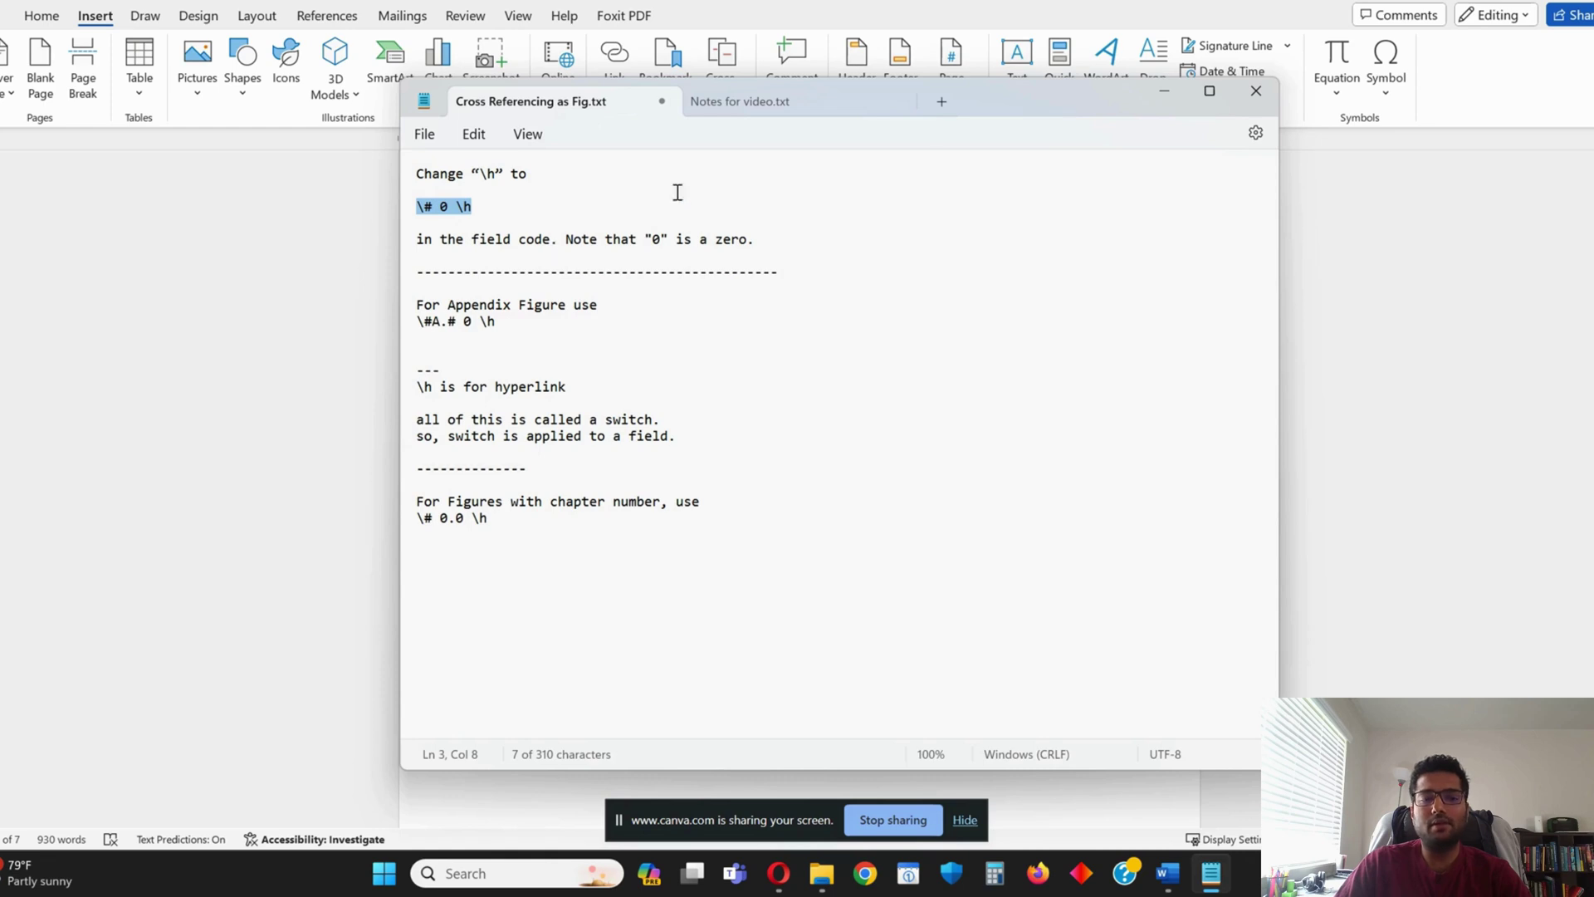
{"action": "left_click", "coordinate": [1161, 97]}
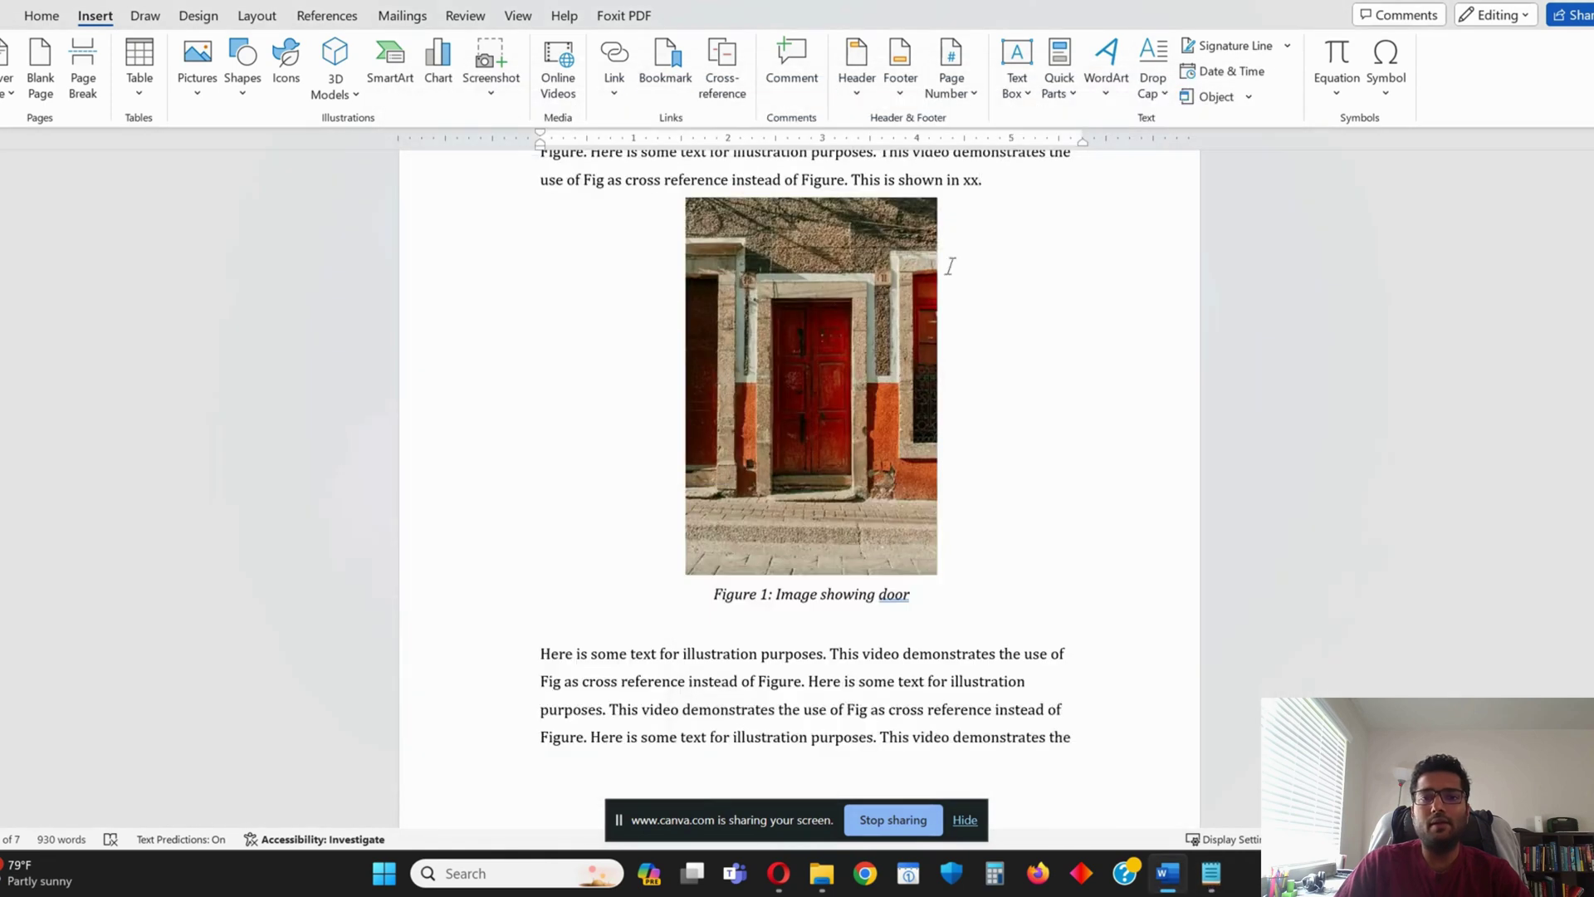
Replace the placeholder "xx" with a hyperlinked cross-reference to the door figure's caption, using only label and number
{"action": "scroll", "coordinate": [979, 277], "scroll_direction": "up", "scroll_amount": 1}
{"action": "key", "text": "ctrl+shift+Left"}
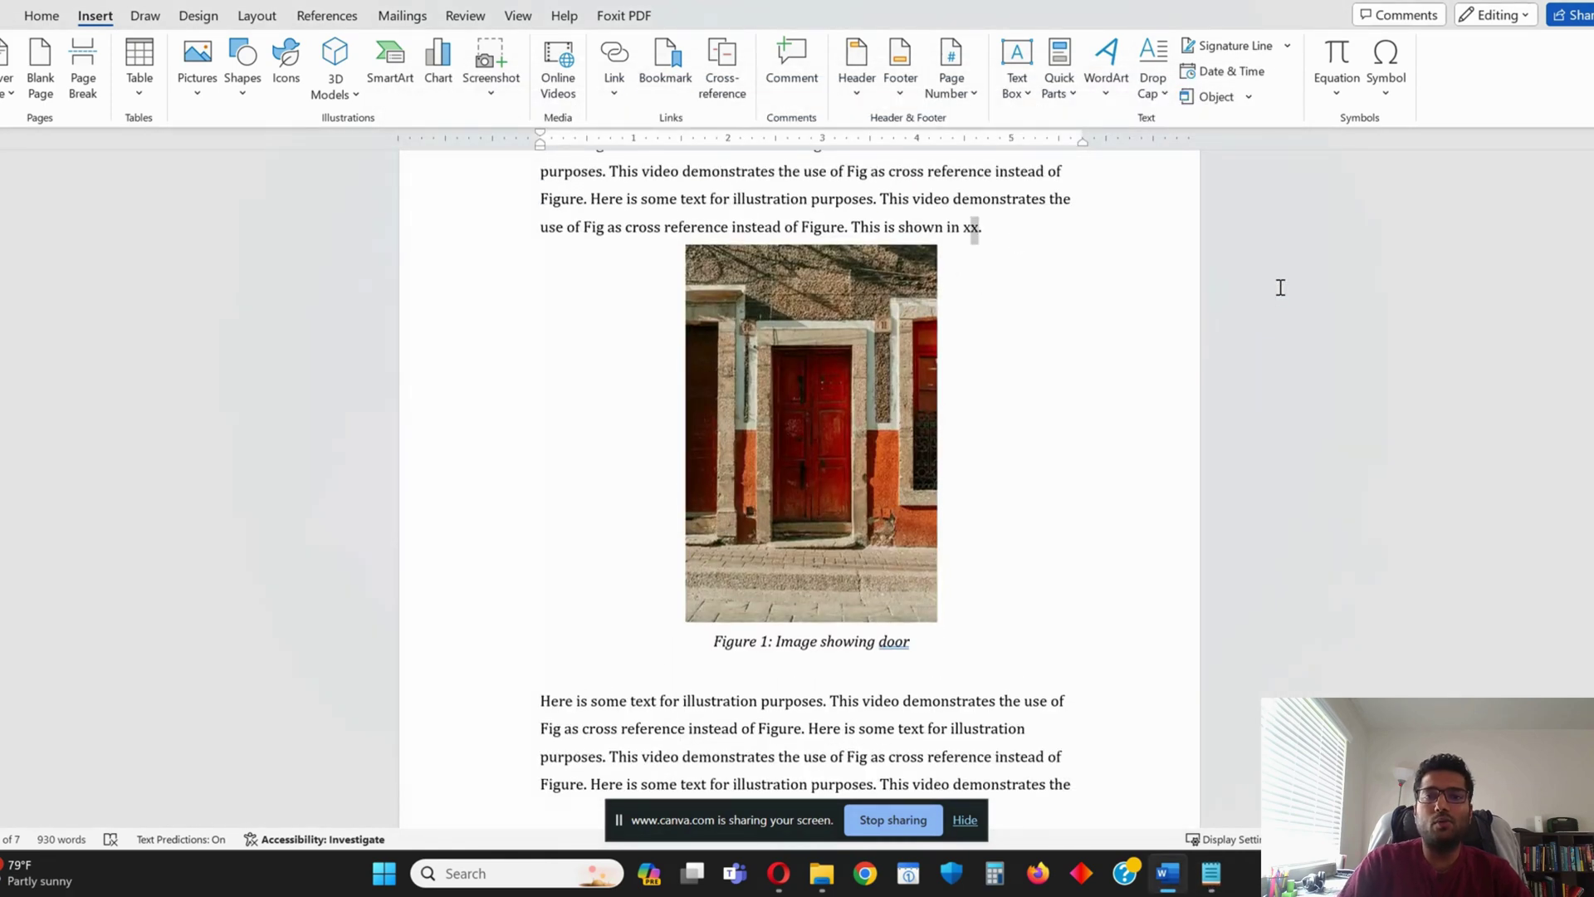
{"action": "left_click", "coordinate": [327, 16]}
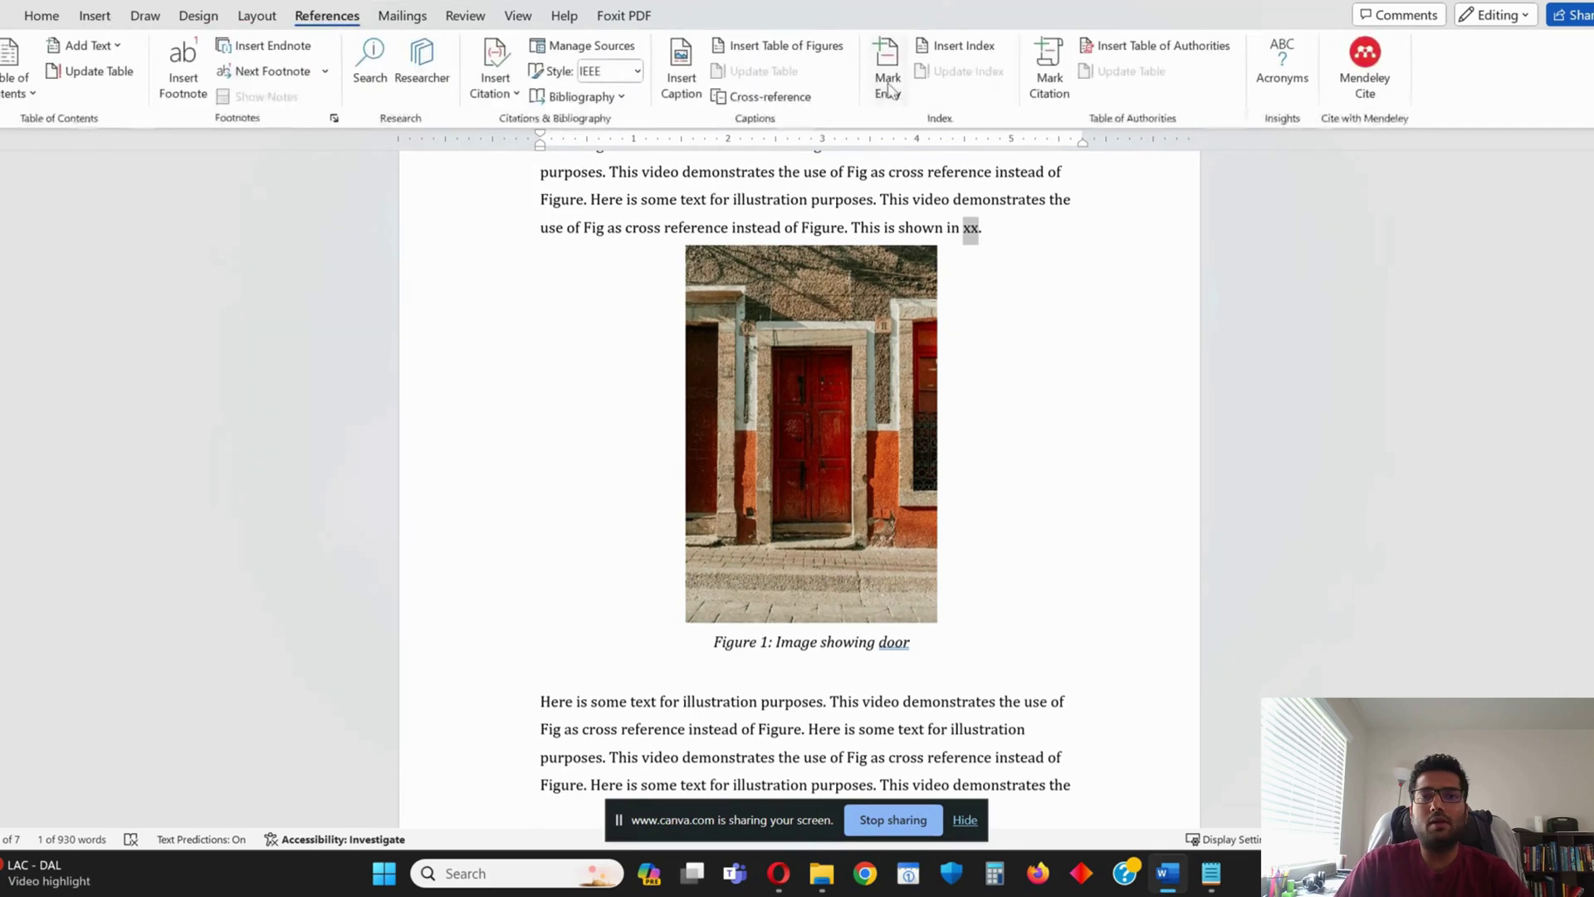
{"action": "left_click", "coordinate": [743, 96]}
{"action": "left_click", "coordinate": [689, 305]}
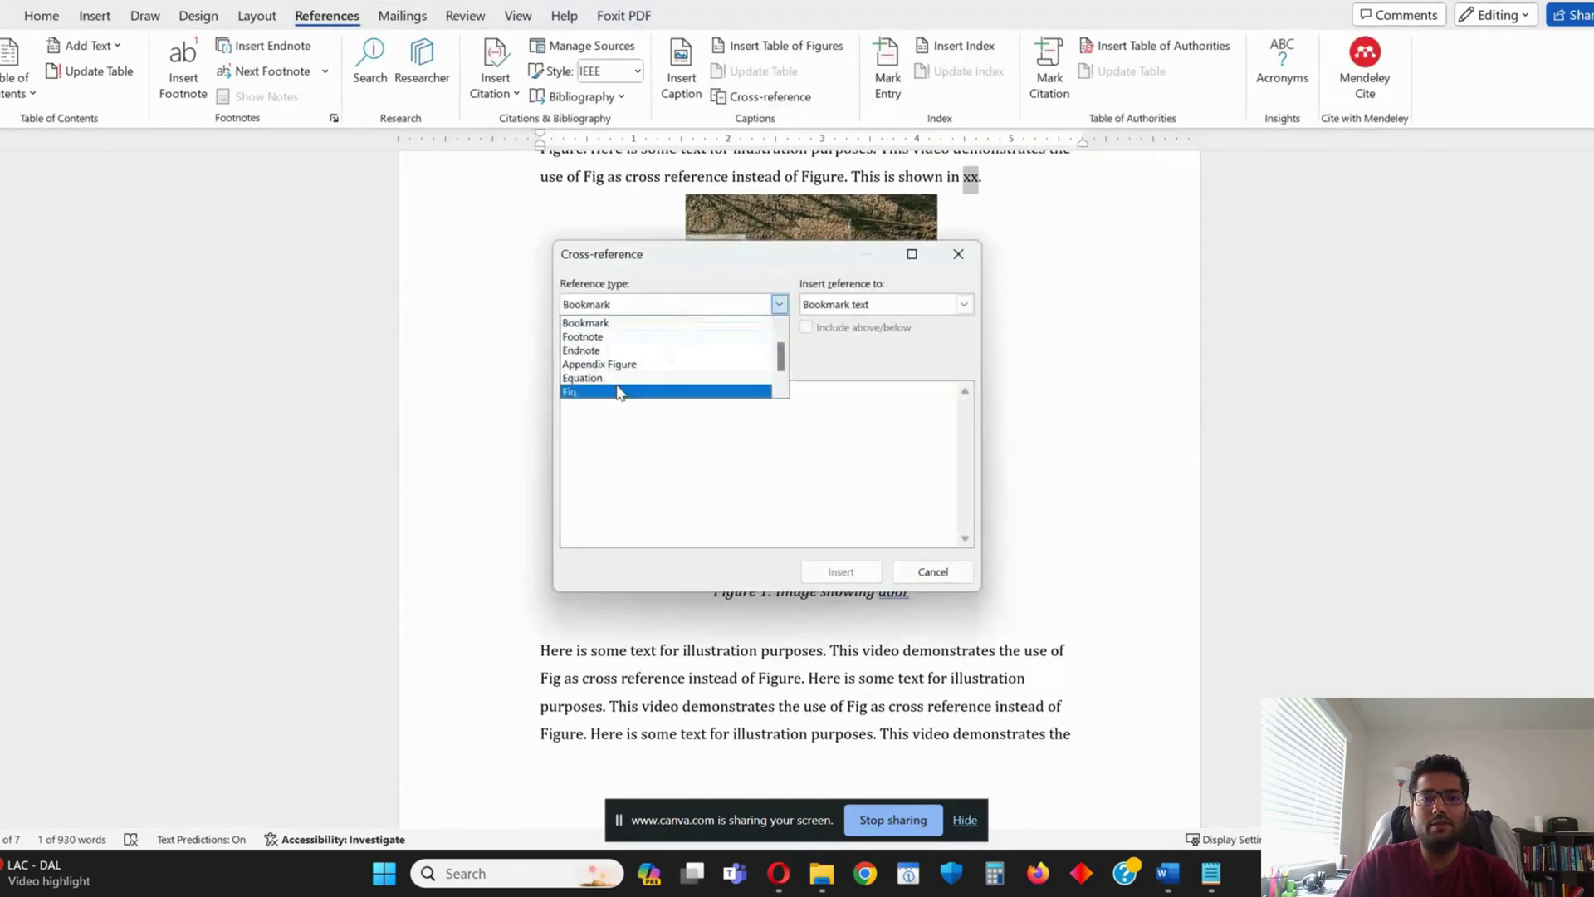
{"action": "scroll", "coordinate": [594, 371], "scroll_direction": "down", "scroll_amount": 1}
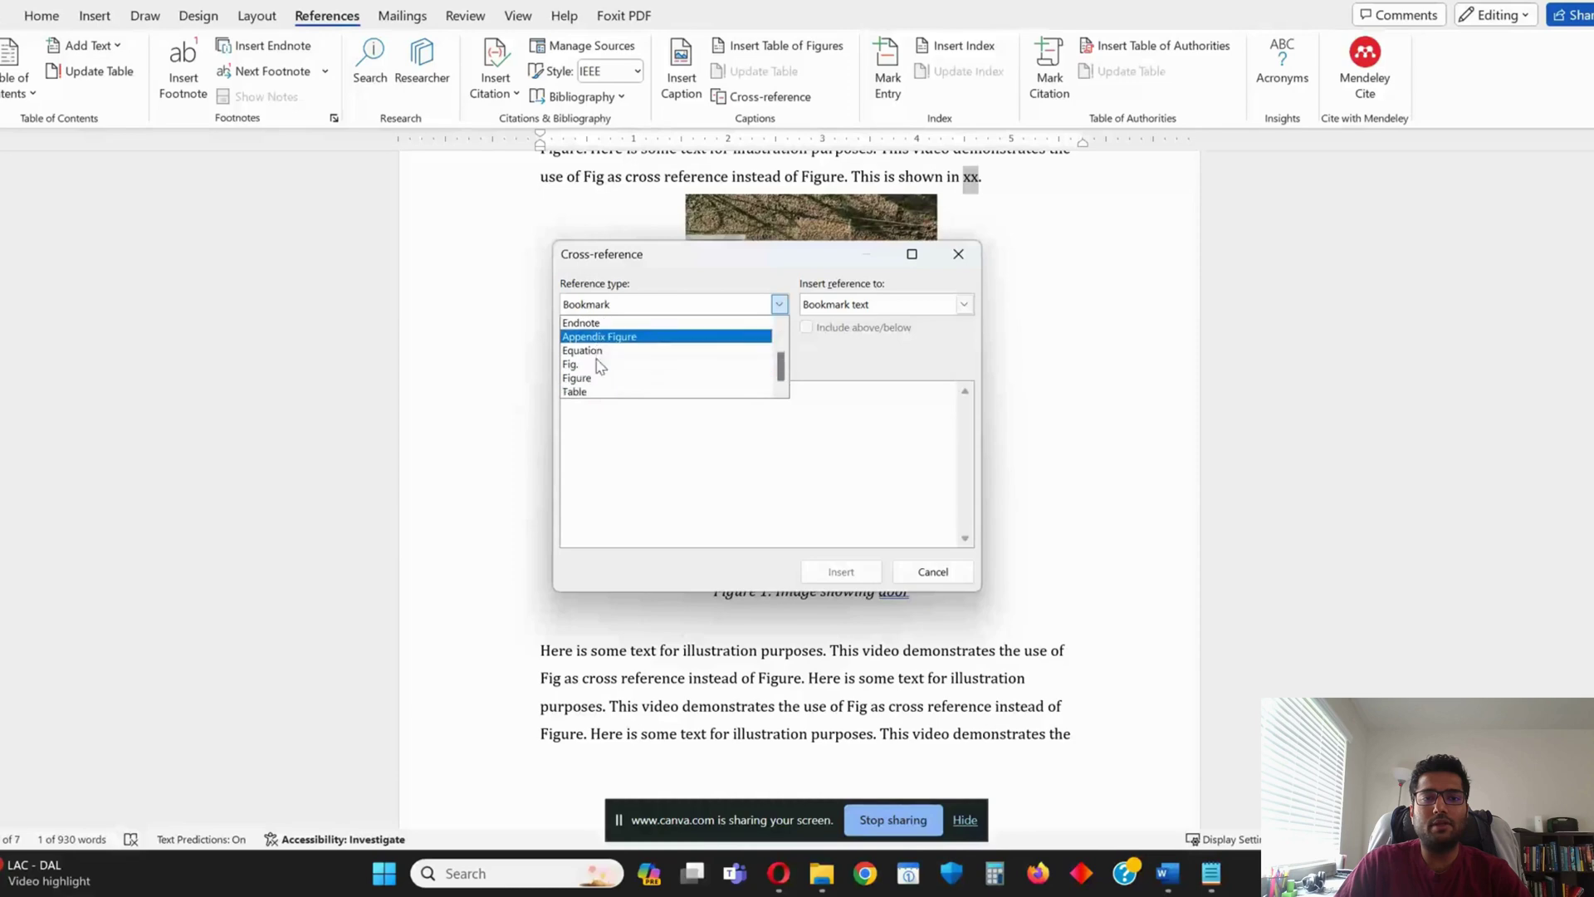
{"action": "left_click", "coordinate": [598, 364]}
{"action": "left_click", "coordinate": [916, 305]}
{"action": "left_click", "coordinate": [886, 337]}
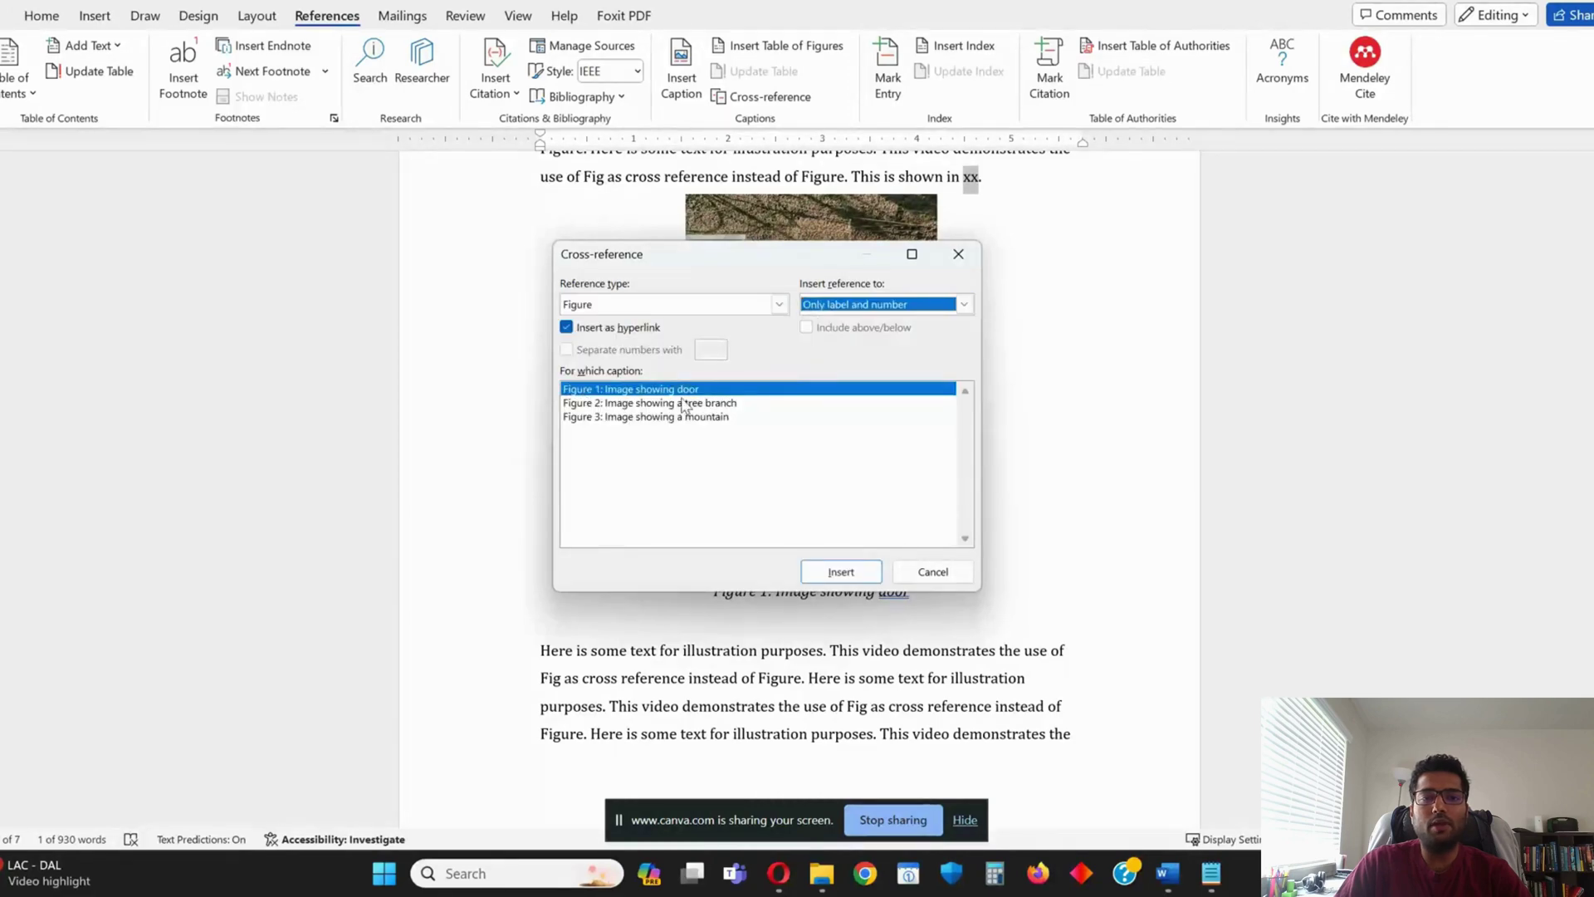
{"action": "left_click", "coordinate": [840, 572]}
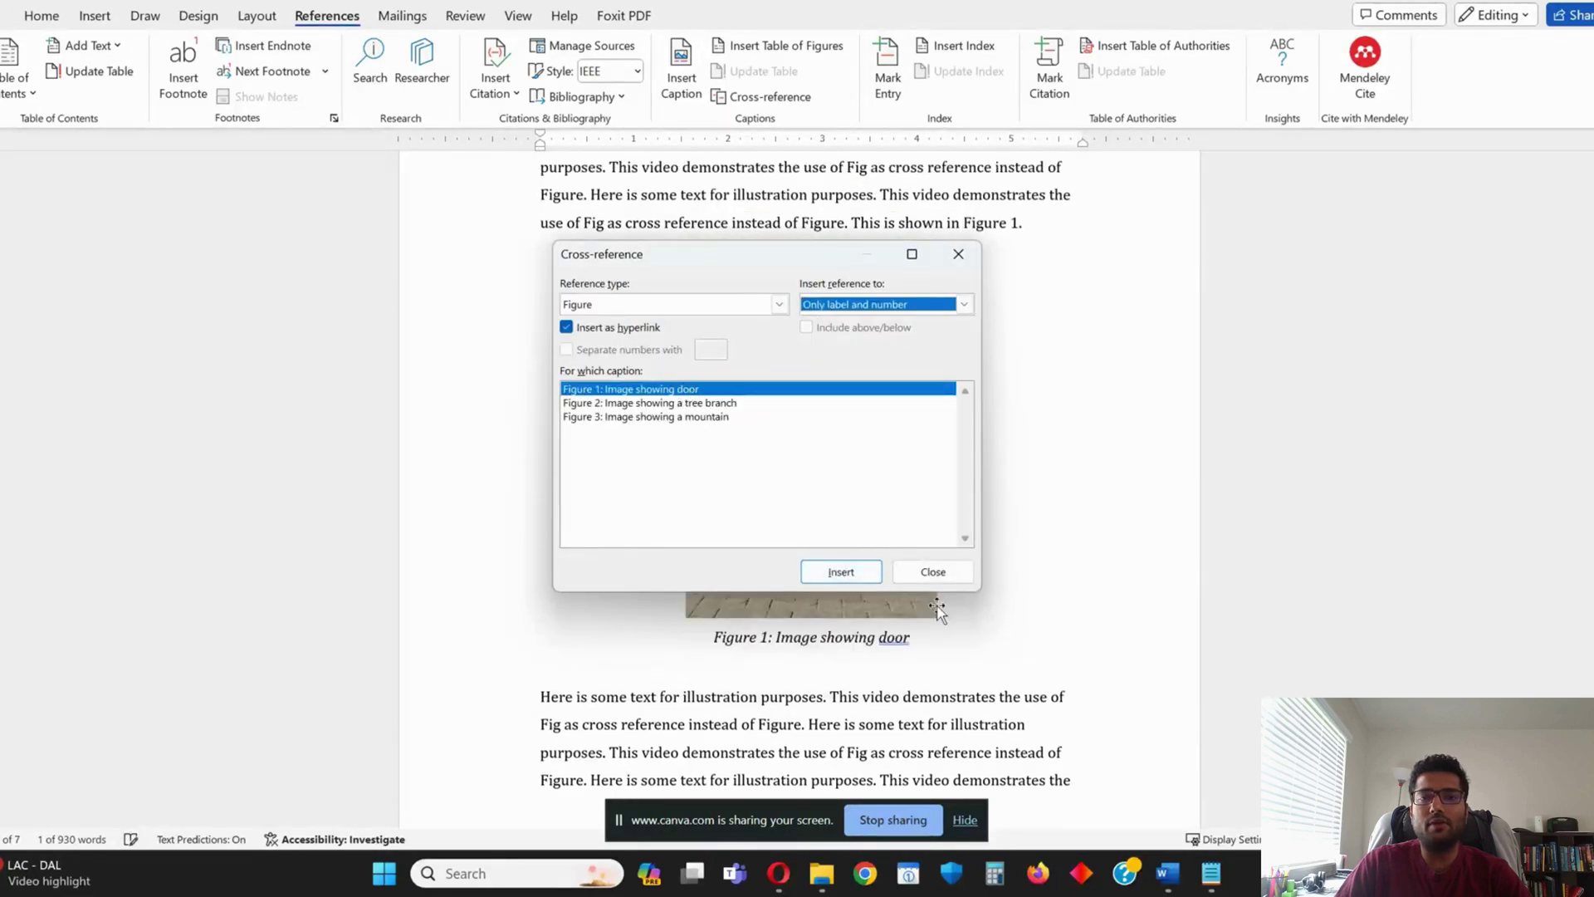
{"action": "left_click", "coordinate": [932, 571]}
Examine the field code behind the "Figure 1" reference in the sentence, and return to its normal display
{"action": "key", "text": "shift+Left"}
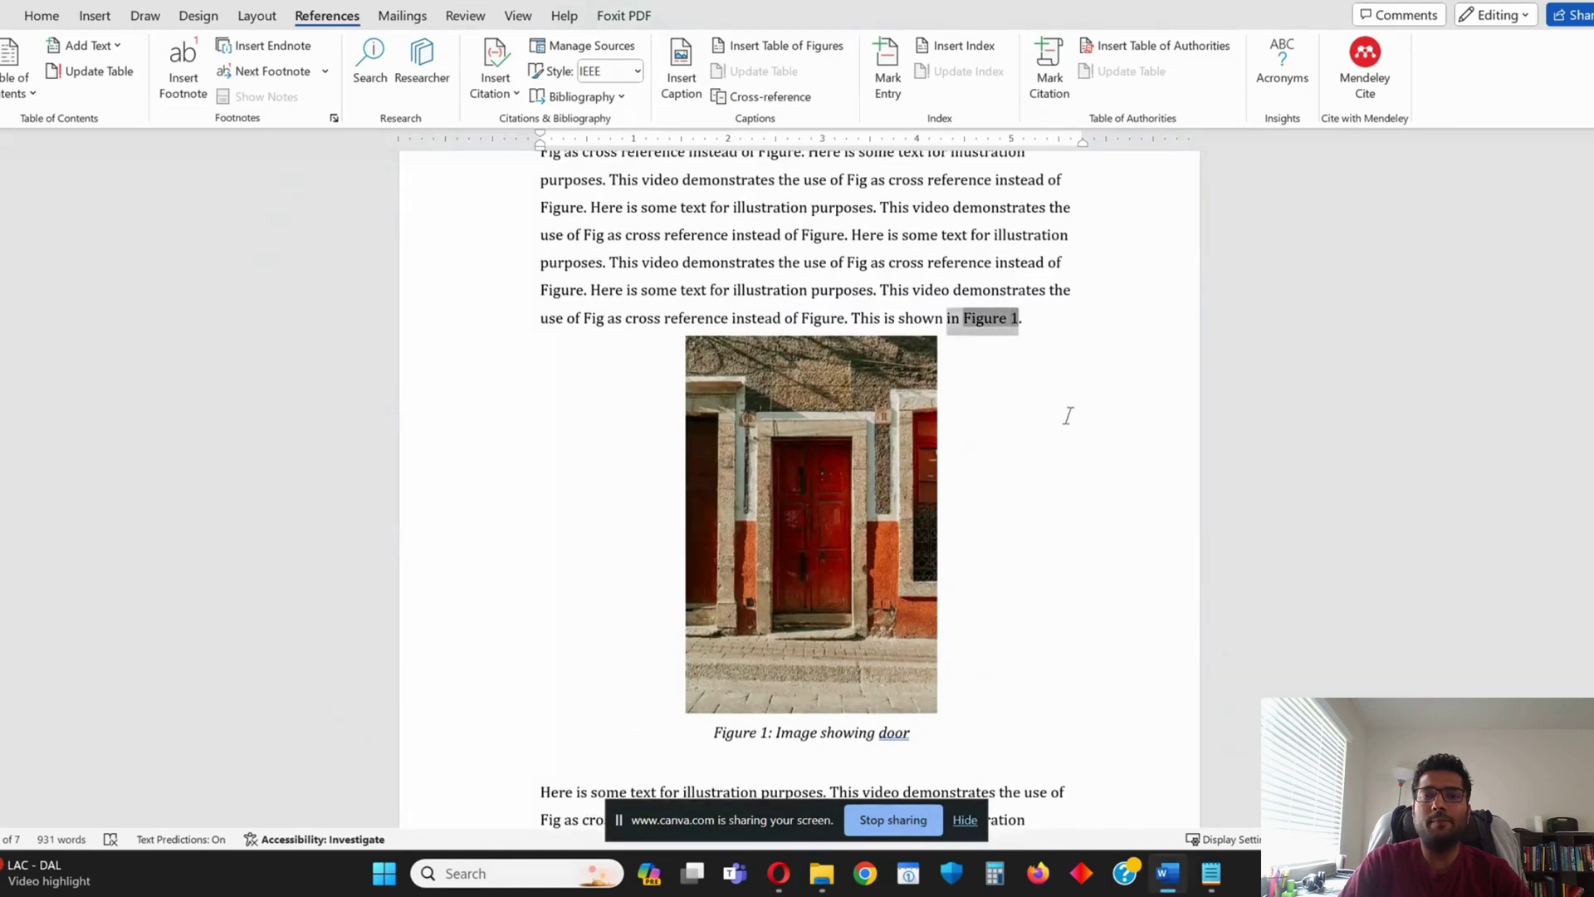
{"action": "right_click", "coordinate": [1002, 326]}
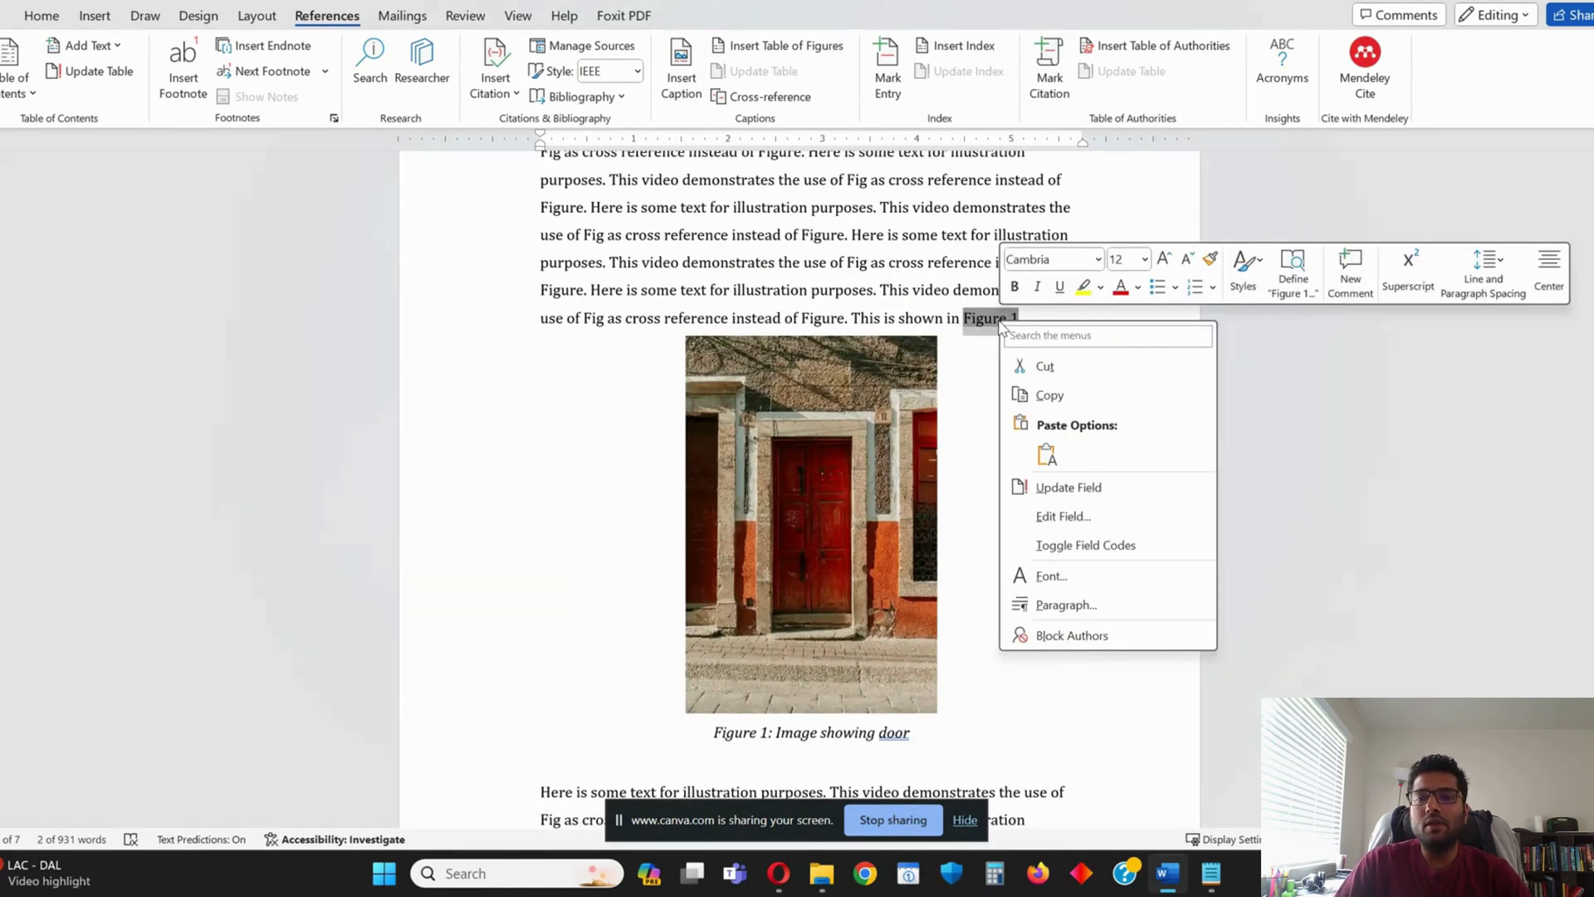
{"action": "left_click", "coordinate": [1084, 546]}
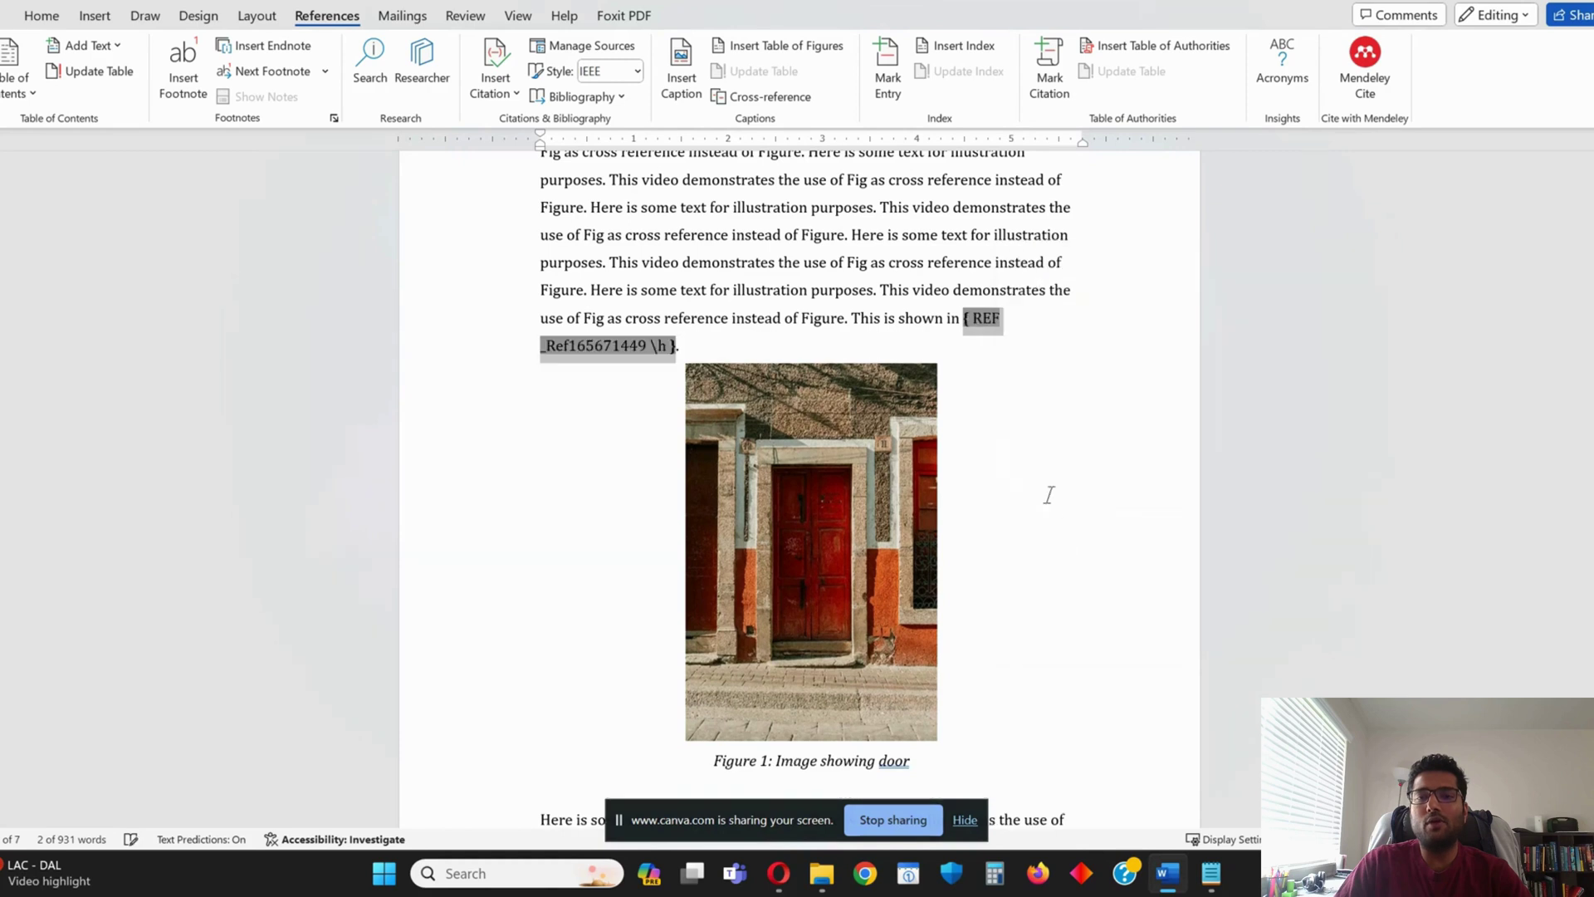
{"action": "right_click", "coordinate": [629, 347]}
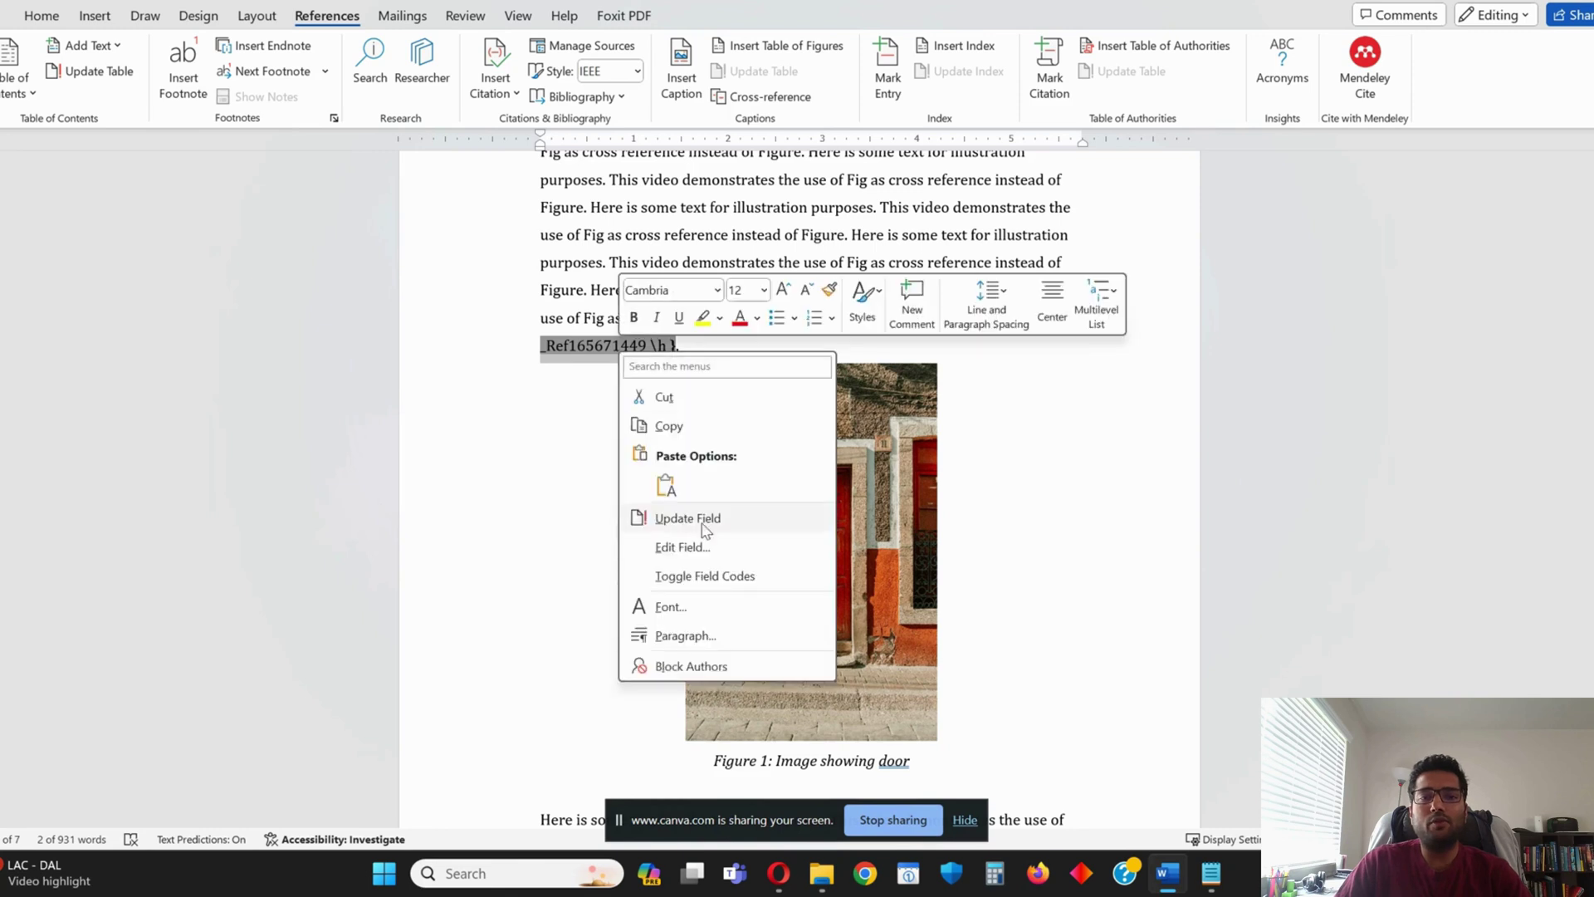
{"action": "left_click", "coordinate": [698, 574]}
{"action": "left_click", "coordinate": [1007, 410]}
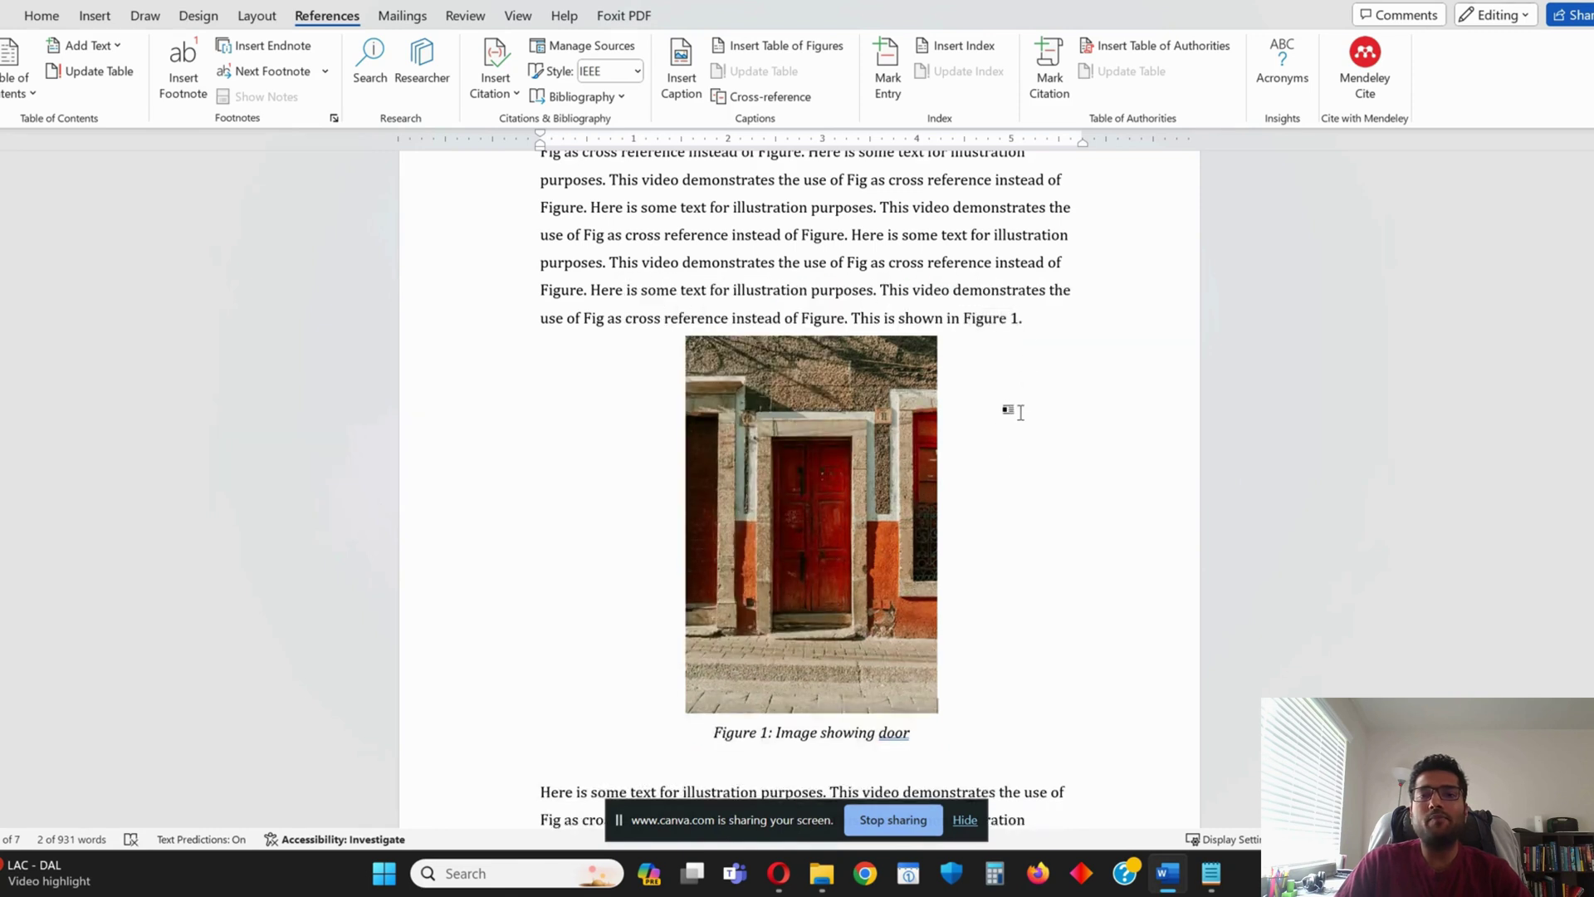
{"action": "left_click", "coordinate": [1001, 324]}
{"action": "left_click_drag", "start_coordinate": [1000, 324], "coordinate": [1012, 329]}
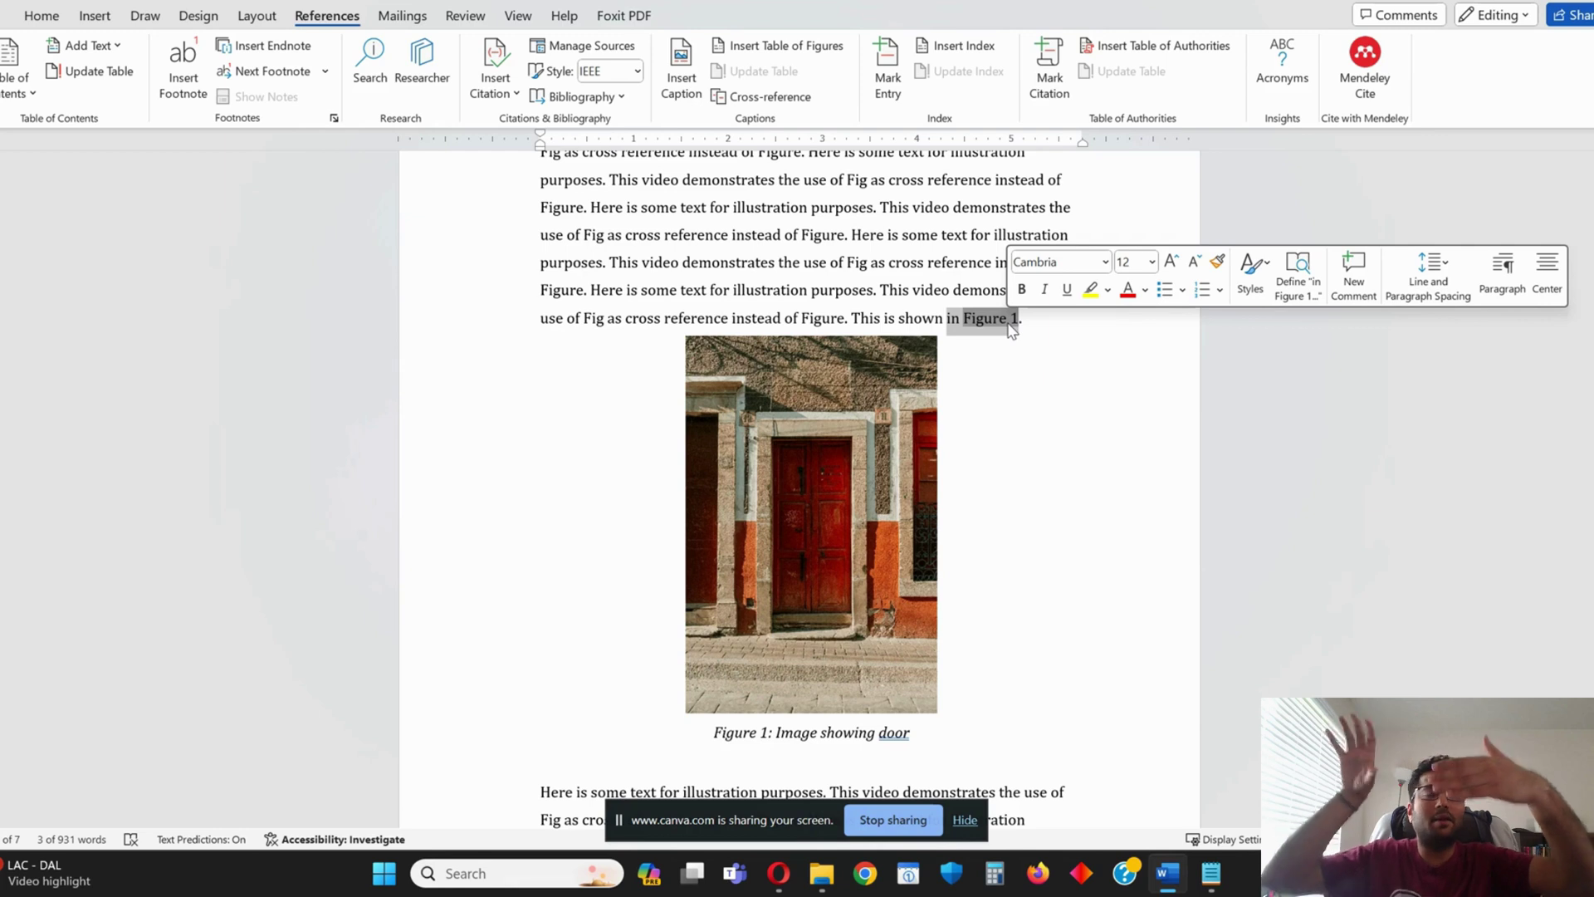
{"action": "left_click", "coordinate": [986, 320]}
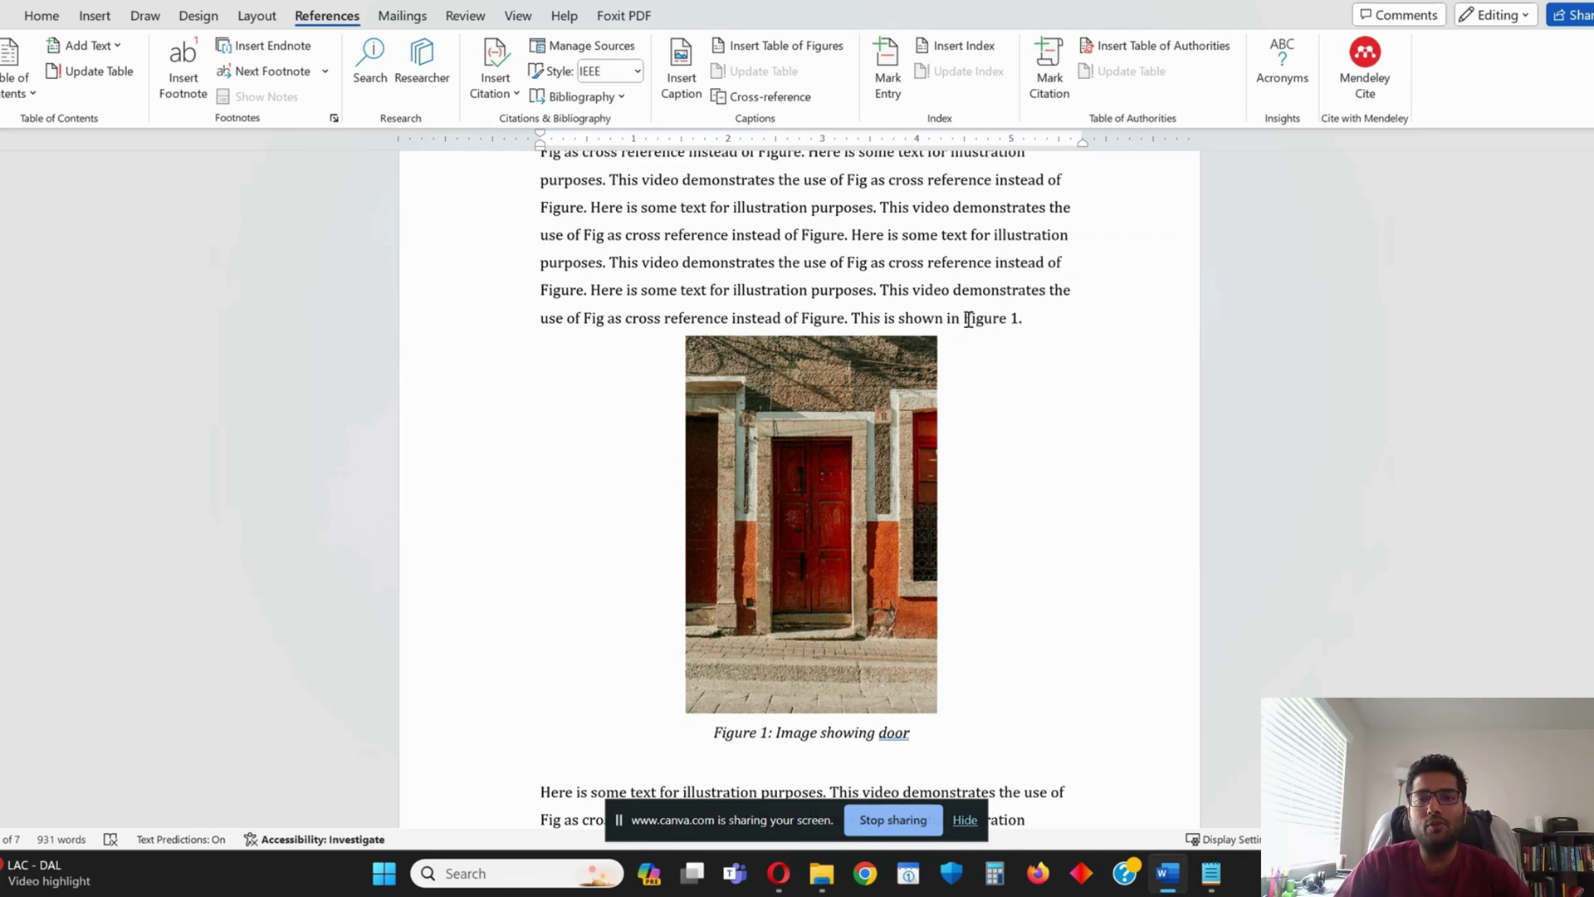
{"action": "left_click_drag", "start_coordinate": [965, 319], "coordinate": [1006, 324]}
{"action": "right_click", "coordinate": [989, 322]}
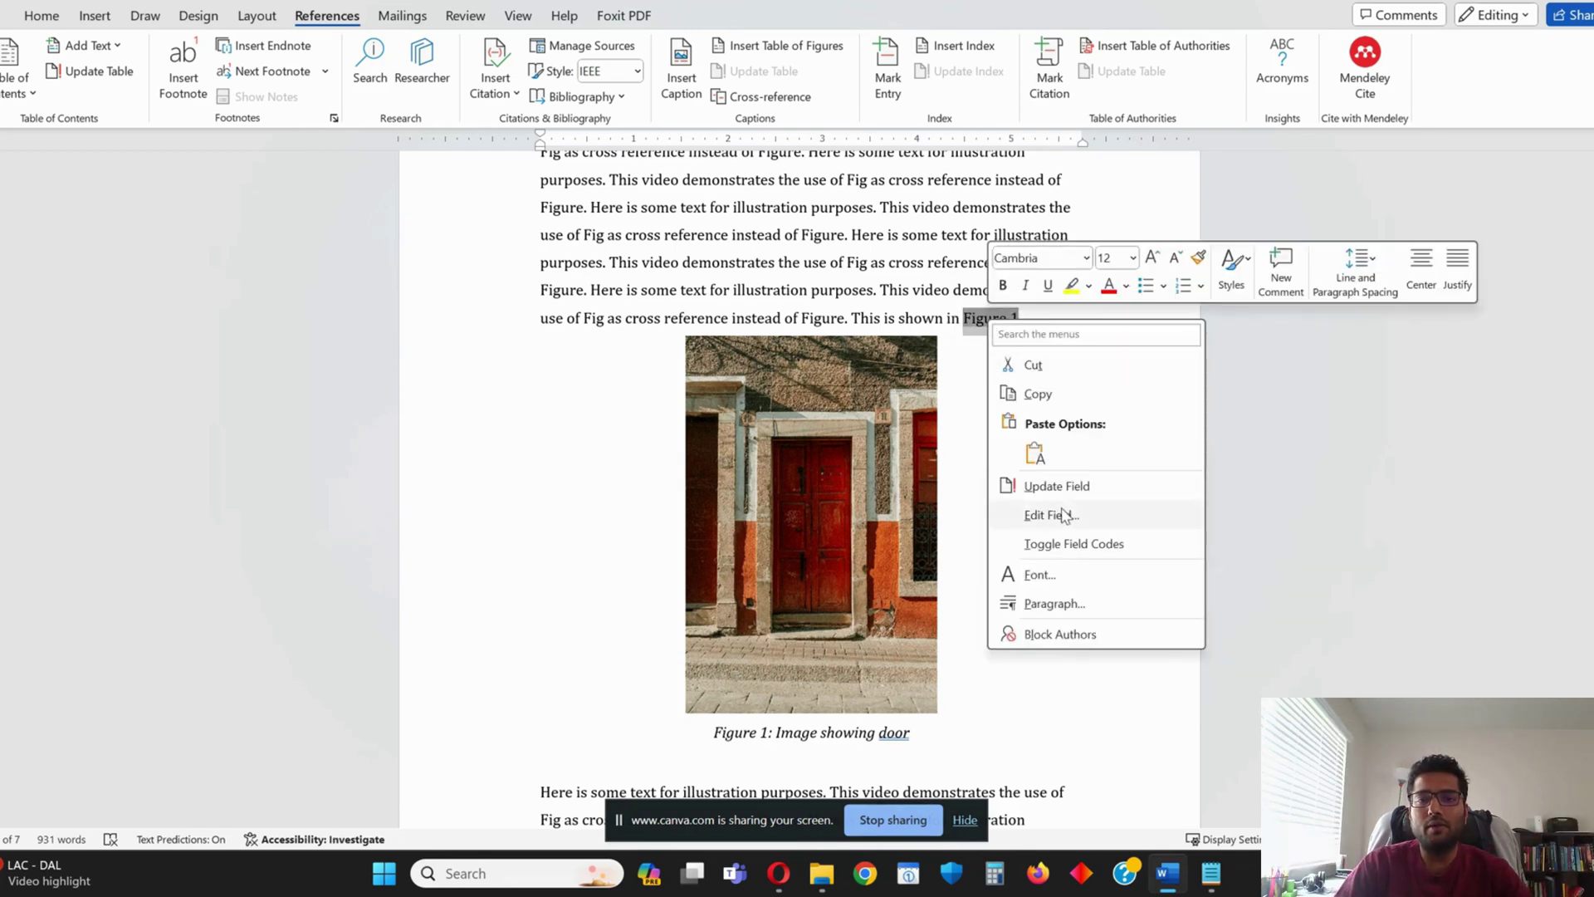
{"action": "left_click", "coordinate": [980, 326]}
{"action": "left_click", "coordinate": [1142, 364]}
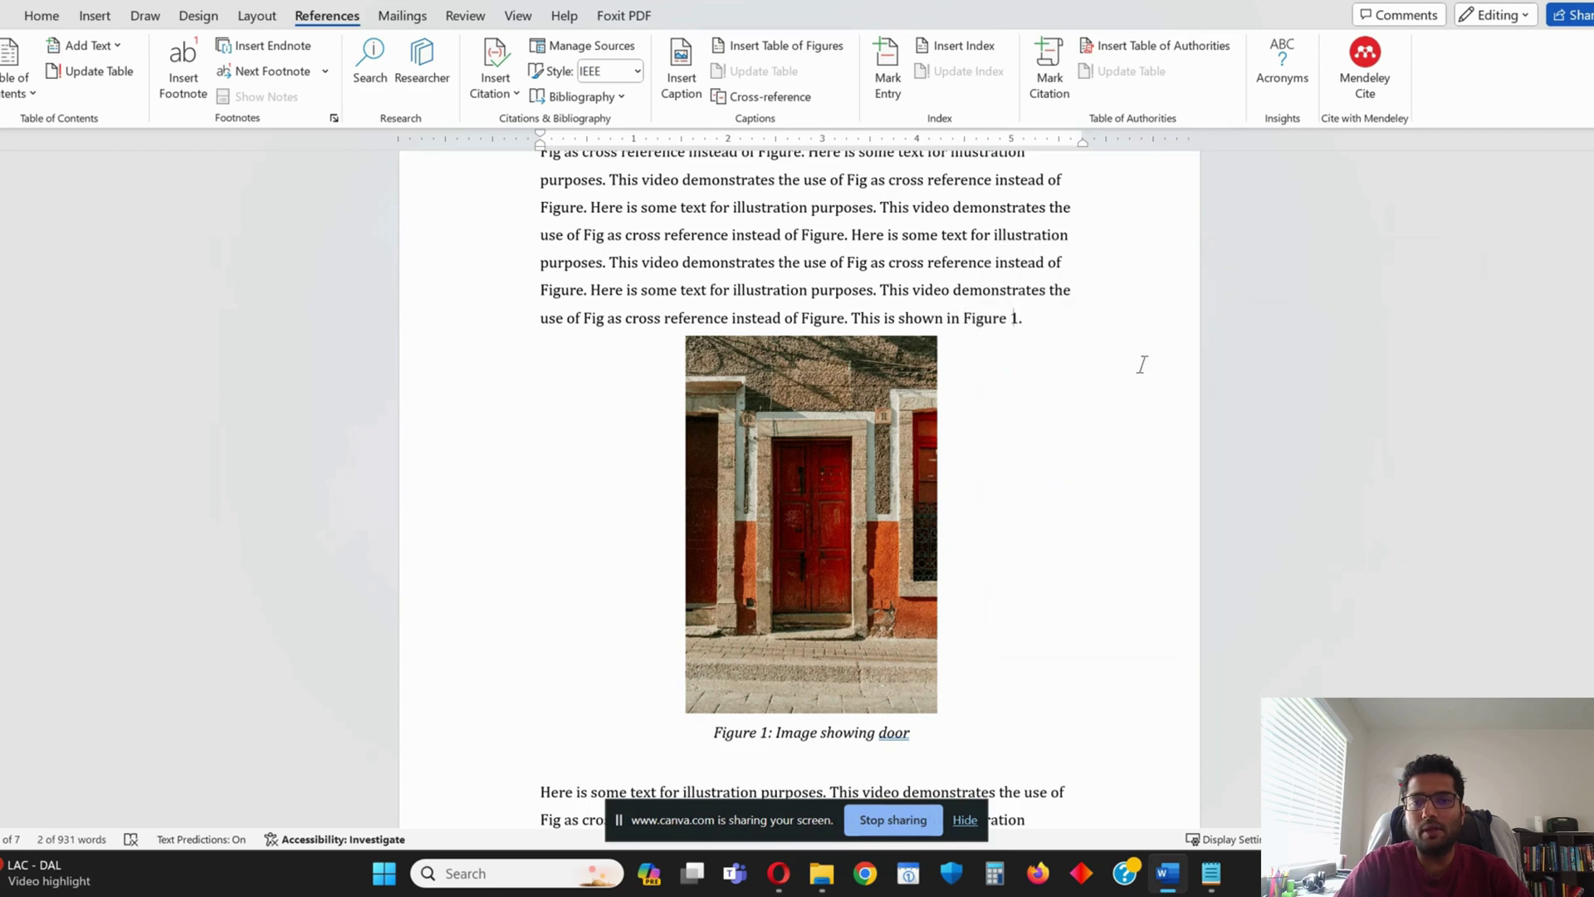
{"action": "key", "text": "shift+Left"}
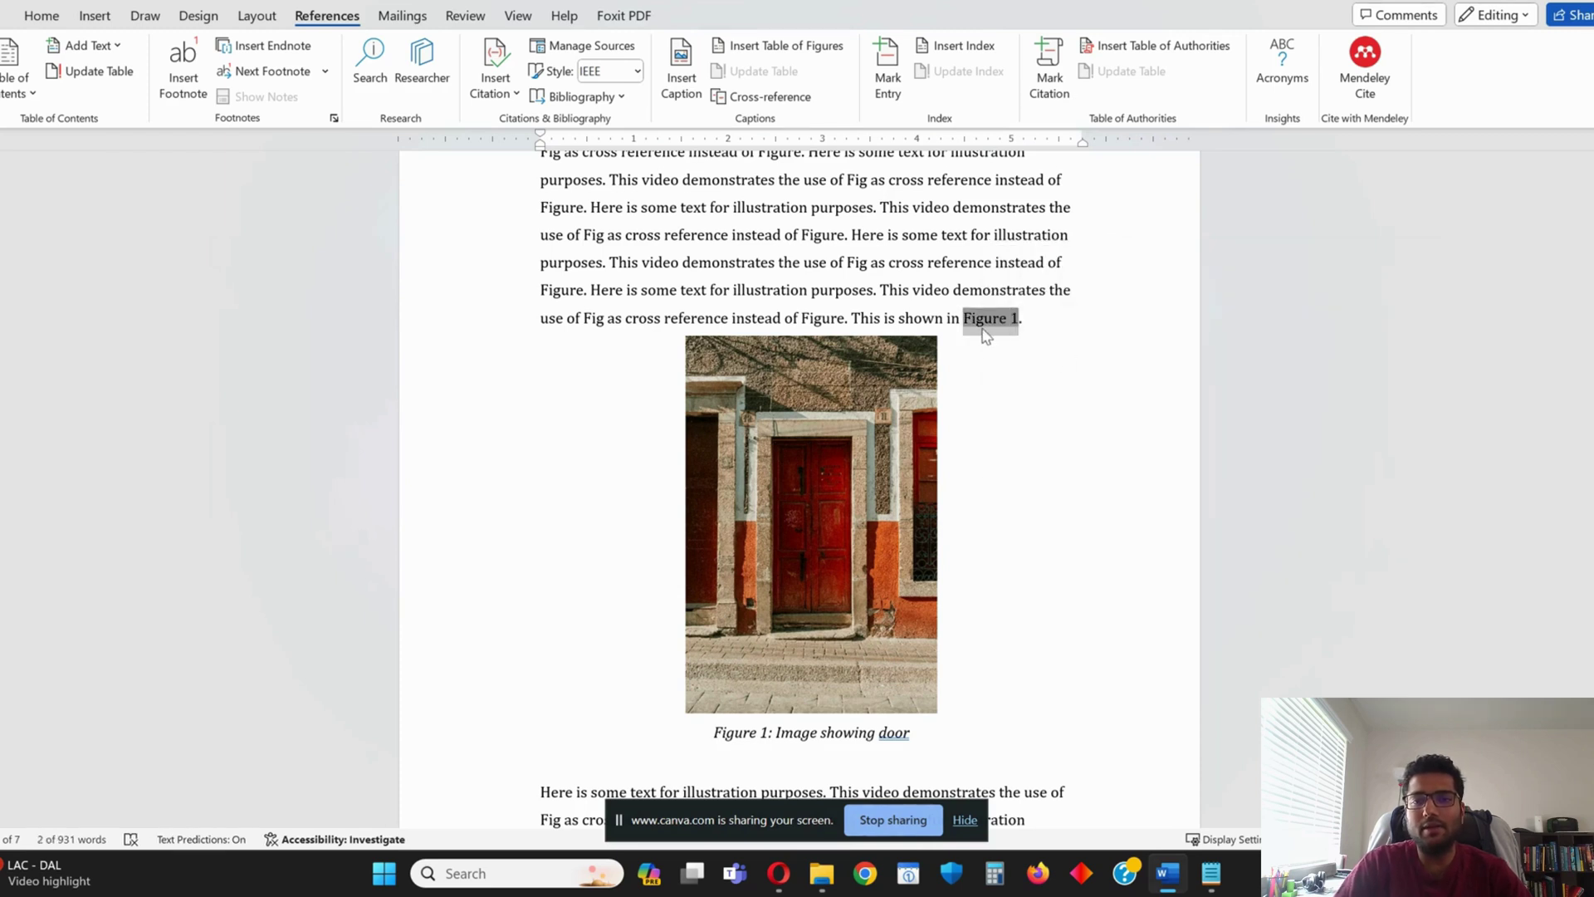
{"action": "left_click_drag", "start_coordinate": [1022, 320], "coordinate": [1018, 326]}
Open the "Figure 1" reference in the sentence above the door picture for field editing, with its field codes shown
{"action": "left_click", "coordinate": [1044, 322]}
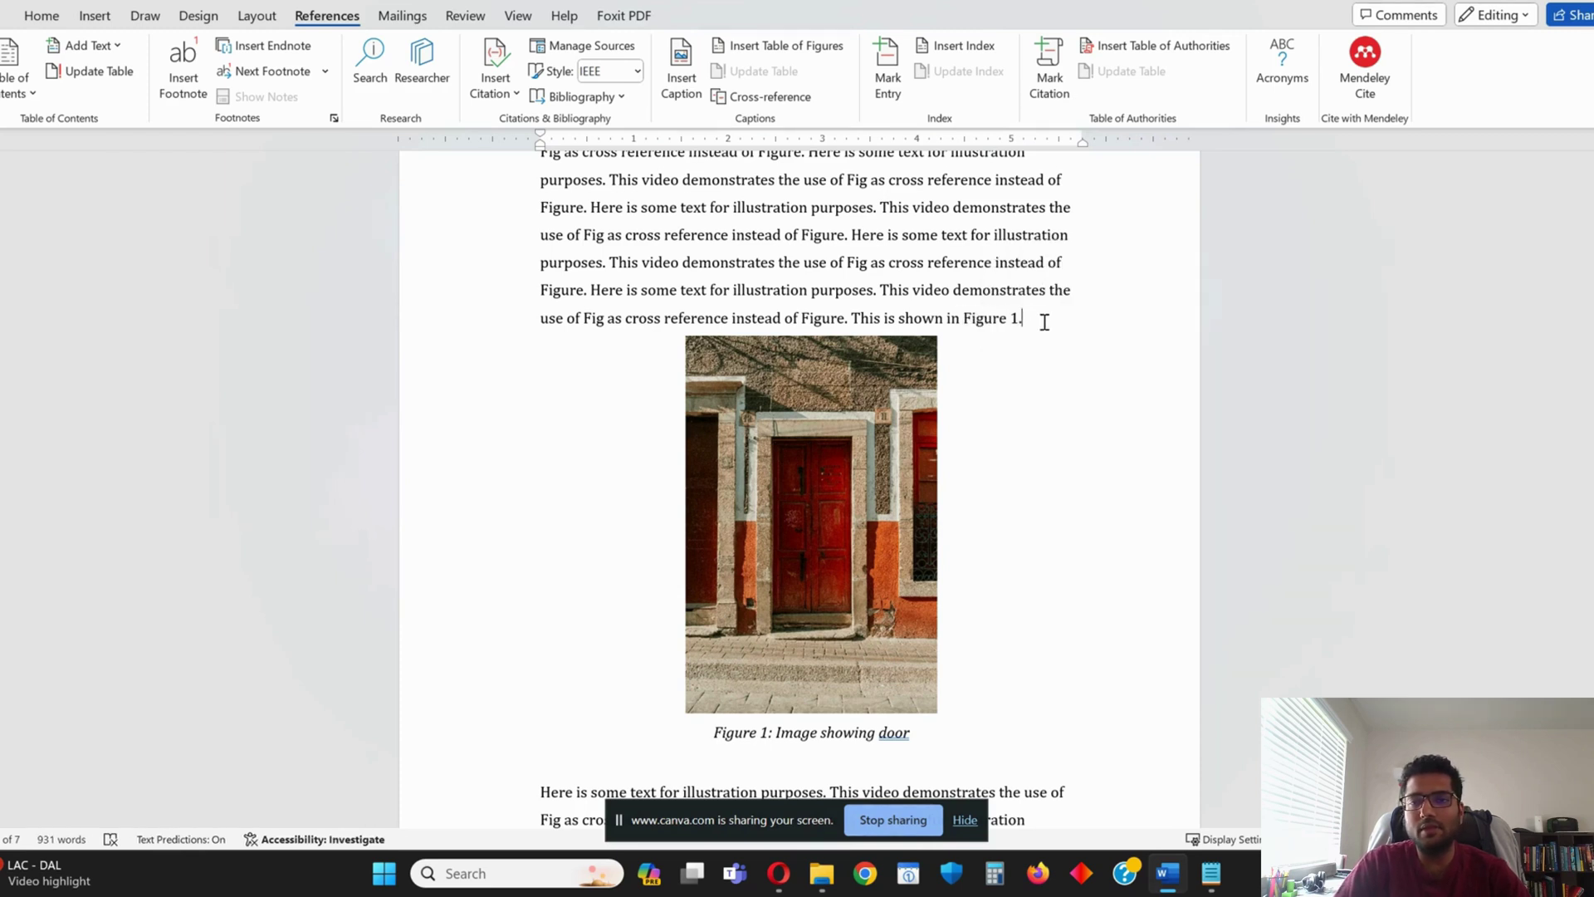
{"action": "key", "text": "Left"}
{"action": "key", "text": "ctrl+shift+Left"}
{"action": "key", "text": "ctrl+shift+Left"}
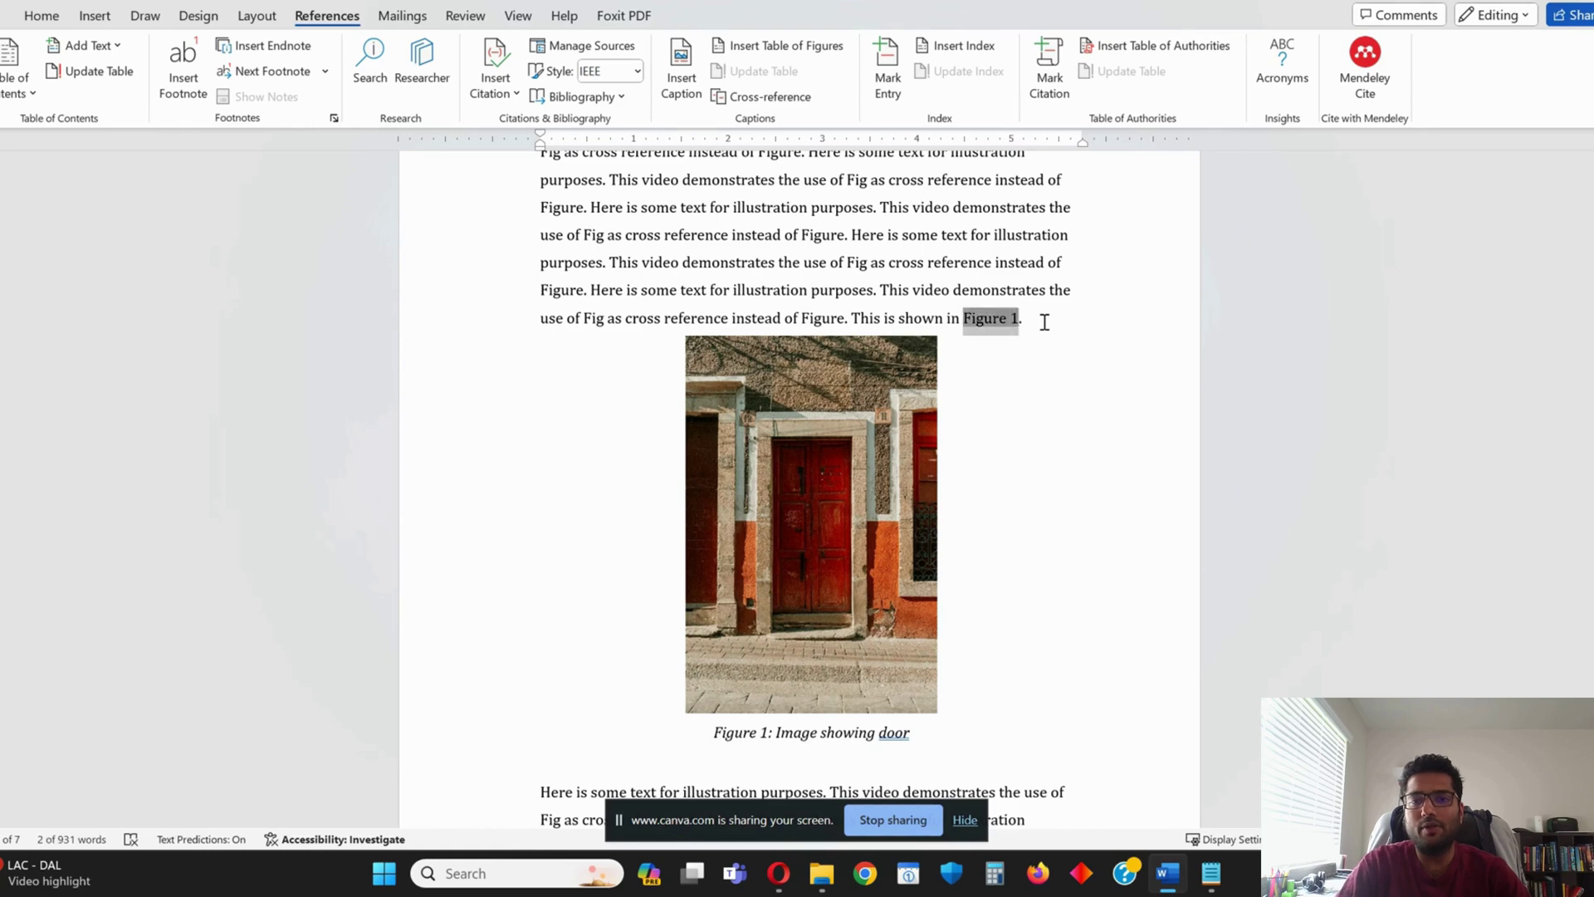
{"action": "right_click", "coordinate": [992, 324]}
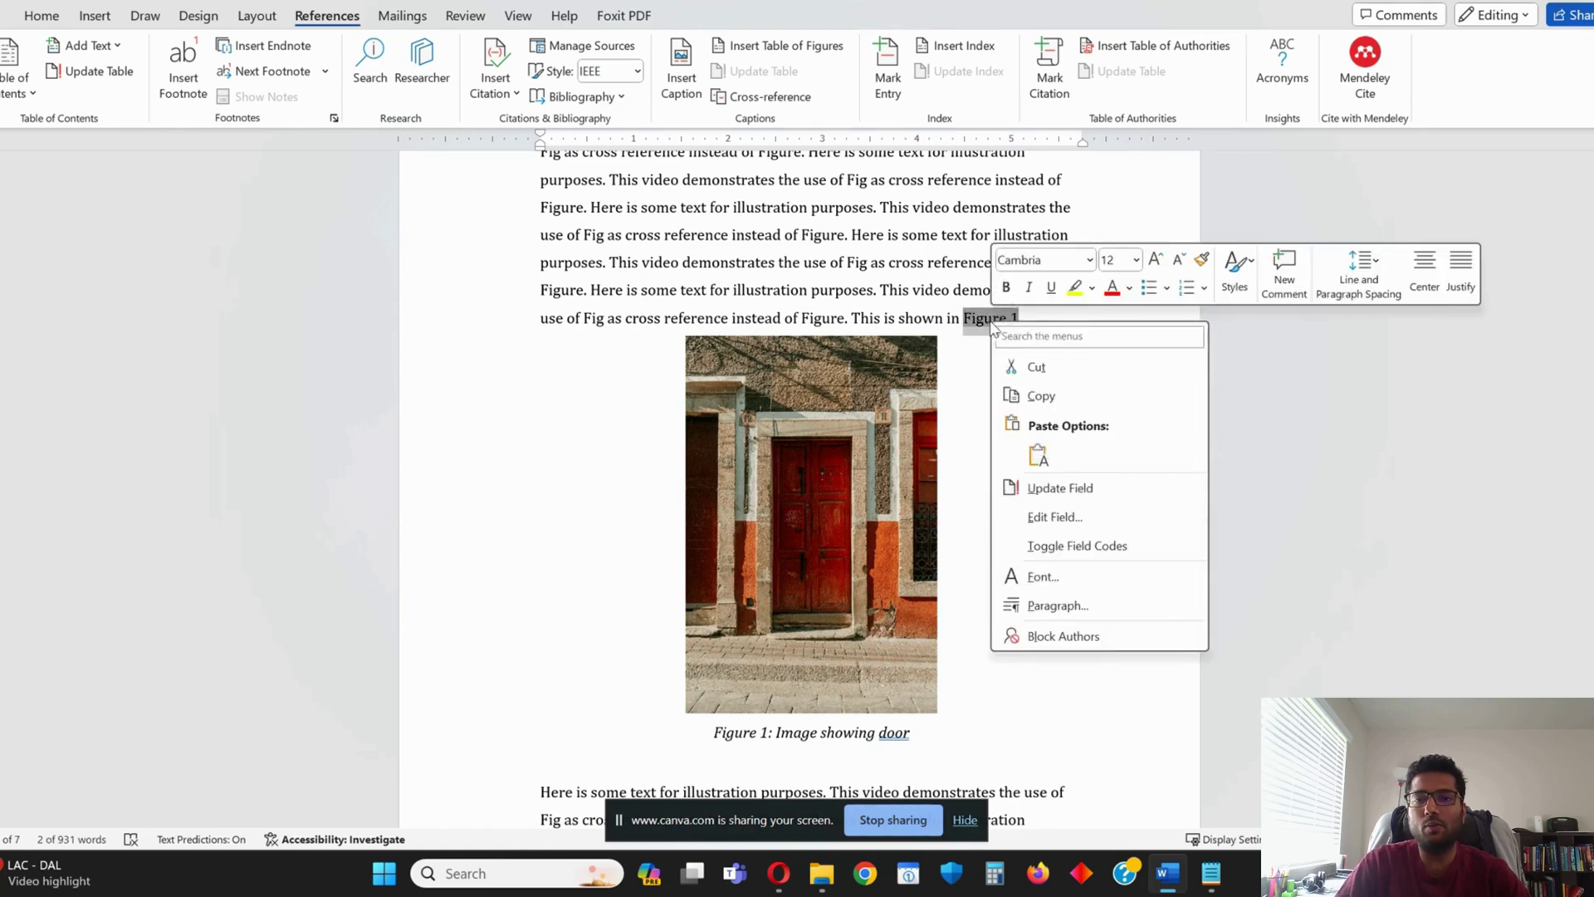
{"action": "left_click", "coordinate": [1064, 518]}
{"action": "left_click", "coordinate": [492, 595]}
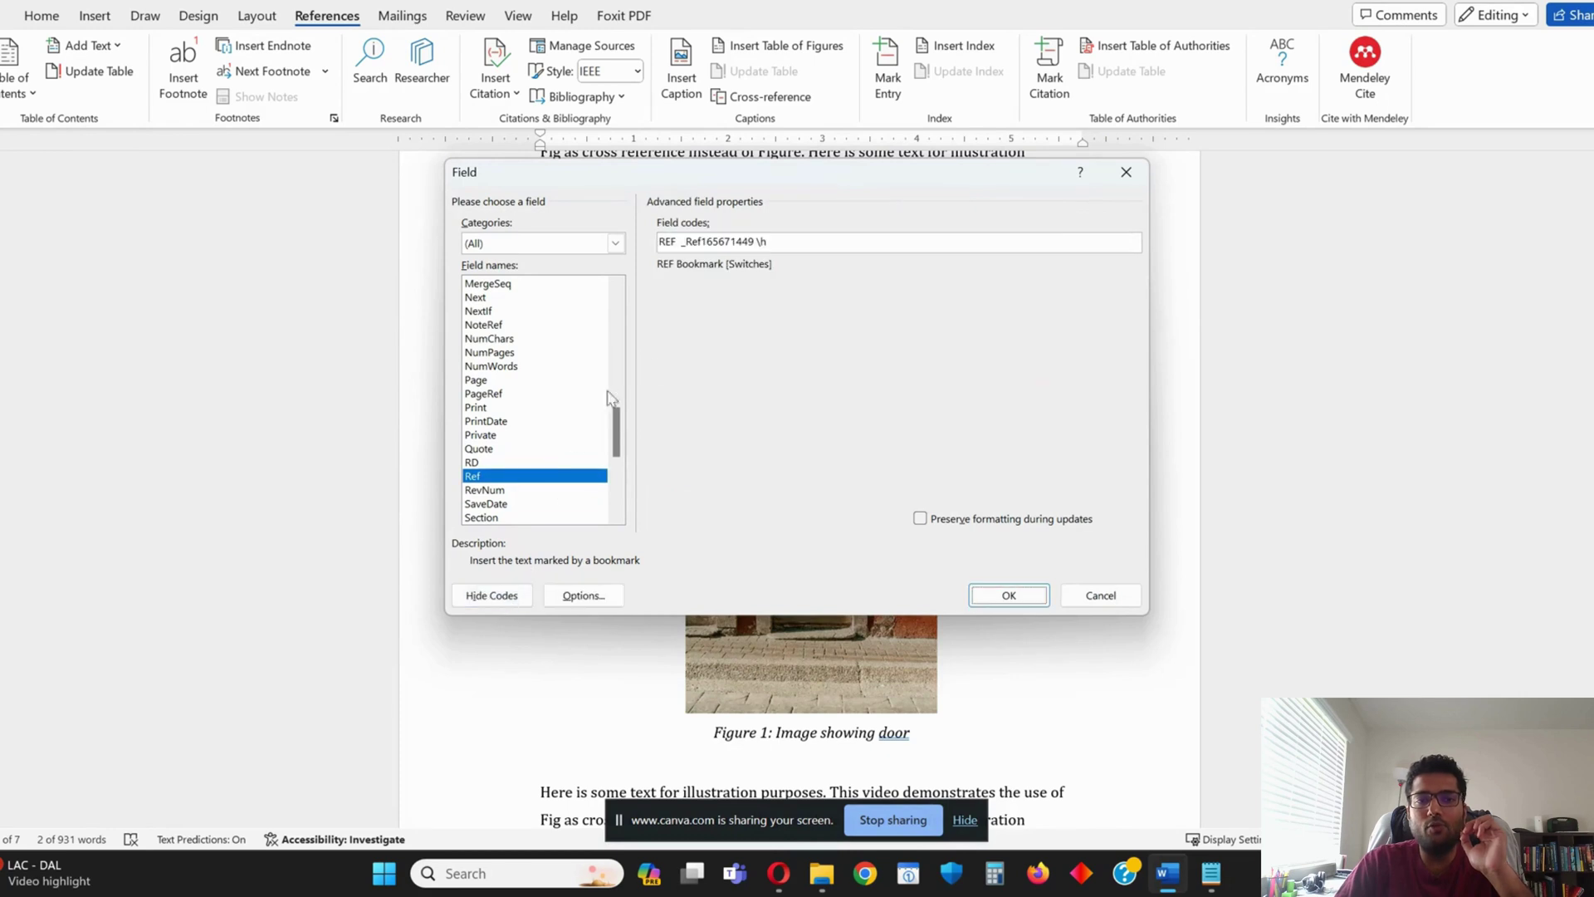
{"action": "left_click", "coordinate": [771, 241]}
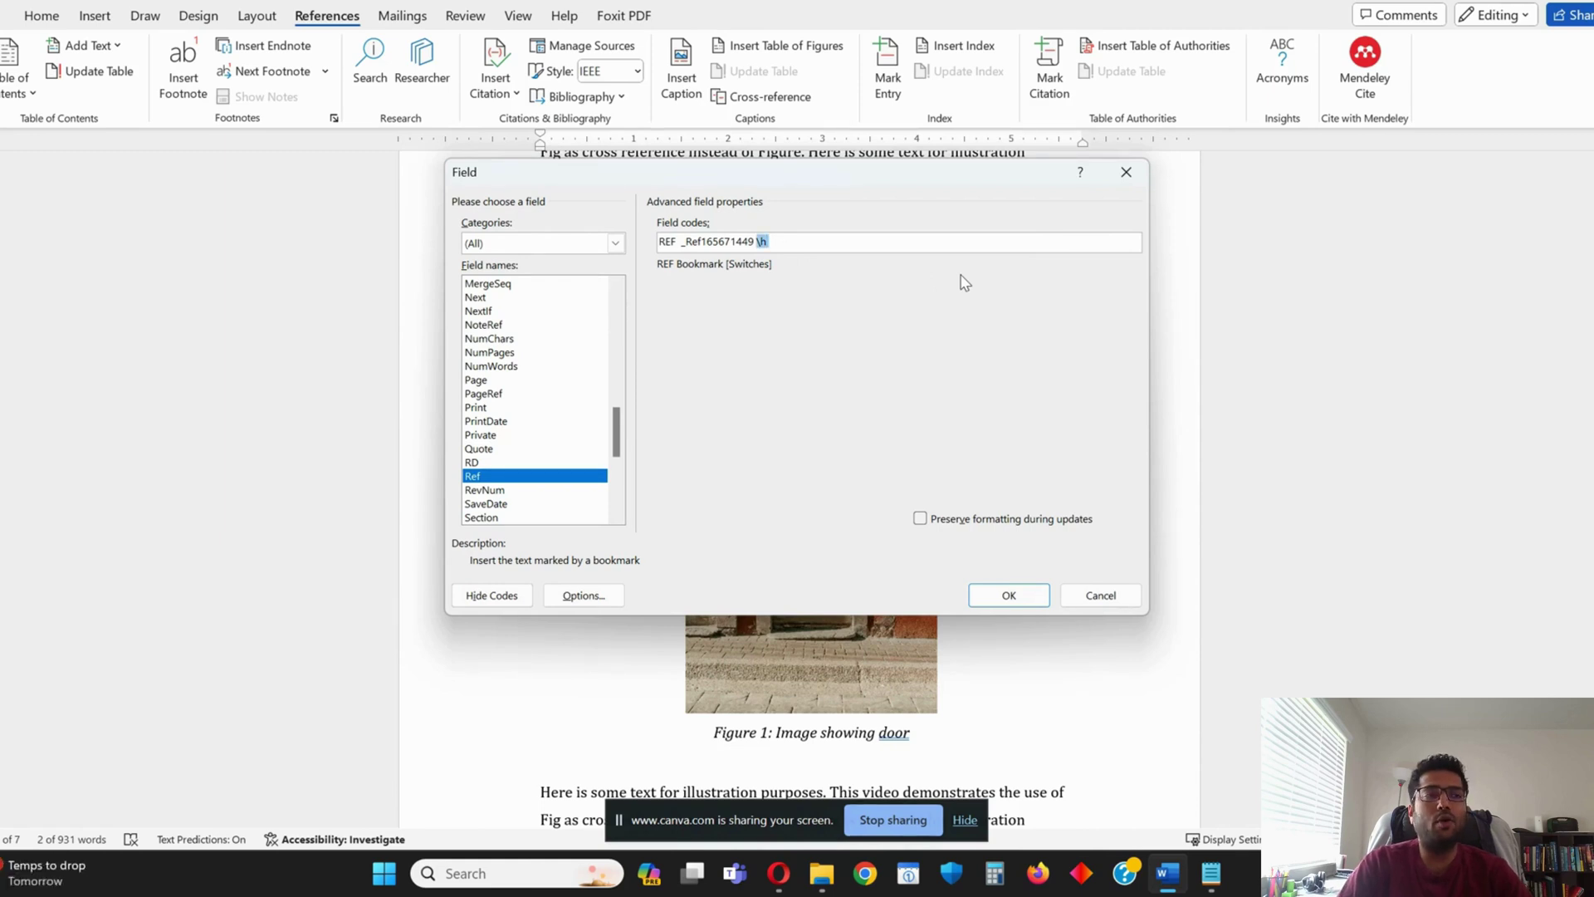
Replace the "\h" switch in the reference's field code with "\# 0 \h", the switch noted in the Notepad file
{"action": "key", "text": "alt+Tab"}
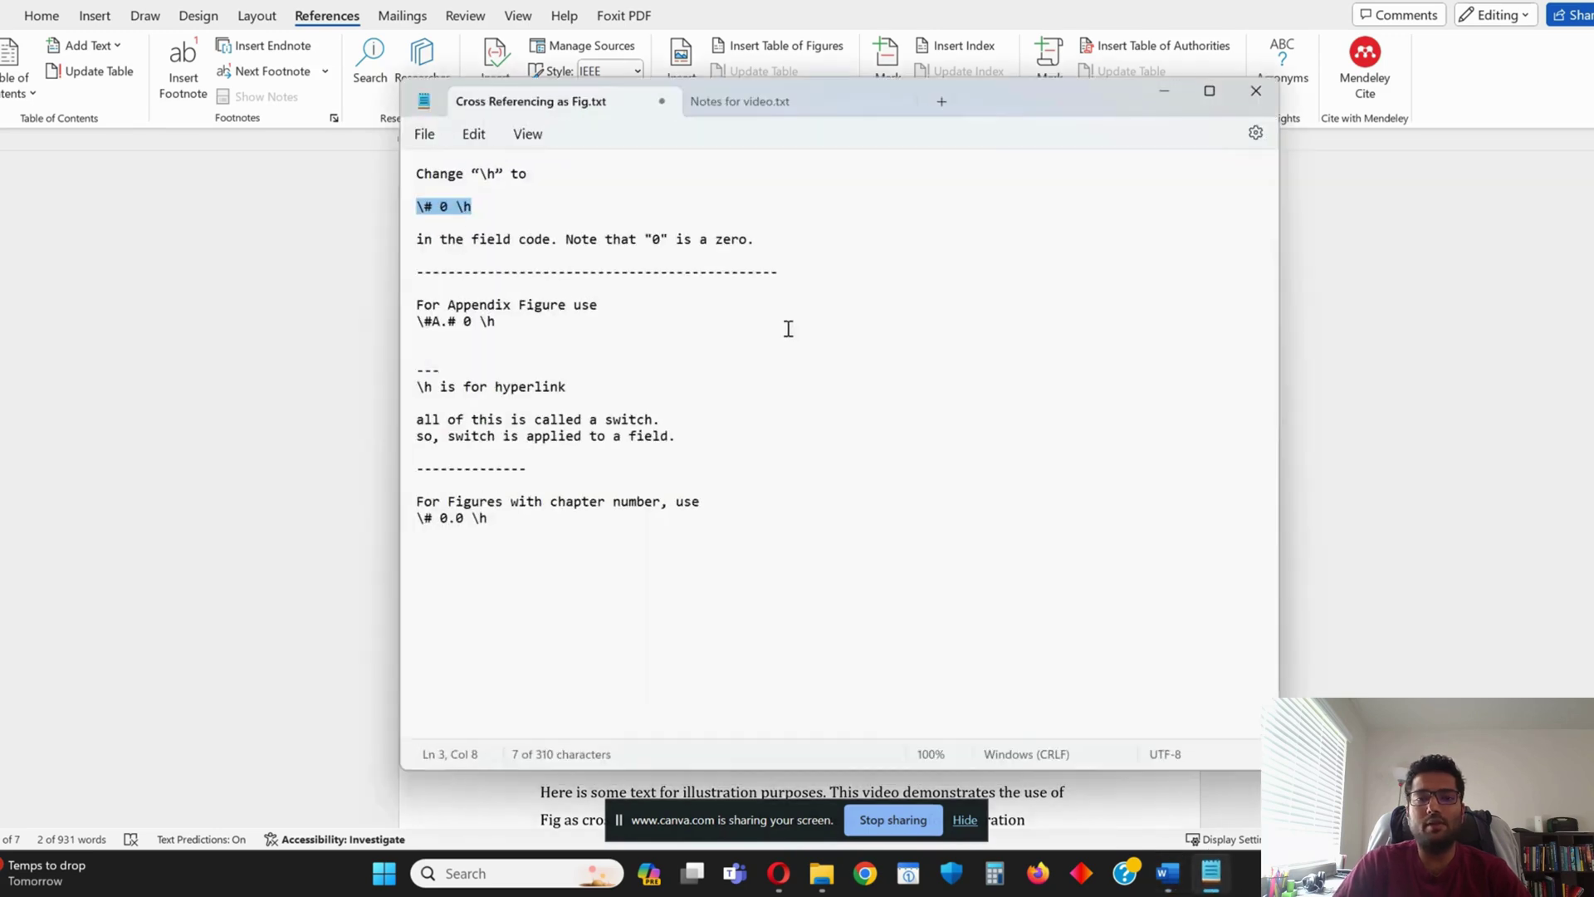
{"action": "key", "text": "alt+Tab"}
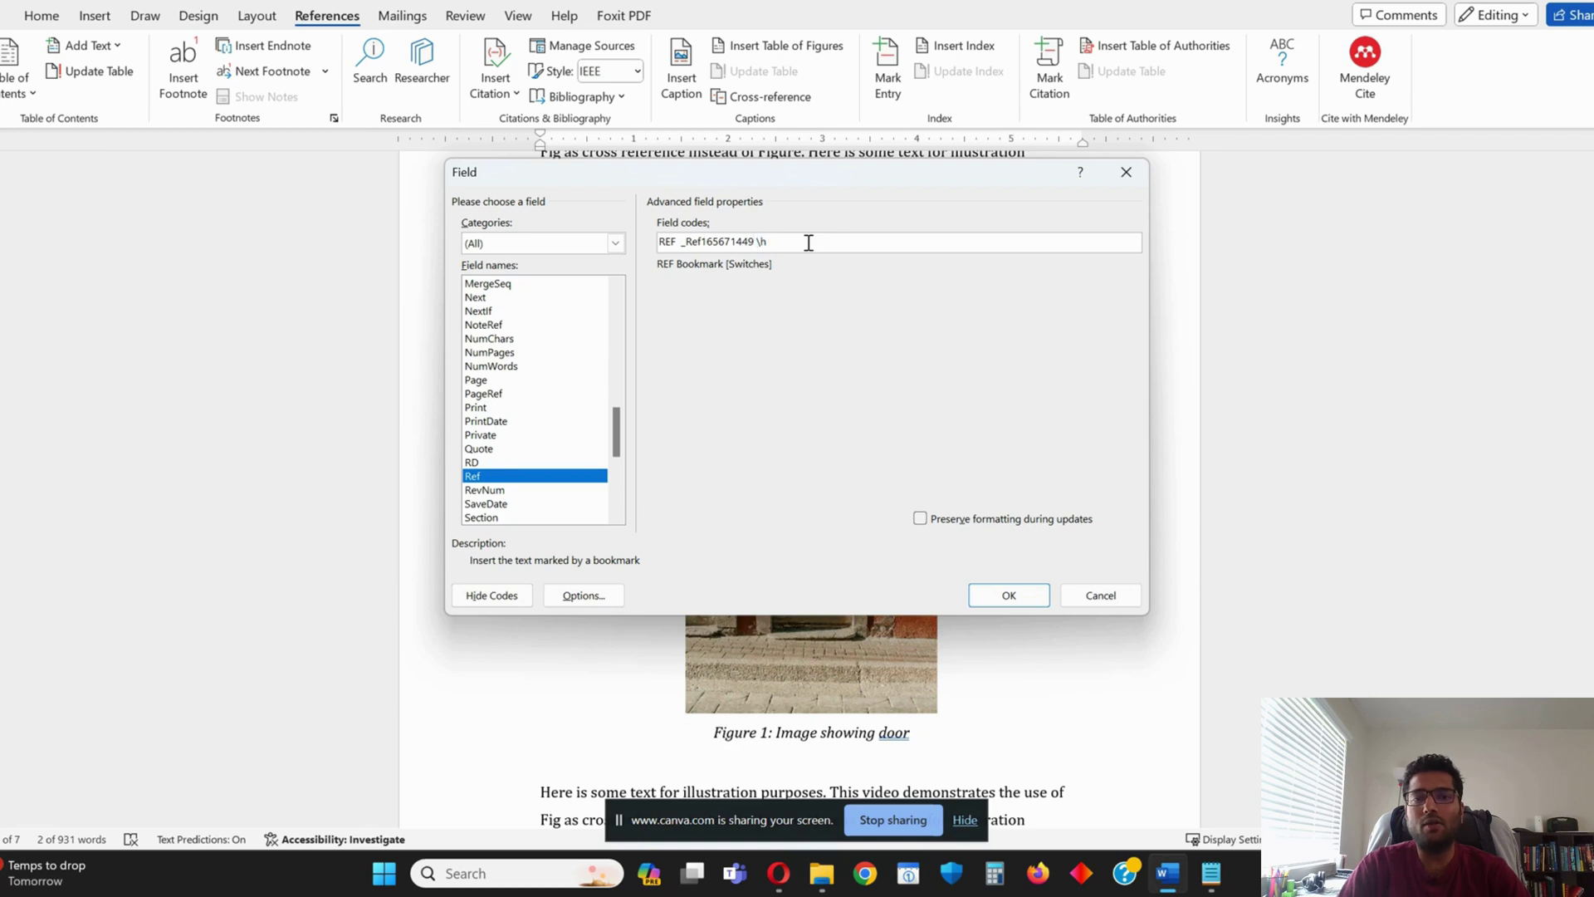
{"action": "key", "text": "ctrl+shift+Left"}
{"action": "key", "text": "ctrl+shift+Left"}
{"action": "key", "text": "ctrl+shift+Left"}
{"action": "key", "text": "Right"}
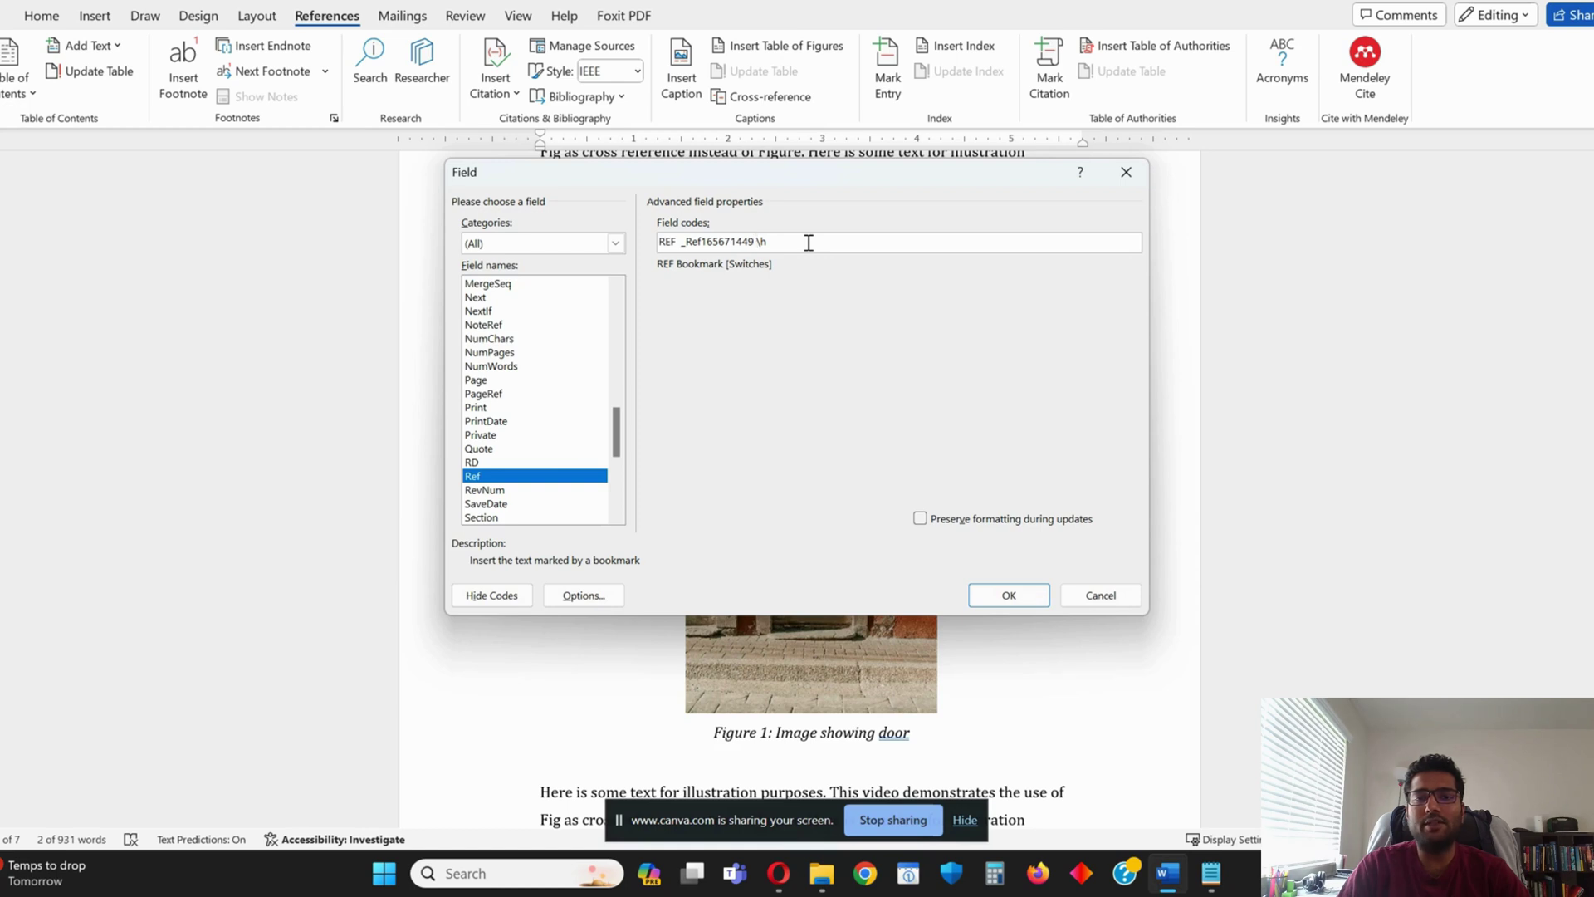
{"action": "key", "text": "Right"}
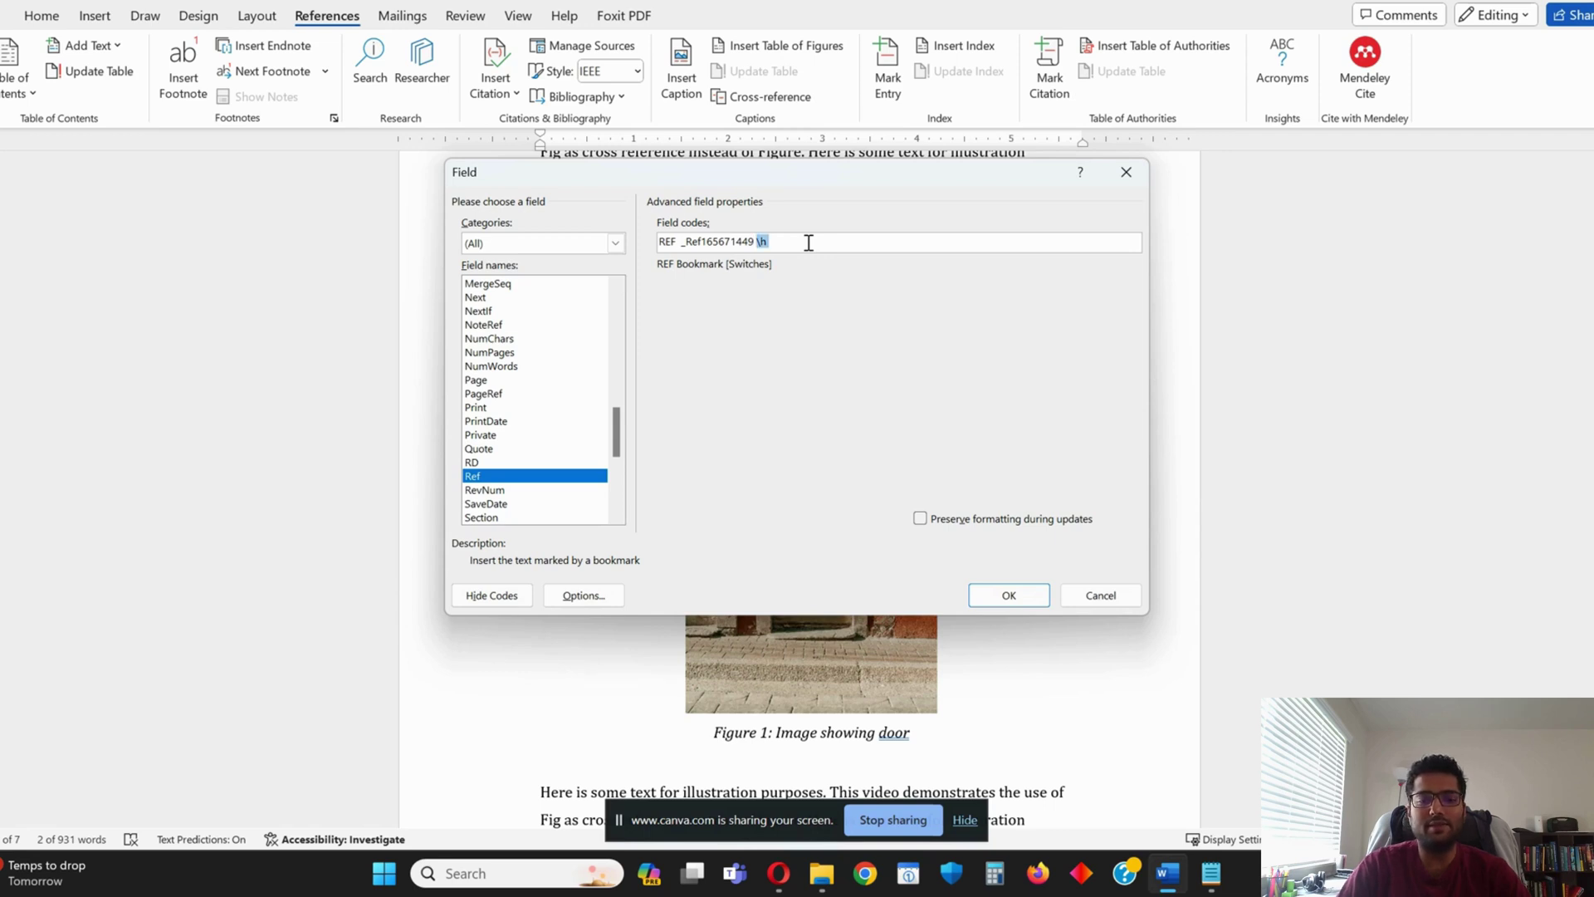
{"action": "key", "text": "ctrl+v"}
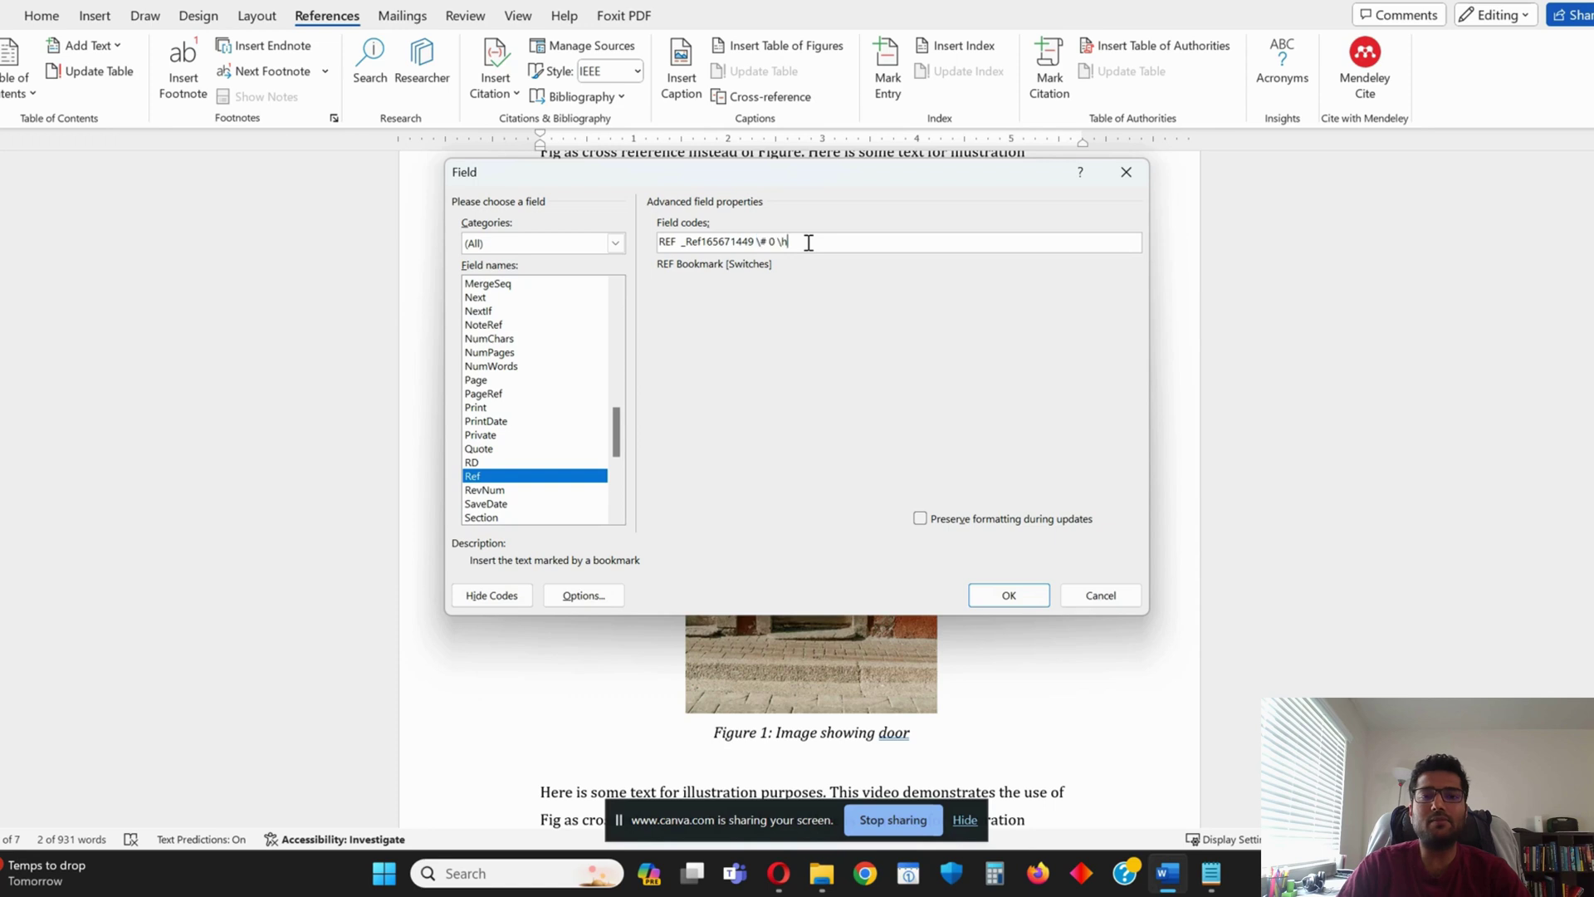
Check the entered switch against "\# 0 \h" in the Notepad file, and apply the edited field code in Word
{"action": "left_click", "coordinate": [1211, 871]}
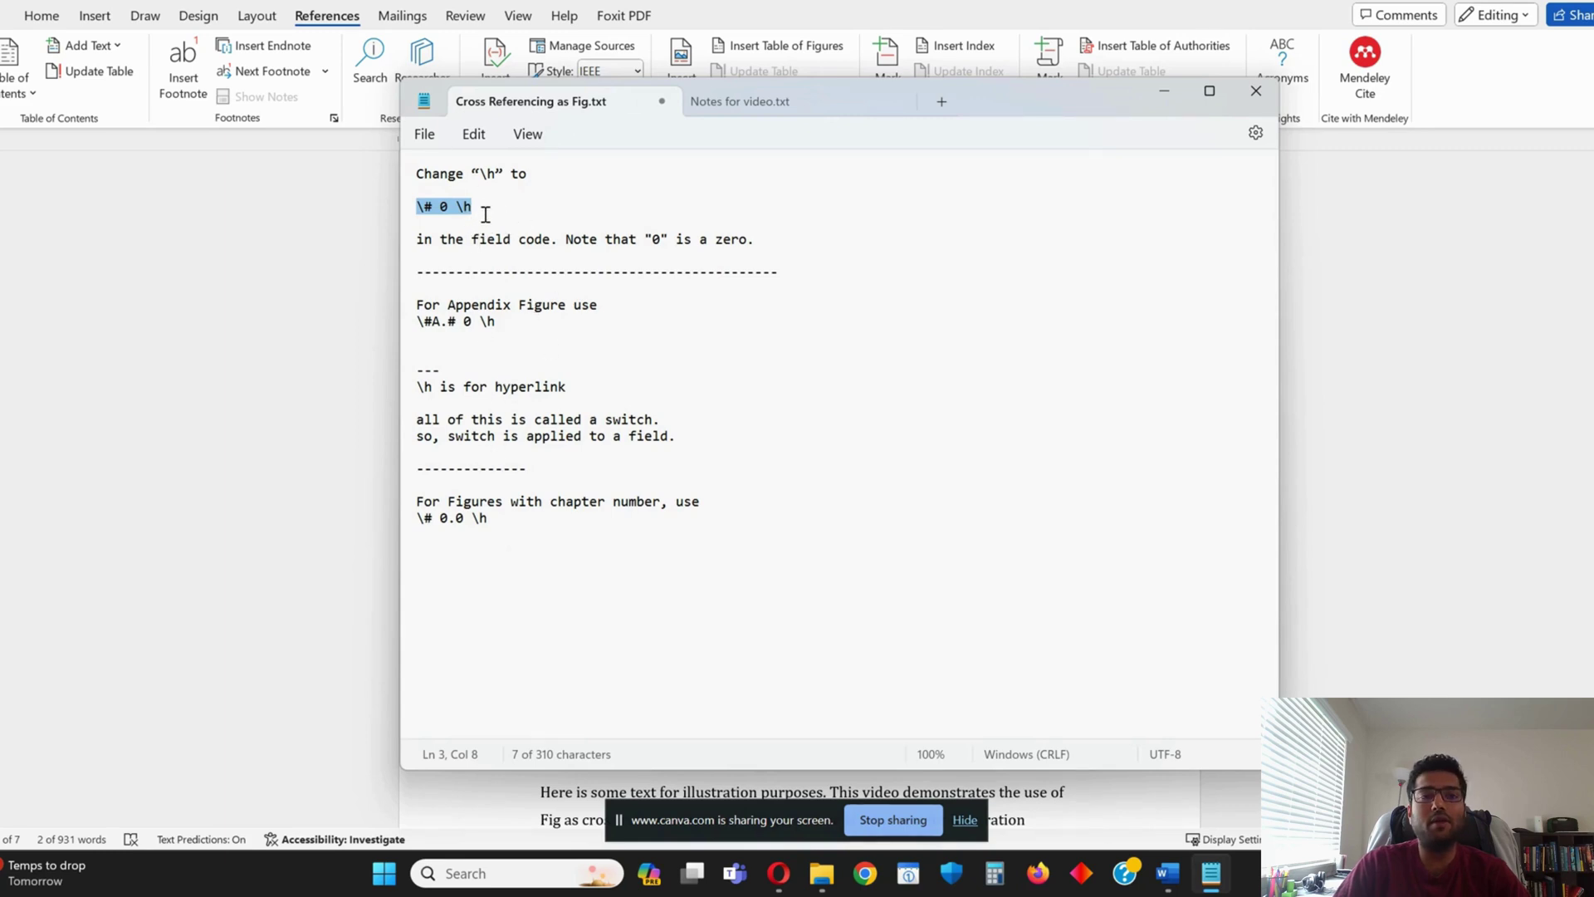
{"action": "left_click_drag", "start_coordinate": [485, 213], "coordinate": [411, 207]}
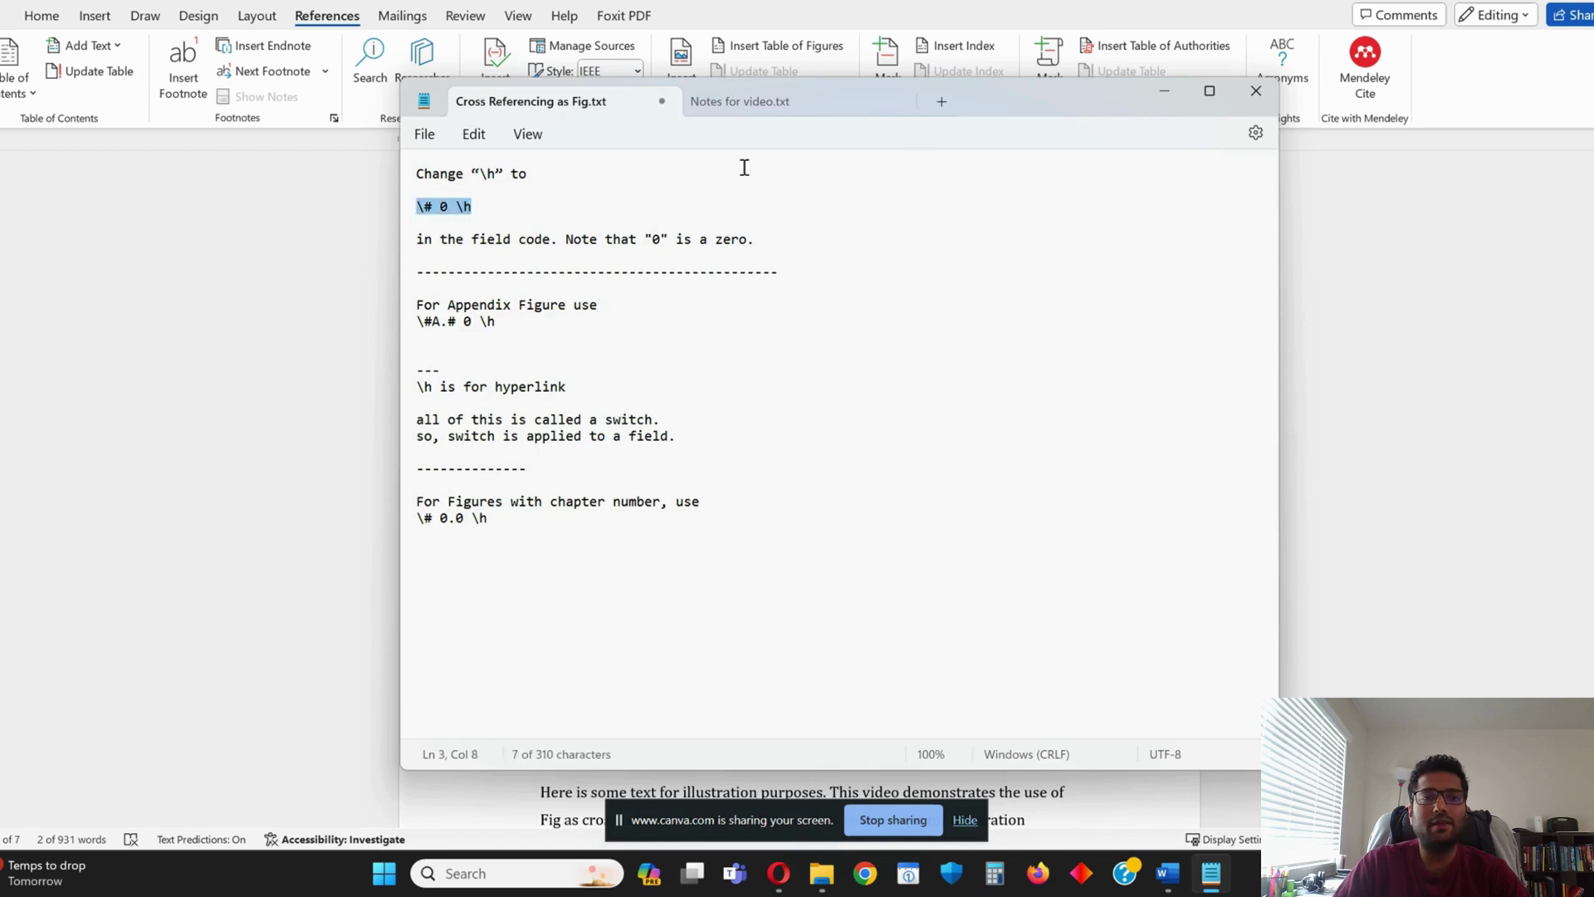
{"action": "left_click", "coordinate": [1164, 91]}
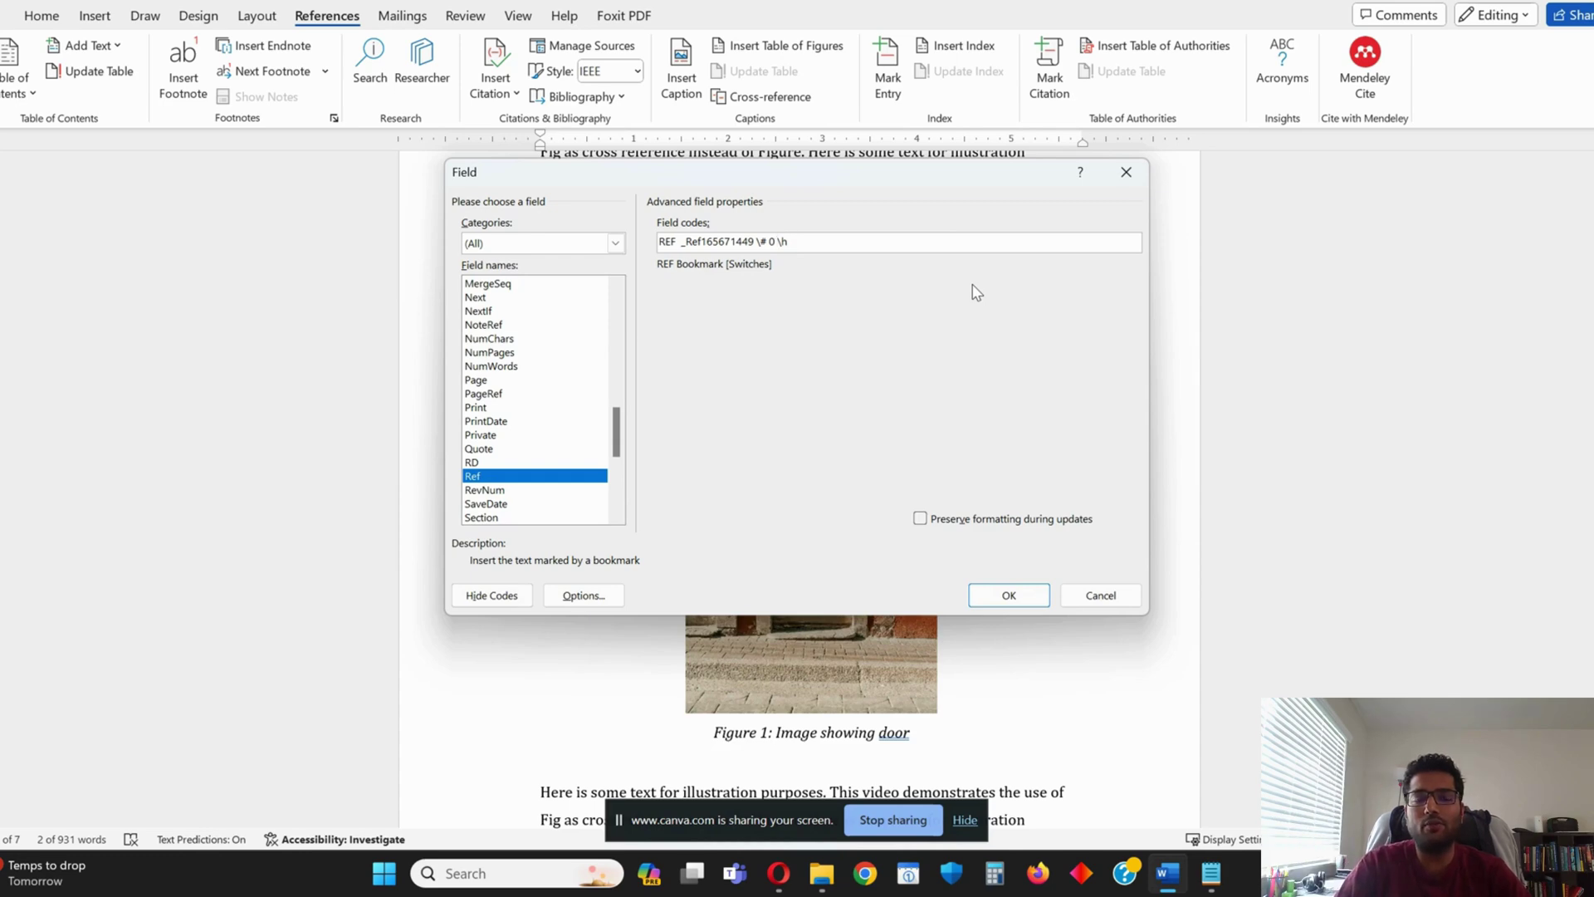
{"action": "left_click", "coordinate": [1005, 595]}
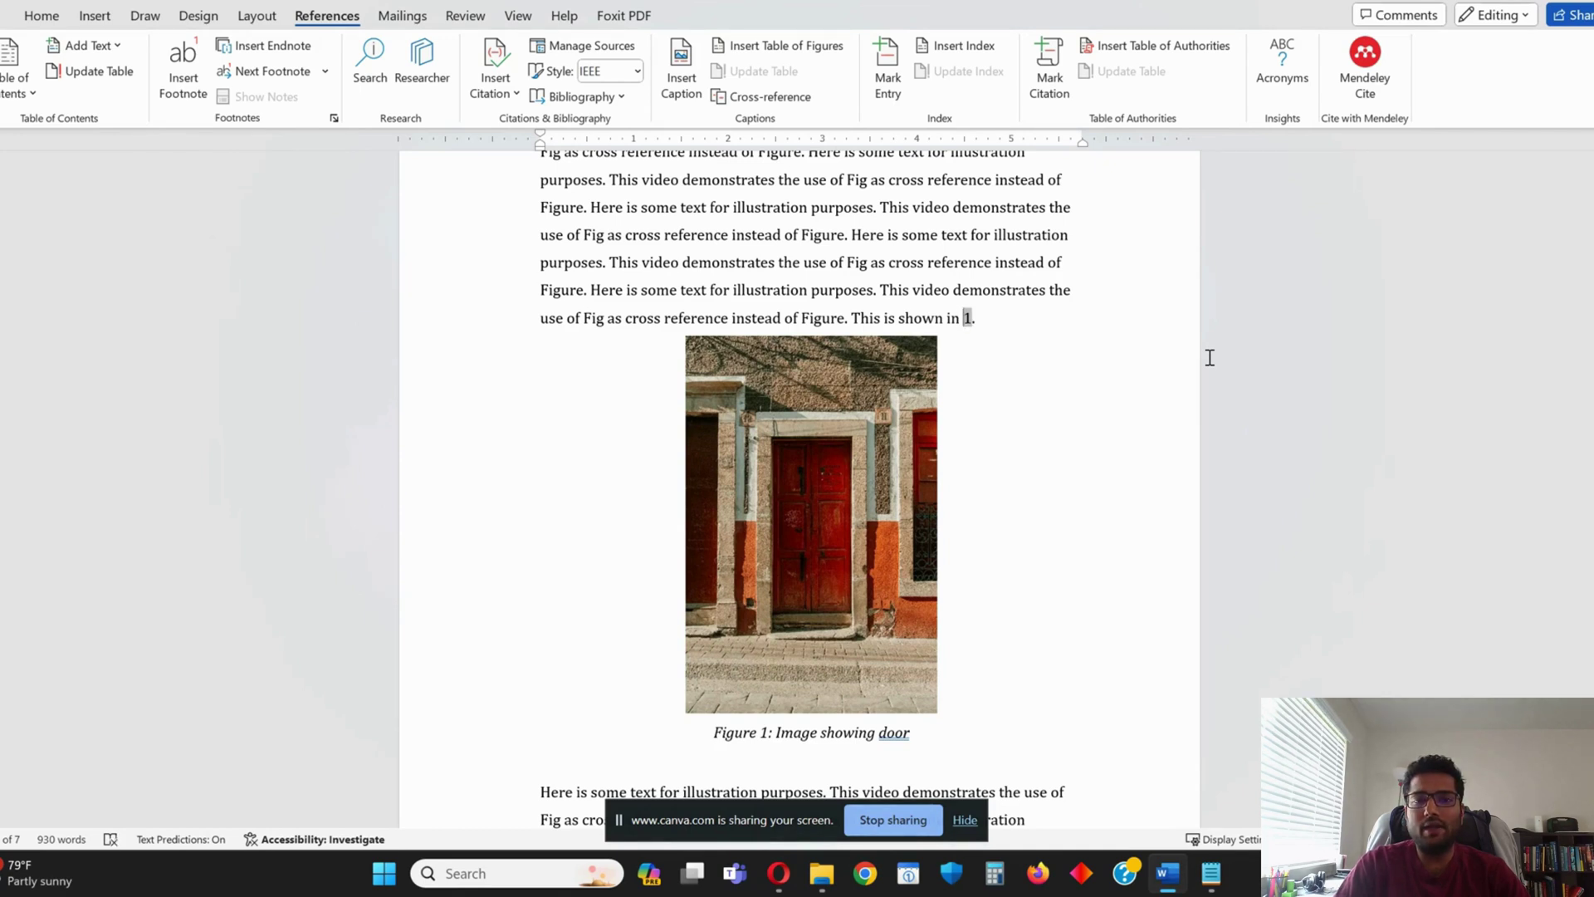
Insert "Fig." in front of the reference number in the sentence "This is shown in" above the door picture
{"action": "type", "text": "Fig."}
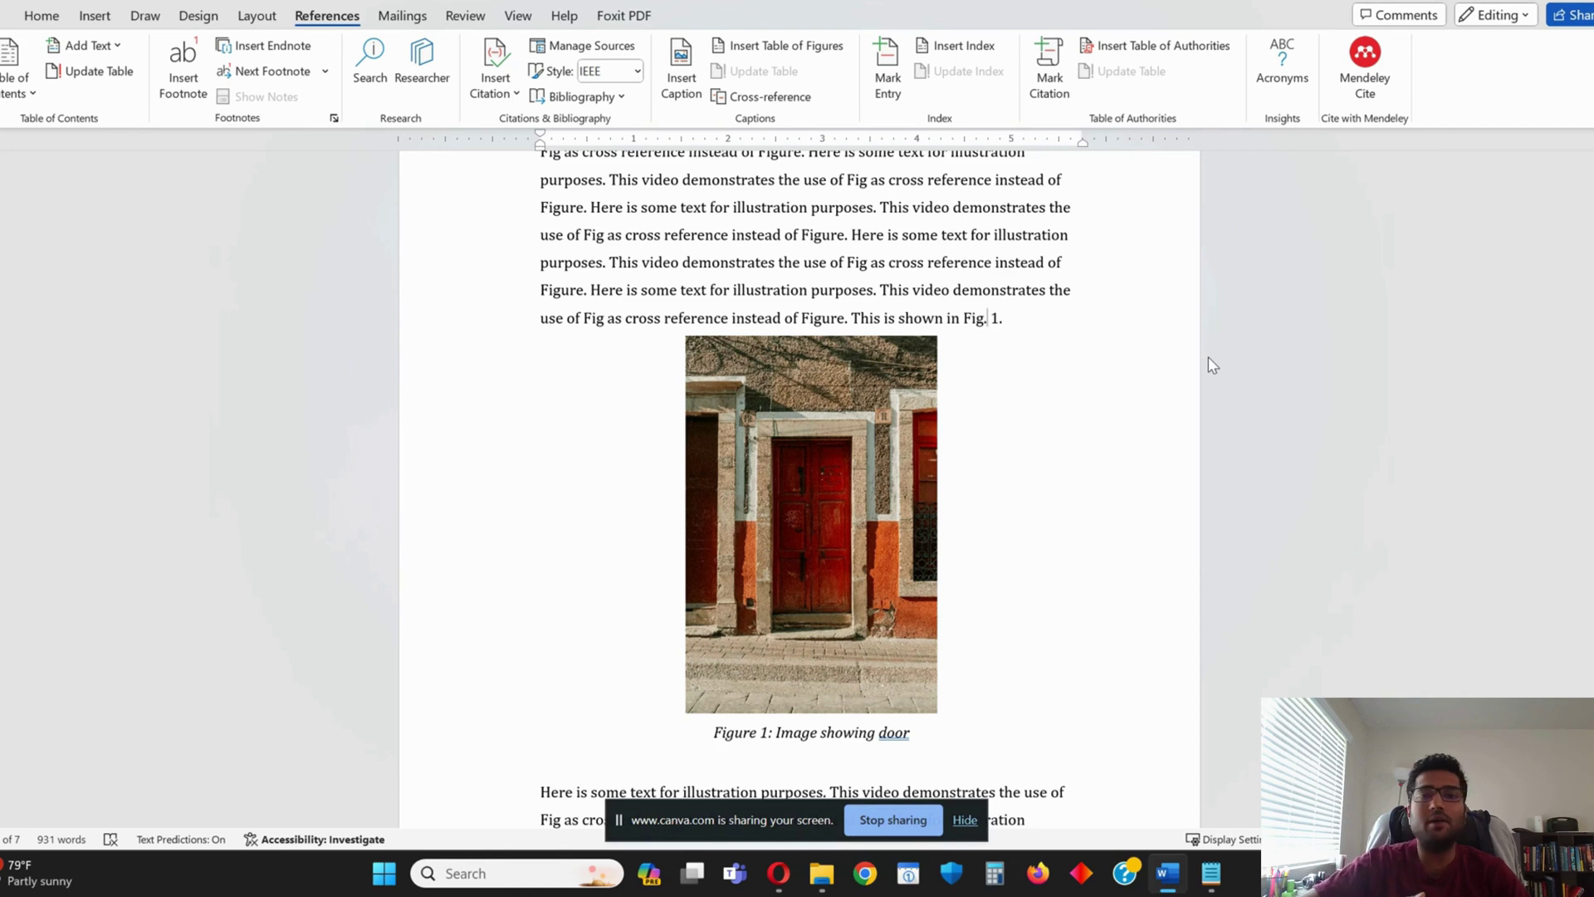
{"action": "left_click", "coordinate": [973, 321]}
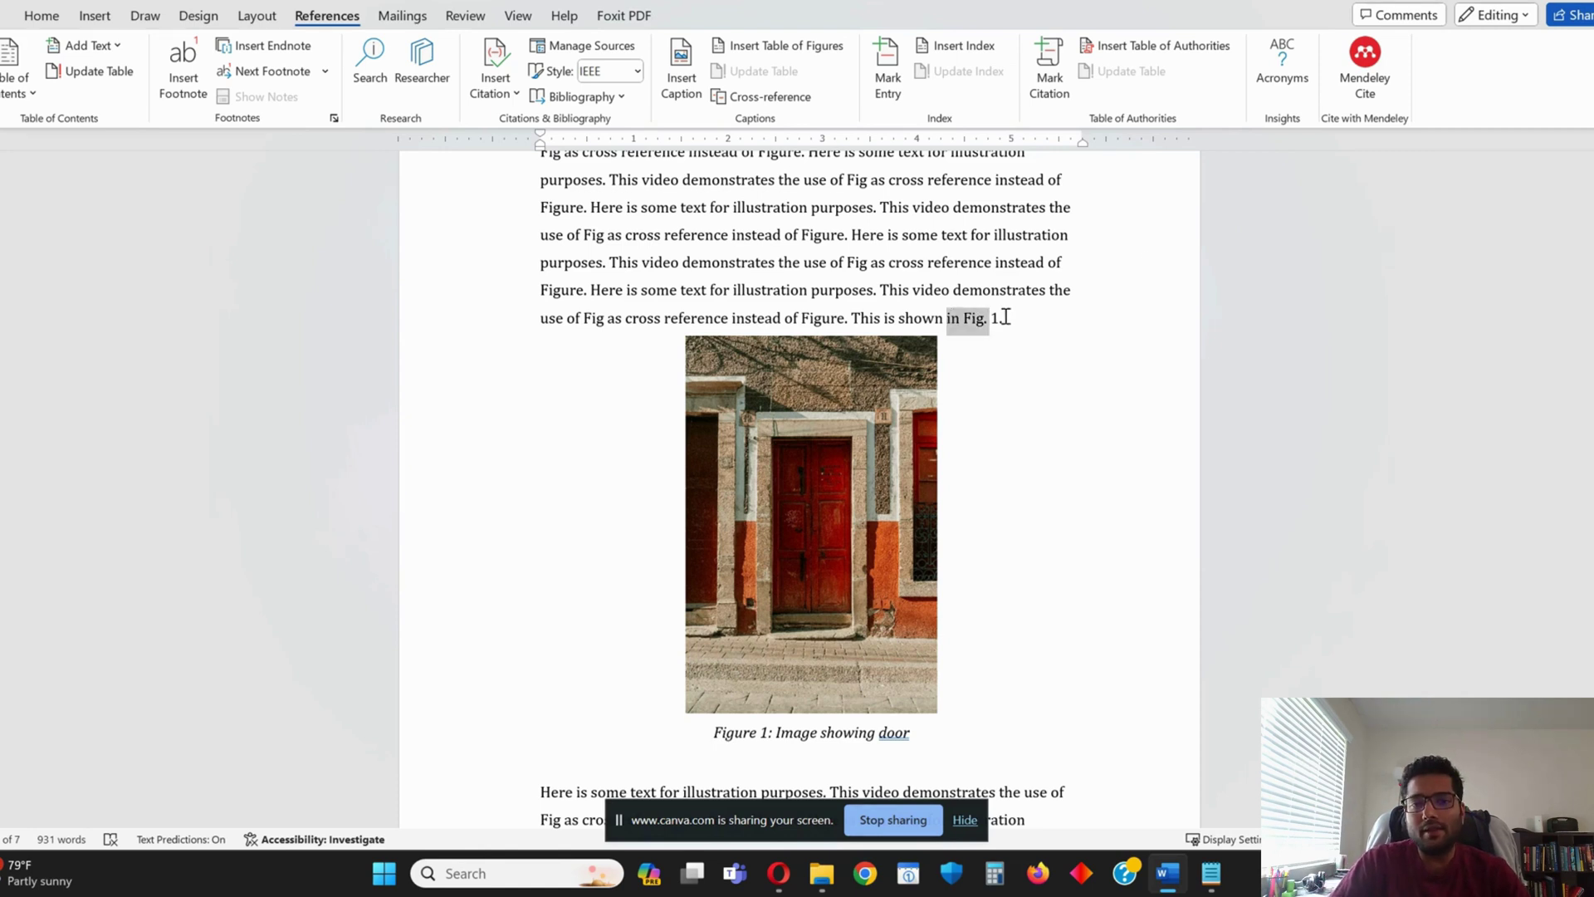
{"action": "key", "text": "ctrl+Up"}
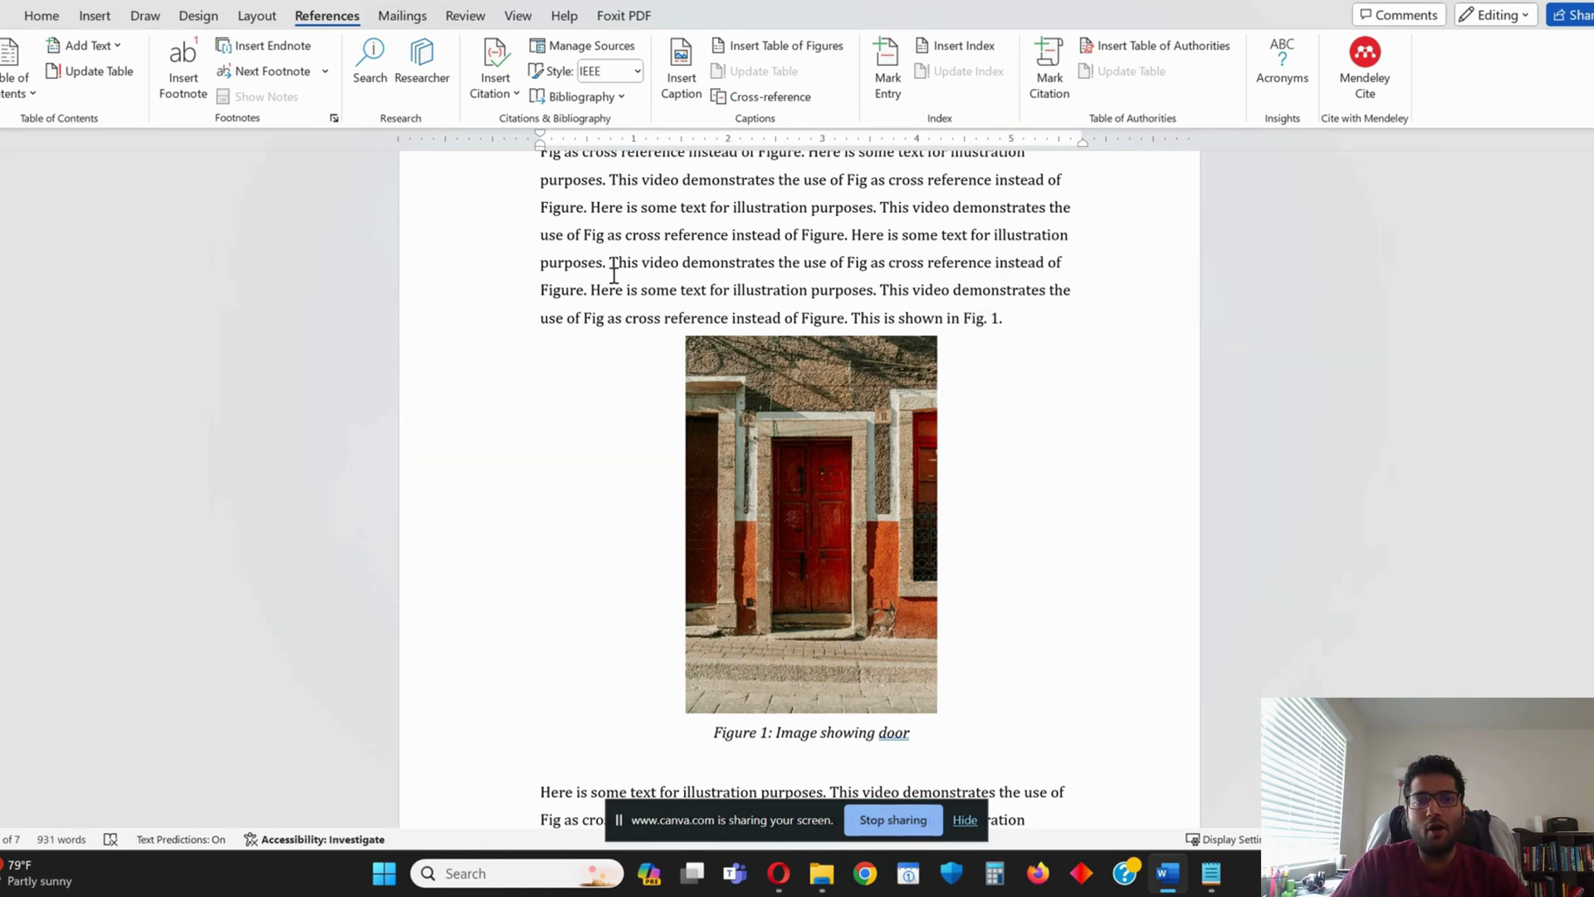
Move the sentence "This is shown in Fig. 1." together with the door picture and its caption below the tree branch figure's caption
{"action": "left_click", "coordinate": [1046, 387], "text": "shift"}
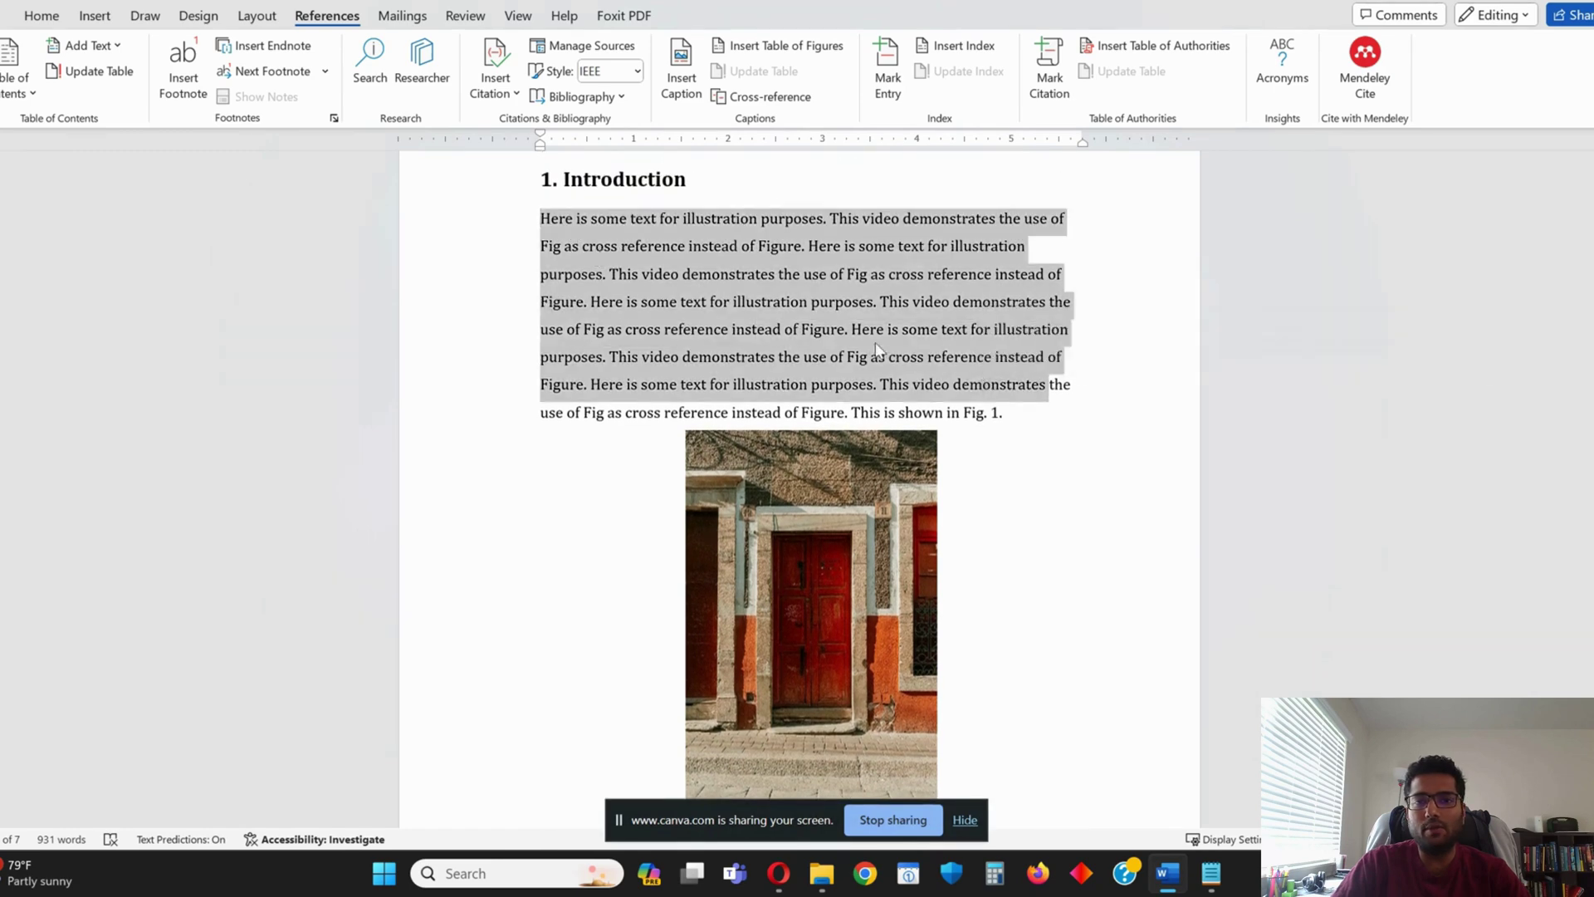
{"action": "left_click", "coordinate": [851, 411]}
{"action": "scroll", "coordinate": [1015, 586], "scroll_direction": "down", "scroll_amount": 2}
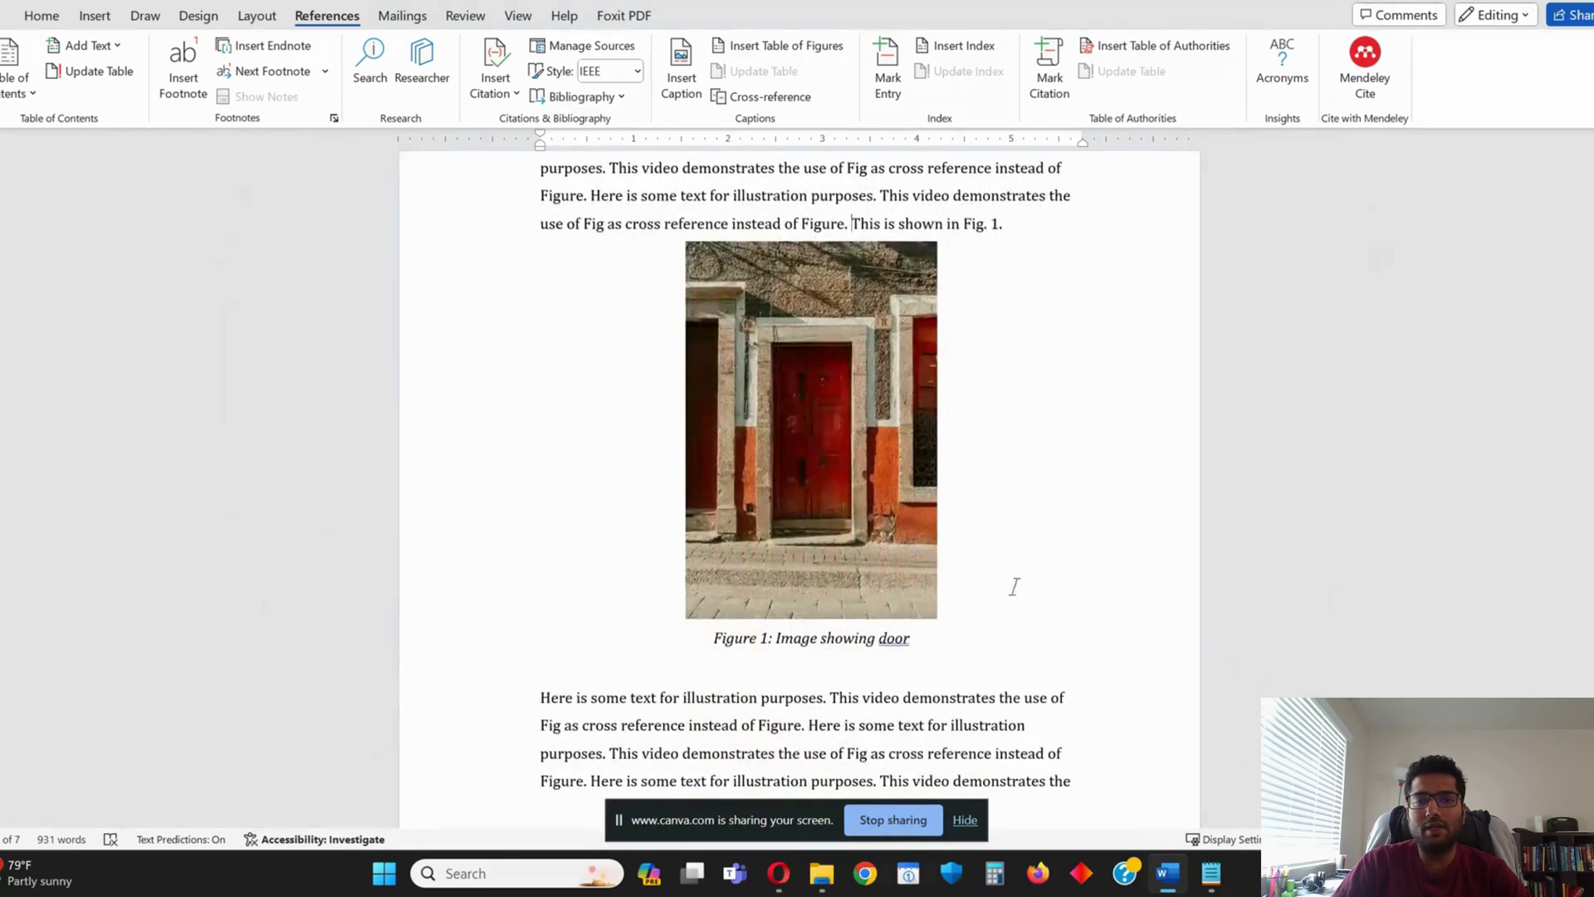
{"action": "left_click", "coordinate": [1004, 662], "text": "shift"}
{"action": "key", "text": "Delete"}
{"action": "scroll", "coordinate": [872, 452], "scroll_direction": "down", "scroll_amount": 3}
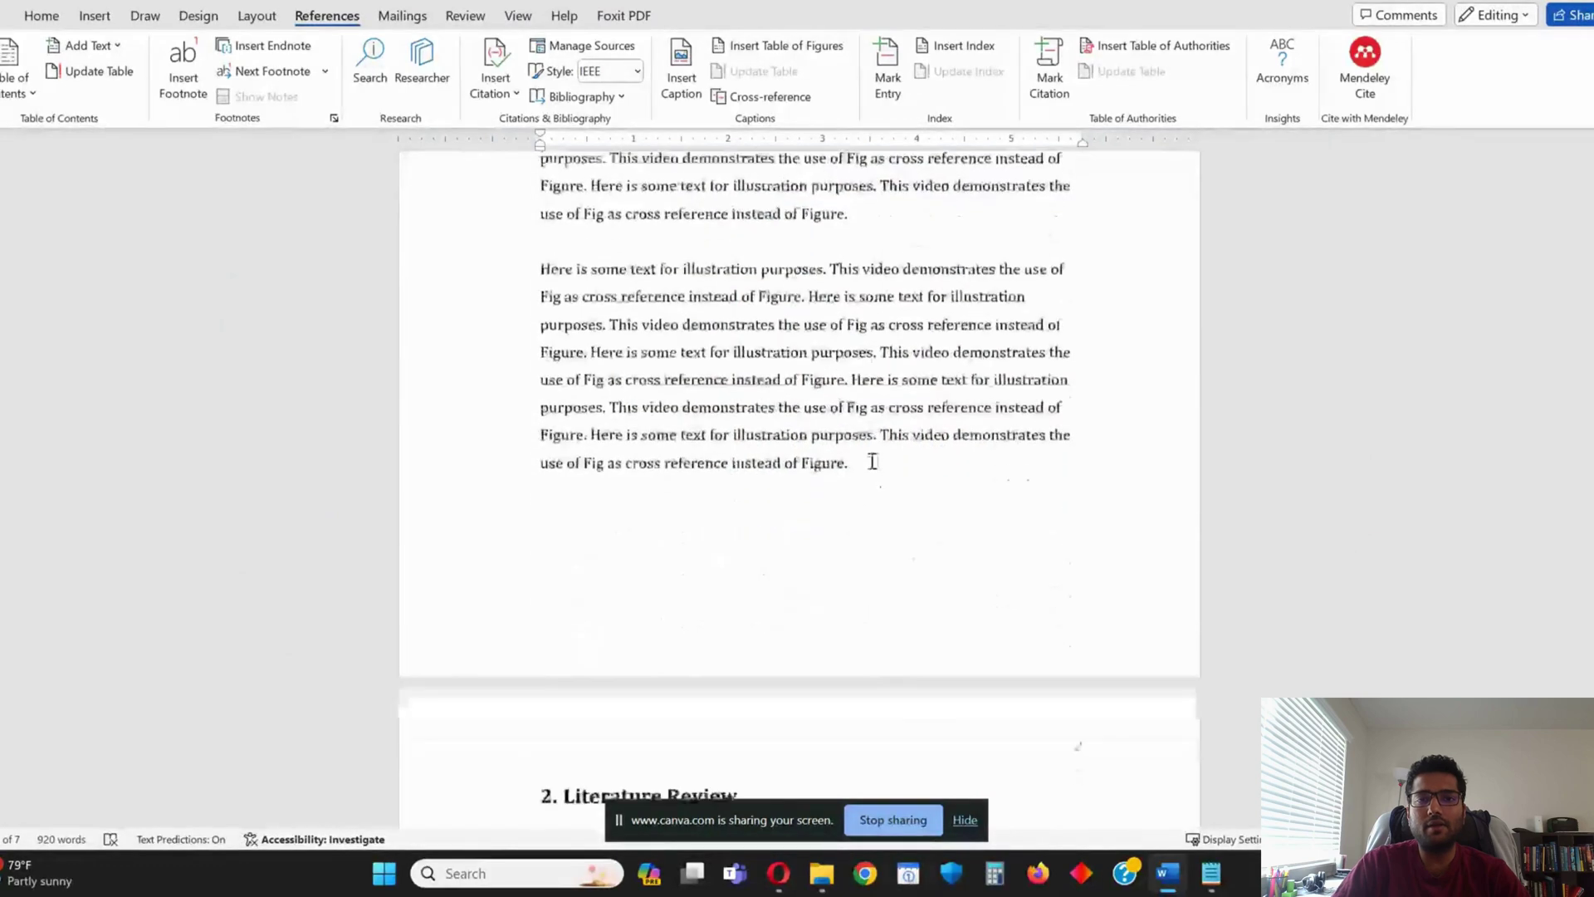
{"action": "scroll", "coordinate": [872, 461], "scroll_direction": "down", "scroll_amount": 8}
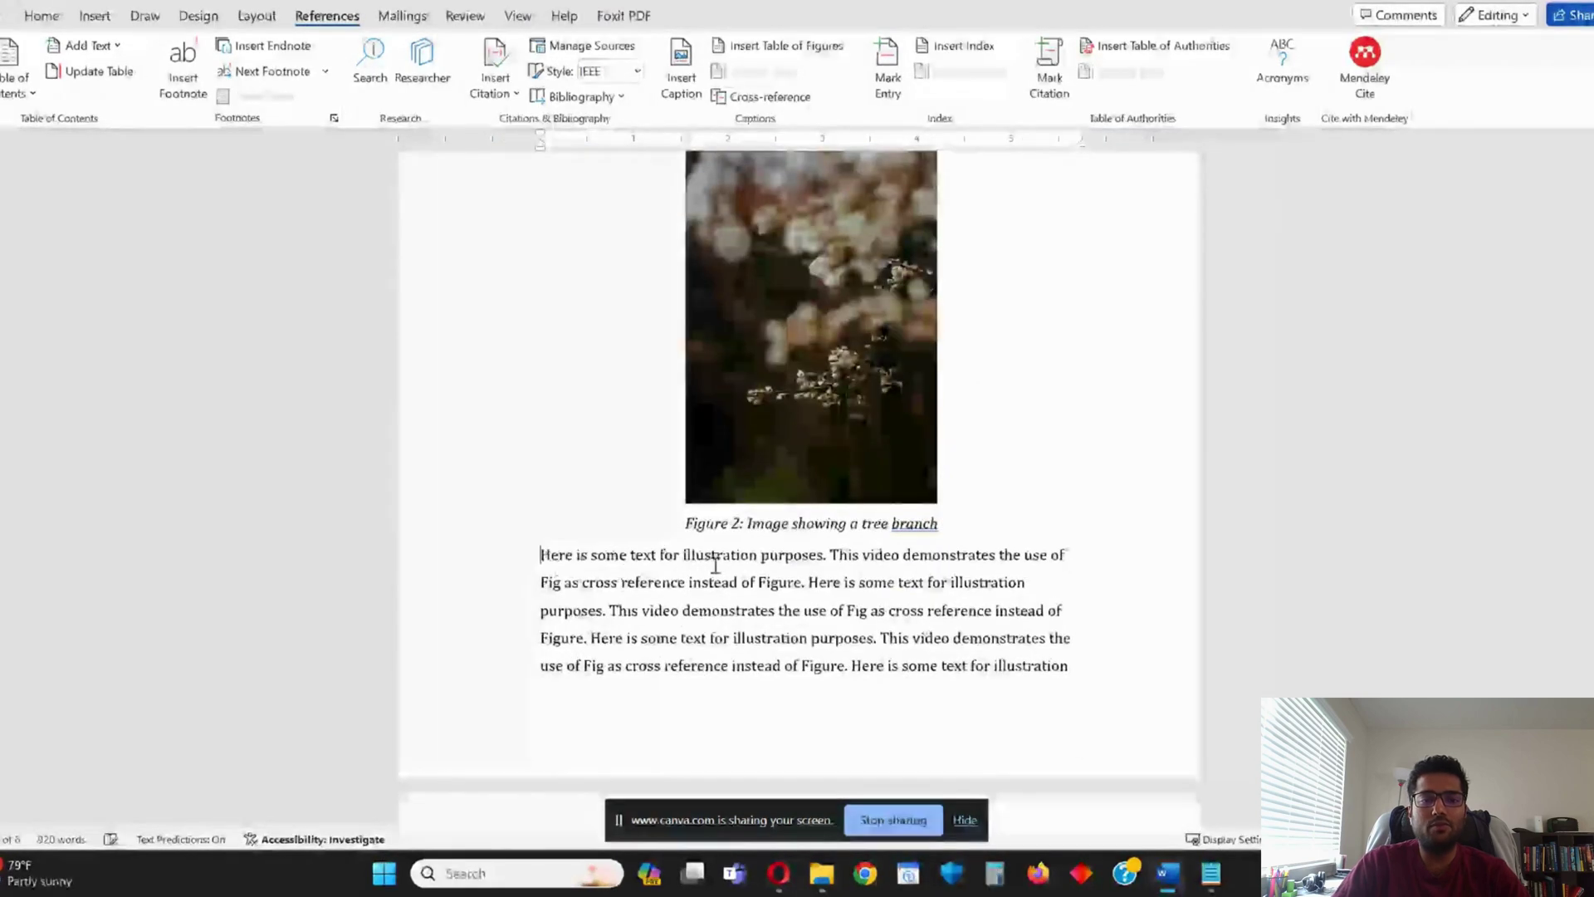
{"action": "key", "text": "ctrl+v"}
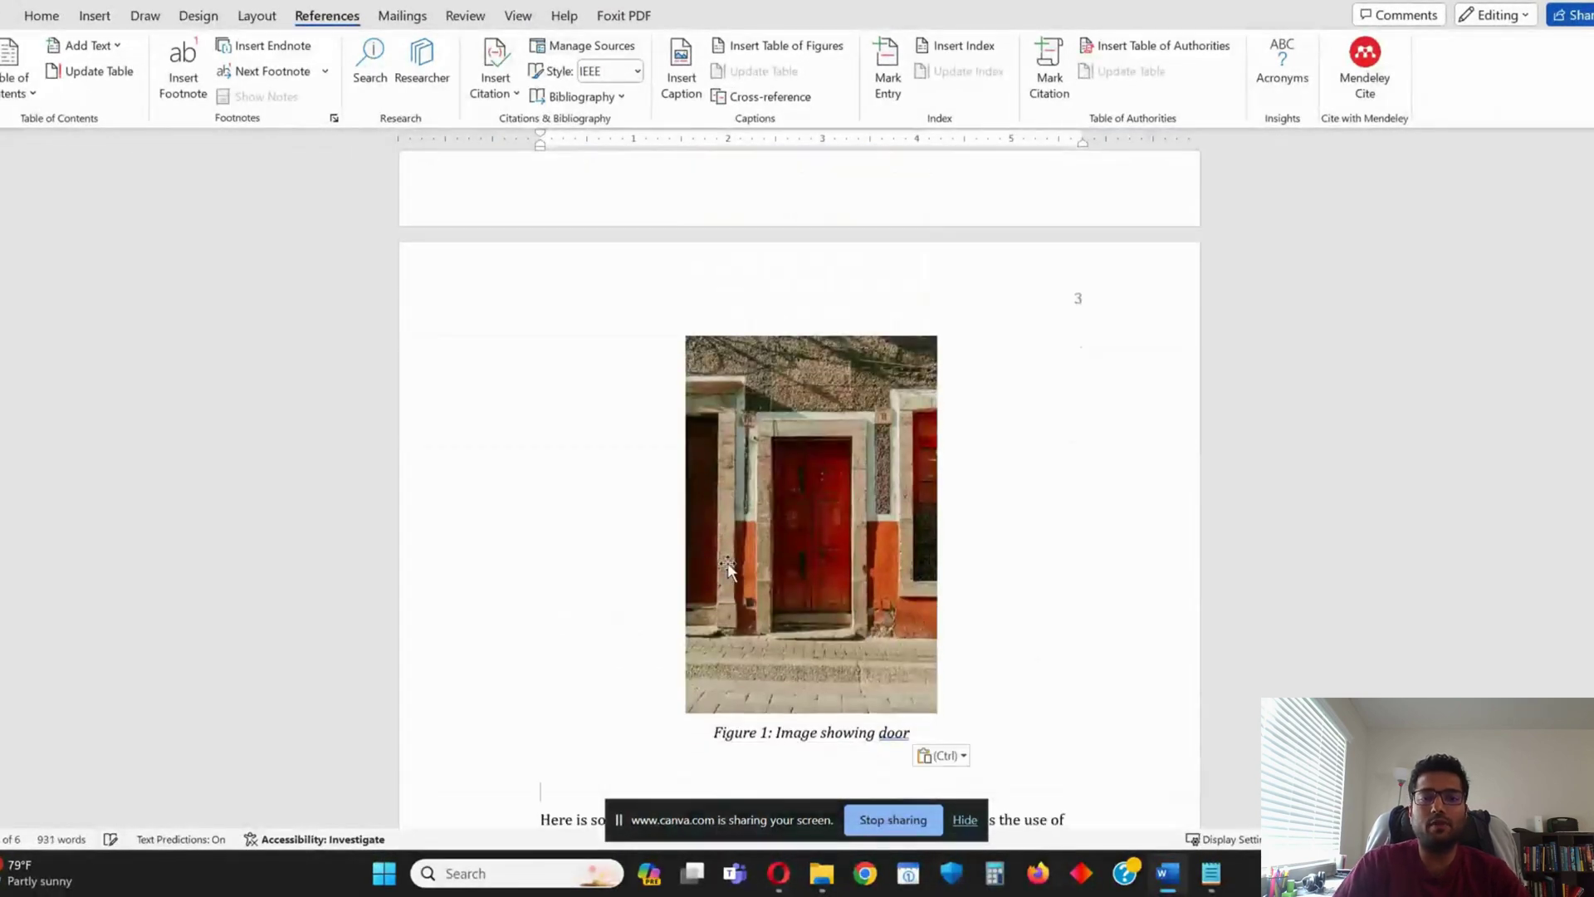
Update the fields in the moved sentence and in the door picture's caption together
{"action": "scroll", "coordinate": [495, 278], "scroll_direction": "up", "scroll_amount": 2}
{"action": "left_click_drag", "start_coordinate": [509, 224], "coordinate": [910, 258]}
{"action": "scroll", "coordinate": [790, 249], "scroll_direction": "up", "scroll_amount": 1}
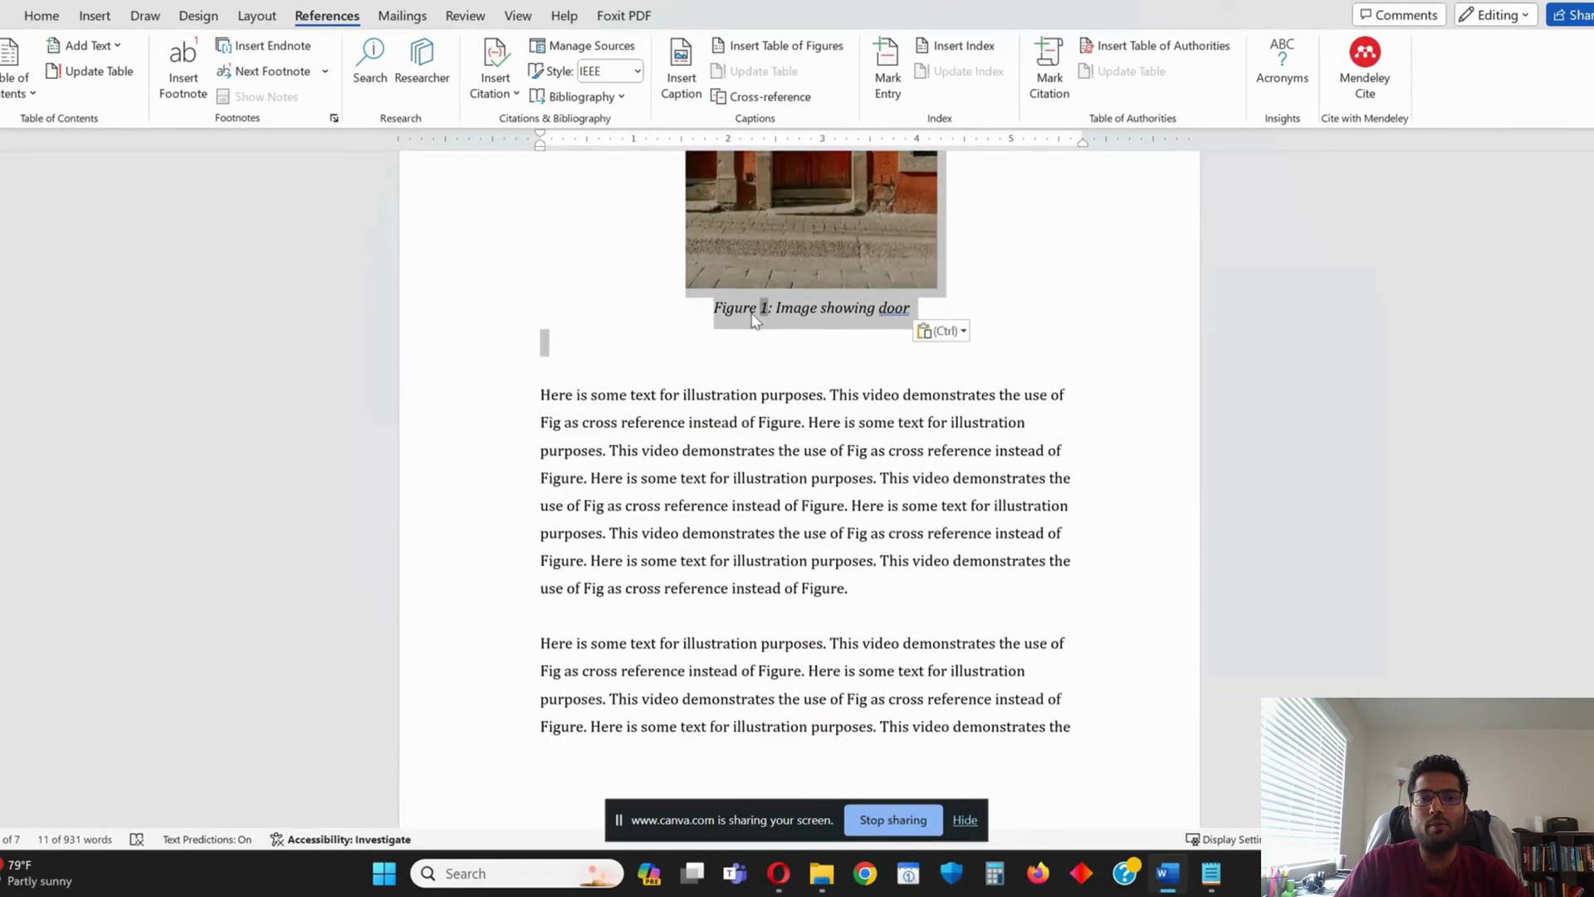
{"action": "right_click", "coordinate": [764, 310]}
{"action": "left_click", "coordinate": [843, 479]}
{"action": "scroll", "coordinate": [934, 403], "scroll_direction": "up", "scroll_amount": 4}
{"action": "scroll", "coordinate": [934, 402], "scroll_direction": "up", "scroll_amount": 5}
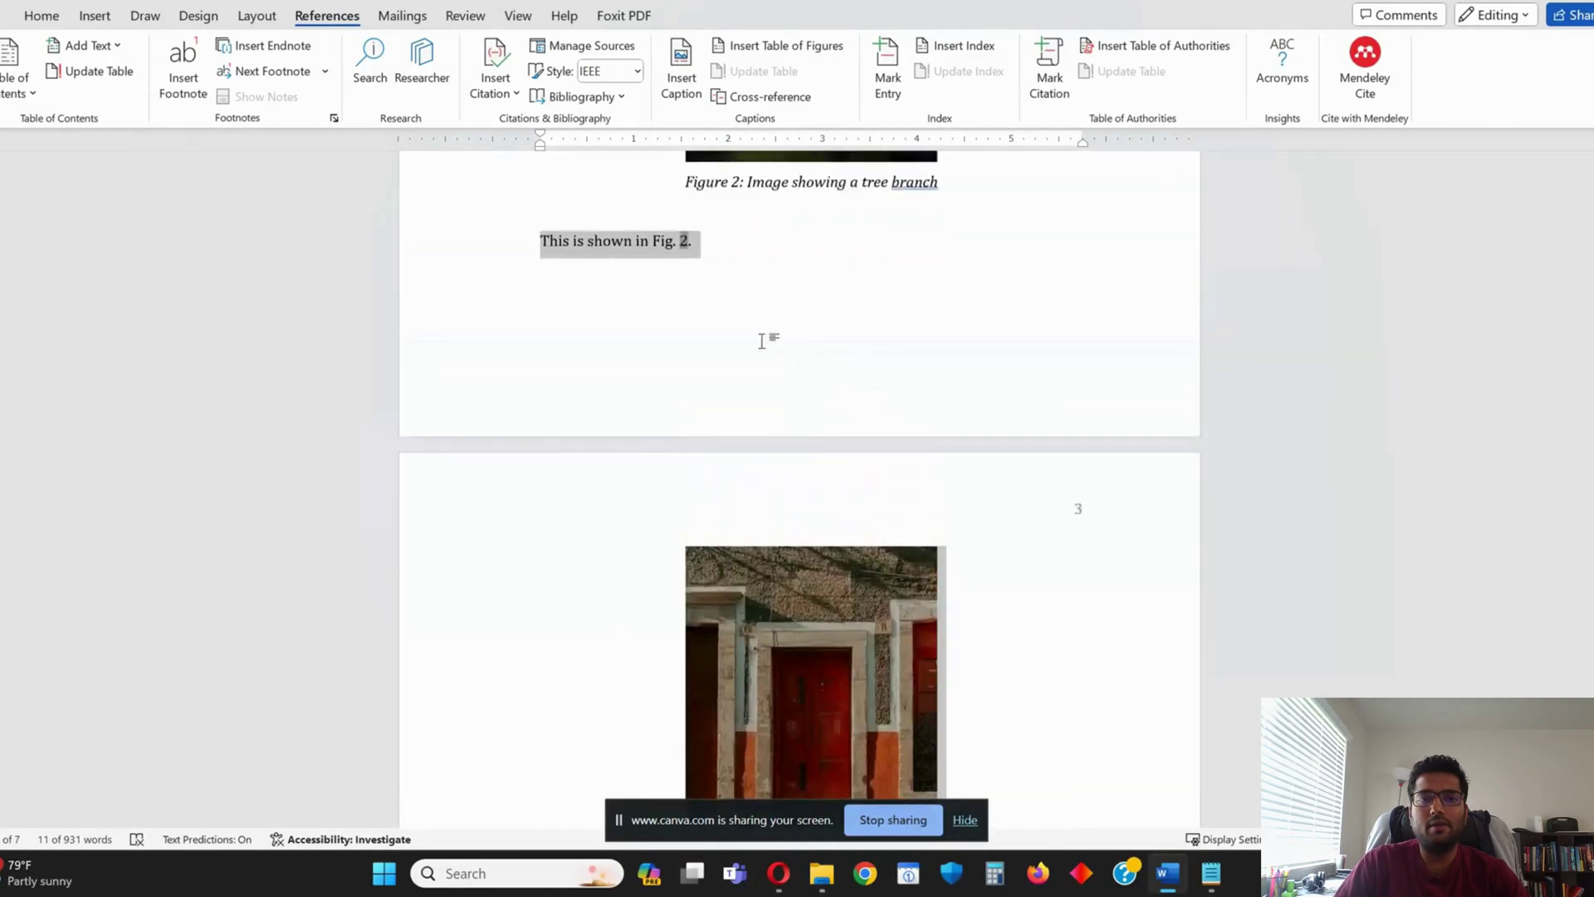
Update the figure number field in the tree branch picture's caption
{"action": "left_click", "coordinate": [681, 282]}
{"action": "scroll", "coordinate": [756, 685], "scroll_direction": "down", "scroll_amount": 3}
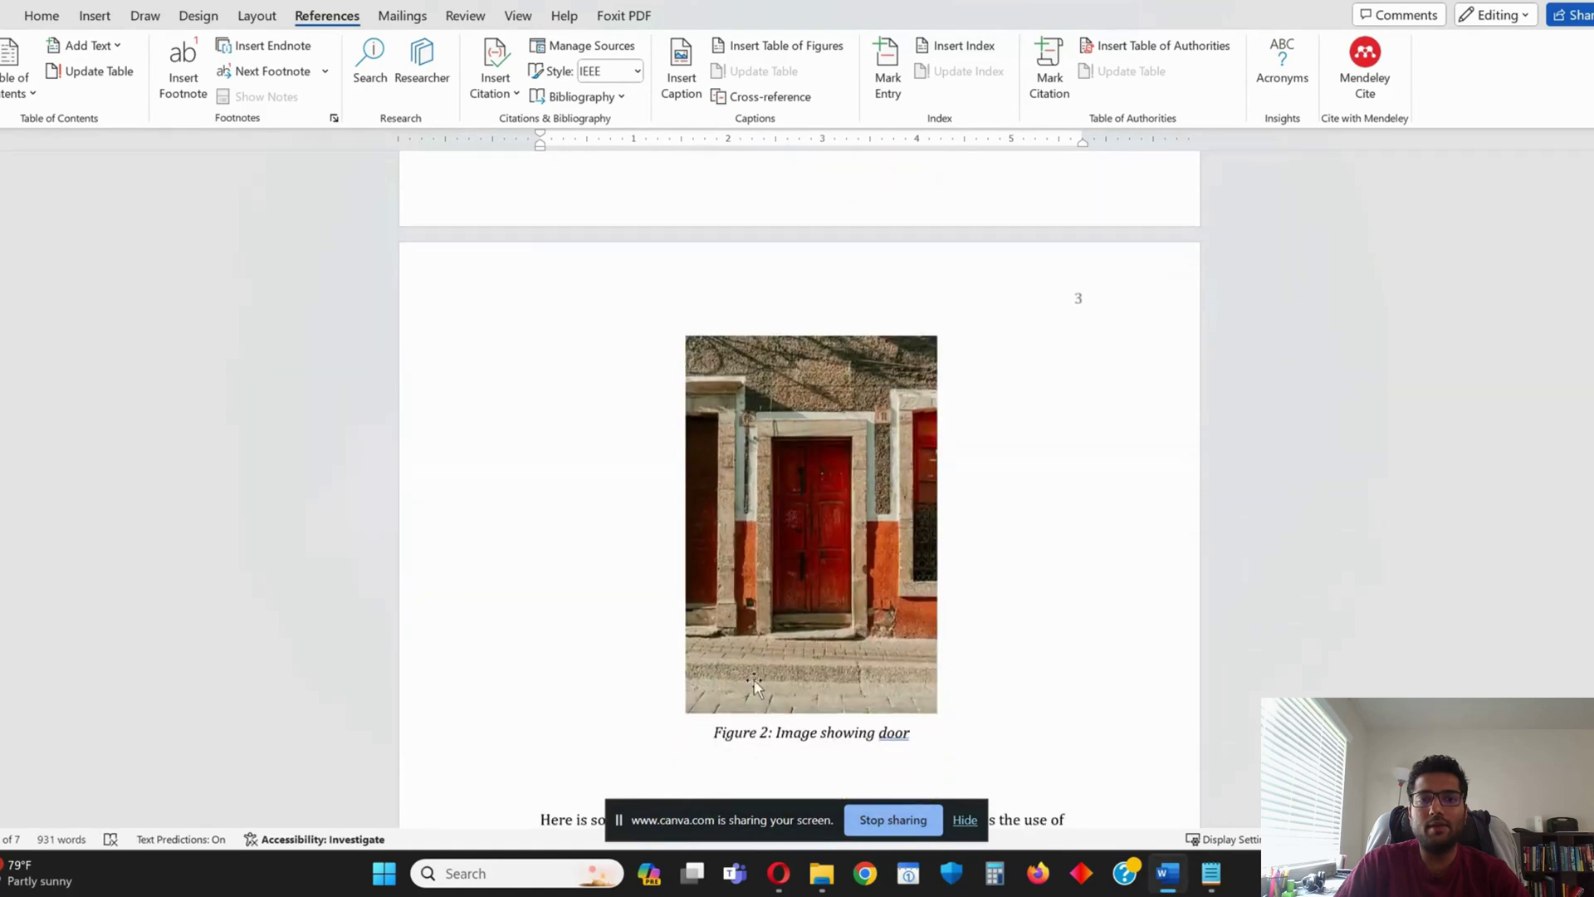
{"action": "scroll", "coordinate": [772, 737], "scroll_direction": "up", "scroll_amount": 5}
{"action": "left_click_drag", "start_coordinate": [687, 350], "coordinate": [1056, 367]}
{"action": "right_click", "coordinate": [762, 368]}
{"action": "left_click", "coordinate": [810, 517]}
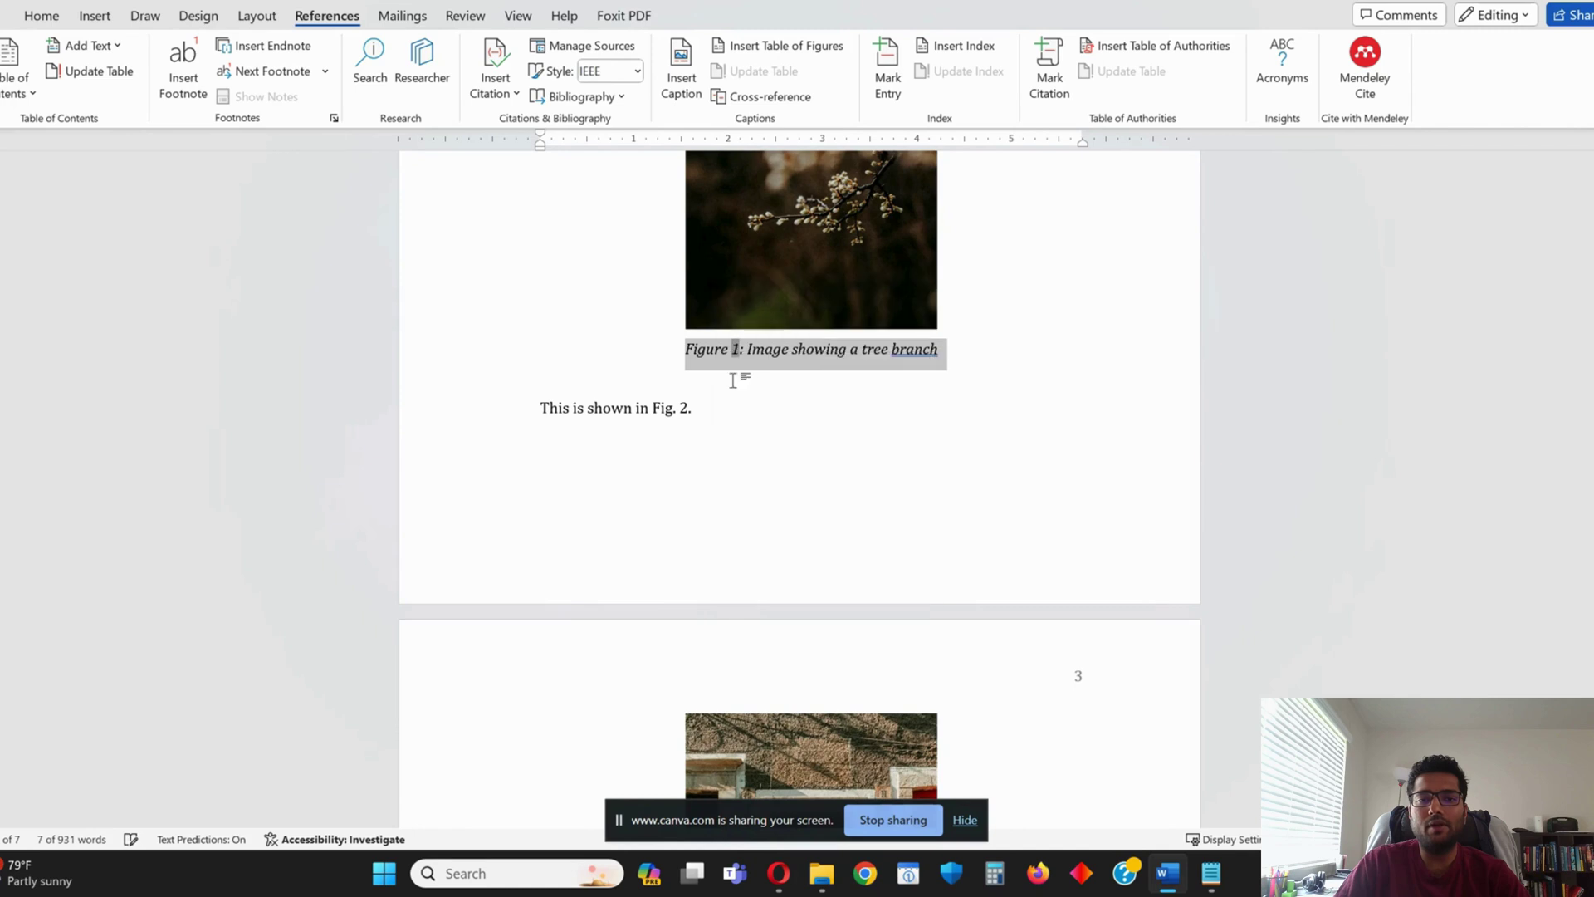
{"action": "left_click", "coordinate": [837, 432]}
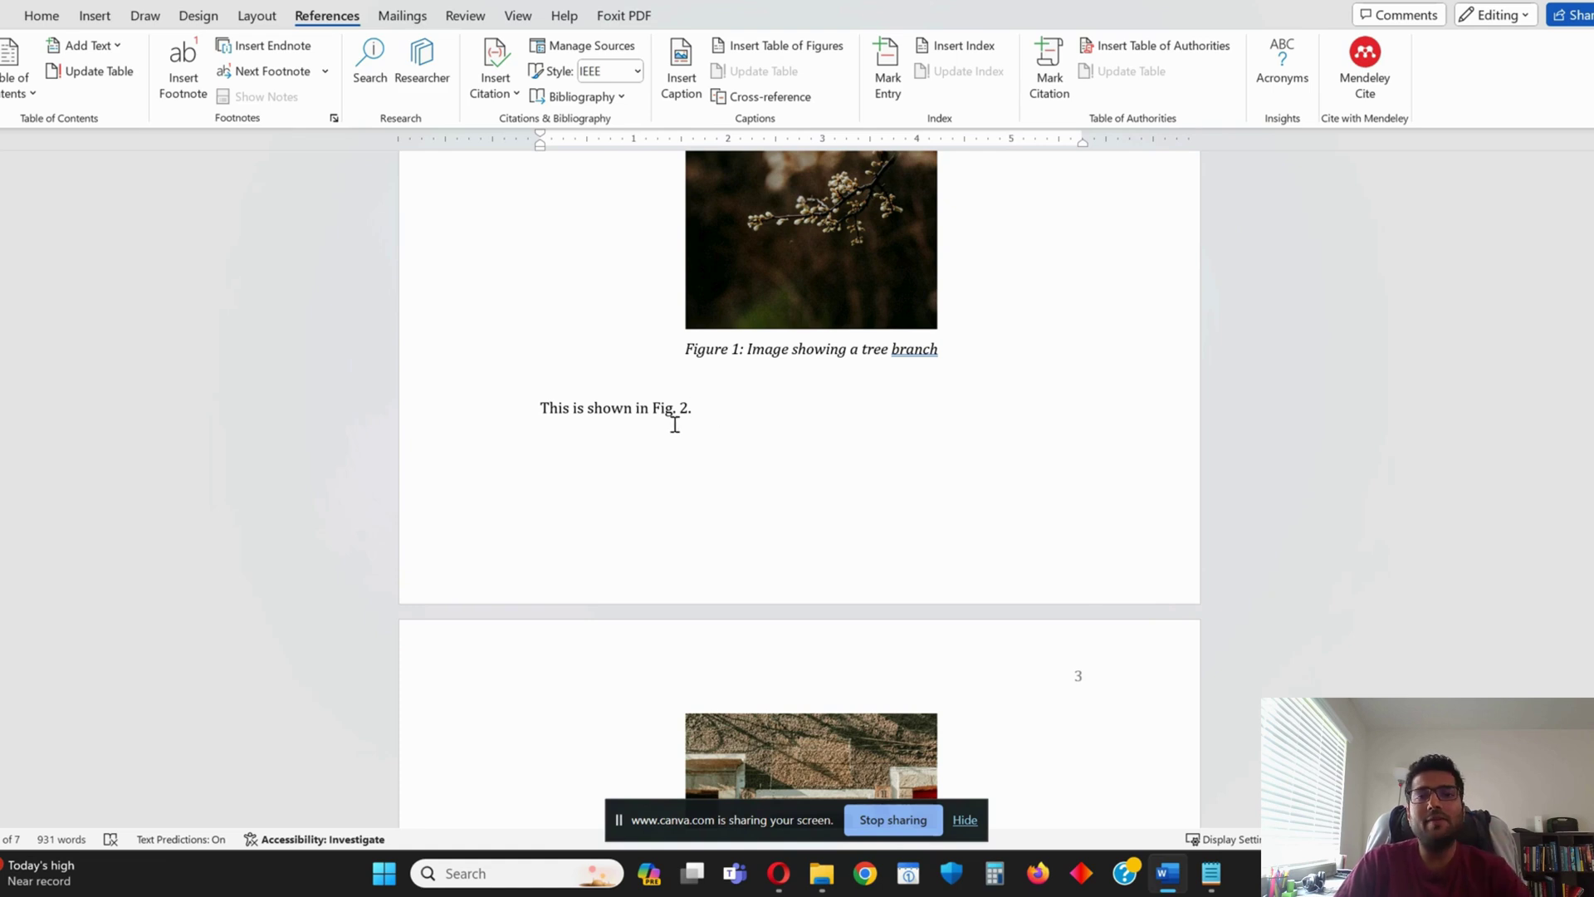
Show the document's headings in the navigation pane and go to the "Results" heading
{"action": "scroll", "coordinate": [758, 397], "scroll_direction": "up", "scroll_amount": 5}
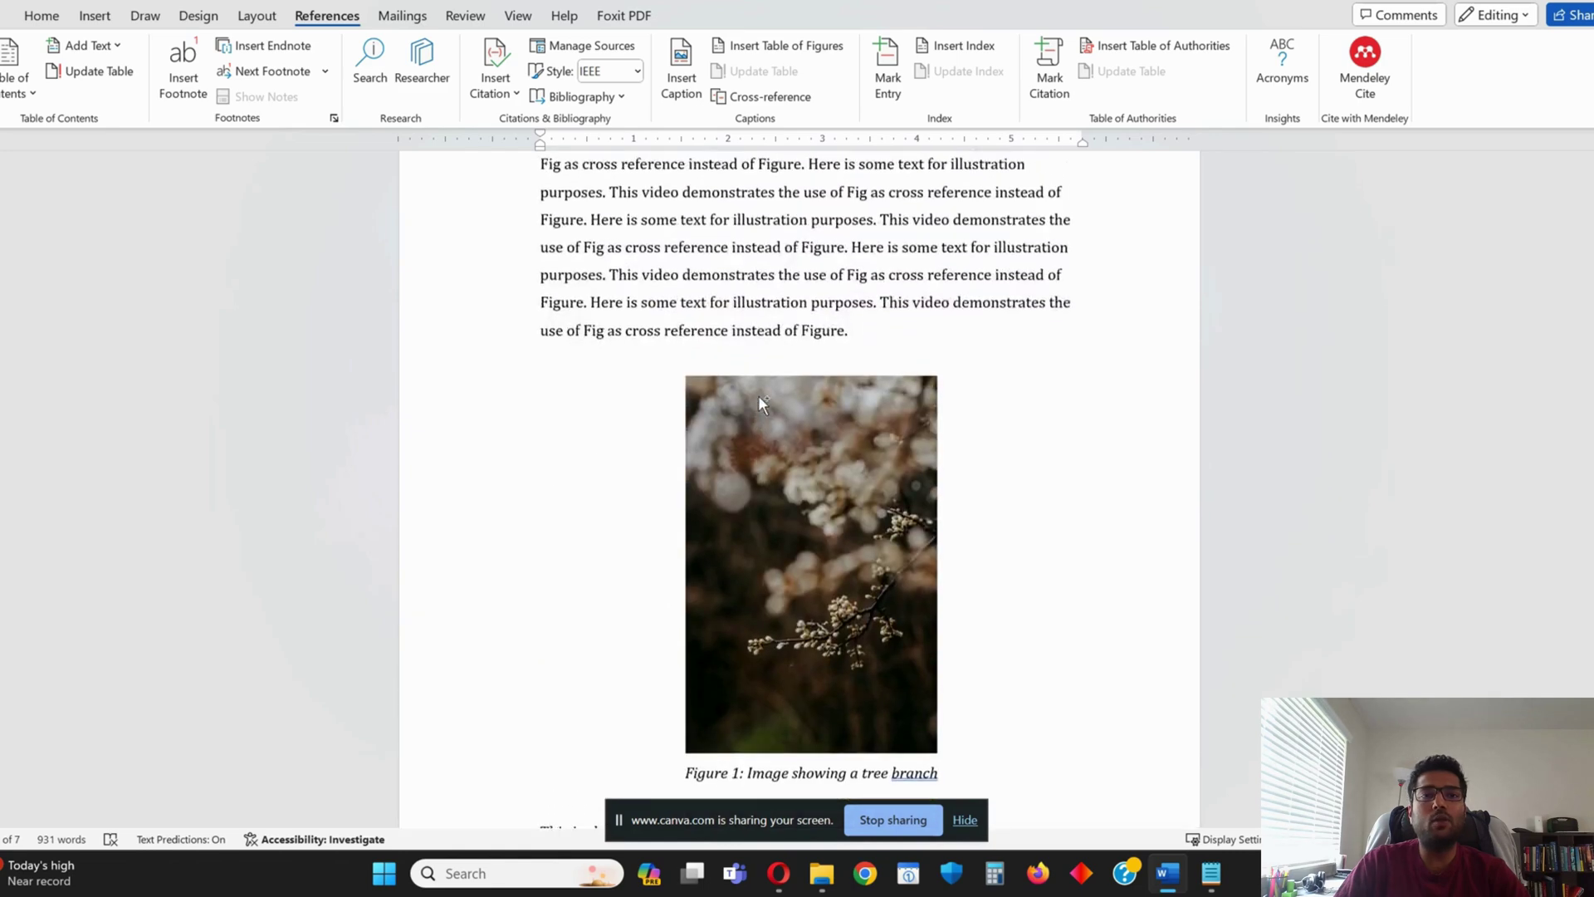
{"action": "scroll", "coordinate": [759, 395], "scroll_direction": "down", "scroll_amount": 3, "text": "ctrl"}
{"action": "scroll", "coordinate": [676, 363], "scroll_direction": "up", "scroll_amount": 2}
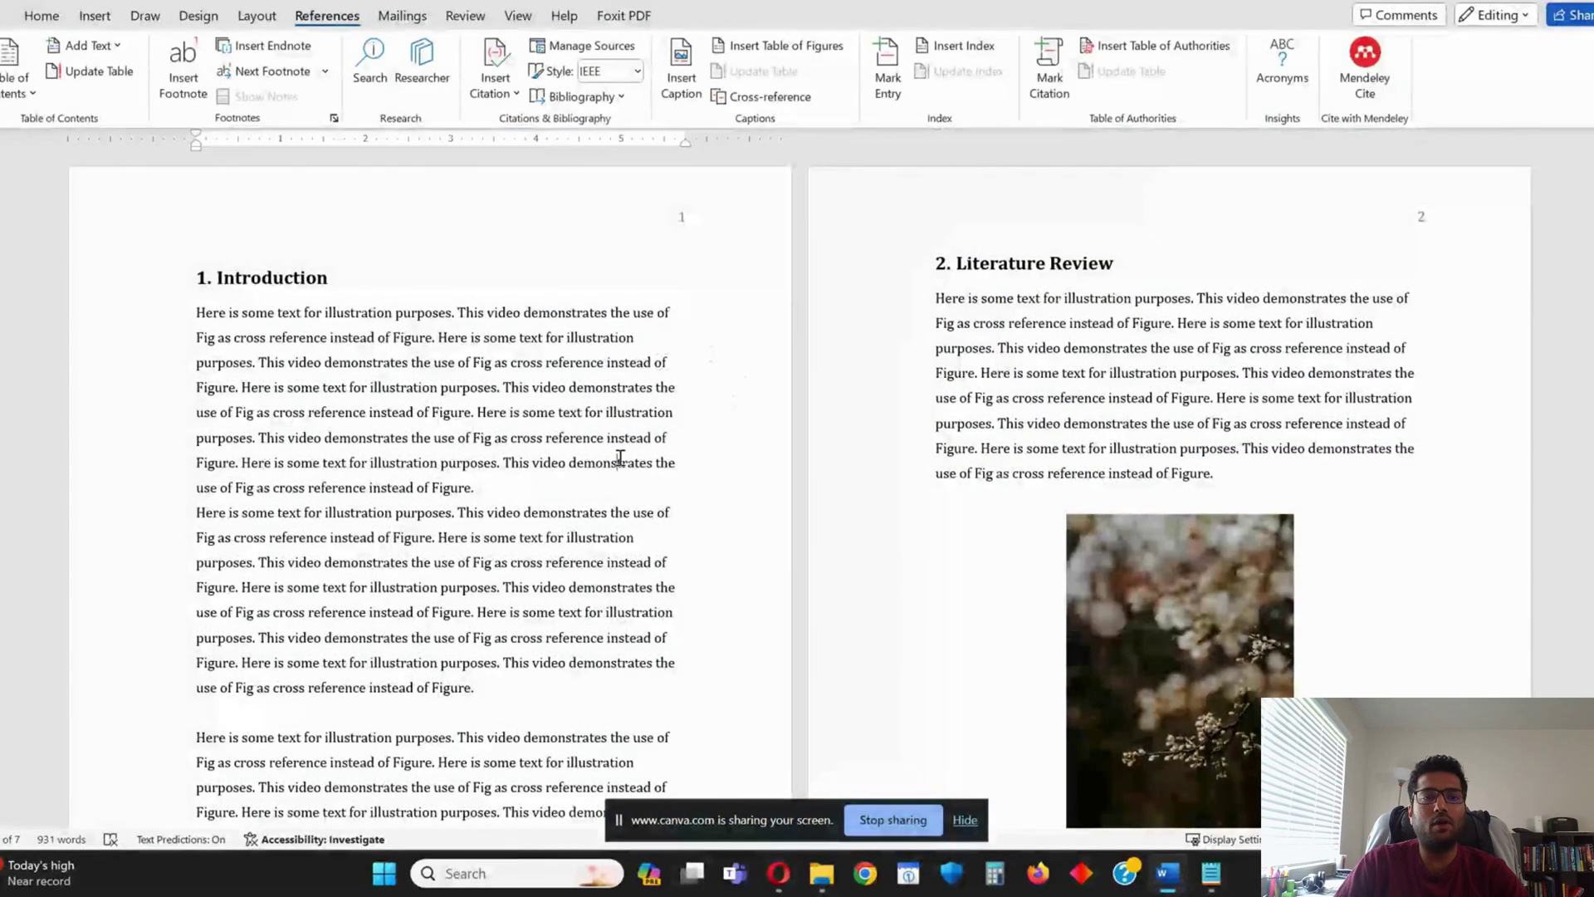
{"action": "key", "text": "ctrl+f"}
{"action": "left_click", "coordinate": [267, 190]}
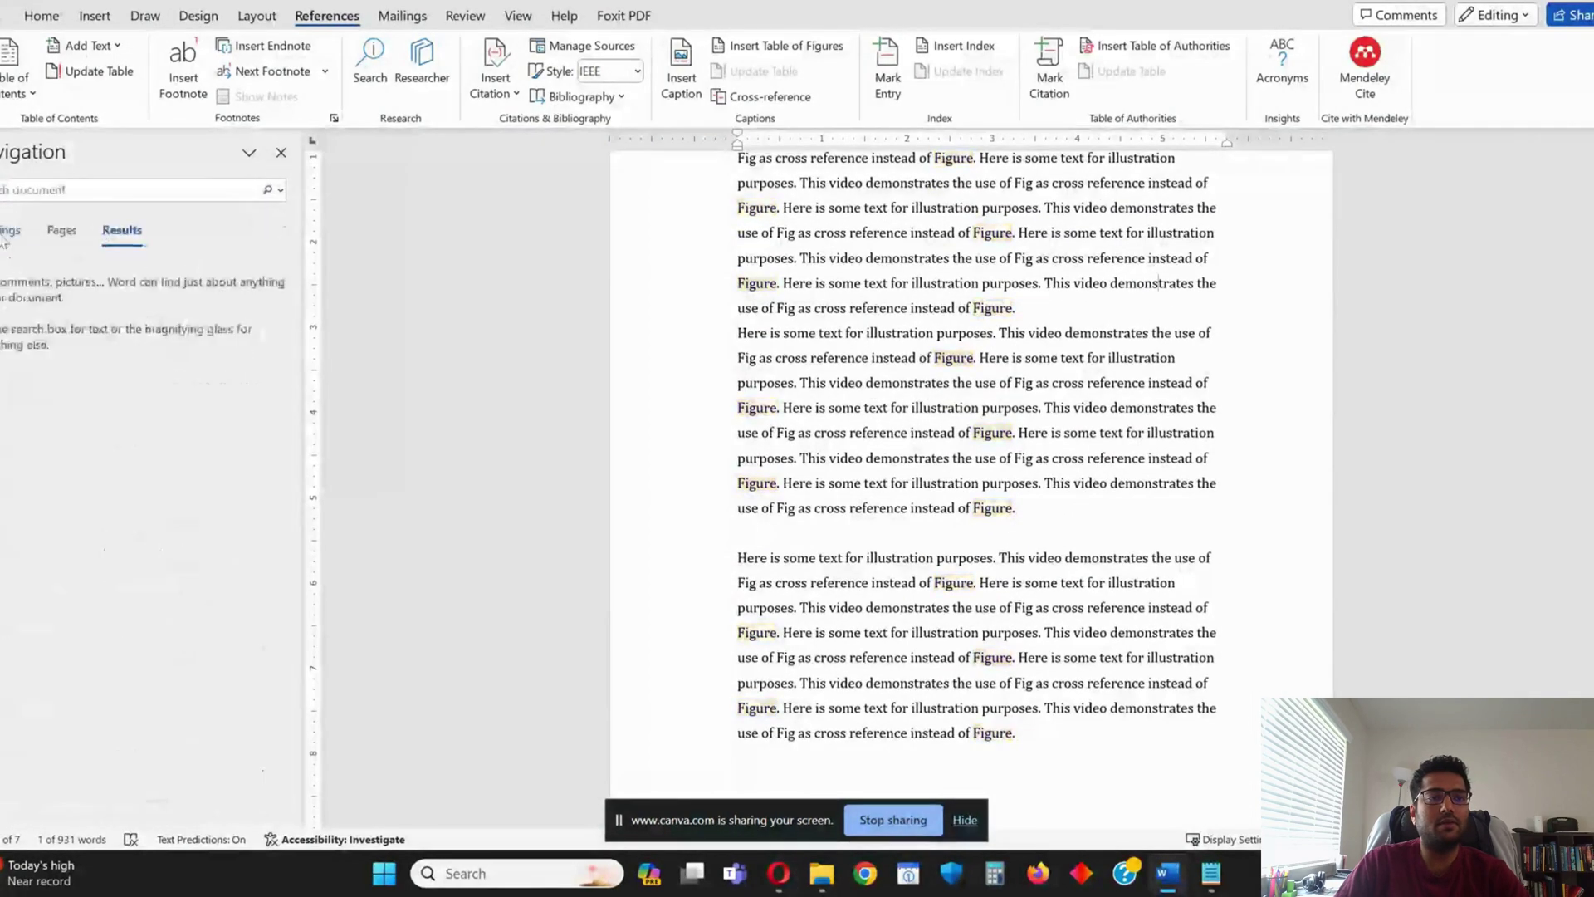
{"action": "left_click", "coordinate": [10, 231]}
{"action": "left_click", "coordinate": [50, 285]}
{"action": "left_click", "coordinate": [24, 306]}
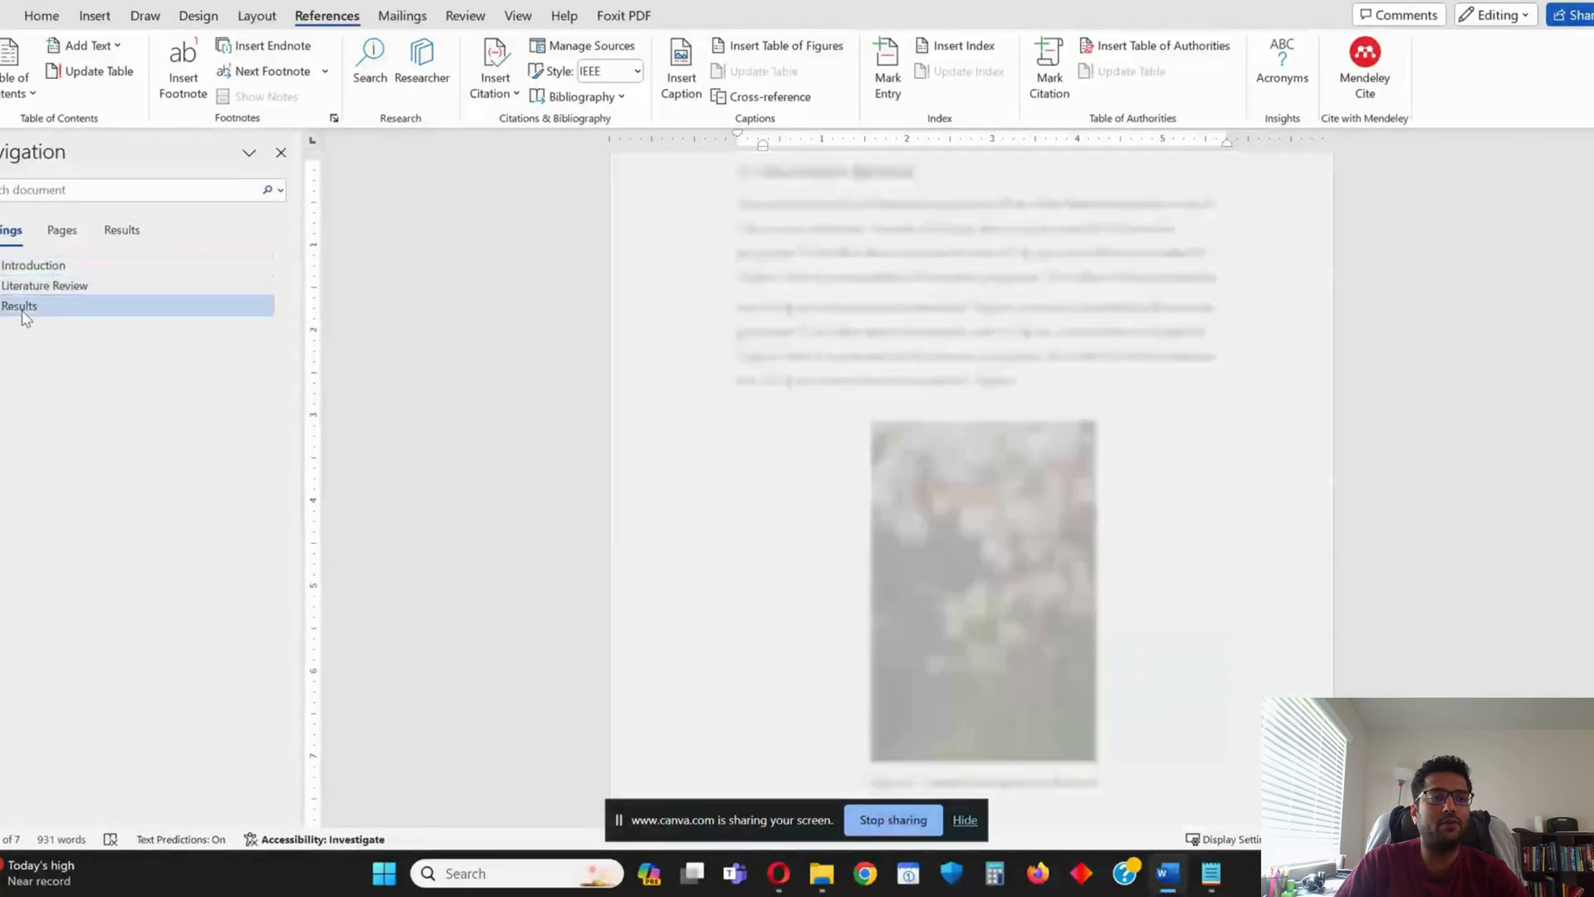
Examine the mountain picture and the figure label in its caption in the Results section
{"action": "scroll", "coordinate": [978, 485], "scroll_direction": "down", "scroll_amount": 1}
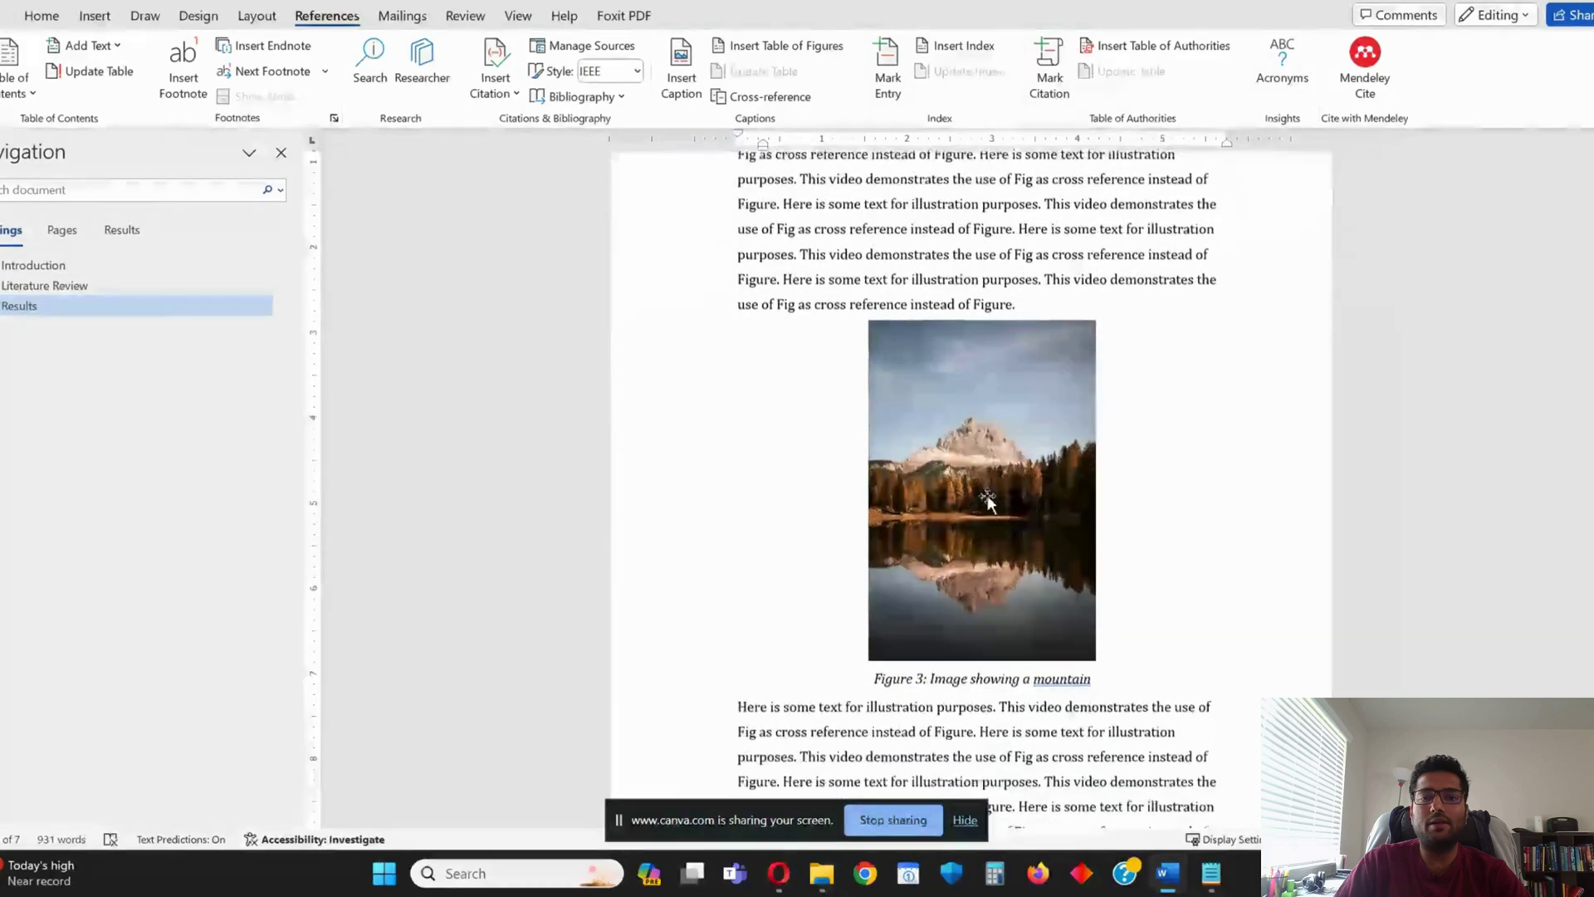
{"action": "scroll", "coordinate": [775, 505], "scroll_direction": "up", "scroll_amount": 1}
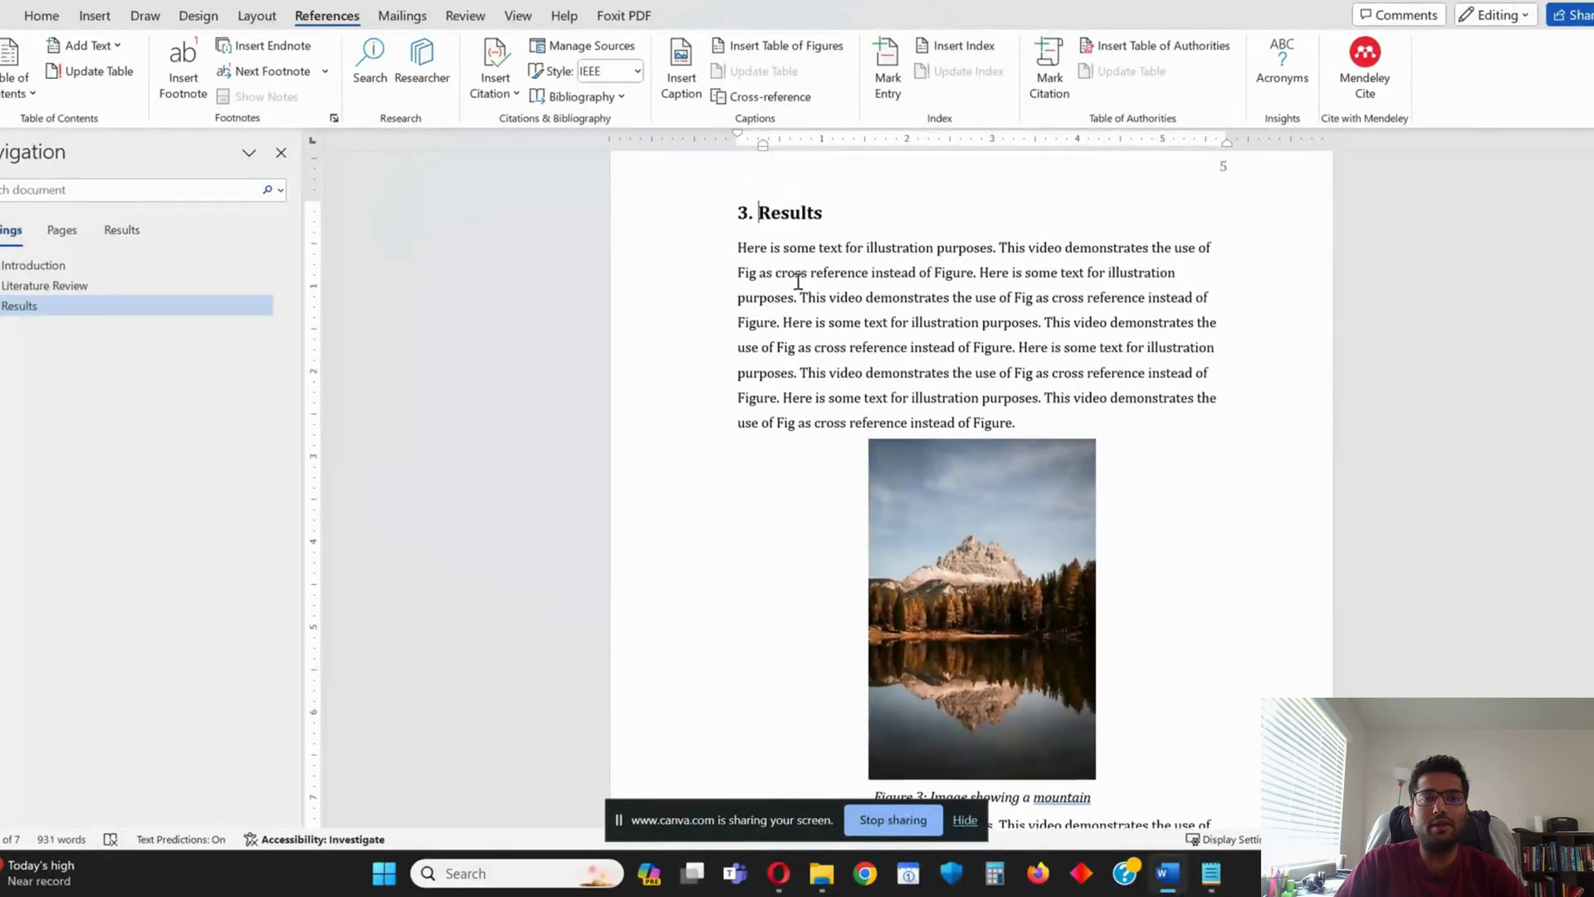
{"action": "scroll", "coordinate": [996, 532], "scroll_direction": "down", "scroll_amount": 1}
{"action": "left_click", "coordinate": [895, 673]}
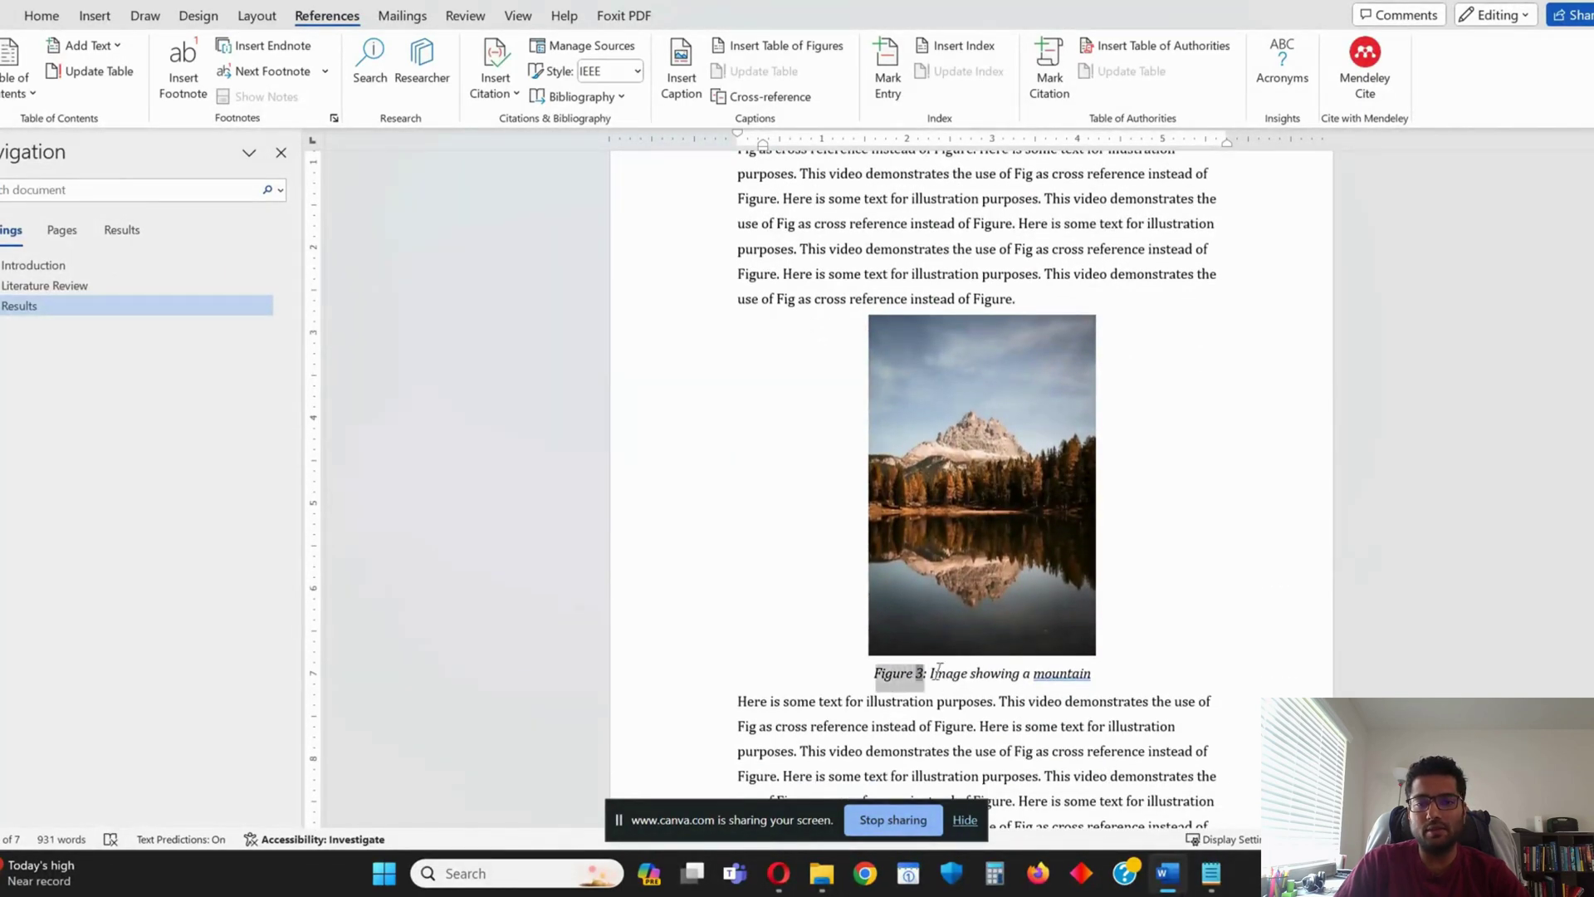
{"action": "left_click", "coordinate": [1038, 727]}
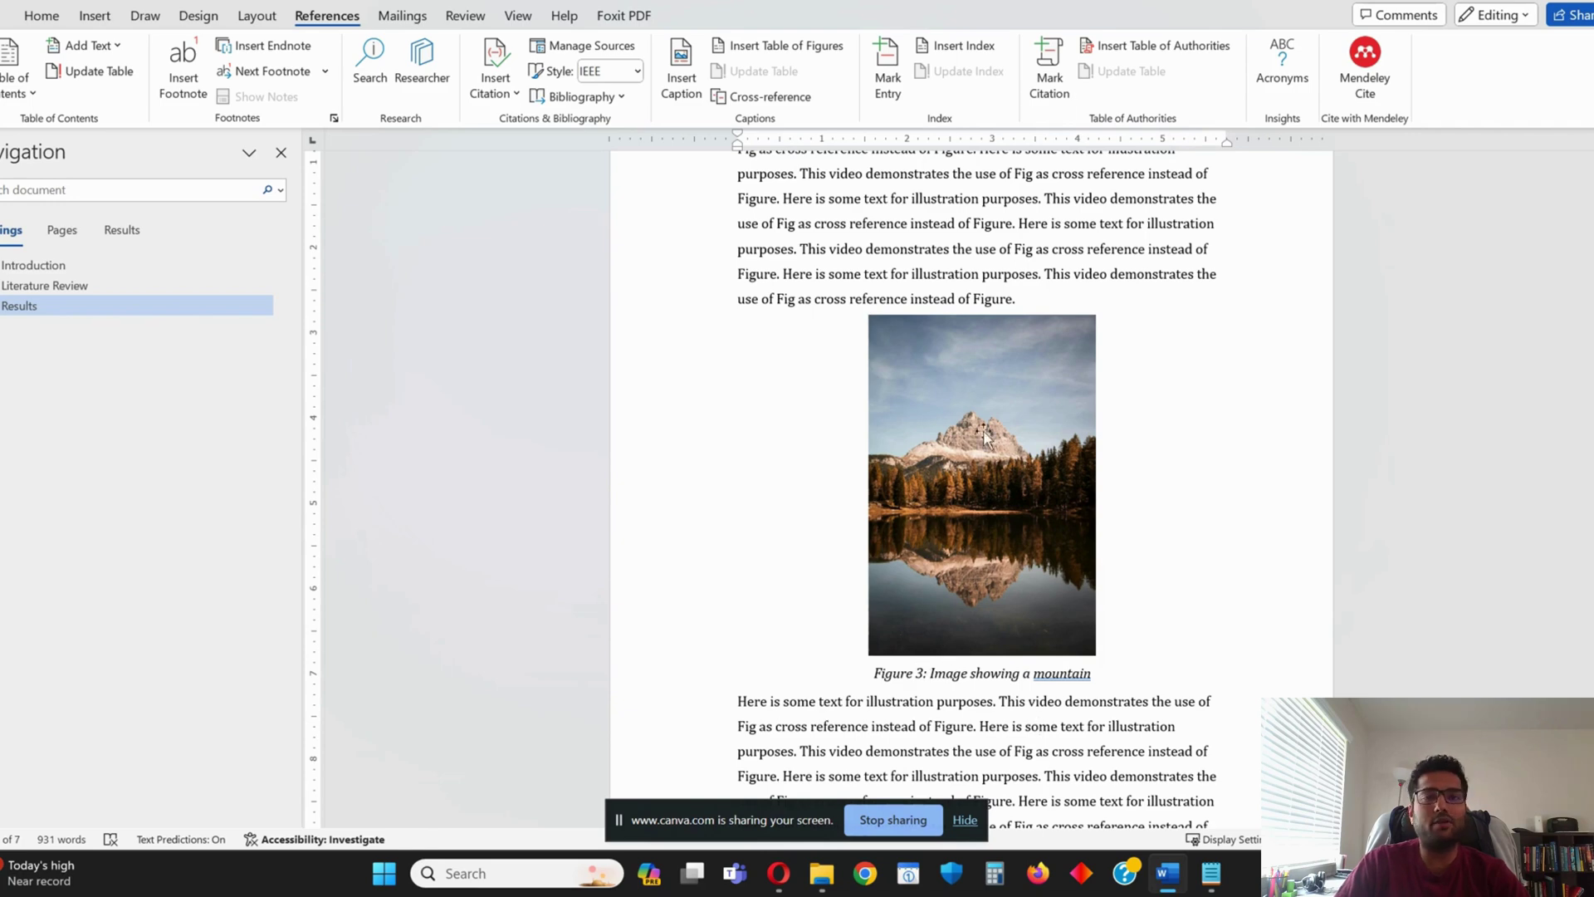
Switch to the Notepad notes and examine the field switches for plain, appendix and chapter-numbered figures, then return to the Word document
{"action": "left_click", "coordinate": [1211, 873]}
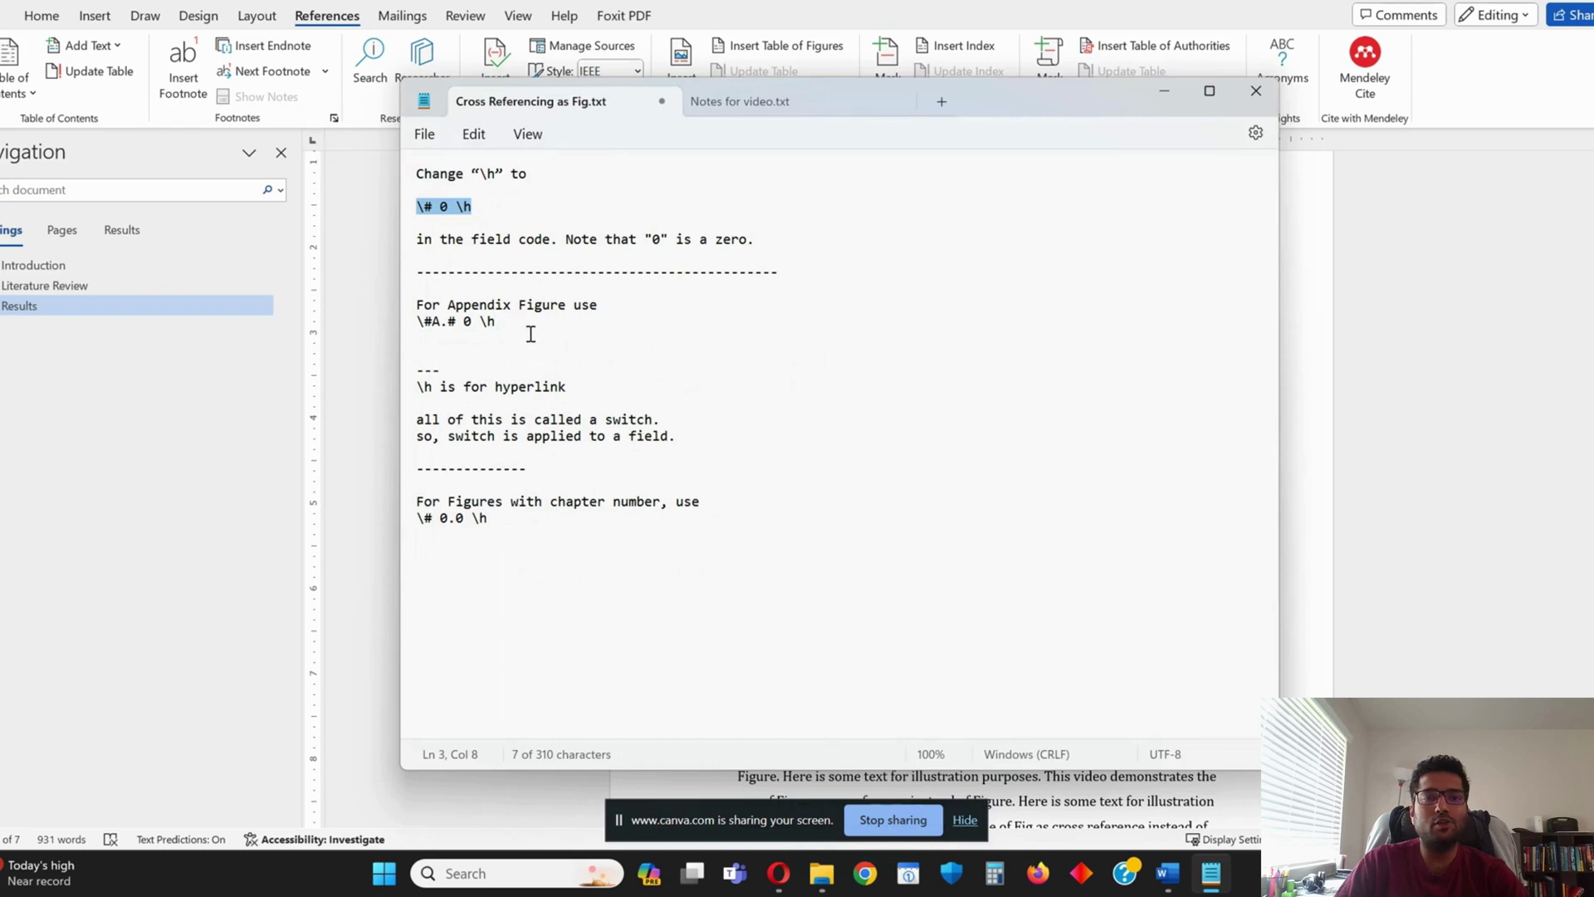
{"action": "left_click_drag", "start_coordinate": [532, 327], "coordinate": [390, 302]}
{"action": "left_click", "coordinate": [539, 522]}
{"action": "left_click_drag", "start_coordinate": [539, 521], "coordinate": [407, 502]}
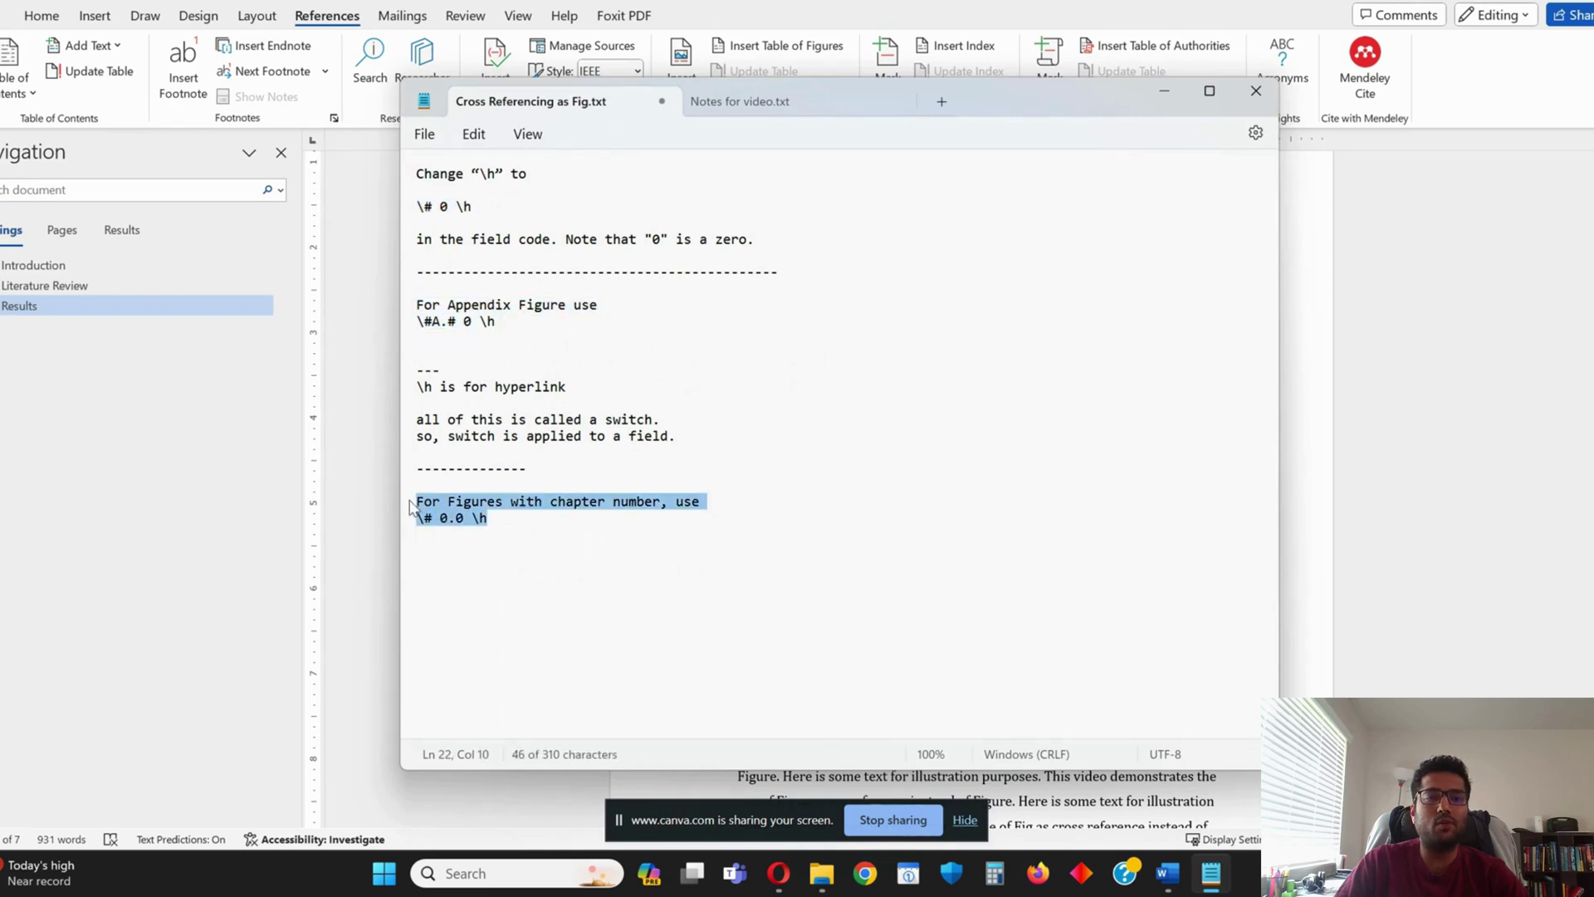
{"action": "left_click", "coordinate": [505, 537]}
{"action": "left_click_drag", "start_coordinate": [505, 538], "coordinate": [419, 531]}
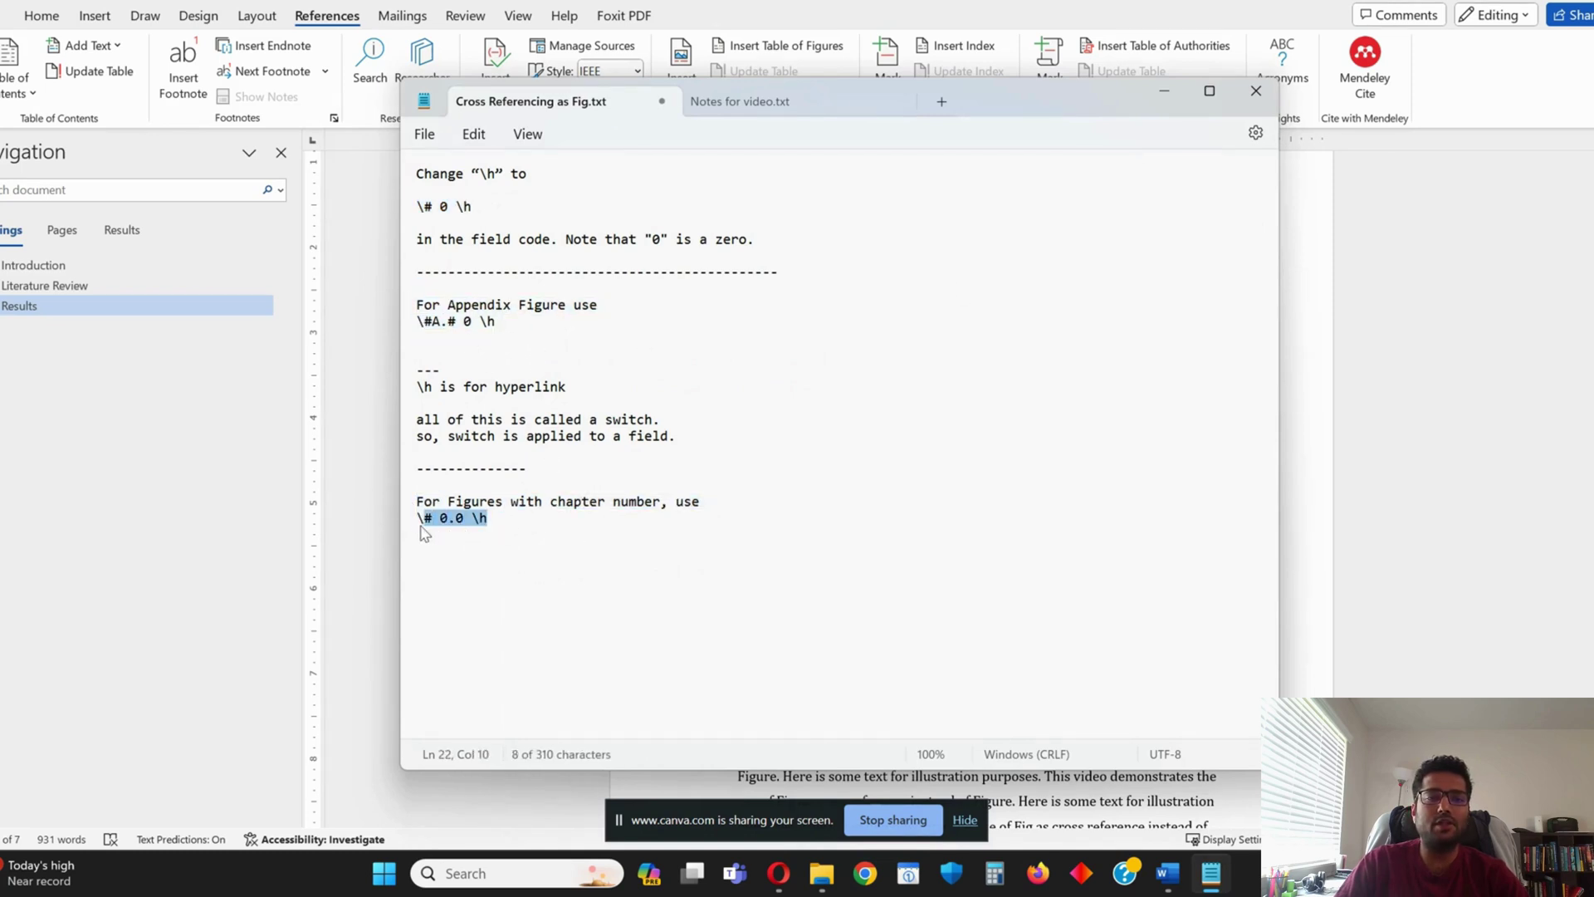
{"action": "left_click_drag", "start_coordinate": [505, 324], "coordinate": [413, 326]}
{"action": "left_click_drag", "start_coordinate": [474, 207], "coordinate": [418, 209]}
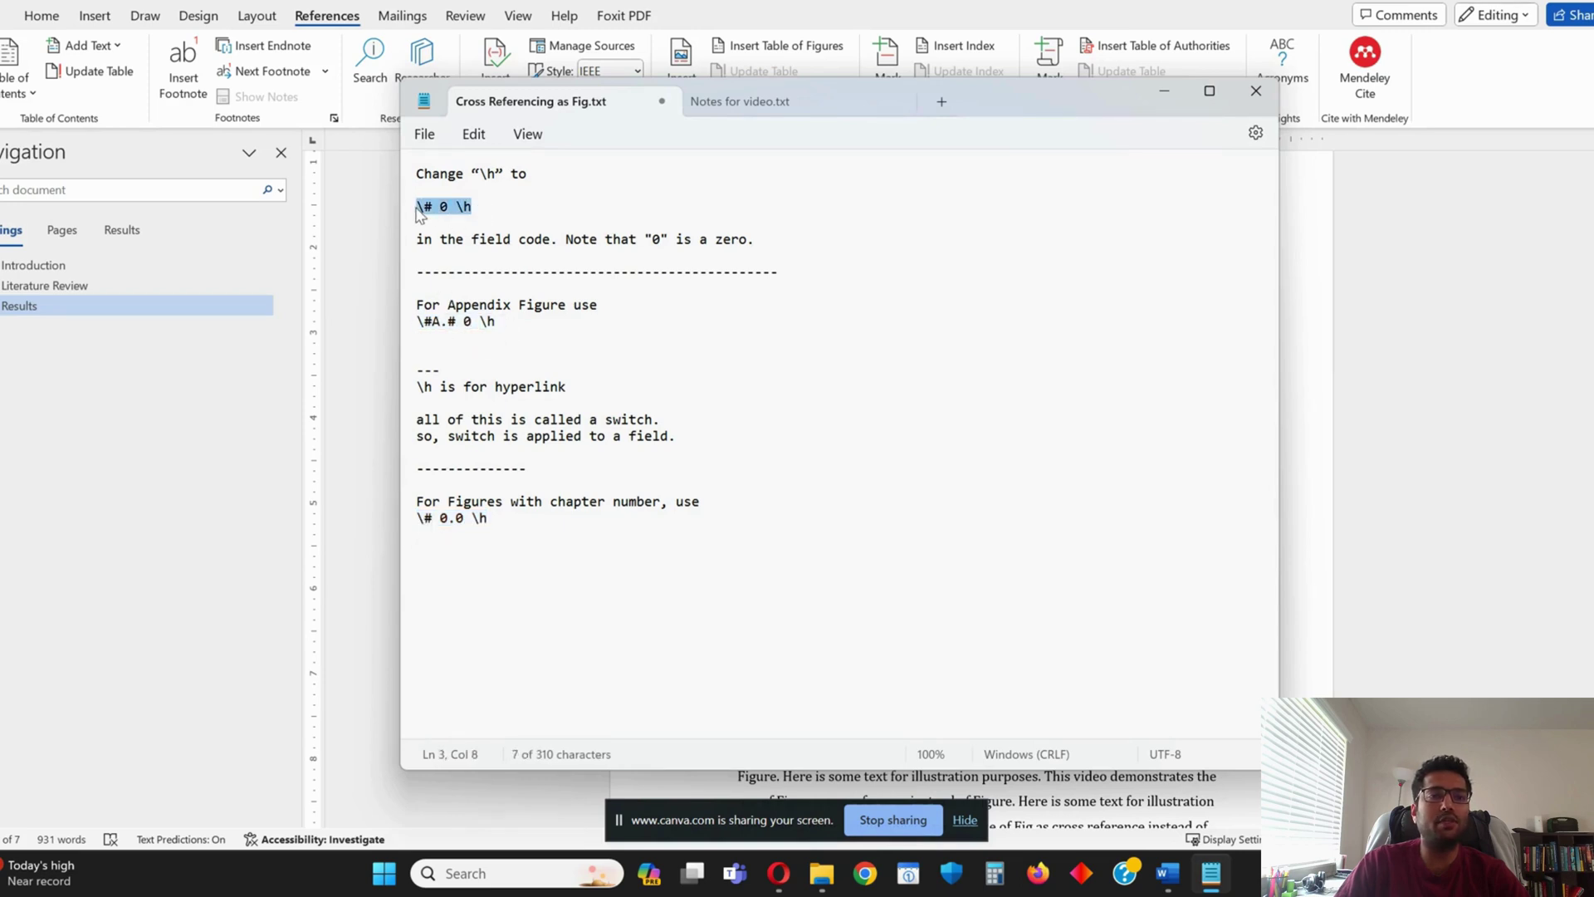
{"action": "left_click", "coordinate": [1035, 336]}
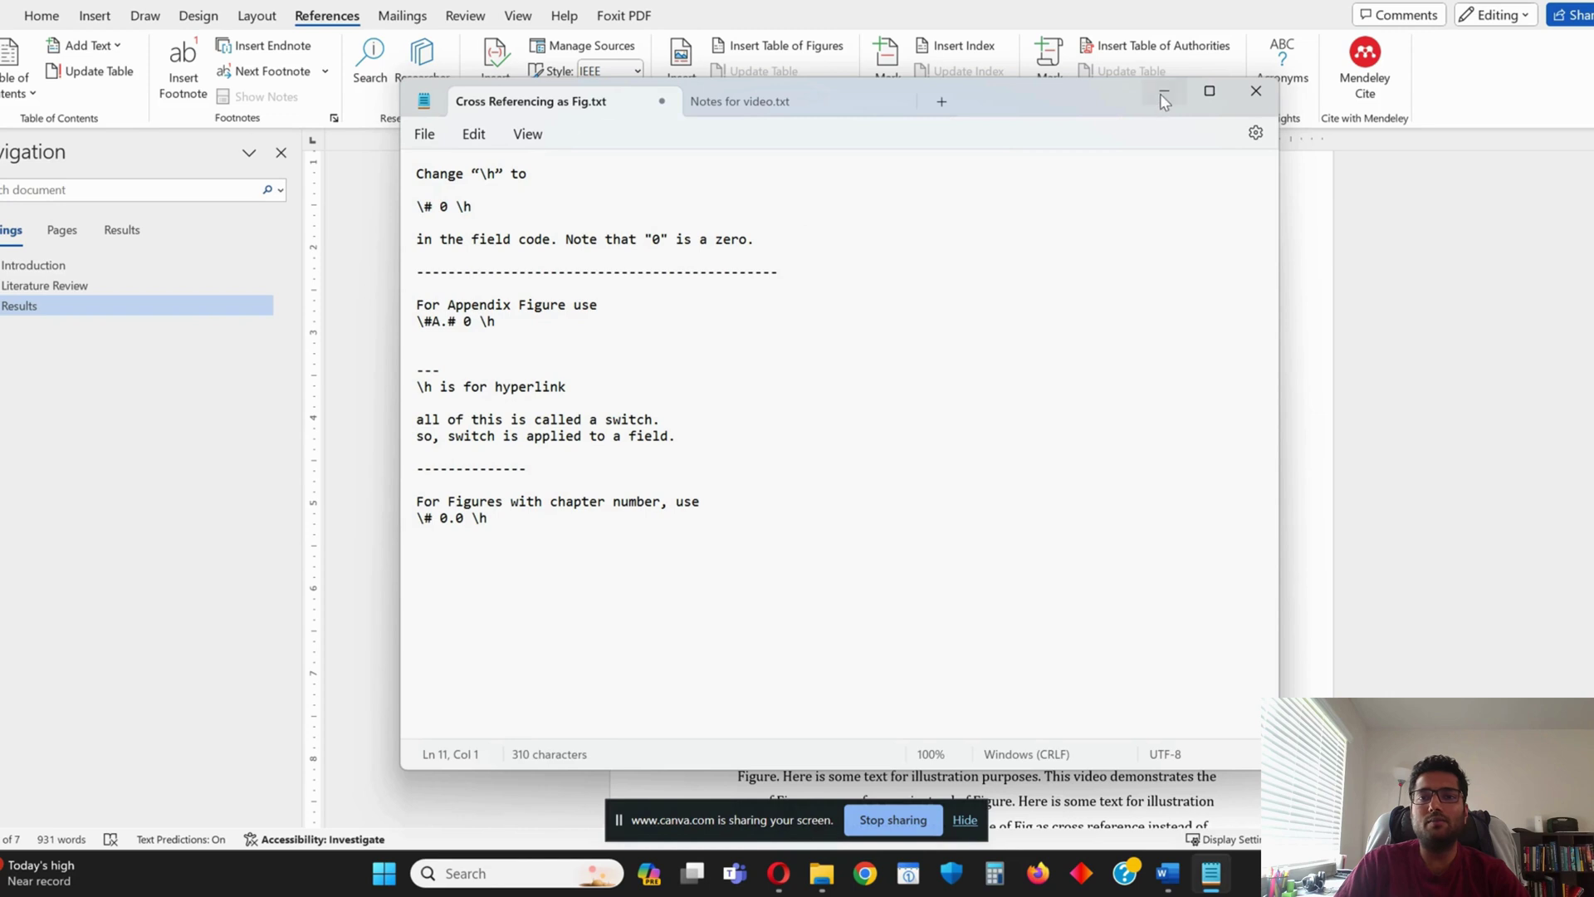
{"action": "left_click", "coordinate": [1163, 91]}
Enter the title "Additional Data" at the start of the empty page 7, after the Results section
{"action": "left_click", "coordinate": [1038, 298]}
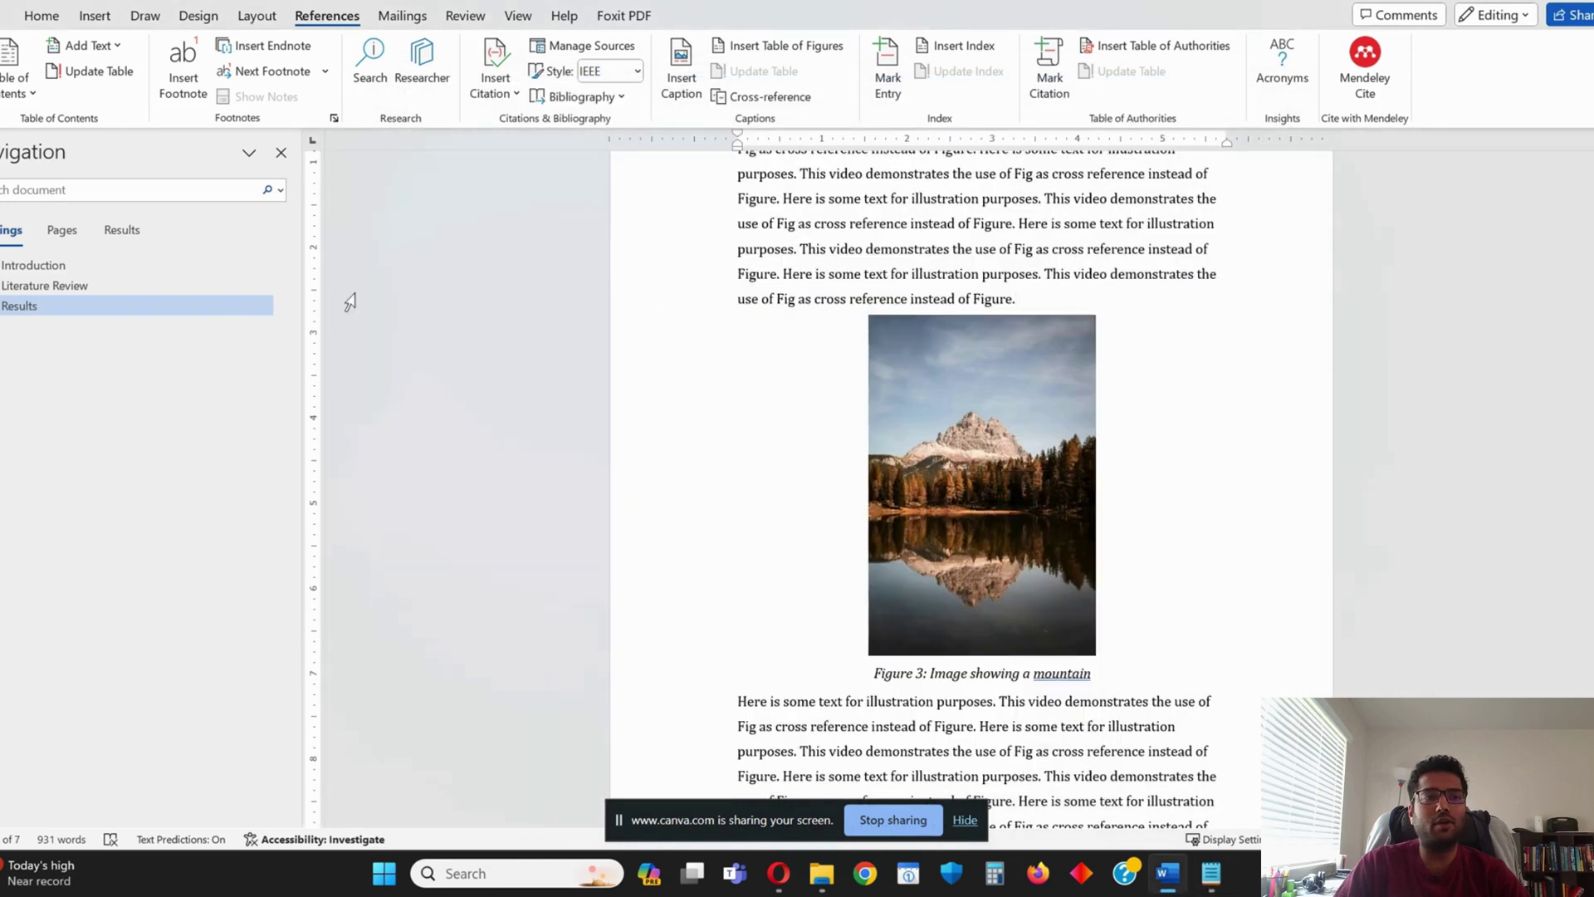
{"action": "scroll", "coordinate": [943, 291], "scroll_direction": "down", "scroll_amount": 1}
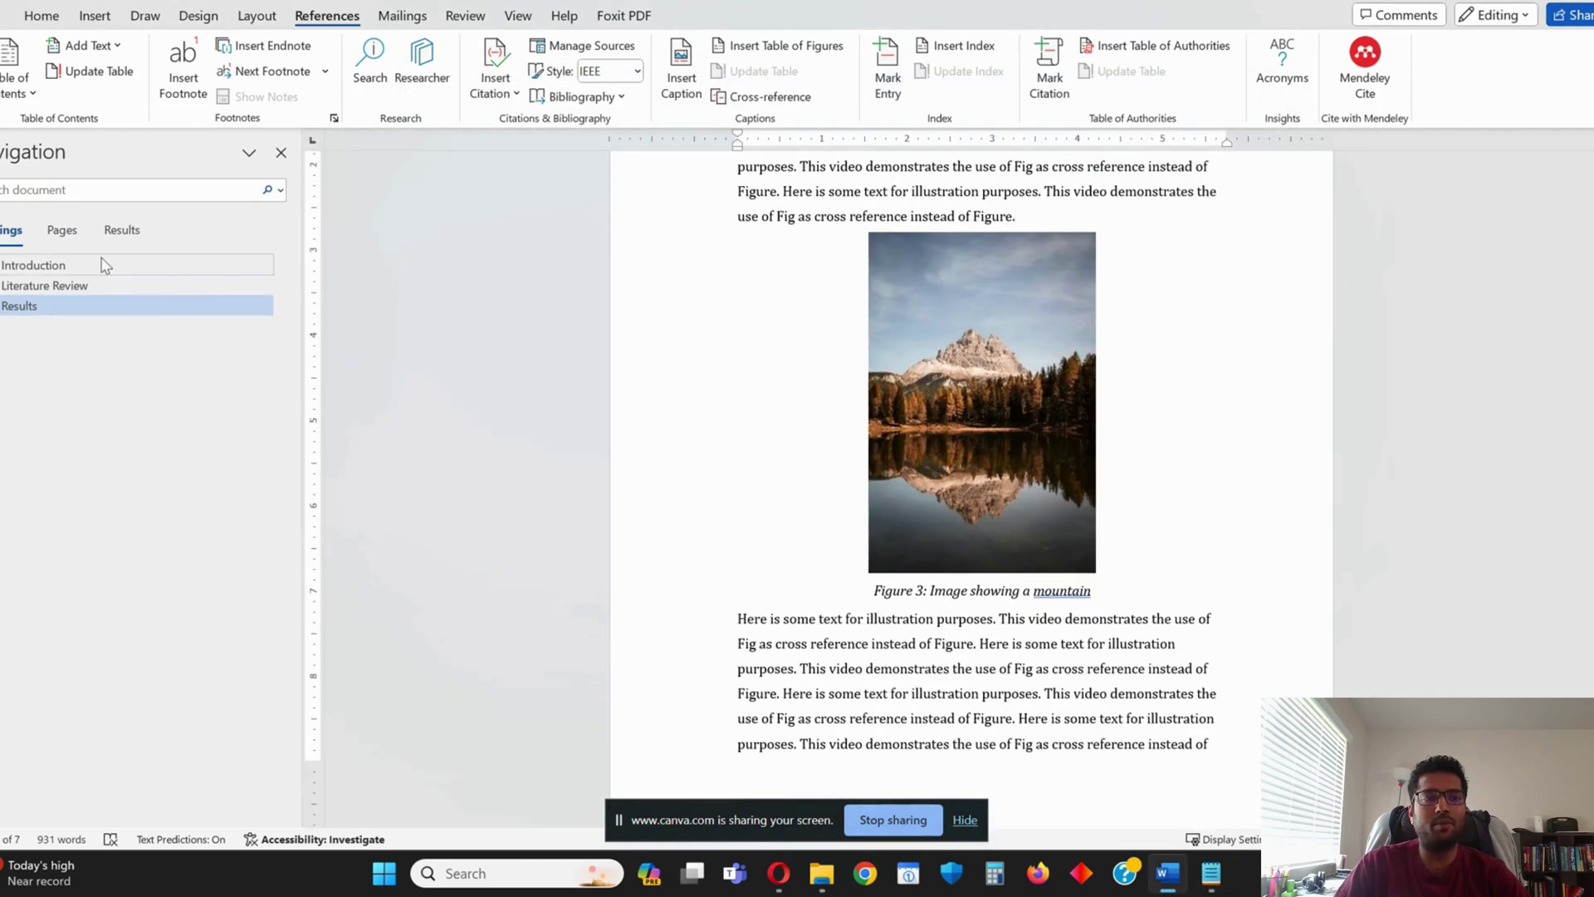
{"action": "scroll", "coordinate": [830, 465], "scroll_direction": "down", "scroll_amount": 3}
{"action": "left_click", "coordinate": [994, 580]}
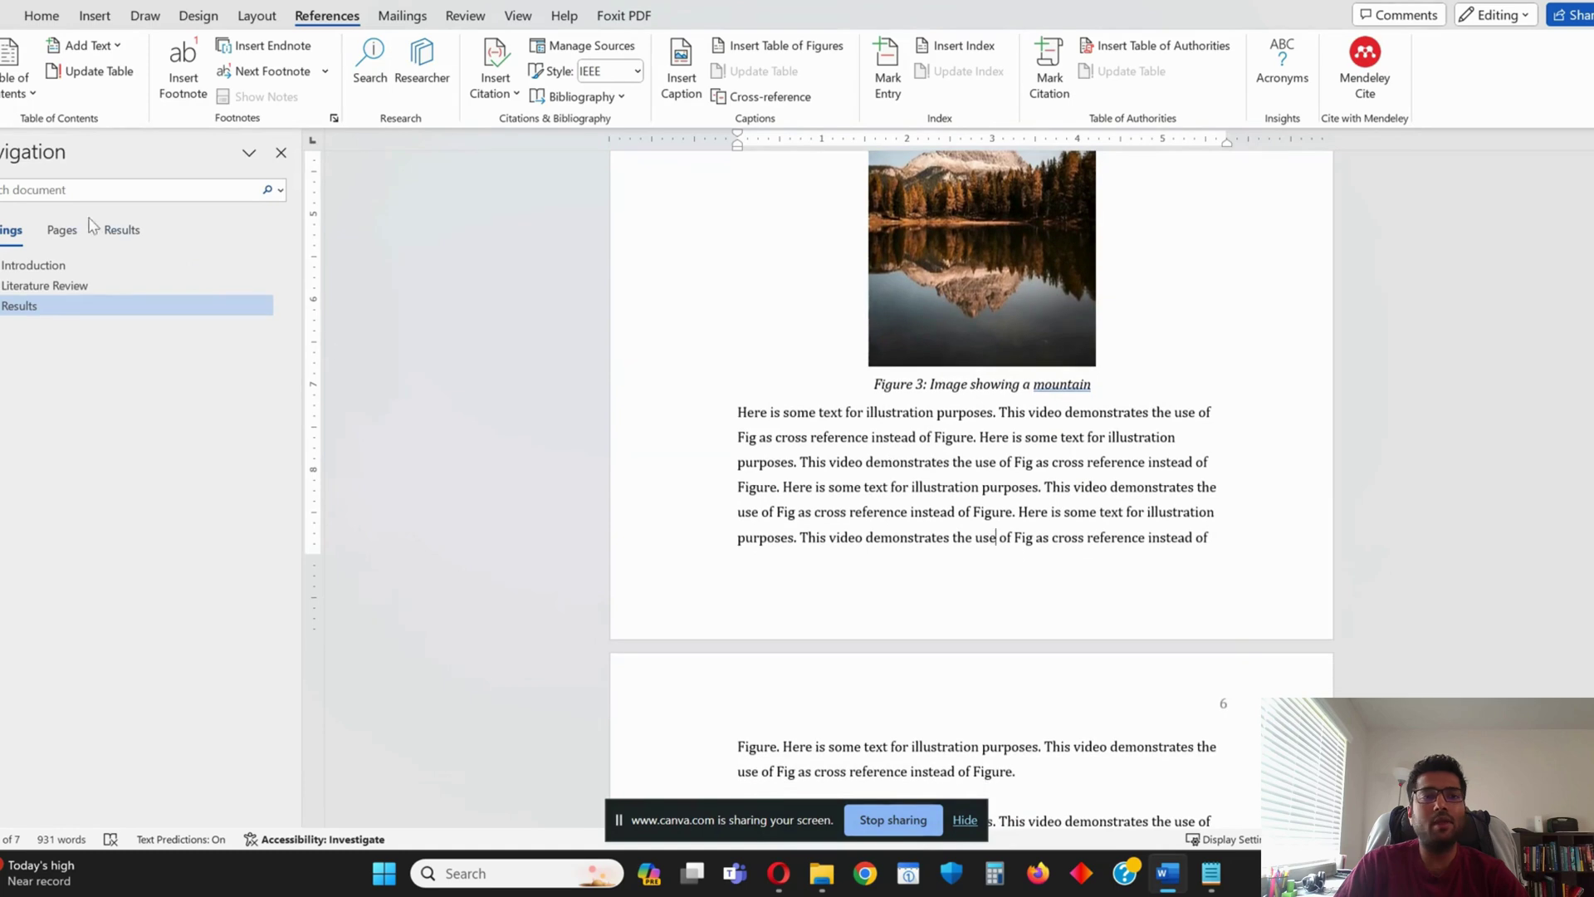
{"action": "left_click", "coordinate": [19, 306]}
{"action": "scroll", "coordinate": [1013, 402], "scroll_direction": "down", "scroll_amount": 8}
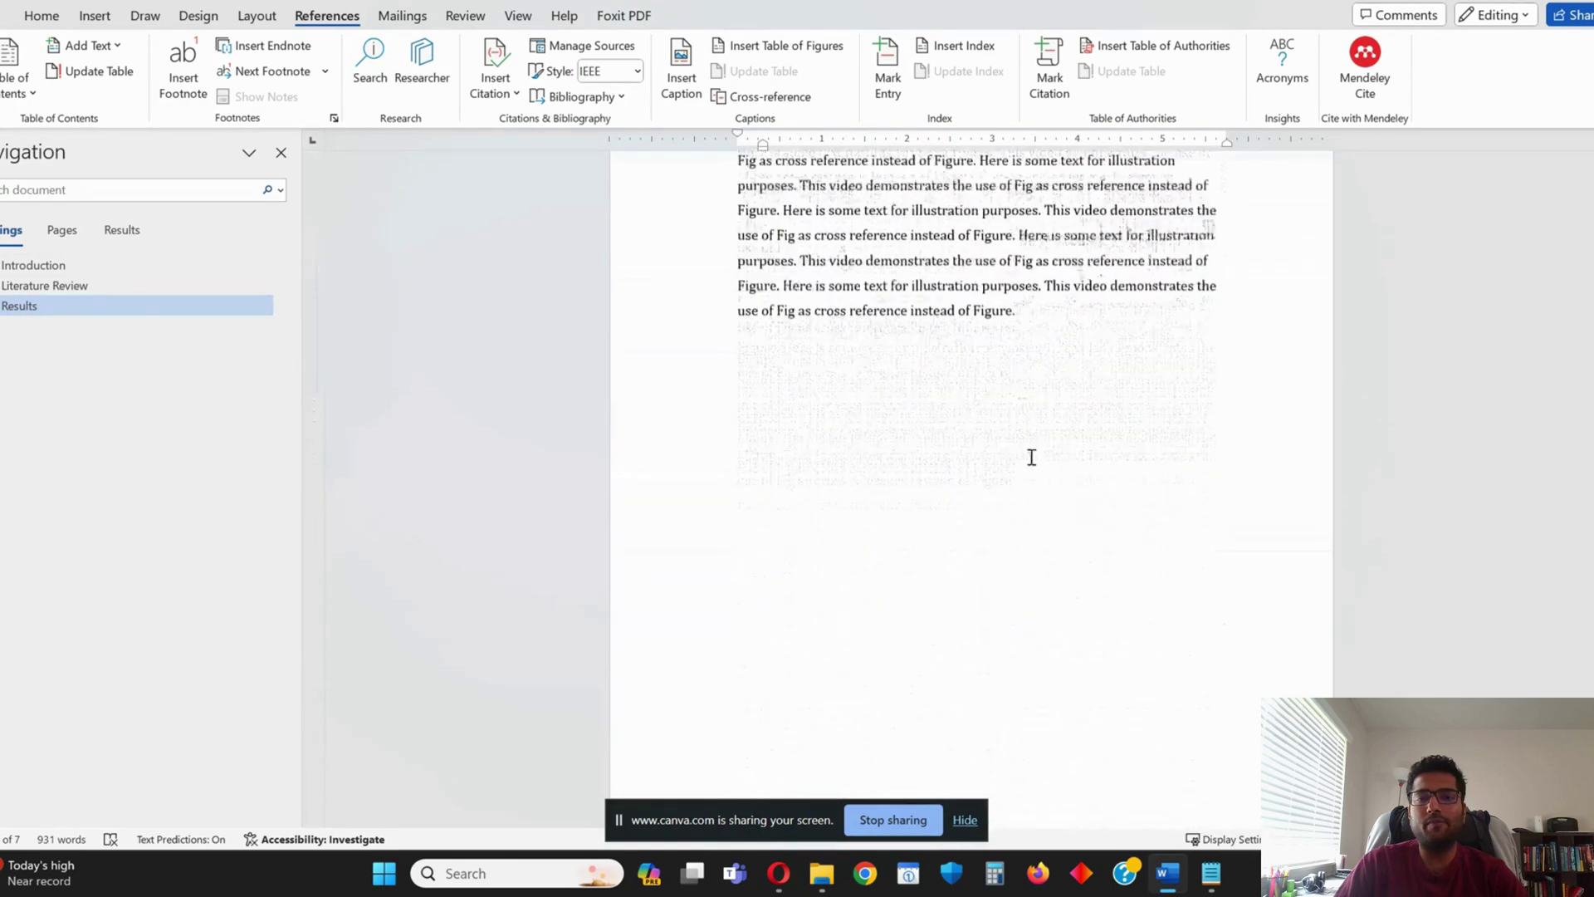
{"action": "left_click", "coordinate": [1076, 325]}
{"action": "scroll", "coordinate": [1088, 426], "scroll_direction": "down", "scroll_amount": 3}
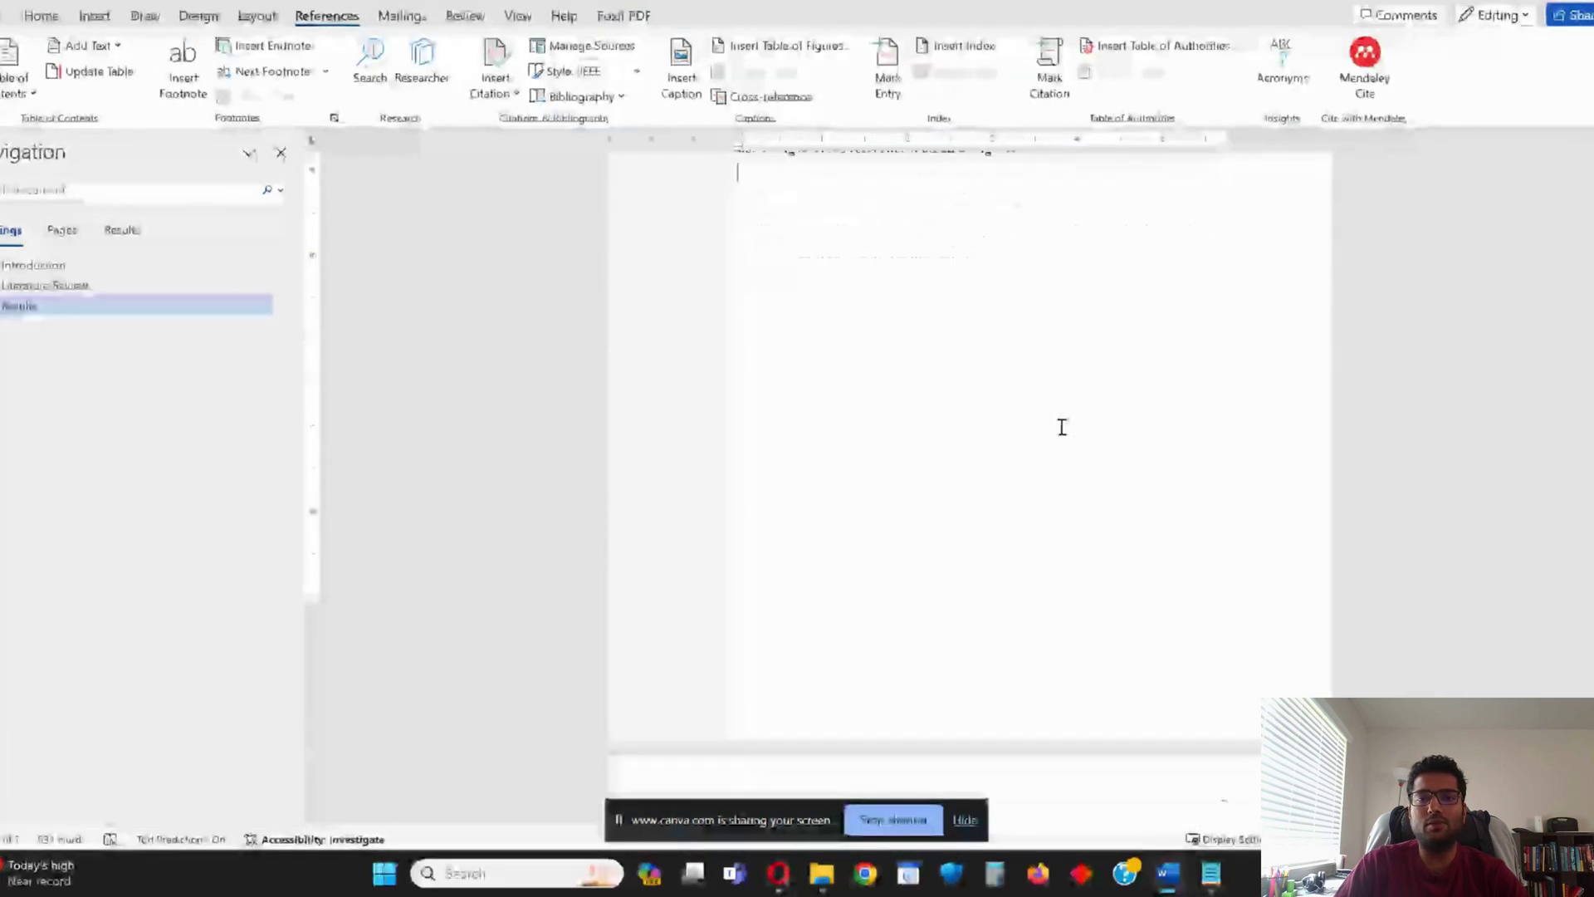
{"action": "scroll", "coordinate": [1062, 427], "scroll_direction": "down", "scroll_amount": 5}
{"action": "left_click", "coordinate": [829, 366]}
{"action": "scroll", "coordinate": [886, 371], "scroll_direction": "down", "scroll_amount": 3}
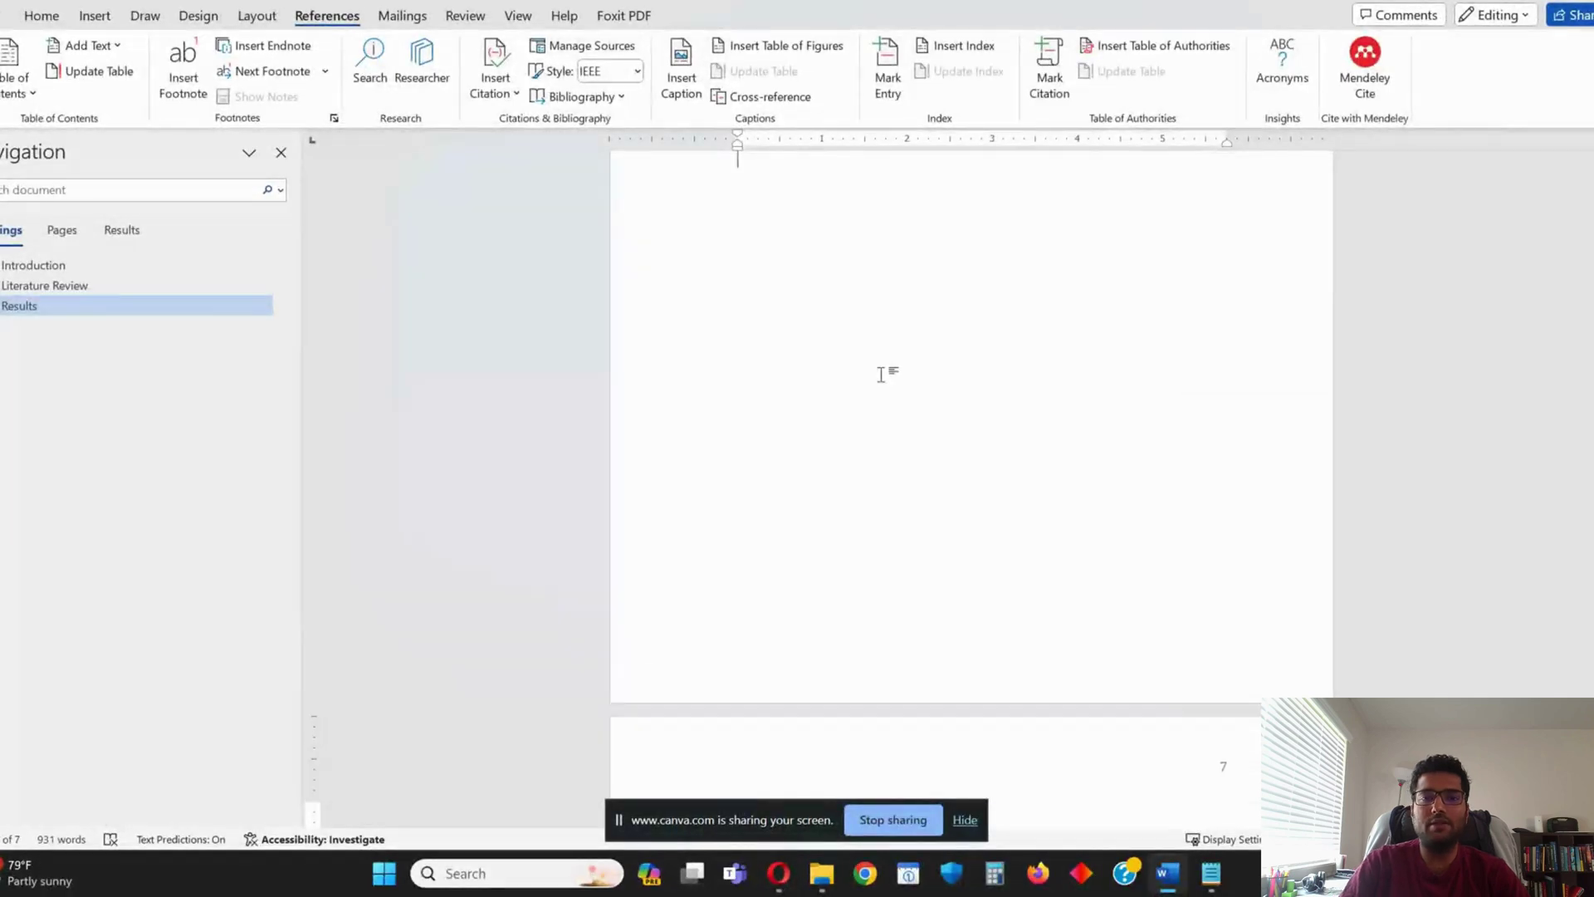
{"action": "scroll", "coordinate": [864, 386], "scroll_direction": "down", "scroll_amount": 4}
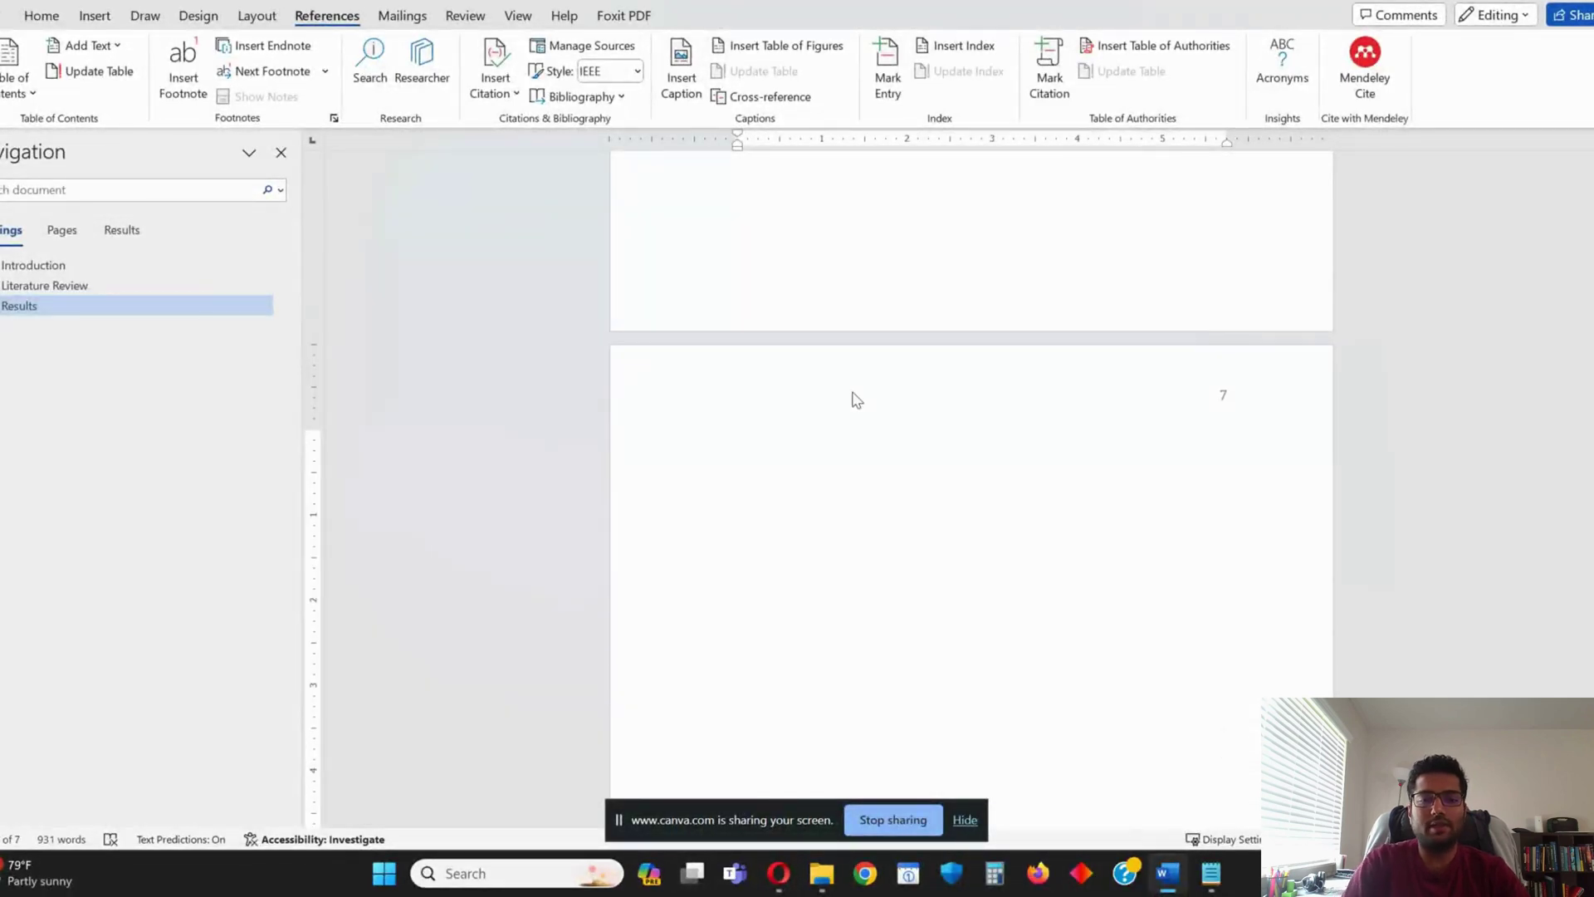
{"action": "type", "text": "Addi"}
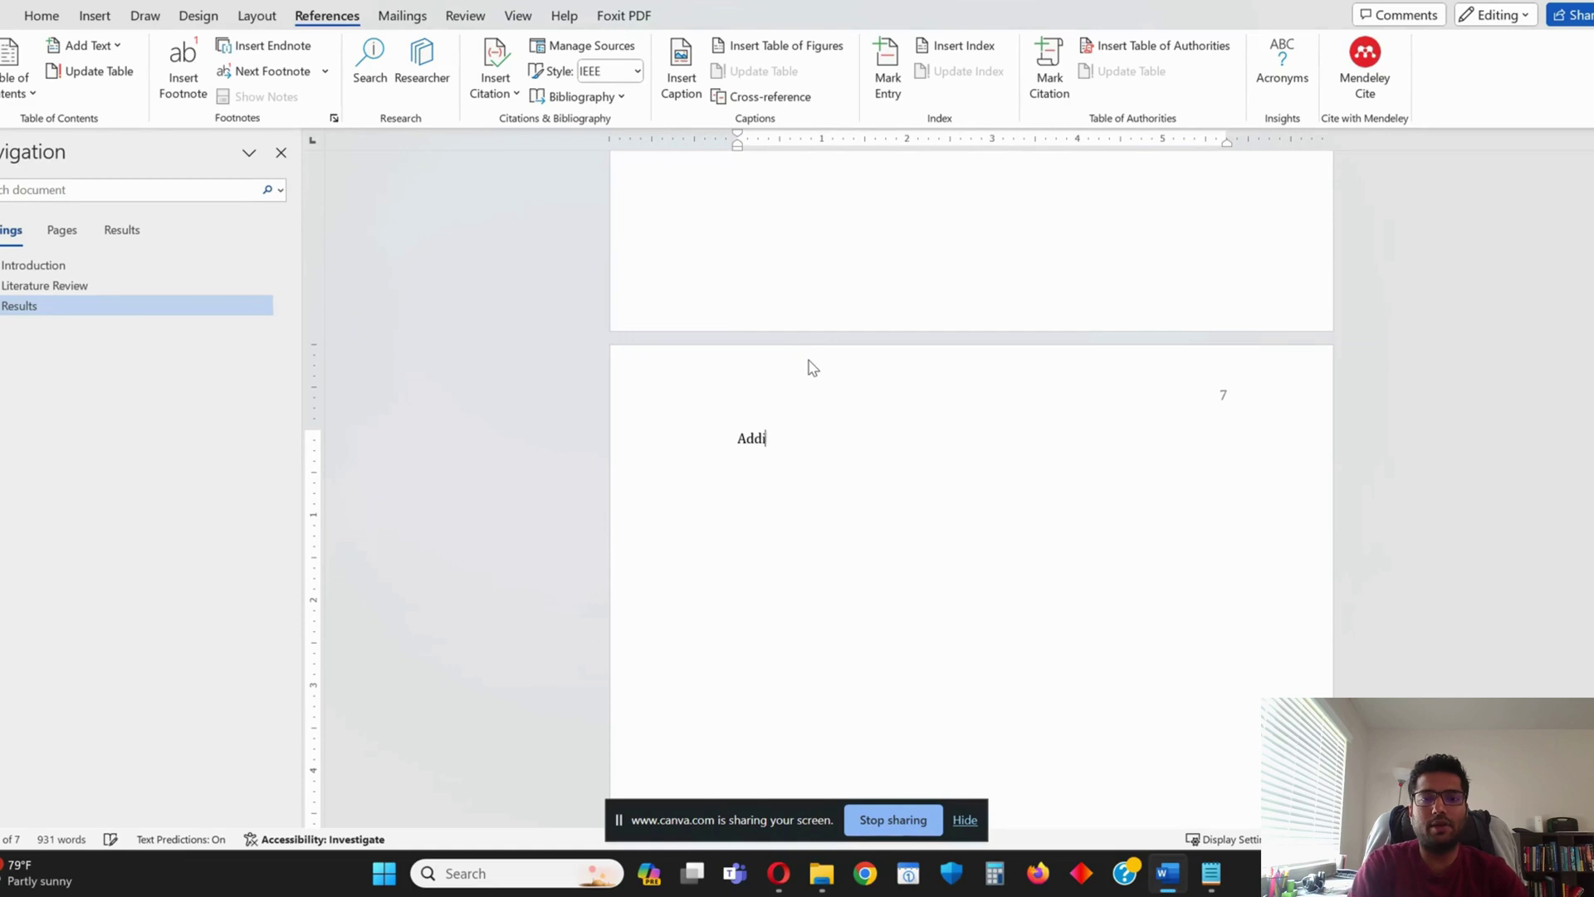
{"action": "type", "text": "itioanl"}
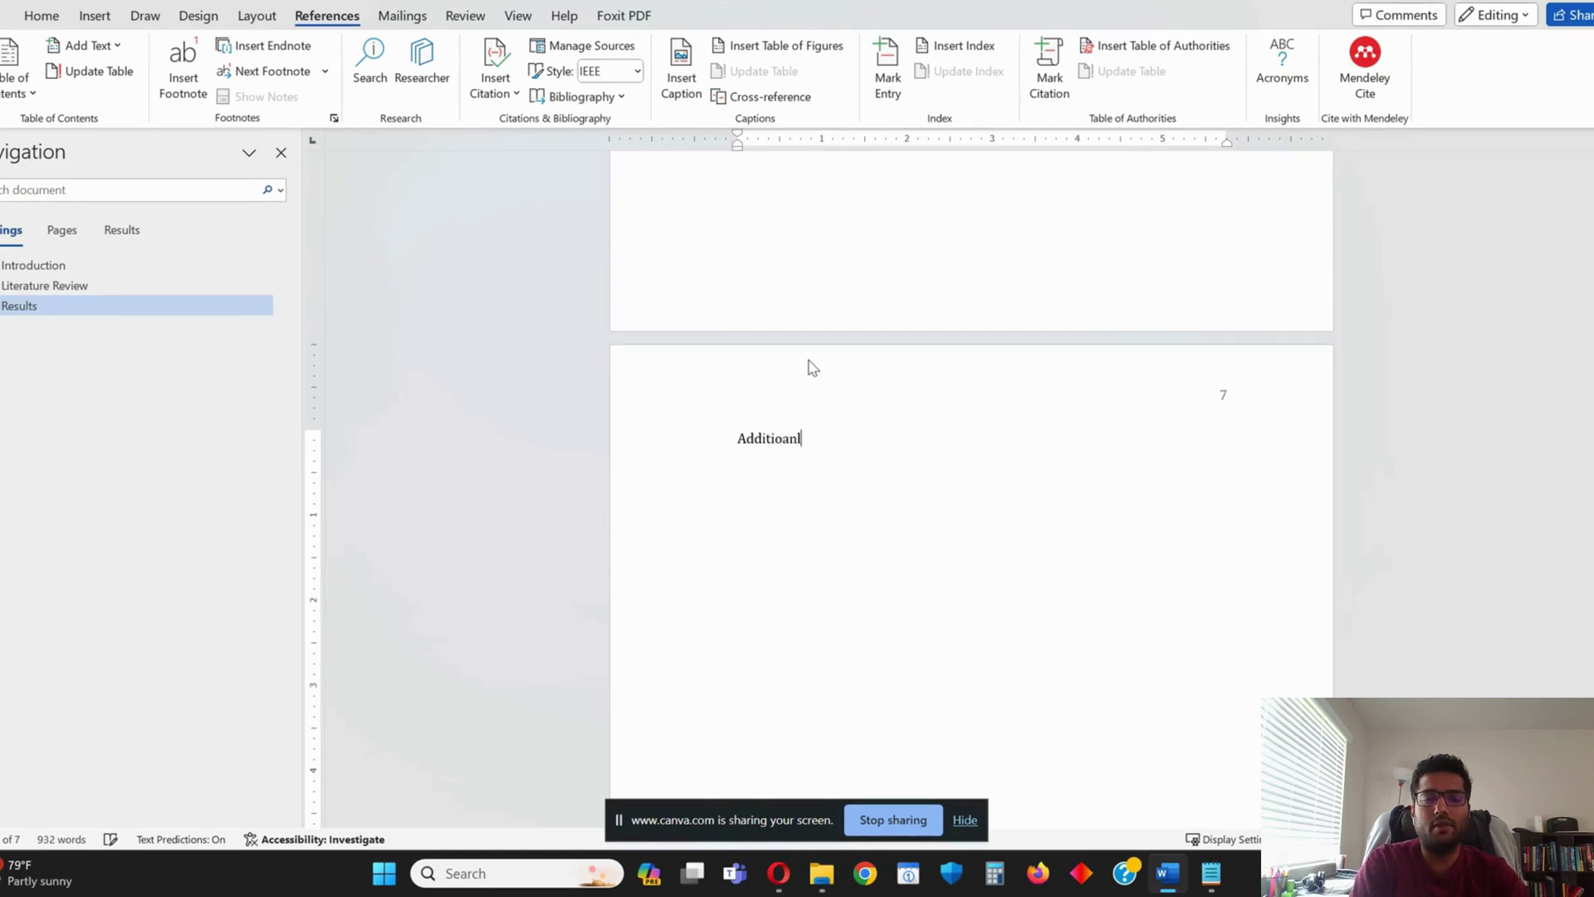
{"action": "key", "text": "BackSpace"}
{"action": "key", "text": "BackSpace"}
{"action": "key", "text": "BackSpace"}
{"action": "type", "text": "nal Data"}
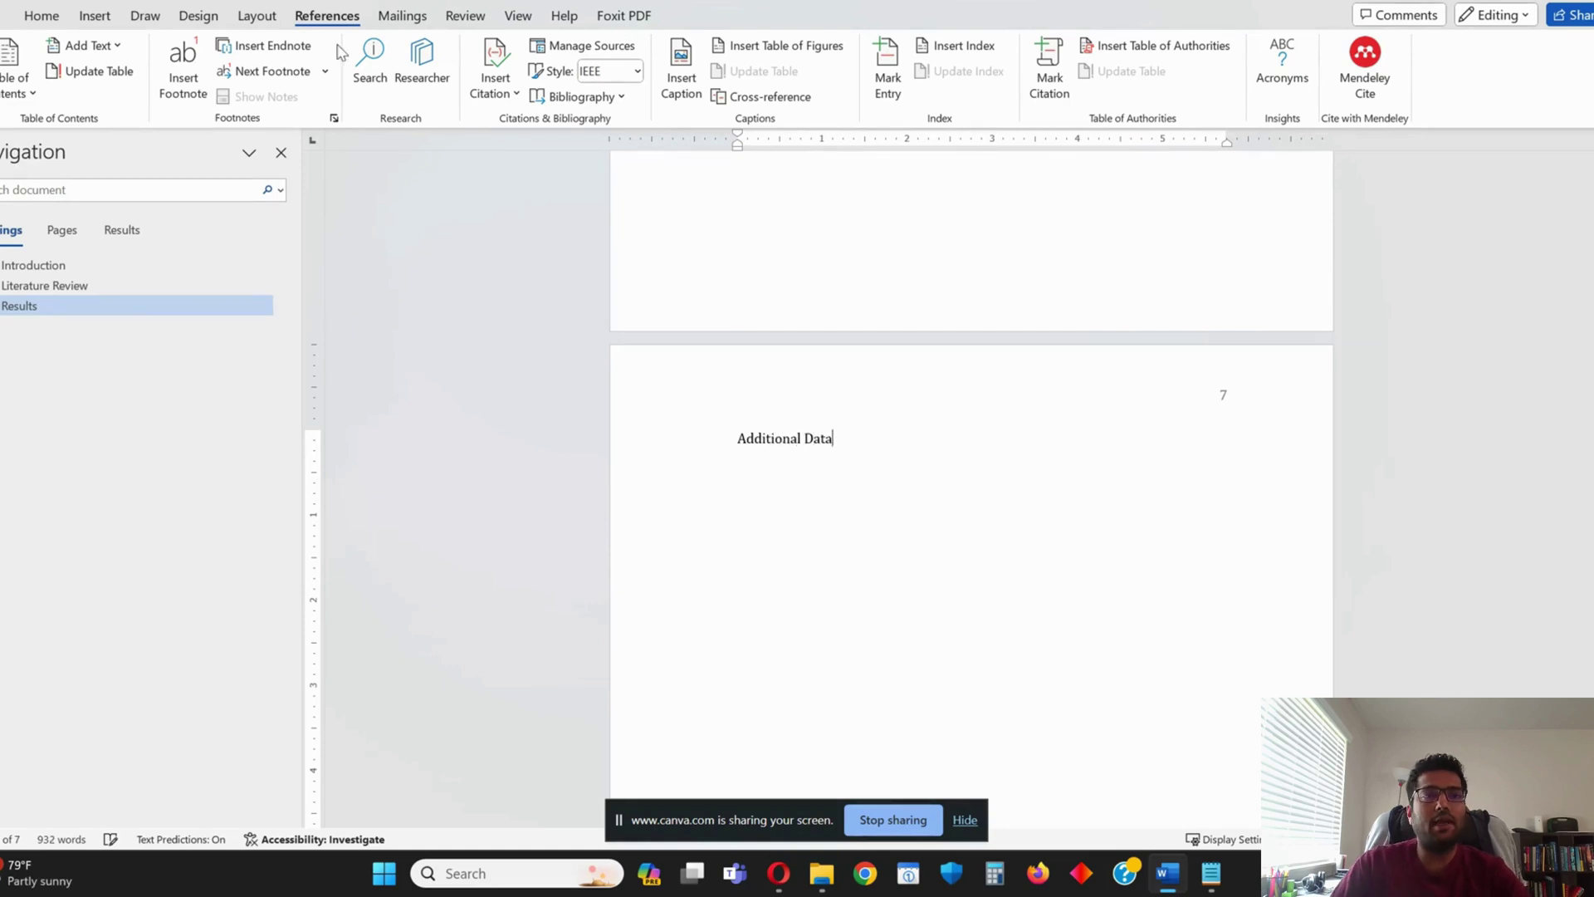
Apply the Appendix heading style to the "Additional Data" line
{"action": "left_click", "coordinate": [40, 16]}
{"action": "left_click", "coordinate": [1237, 104]}
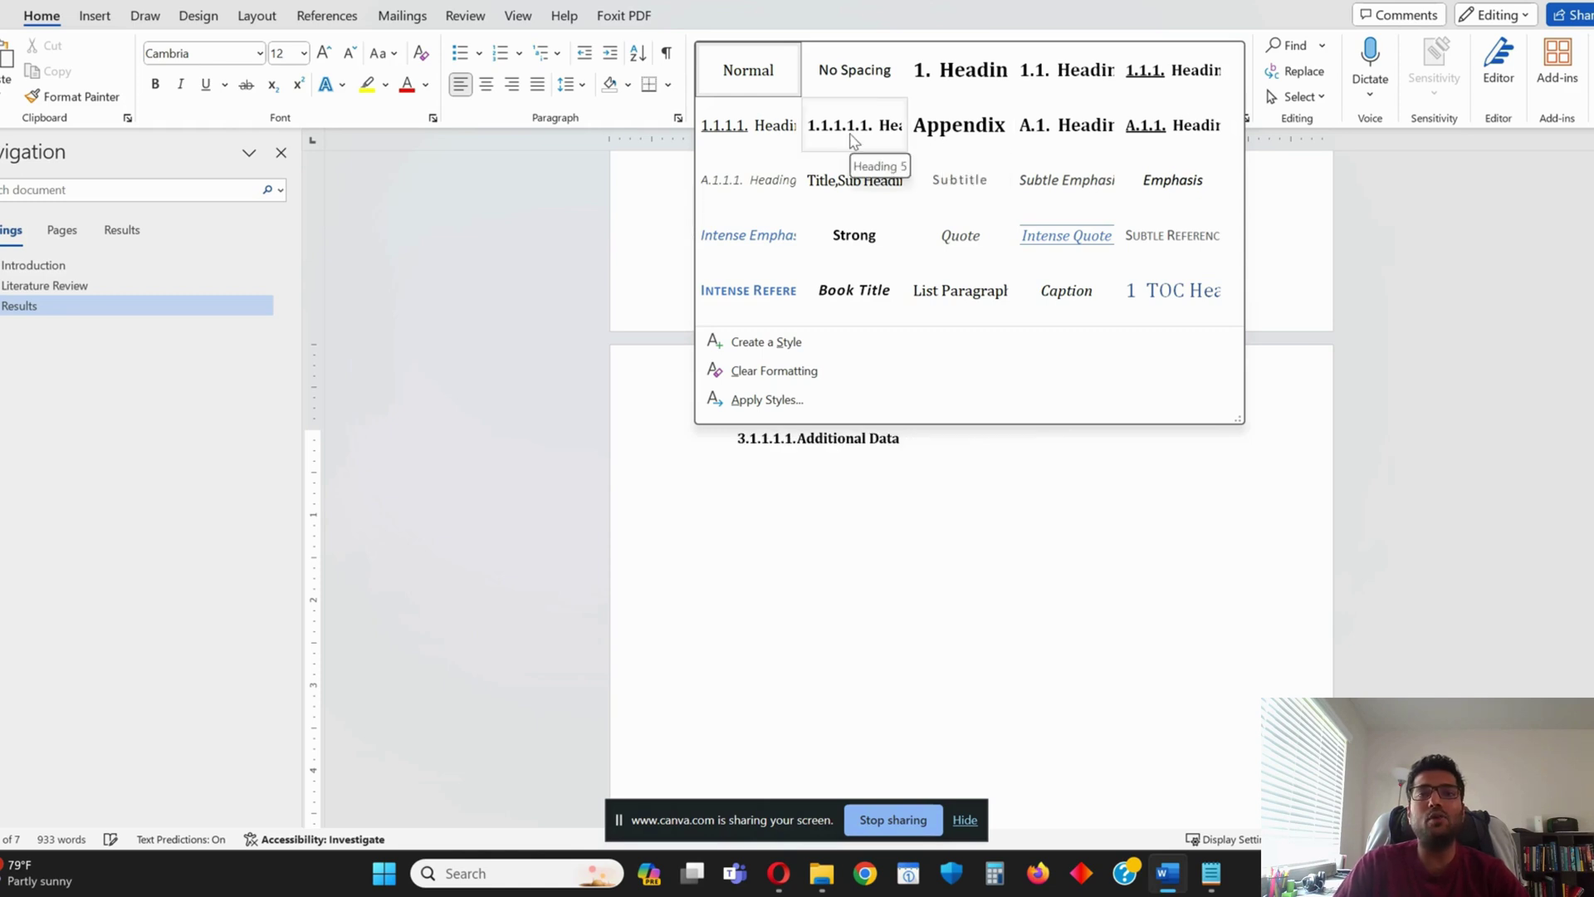
{"action": "left_click", "coordinate": [972, 141]}
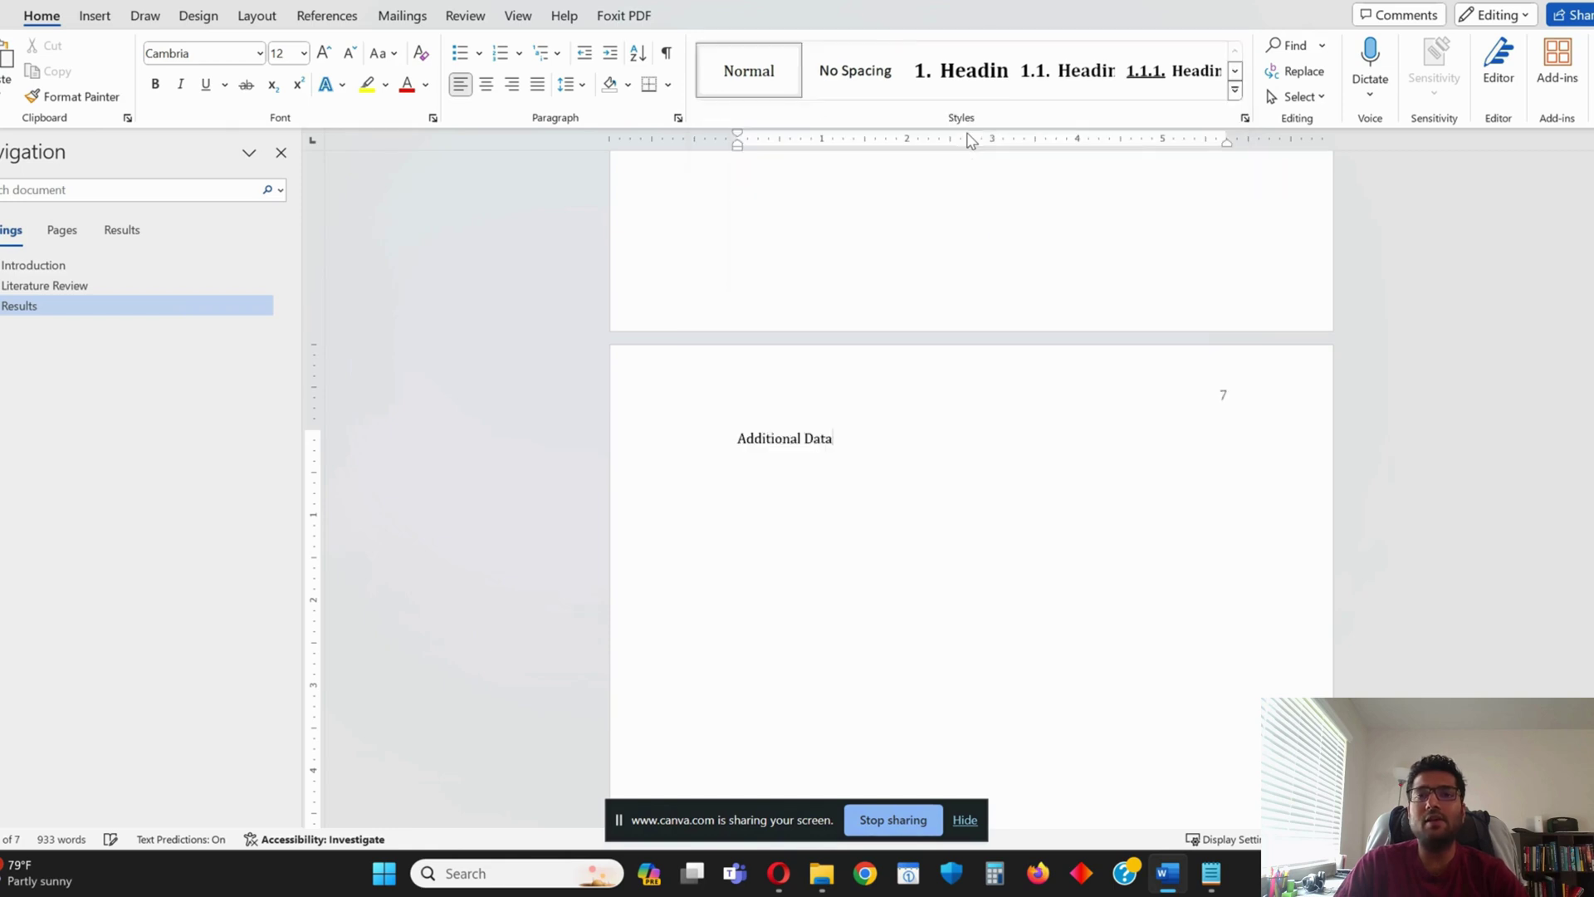
{"action": "left_click", "coordinate": [842, 440]}
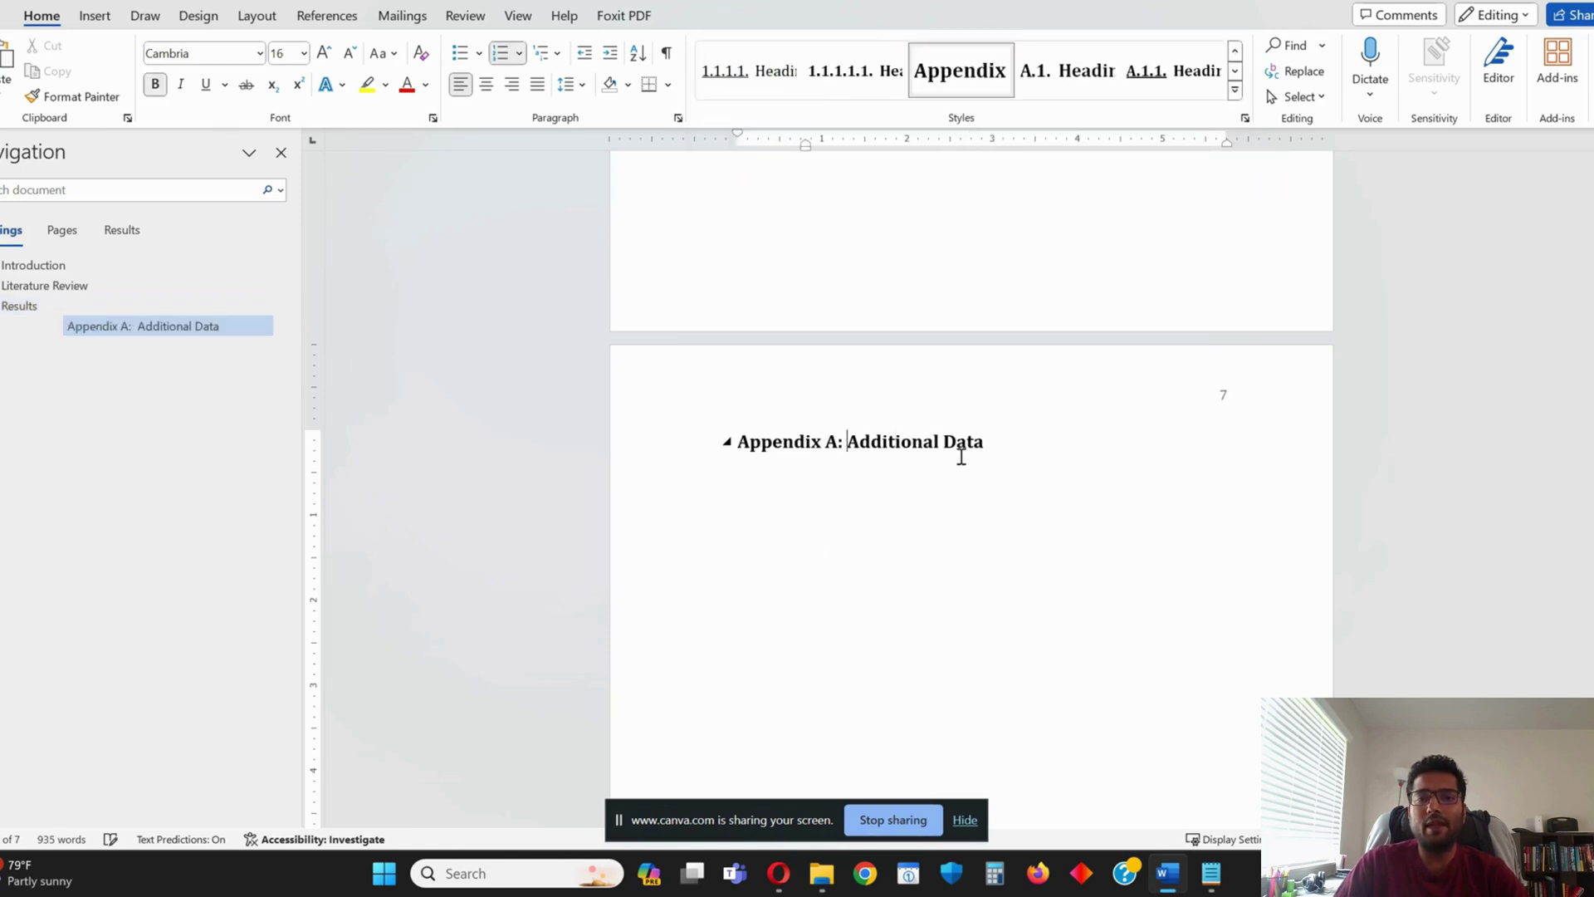
{"action": "key", "text": "shift+End"}
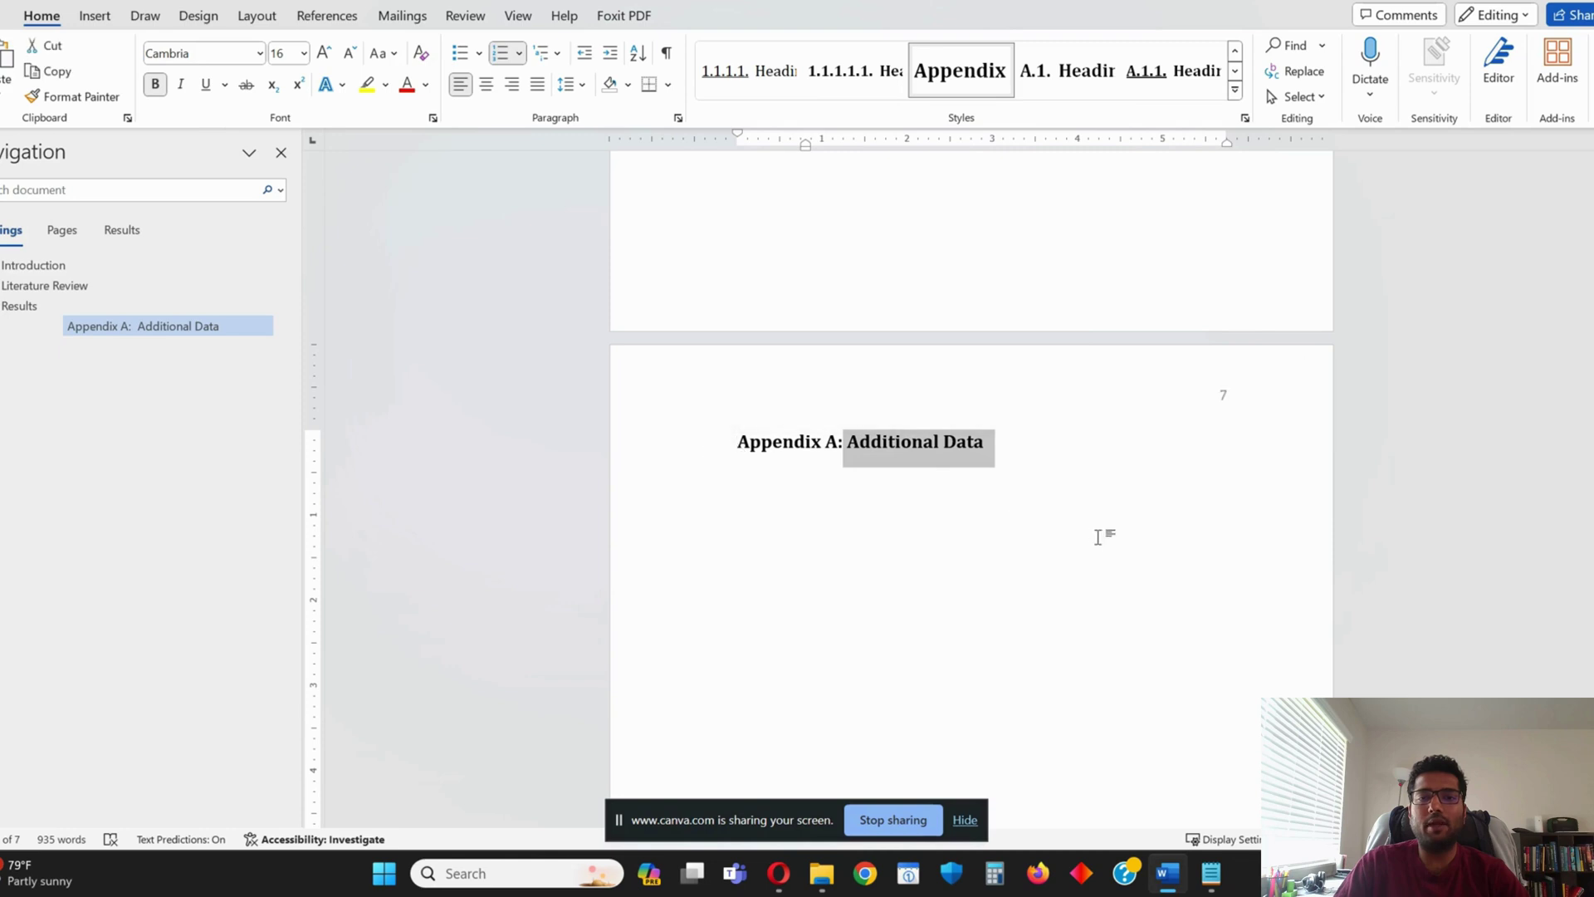
{"action": "left_click", "coordinate": [1003, 477]}
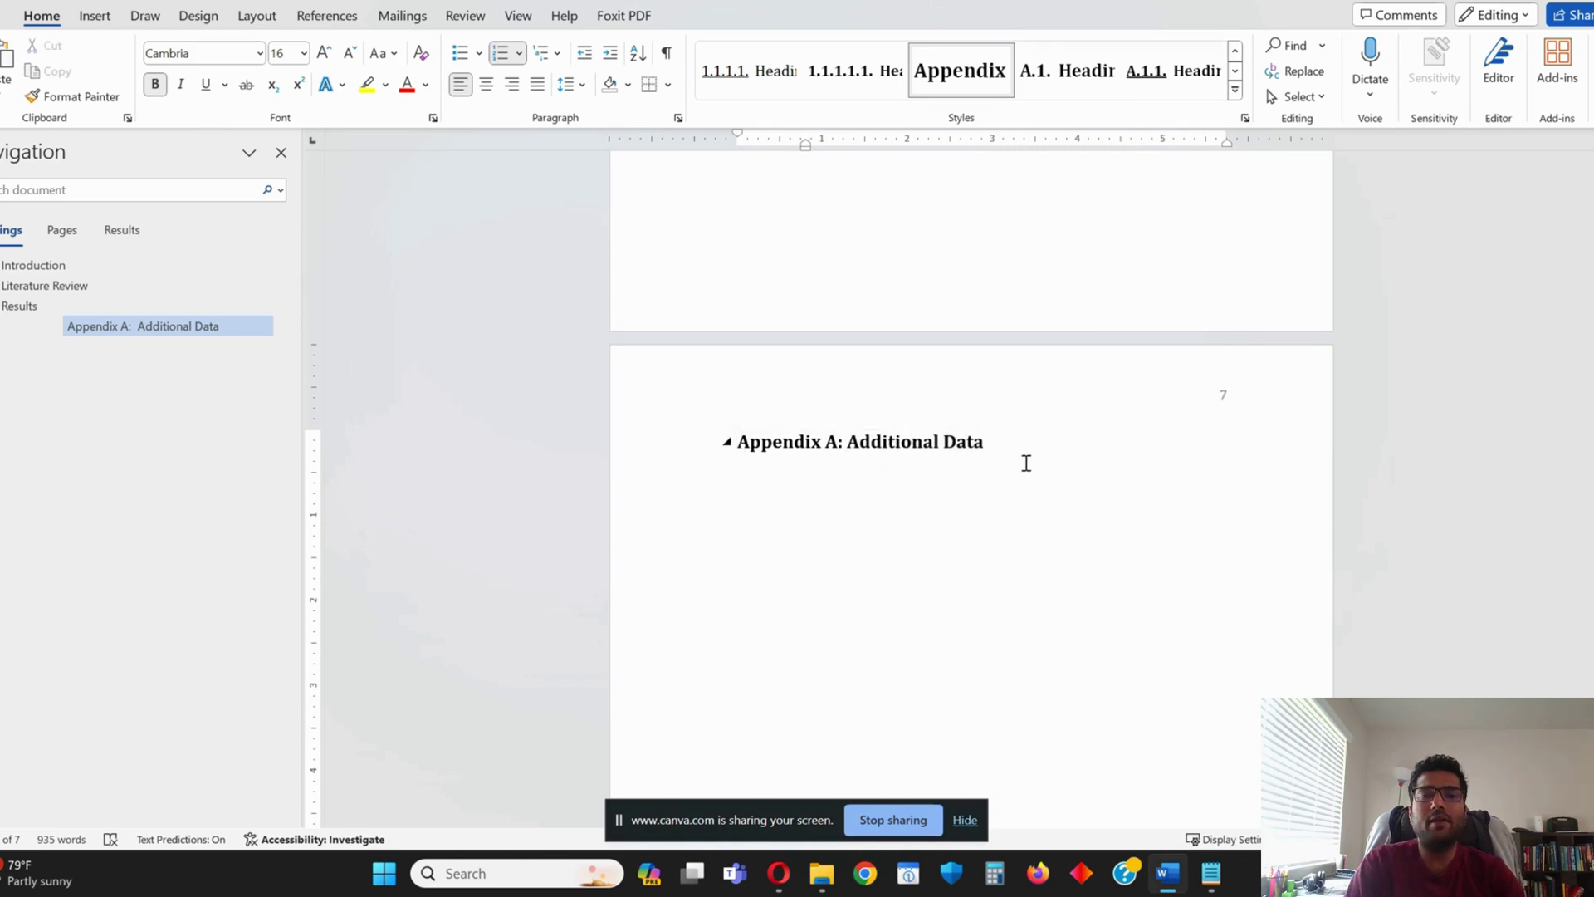
Below the appendix heading, add the filler line "asdajsdkahjsdkajhsd" and a "Validation" subheading in the A.1. heading style
{"action": "key", "text": "Return"}
{"action": "type", "text": "asdajsdkahjsdkajhsd"}
{"action": "key", "text": "Return"}
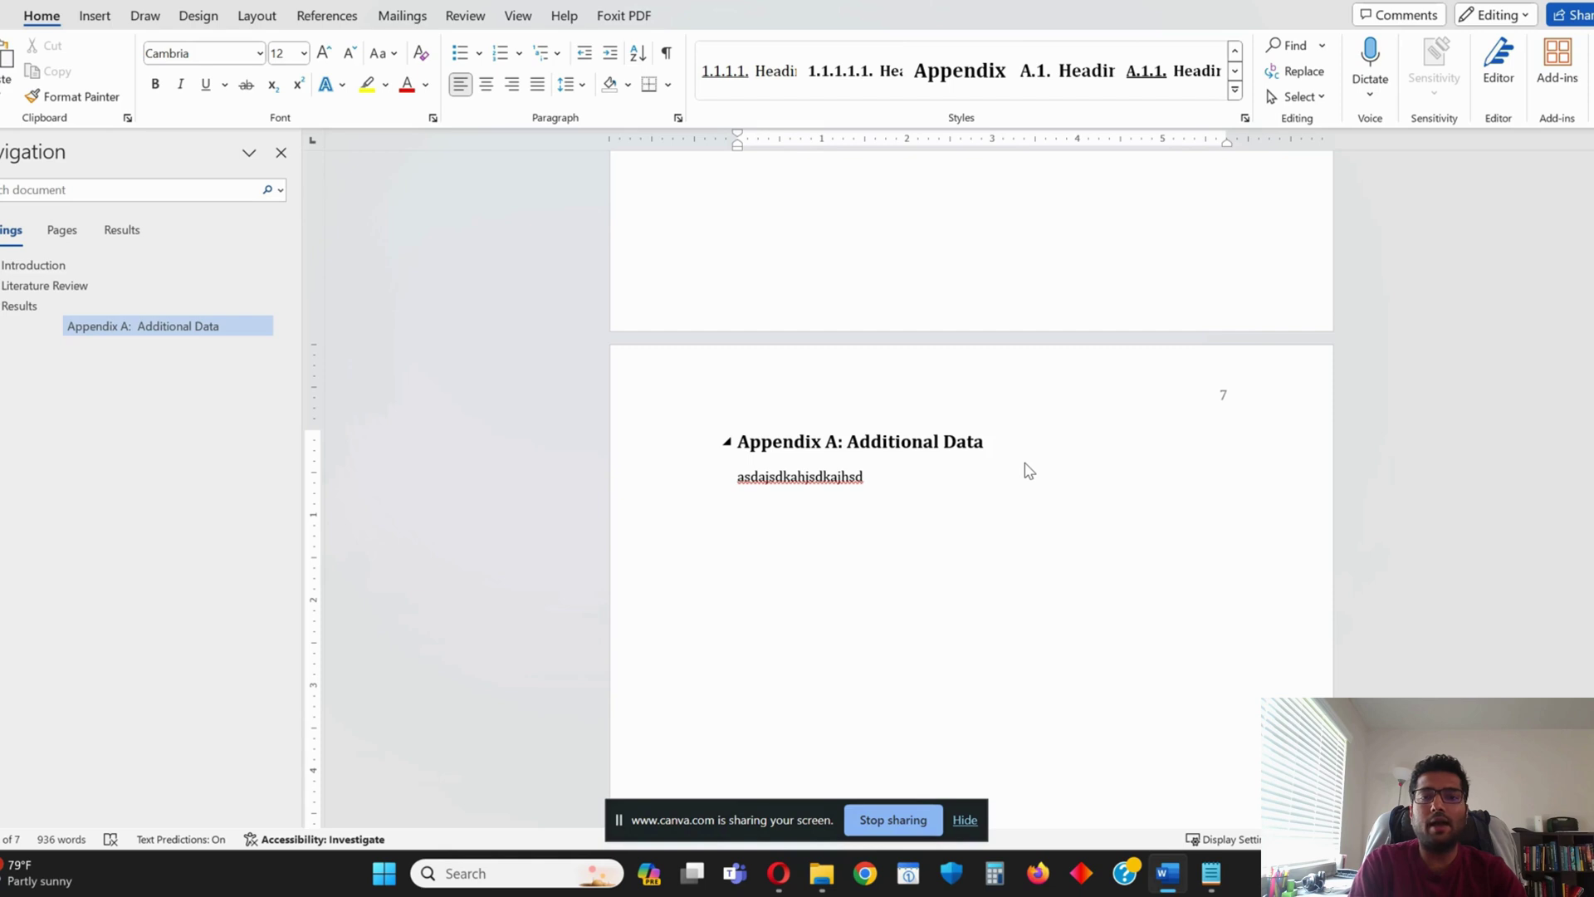
{"action": "type", "text": "Validation"}
{"action": "left_click", "coordinate": [1071, 68]}
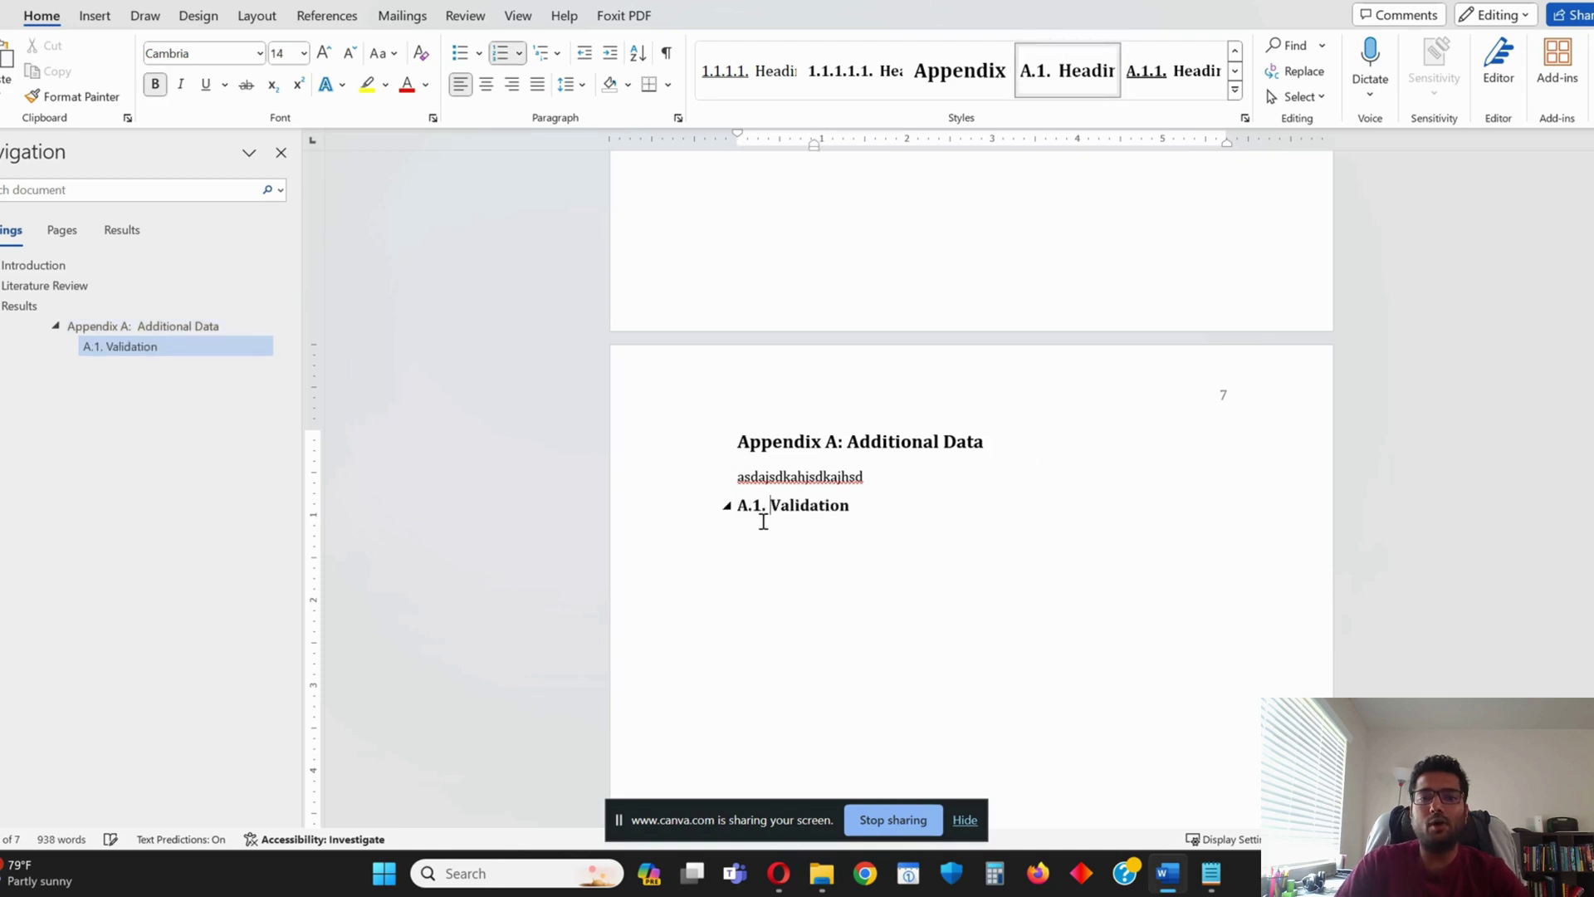
Under the Validation subheading, write "Here is some text. xx shows the graph of sensor data." and select the "xx" placeholder
{"action": "key", "text": "Return"}
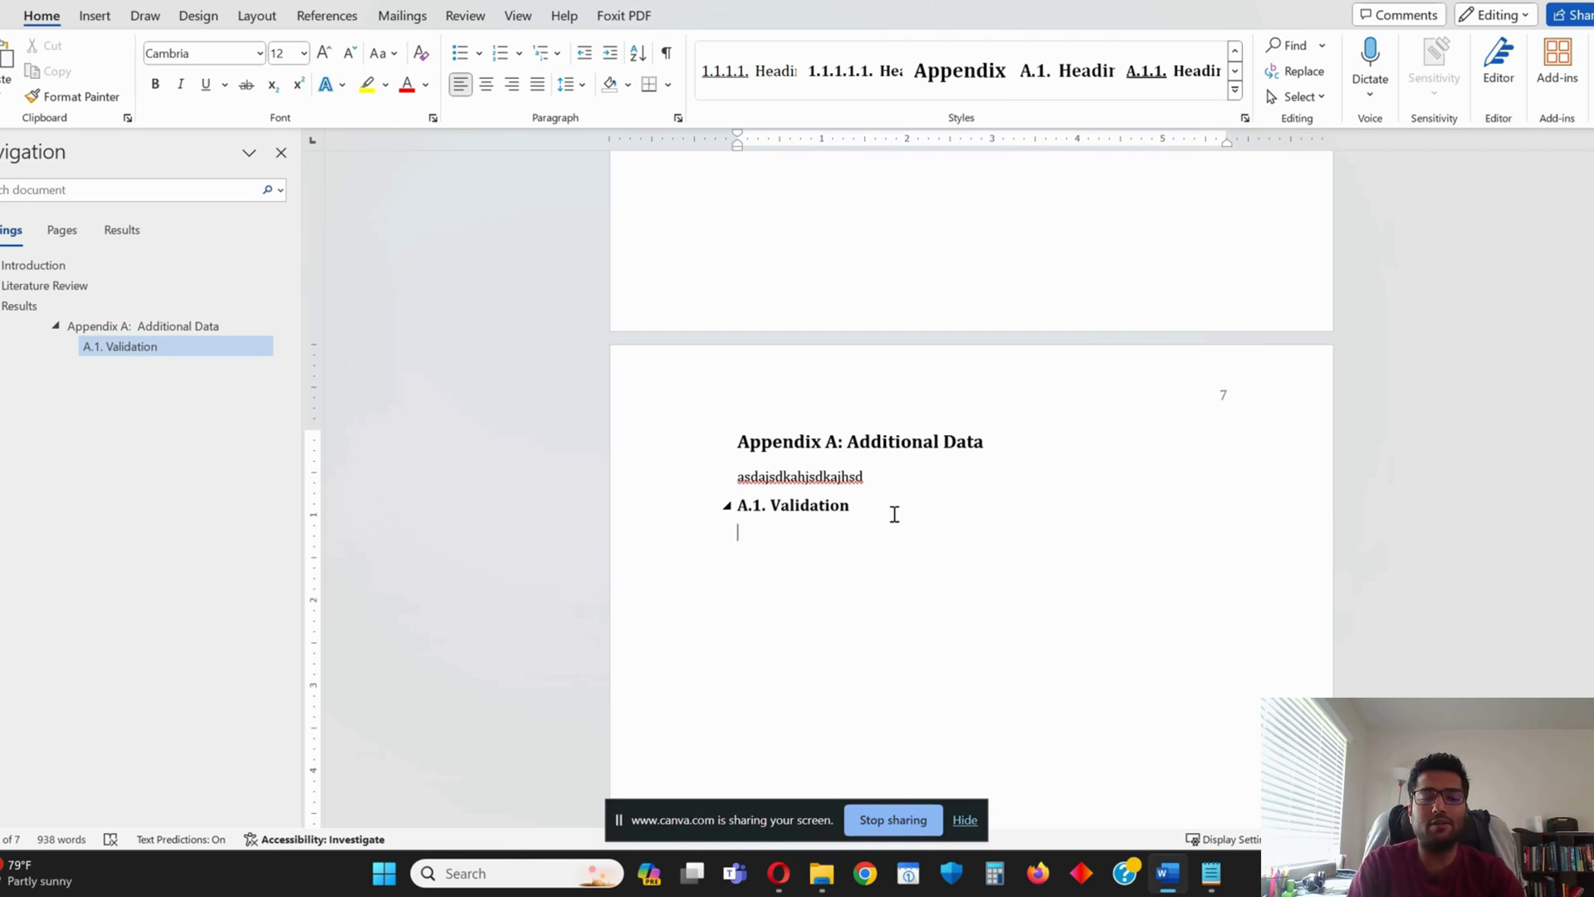
{"action": "type", "text": "Here "}
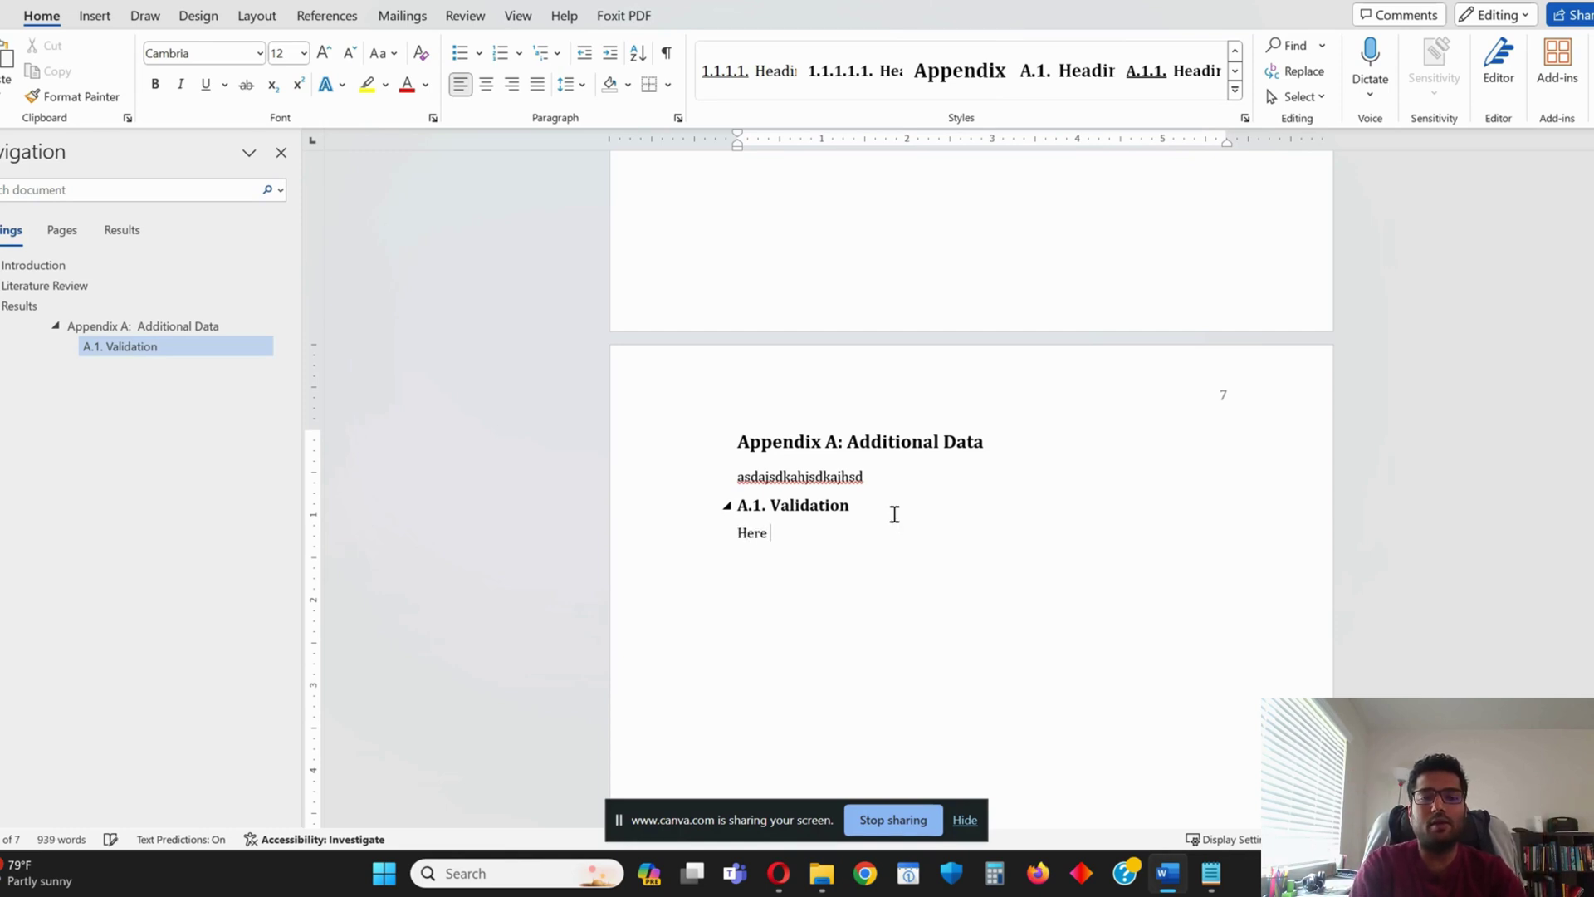
{"action": "type", "text": "He"}
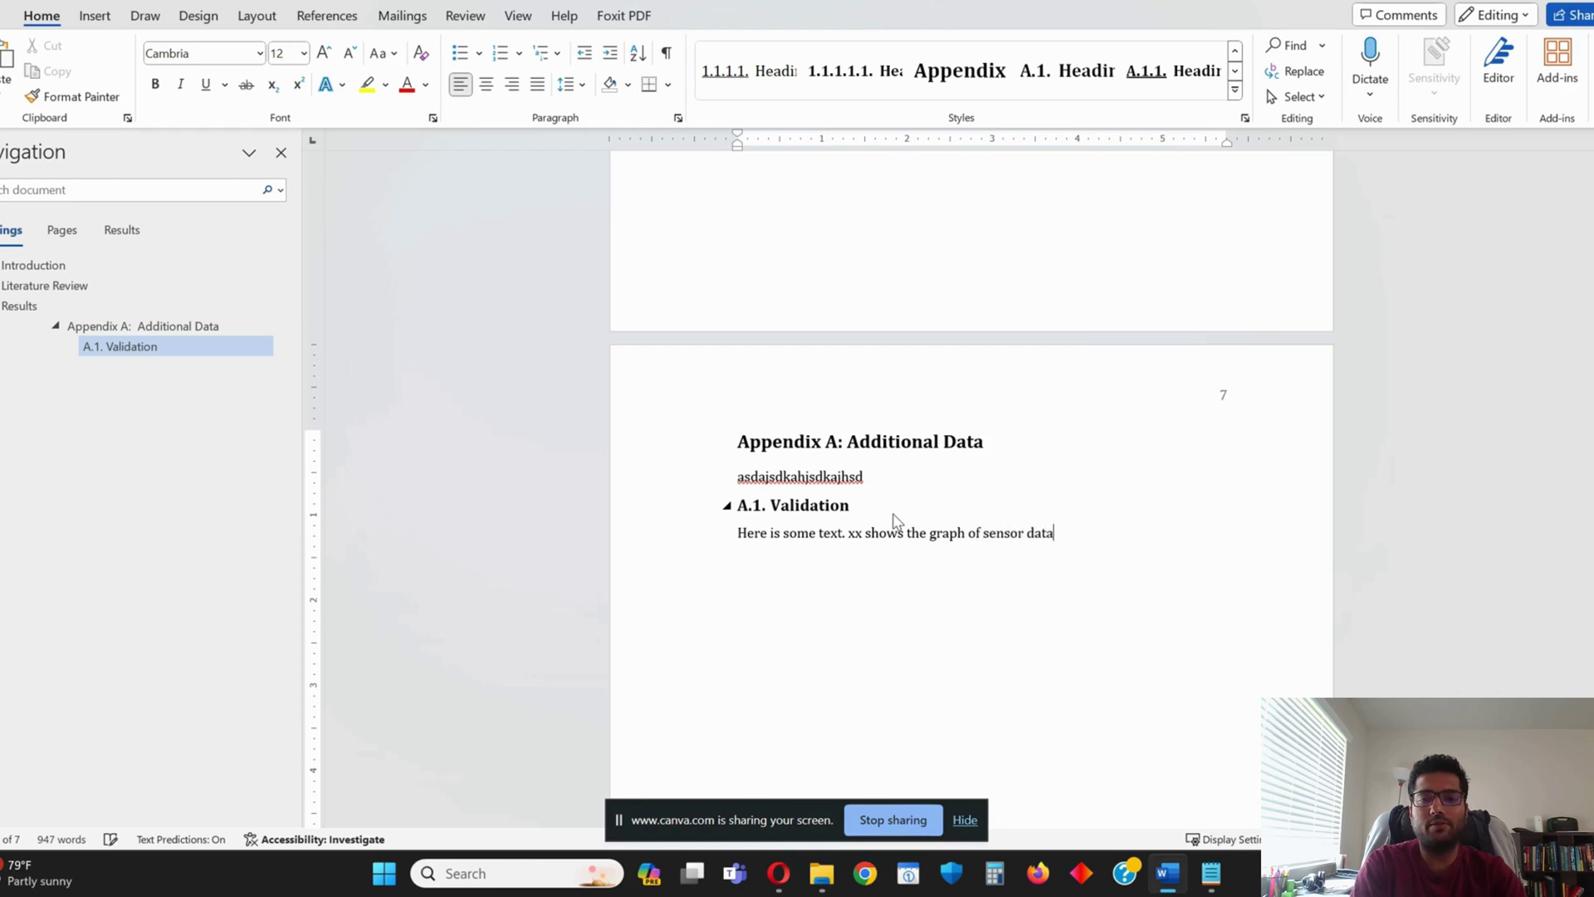
{"action": "scroll", "coordinate": [895, 521], "scroll_direction": "up", "scroll_amount": 3}
{"action": "left_click", "coordinate": [831, 538]}
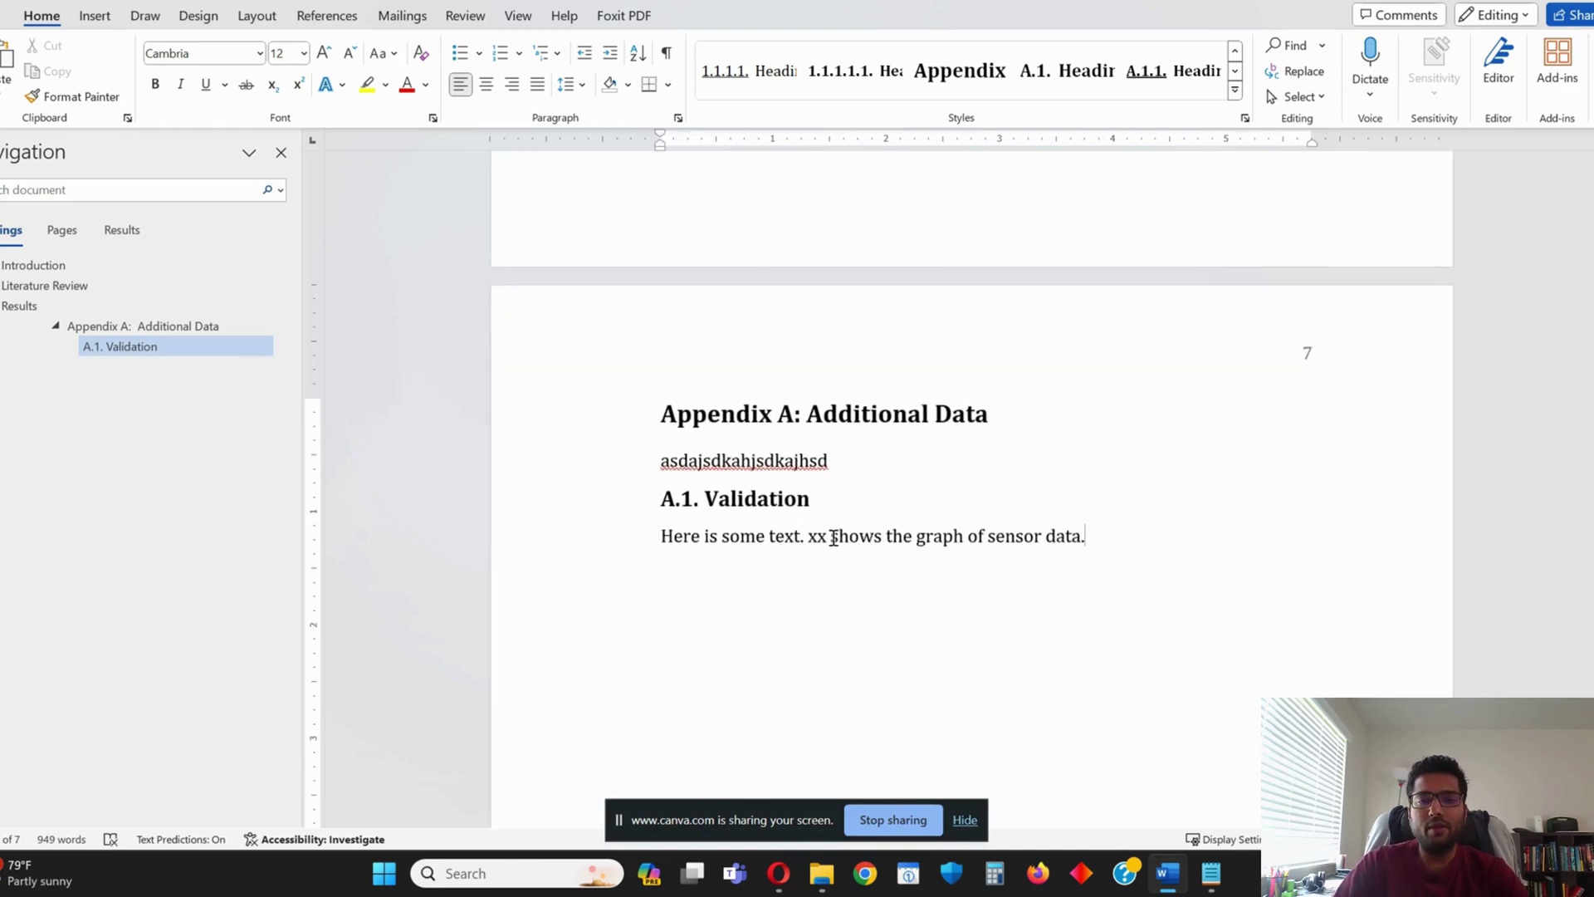
{"action": "key", "text": "Left"}
{"action": "key", "text": "ctrl+shift+Left"}
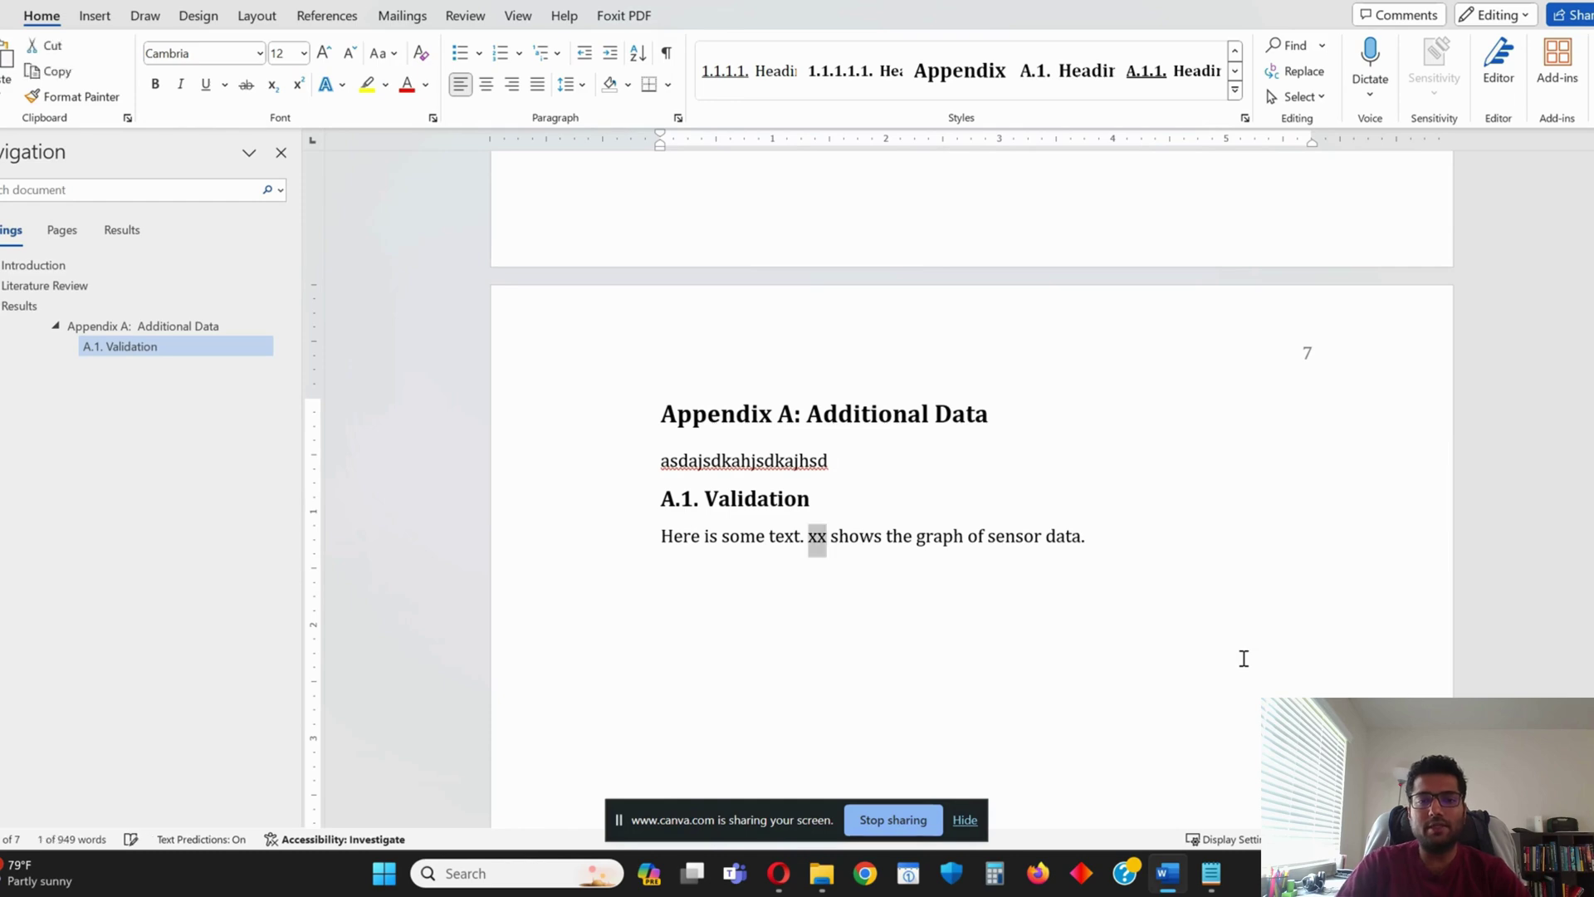
Copy the mountain picture from the Results section to a new line below the sensor data sentence and centre it
{"action": "key", "text": "Up"}
{"action": "scroll", "coordinate": [961, 495], "scroll_direction": "up", "scroll_amount": 8}
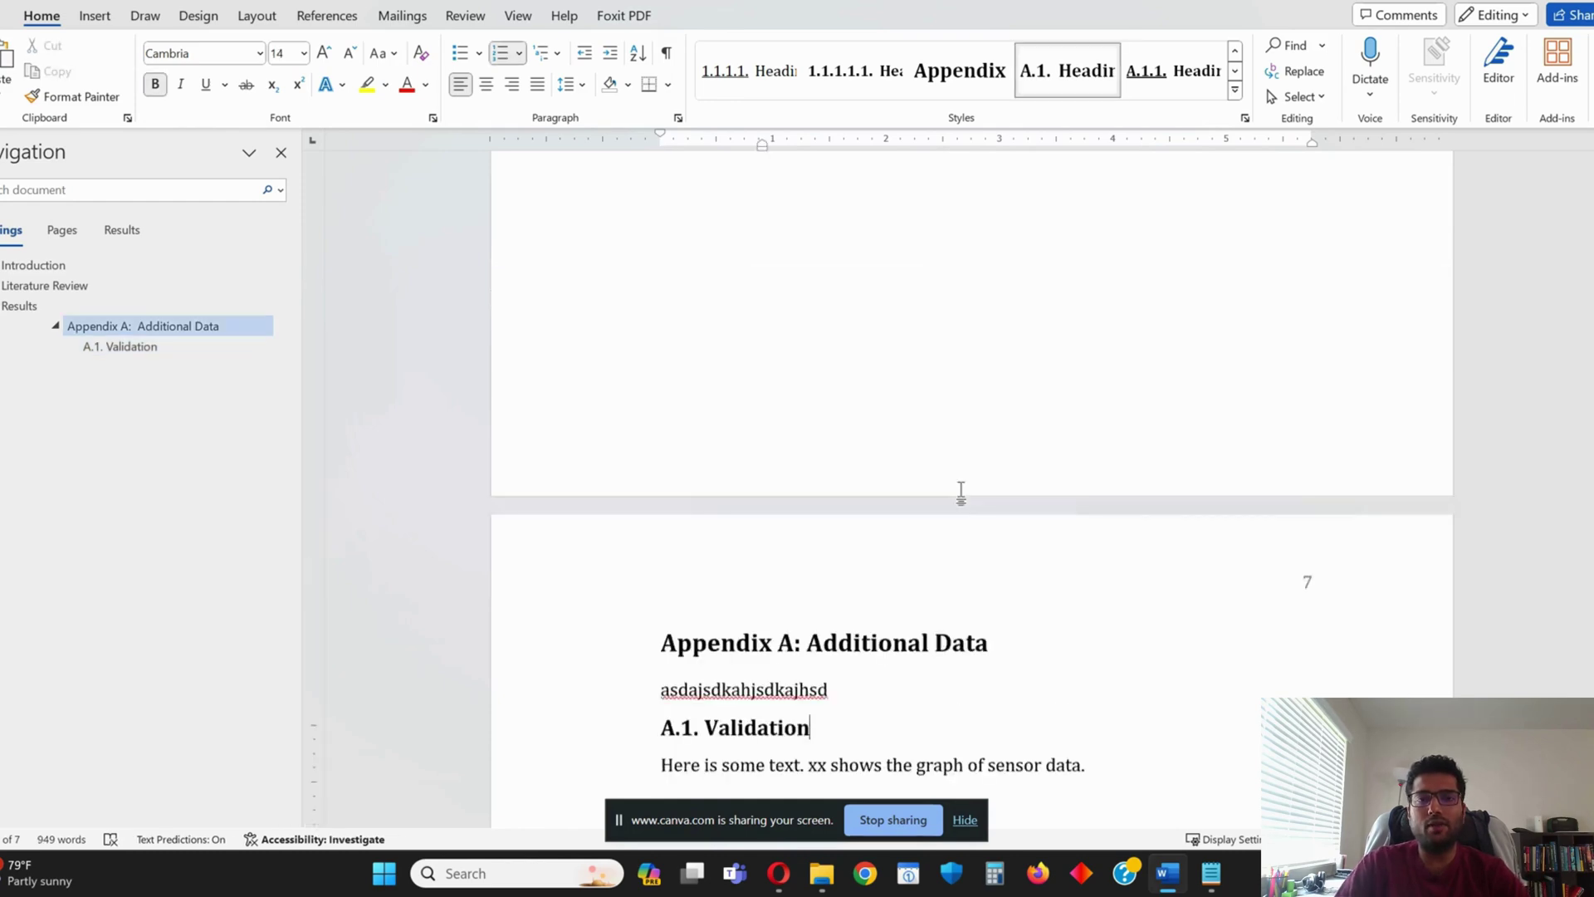
{"action": "scroll", "coordinate": [963, 491], "scroll_direction": "up", "scroll_amount": 12}
{"action": "left_click", "coordinate": [1028, 528]}
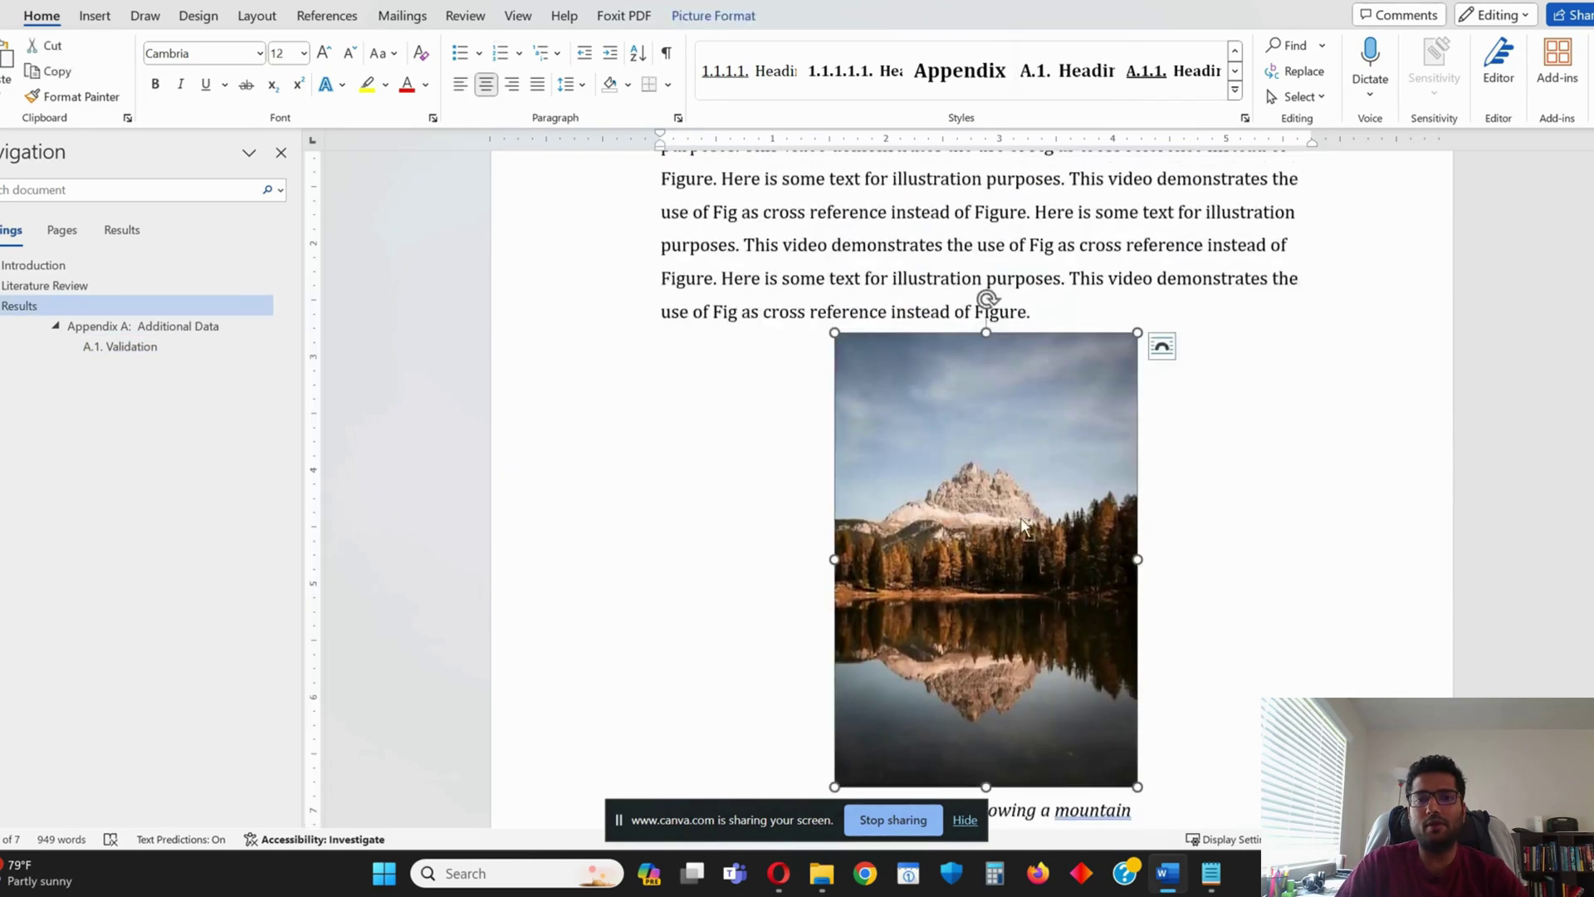
{"action": "scroll", "coordinate": [1033, 525], "scroll_direction": "down", "scroll_amount": 3}
{"action": "scroll", "coordinate": [1090, 467], "scroll_direction": "down", "scroll_amount": 15}
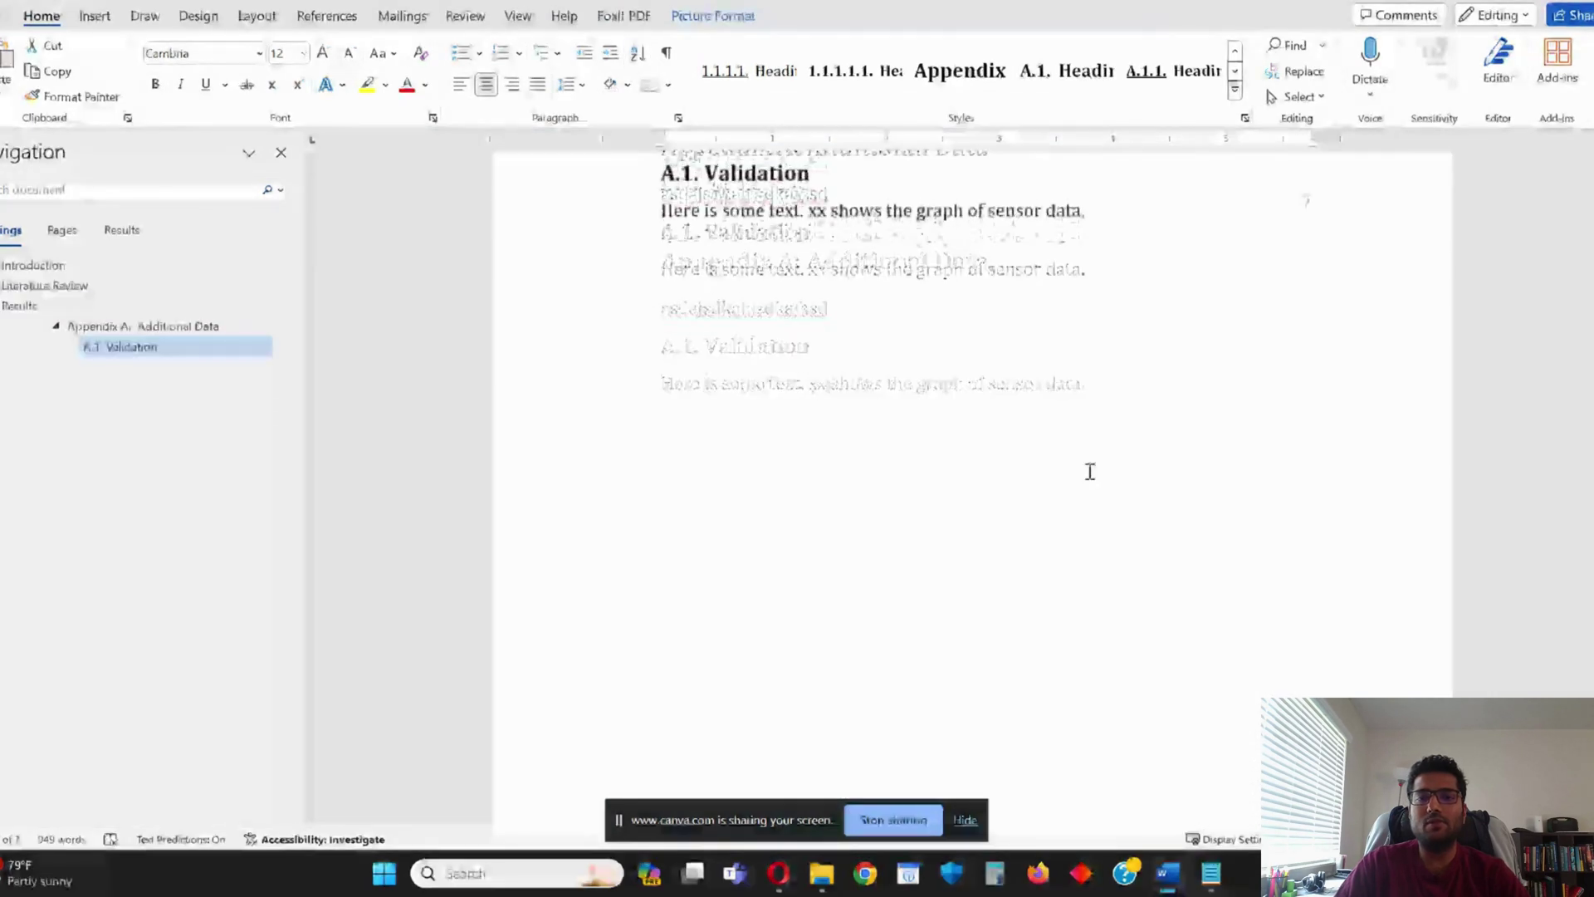
{"action": "left_click", "coordinate": [1121, 276]}
{"action": "key", "text": "Return"}
{"action": "key", "text": "ctrl+v"}
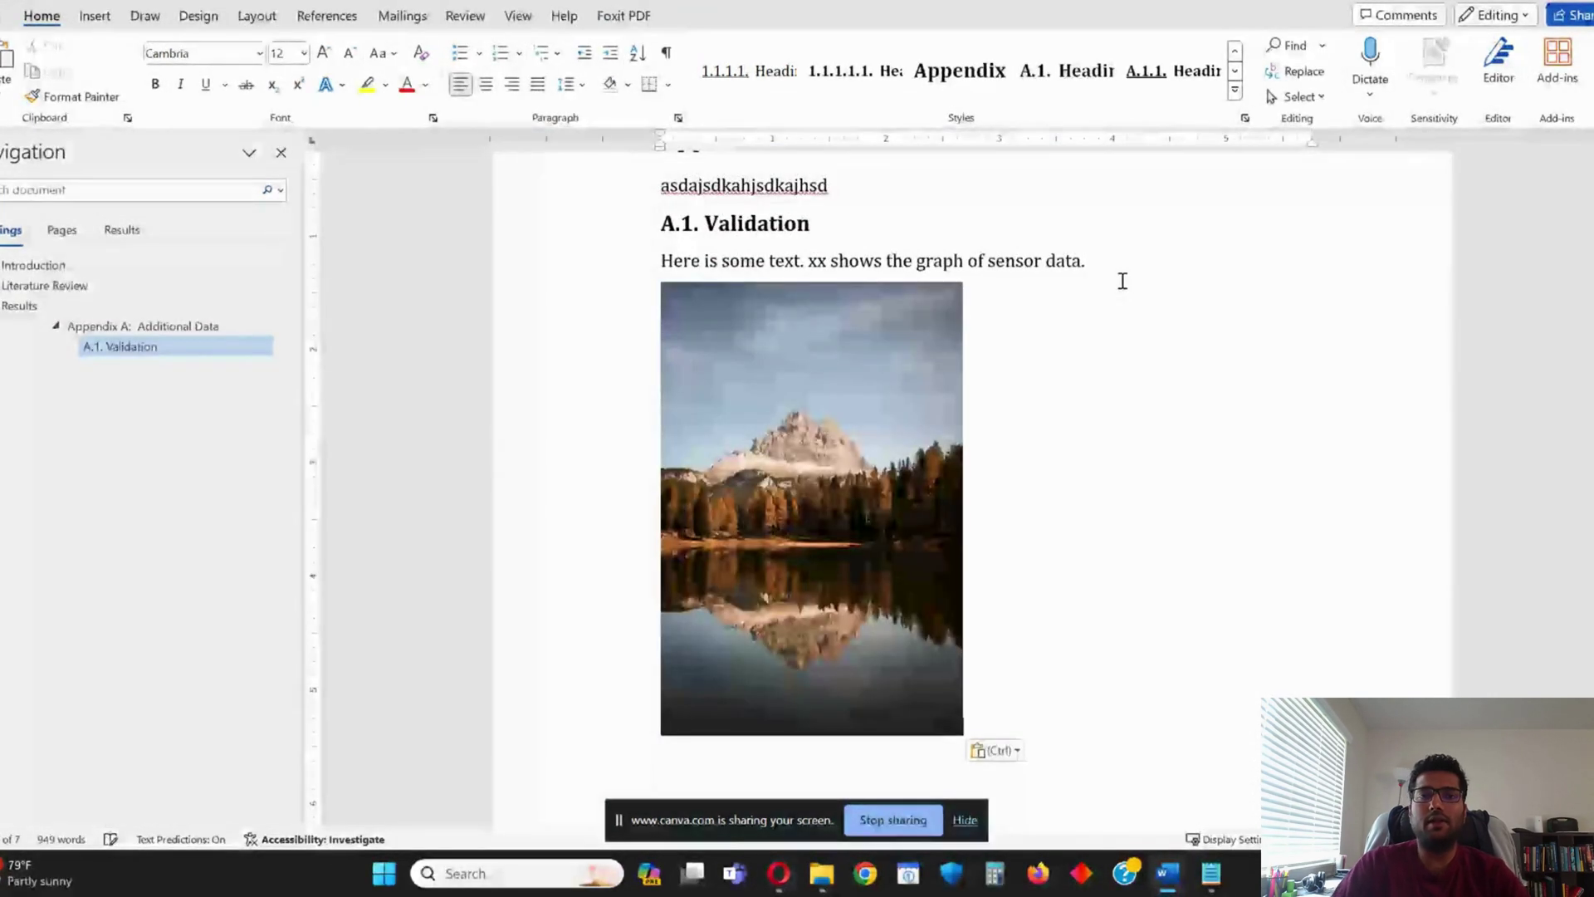
{"action": "key", "text": "ctrl+e"}
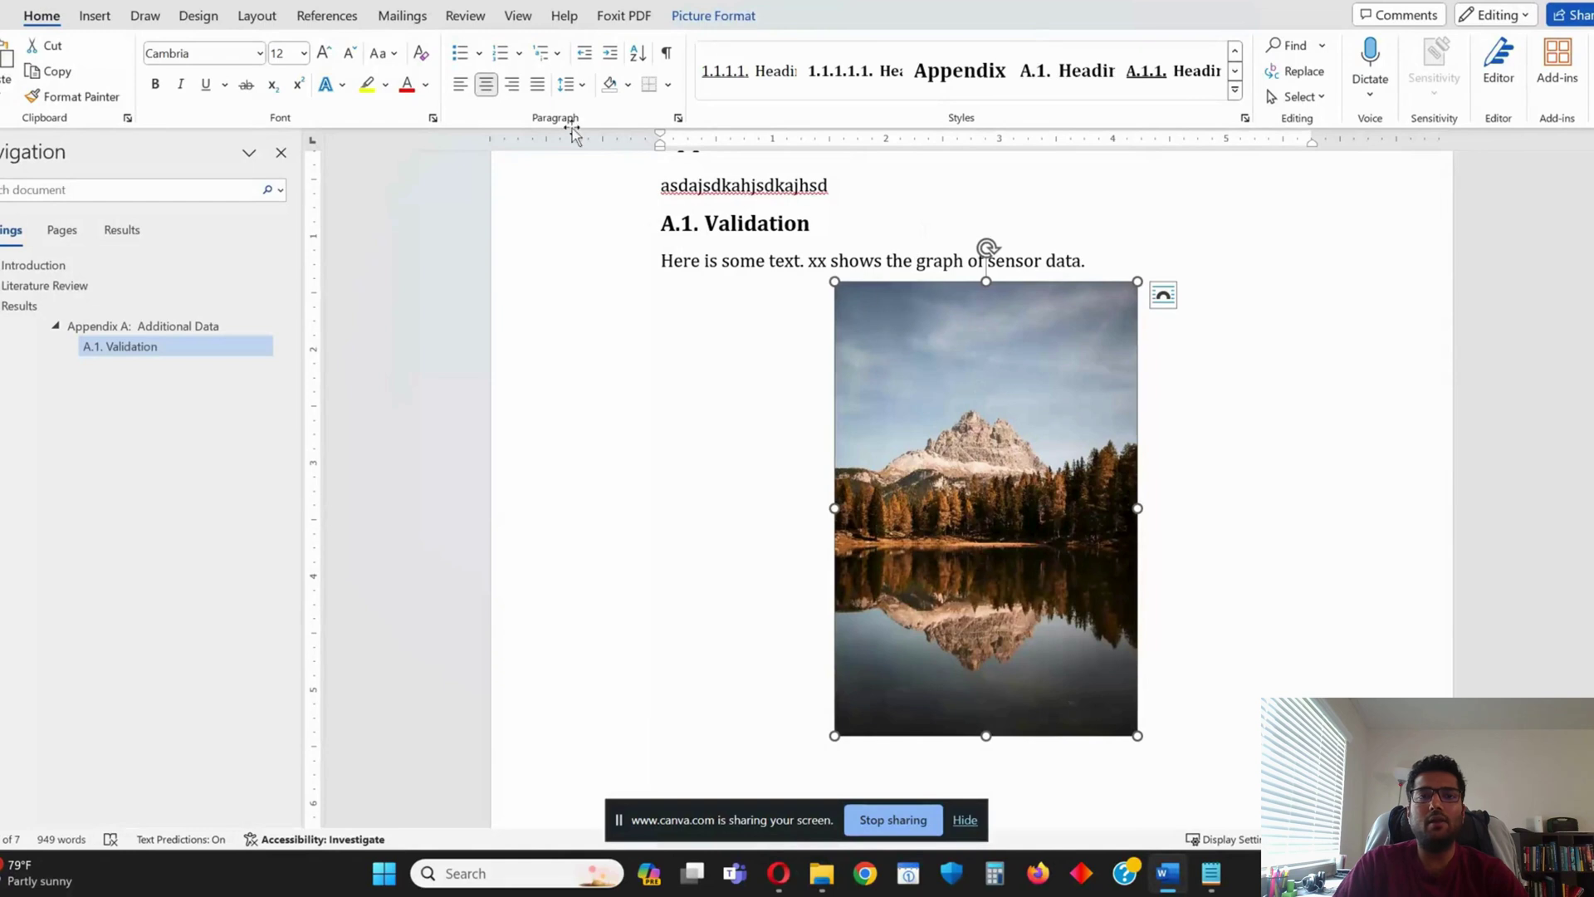
Start a caption for the appendix mountain picture with the Figure label and exclude the chapter number from its numbering
{"action": "left_click", "coordinate": [328, 15]}
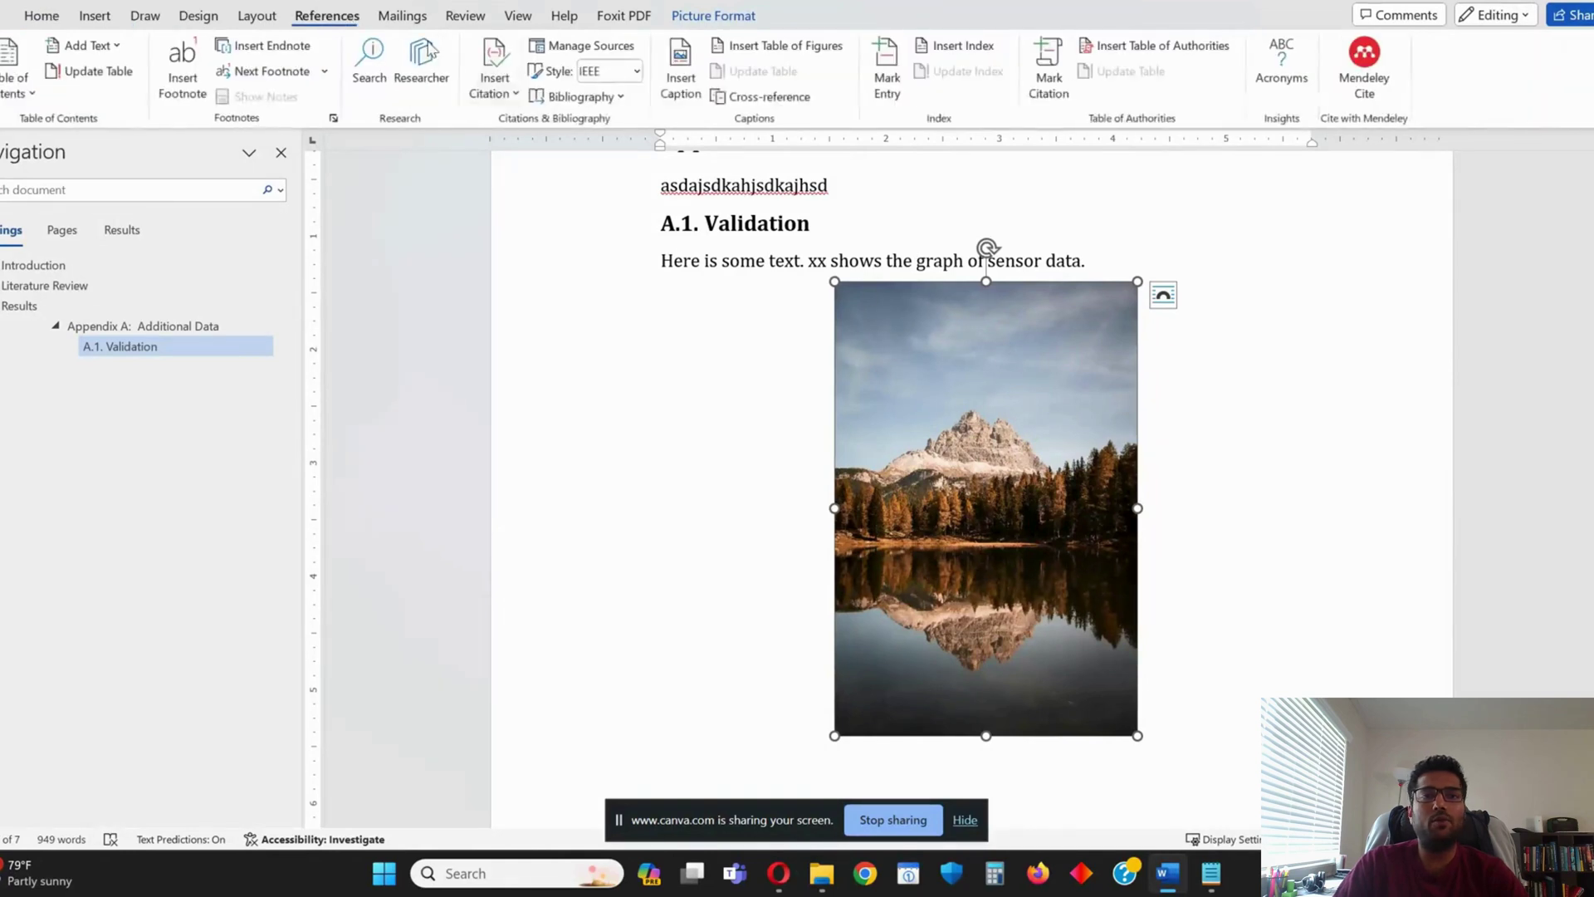
{"action": "left_click", "coordinate": [681, 77]}
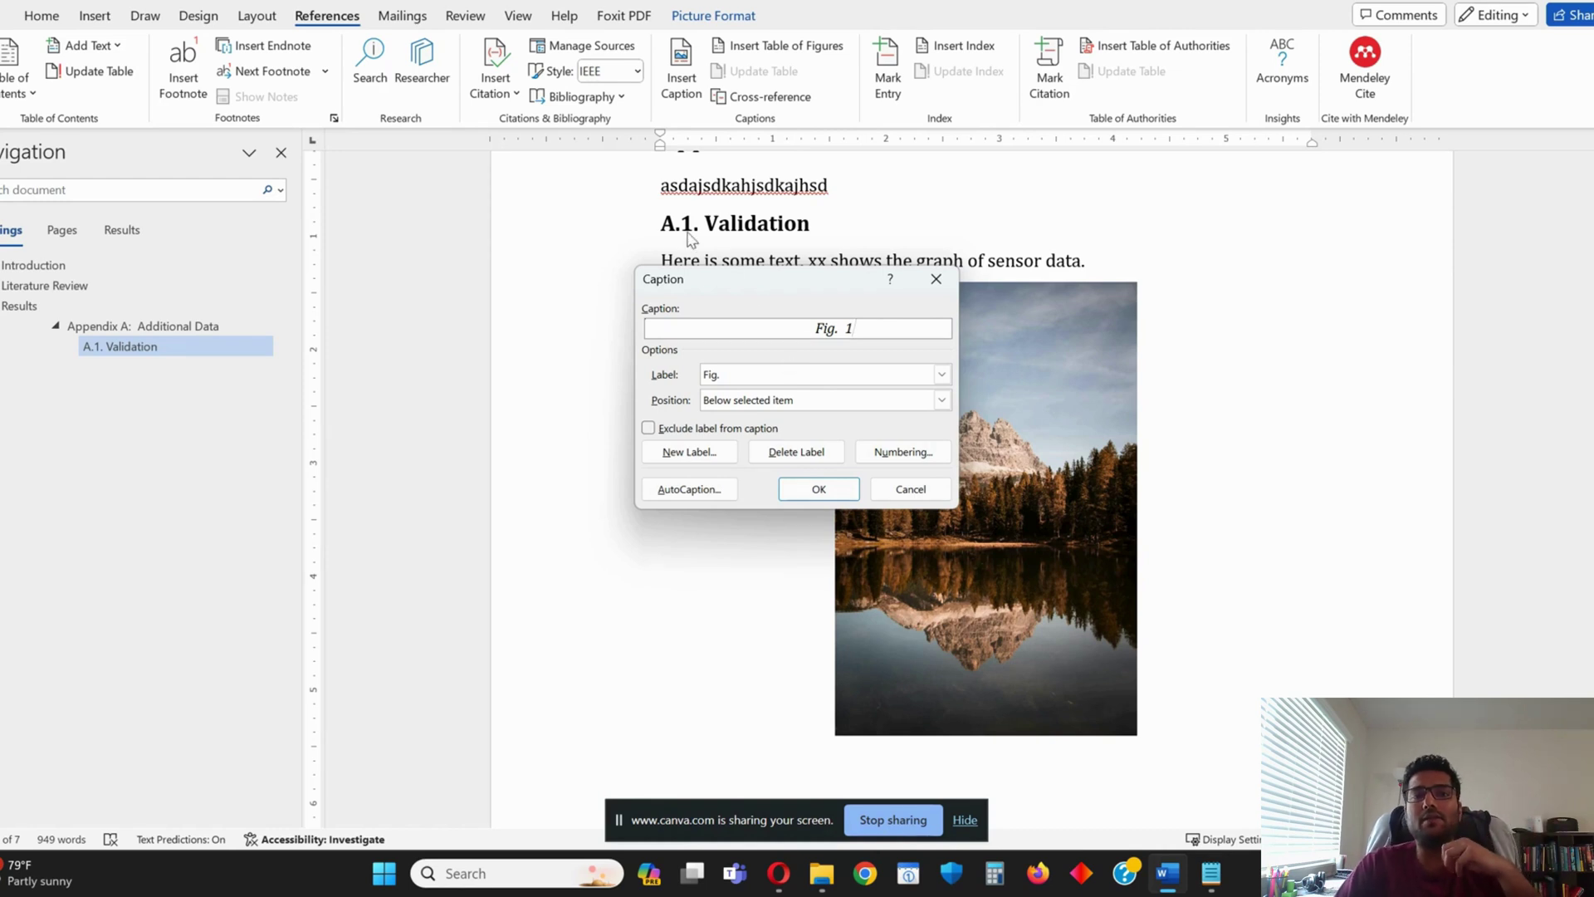
{"action": "left_click", "coordinate": [751, 376]}
{"action": "left_click", "coordinate": [736, 435]}
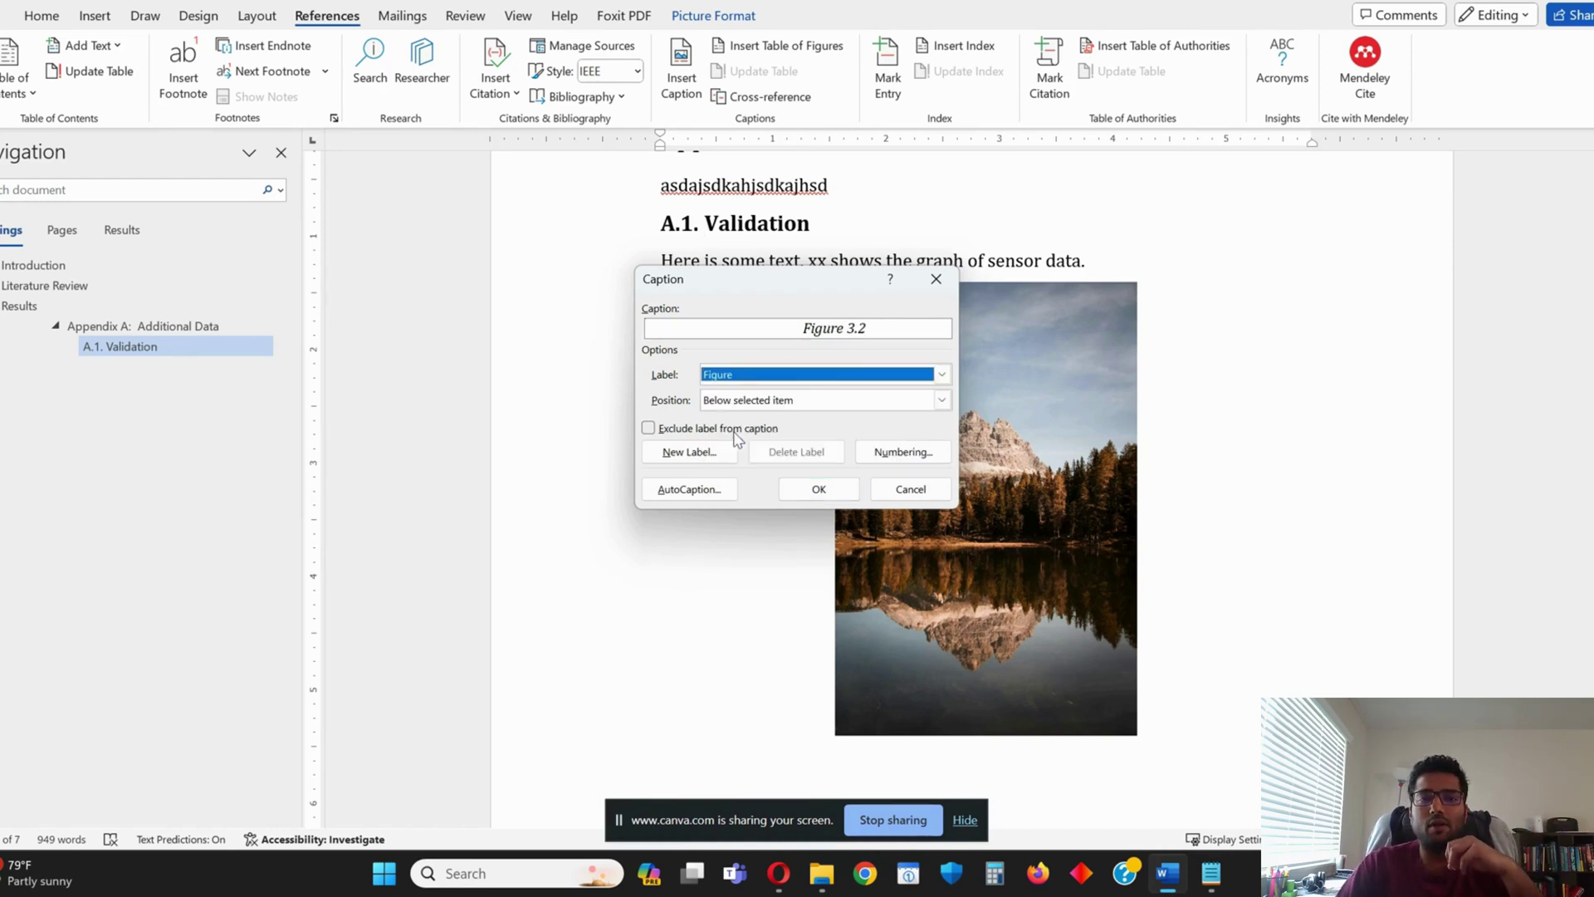
{"action": "left_click", "coordinate": [902, 451]}
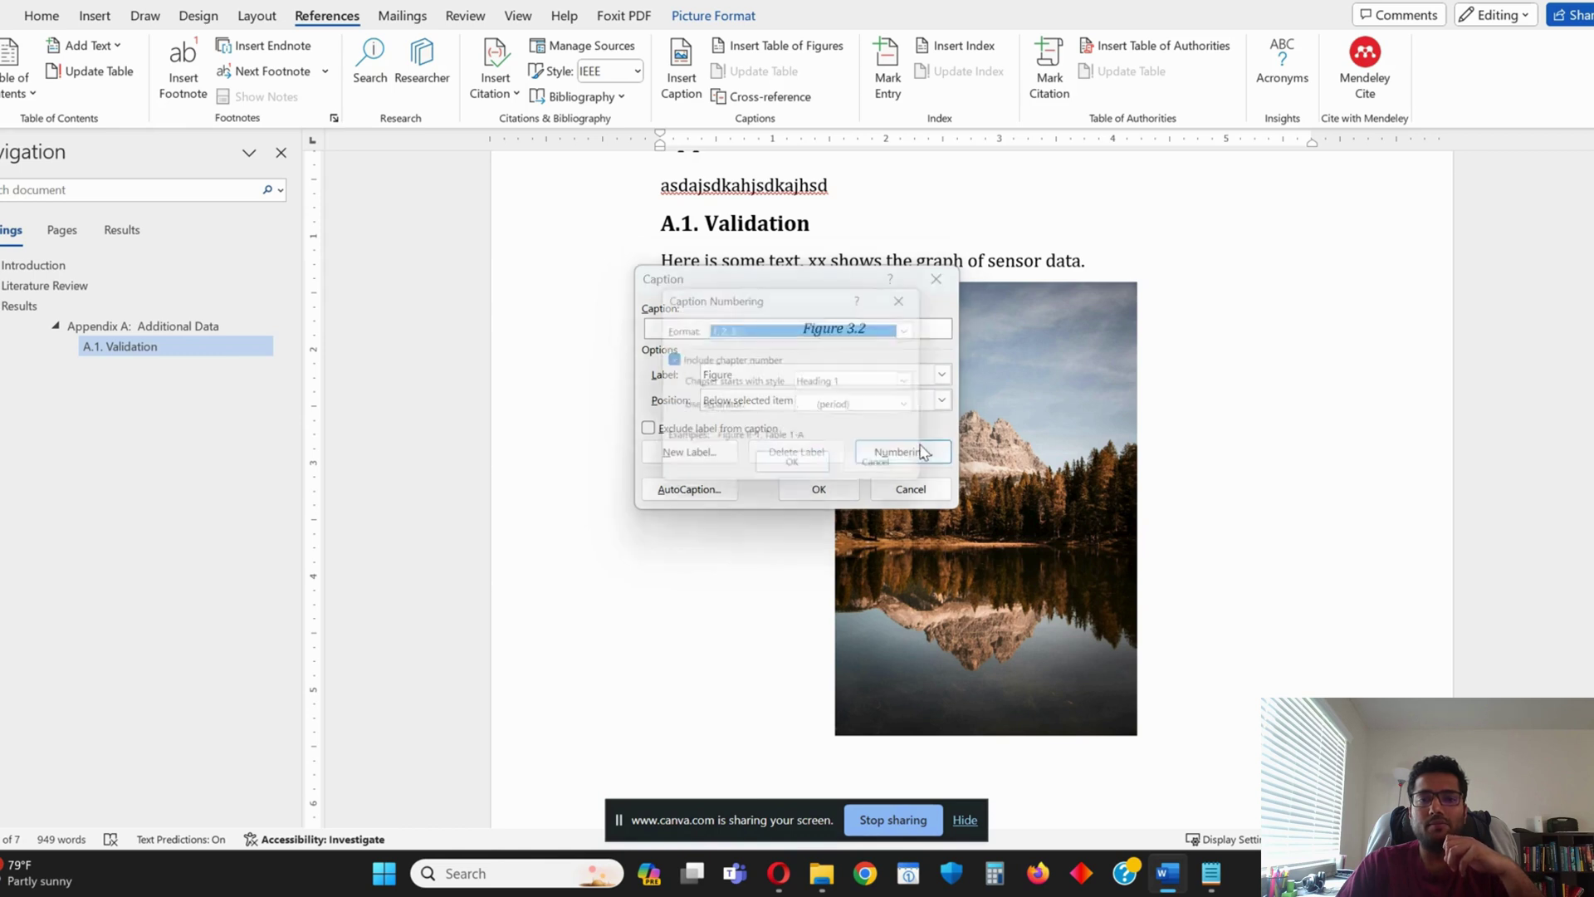
{"action": "key", "text": "alt+c"}
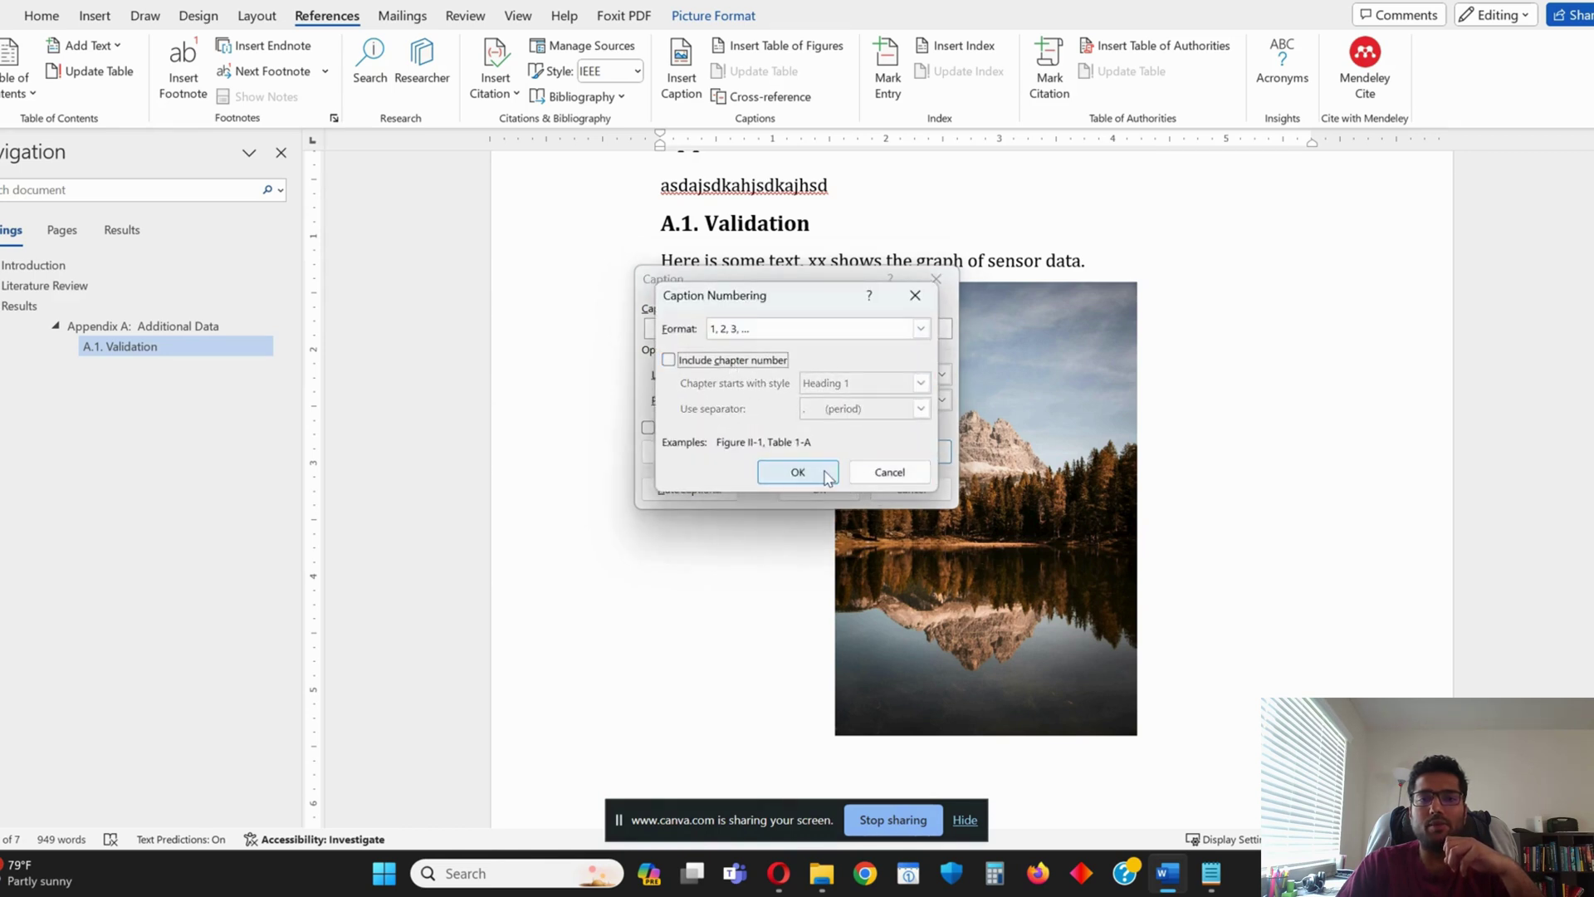
{"action": "left_click", "coordinate": [826, 475]}
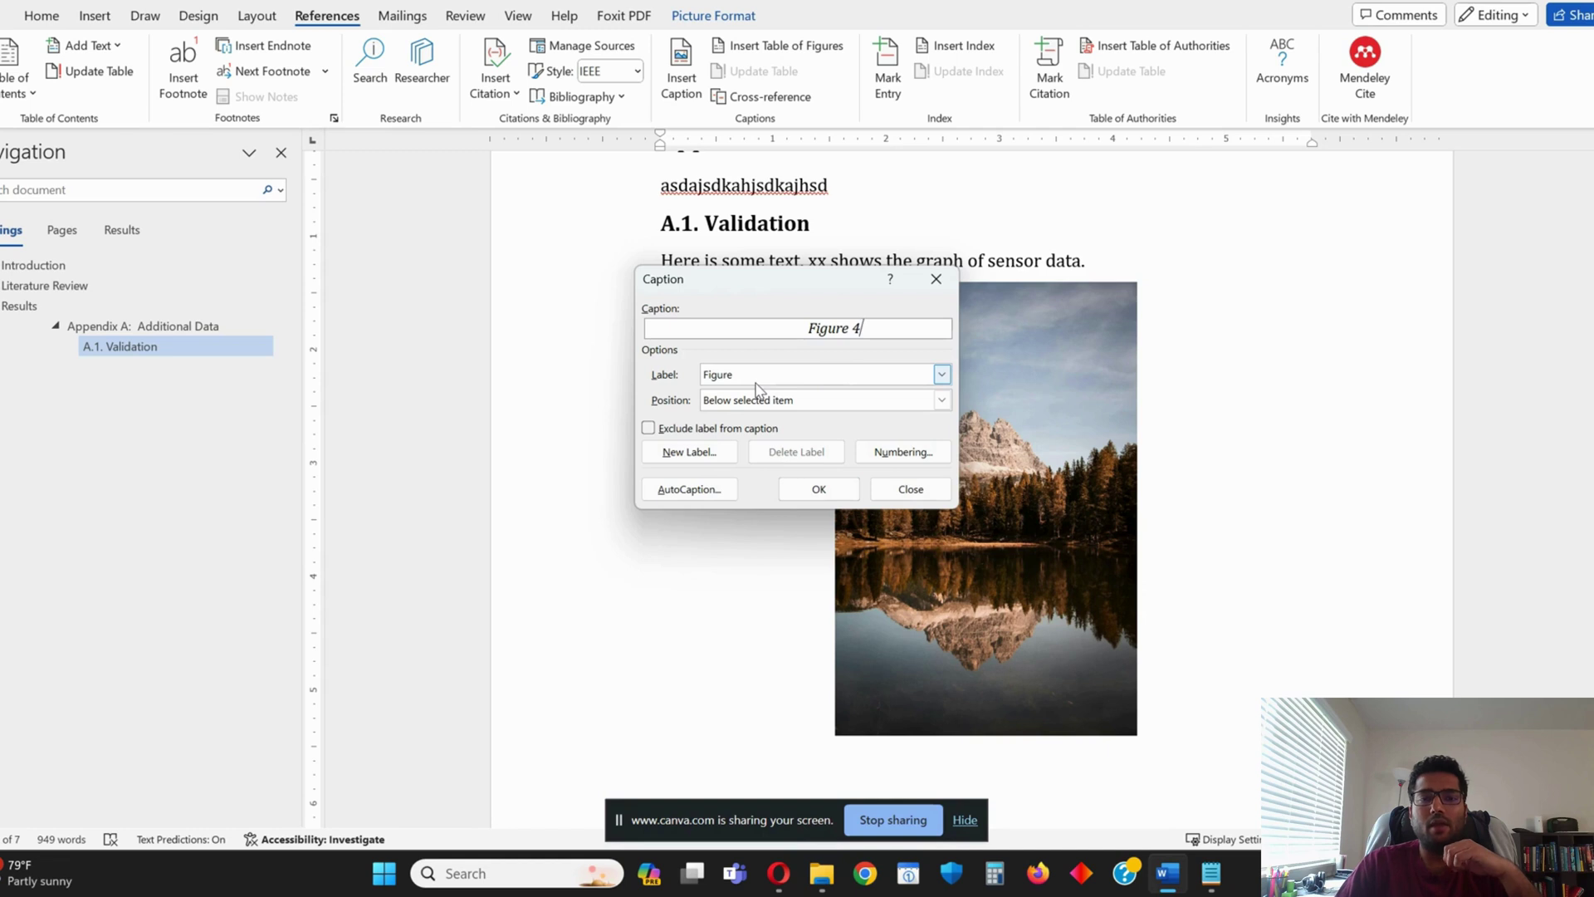
Switch the caption's label to the existing "Appendix Figure" label instead of creating a new one
{"action": "left_click", "coordinate": [685, 467]}
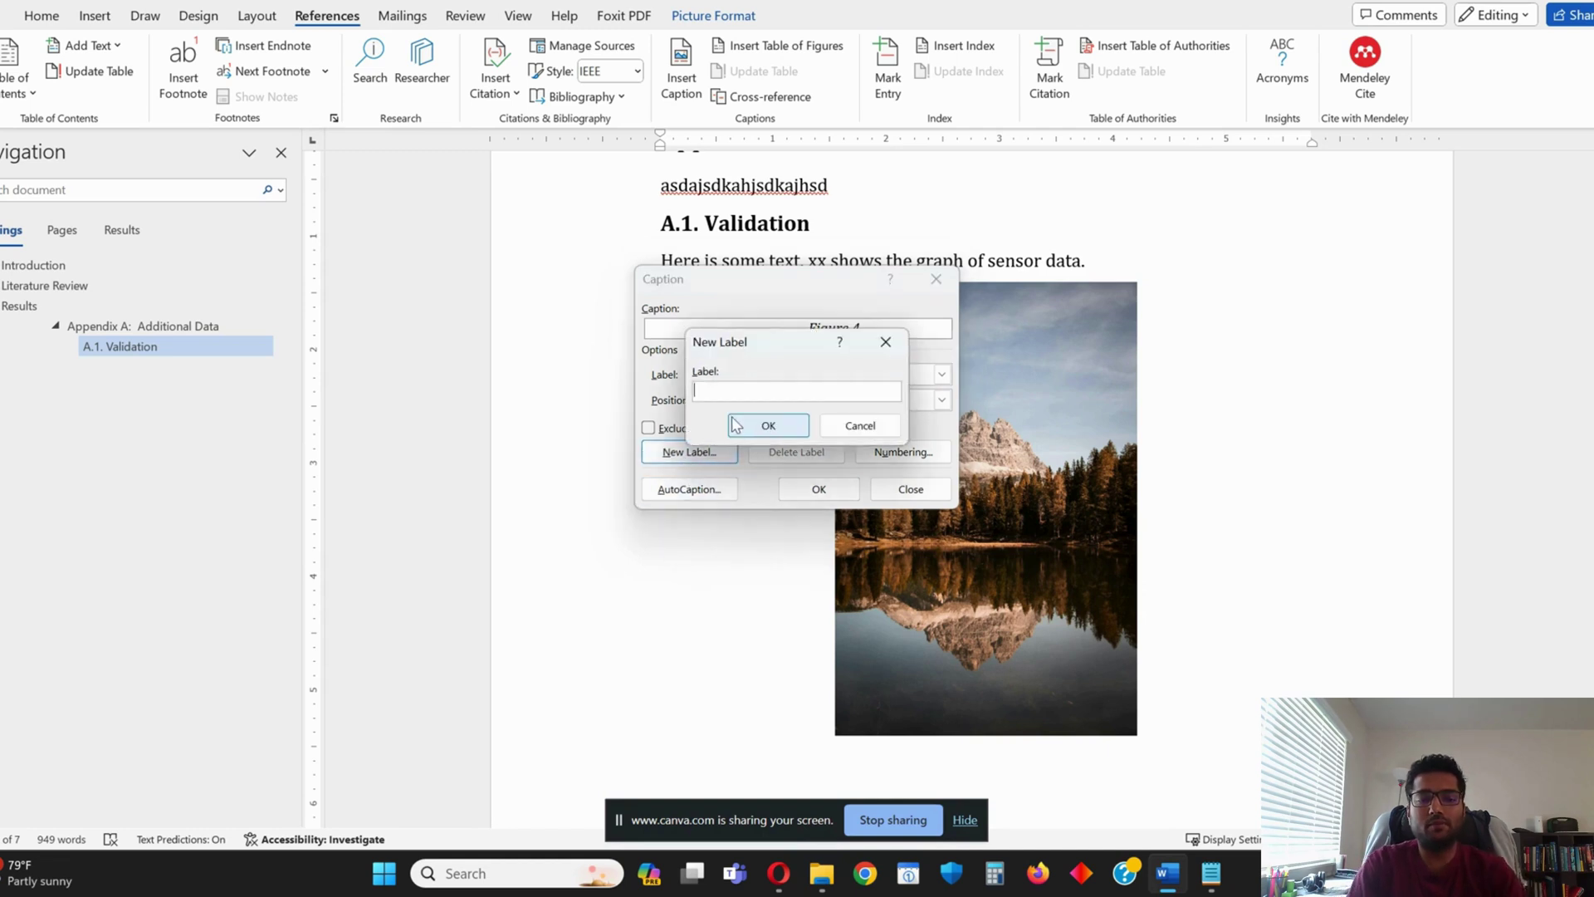
{"action": "type", "text": "Appendix Figure"}
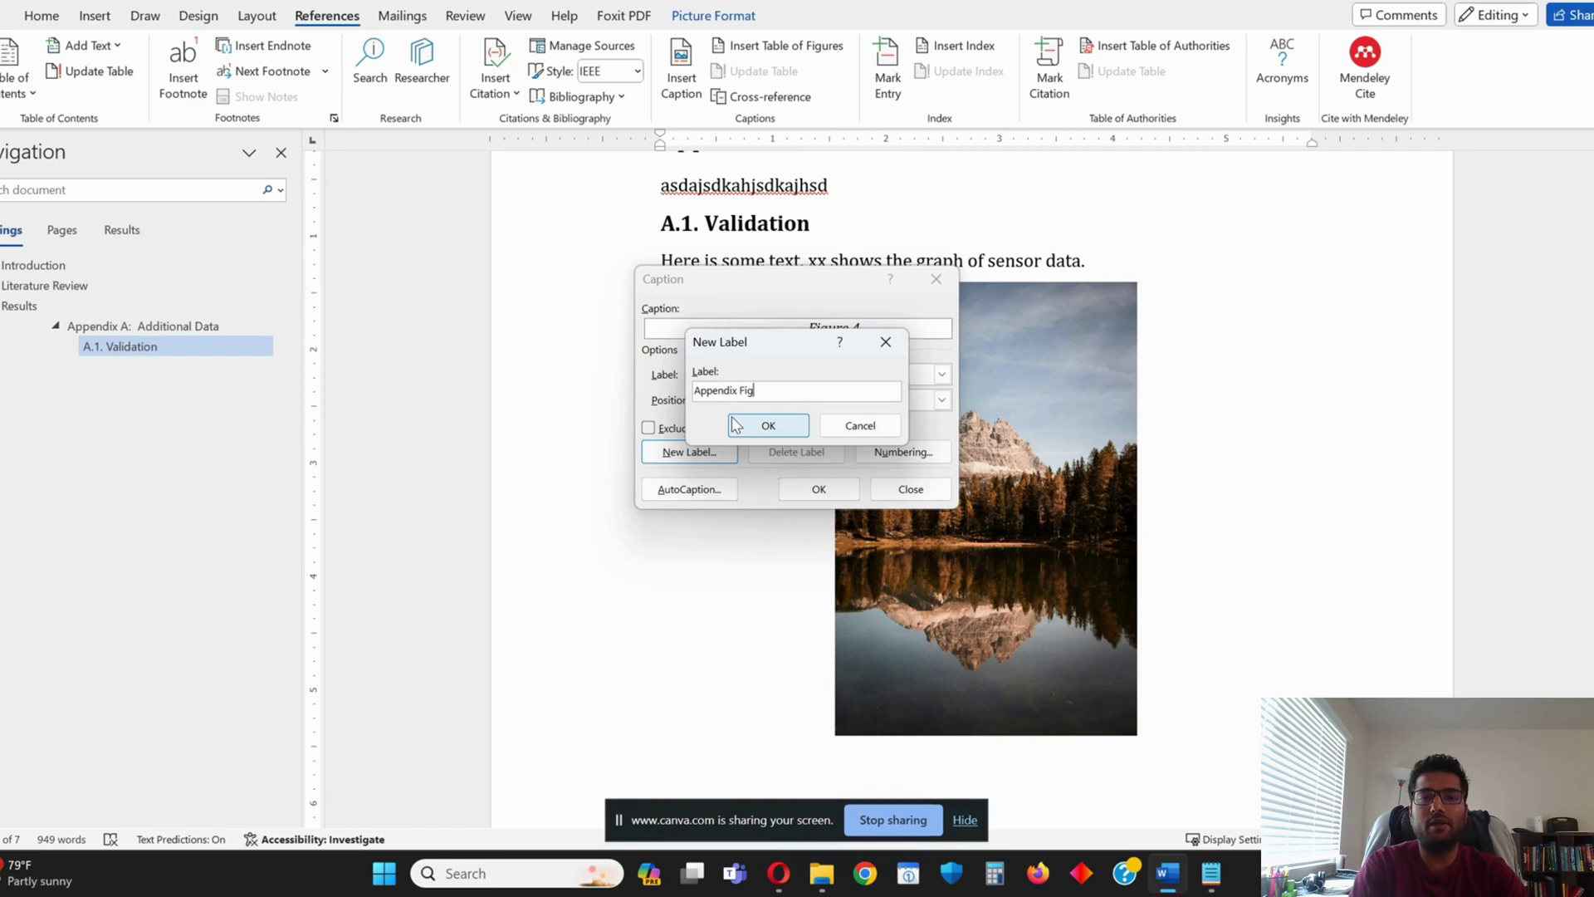
{"action": "left_click", "coordinate": [859, 426]}
{"action": "left_click", "coordinate": [811, 374]}
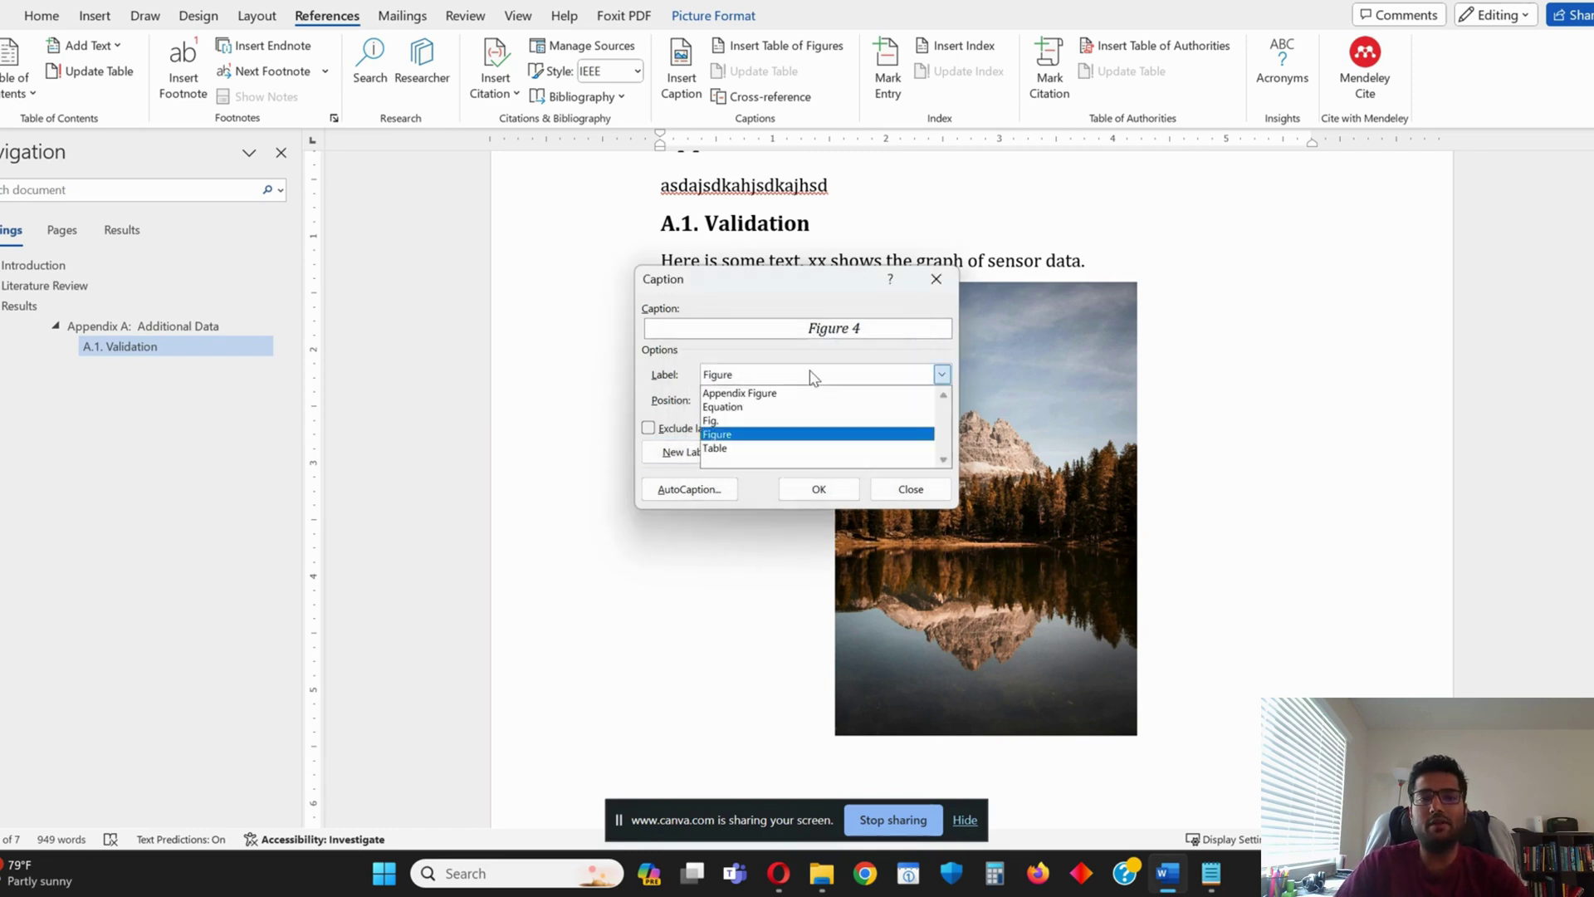
{"action": "left_click", "coordinate": [758, 394]}
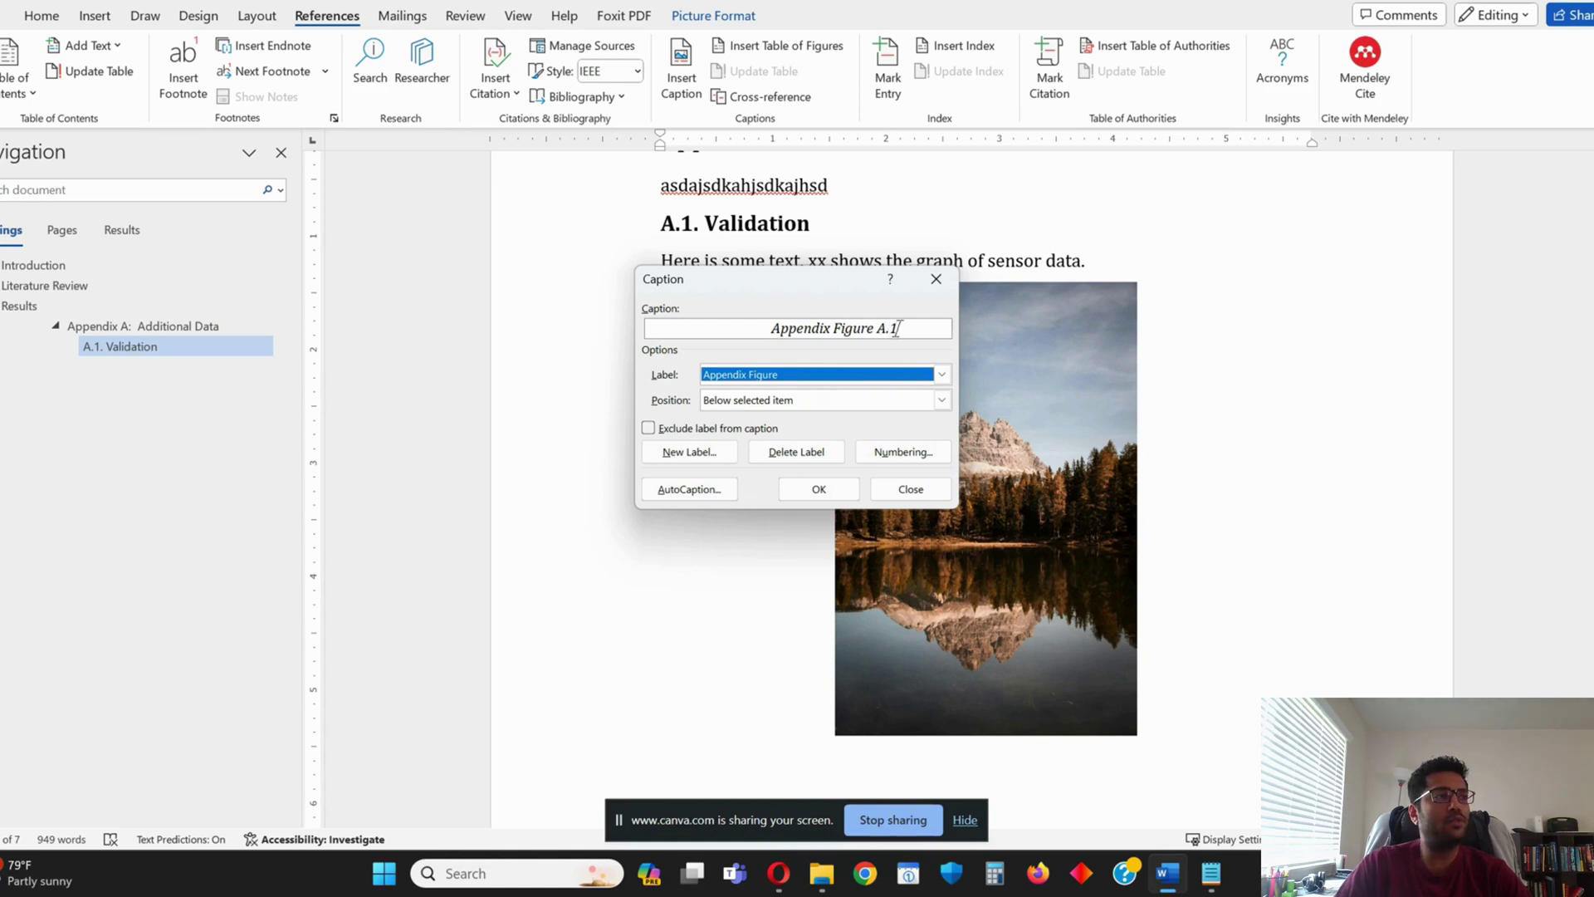
Set the Appendix Figure numbering to take its chapter number from Heading 1, with a period as separator
{"action": "left_click", "coordinate": [903, 452]}
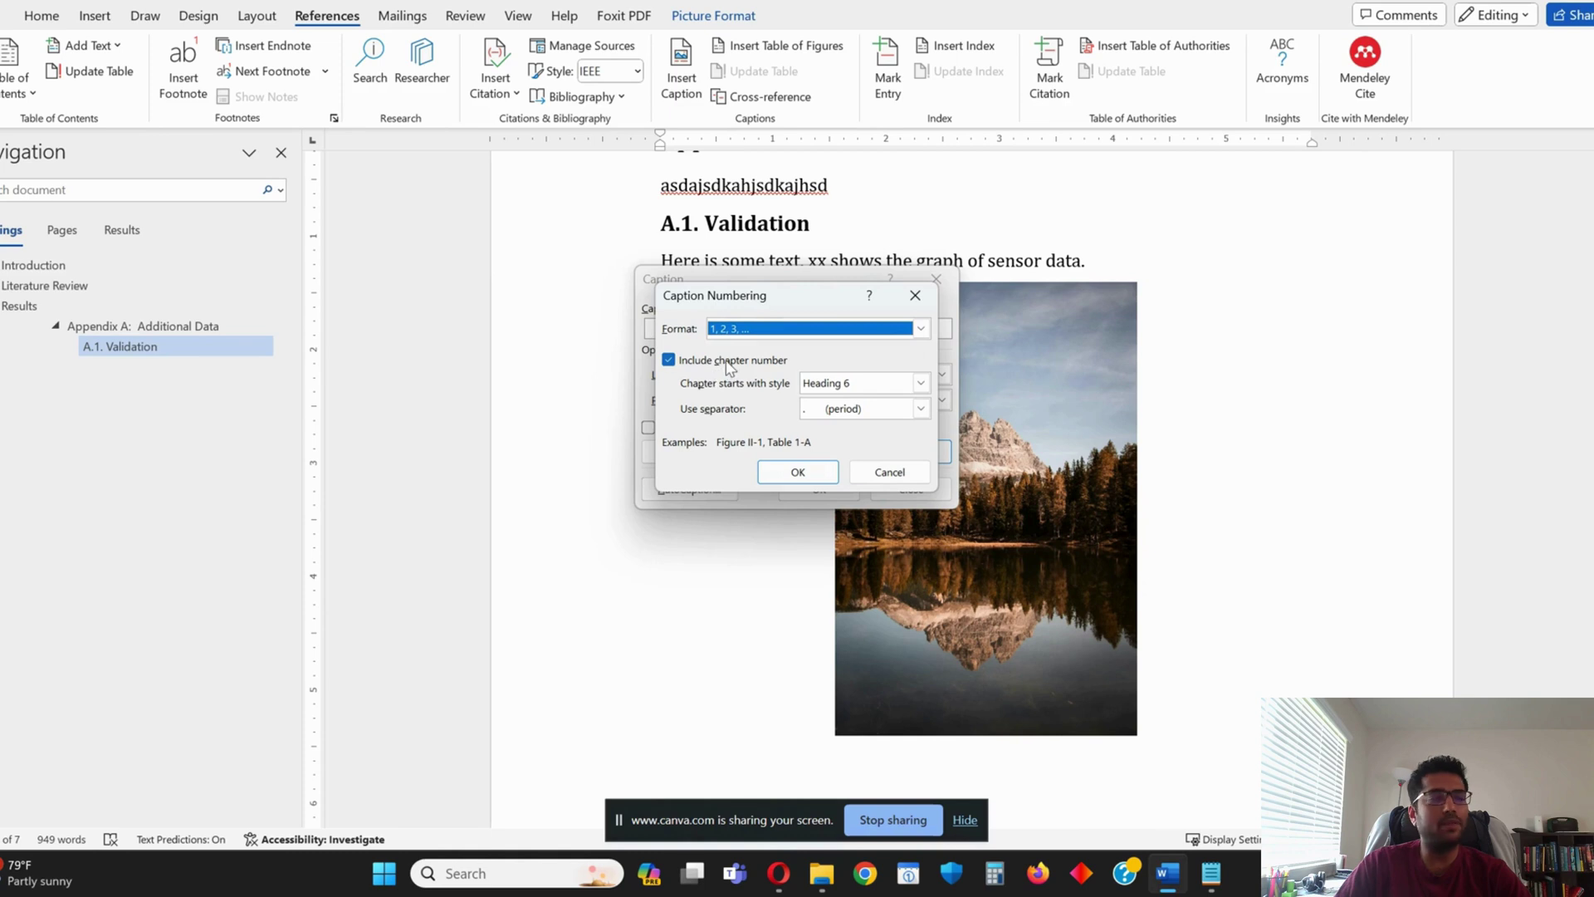
{"action": "left_click", "coordinate": [920, 383]}
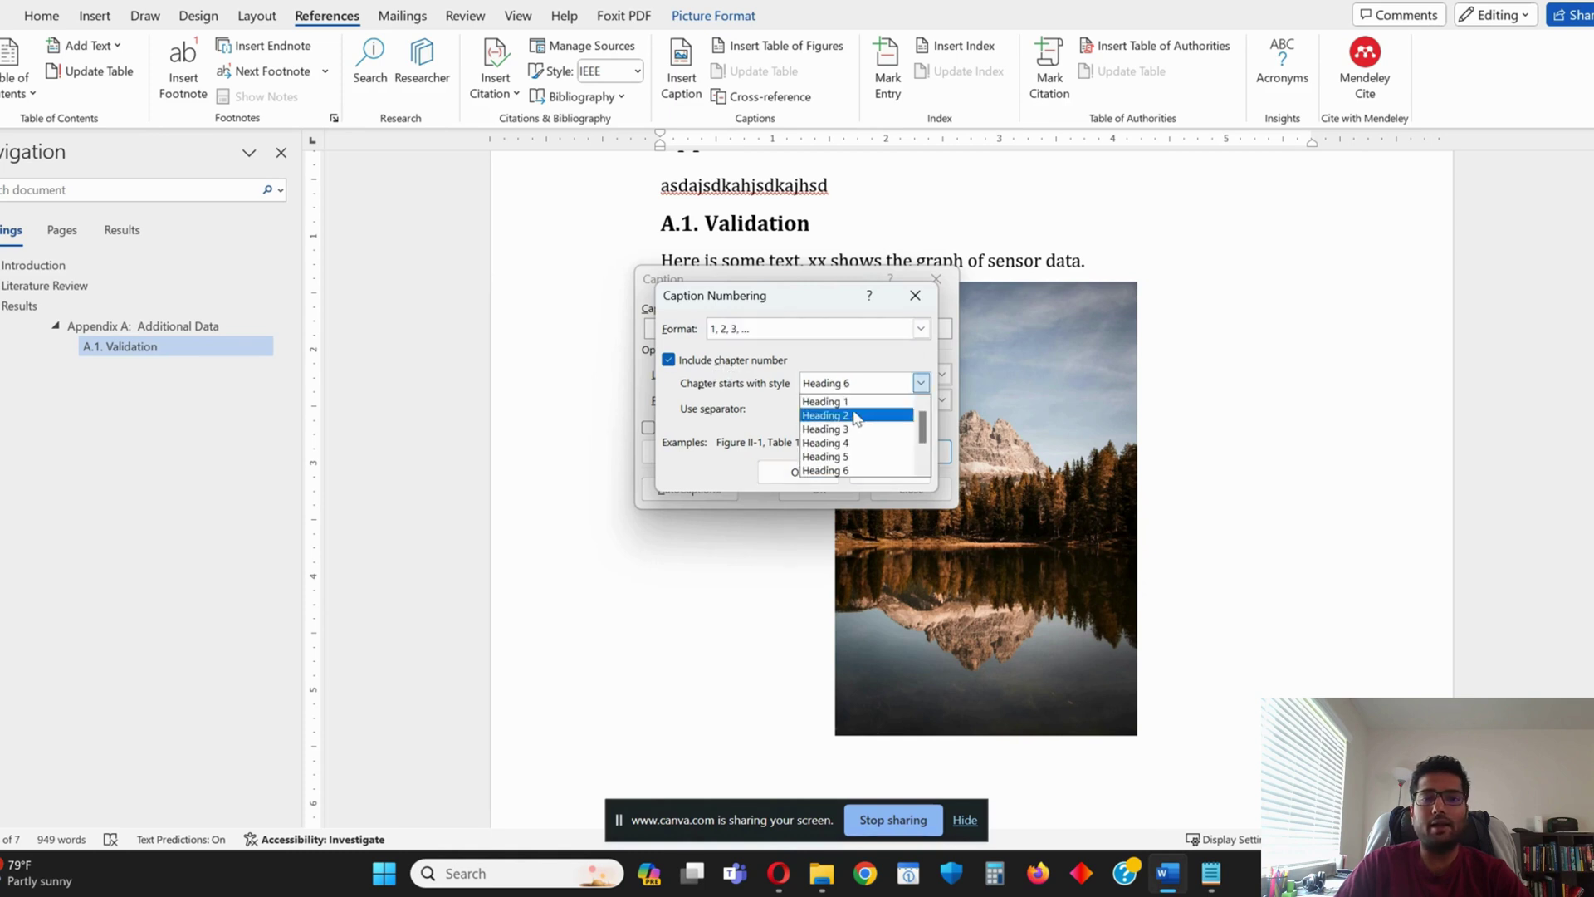
{"action": "left_click", "coordinate": [847, 470]}
{"action": "left_click", "coordinate": [844, 389]}
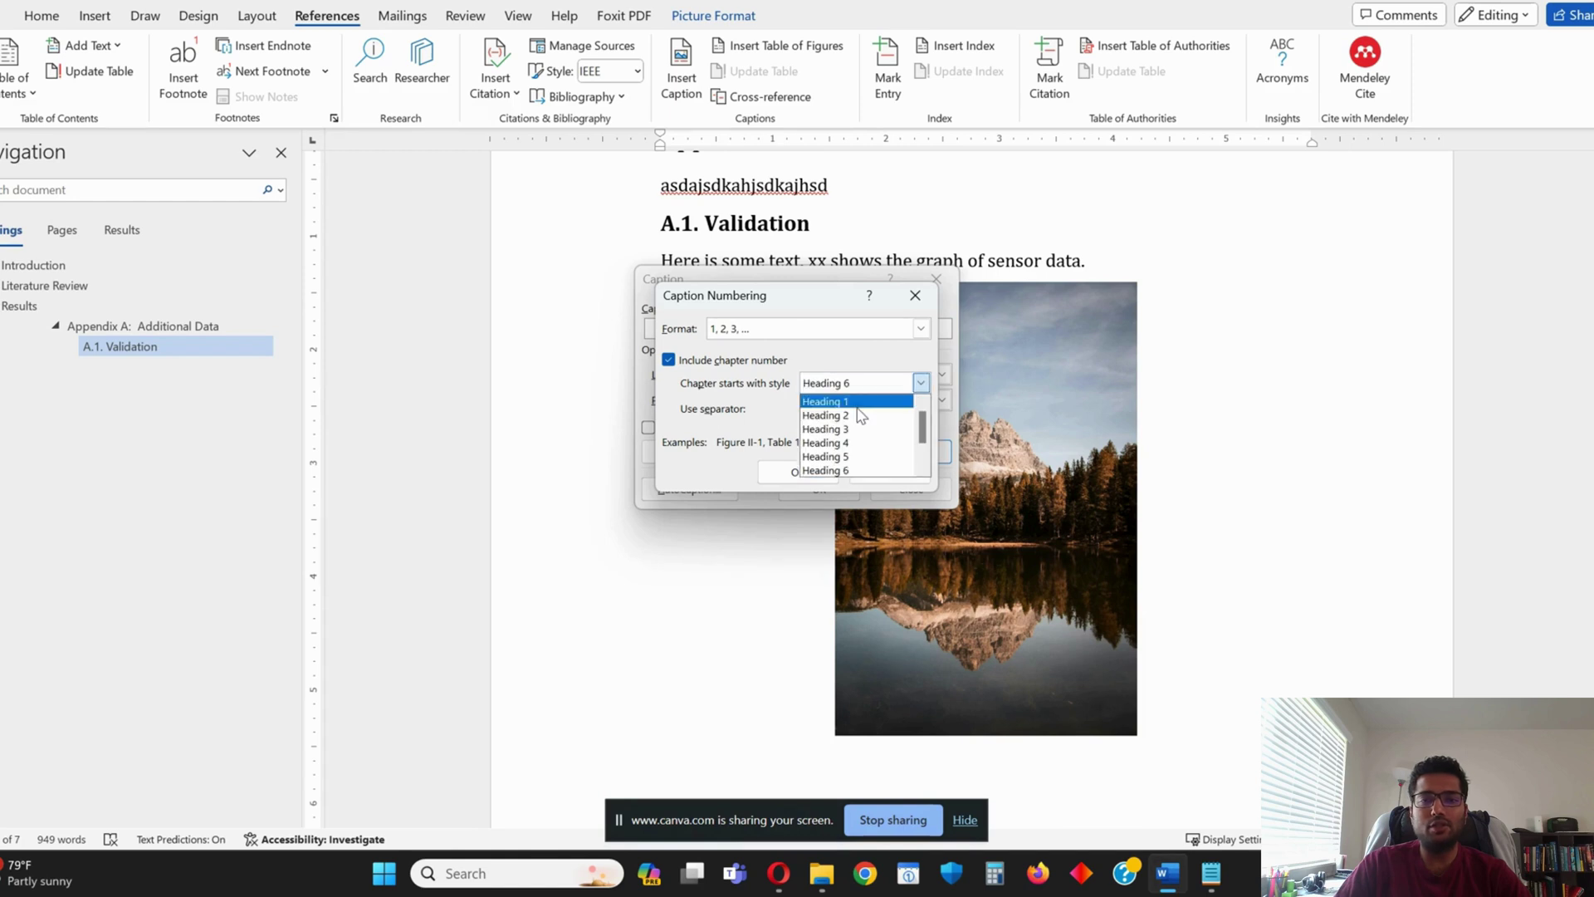
{"action": "left_click", "coordinate": [851, 404]}
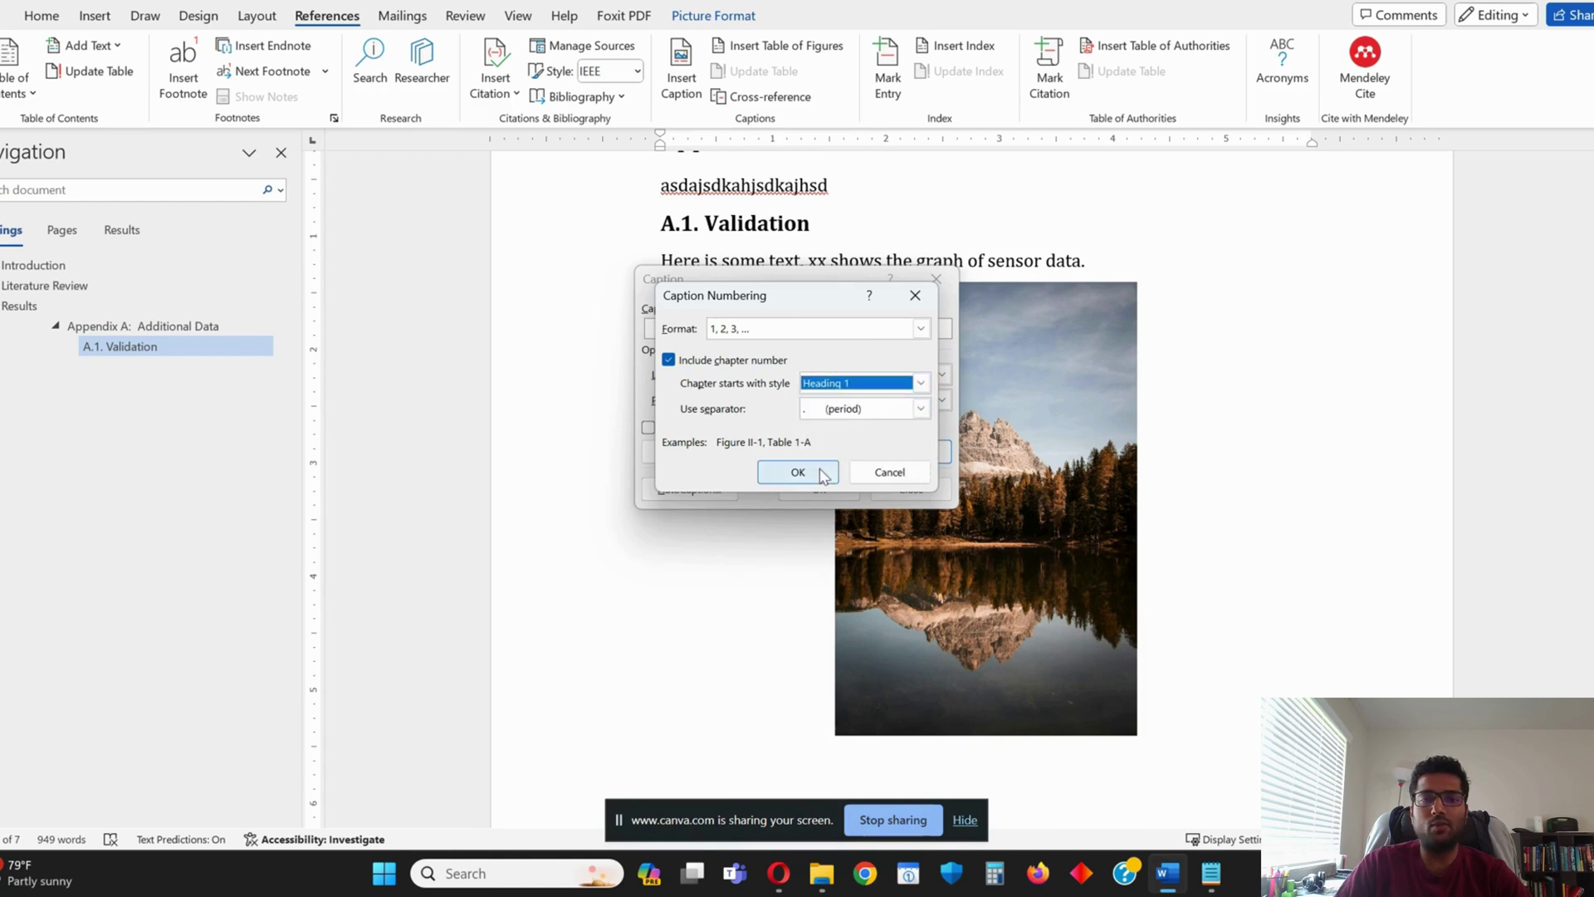
{"action": "left_click", "coordinate": [841, 410]}
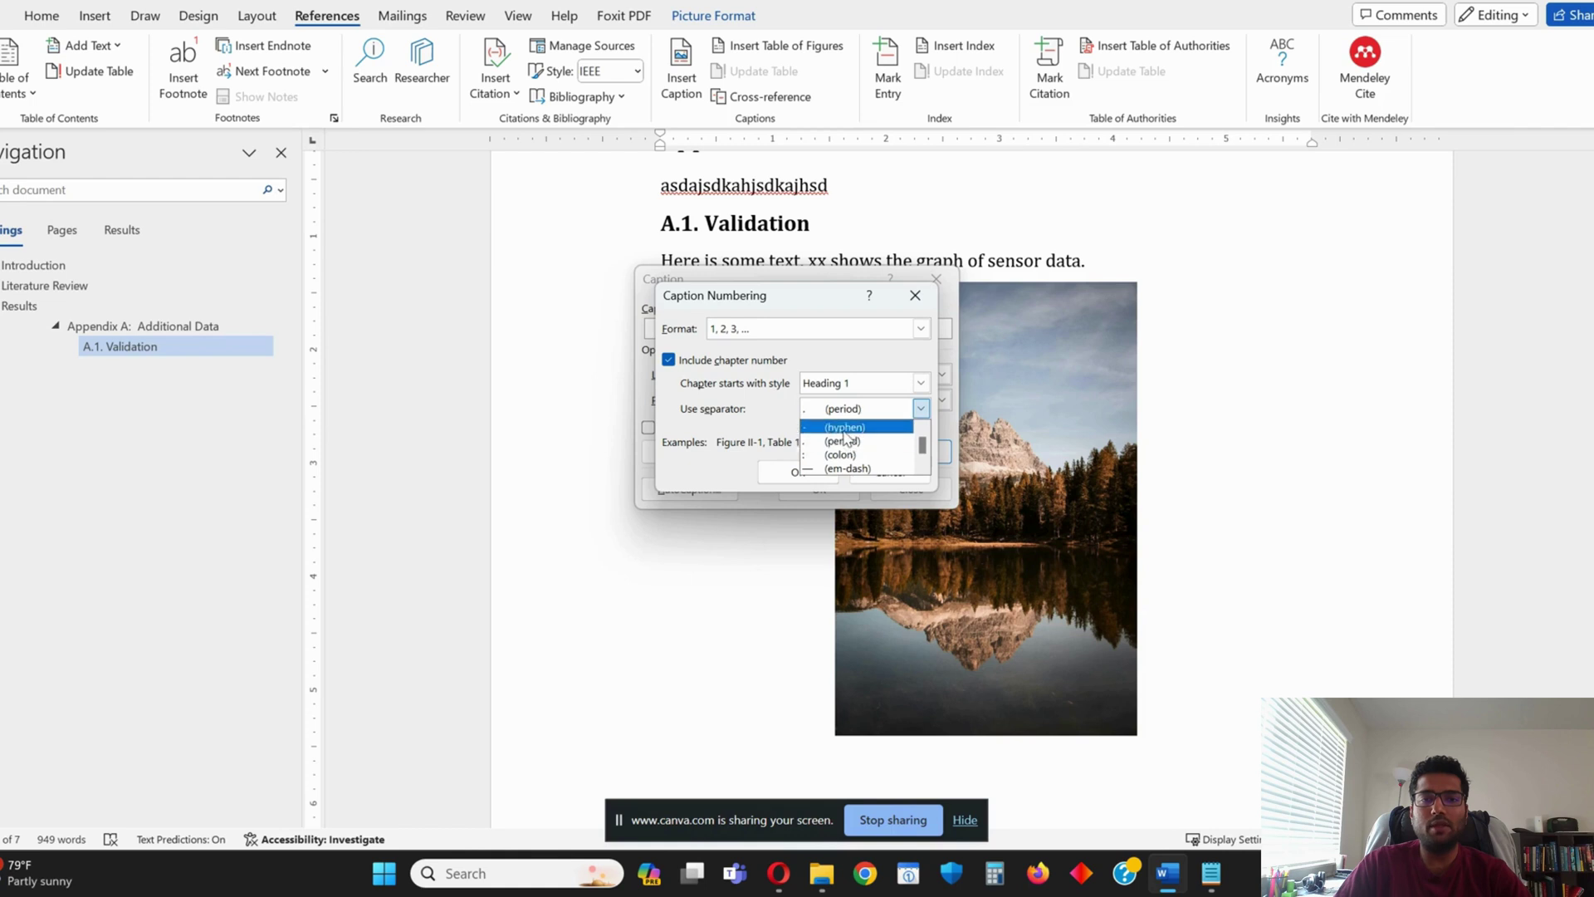
{"action": "left_click", "coordinate": [843, 426]}
{"action": "left_click", "coordinate": [843, 411]}
{"action": "left_click", "coordinate": [841, 456]}
{"action": "left_click", "coordinate": [844, 416]}
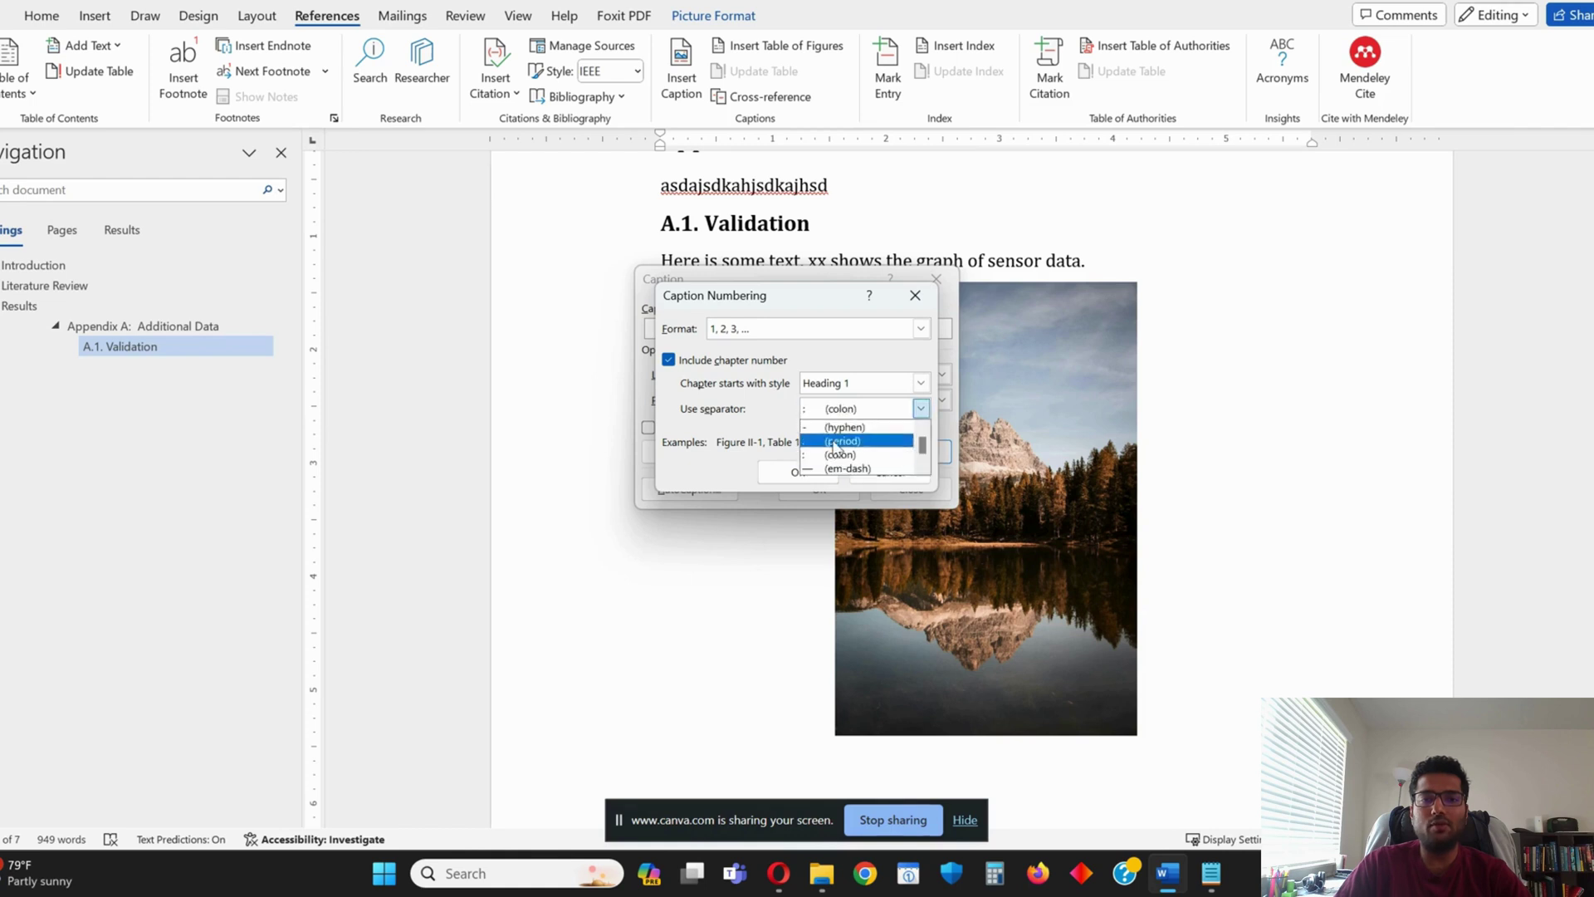
{"action": "left_click", "coordinate": [843, 440]}
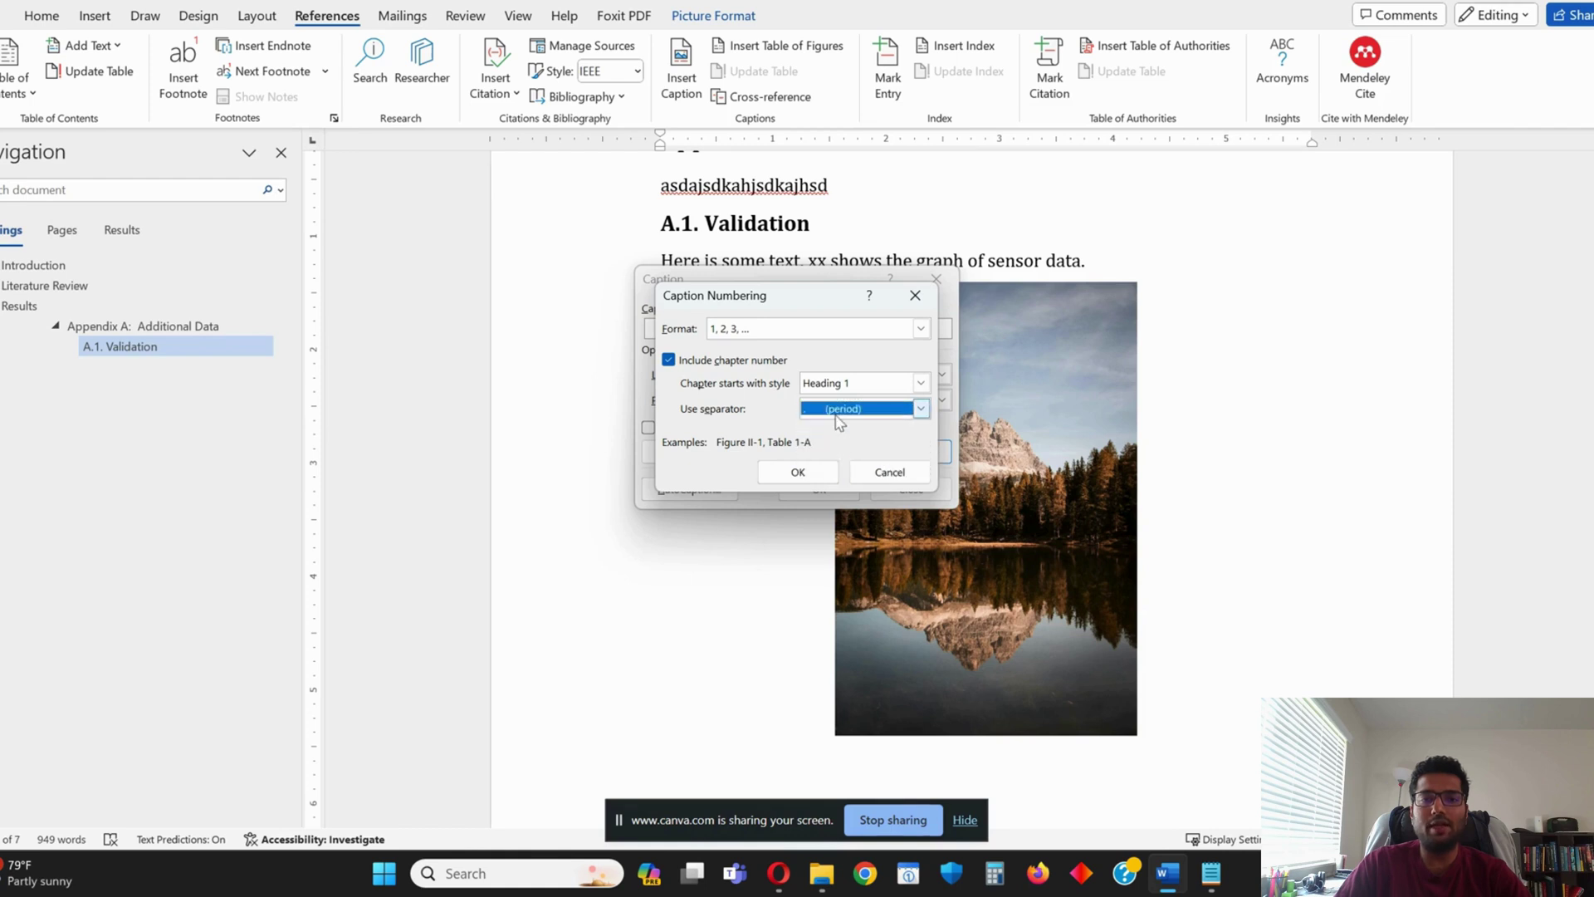
{"action": "left_click", "coordinate": [797, 472]}
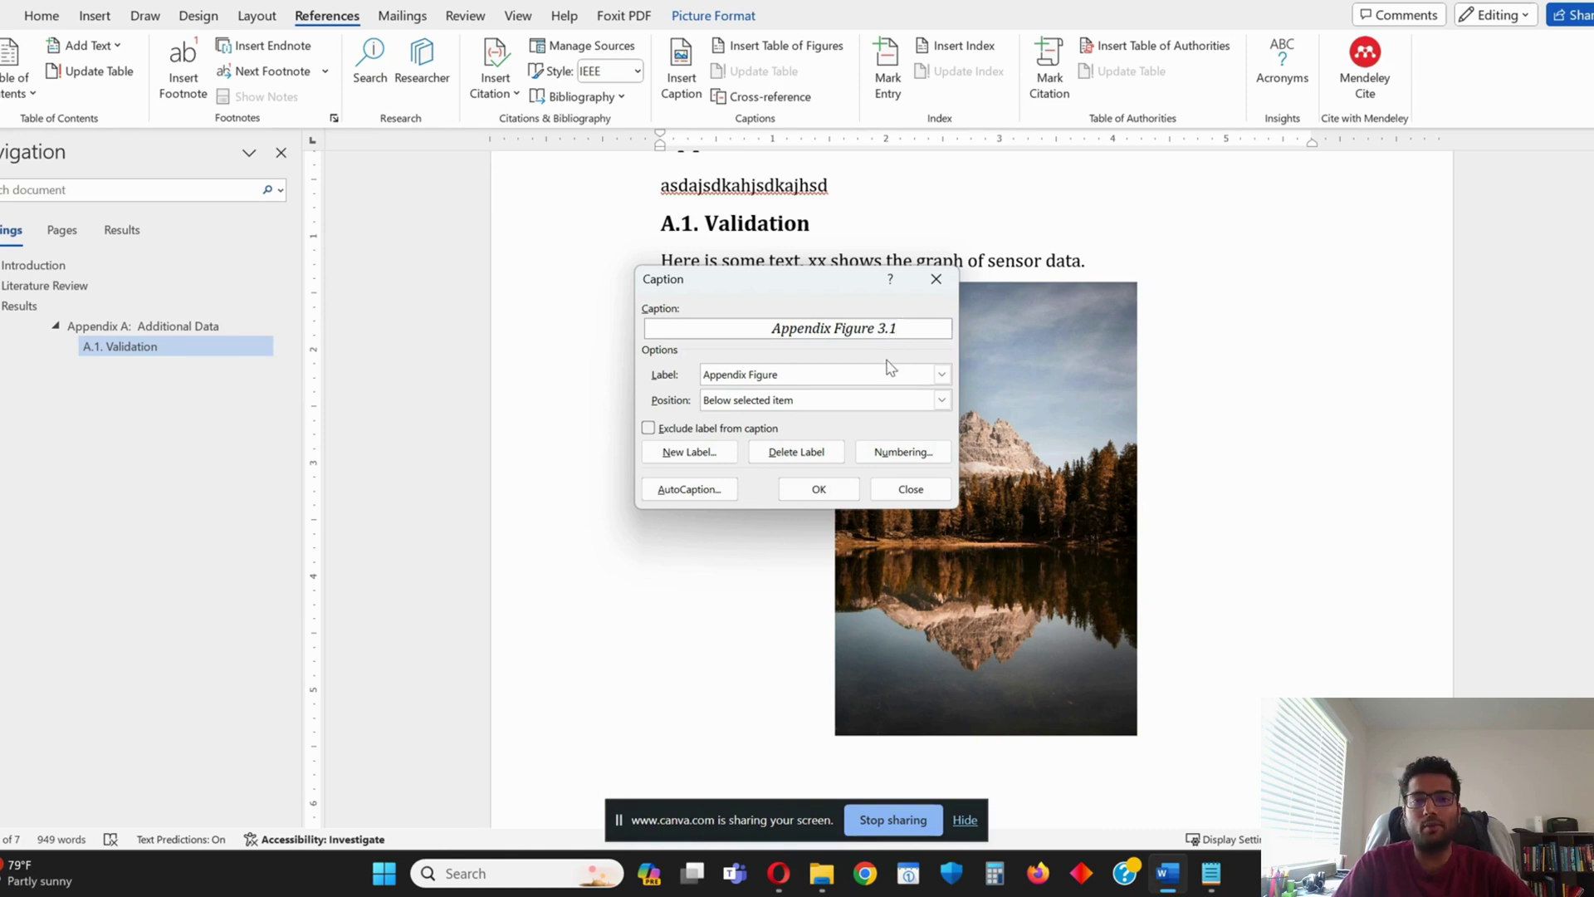
Set the Appendix Figure numbering to take its chapter number from the Heading 6 style
{"action": "left_click", "coordinate": [888, 332]}
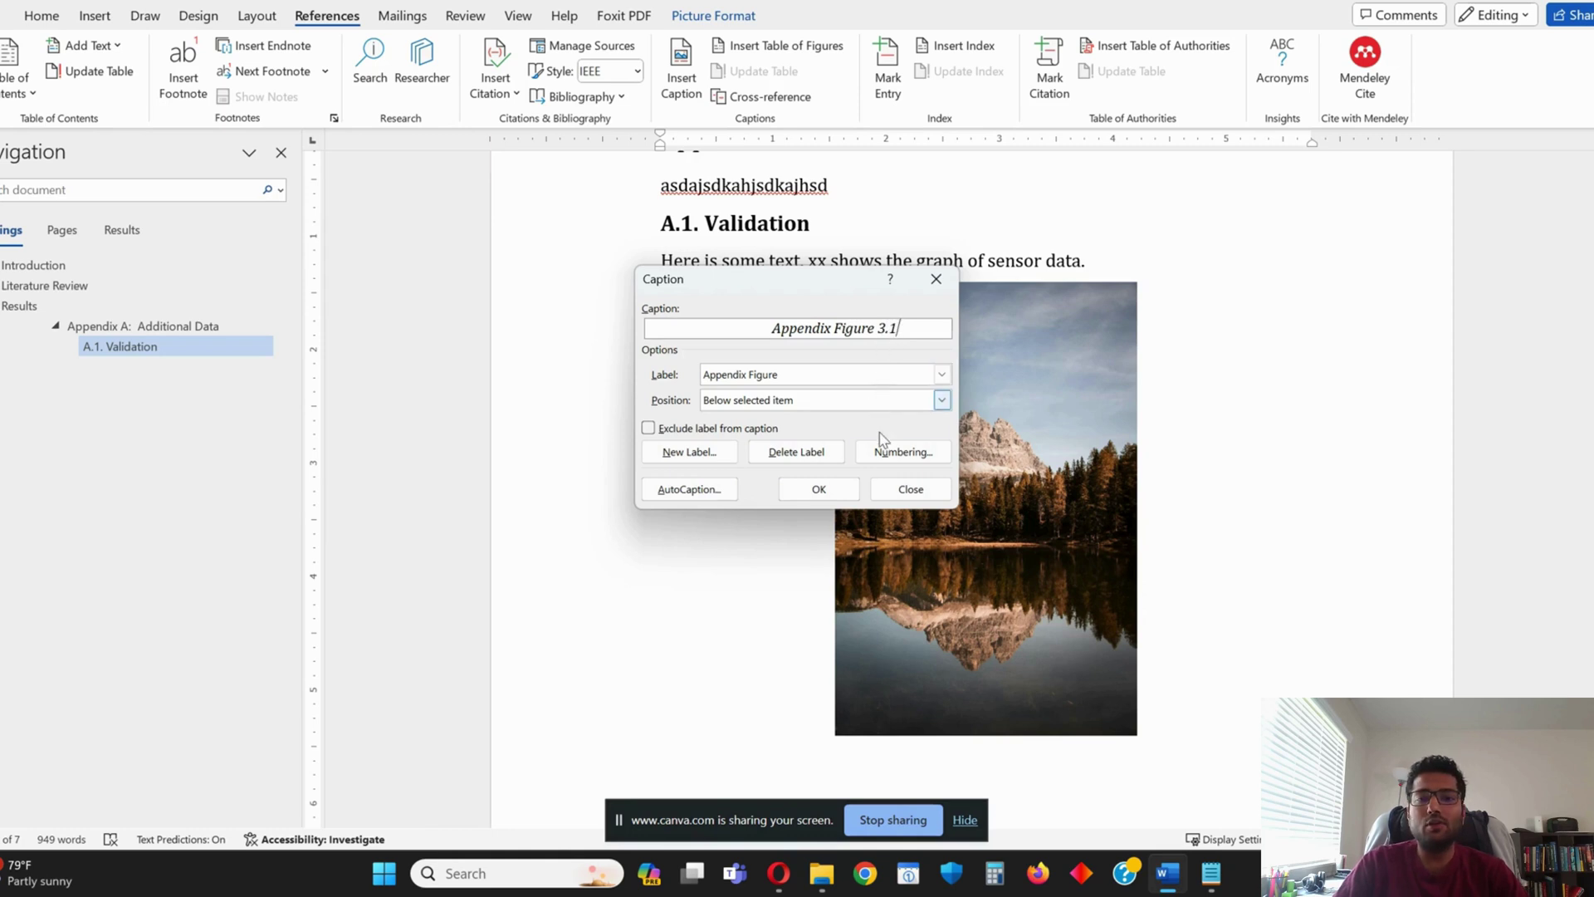
{"action": "left_click", "coordinate": [905, 455]}
{"action": "left_click", "coordinate": [920, 383]}
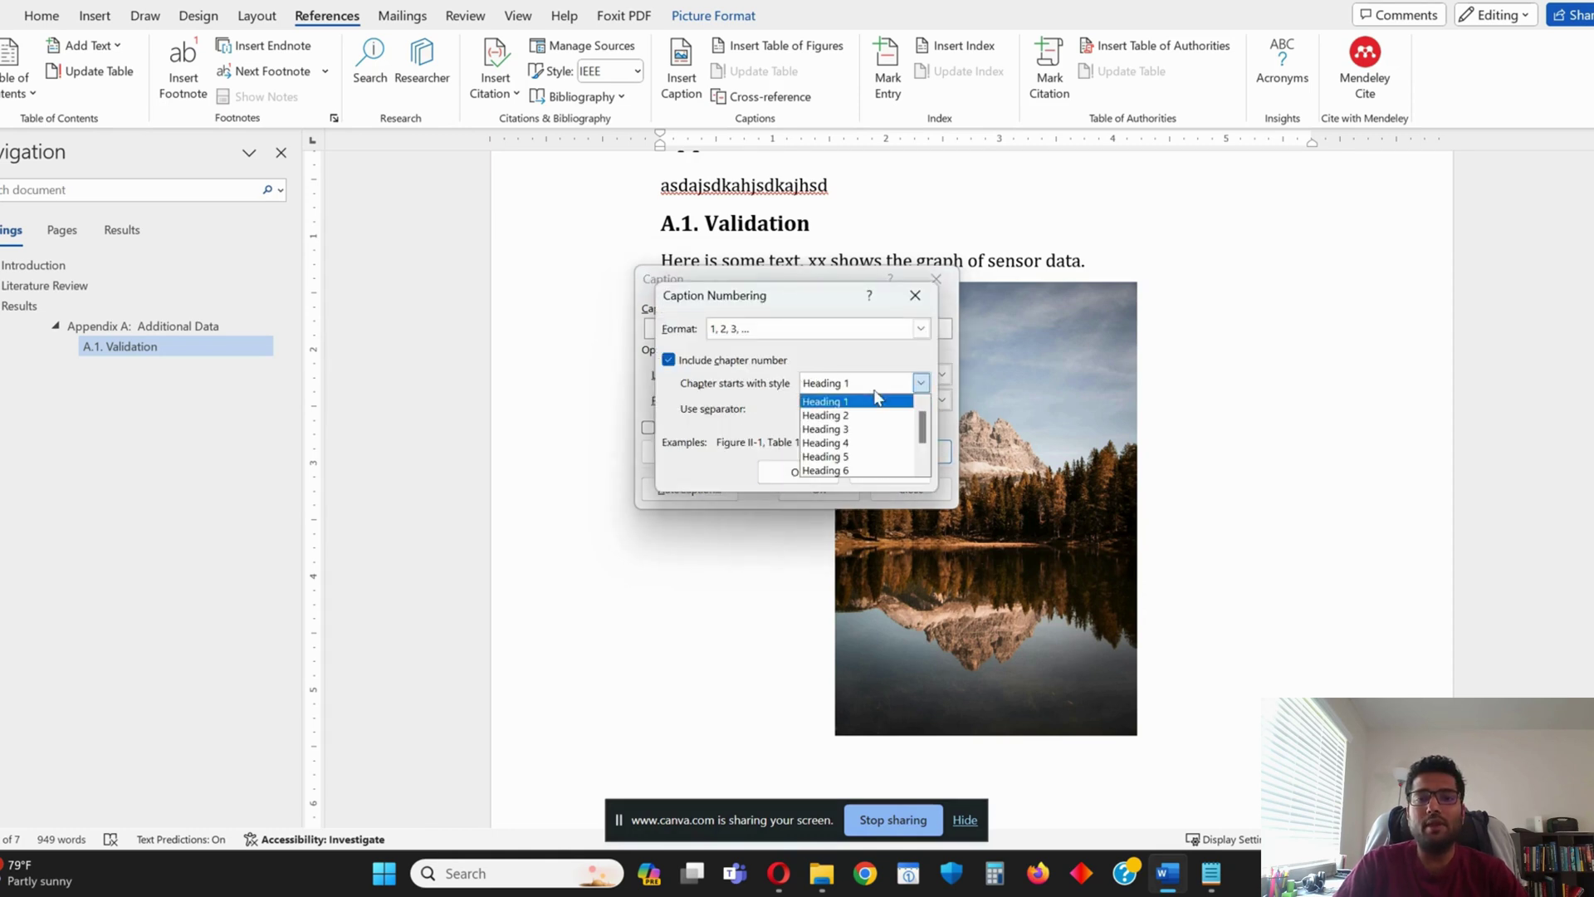
{"action": "left_click", "coordinate": [825, 401]}
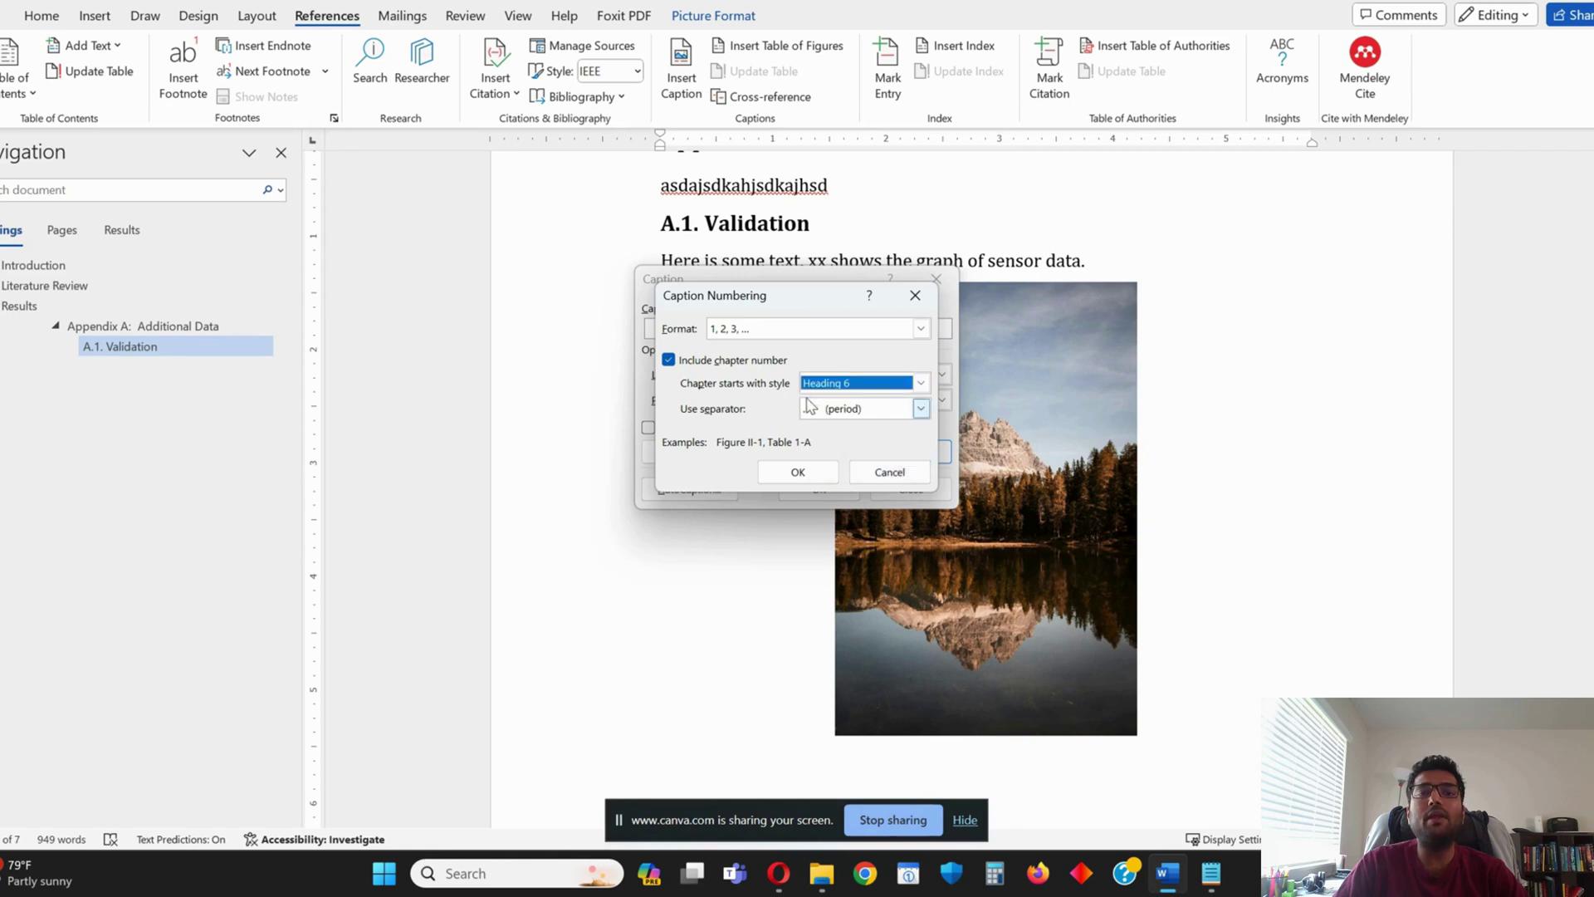
{"action": "left_click", "coordinate": [799, 470]}
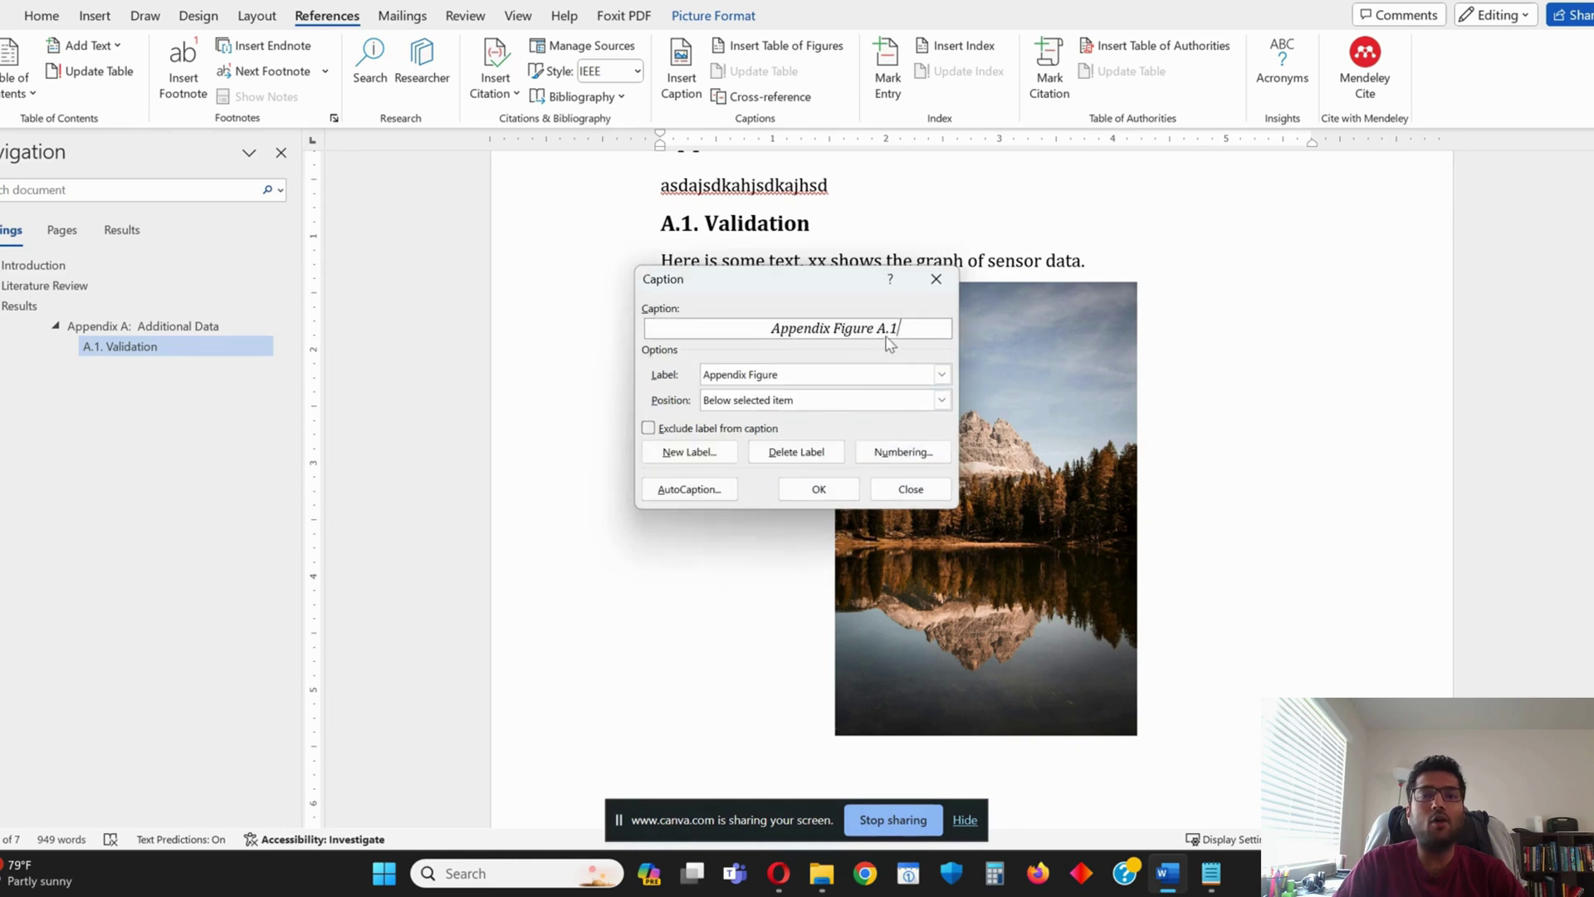
Add ": Another image showing mountain" after the caption number and insert the caption below the picture
{"action": "type", "text": ":"}
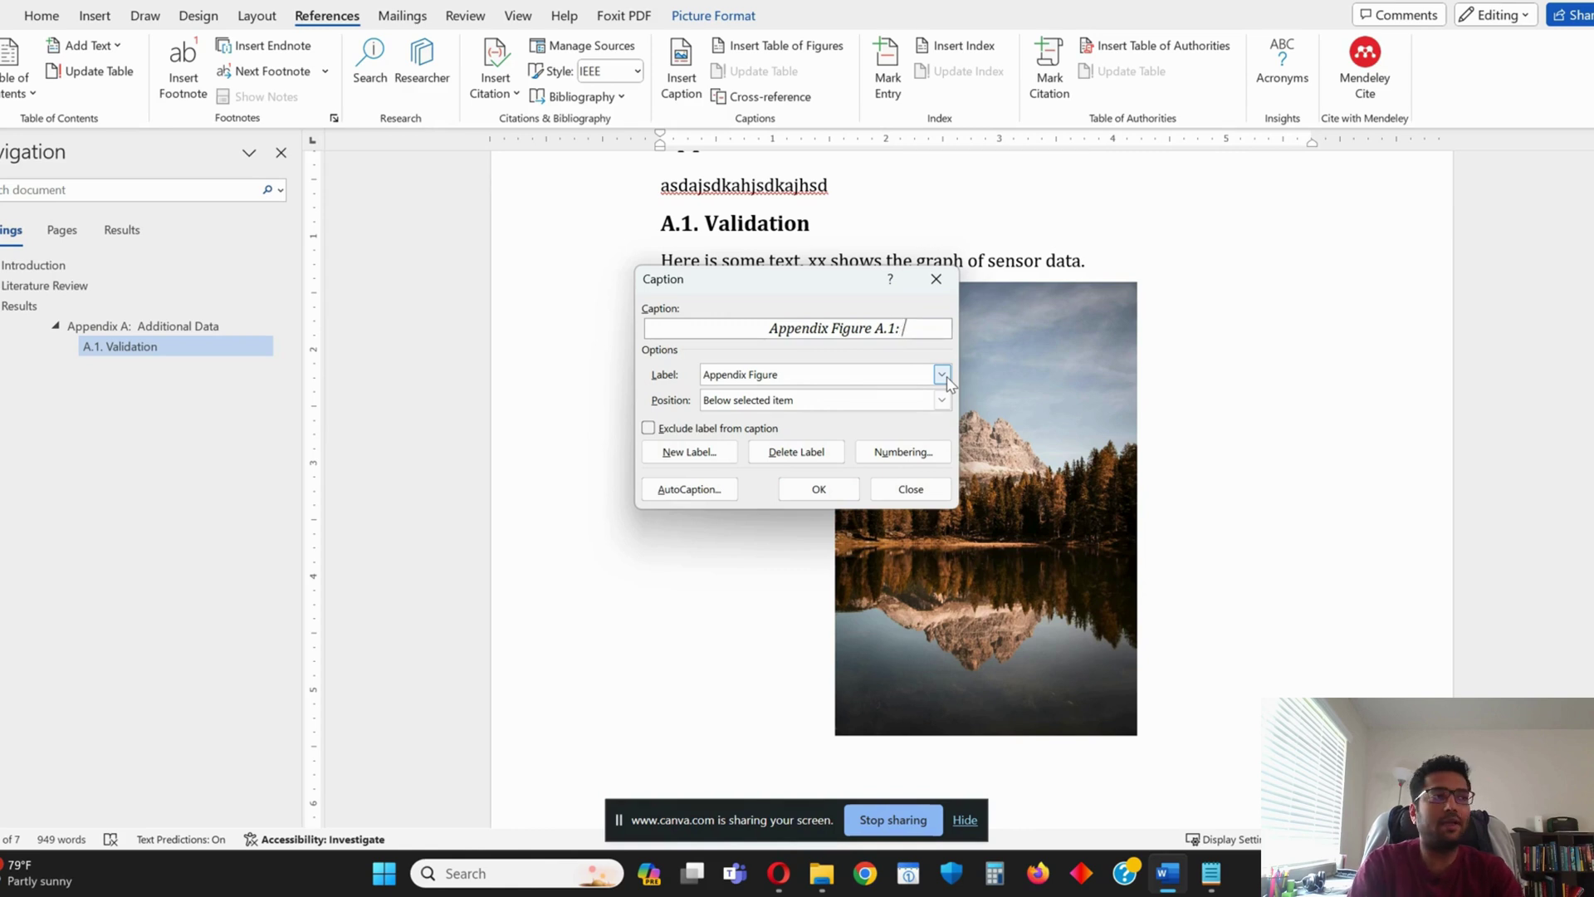
{"action": "type", "text": " Image"}
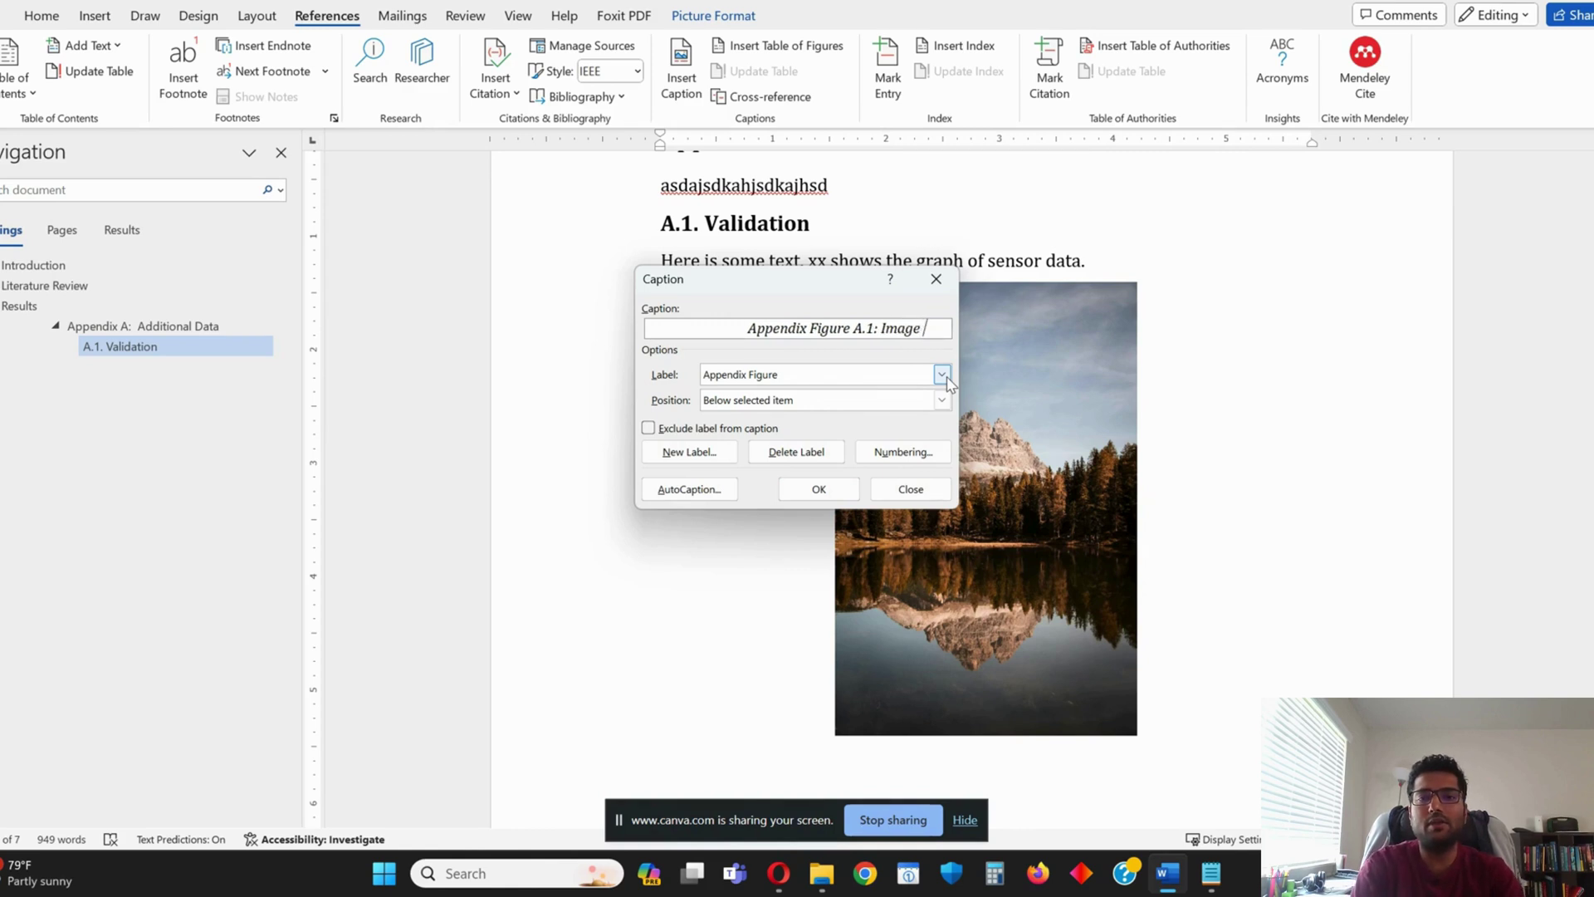
{"action": "key", "text": "BackSpace"}
{"action": "key", "text": "BackSpace"}
{"action": "key", "text": "BackSpace"}
{"action": "key", "text": "BackSpace"}
{"action": "key", "text": "BackSpace"}
{"action": "type", "text": "Anot"}
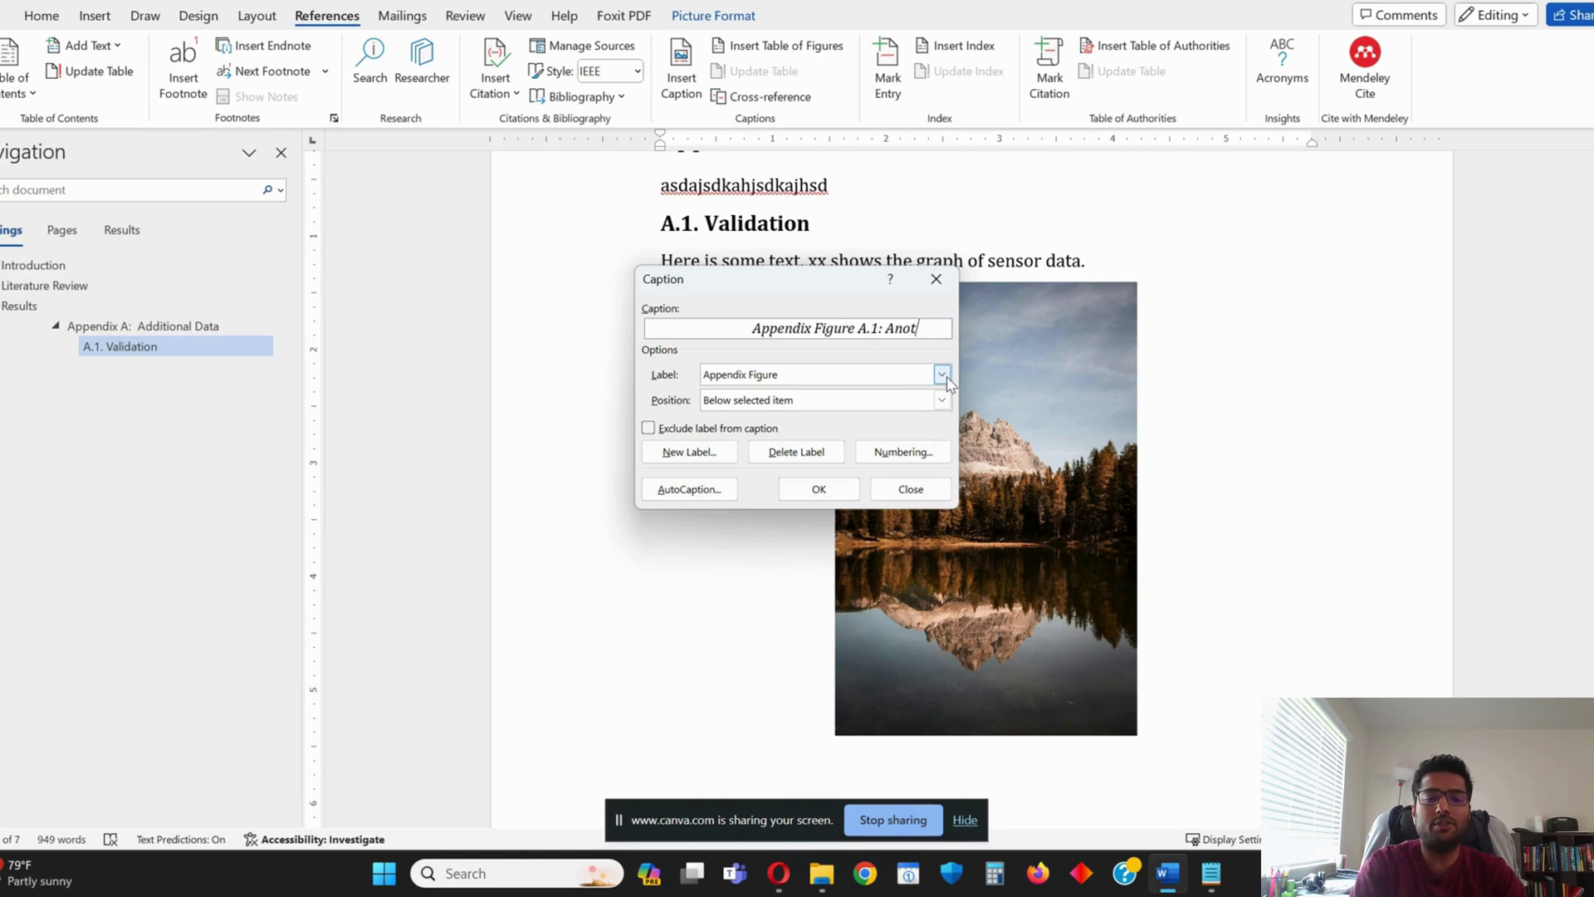
{"action": "type", "text": "her image sho"}
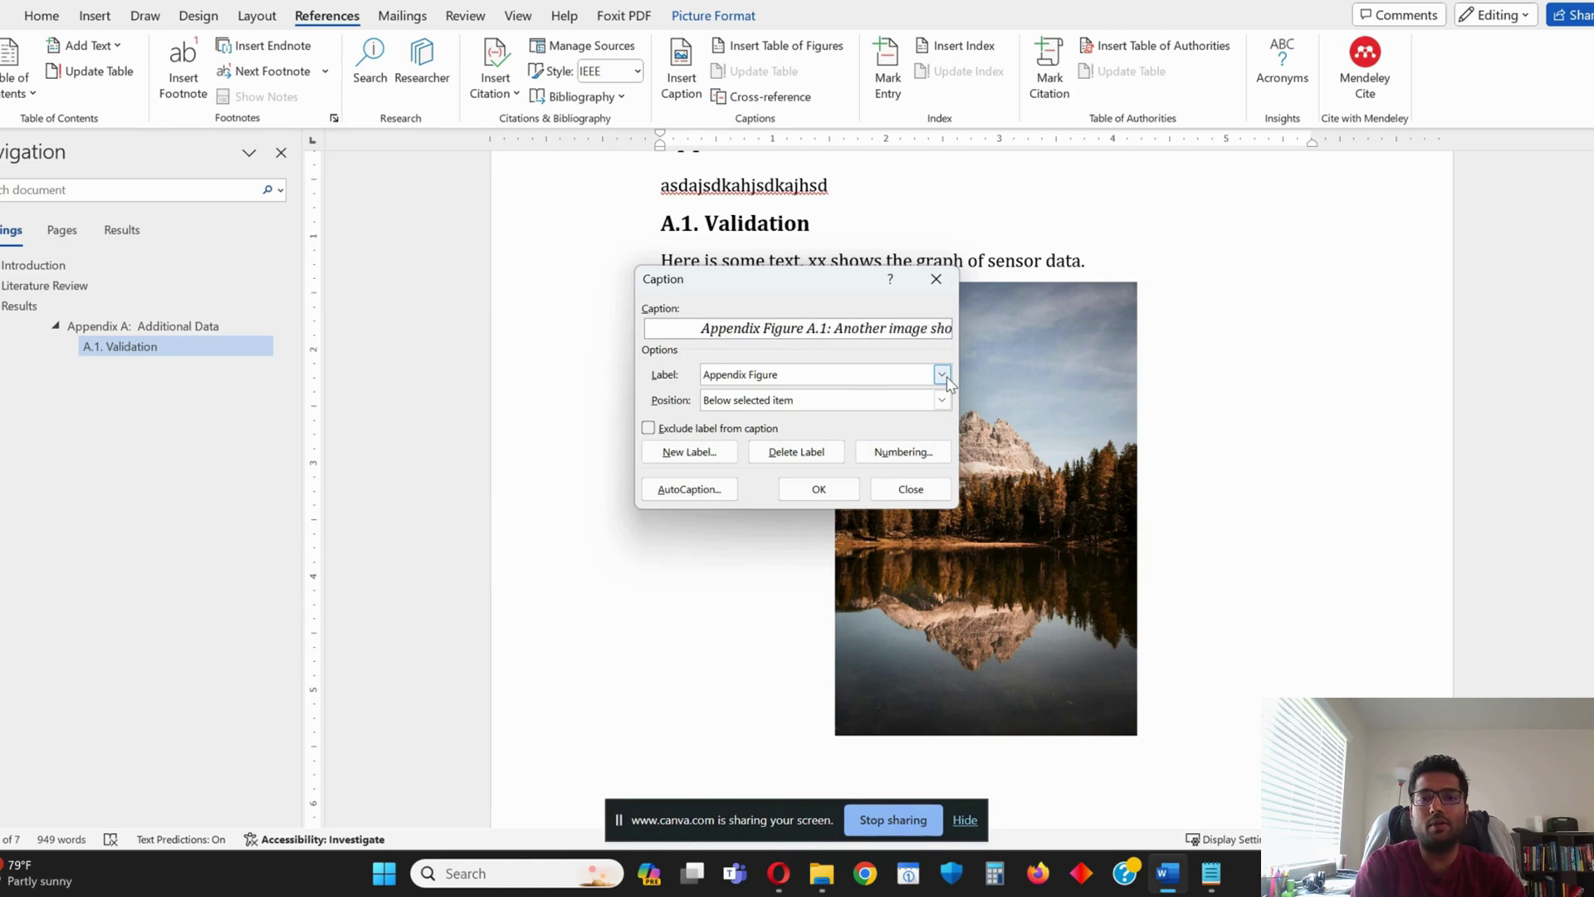
{"action": "type", "text": "wing r"}
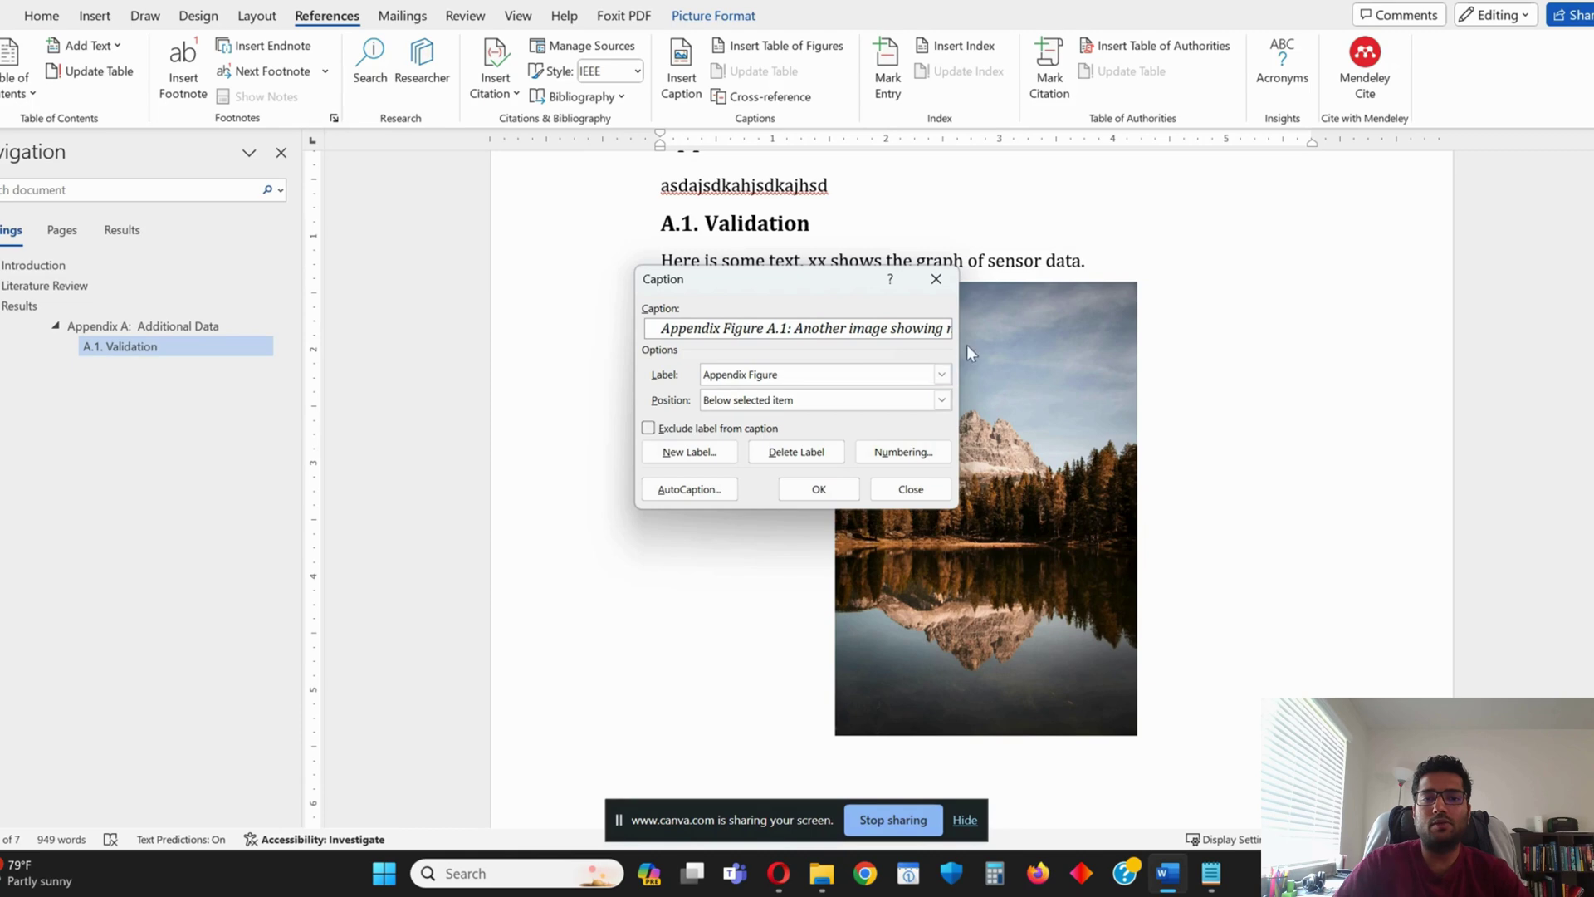
{"action": "left_click", "coordinate": [814, 488]}
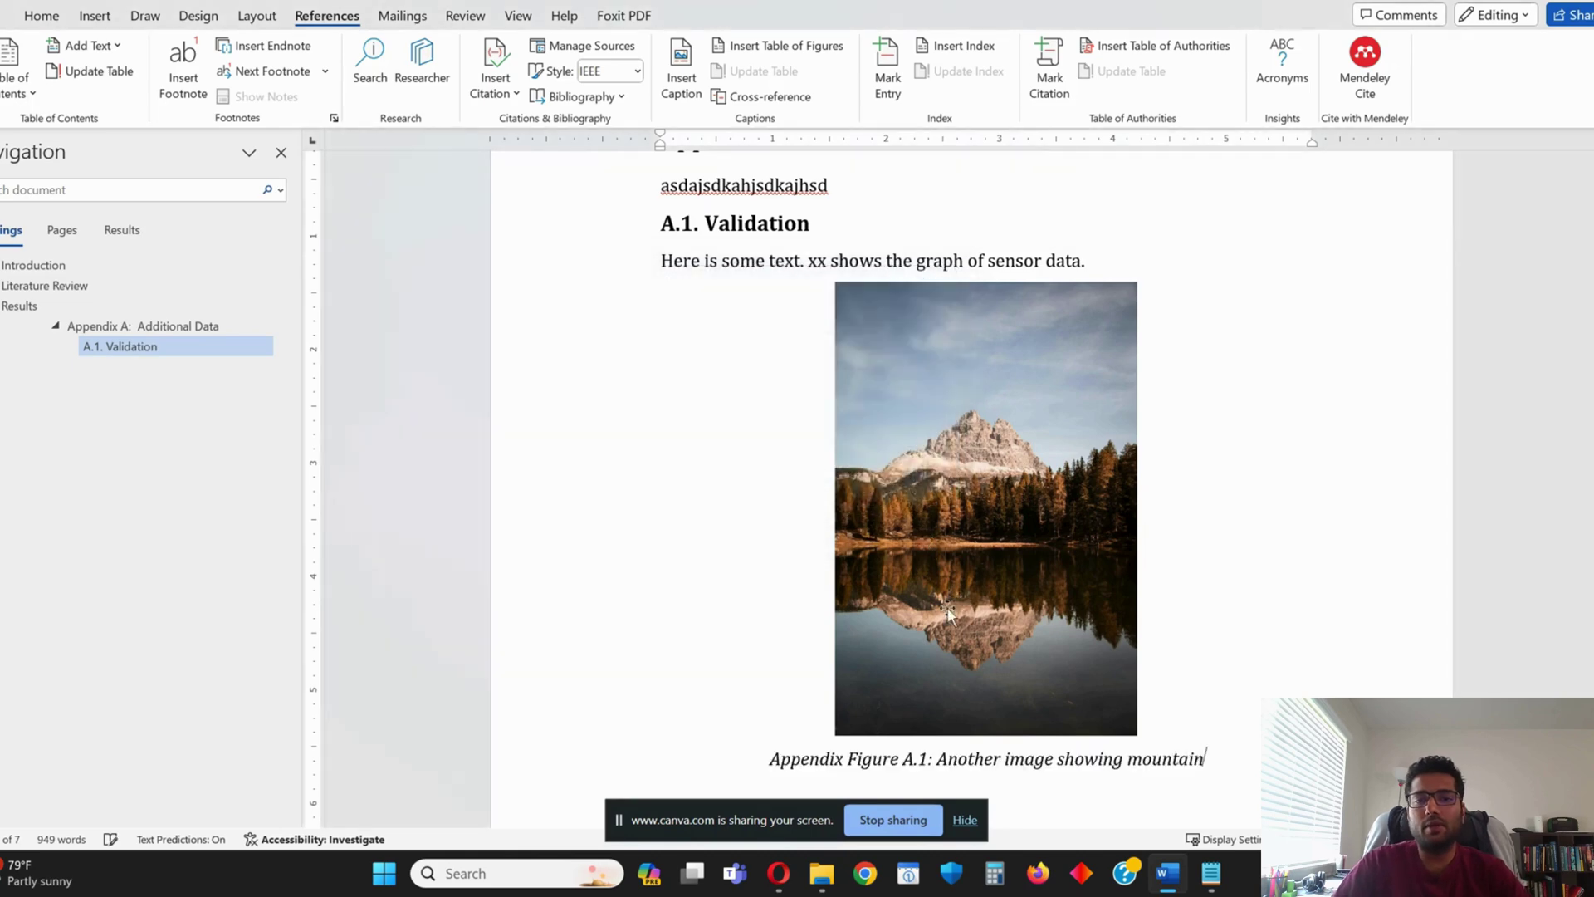
Delete the word "Appendix" from the start of the mountain picture's caption
{"action": "scroll", "coordinate": [1162, 598], "scroll_direction": "down", "scroll_amount": 2}
{"action": "scroll", "coordinate": [1165, 598], "scroll_direction": "up", "scroll_amount": 3}
{"action": "scroll", "coordinate": [1163, 569], "scroll_direction": "down", "scroll_amount": 2}
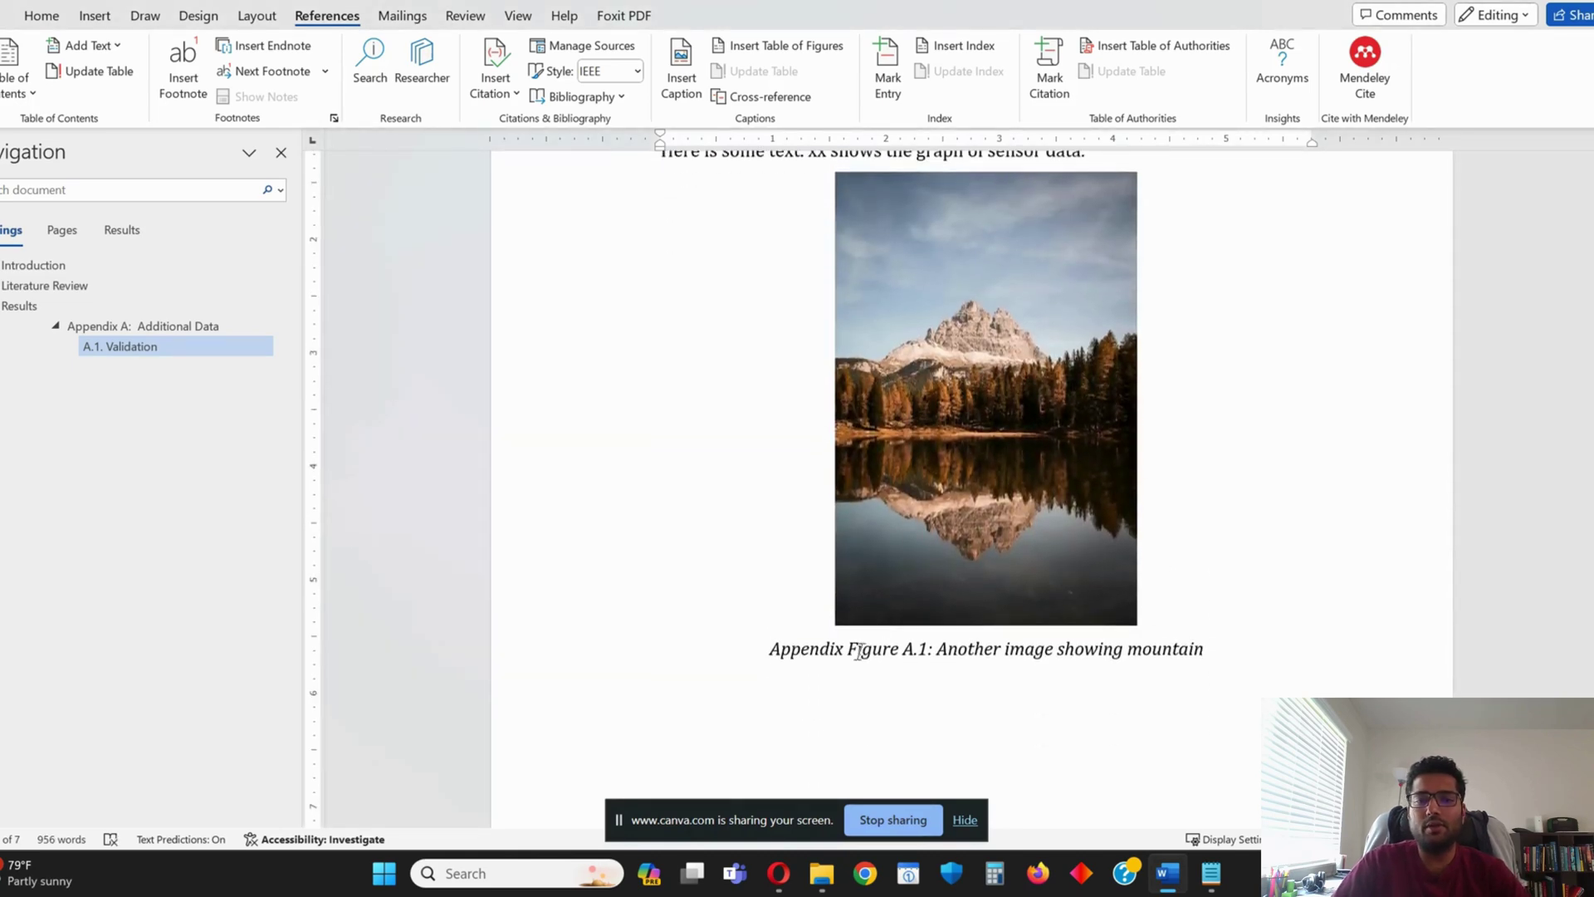
{"action": "scroll", "coordinate": [1129, 627], "scroll_direction": "up", "scroll_amount": 1}
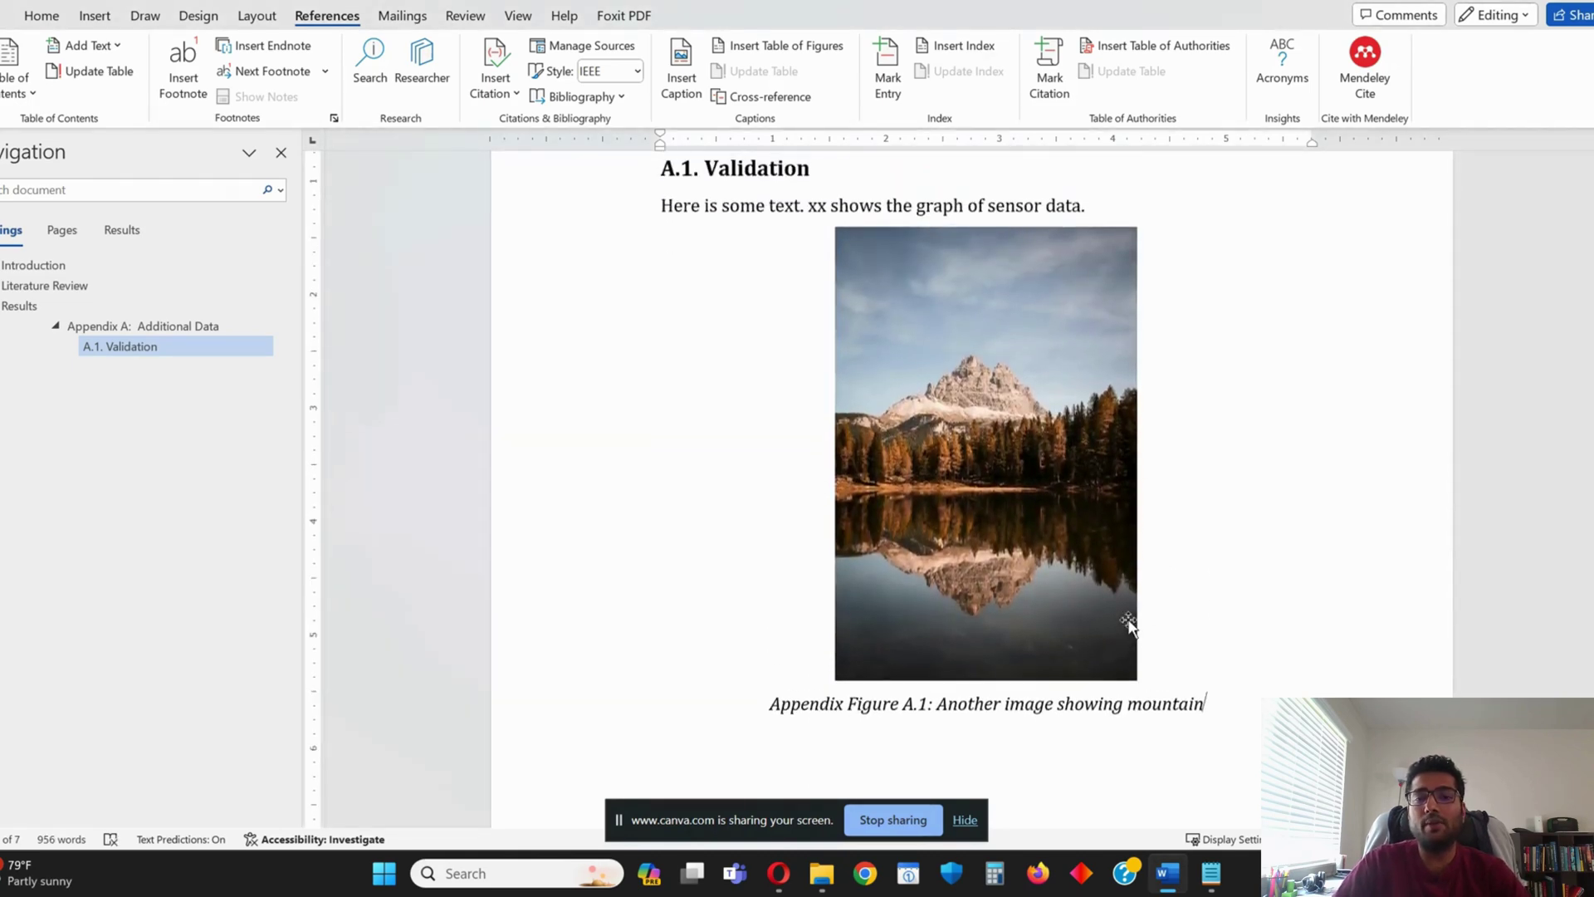
{"action": "scroll", "coordinate": [996, 631], "scroll_direction": "down", "scroll_amount": 1}
{"action": "left_click", "coordinate": [847, 648]}
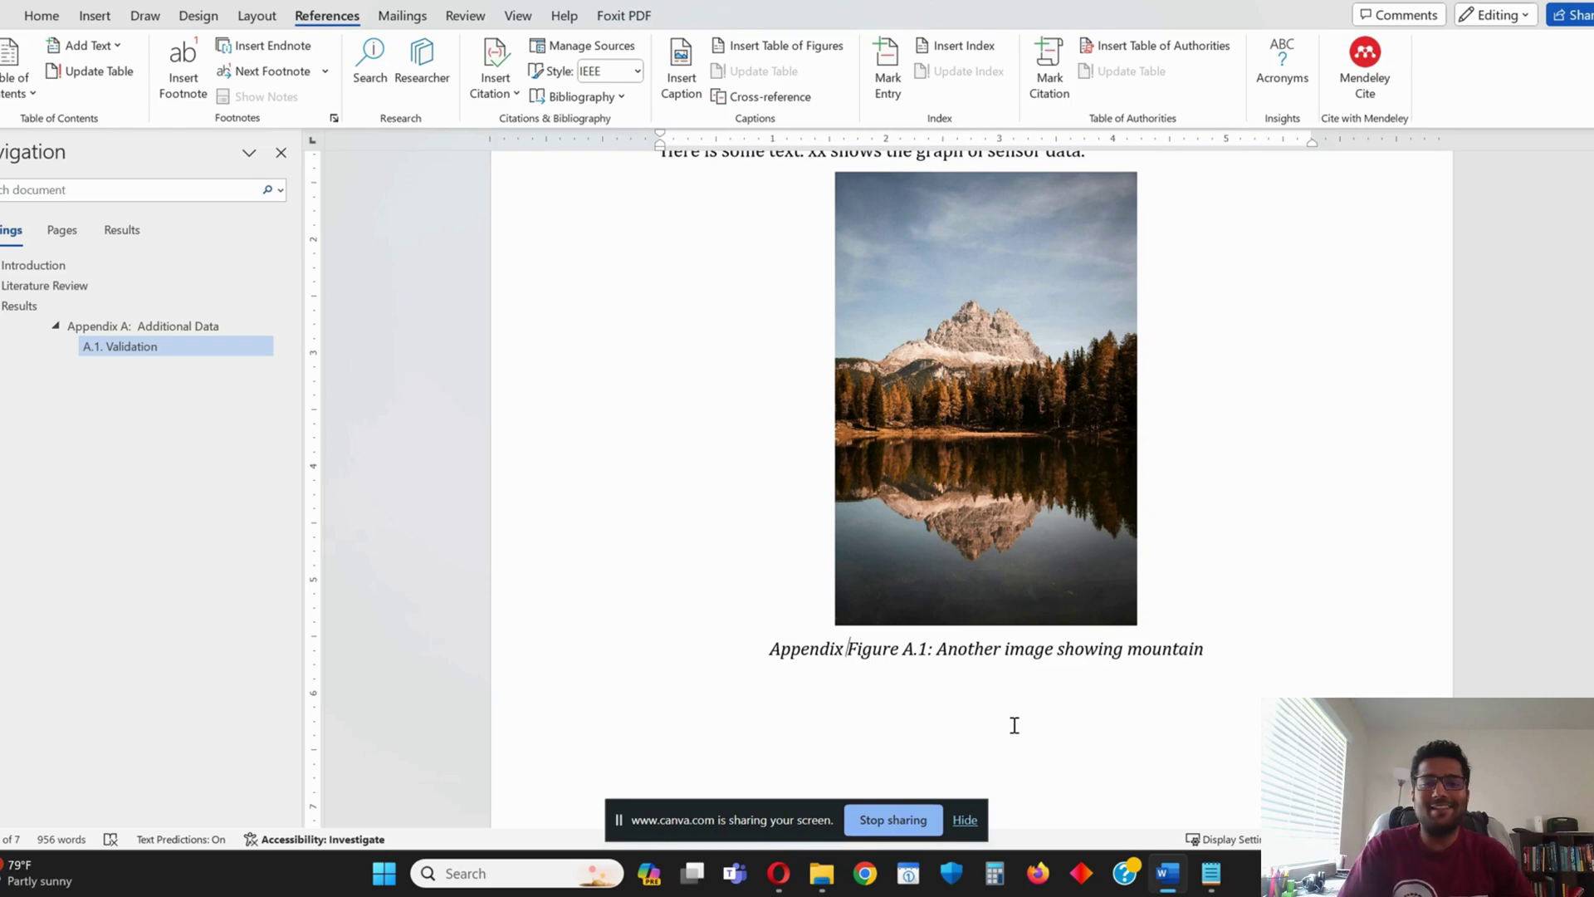
{"action": "key", "text": "ctrl+shift+Left"}
{"action": "key", "text": "Right"}
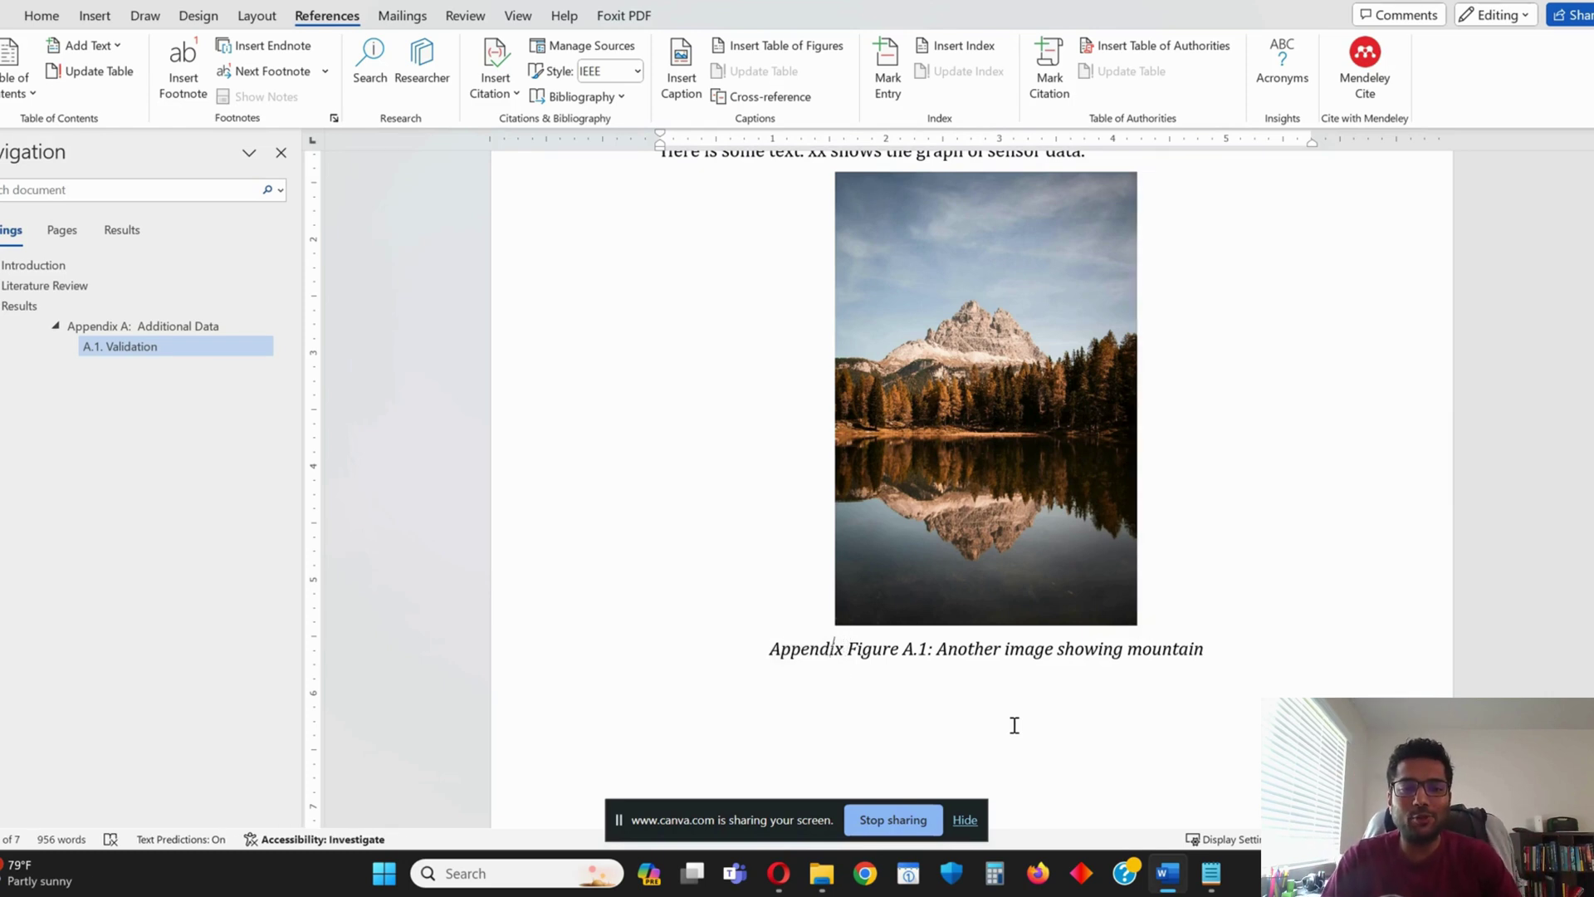
{"action": "key", "text": "ctrl+shift+Right"}
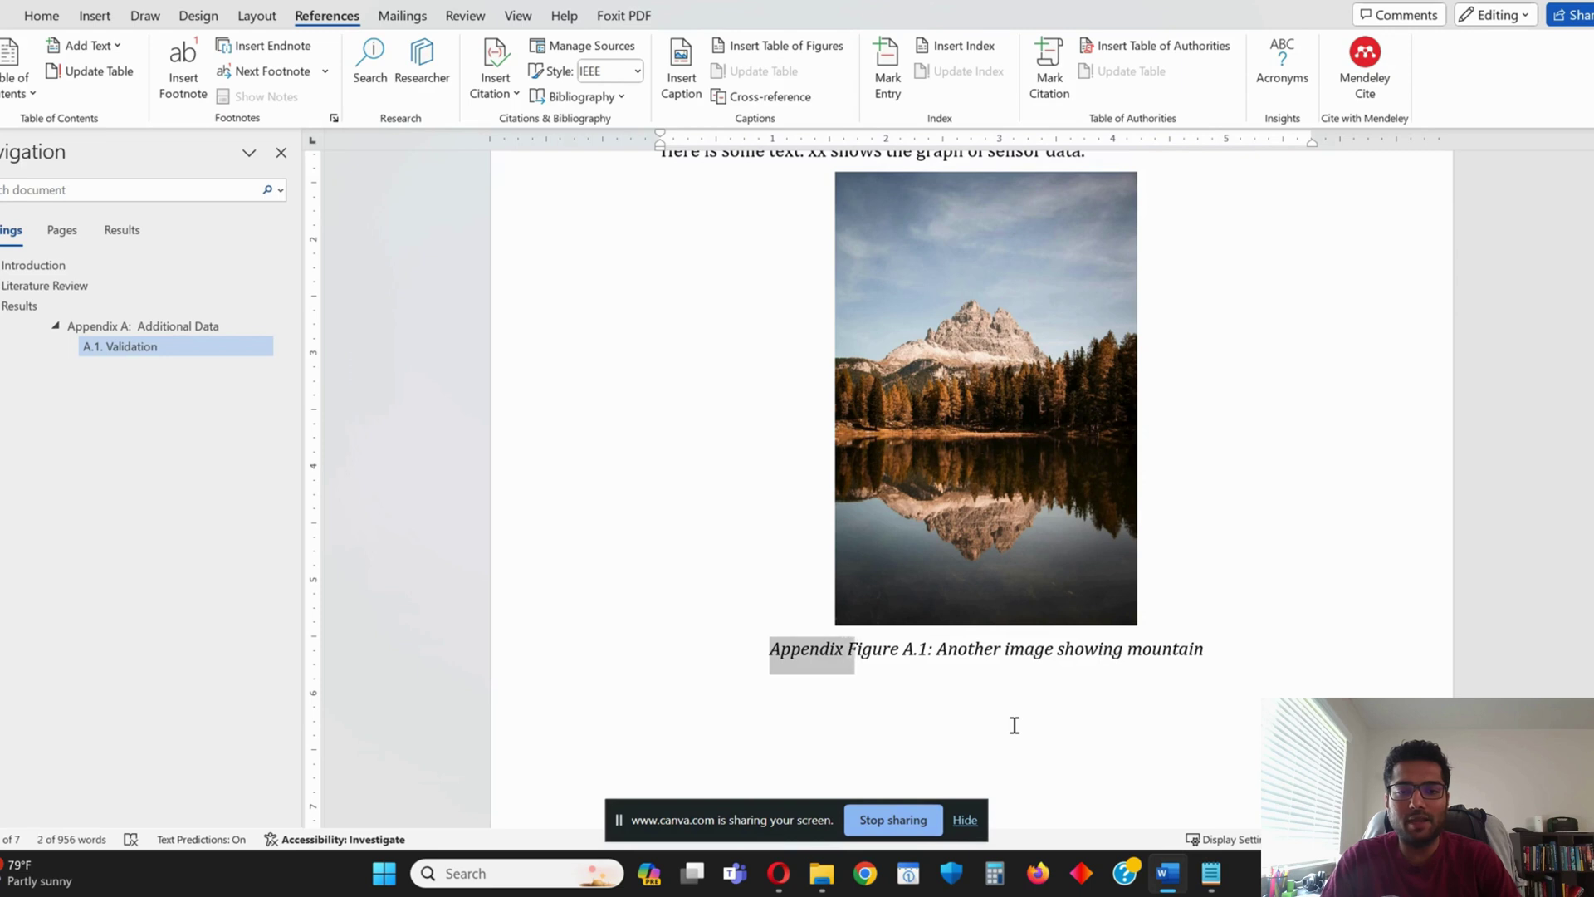
{"action": "key", "text": "Delete"}
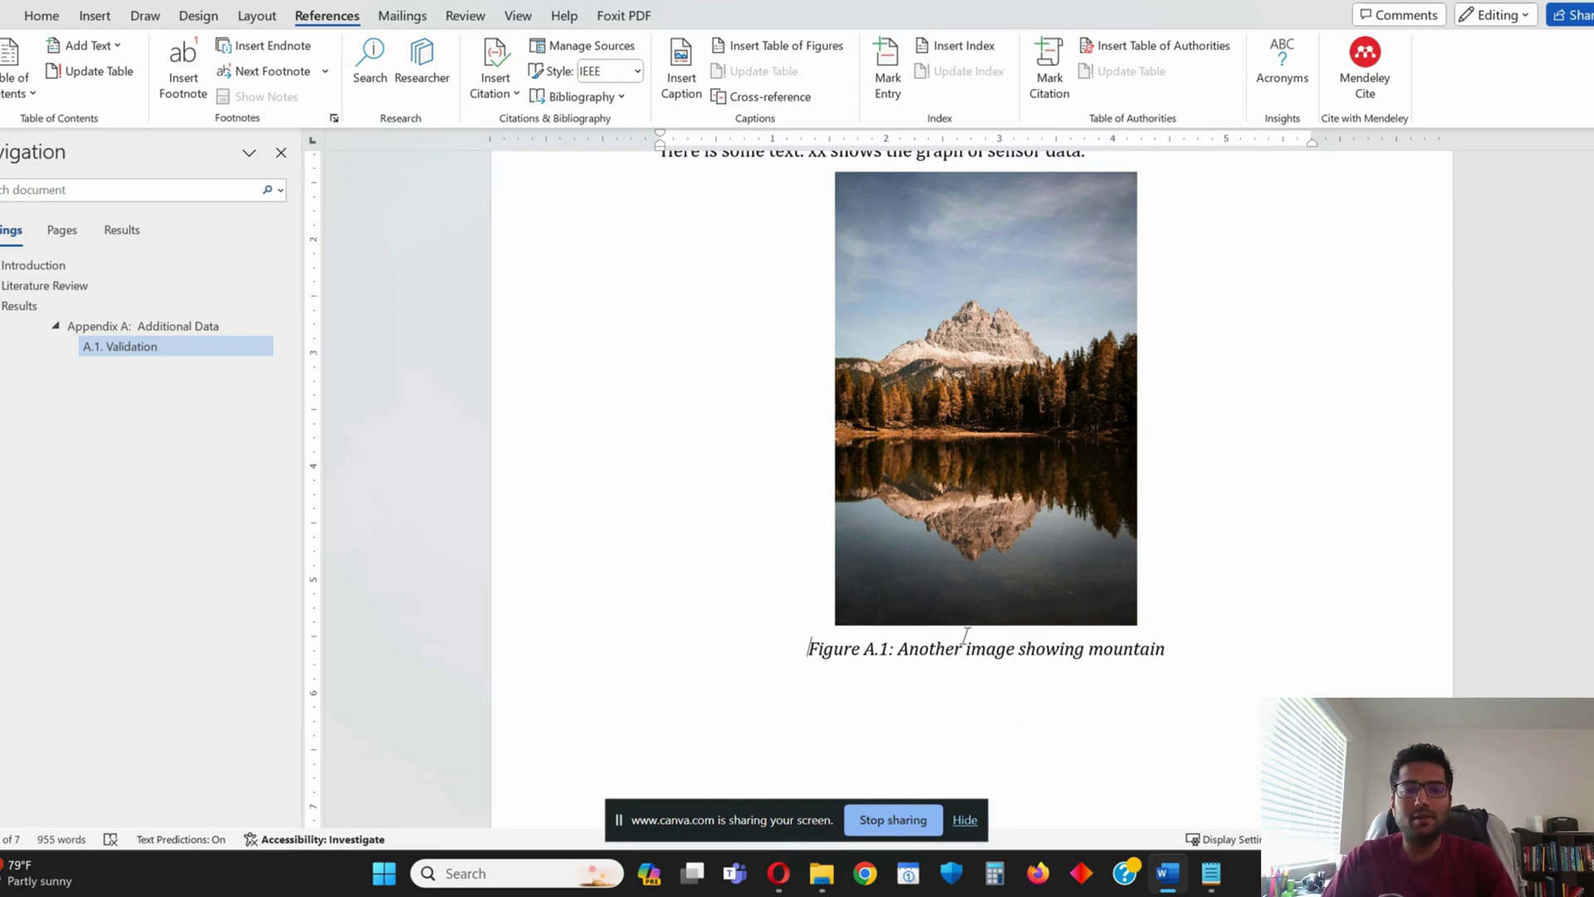
Overwrite the chapter letter in the appendix figure caption's number with "asd"
{"action": "left_click_drag", "start_coordinate": [804, 648], "coordinate": [1089, 648]}
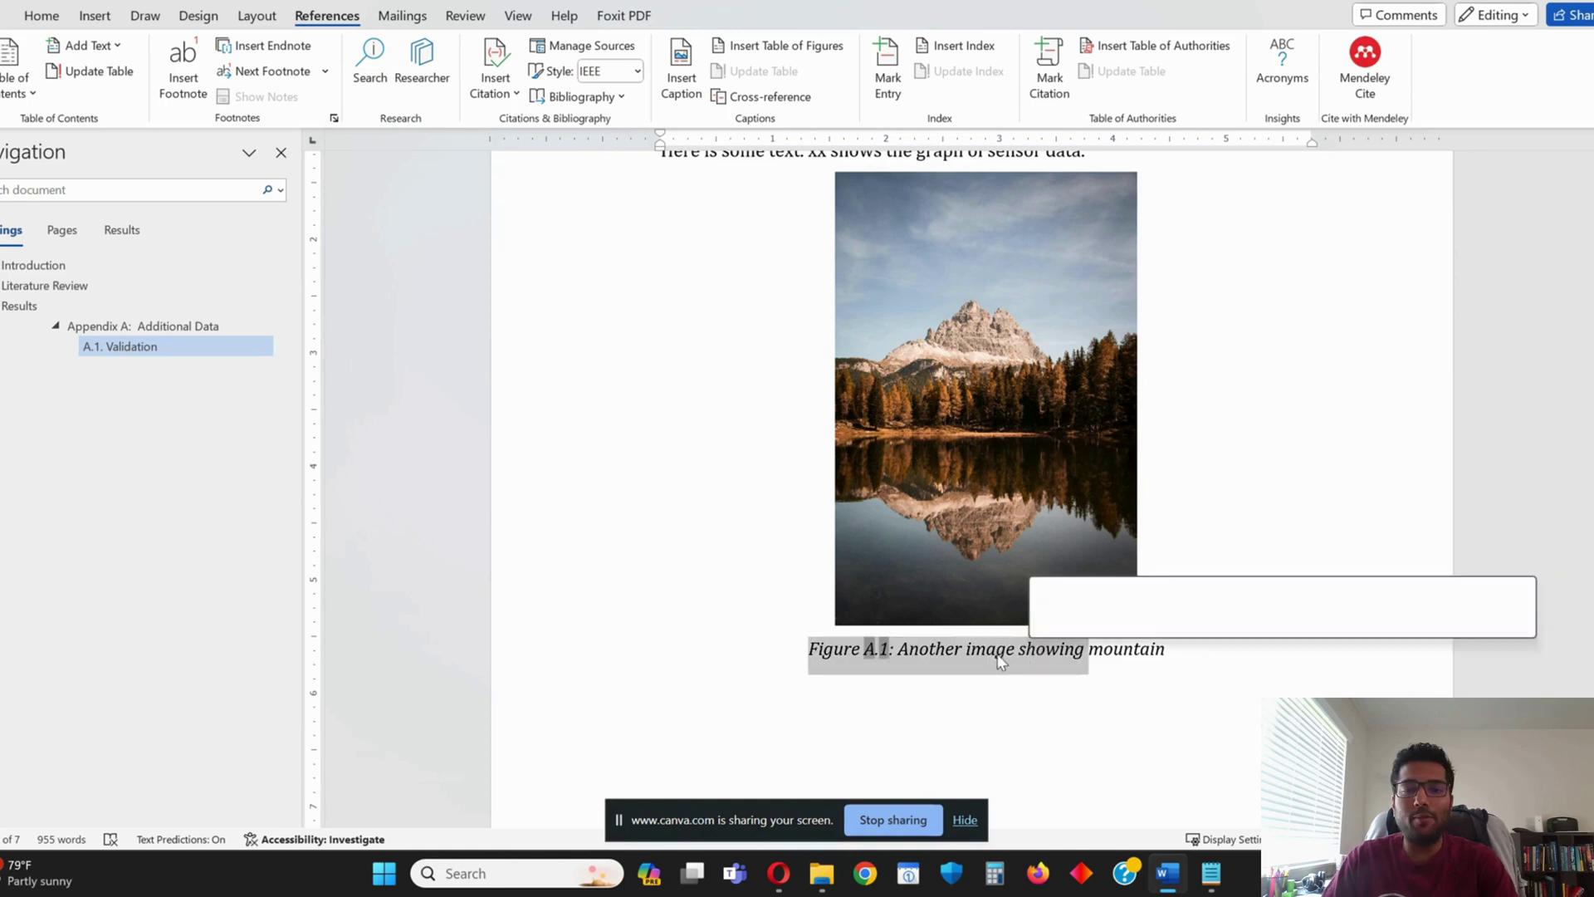
{"action": "right_click", "coordinate": [852, 650]}
{"action": "left_click", "coordinate": [914, 495]}
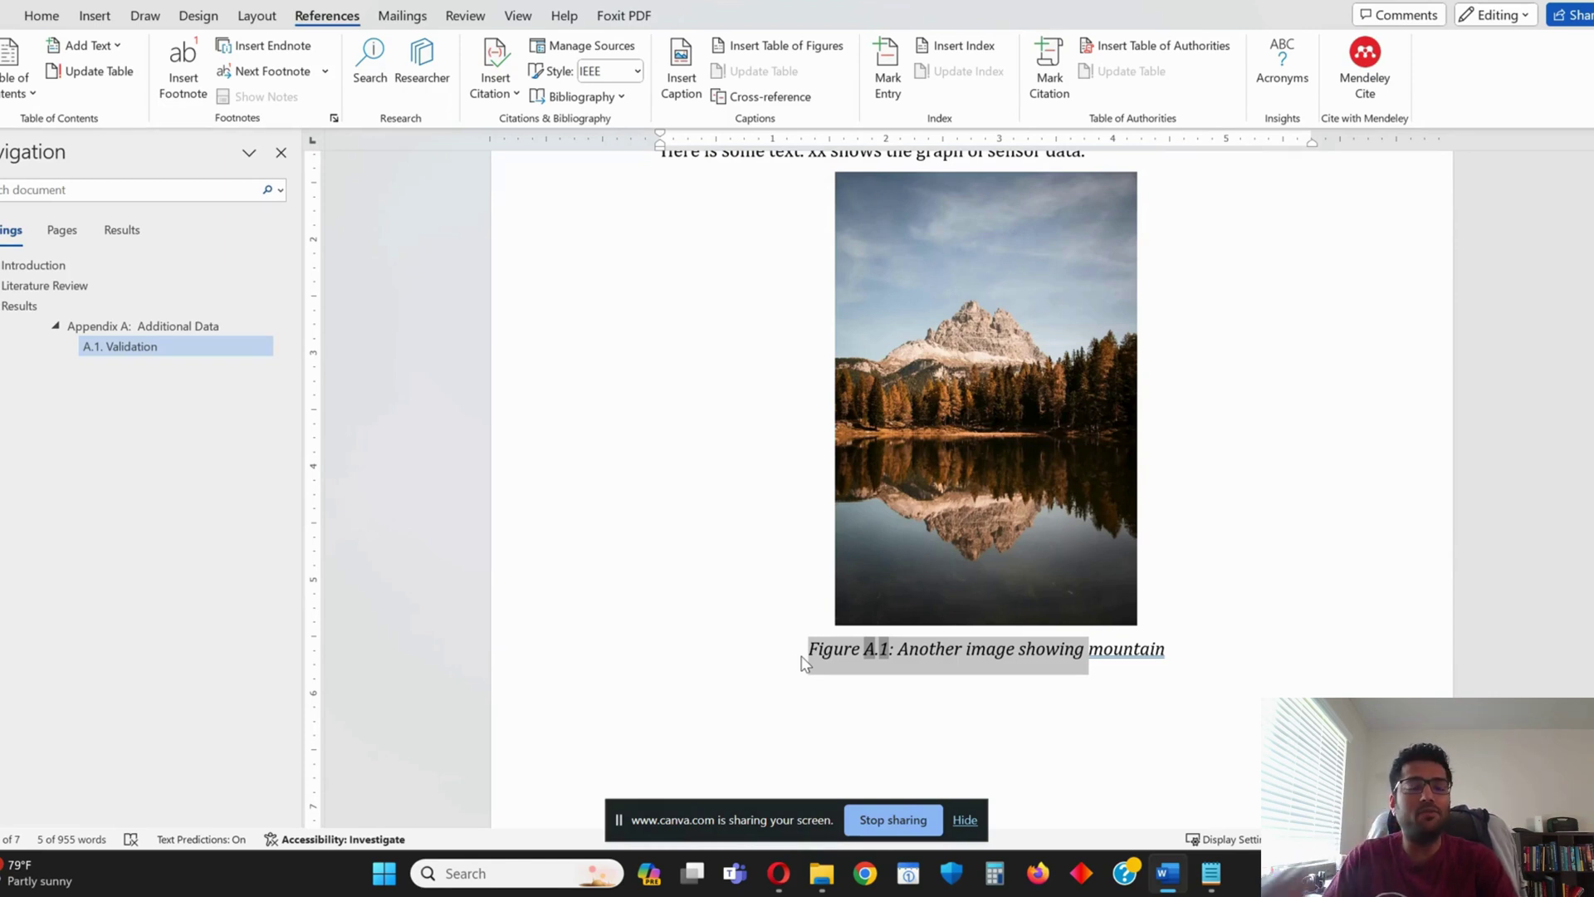
{"action": "left_click", "coordinate": [856, 677]}
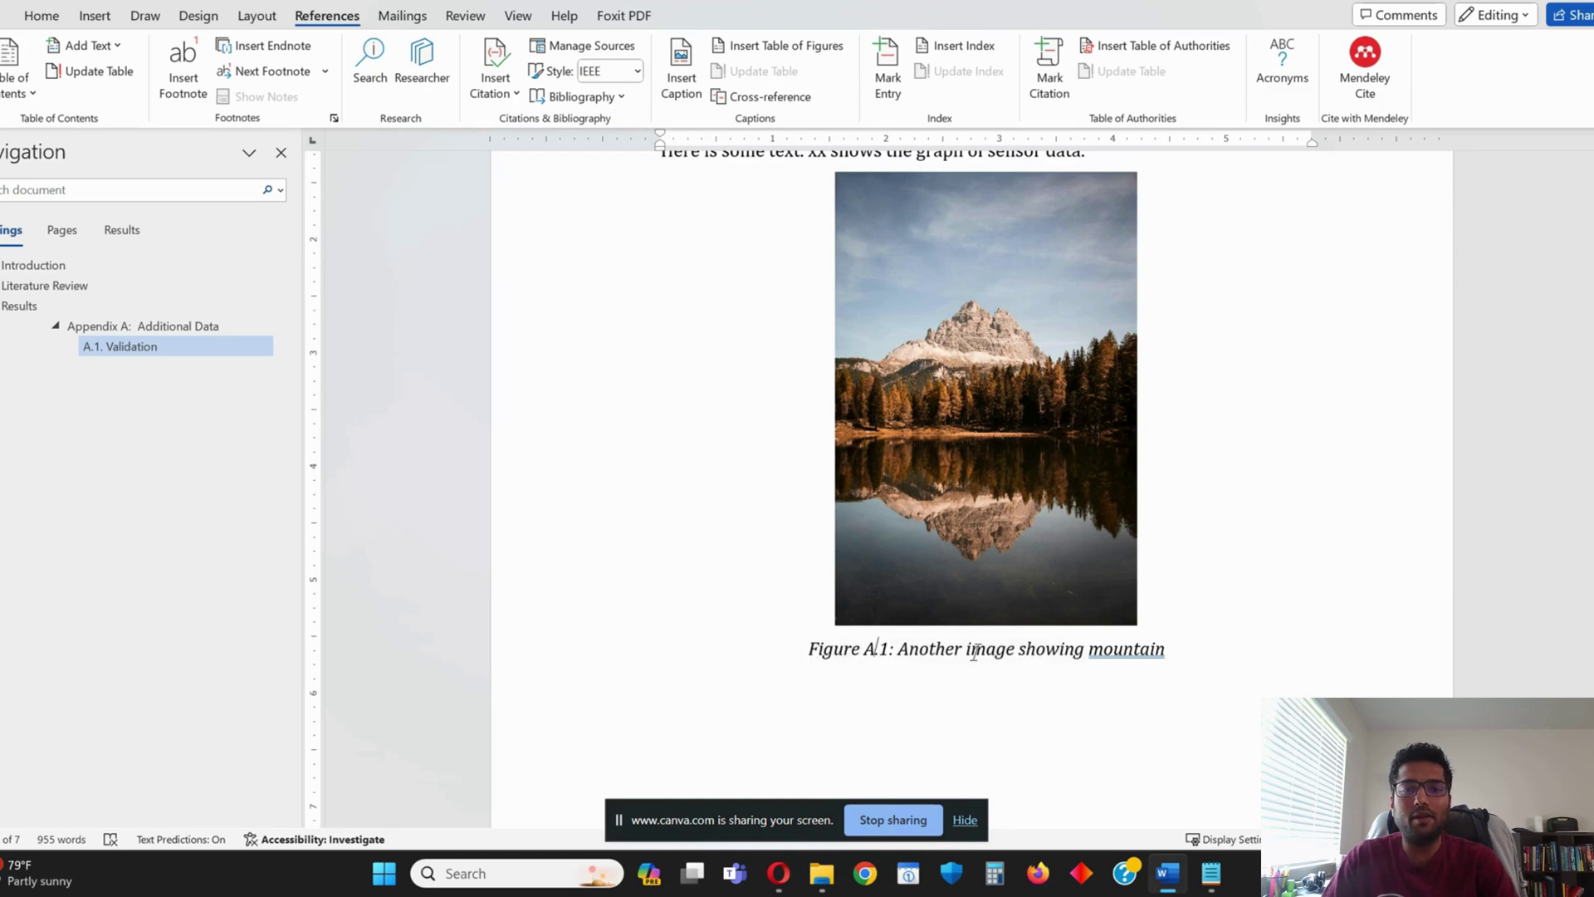
{"action": "key", "text": "shift+Right"}
{"action": "key", "text": "shift+Right"}
{"action": "type", "text": "asd"}
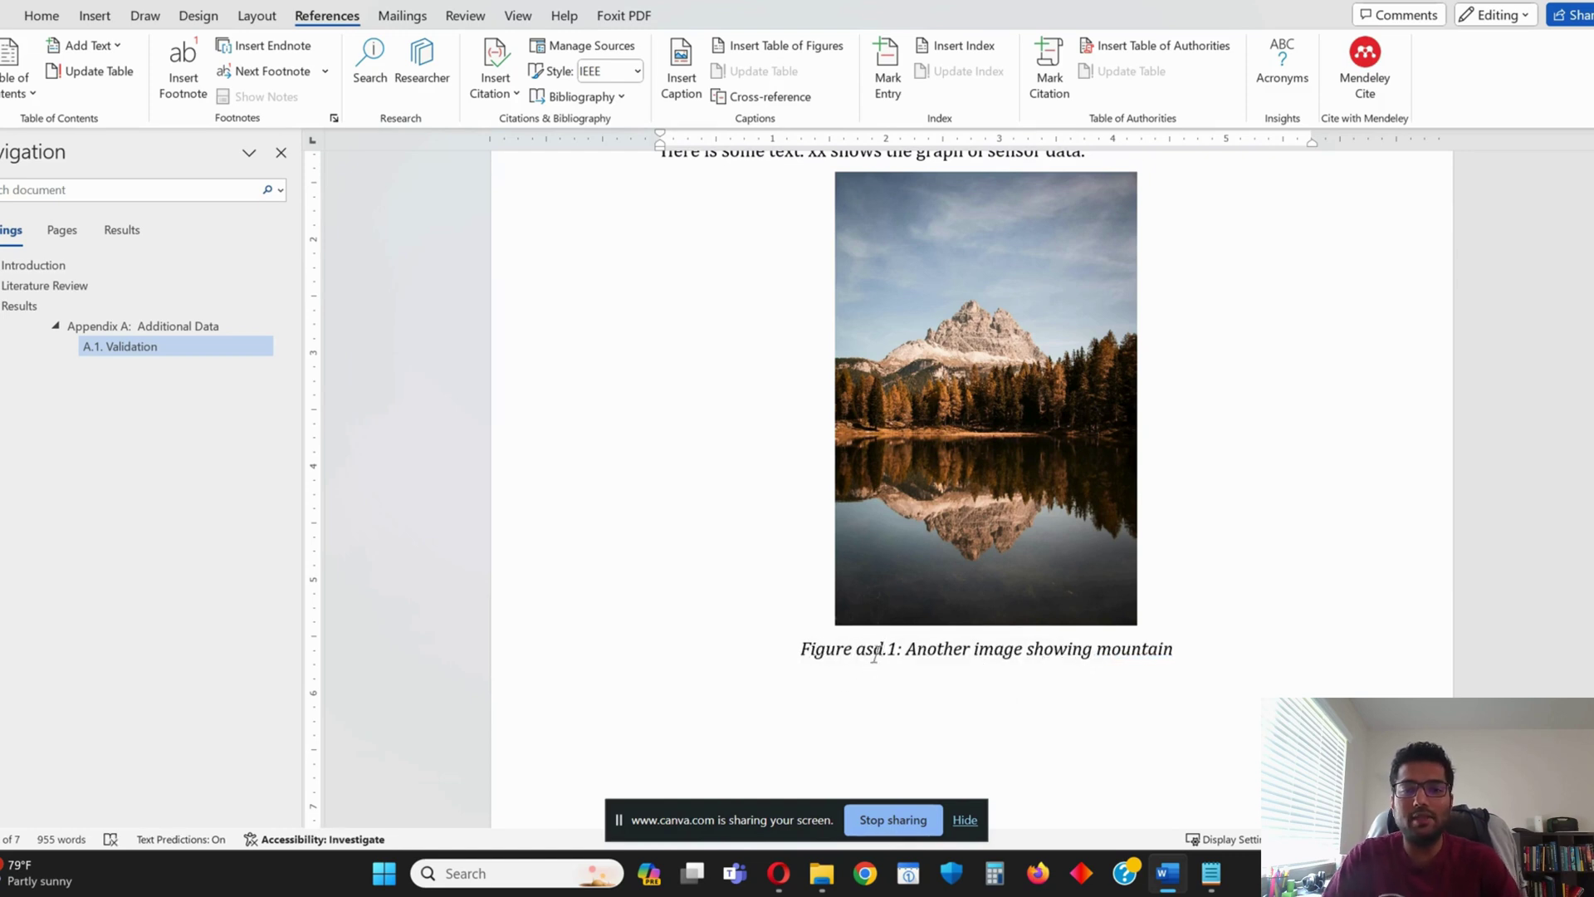
{"action": "right_click", "coordinate": [875, 646]}
{"action": "right_click", "coordinate": [879, 656]}
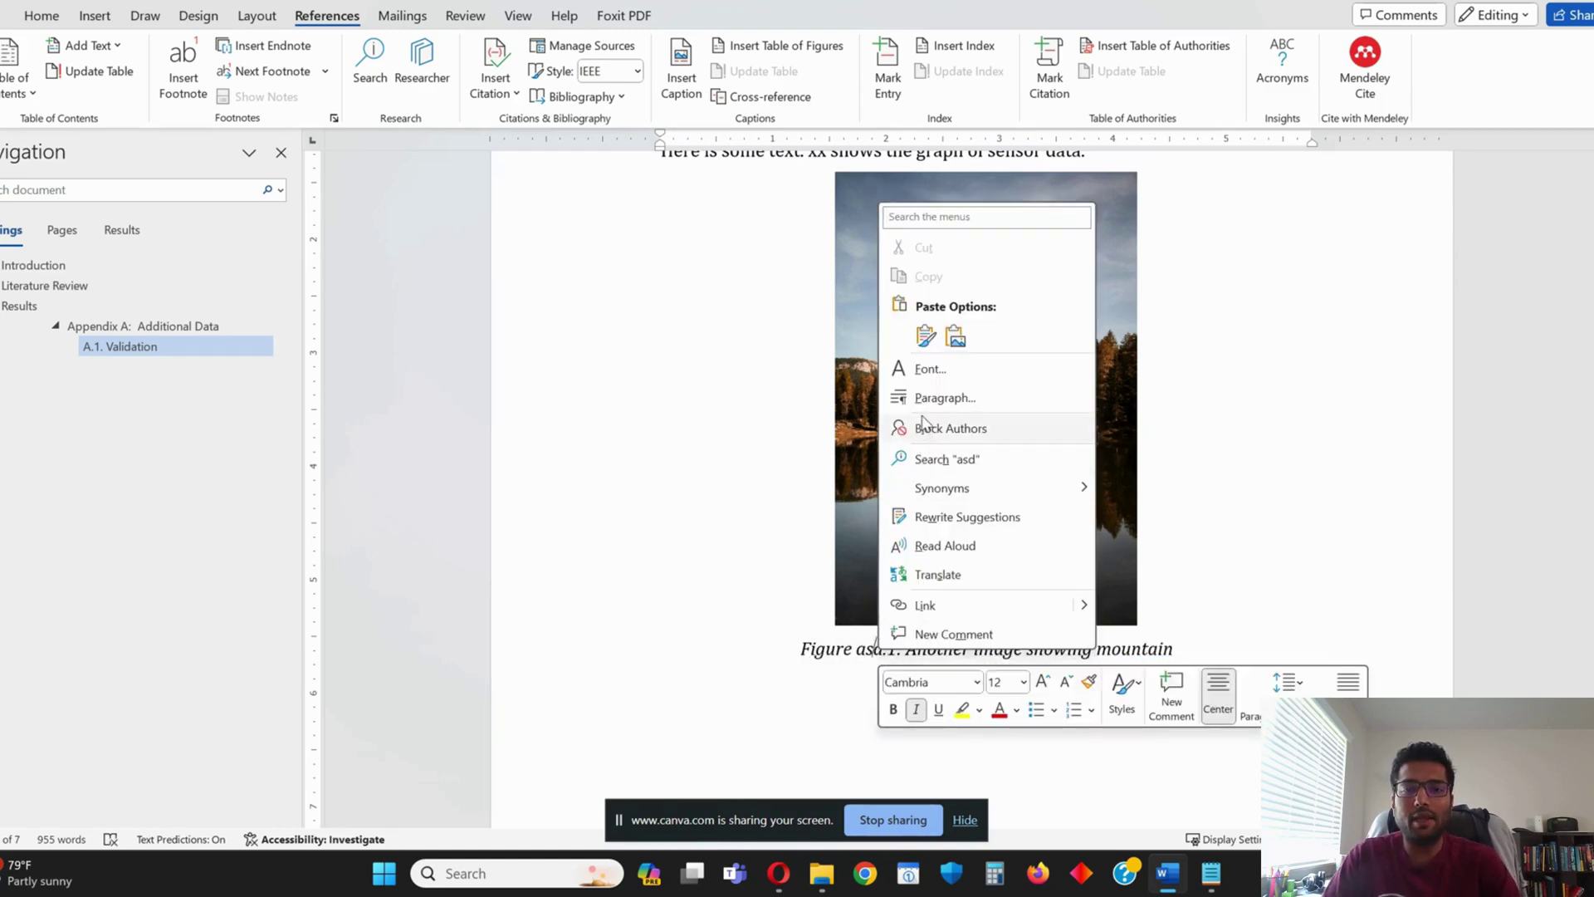
{"action": "left_click", "coordinate": [804, 656]}
{"action": "left_click_drag", "start_coordinate": [802, 652], "coordinate": [894, 656]}
{"action": "right_click", "coordinate": [894, 656]}
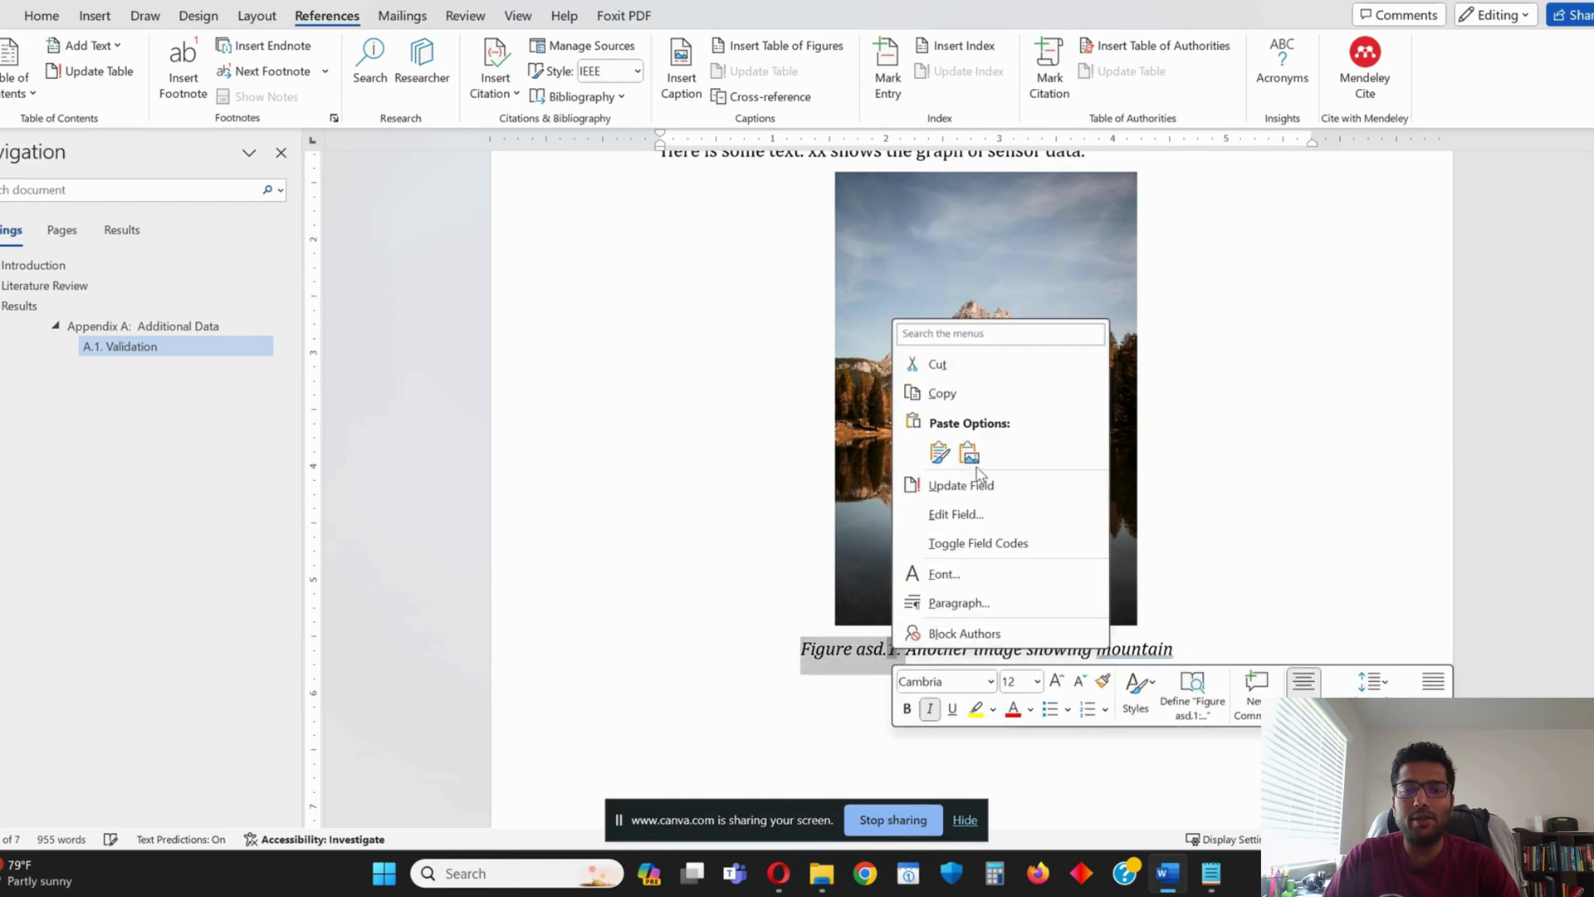
{"action": "key", "text": "Escape"}
{"action": "left_click", "coordinate": [953, 669]}
Undo the recent changes to the label of the mountain image's caption
{"action": "key", "text": "ctrl+z"}
{"action": "key", "text": "ctrl+z"}
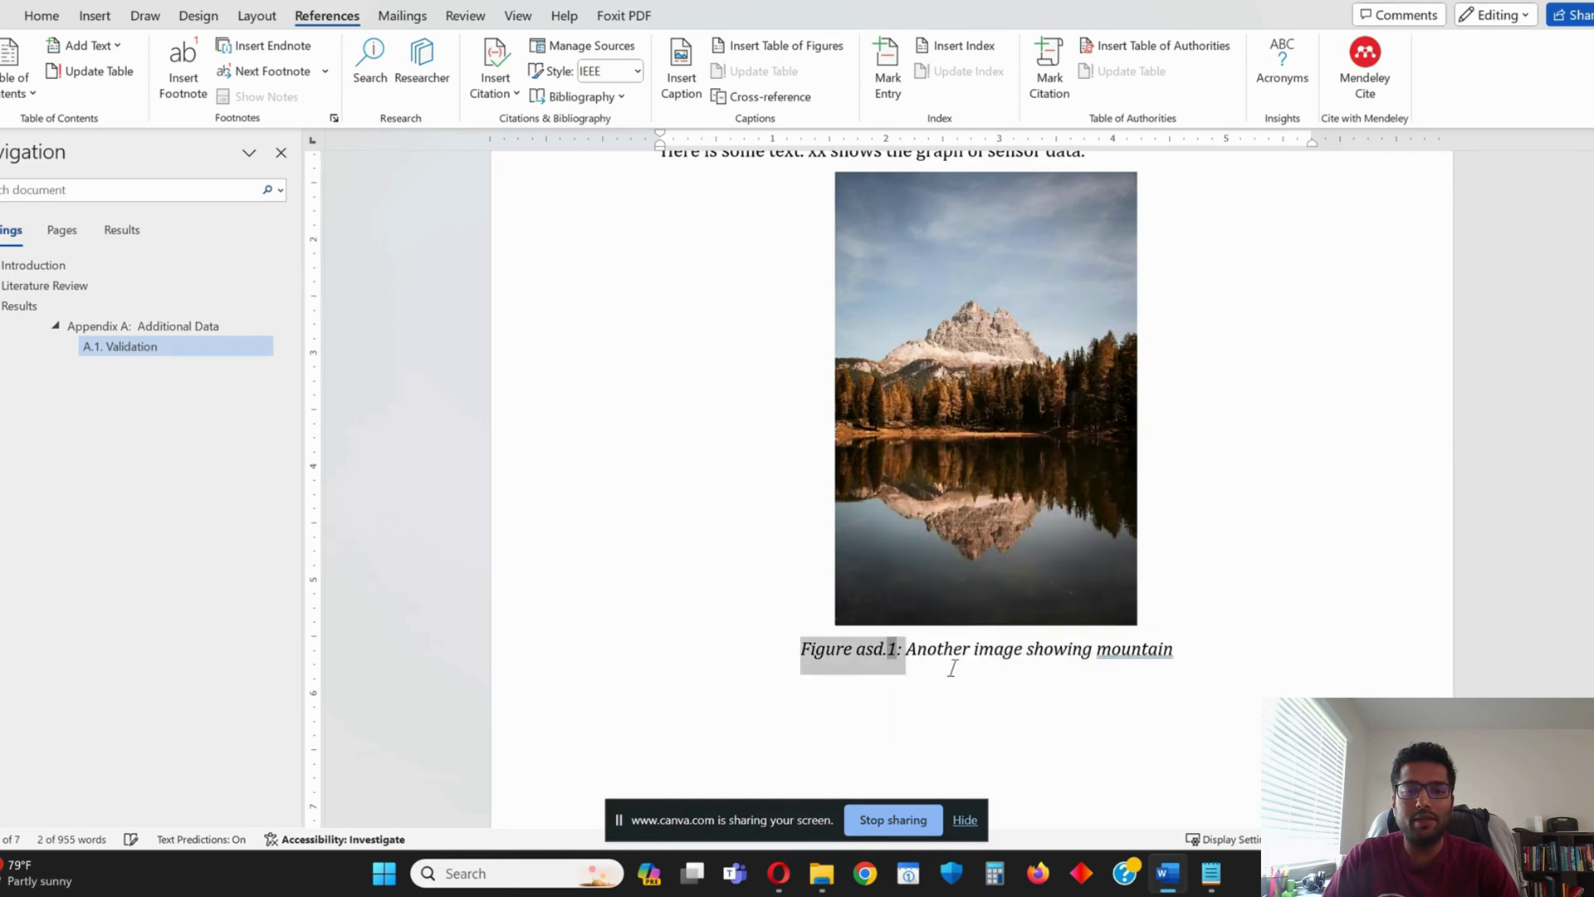
{"action": "left_click", "coordinate": [952, 666]}
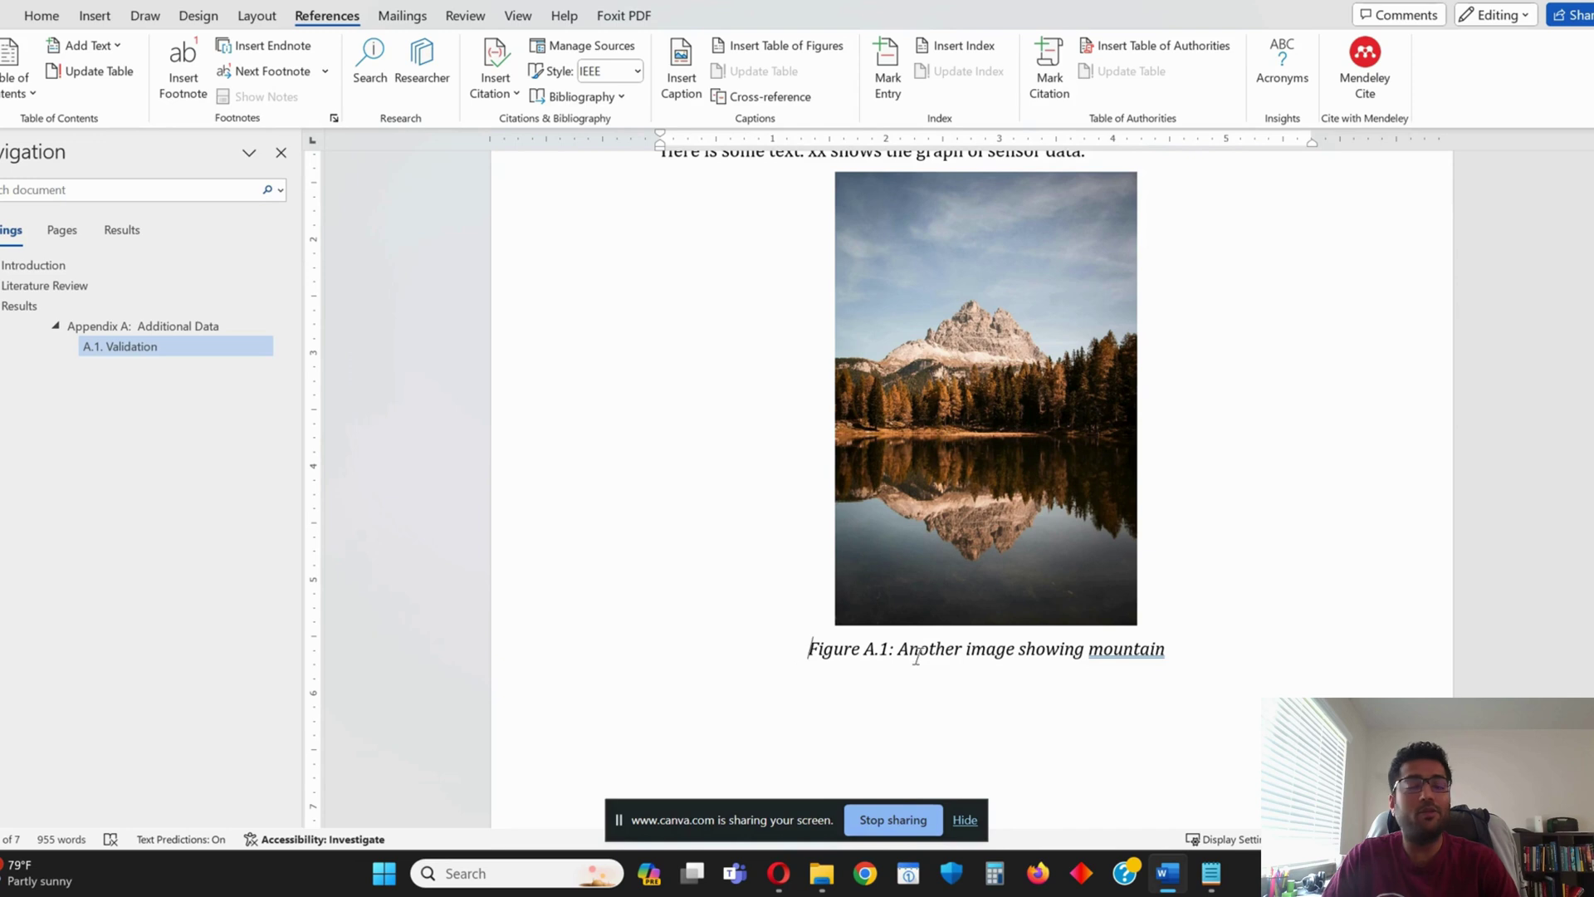
{"action": "left_click_drag", "start_coordinate": [804, 652], "coordinate": [863, 647]}
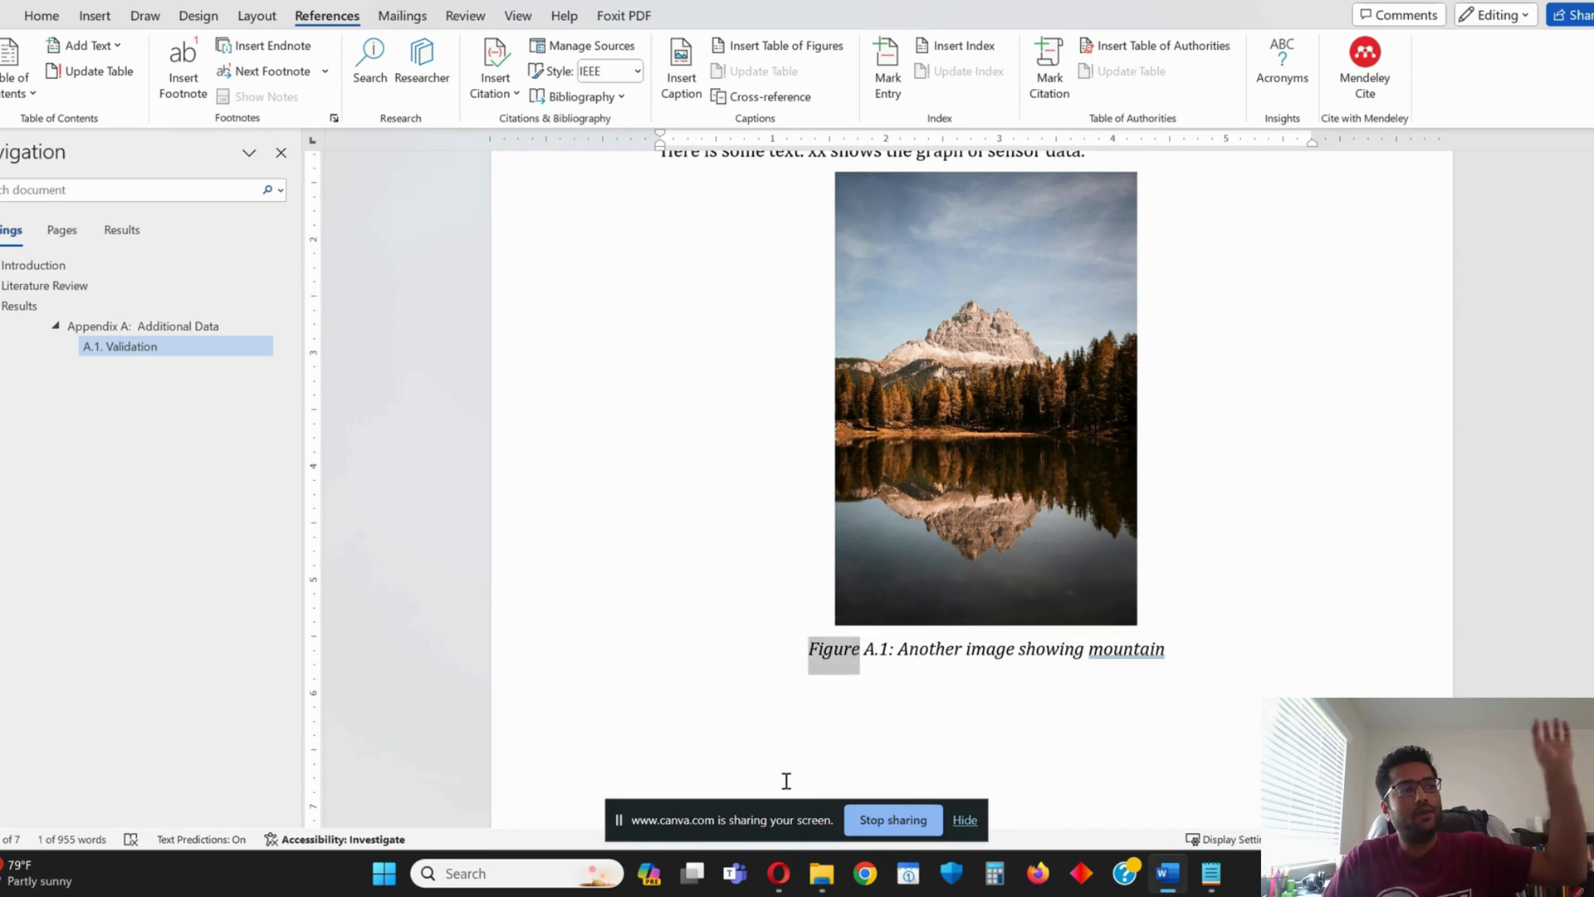
{"action": "triple_click", "coordinate": [806, 664]}
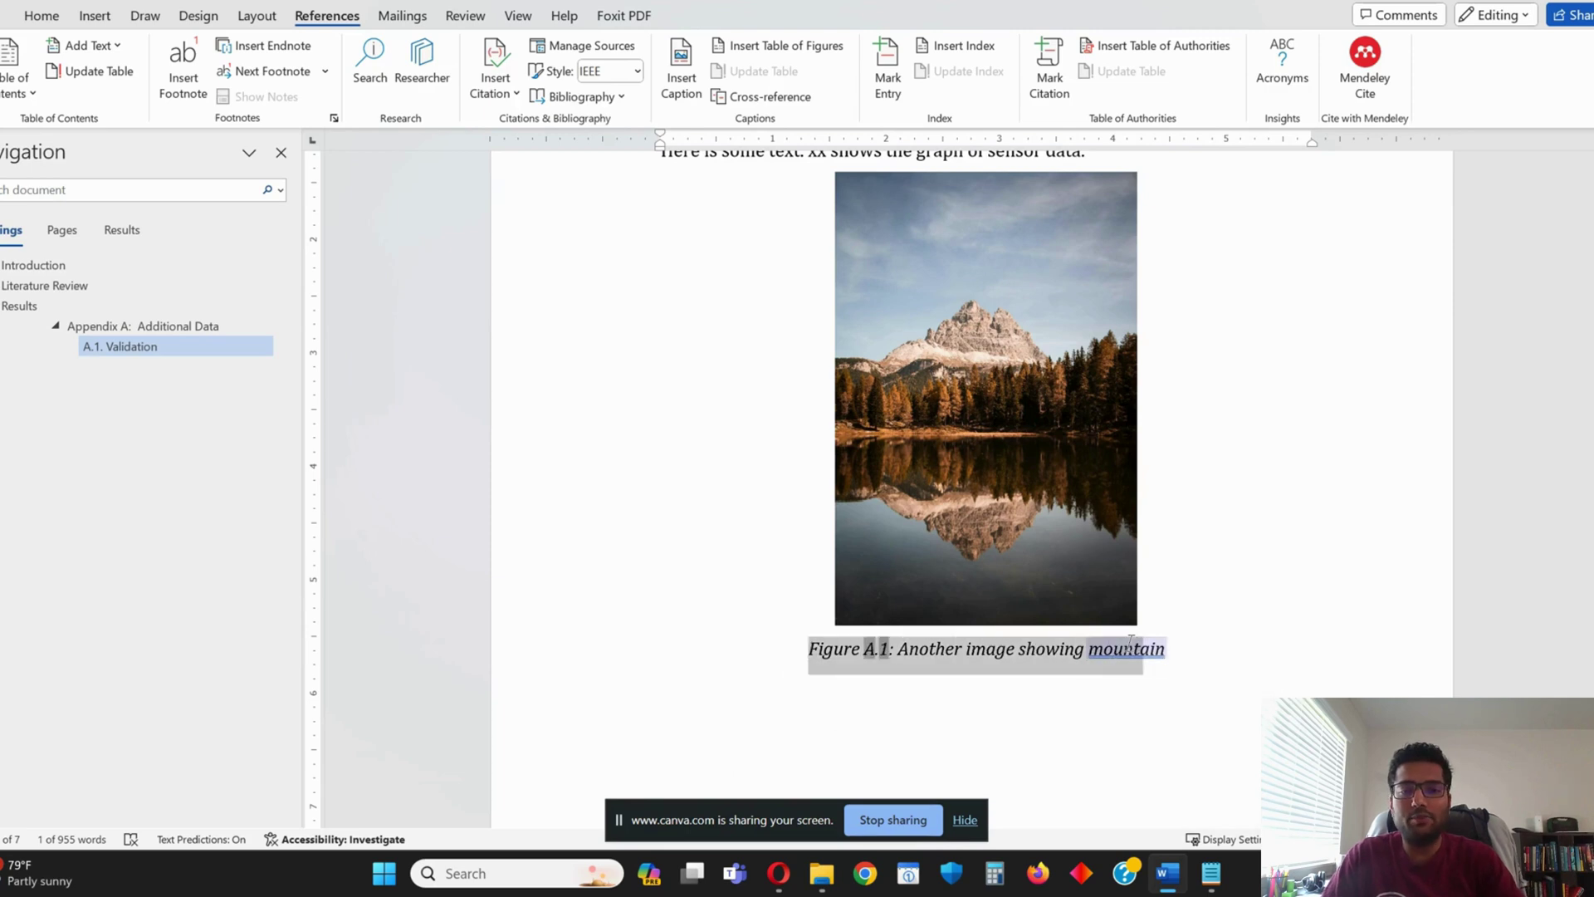
{"action": "left_click", "coordinate": [971, 712]}
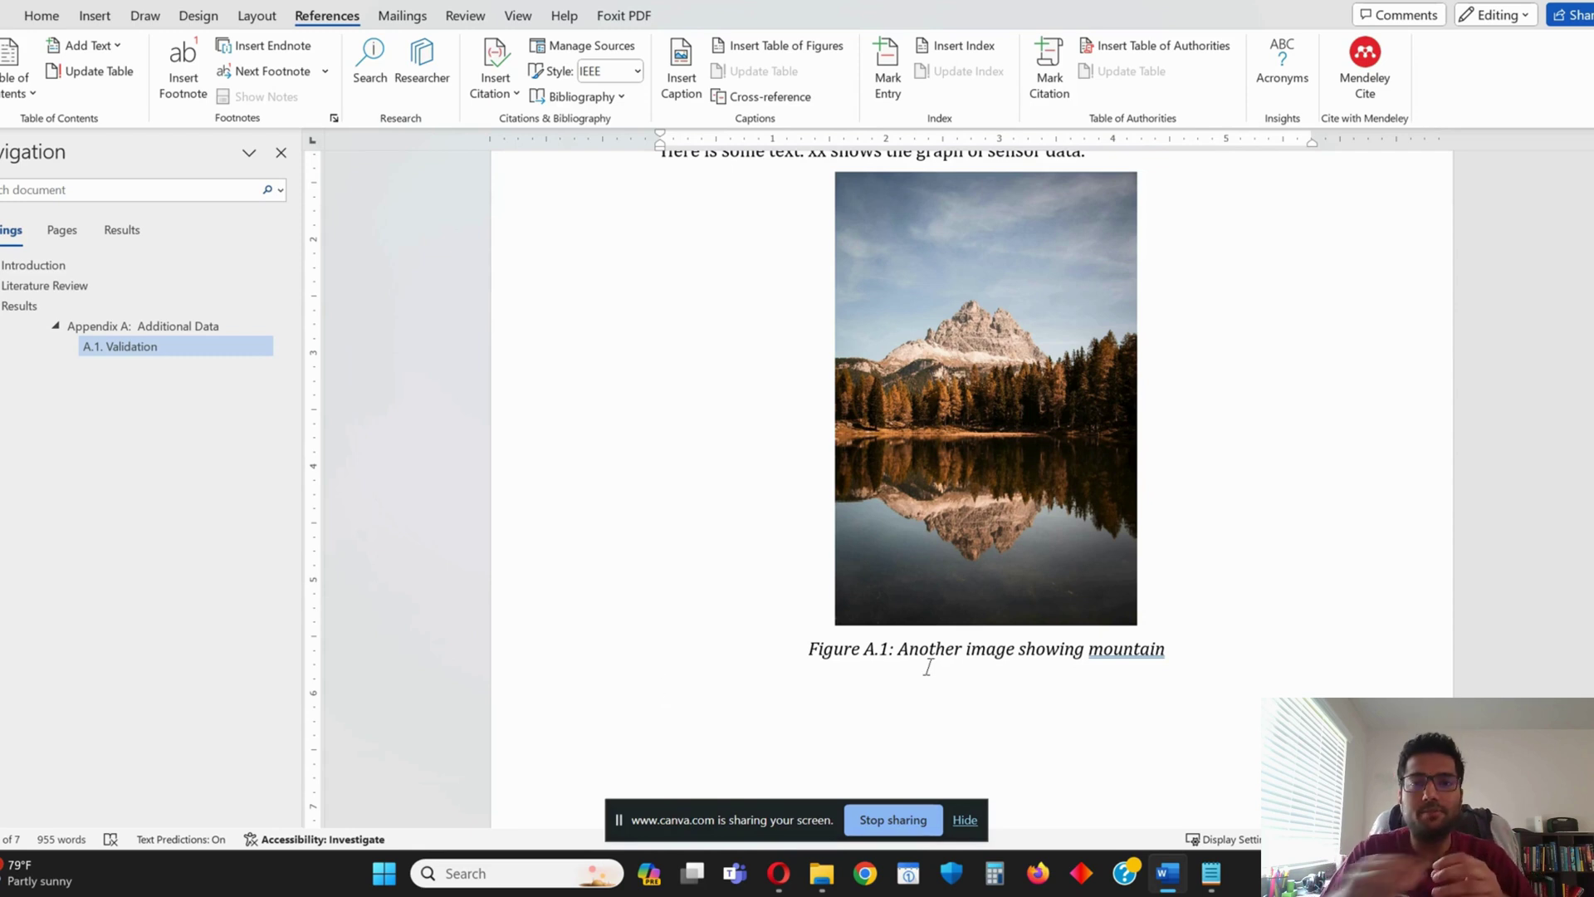
Replace the "xx" placeholder under A.1. Validation with an Appendix Figure cross-reference to the mountain image, using only label and number
{"action": "scroll", "coordinate": [1077, 638], "scroll_direction": "up", "scroll_amount": 3}
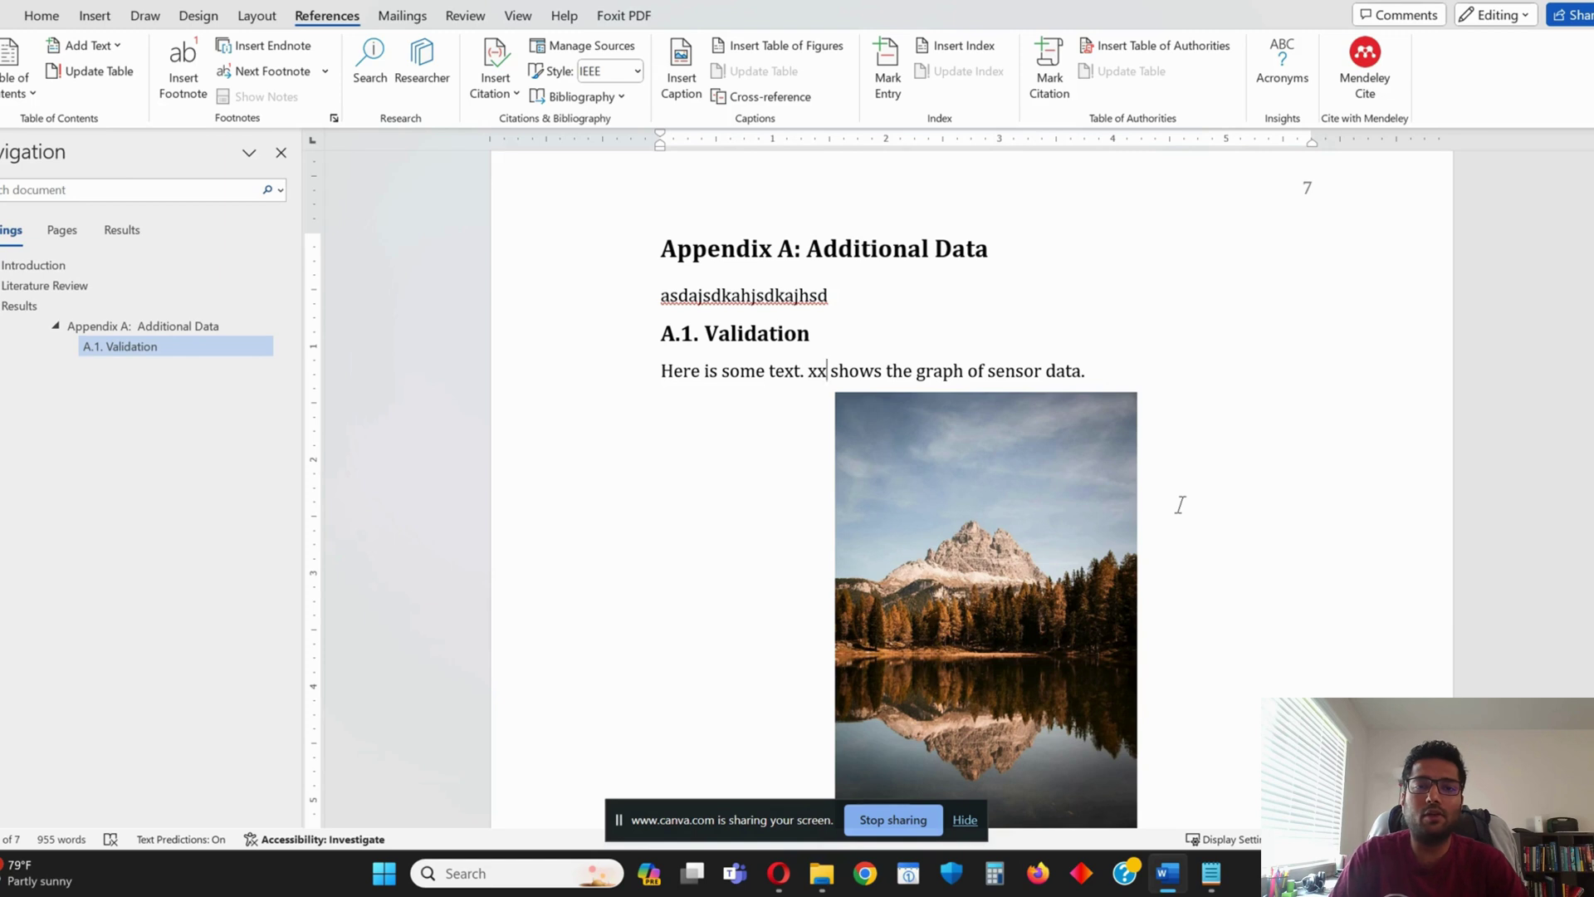
{"action": "key", "text": "ctrl+shift+Left"}
{"action": "left_click", "coordinate": [770, 96]}
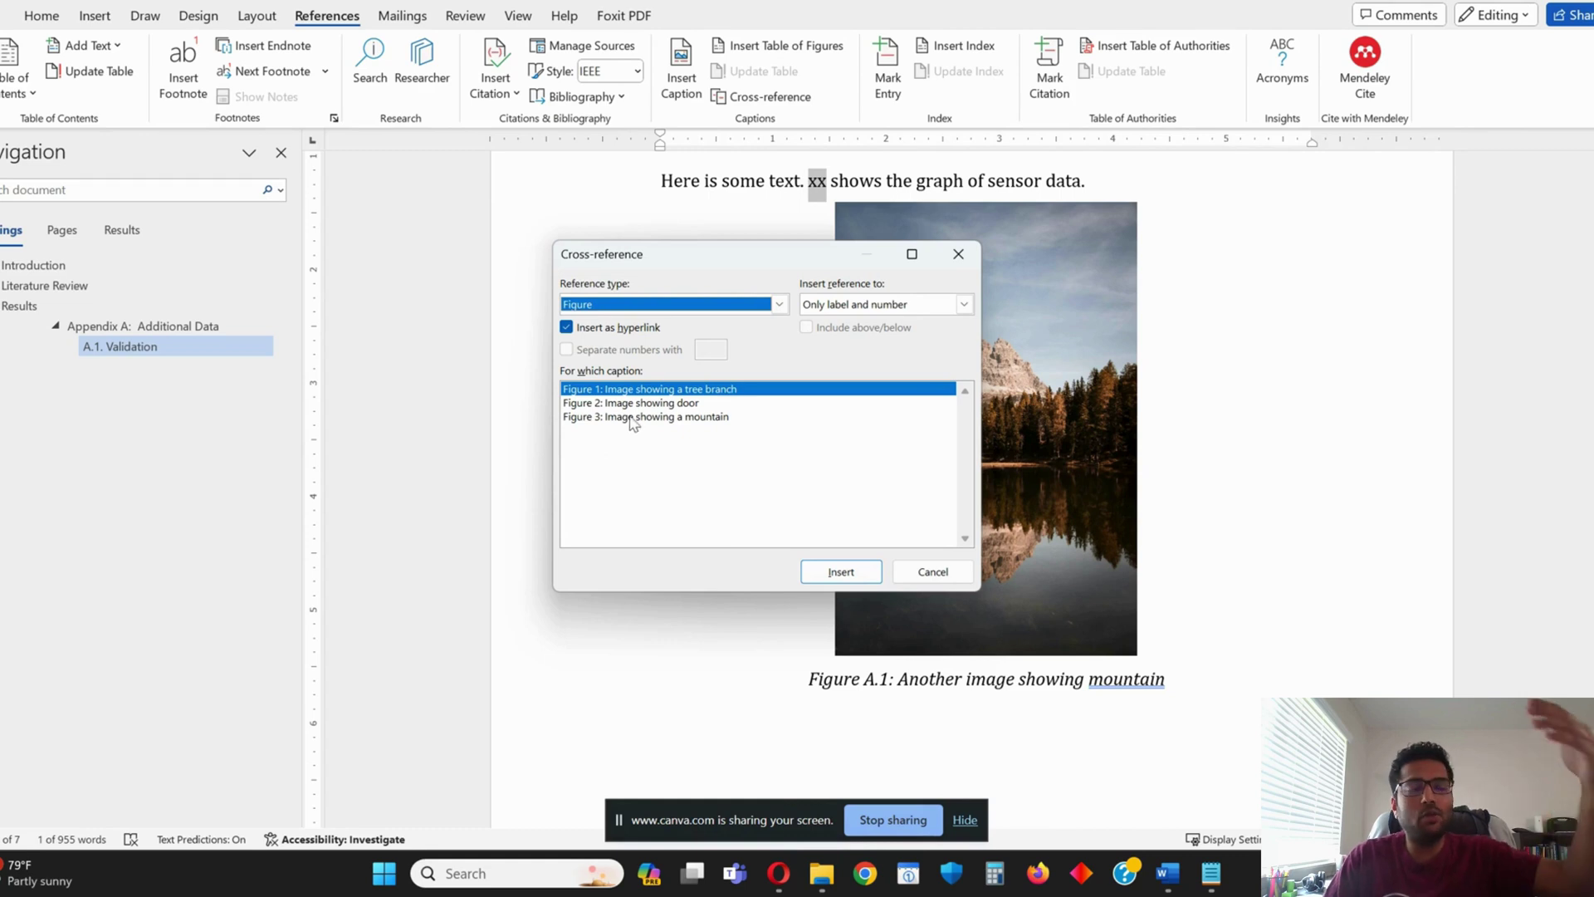
{"action": "left_click", "coordinate": [668, 309]}
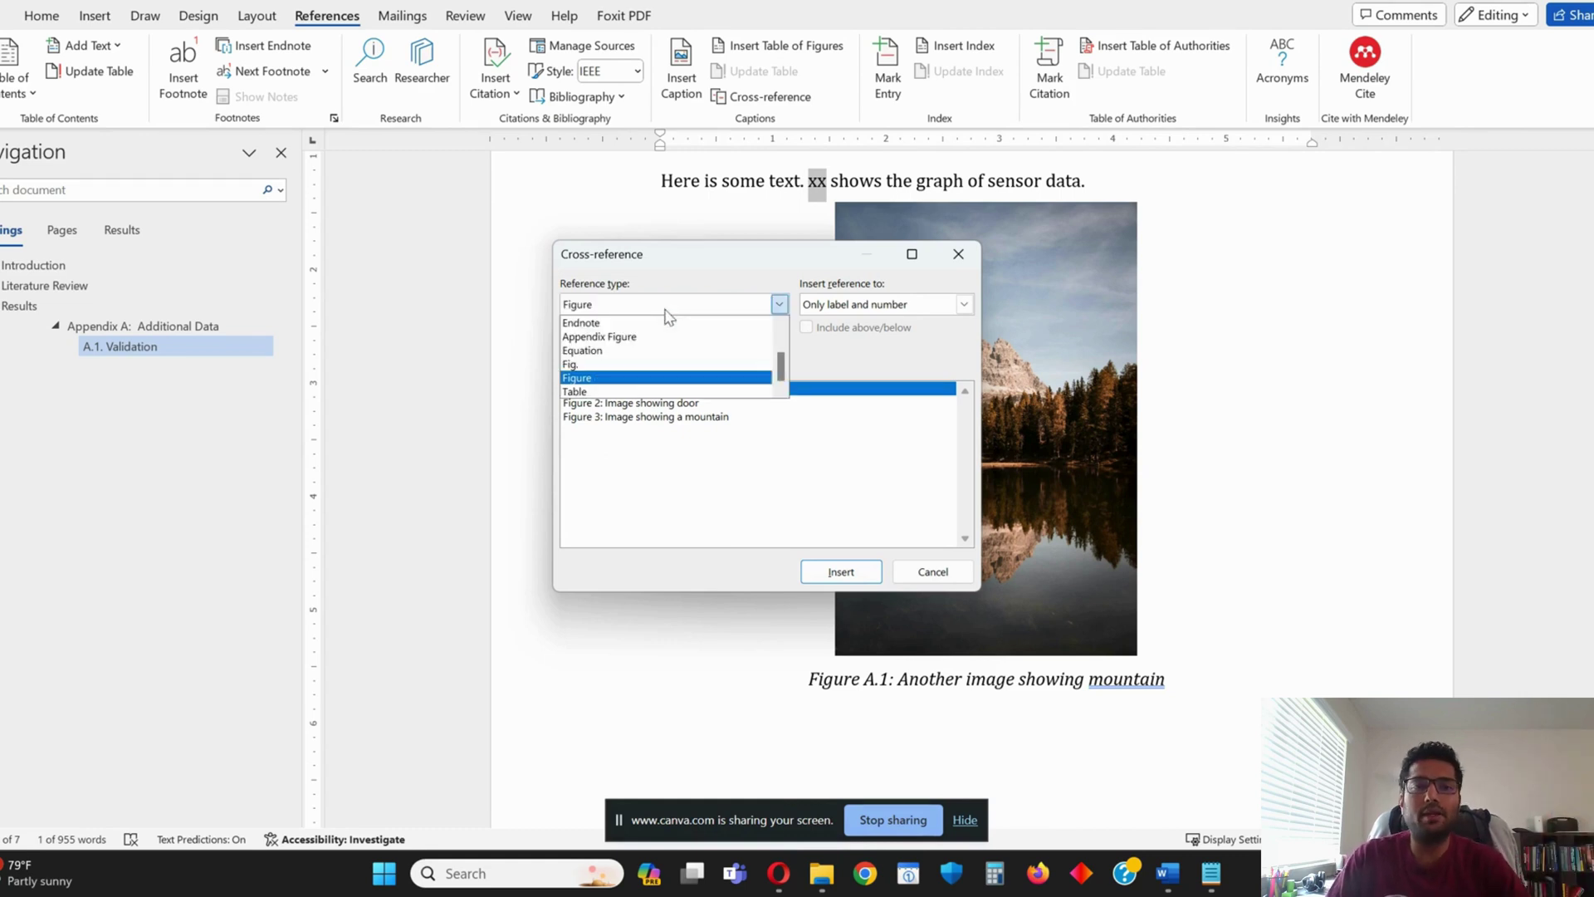
{"action": "left_click", "coordinate": [631, 337]}
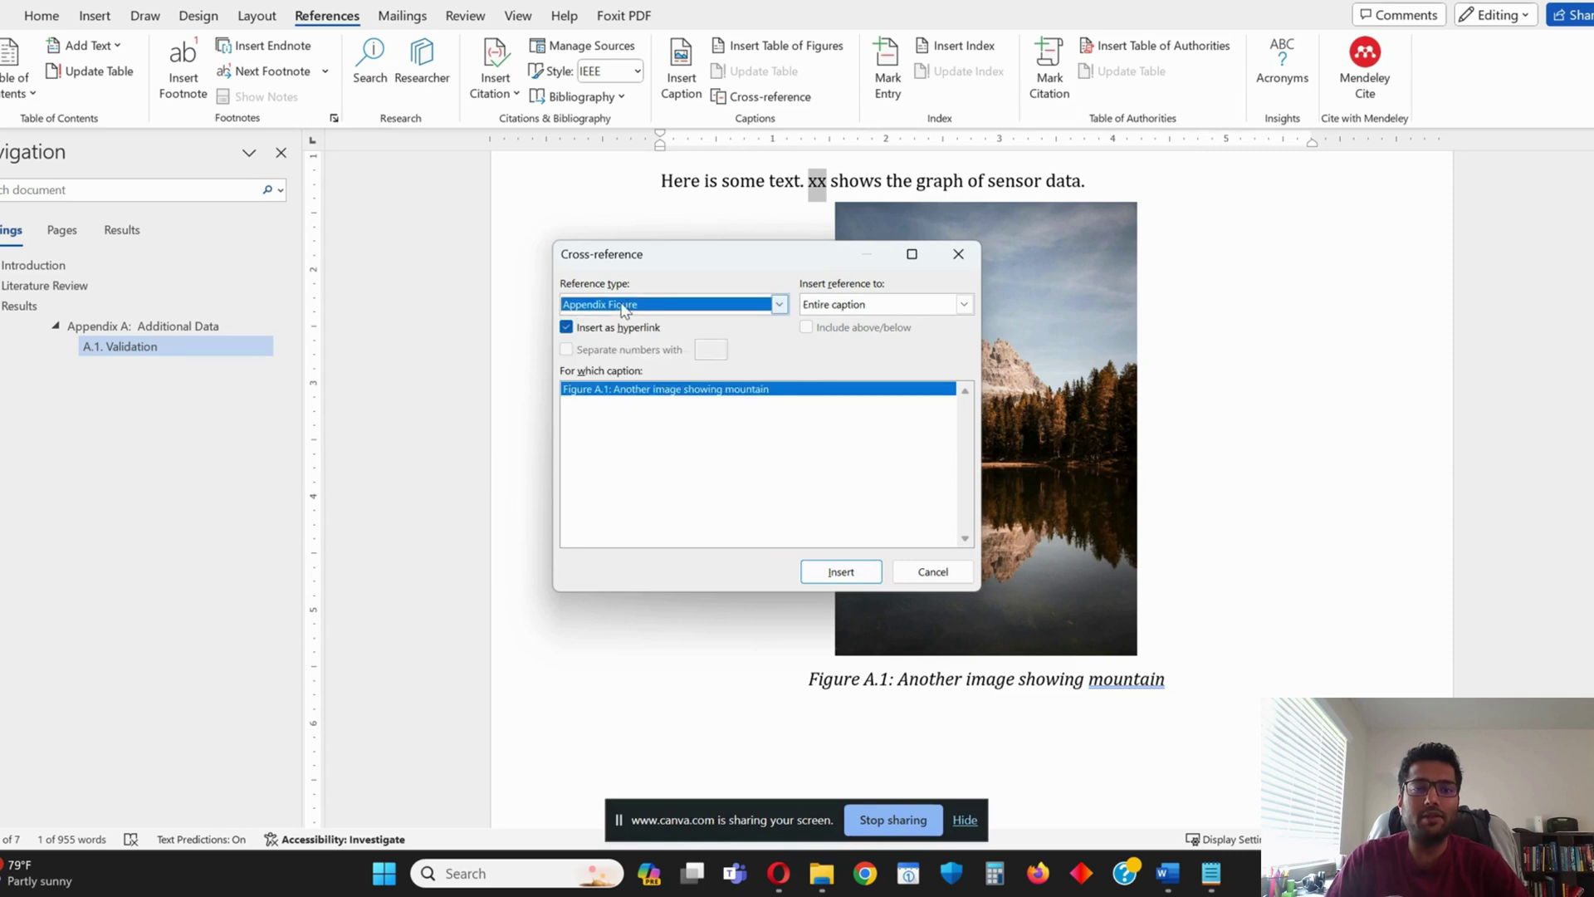
{"action": "left_click", "coordinate": [885, 307]}
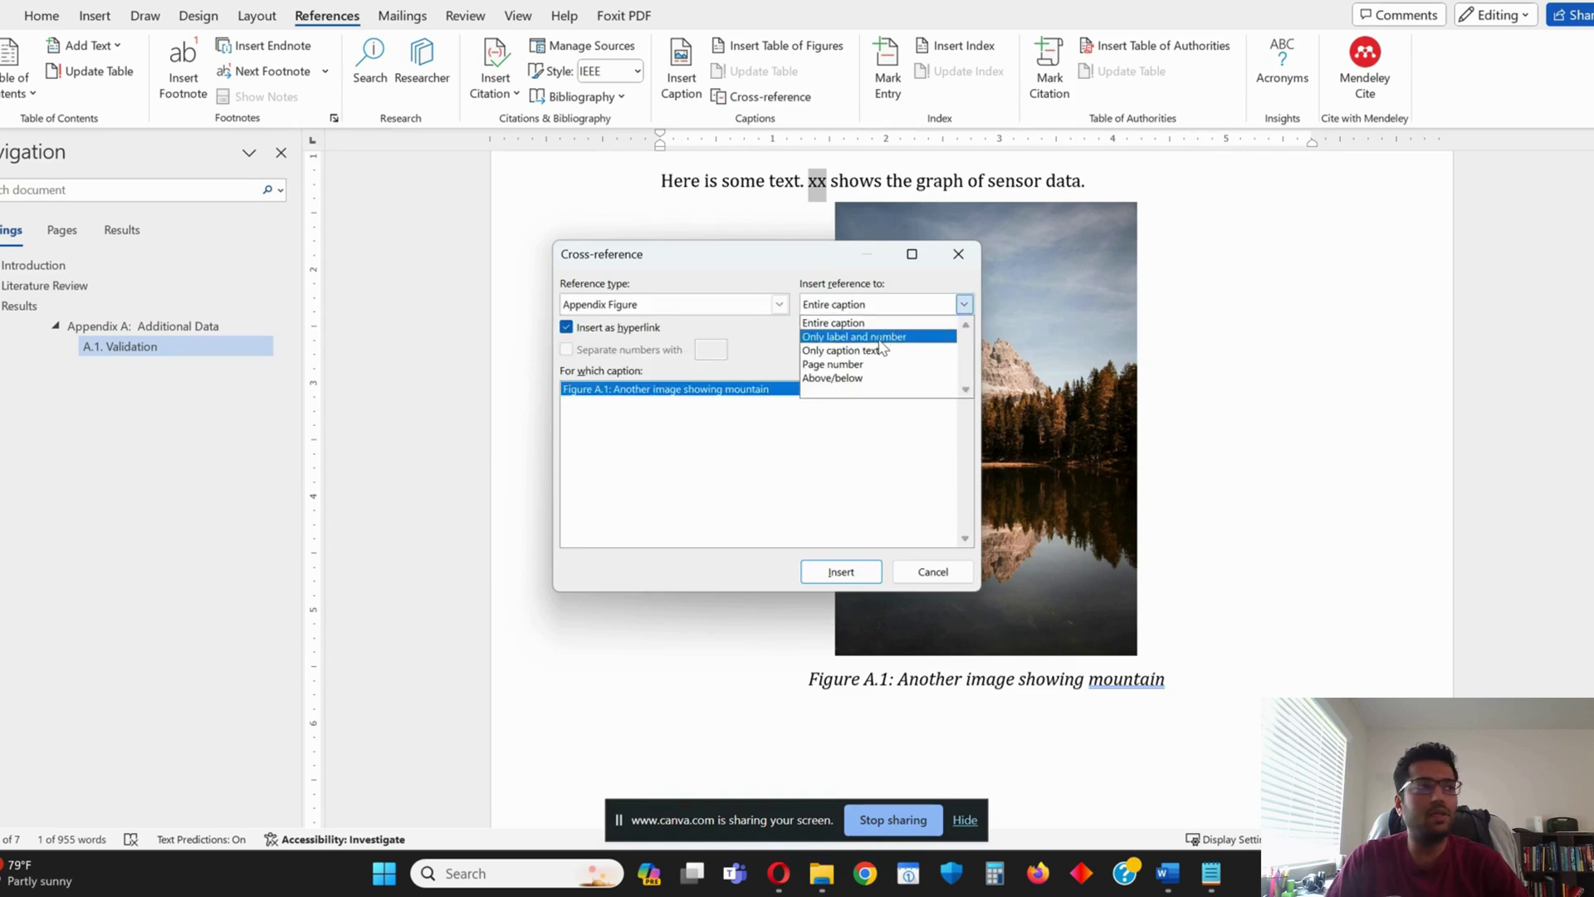
{"action": "left_click", "coordinate": [880, 341]}
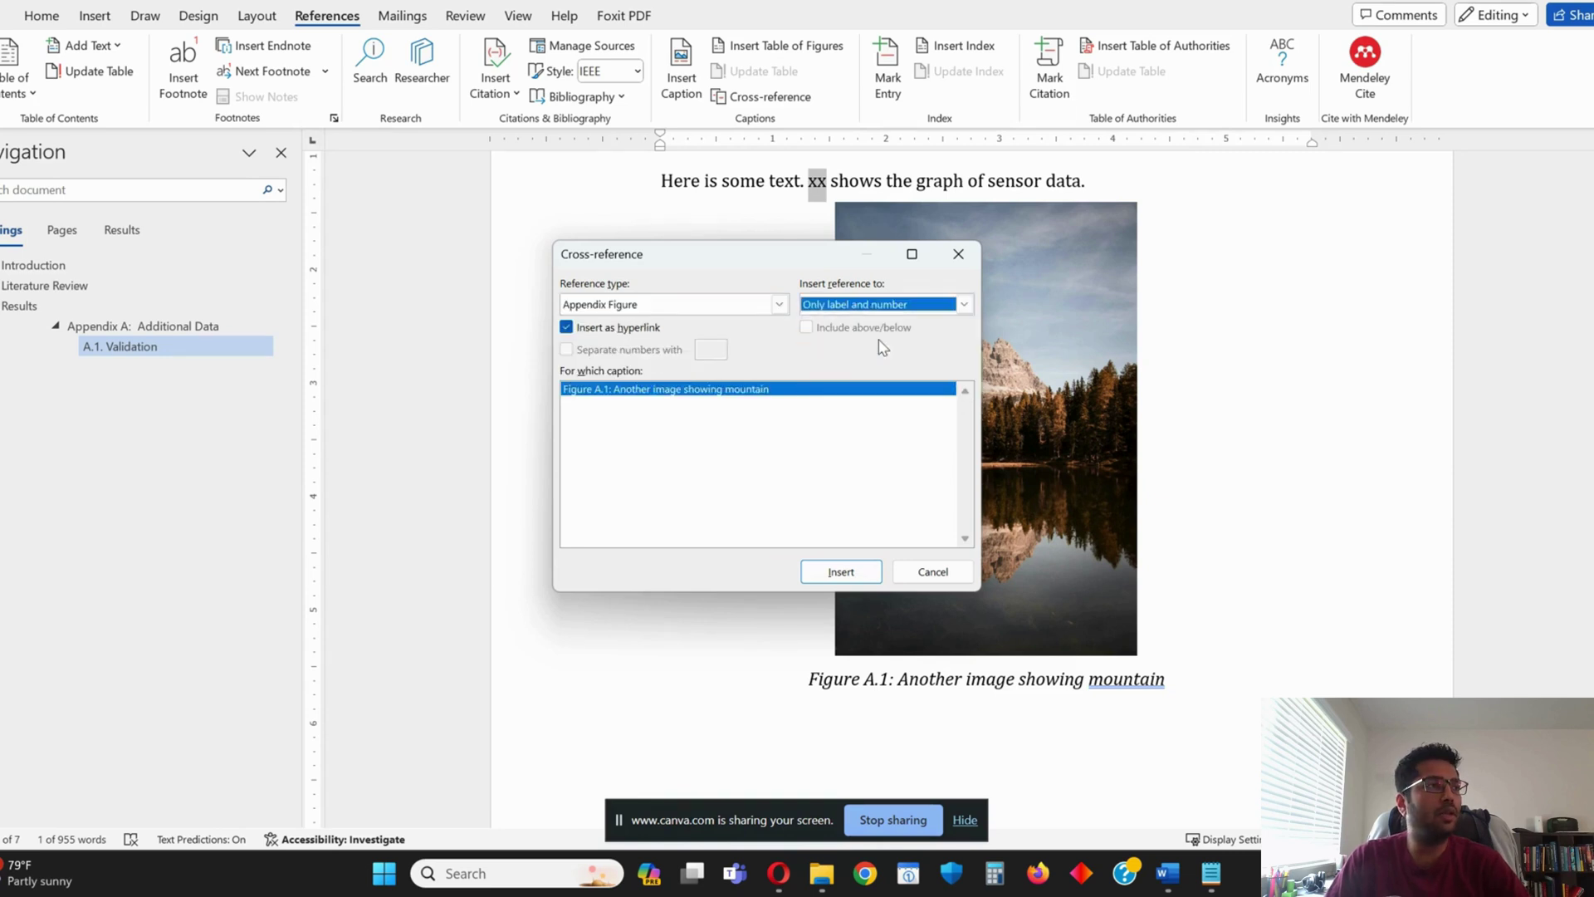
{"action": "left_click", "coordinate": [840, 572]}
{"action": "left_click", "coordinate": [931, 571]}
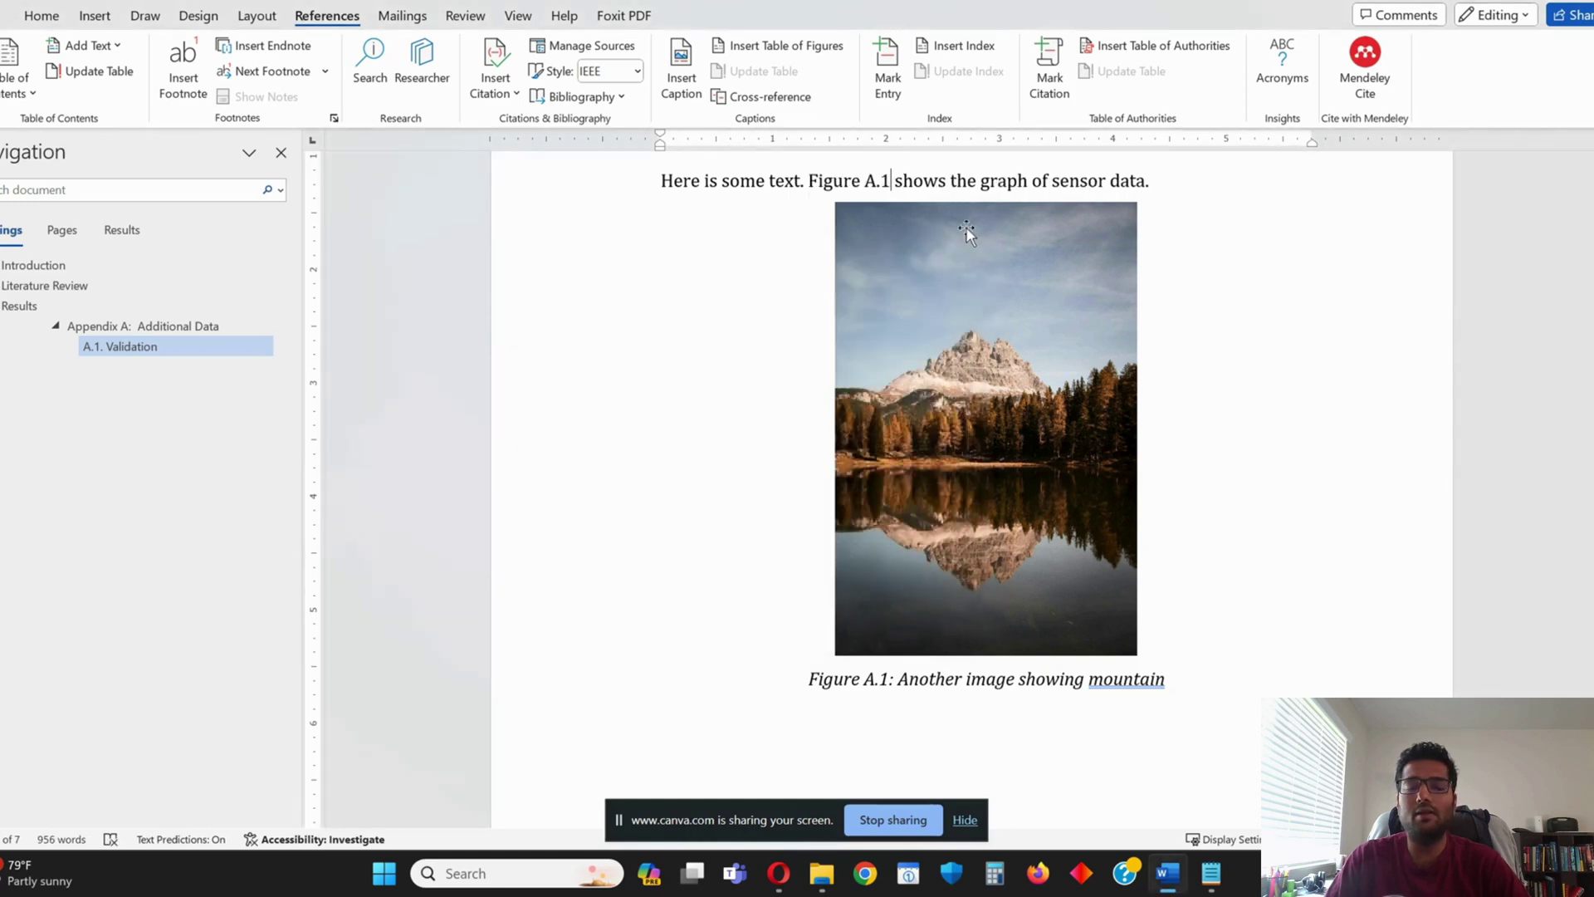
Select the figure cross-reference in the A.1. Validation sentence and open its field code for editing
{"action": "scroll", "coordinate": [967, 233], "scroll_direction": "up", "scroll_amount": 2}
{"action": "left_click", "coordinate": [867, 291]}
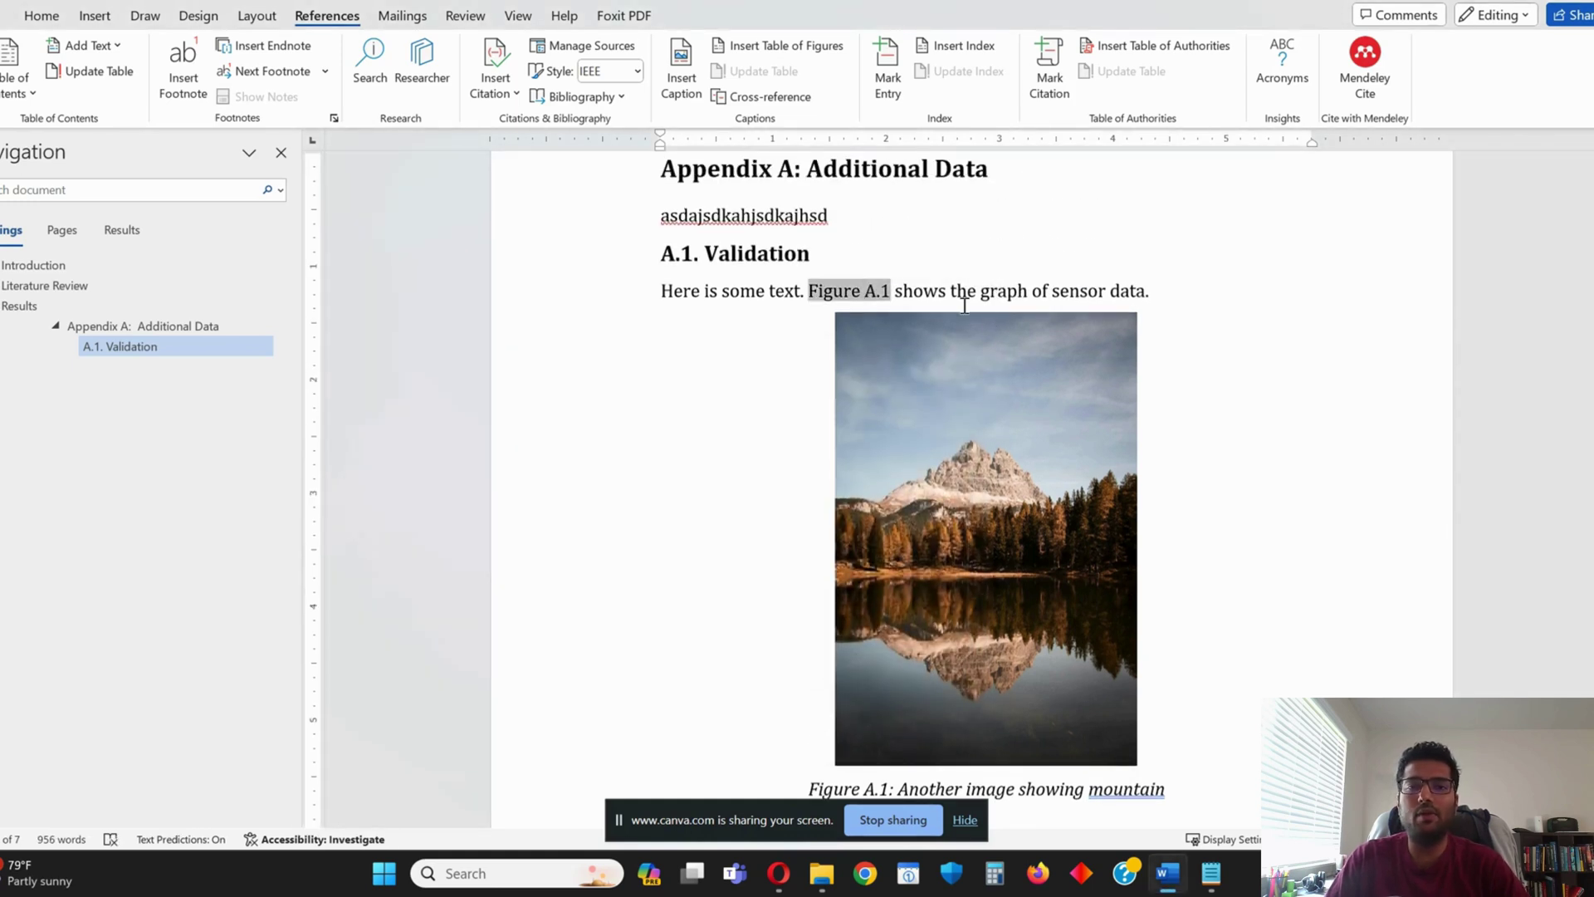
{"action": "left_click", "coordinate": [801, 306]}
{"action": "key", "text": "Right"}
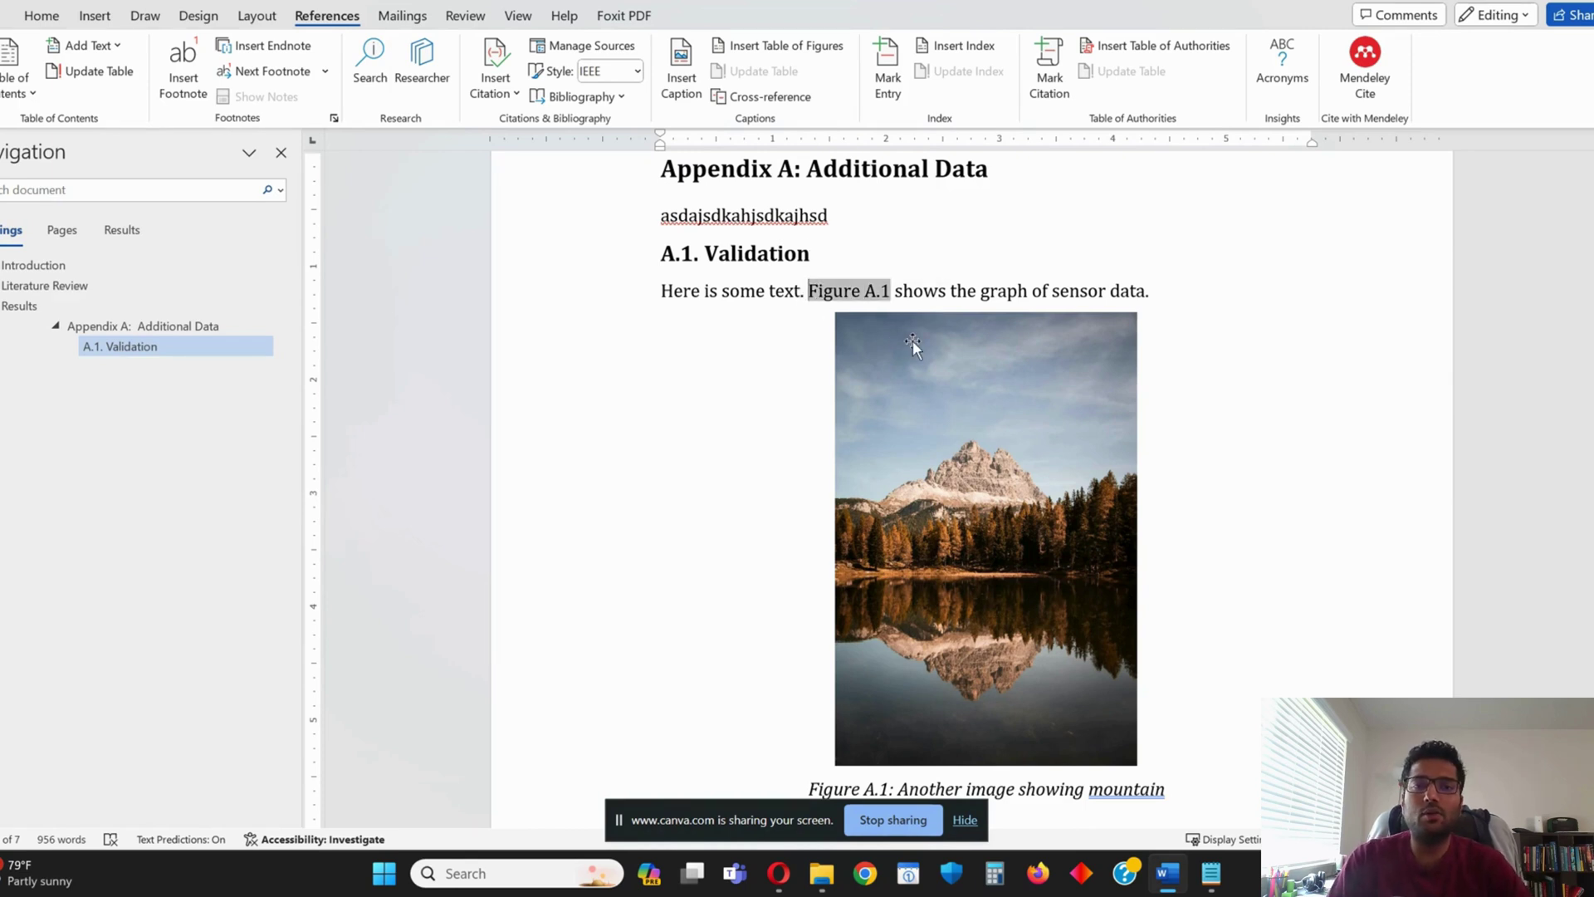
{"action": "key", "text": "shift+Right"}
{"action": "key", "text": "shift+Right"}
{"action": "key", "text": "shift+Right"}
{"action": "key", "text": "shift+Right"}
{"action": "key", "text": "shift+Right"}
{"action": "key", "text": "shift+Right"}
{"action": "key", "text": "shift+Right"}
{"action": "key", "text": "shift+Right"}
{"action": "key", "text": "shift+Right"}
{"action": "key", "text": "shift+Right"}
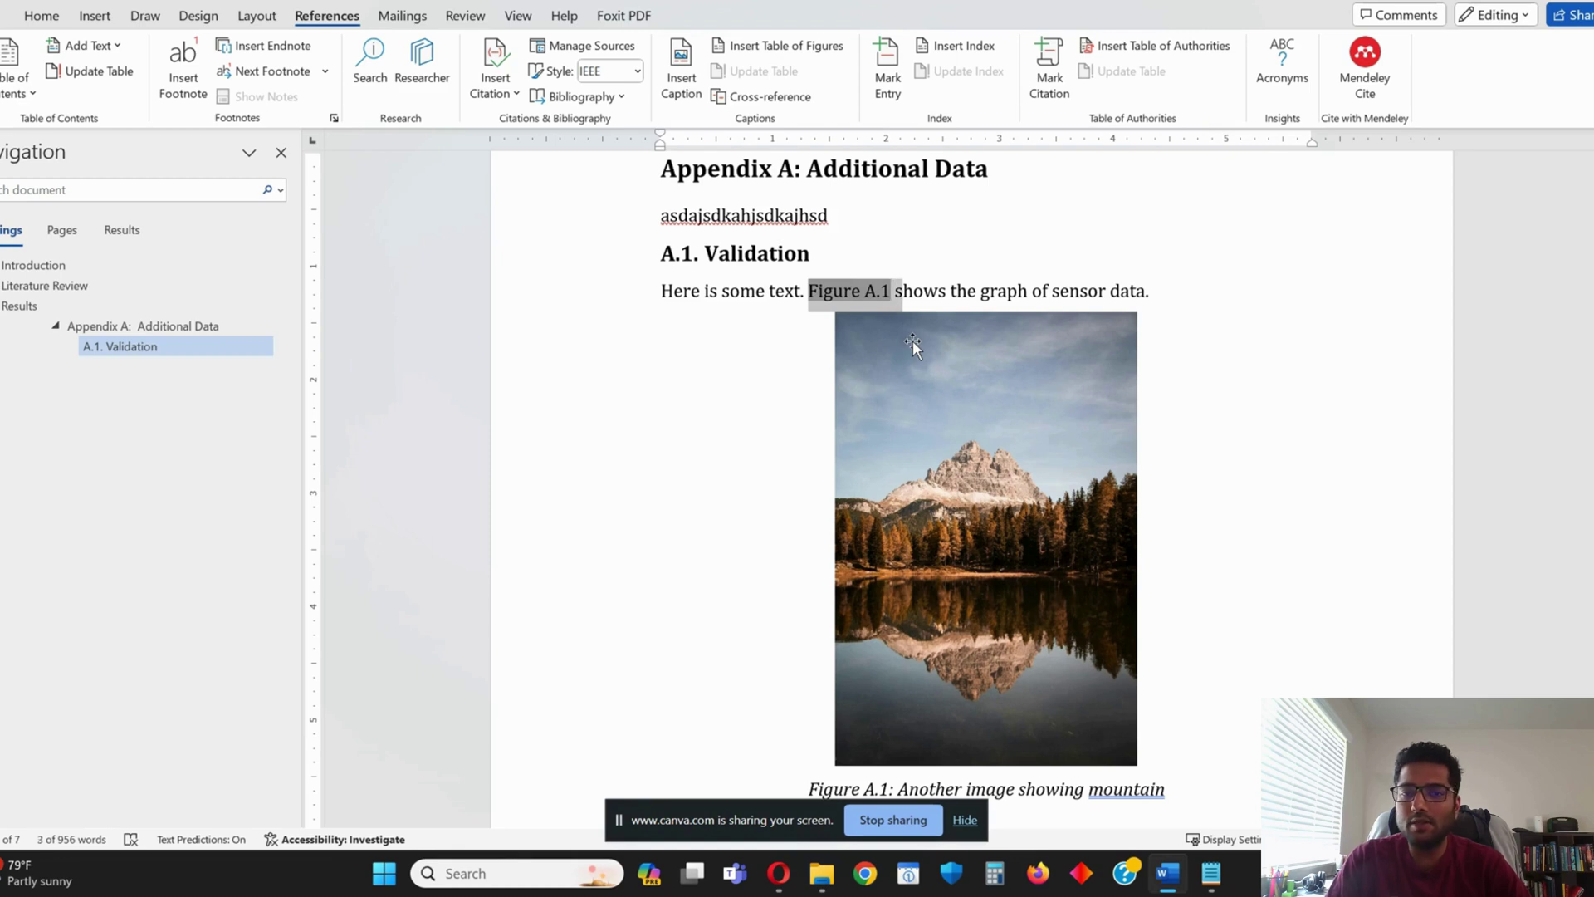
{"action": "key", "text": "shift+Left"}
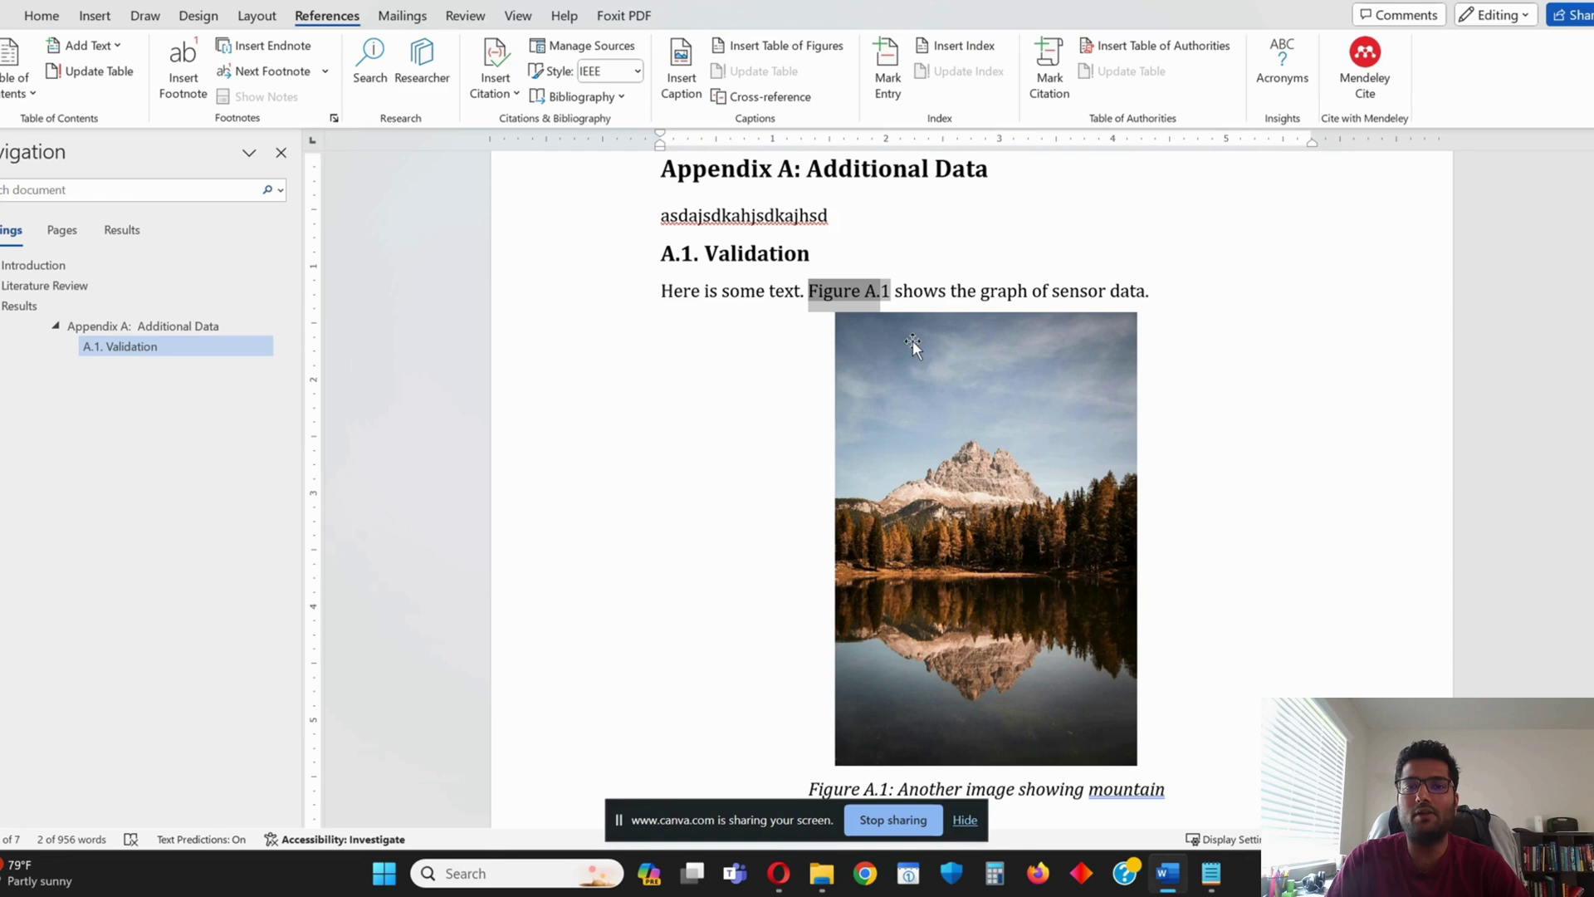
{"action": "key", "text": "Left"}
{"action": "key", "text": "ctrl+shift+Right"}
{"action": "key", "text": "ctrl+shift+Right"}
{"action": "key", "text": "shift+Right"}
{"action": "key", "text": "shift+Right"}
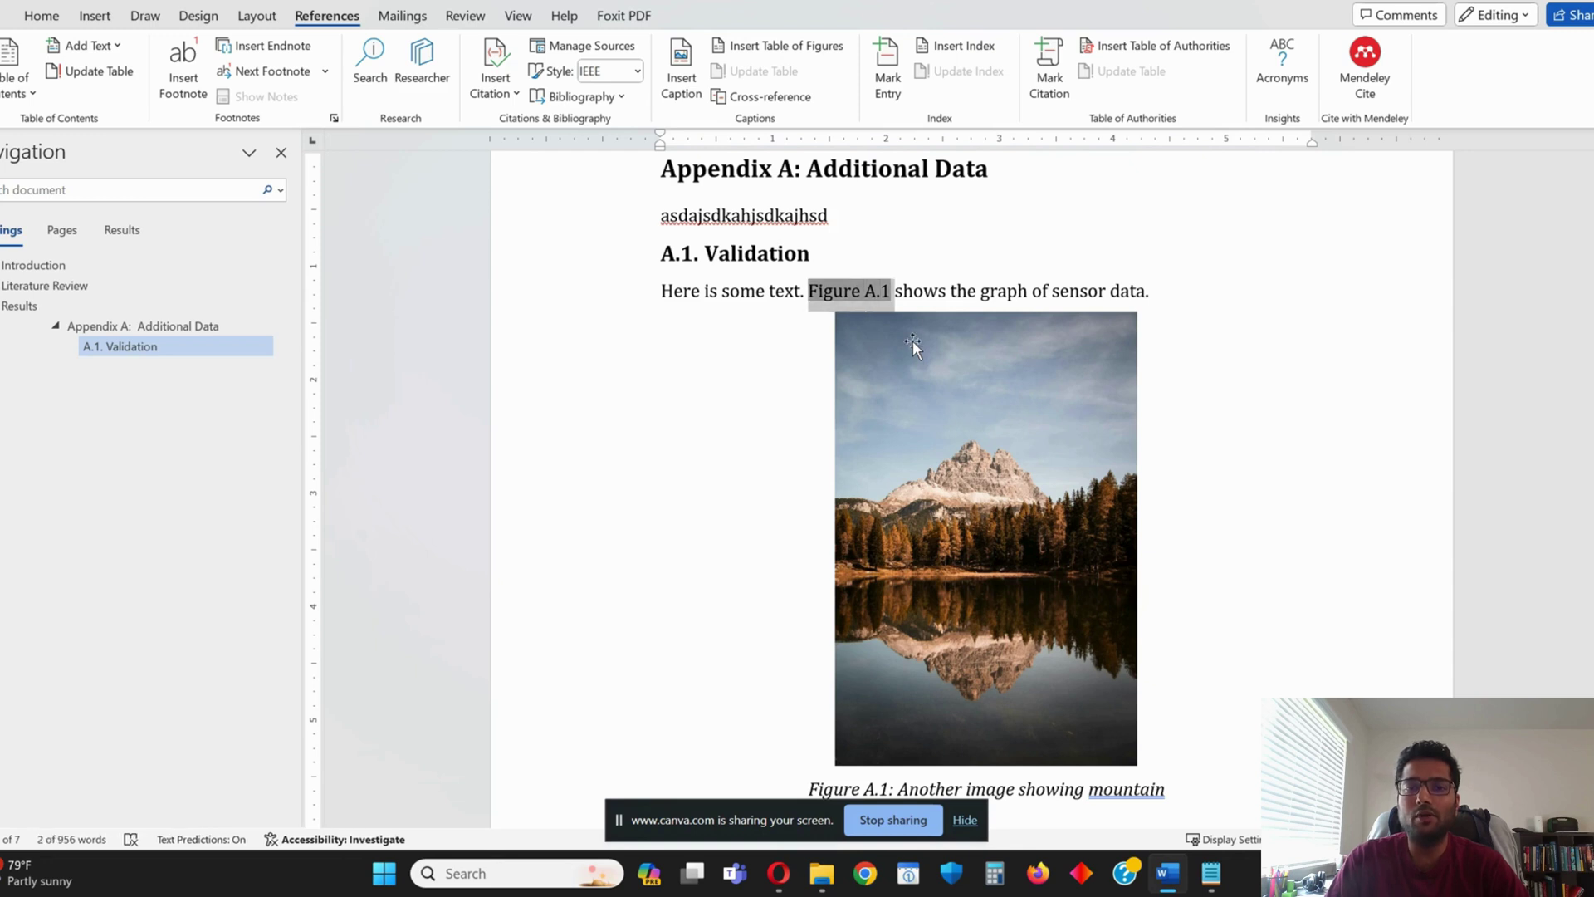
{"action": "right_click", "coordinate": [864, 296]}
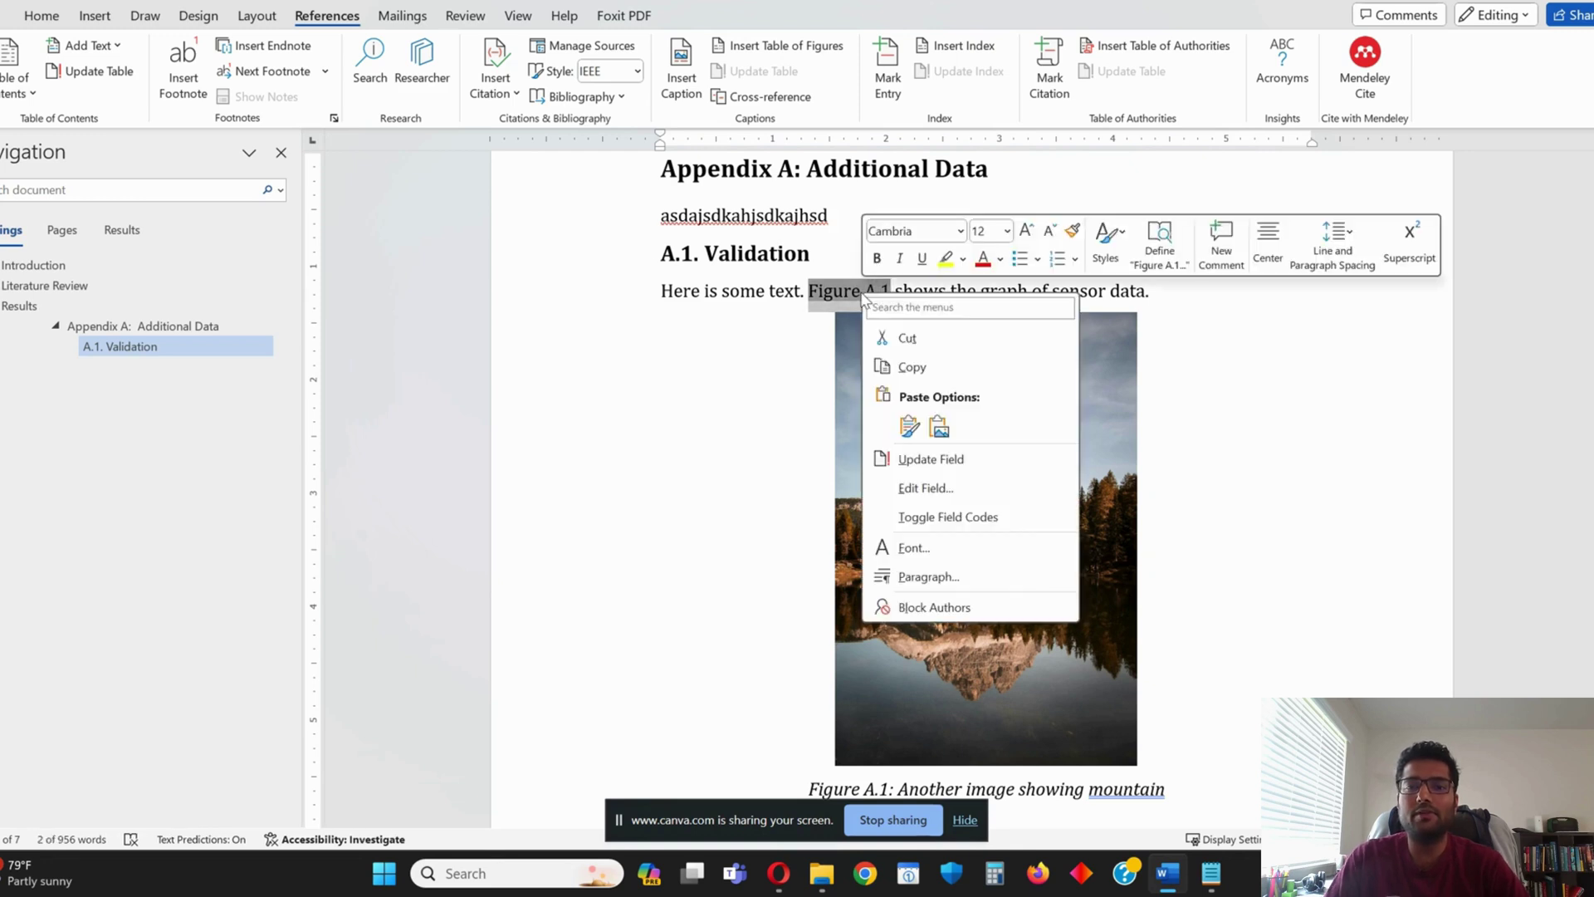
{"action": "left_click", "coordinate": [918, 490]}
{"action": "left_click", "coordinate": [492, 594]}
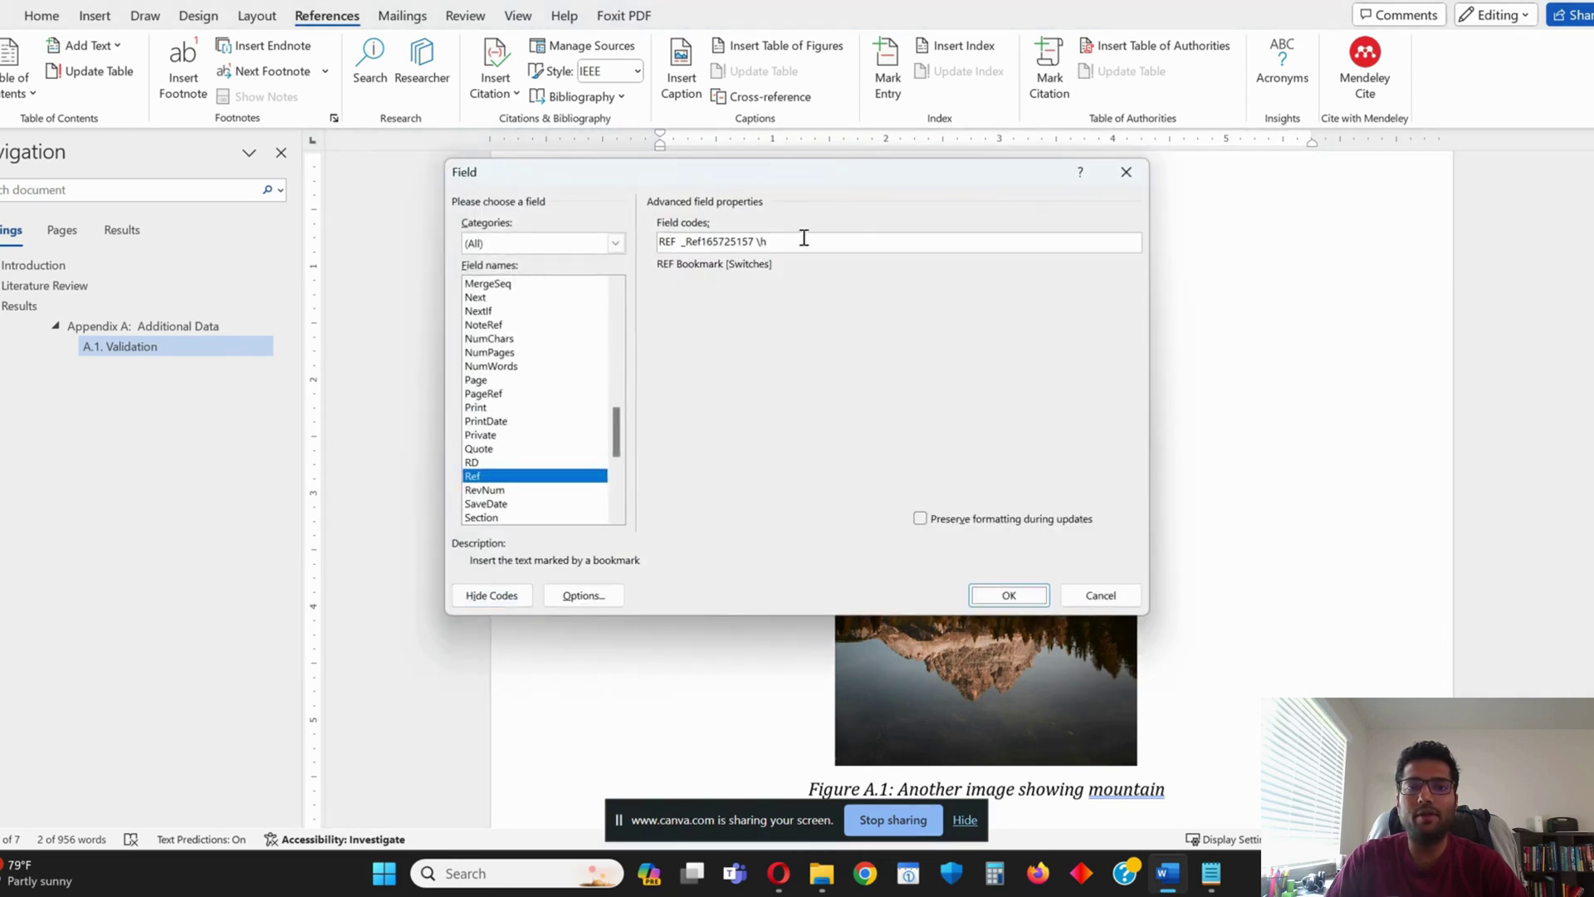
Switch to the Notepad notes and copy the appendix figure switch "\#A.# 0 \h"
{"action": "left_click", "coordinate": [1210, 873]}
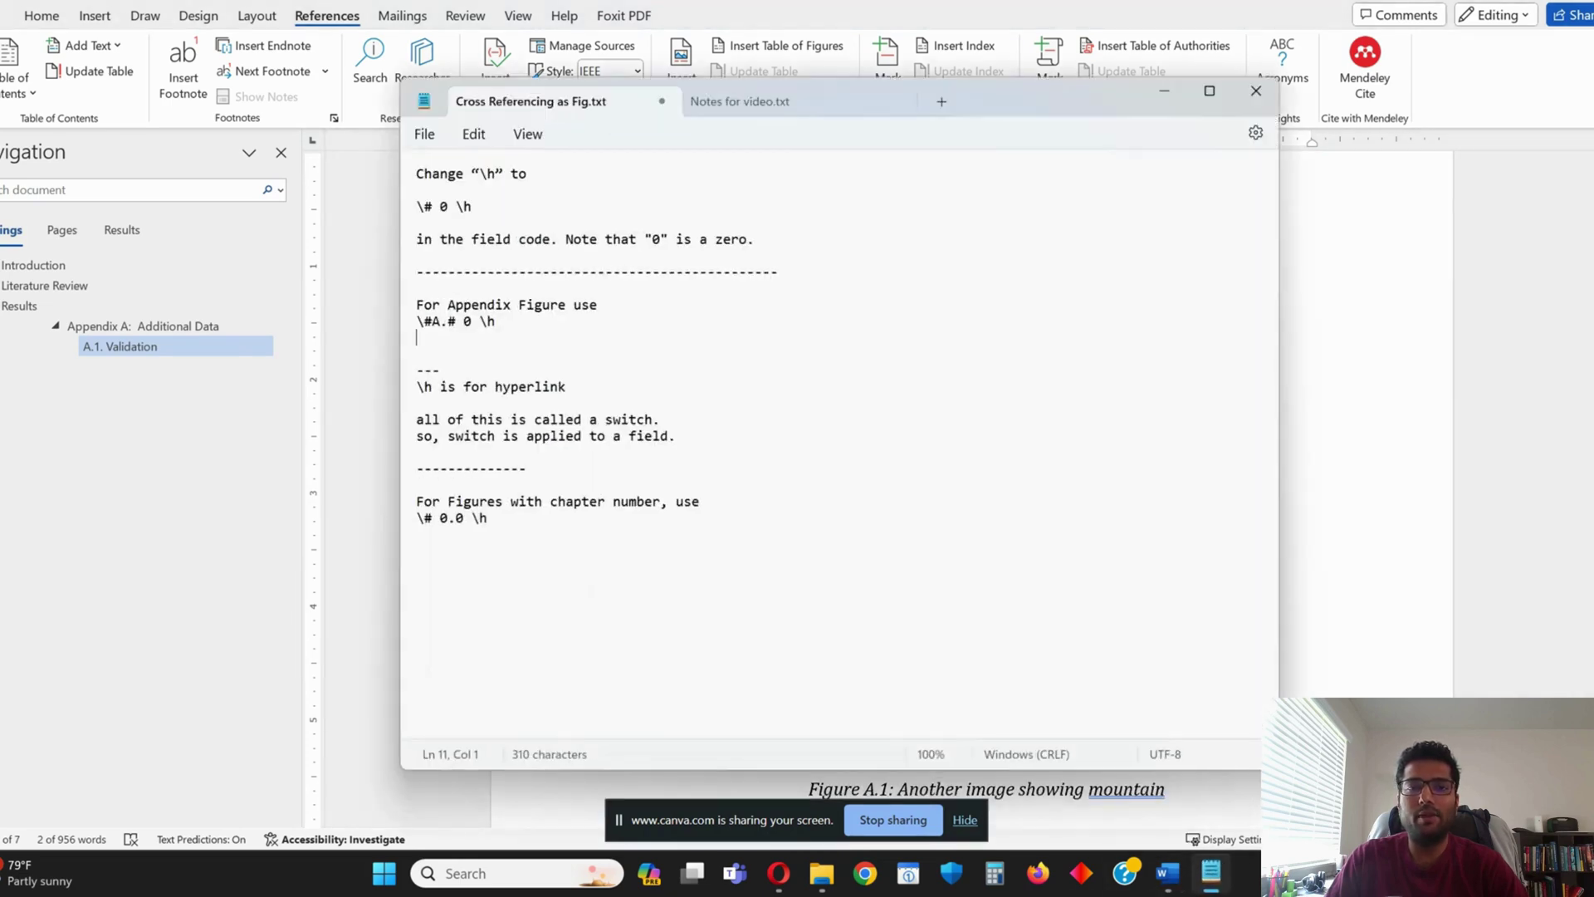
{"action": "left_click_drag", "start_coordinate": [503, 330], "coordinate": [422, 330]}
{"action": "triple_click", "coordinate": [423, 329]}
{"action": "key", "text": "ctrl+c"}
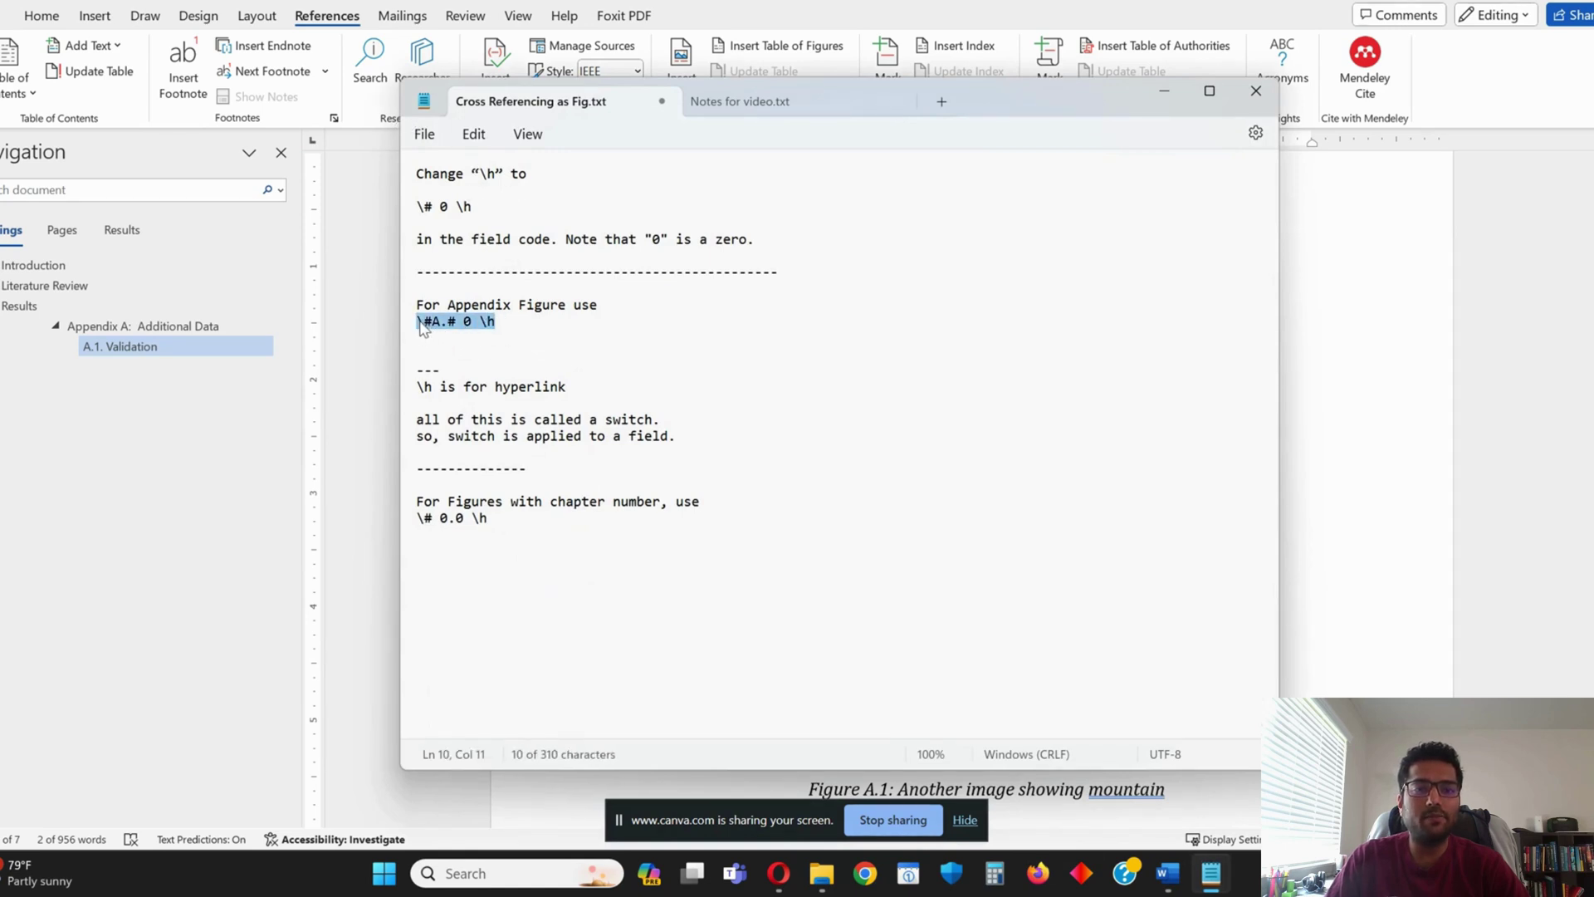
Back in Word, replace the "\h" switch in the cross-reference's field code with "\#A.# 0 \h" and apply it
{"action": "left_click", "coordinate": [1164, 91]}
{"action": "double_click", "coordinate": [792, 245]}
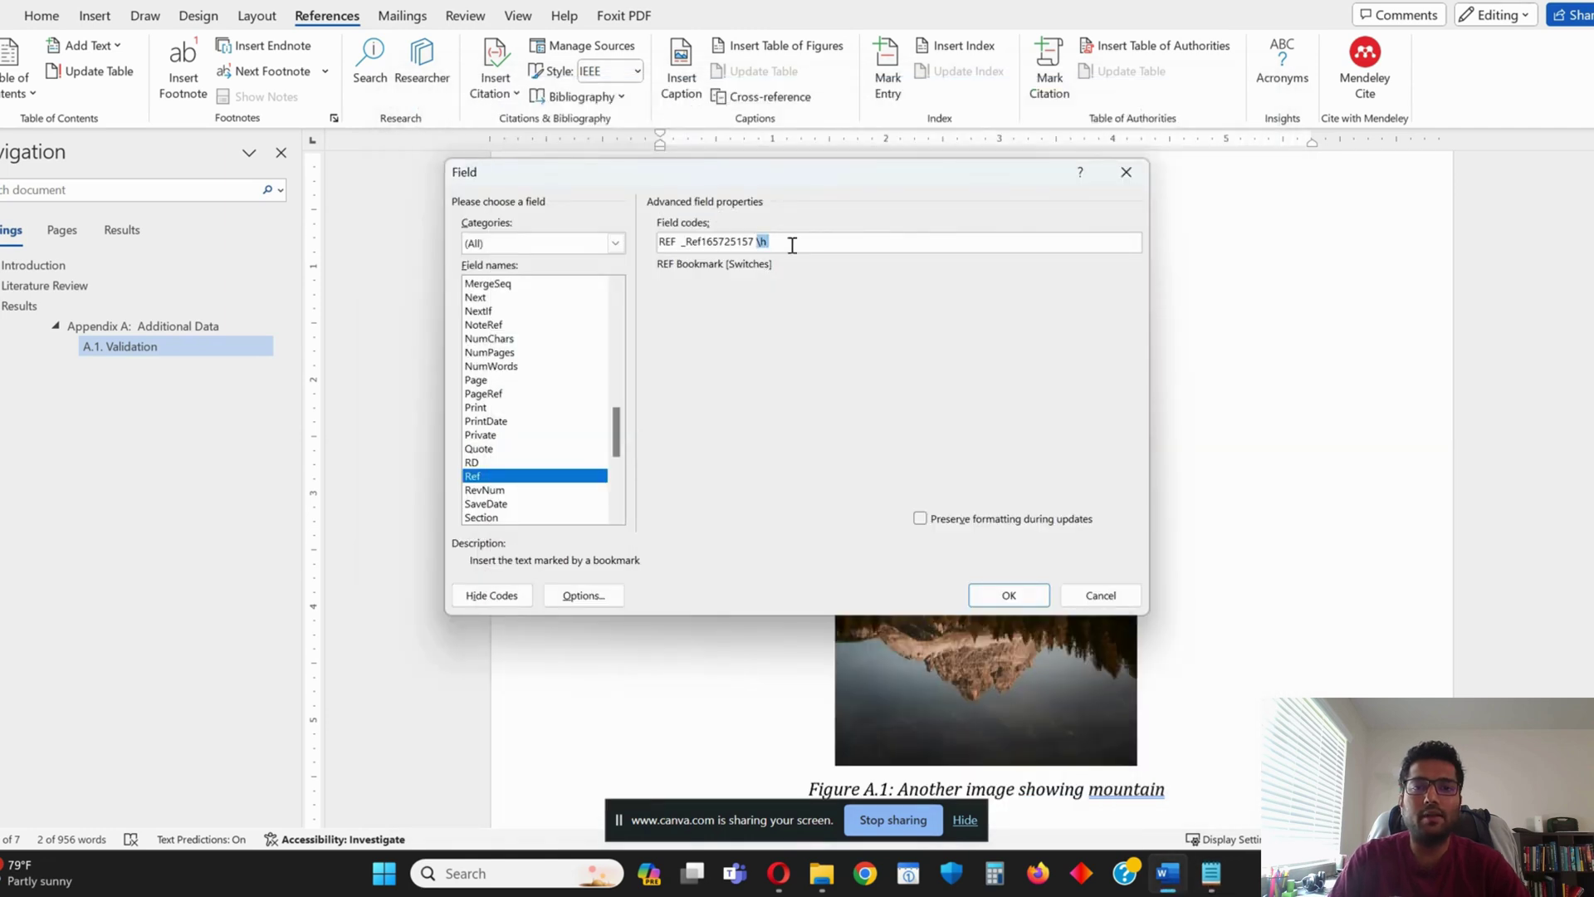
{"action": "key", "text": "ctrl+v"}
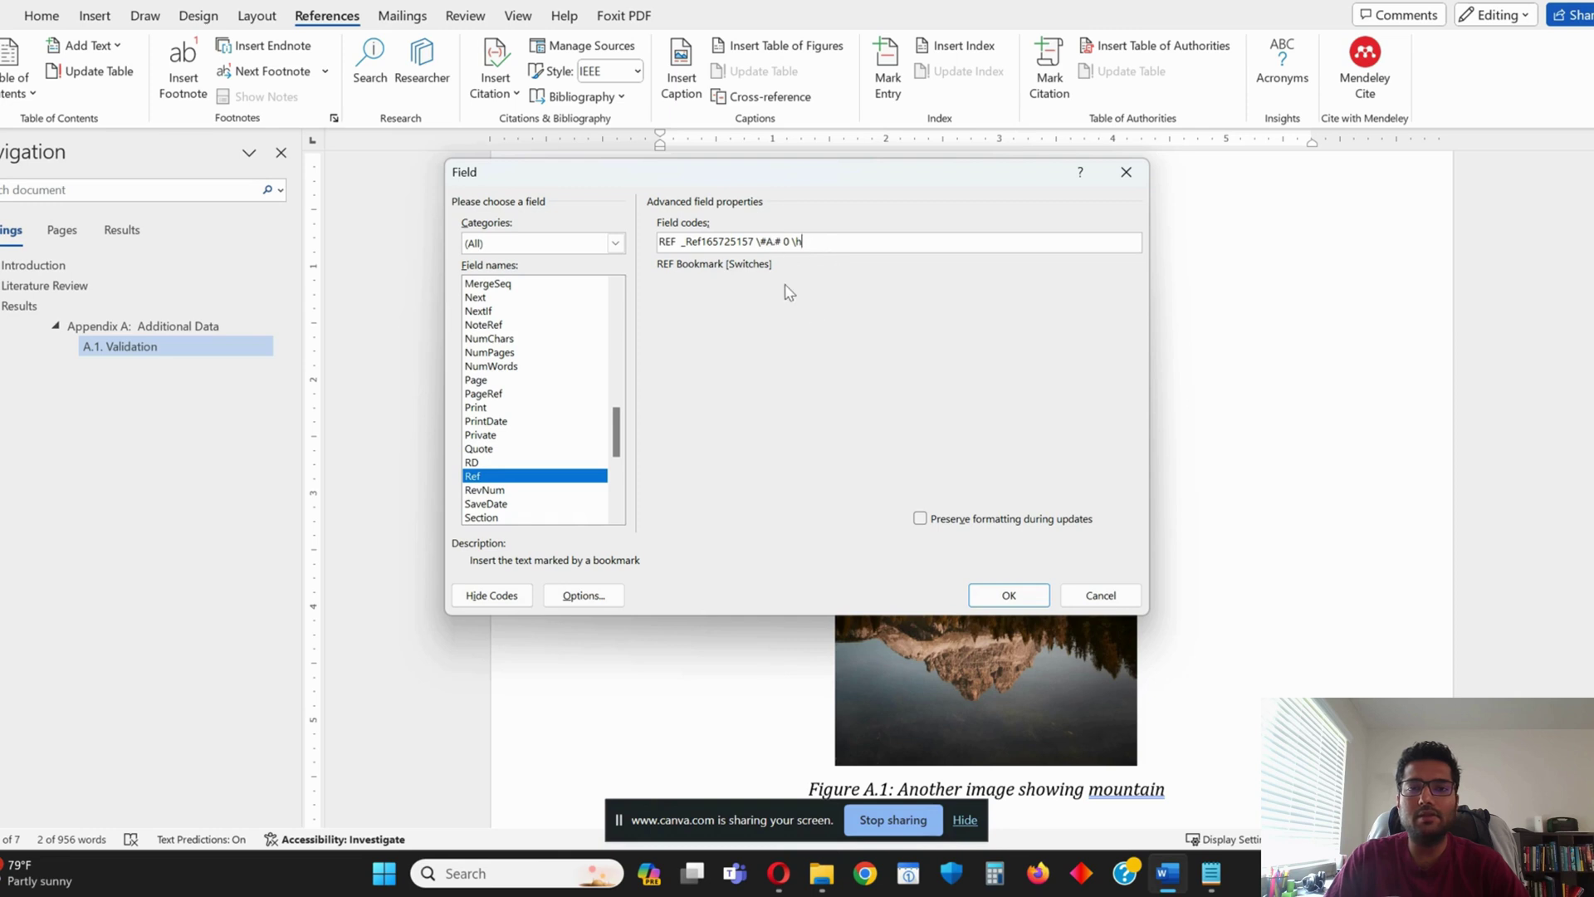
{"action": "left_click", "coordinate": [1009, 595]}
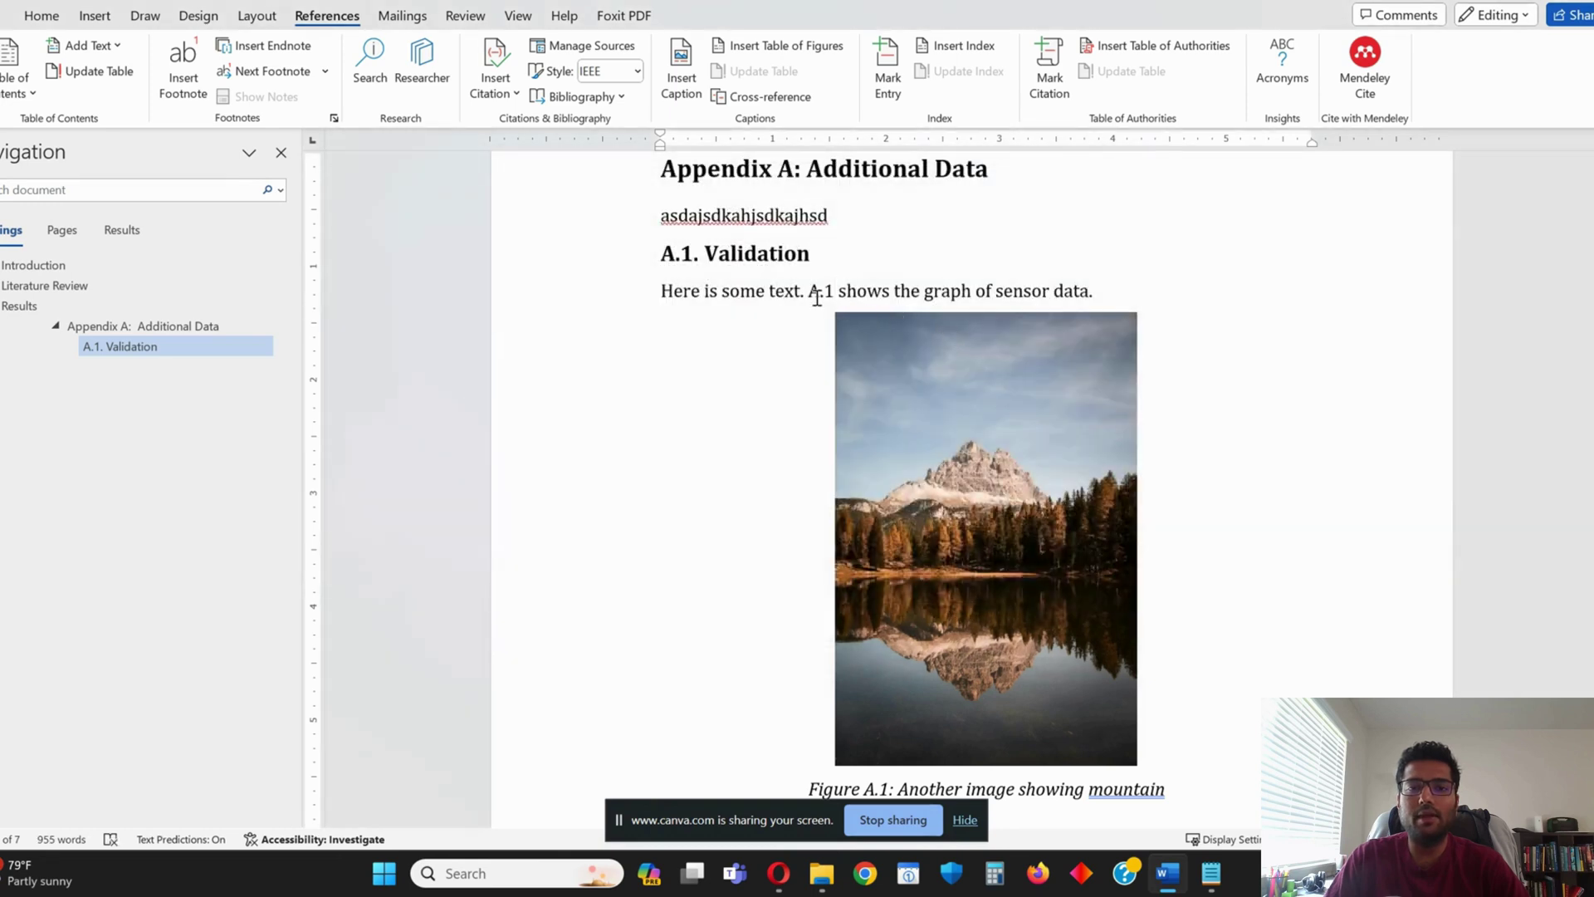
Insert "Fig." and a space before the A.1 reference in the A.1. Validation sentence
{"action": "left_click", "coordinate": [817, 298]}
{"action": "key", "text": "Left"}
{"action": "key", "text": "Left"}
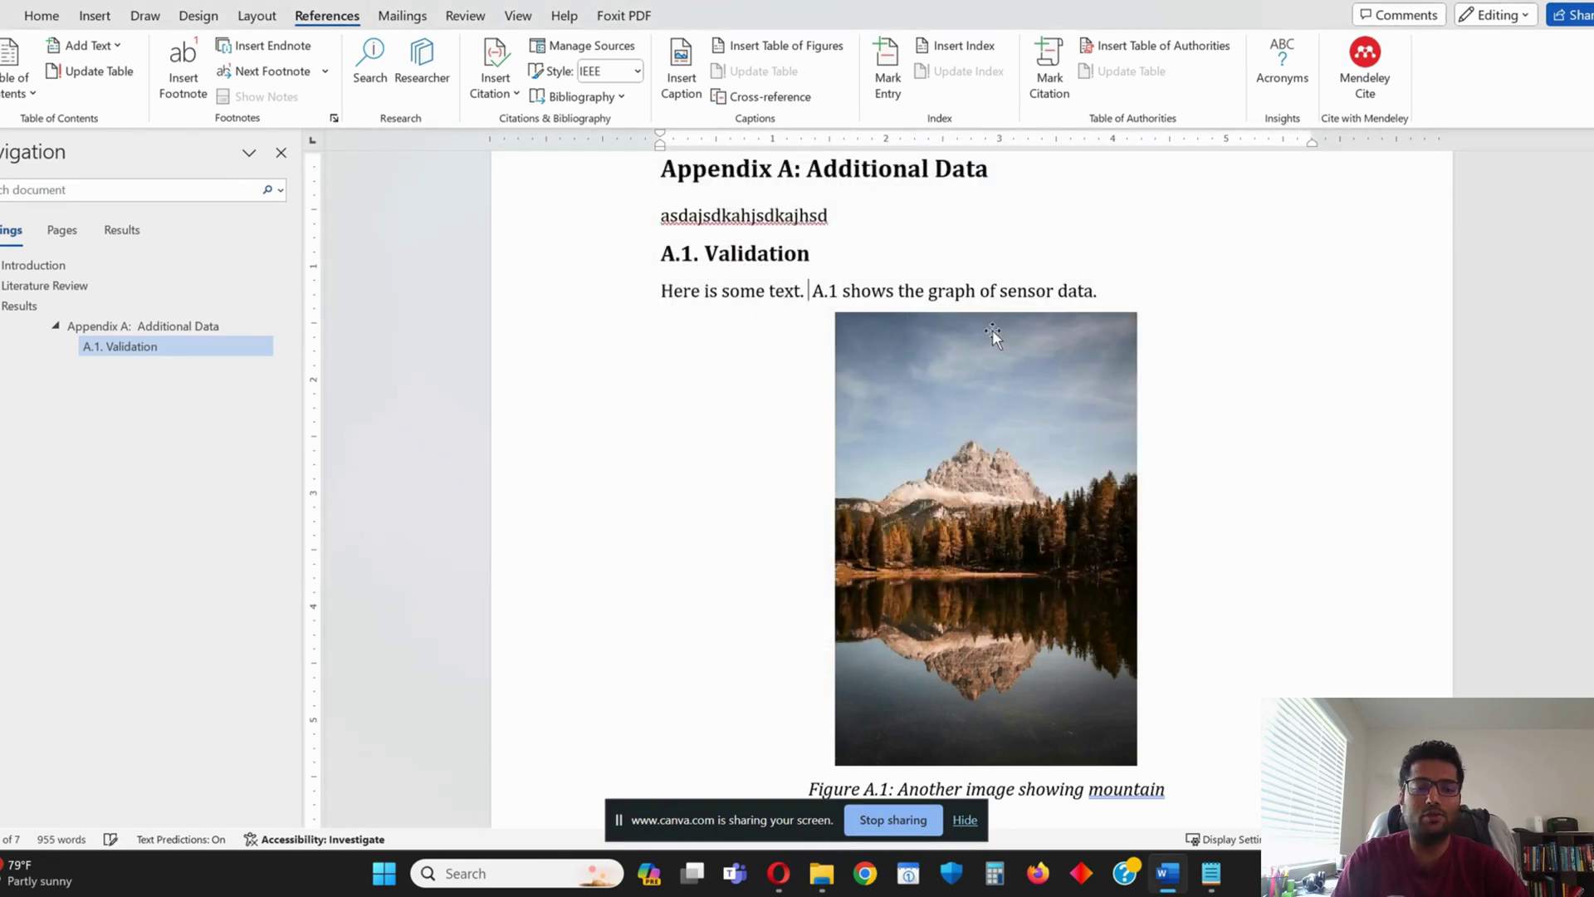
{"action": "type", "text": "Fig."}
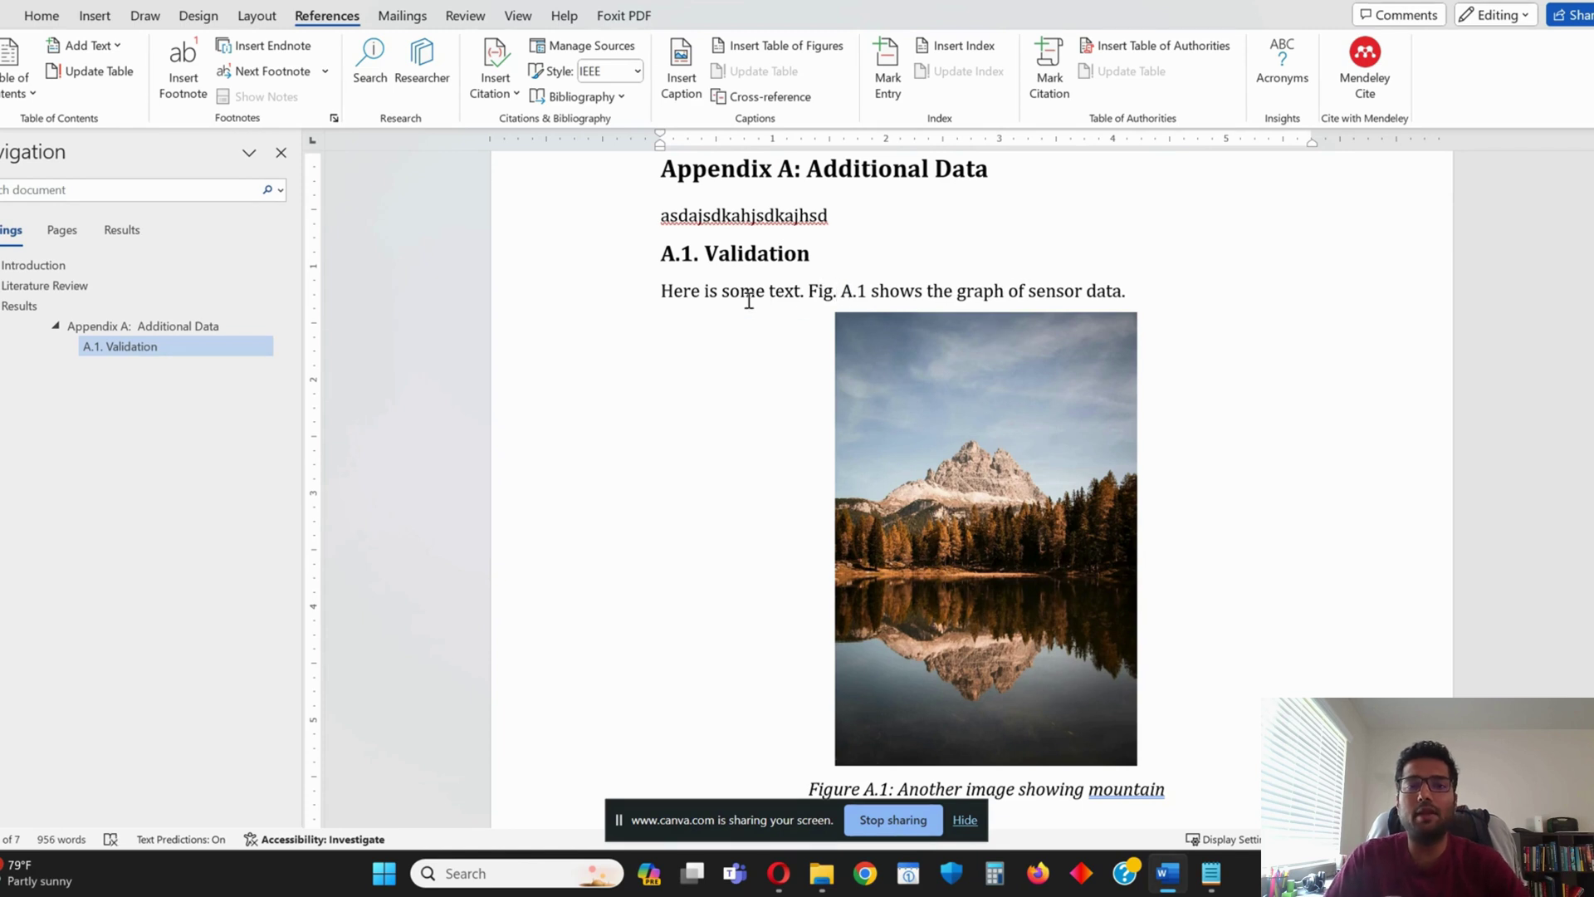
Update the cross-reference field within the selected part of the A.1. Validation sentence
{"action": "left_click_drag", "start_coordinate": [749, 300], "coordinate": [1004, 294]}
{"action": "right_click", "coordinate": [859, 297]}
{"action": "left_click", "coordinate": [946, 465]}
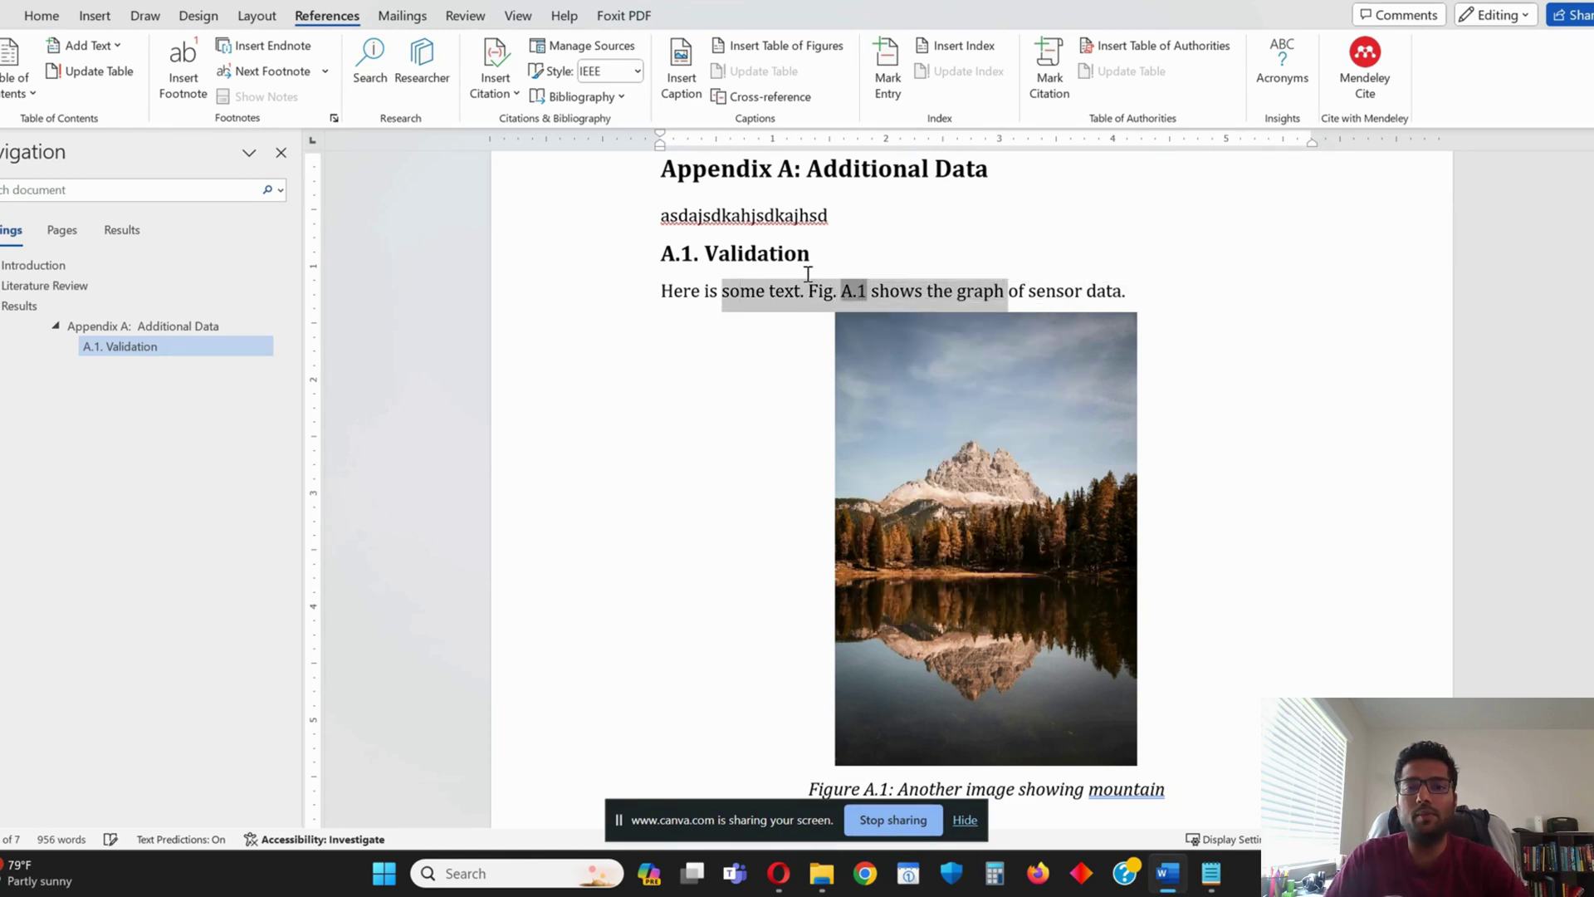
{"action": "left_click_drag", "start_coordinate": [709, 294], "coordinate": [999, 296]}
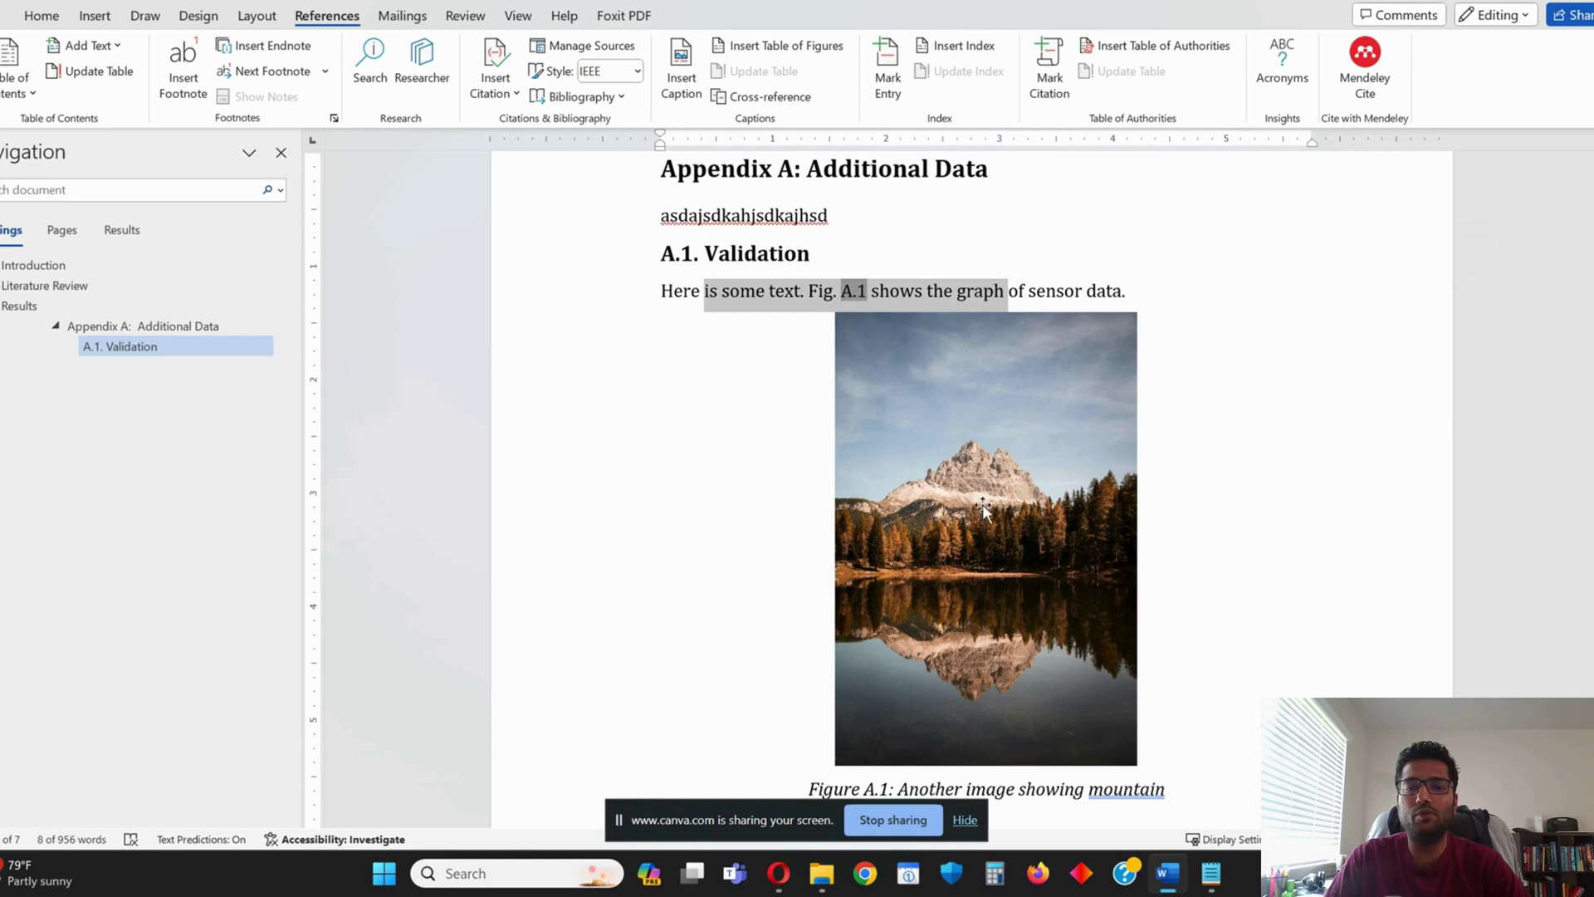
{"action": "scroll", "coordinate": [983, 505], "scroll_direction": "down", "scroll_amount": 1}
{"action": "scroll", "coordinate": [983, 504], "scroll_direction": "up", "scroll_amount": 1}
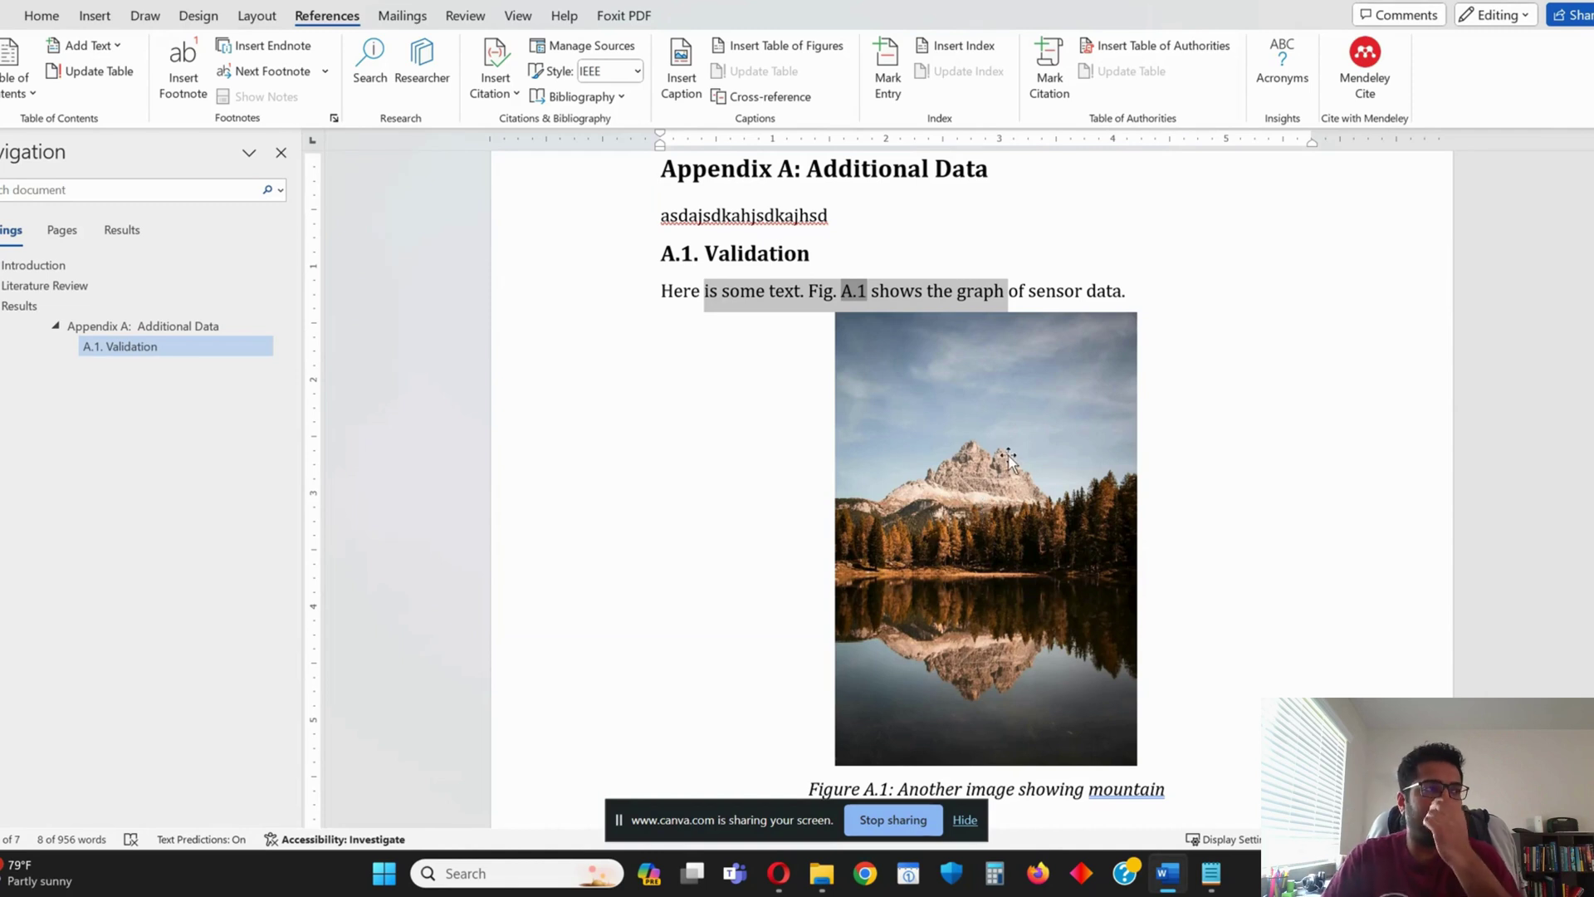
{"action": "left_click", "coordinate": [795, 306]}
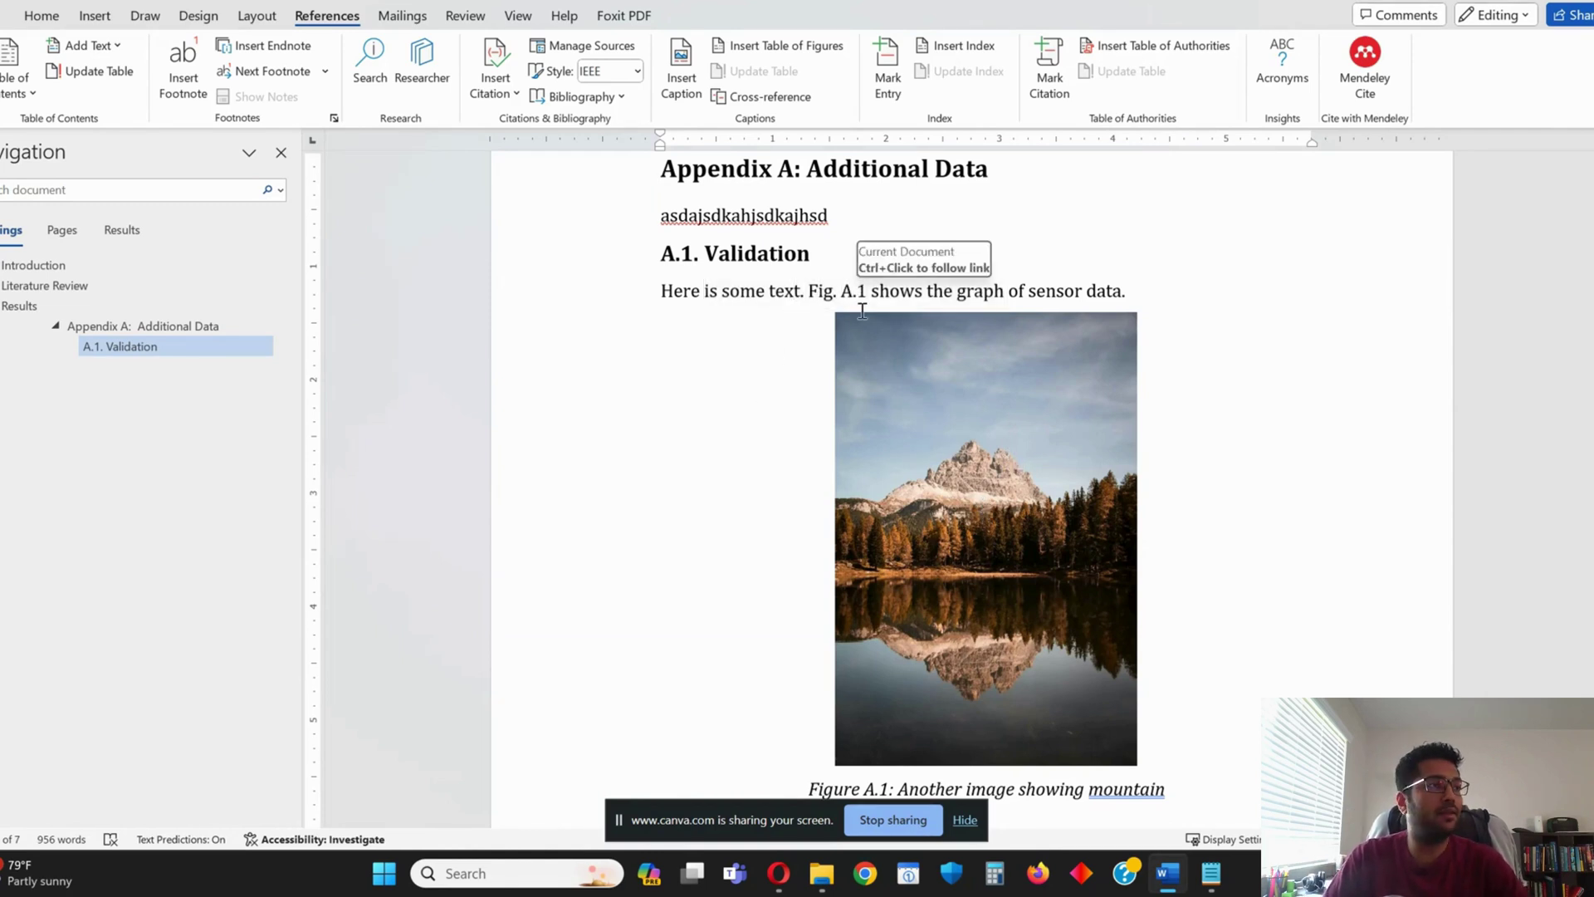
{"action": "scroll", "coordinate": [863, 310], "scroll_direction": "down", "scroll_amount": 1}
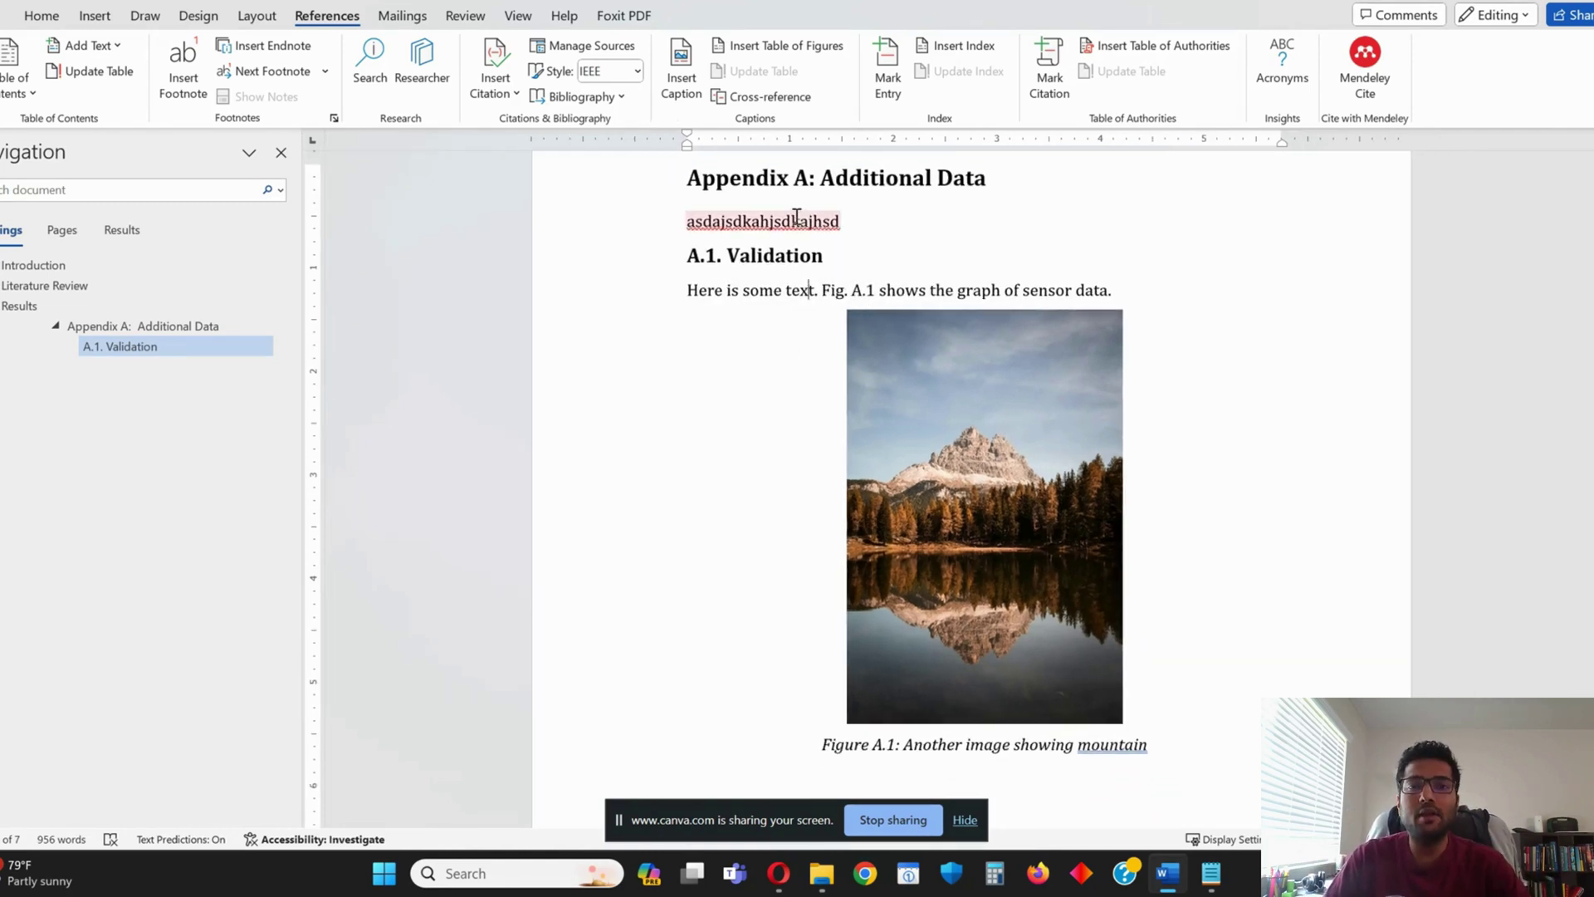
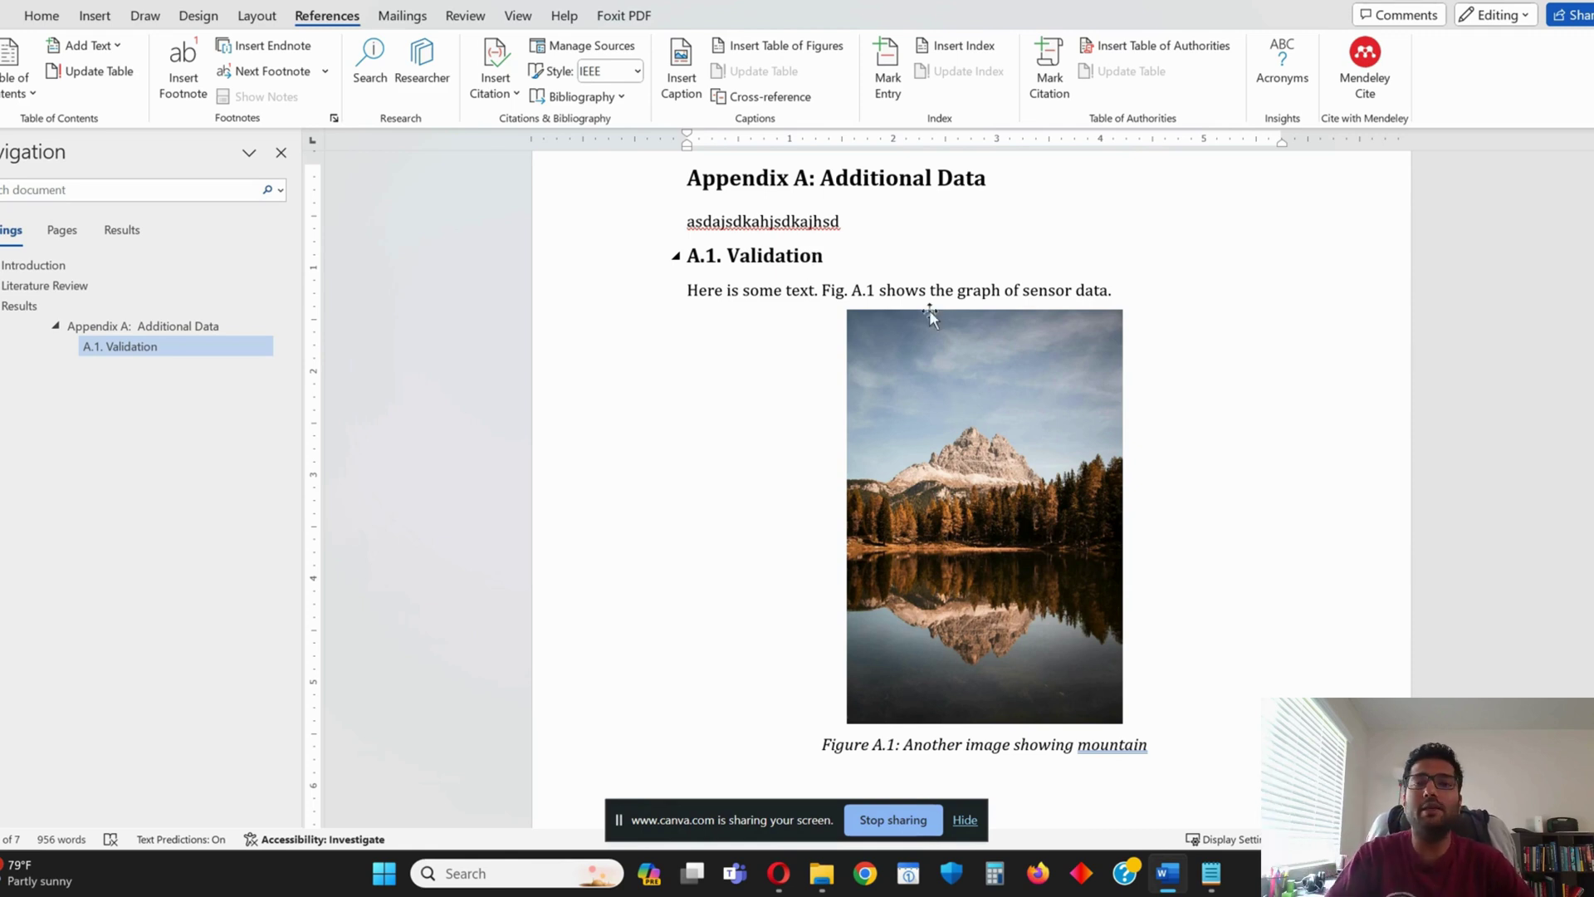
Insert a page break below the mountain image's caption at the end of Appendix A
{"action": "scroll", "coordinate": [932, 310], "scroll_direction": "down", "scroll_amount": 3}
{"action": "left_click", "coordinate": [824, 634]}
{"action": "key", "text": "ctrl+Return"}
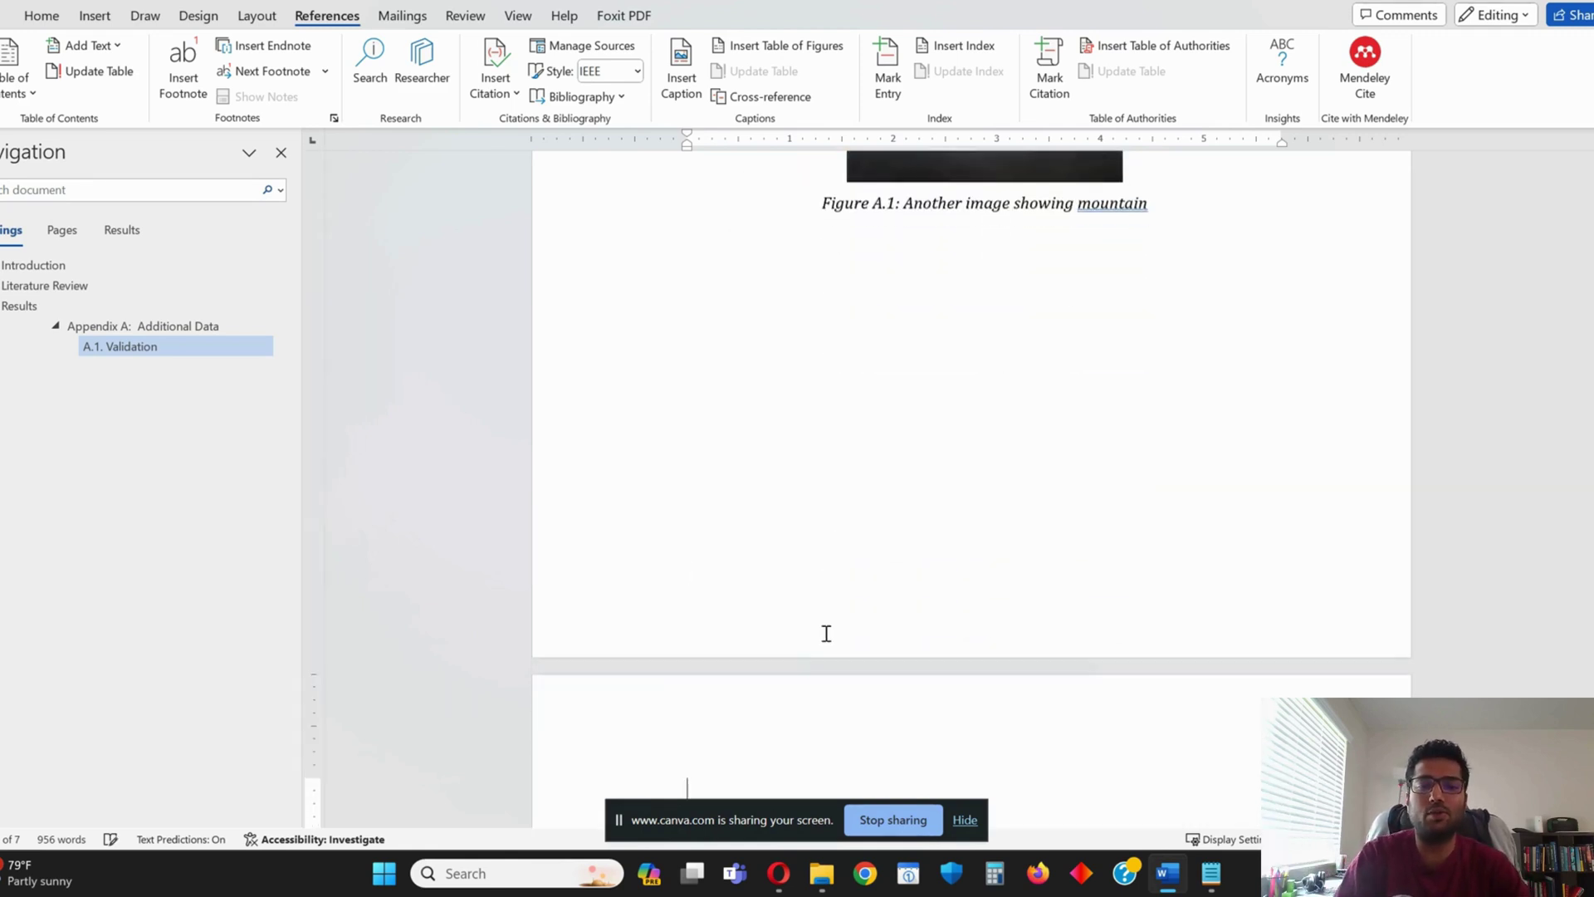
Write "Additional Additional Section of Appendix" on the new page and apply the Appendix heading style to it
{"action": "type", "text": "Addi"}
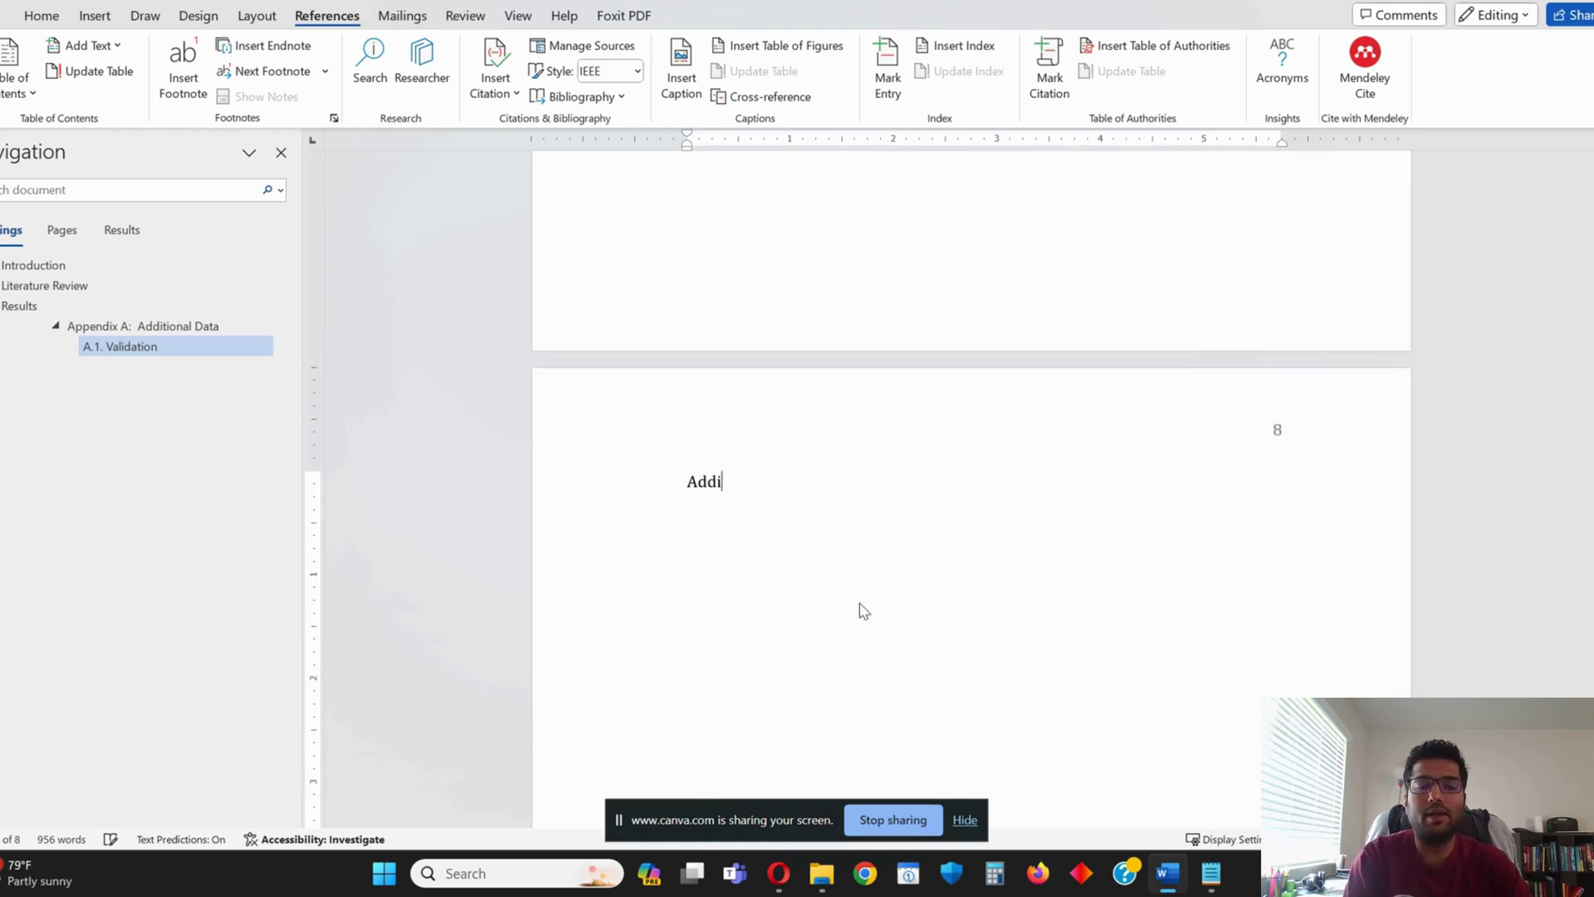
{"action": "type", "text": "tional Additi"}
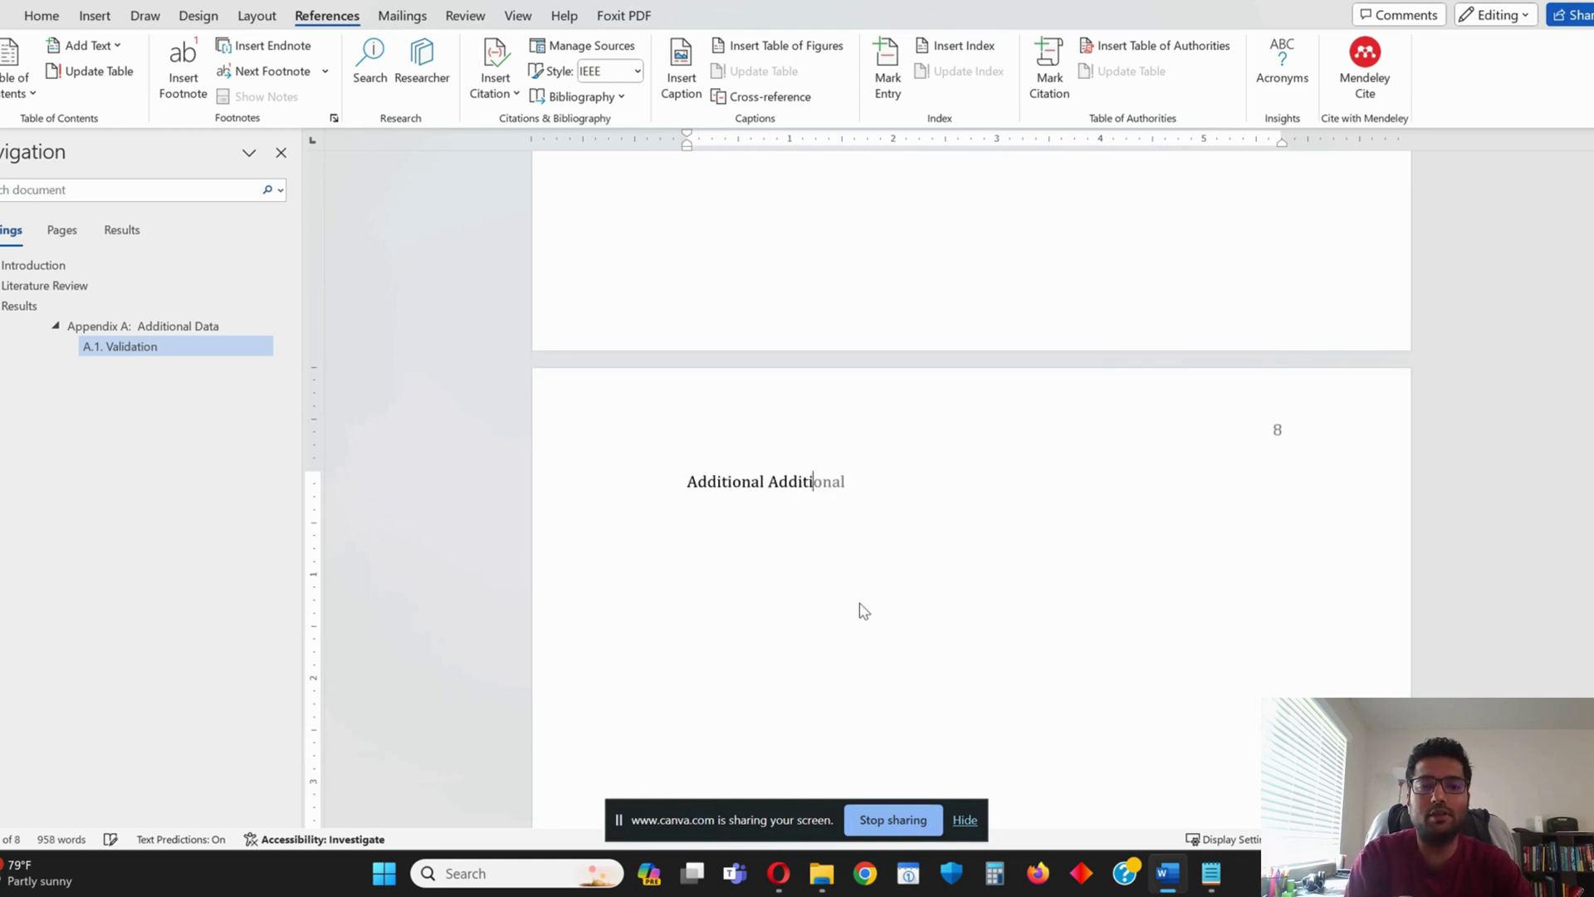
{"action": "type", "text": "onal Section of"}
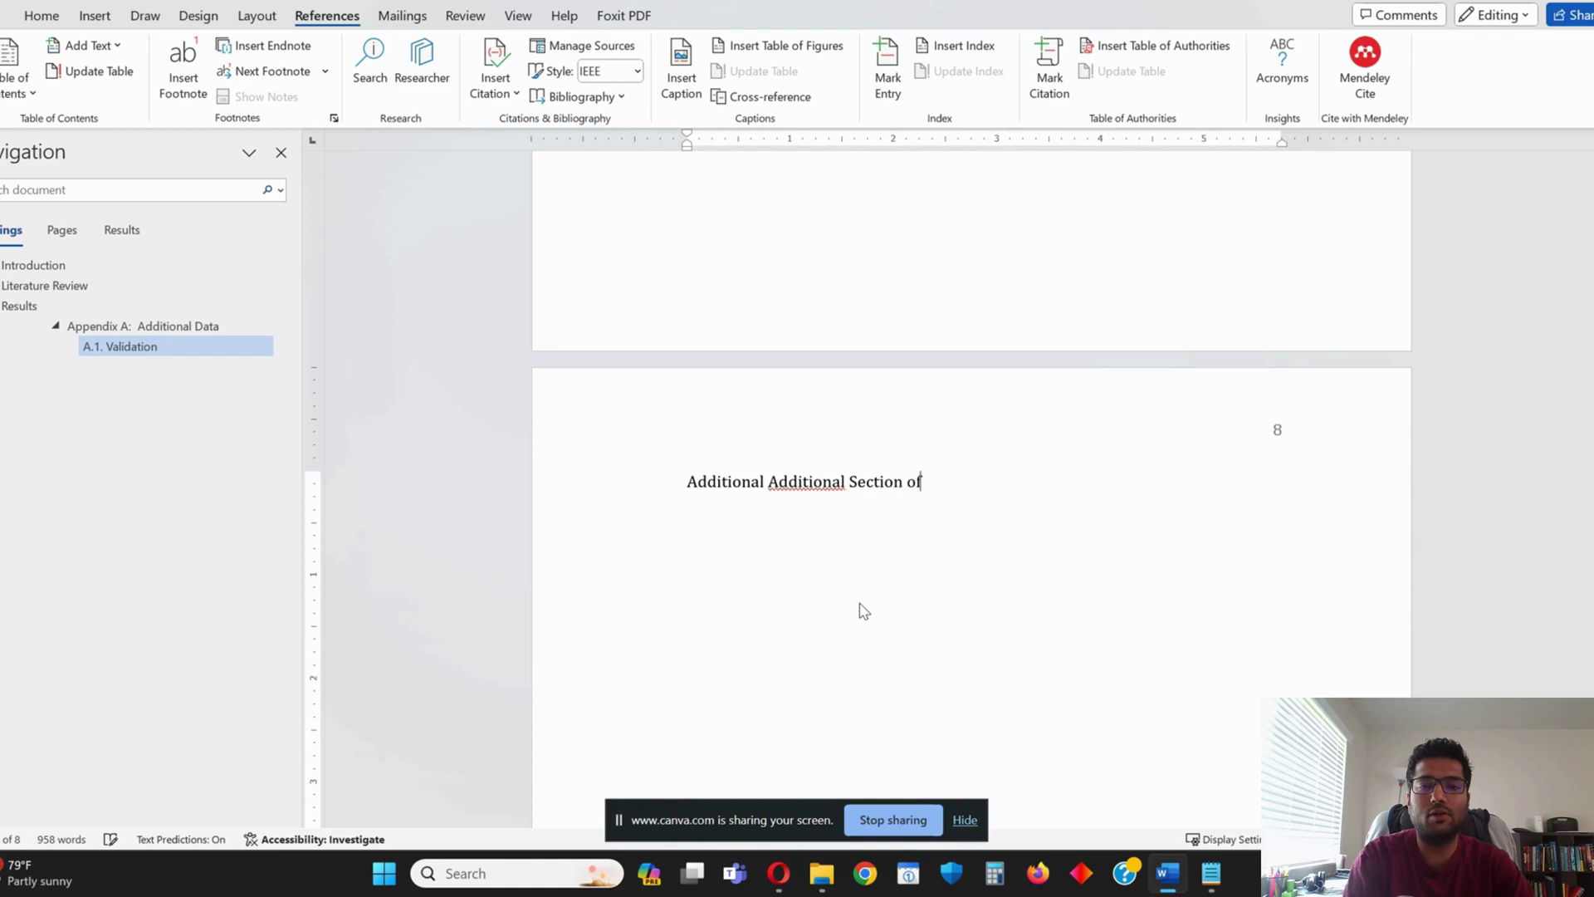
{"action": "type", "text": " Appendix"}
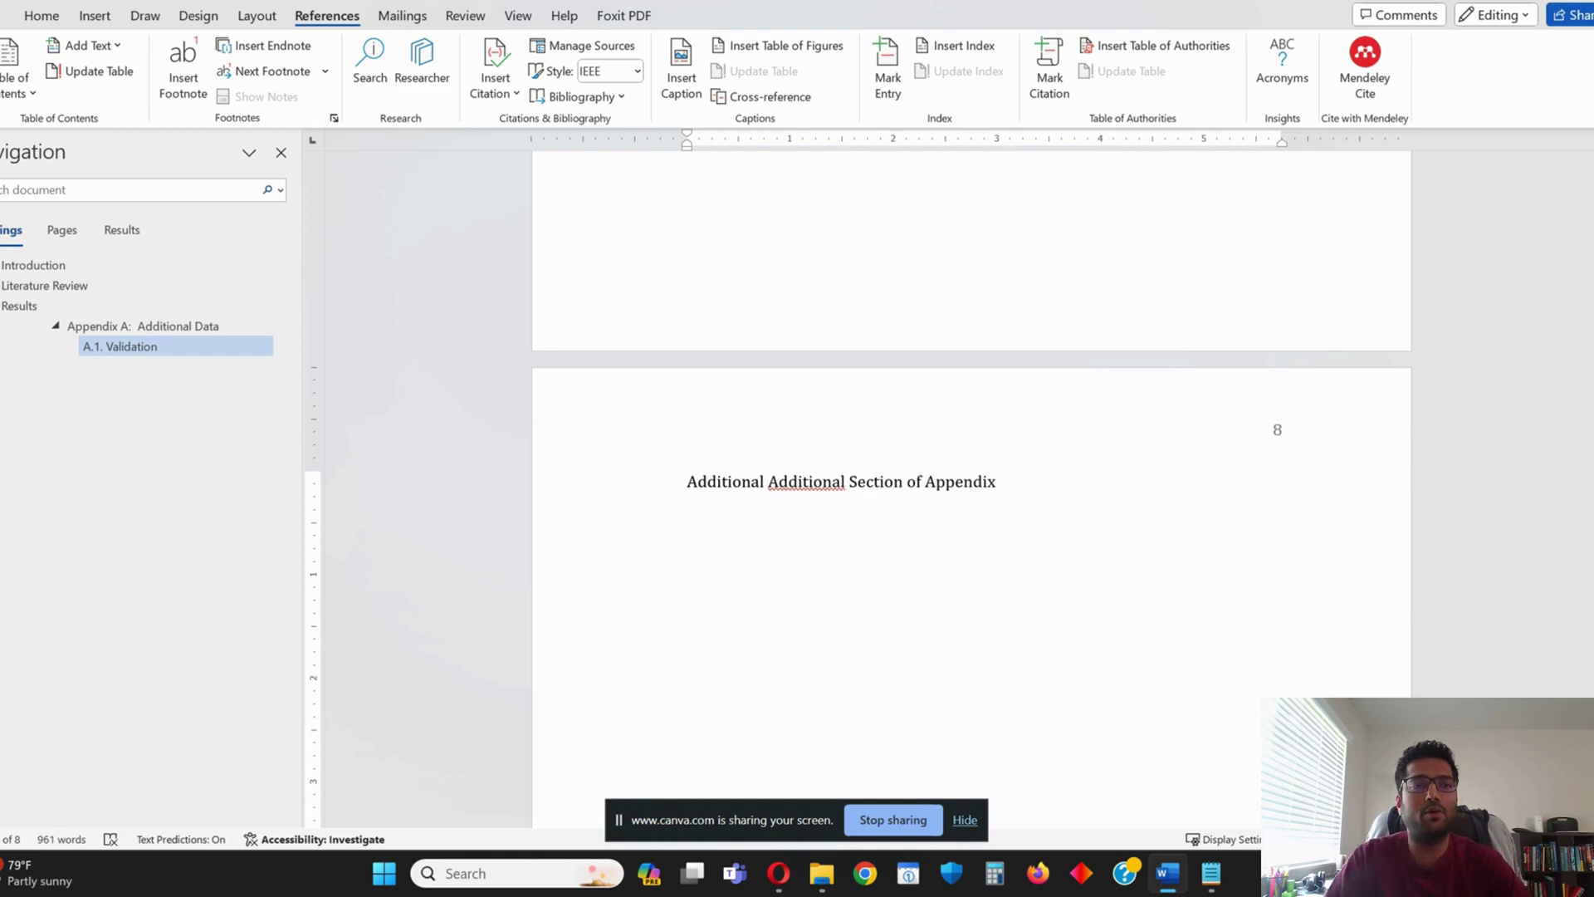
{"action": "left_click", "coordinate": [37, 22]}
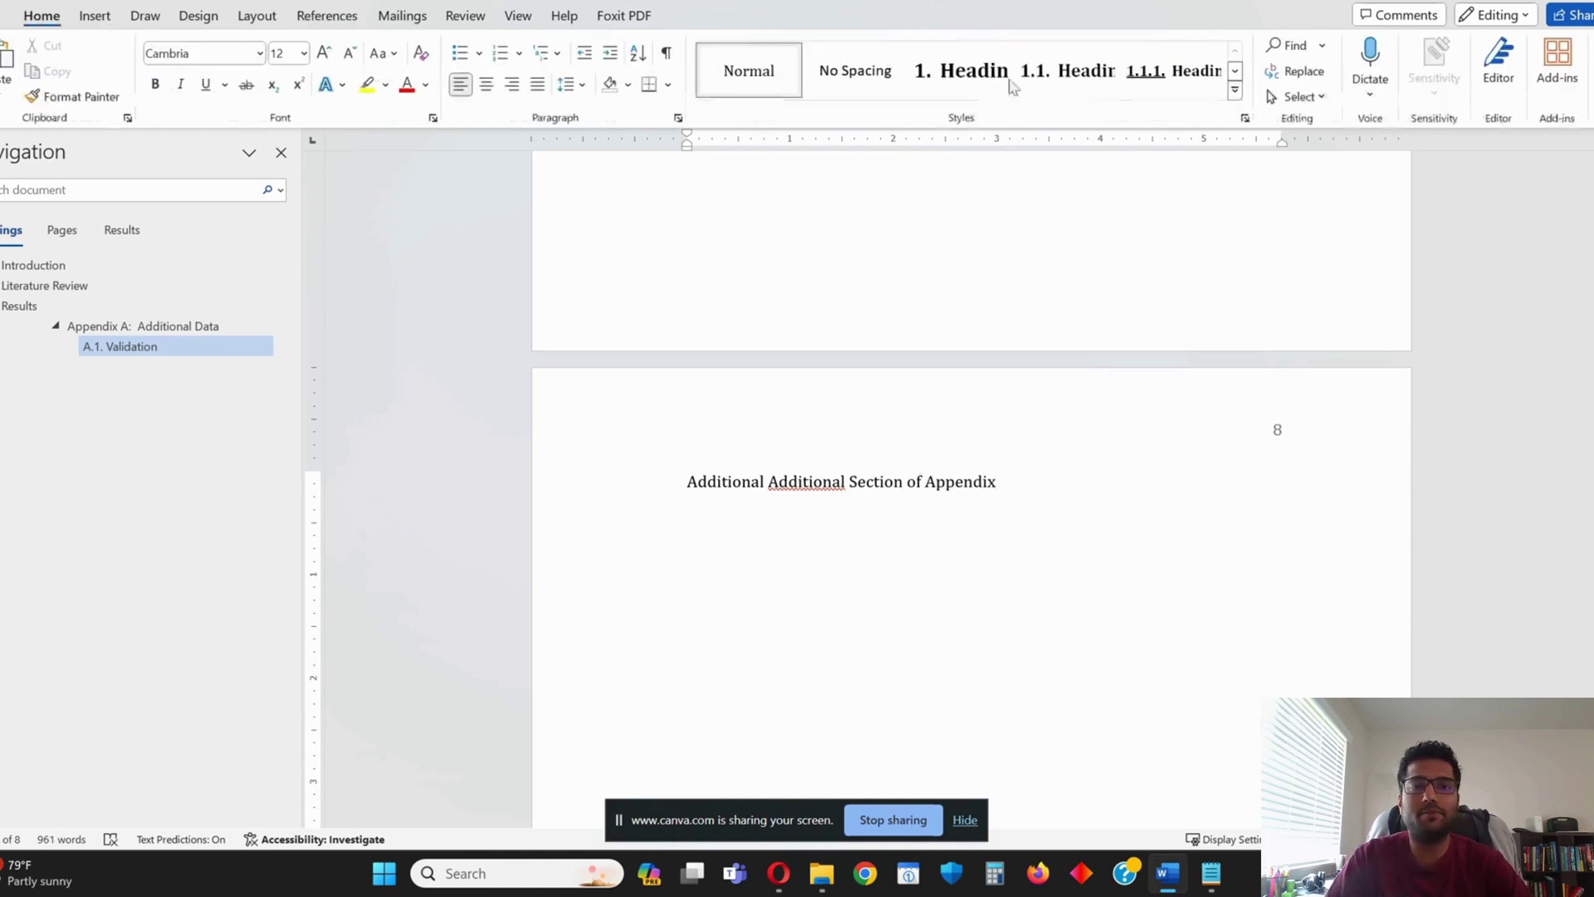
{"action": "left_click", "coordinate": [1243, 108]}
{"action": "left_click", "coordinate": [978, 140]}
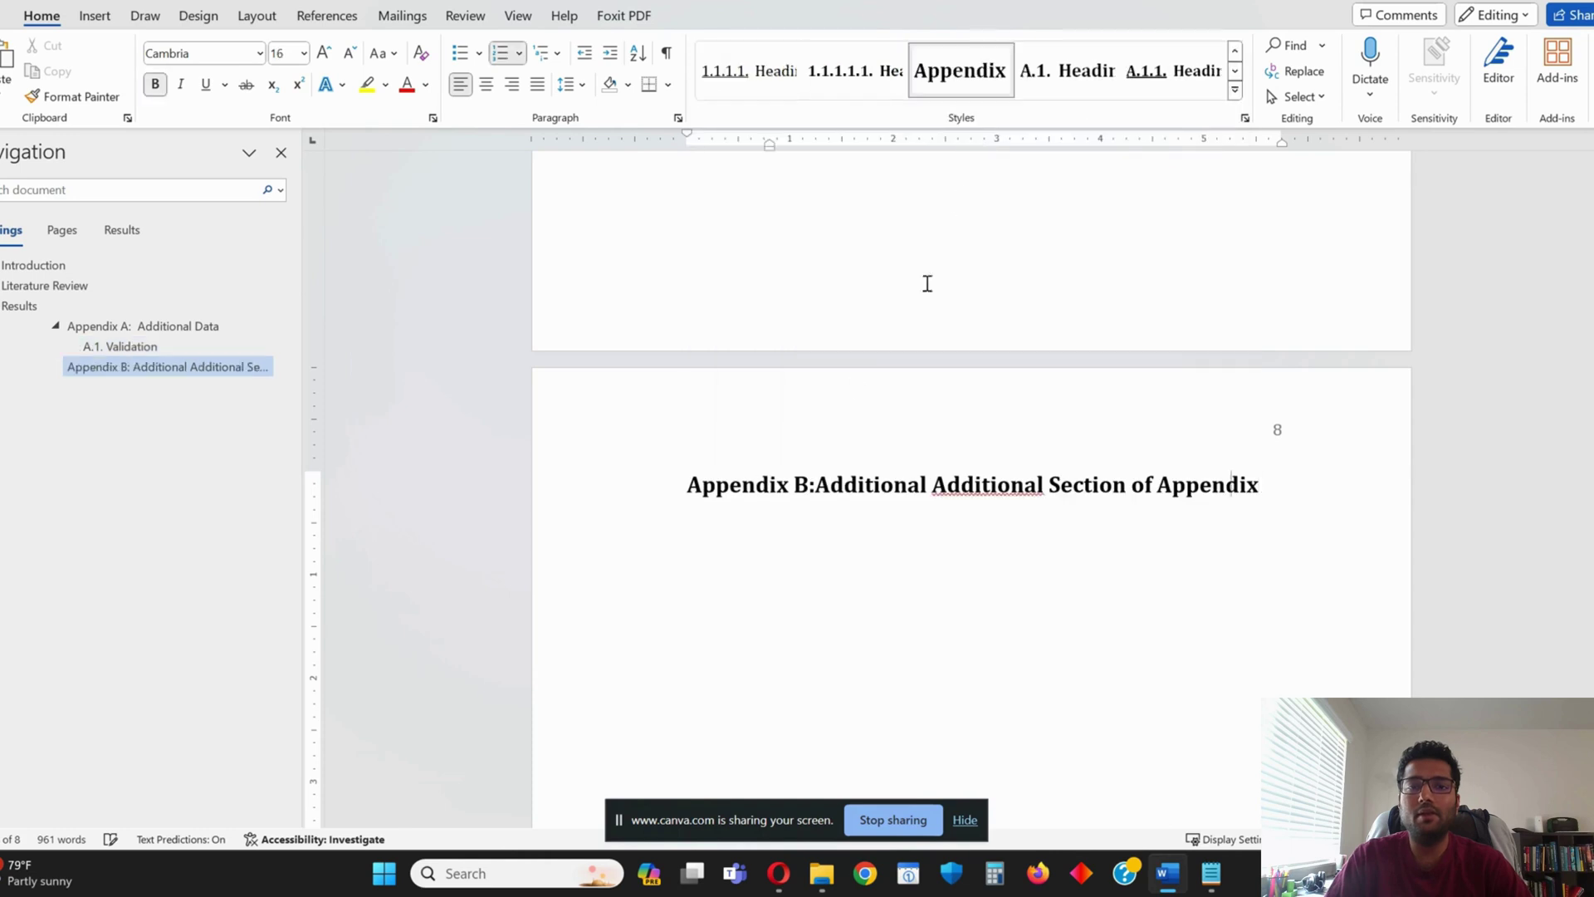
Add a space before the Appendix B title text and enter the body line "asdasd" below the heading
{"action": "left_click", "coordinate": [810, 484]}
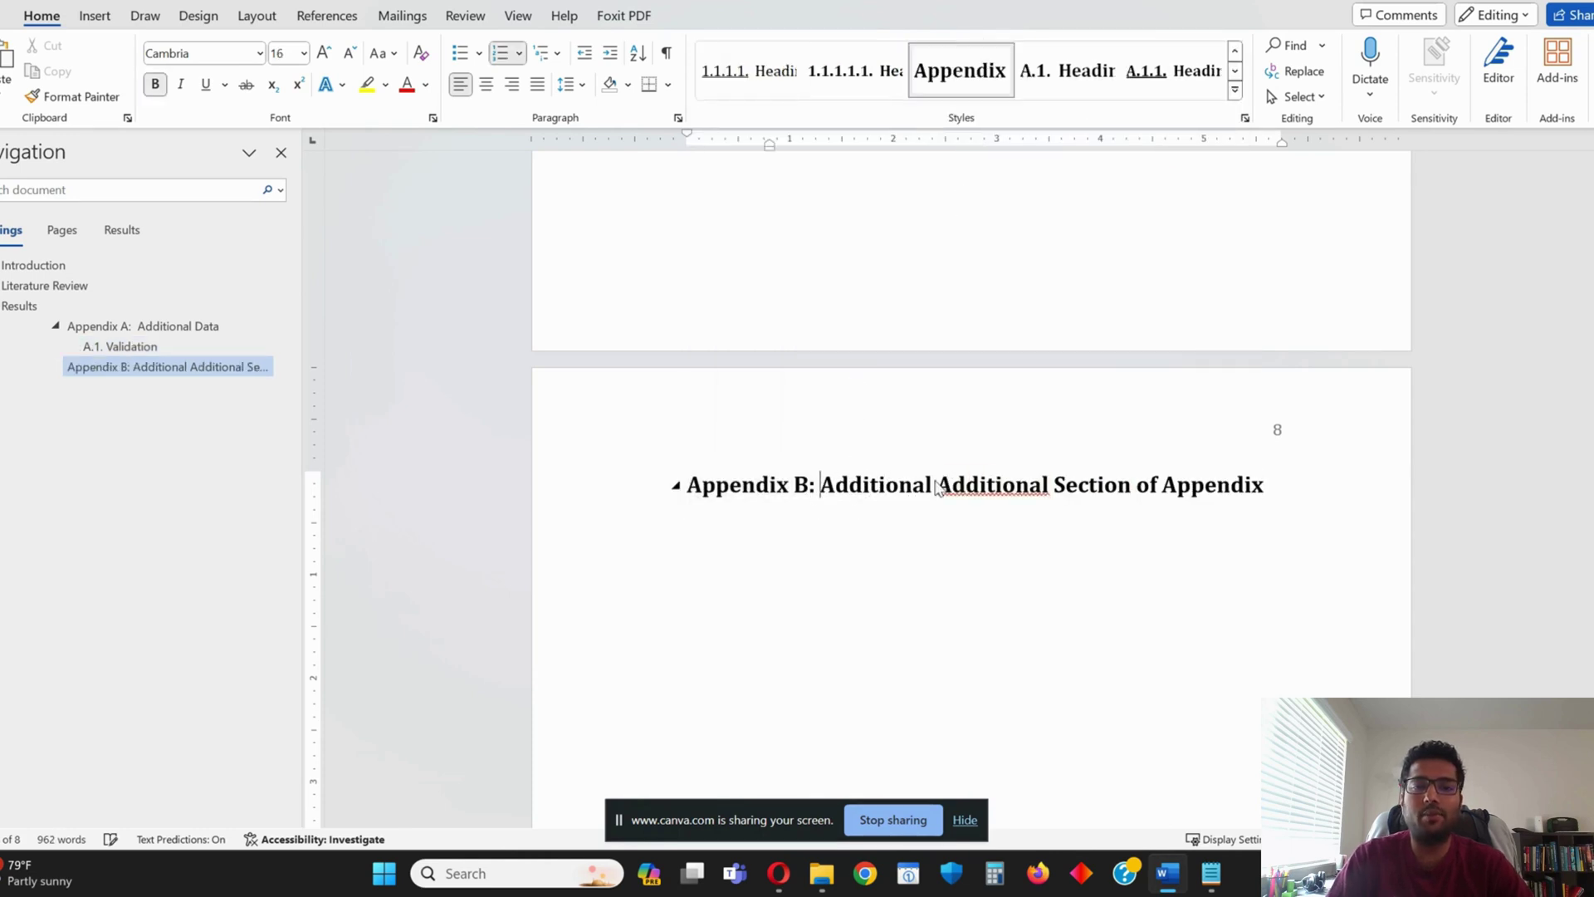
{"action": "left_click", "coordinate": [800, 488]}
{"action": "left_click", "coordinate": [927, 484]}
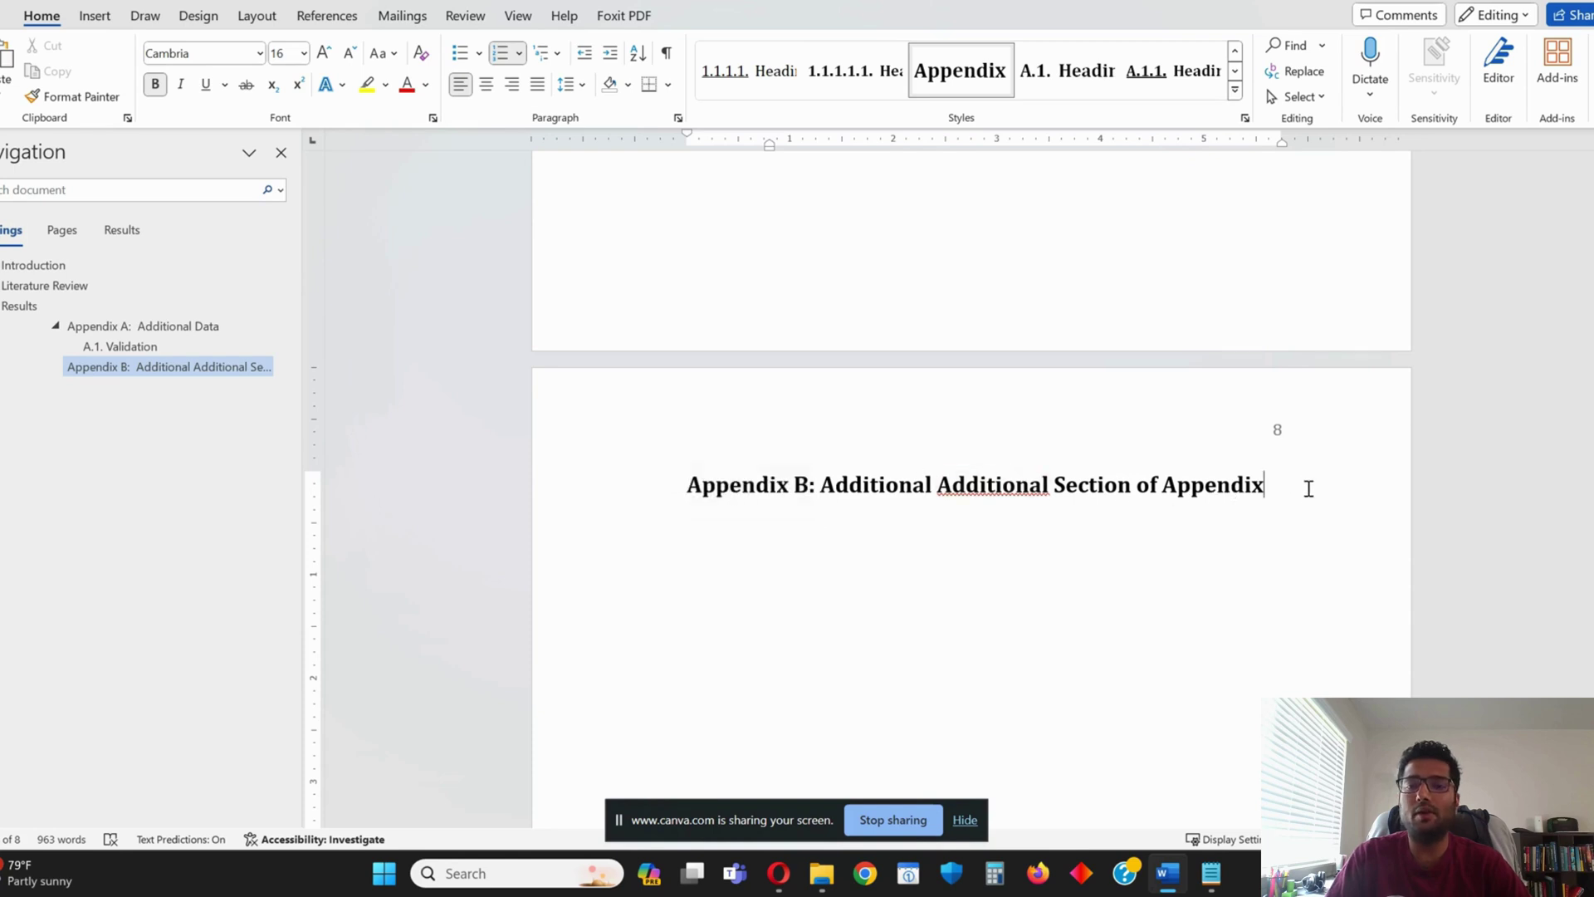
{"action": "key", "text": "Return"}
{"action": "type", "text": "asdasd"}
{"action": "key", "text": "Return"}
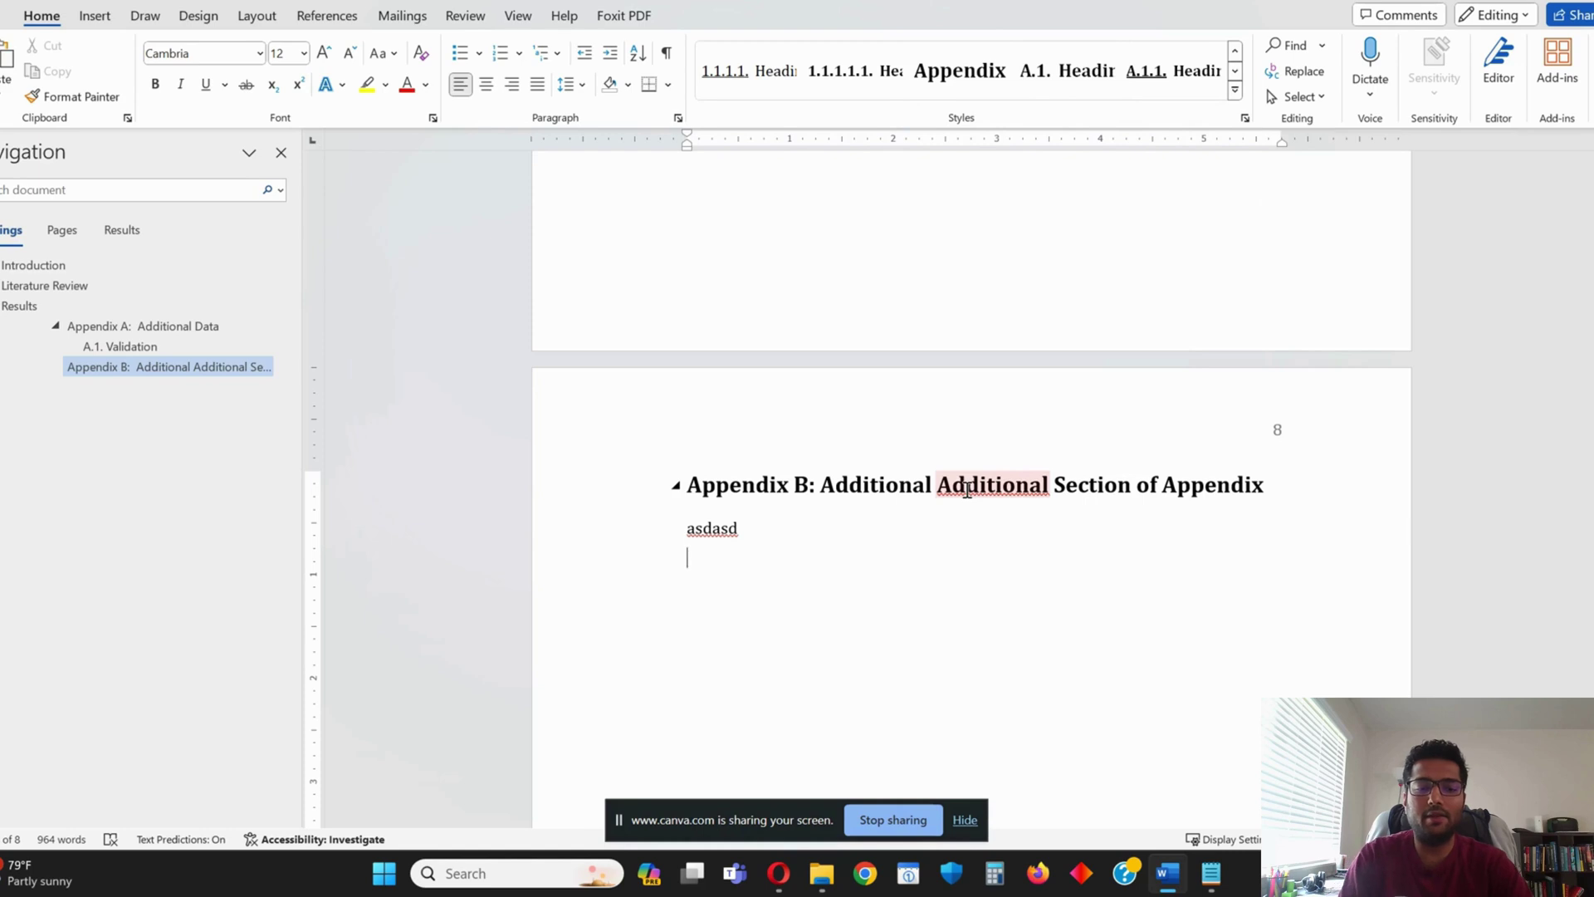
Add "Additional Validation" under the body line and format it with the second-level appendix heading style (A.1.)
{"action": "type", "text": "Additi"}
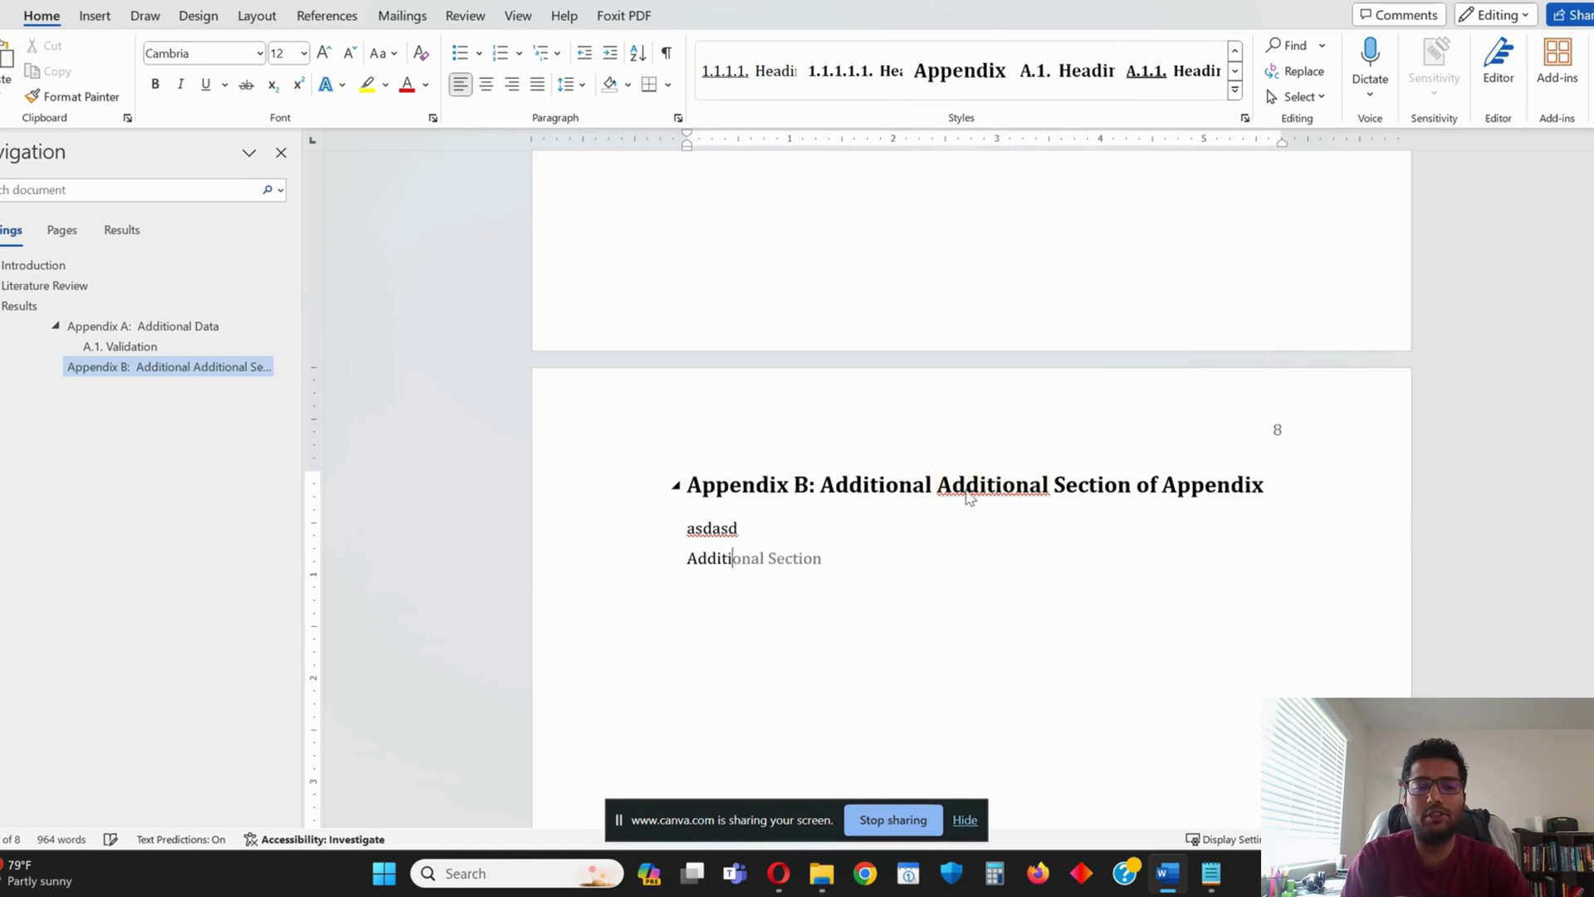
{"action": "type", "text": "onal Validation"}
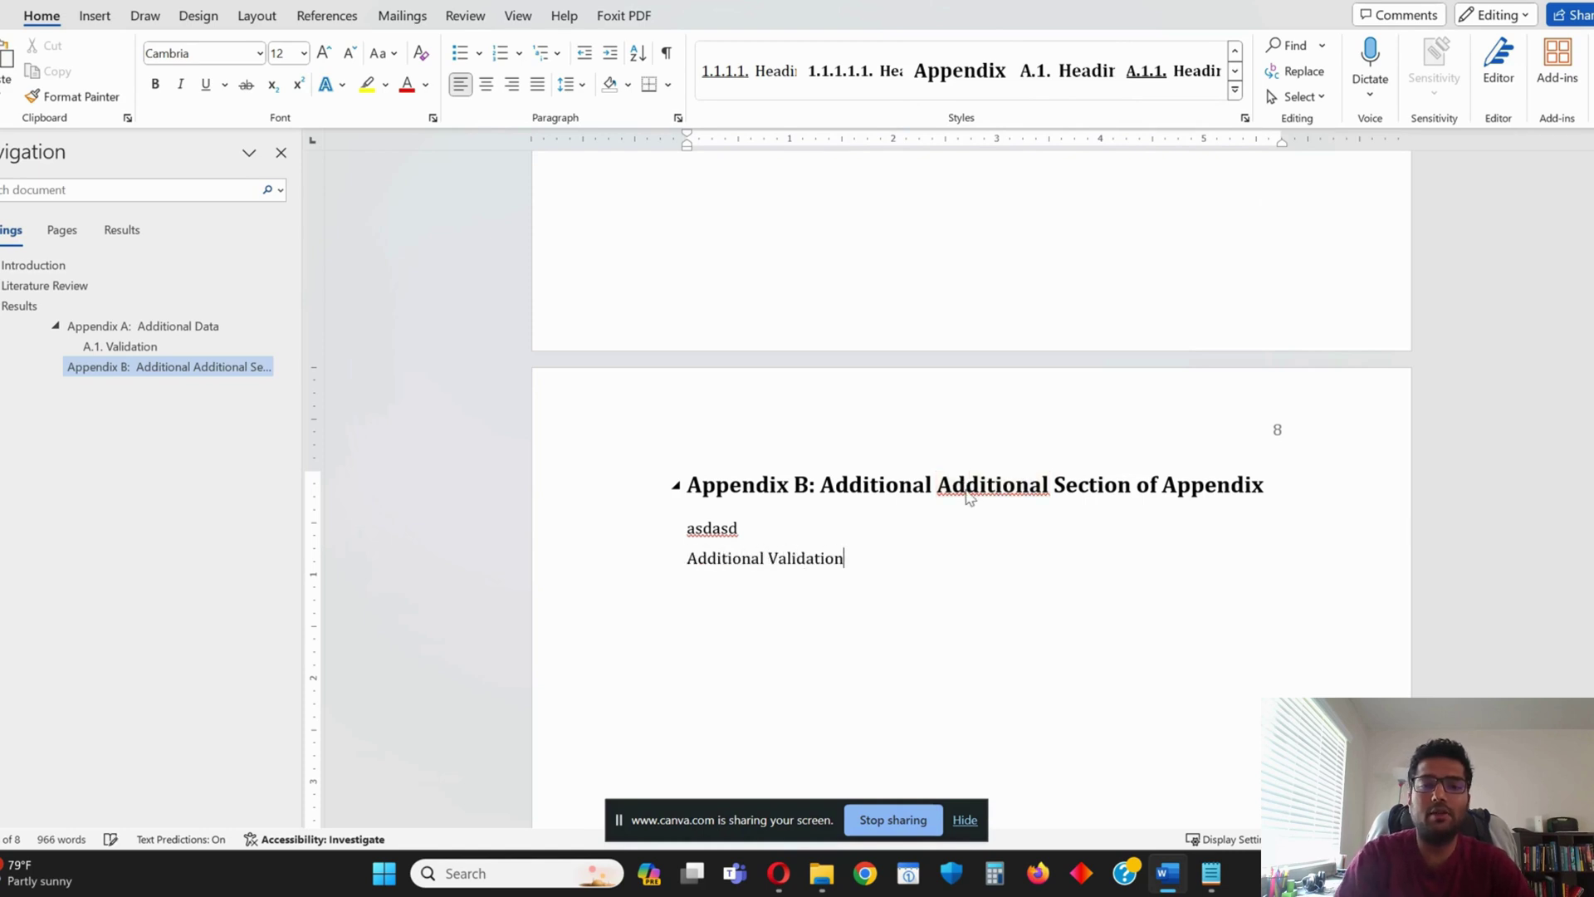
{"action": "left_click", "coordinate": [1069, 71]}
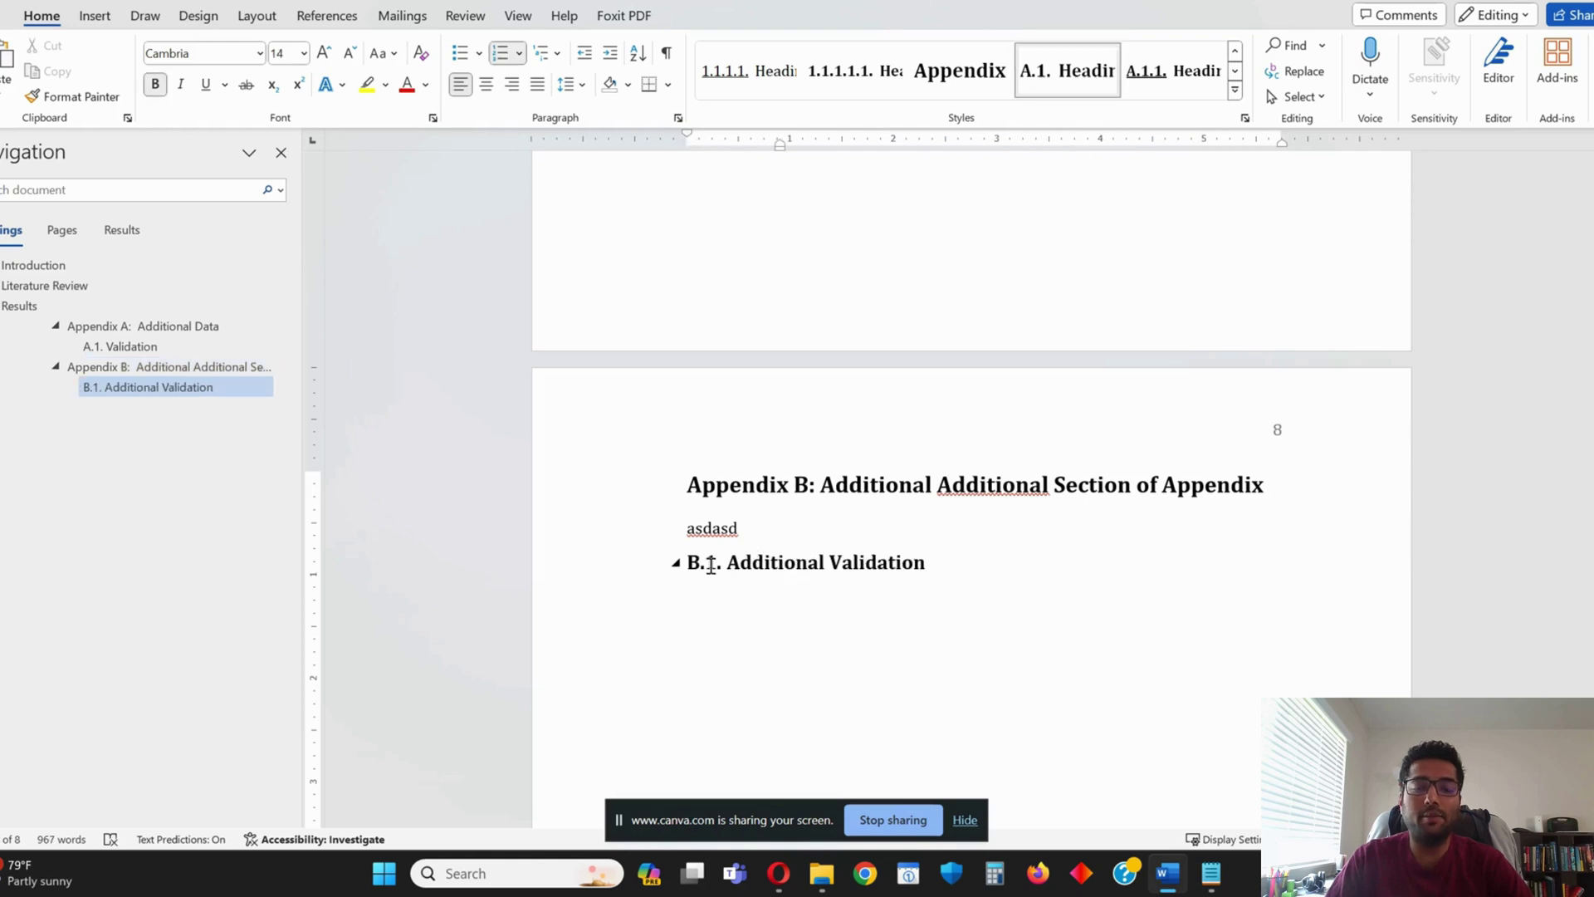
Copy "Here is some text." from the A.1. Validation section into a new paragraph below the B.1. Additional Validation heading
{"action": "scroll", "coordinate": [1044, 505], "scroll_direction": "up", "scroll_amount": 10}
{"action": "left_click", "coordinate": [1010, 528]}
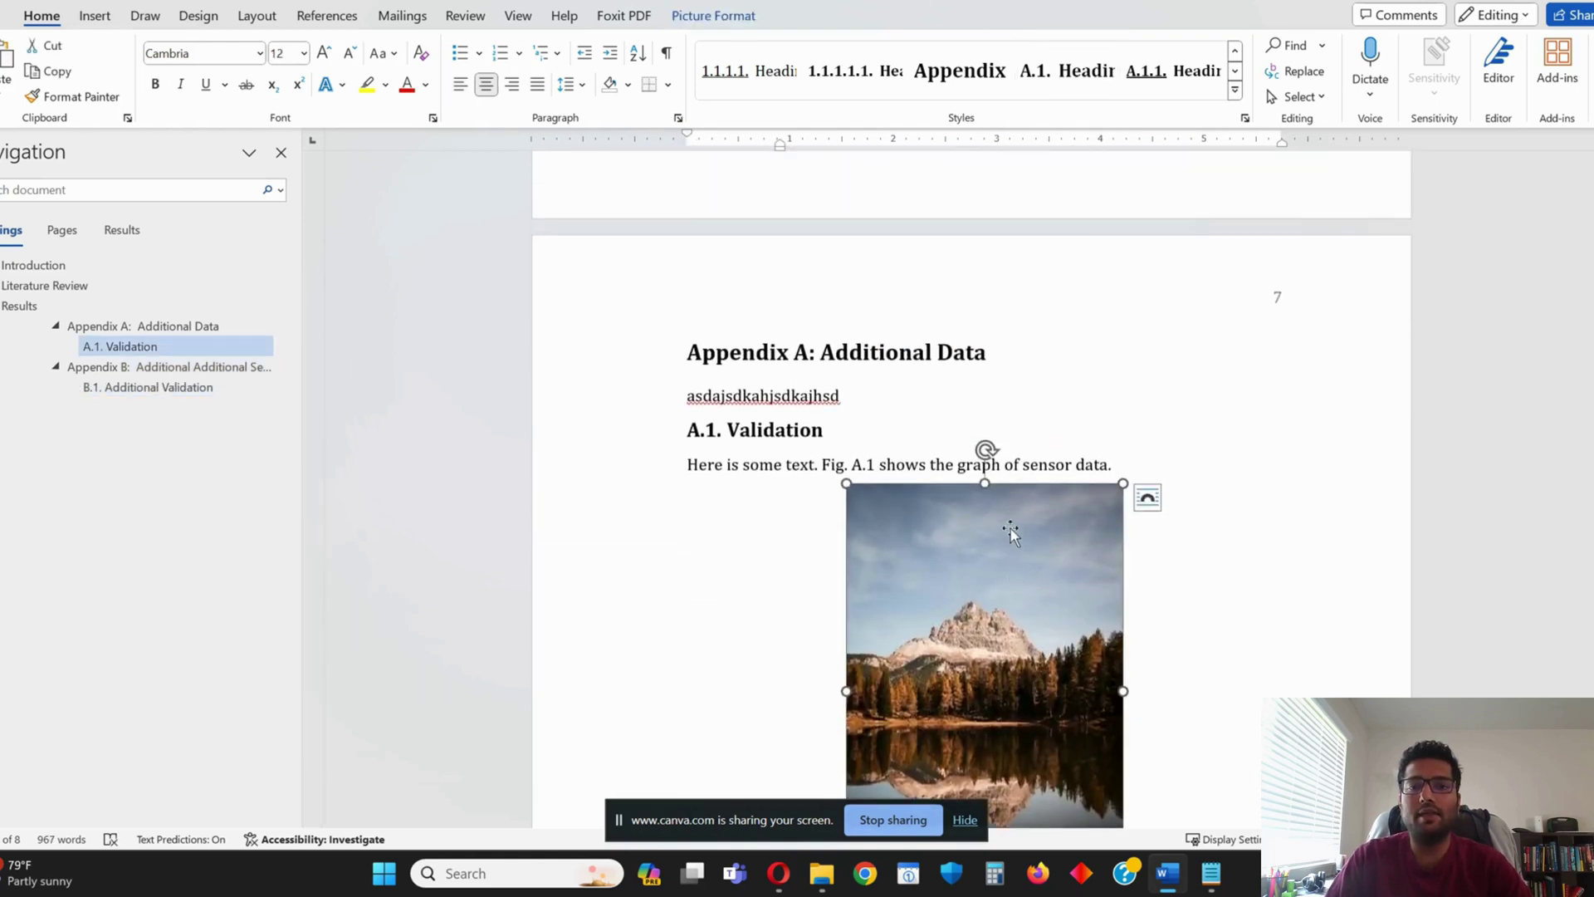
{"action": "scroll", "coordinate": [1116, 561], "scroll_direction": "down", "scroll_amount": 1}
{"action": "left_click_drag", "start_coordinate": [714, 466], "coordinate": [1078, 462]}
{"action": "left_click", "coordinate": [1081, 459]}
{"action": "left_click_drag", "start_coordinate": [714, 465], "coordinate": [854, 459]}
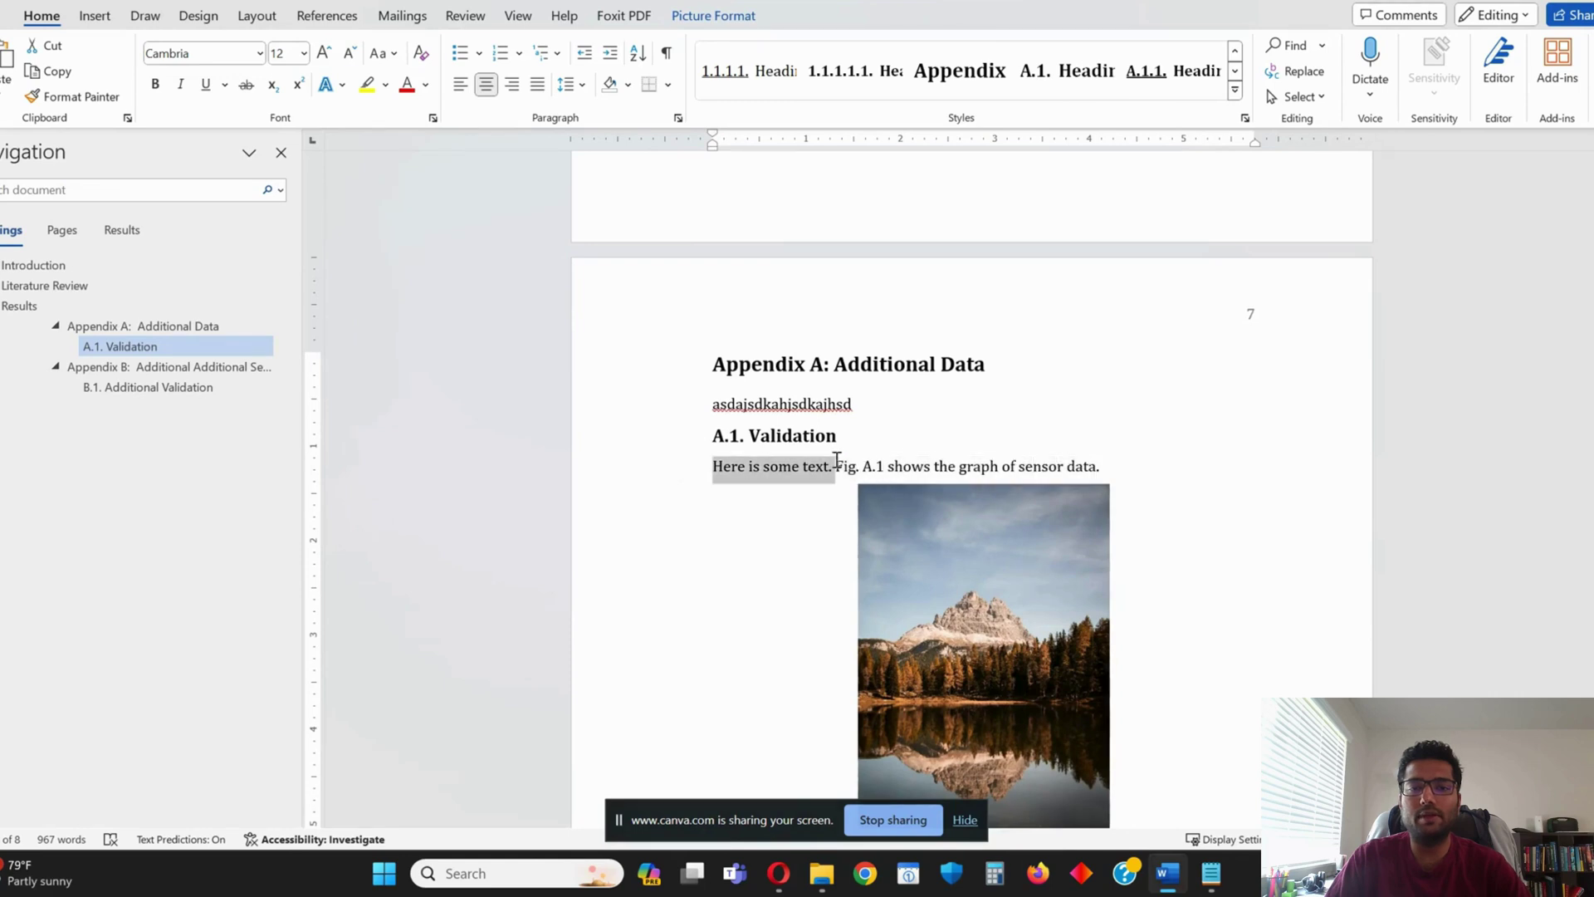
{"action": "scroll", "coordinate": [871, 498], "scroll_direction": "down", "scroll_amount": 10}
{"action": "left_click", "coordinate": [816, 497]}
{"action": "type", "text": "Here is some text."}
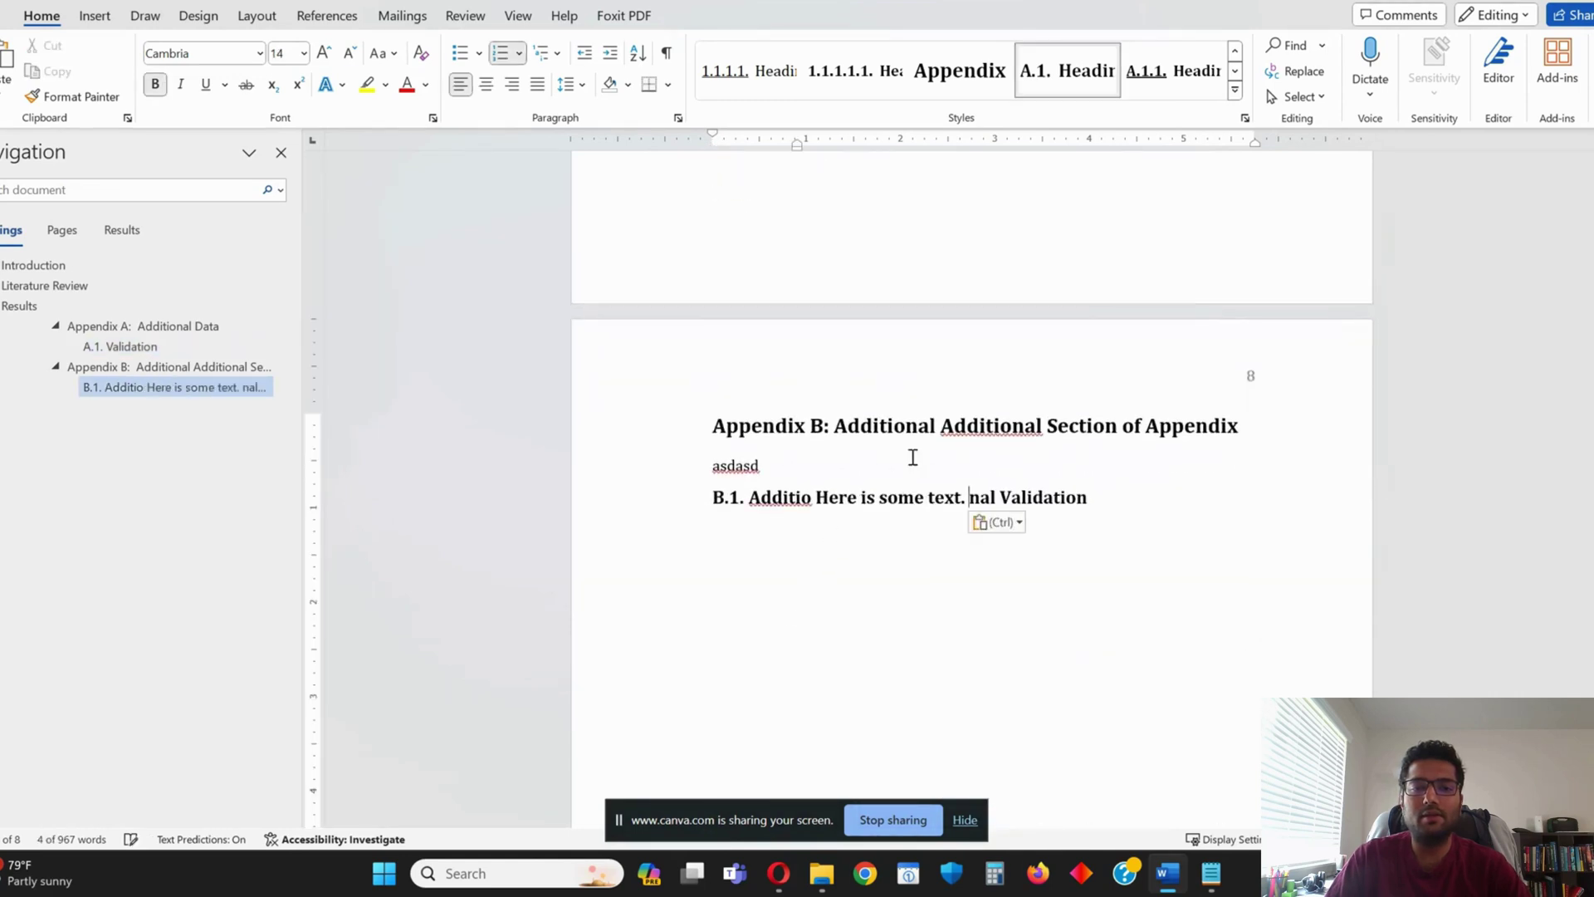
{"action": "key", "text": "ctrl+z"}
{"action": "key", "text": "Return"}
{"action": "type", "text": "Here is some text."}
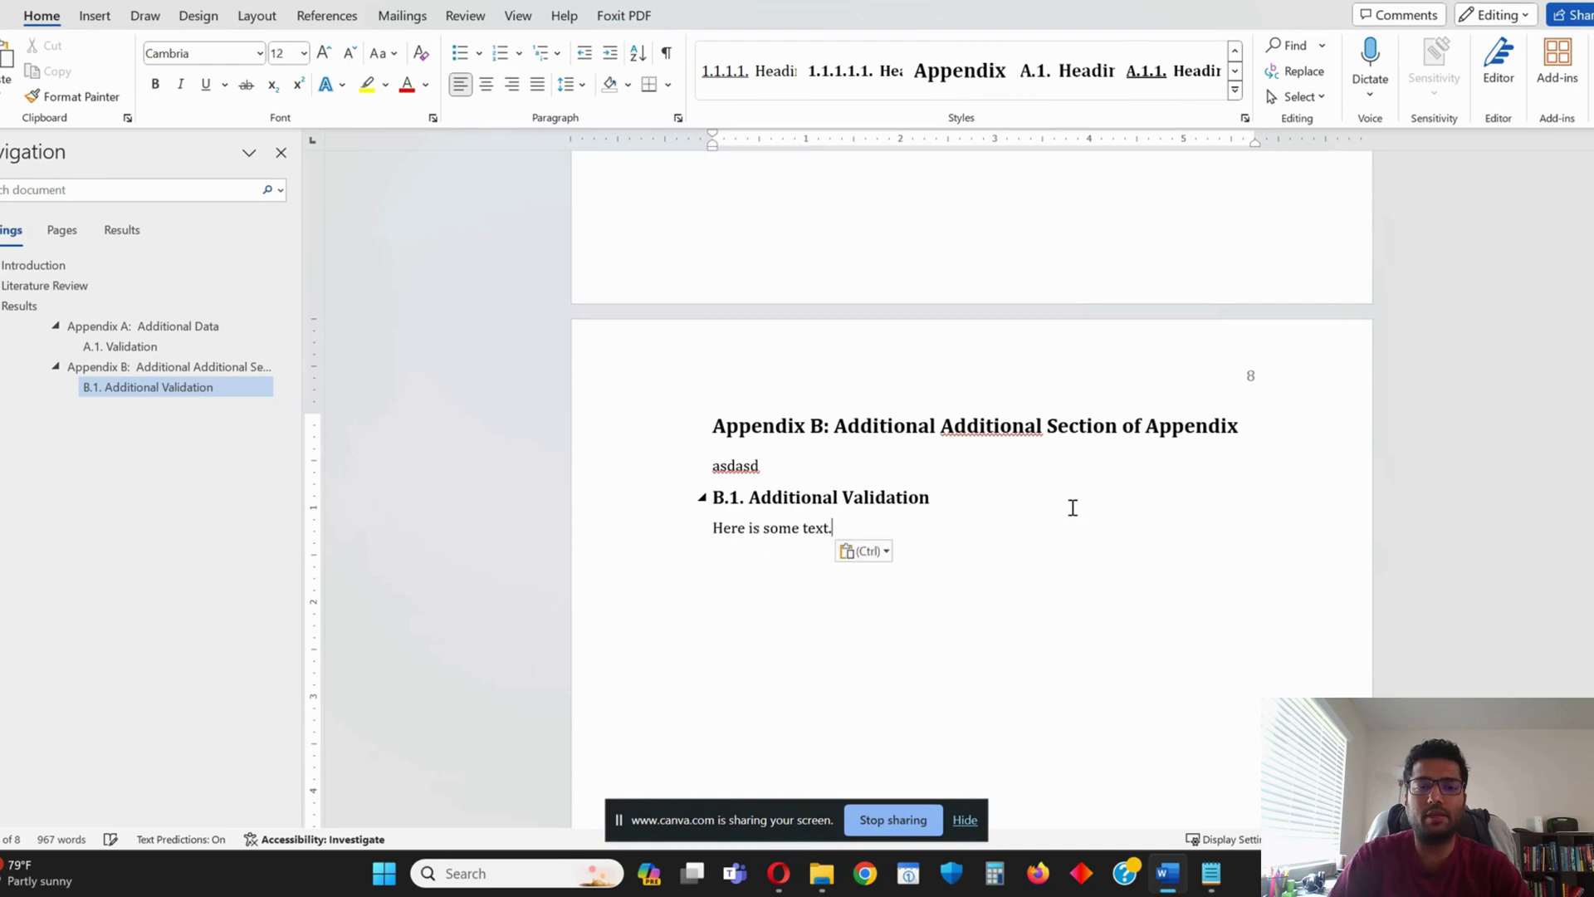
Copy the mountain image from Appendix A below the B.1. section's text and center it
{"action": "scroll", "coordinate": [954, 540], "scroll_direction": "up", "scroll_amount": 10}
{"action": "left_click", "coordinate": [984, 391]}
{"action": "scroll", "coordinate": [984, 390], "scroll_direction": "down", "scroll_amount": 10}
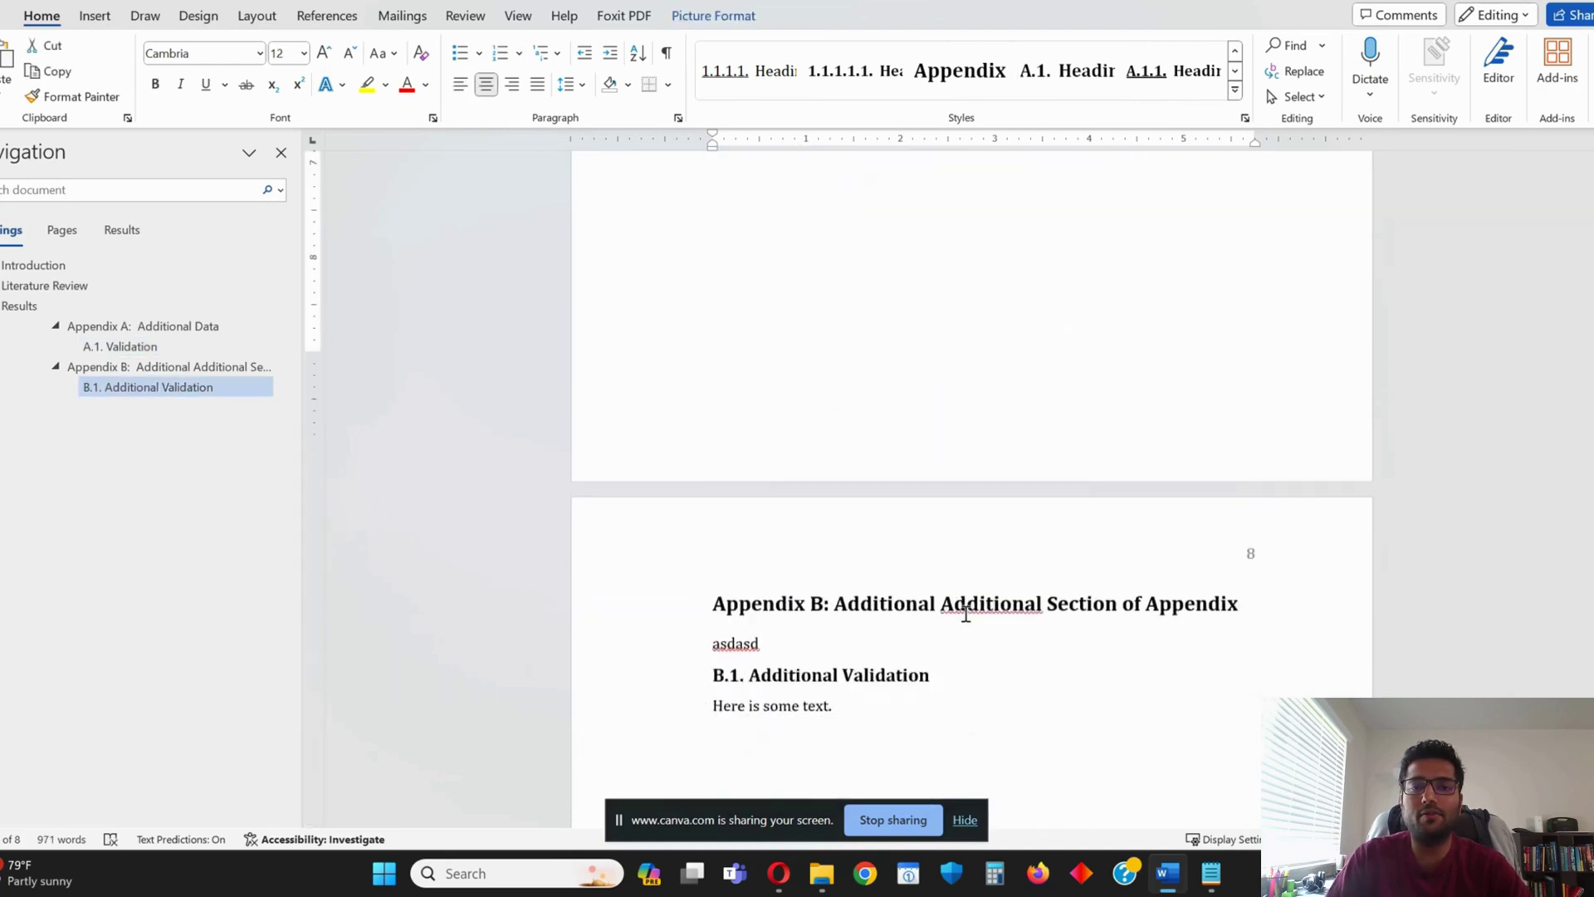
{"action": "left_click", "coordinate": [903, 569]}
{"action": "key", "text": "ctrl+v"}
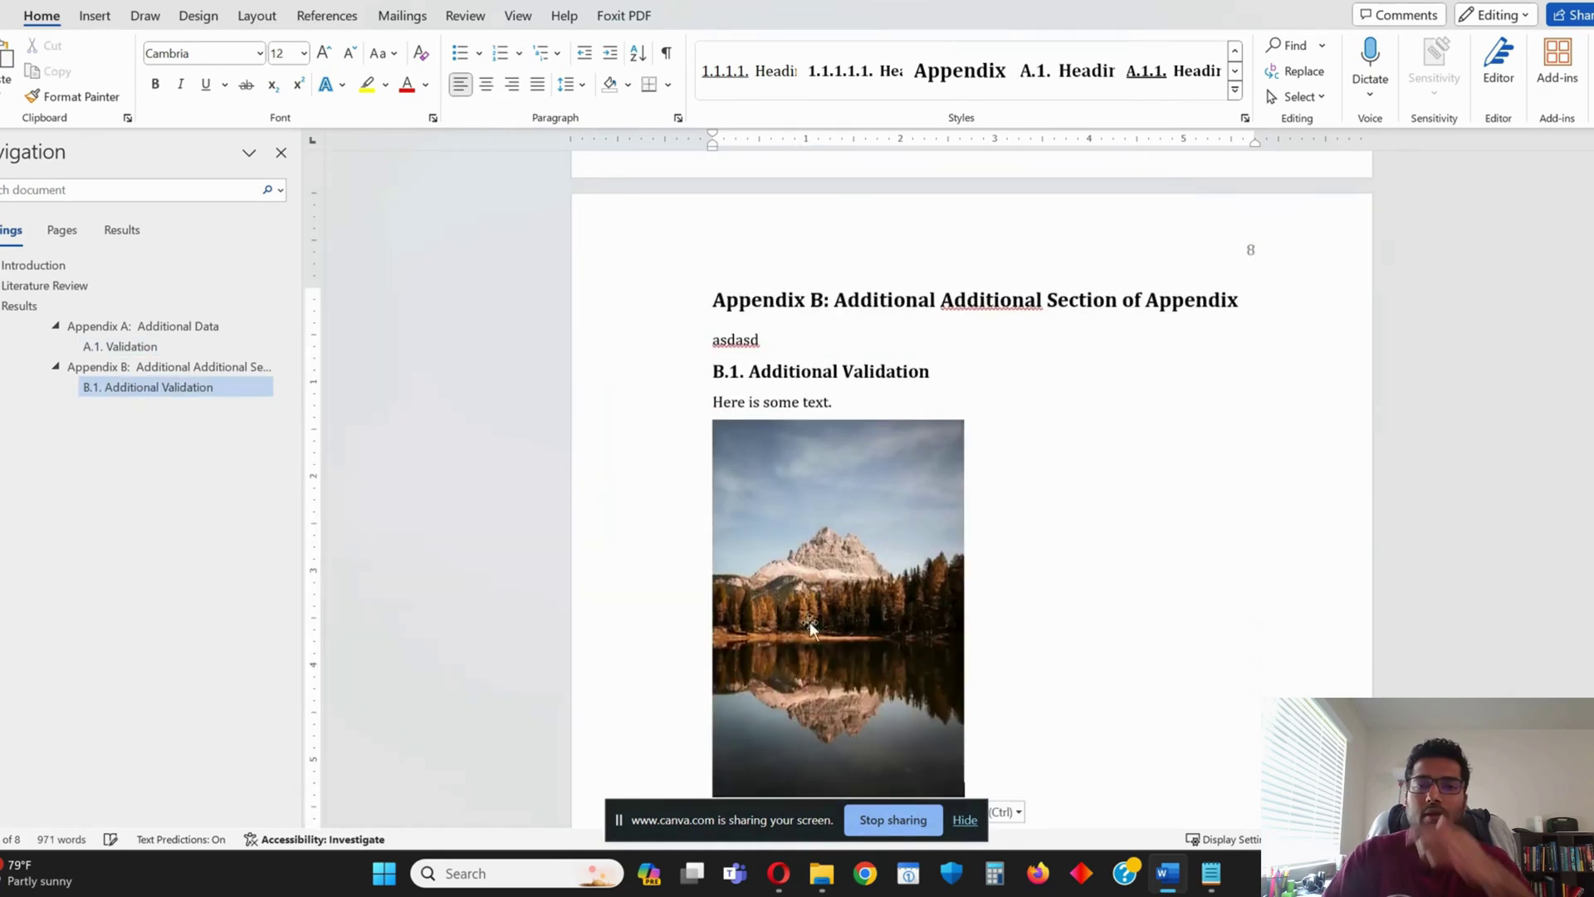
{"action": "left_click", "coordinate": [884, 558]}
{"action": "key", "text": "ctrl+e"}
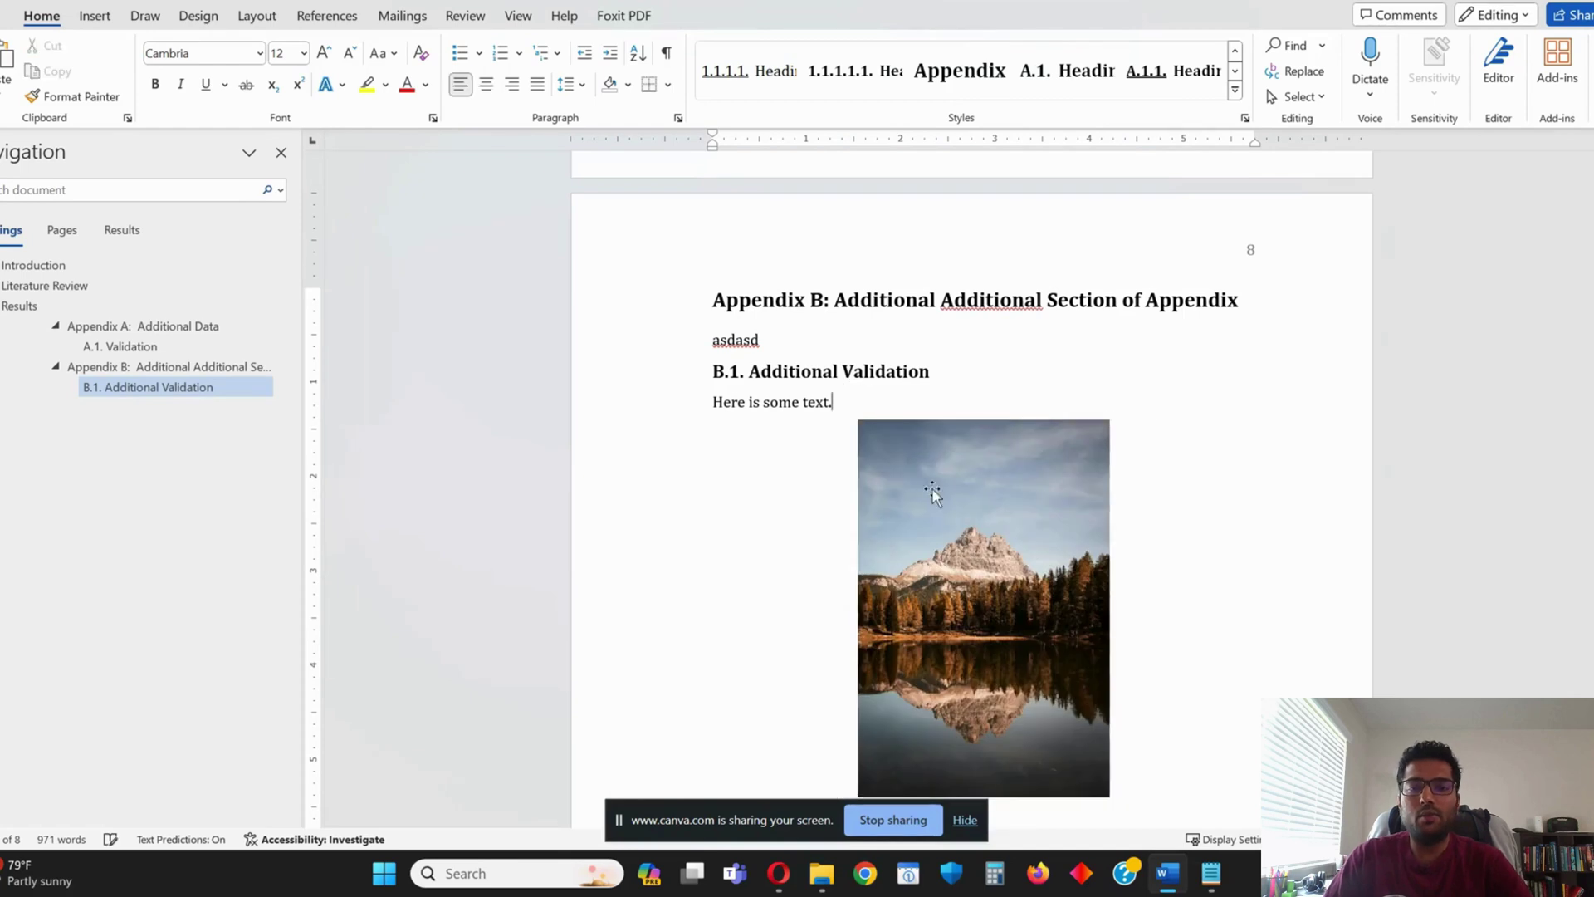
Insert the caption "Appendix Figure B.1: Another Another Image" below the mountain image in Appendix B
{"action": "left_click", "coordinate": [325, 17]}
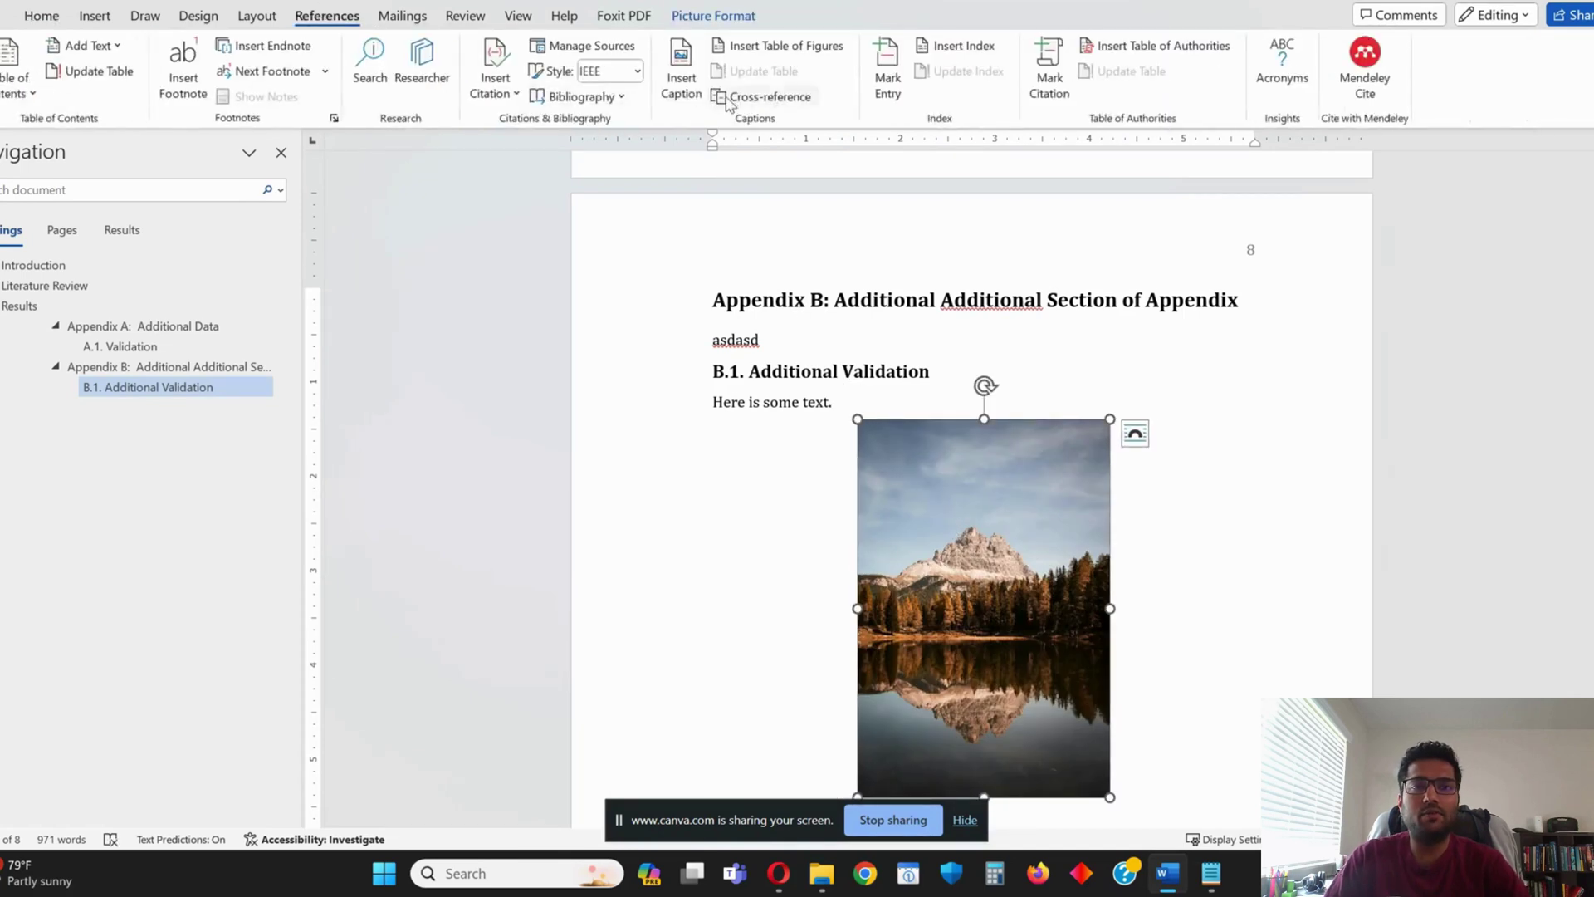
{"action": "left_click", "coordinate": [681, 83]}
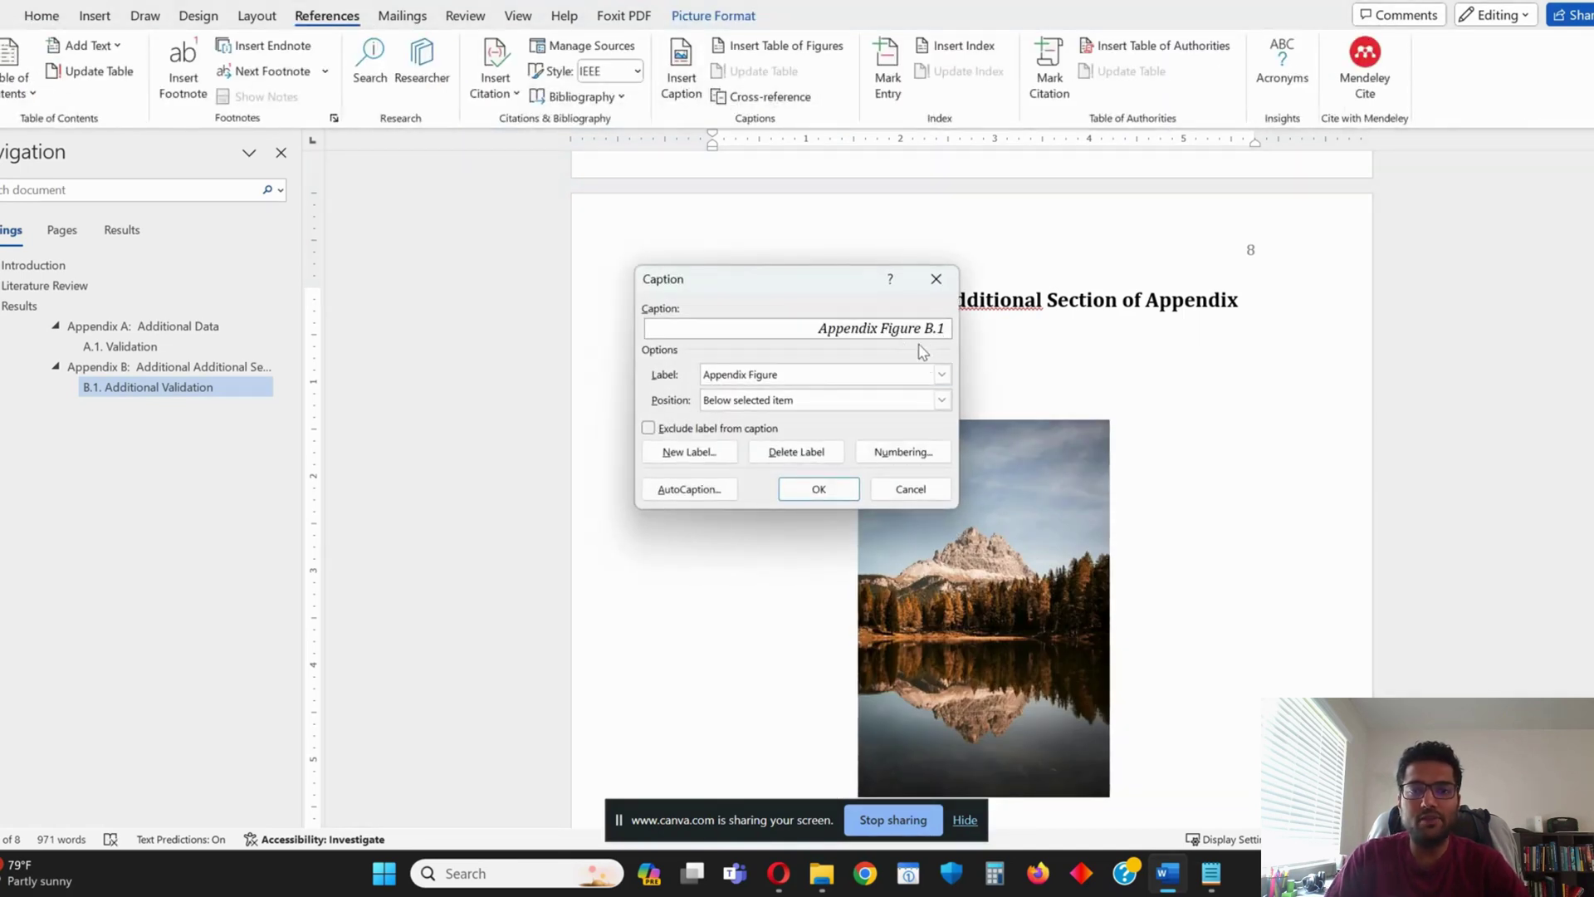
{"action": "type", "text": ":"}
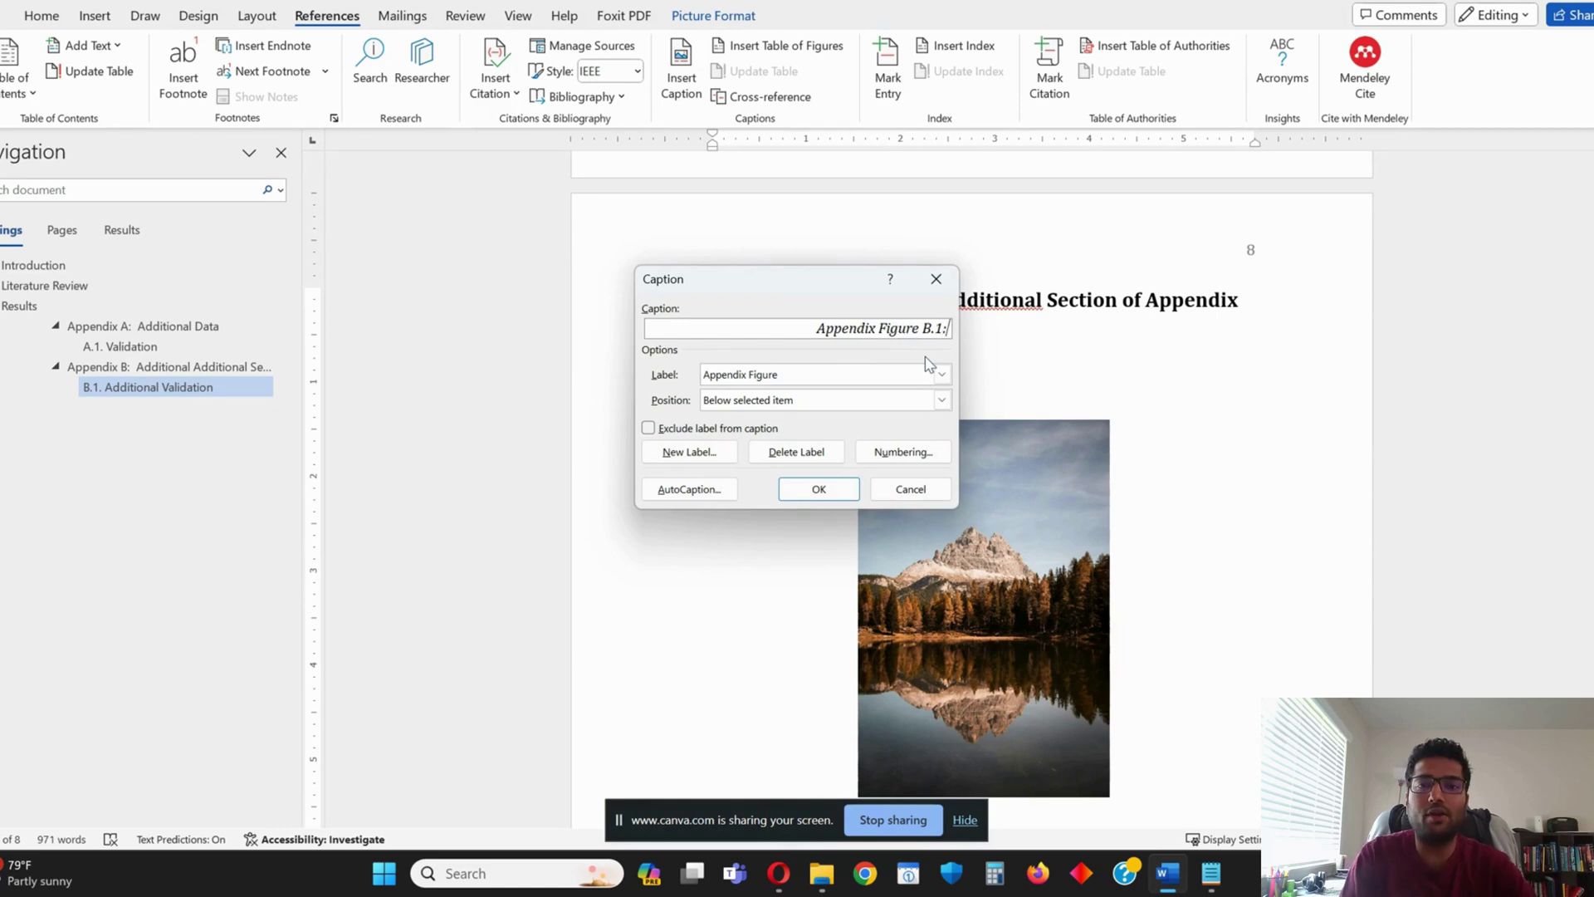
{"action": "type", "text": " Another"}
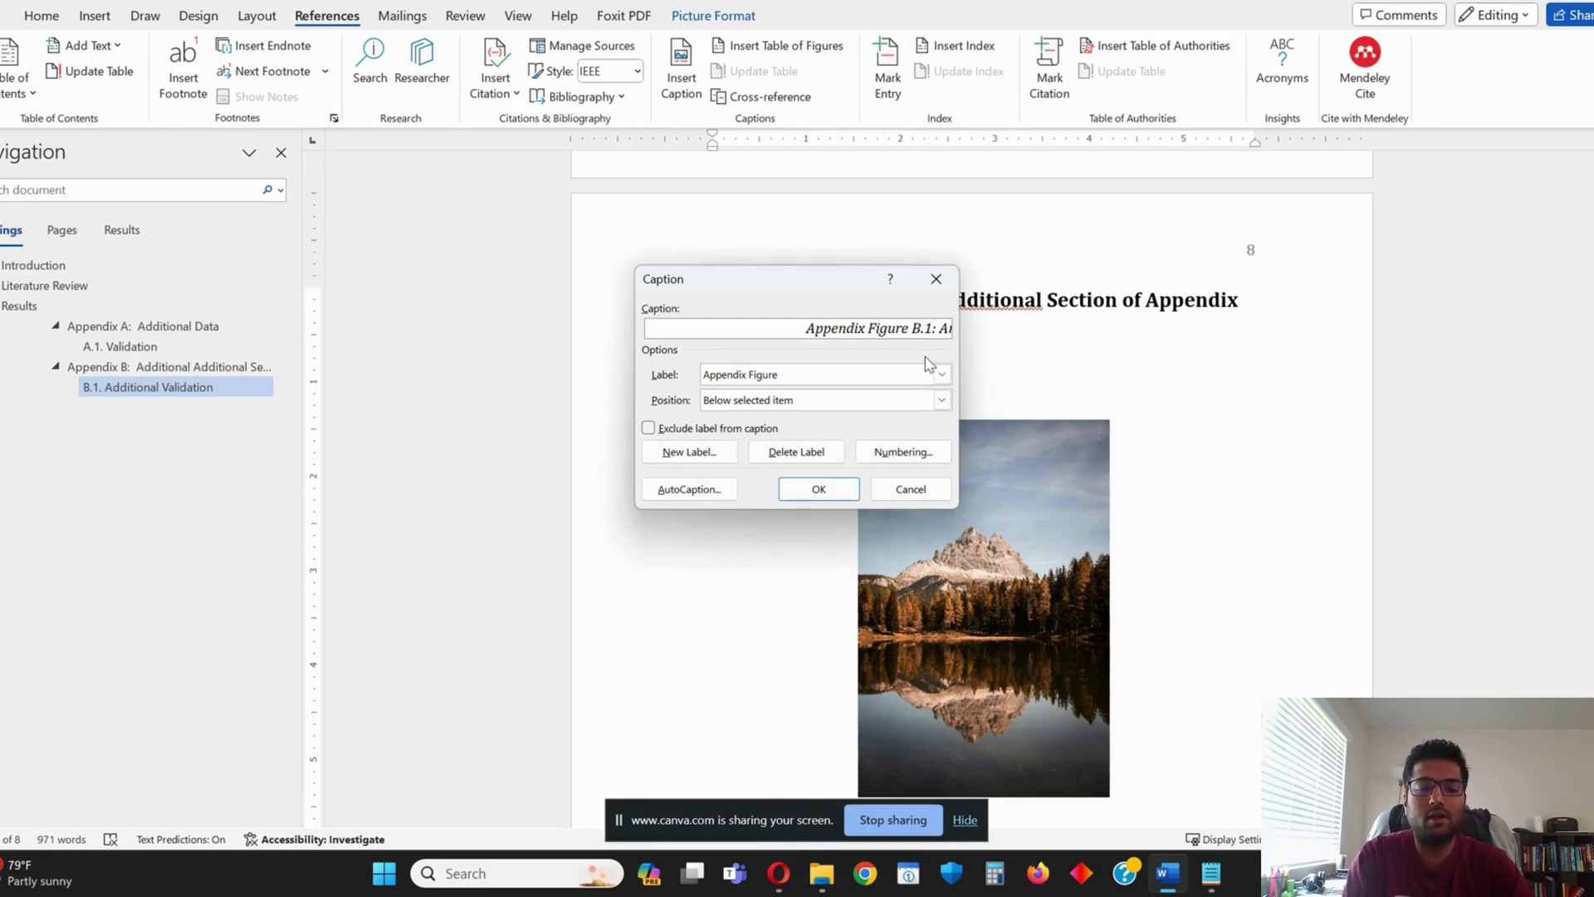
{"action": "type", "text": " Another Image"}
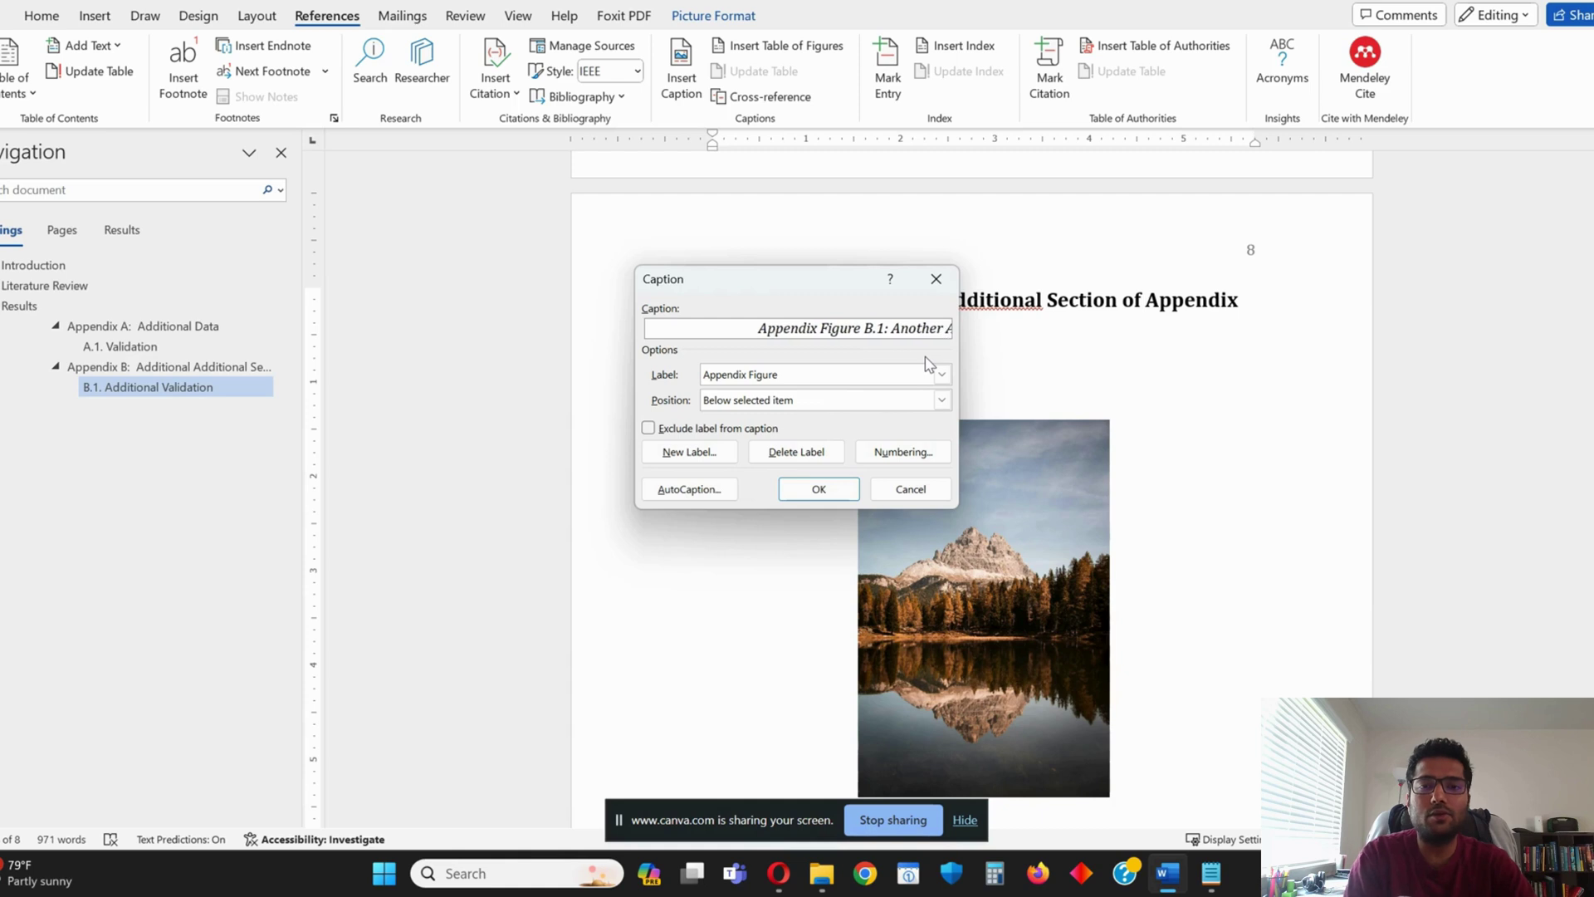
{"action": "key", "text": "Return"}
Delete the word "Appendix" from the start of the Appendix B image caption
{"action": "scroll", "coordinate": [1043, 415], "scroll_direction": "down", "scroll_amount": 1}
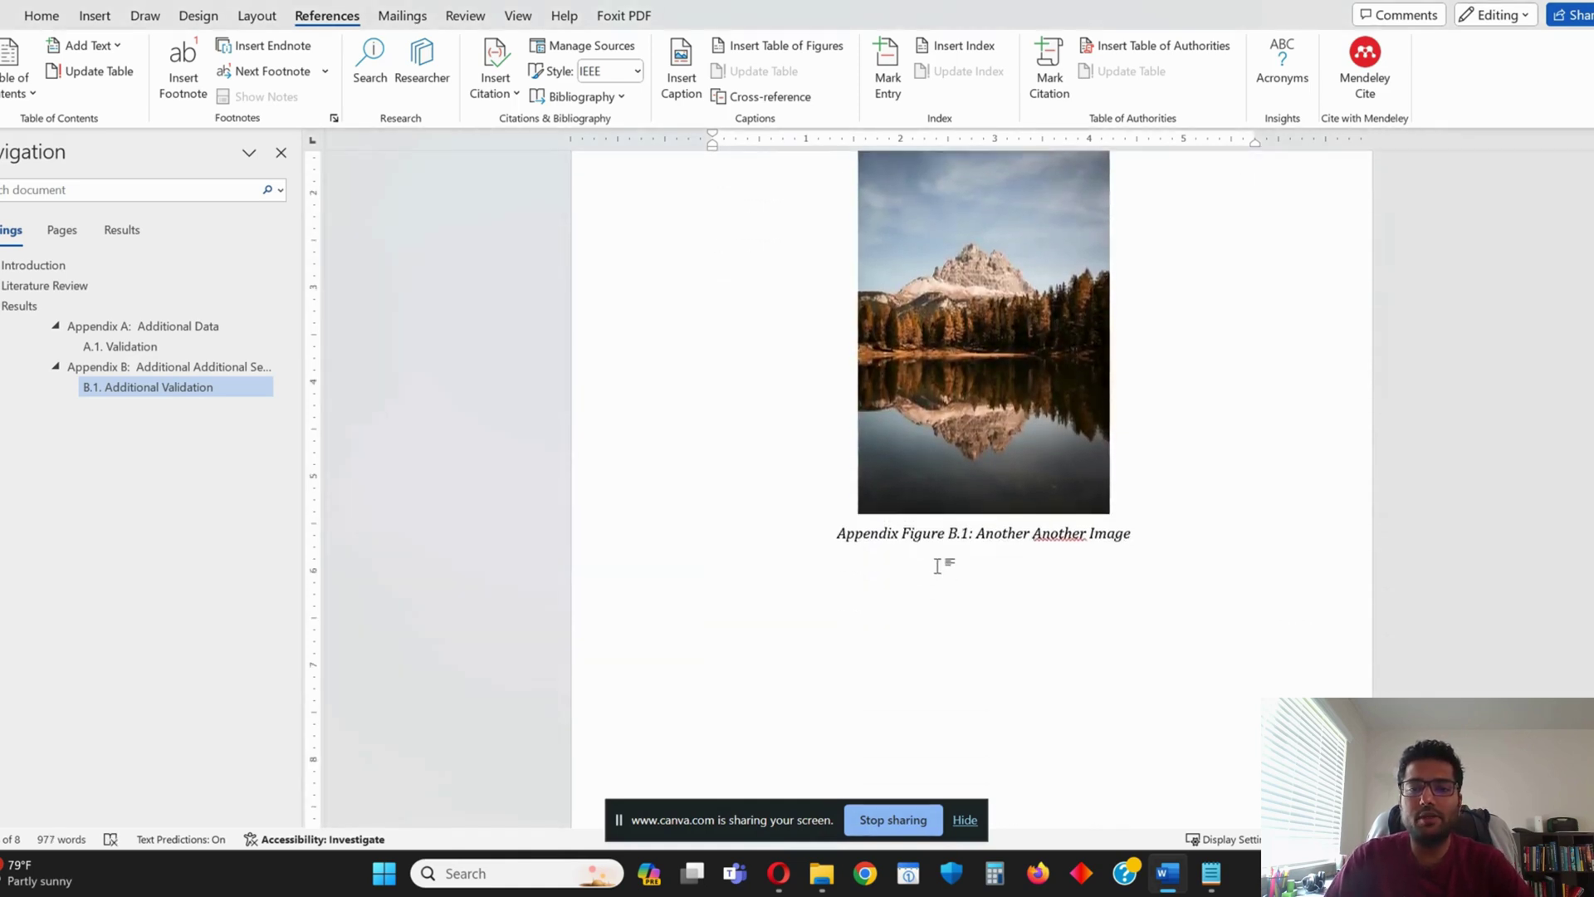
{"action": "key", "text": "ctrl+shift+Right"}
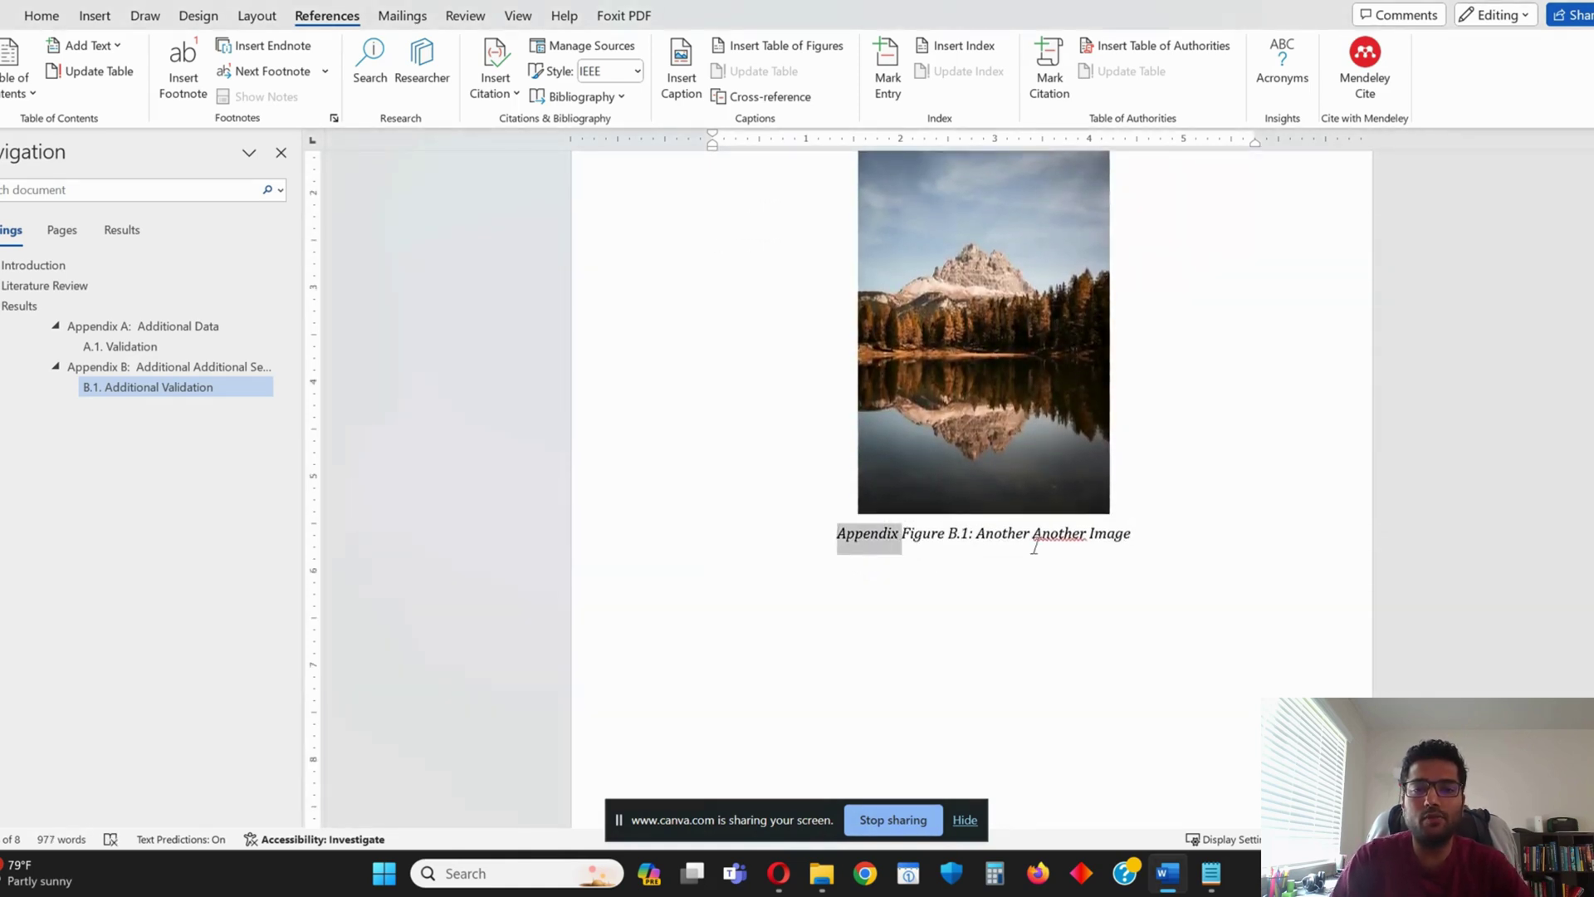
{"action": "key", "text": "Delete"}
Add the placeholder sentence "xx shown below." after "Here is some text." in the B.1. Additional Validation section
{"action": "scroll", "coordinate": [1027, 517], "scroll_direction": "up", "scroll_amount": 2}
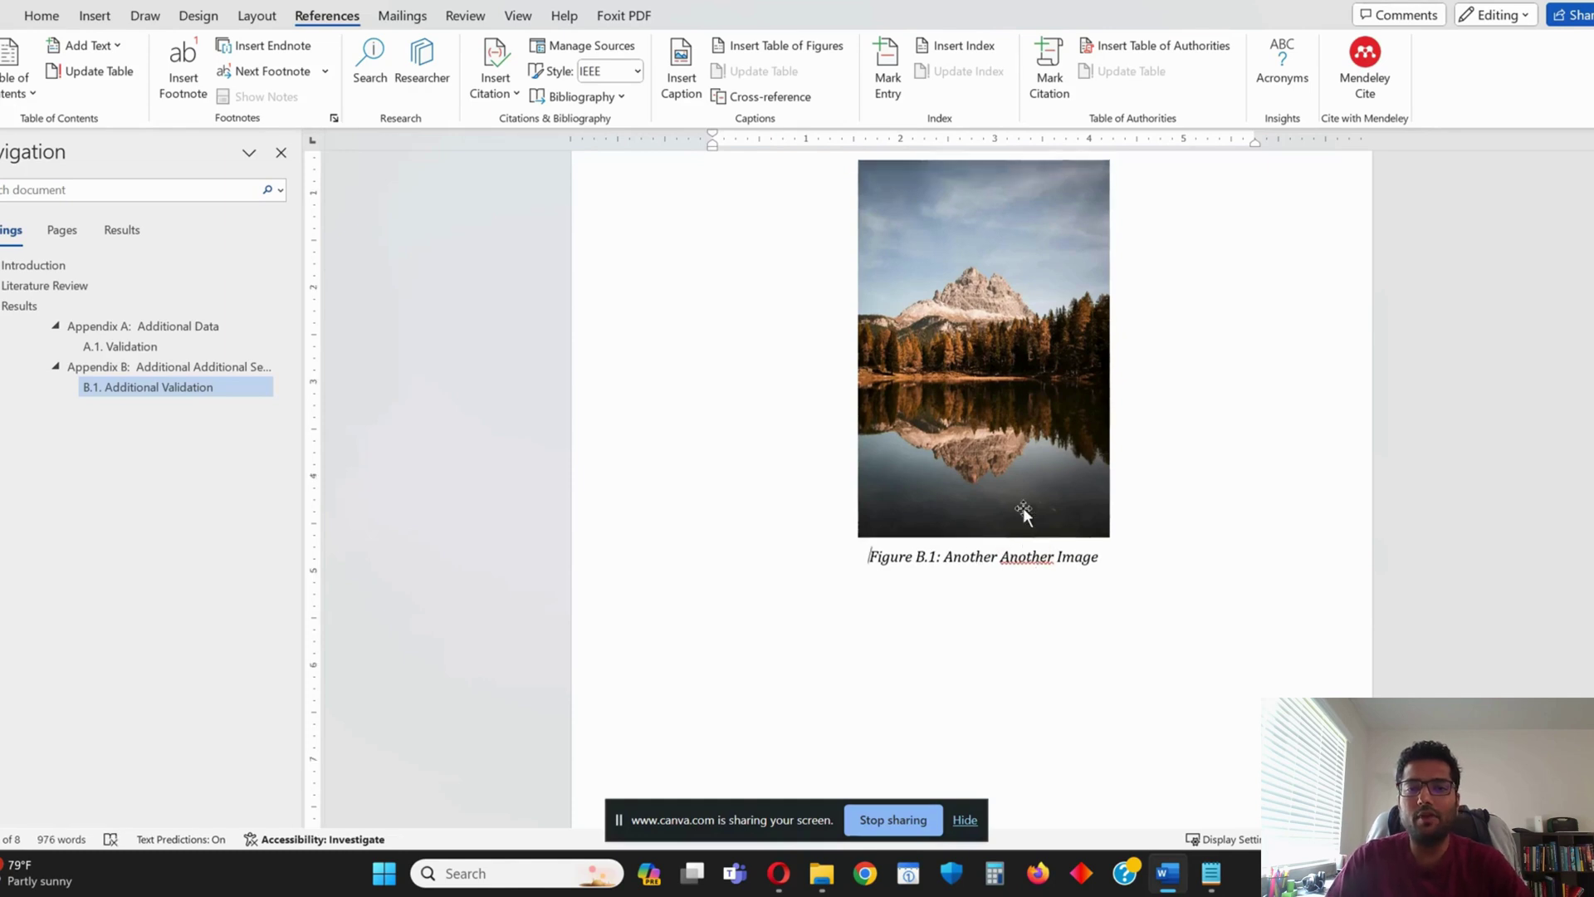
{"action": "left_click", "coordinate": [853, 264]}
{"action": "type", "text": "xx"}
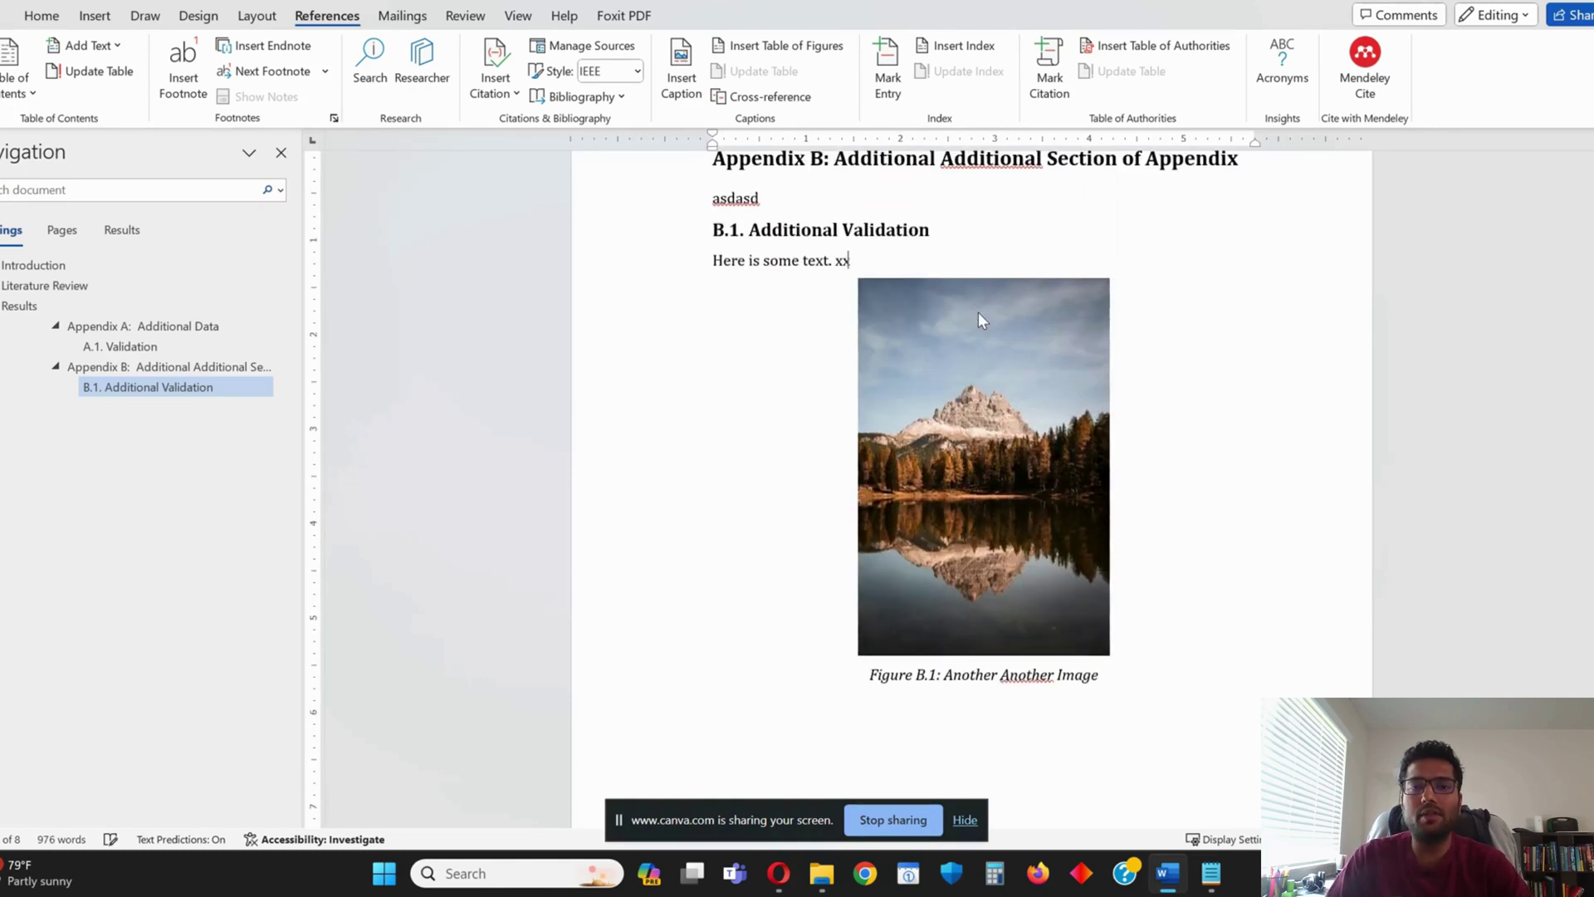
{"action": "type", "text": " shows"}
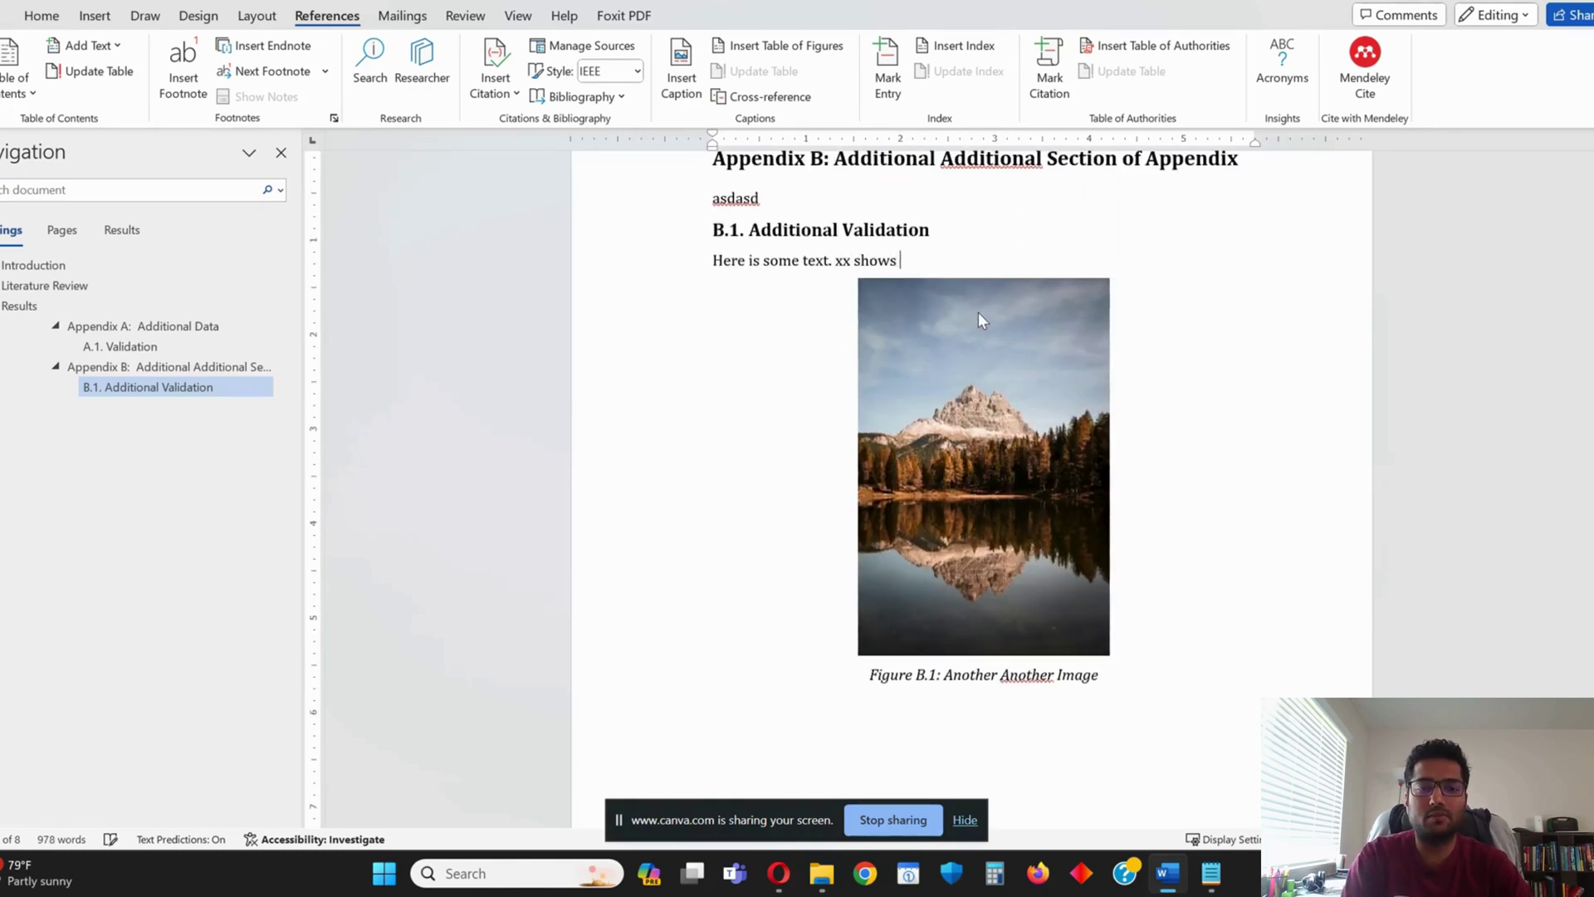
{"action": "key", "text": "BackSpace"}
{"action": "key", "text": "BackSpace"}
{"action": "type", "text": "n below."}
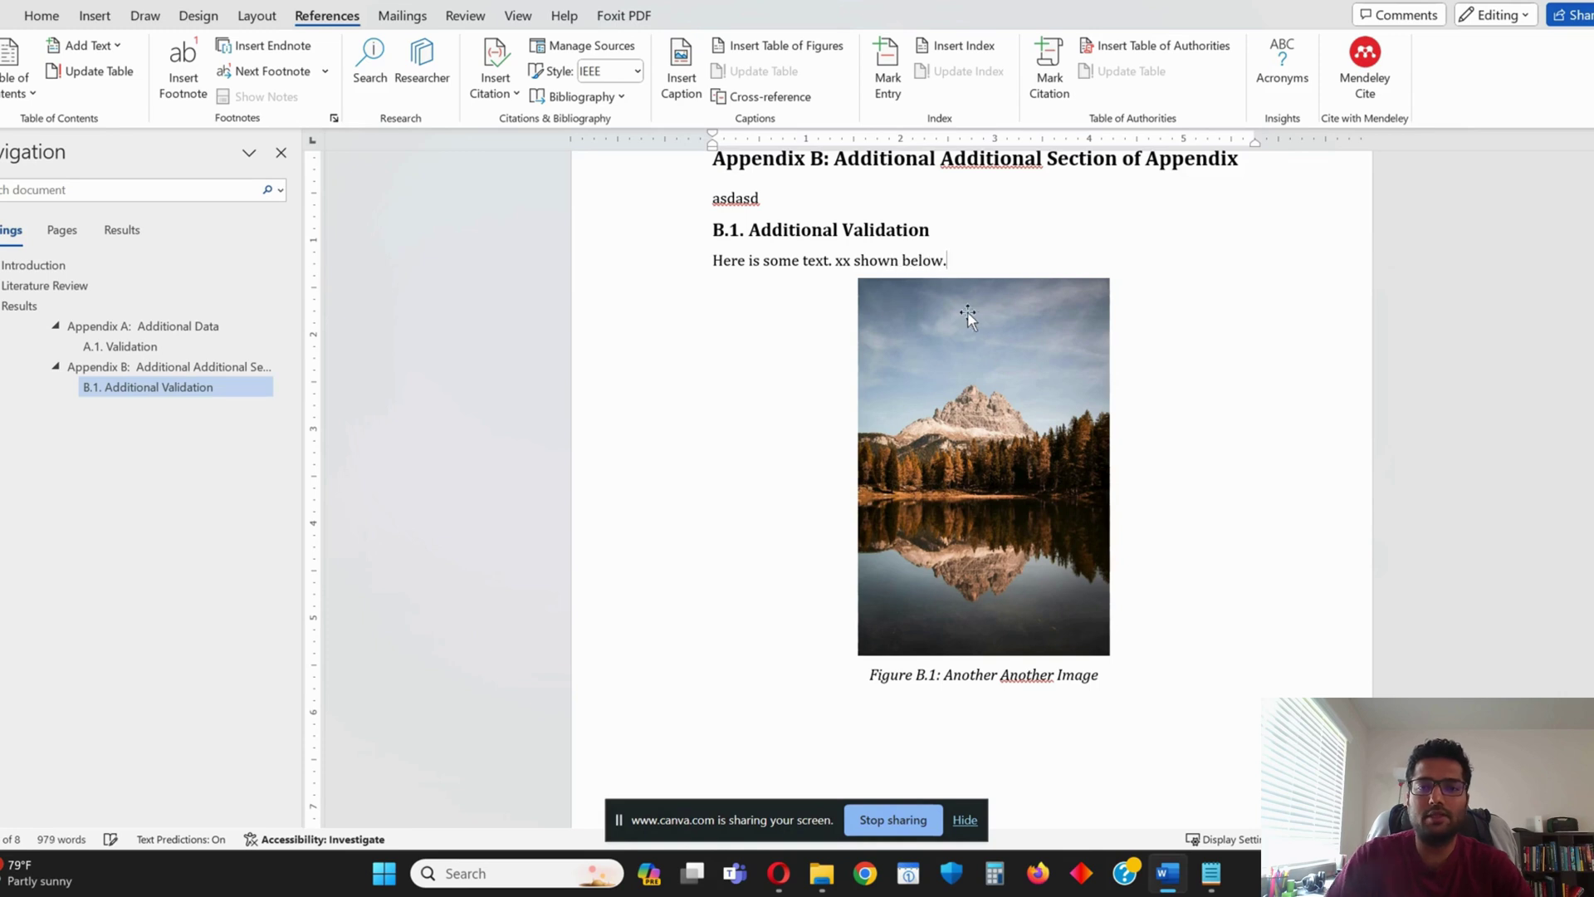
Replace the "xx" placeholder with a cross-reference to the Figure B.1 caption, showing only label and number
{"action": "scroll", "coordinate": [1034, 498], "scroll_direction": "up", "scroll_amount": 2, "text": "ctrl"}
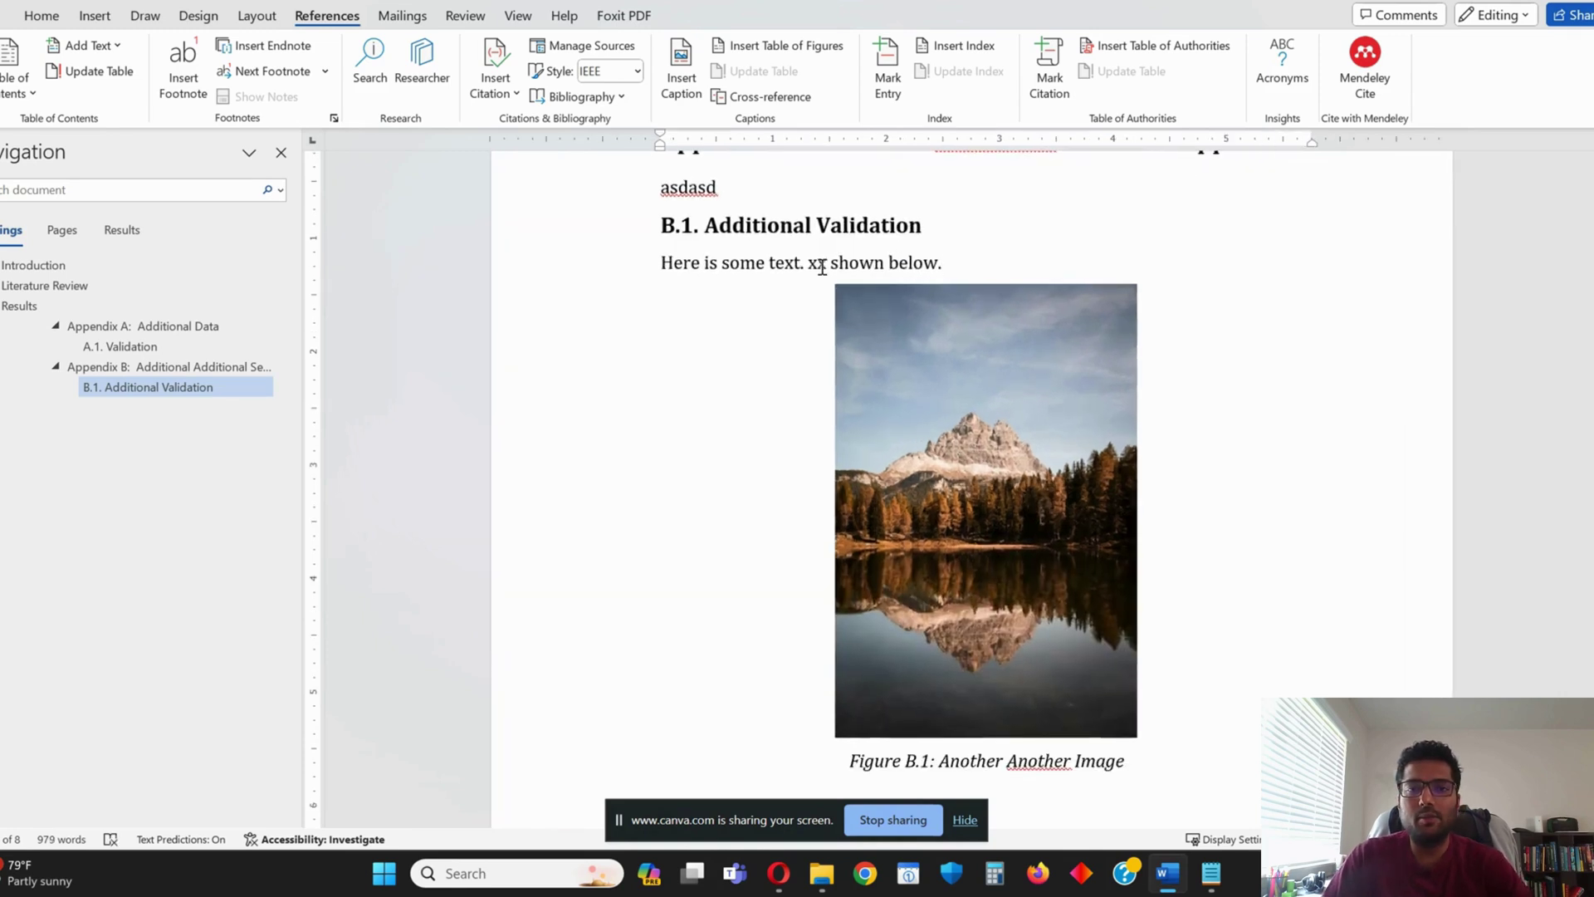
{"action": "key", "text": "Right"}
{"action": "key", "text": "ctrl+shift+Left"}
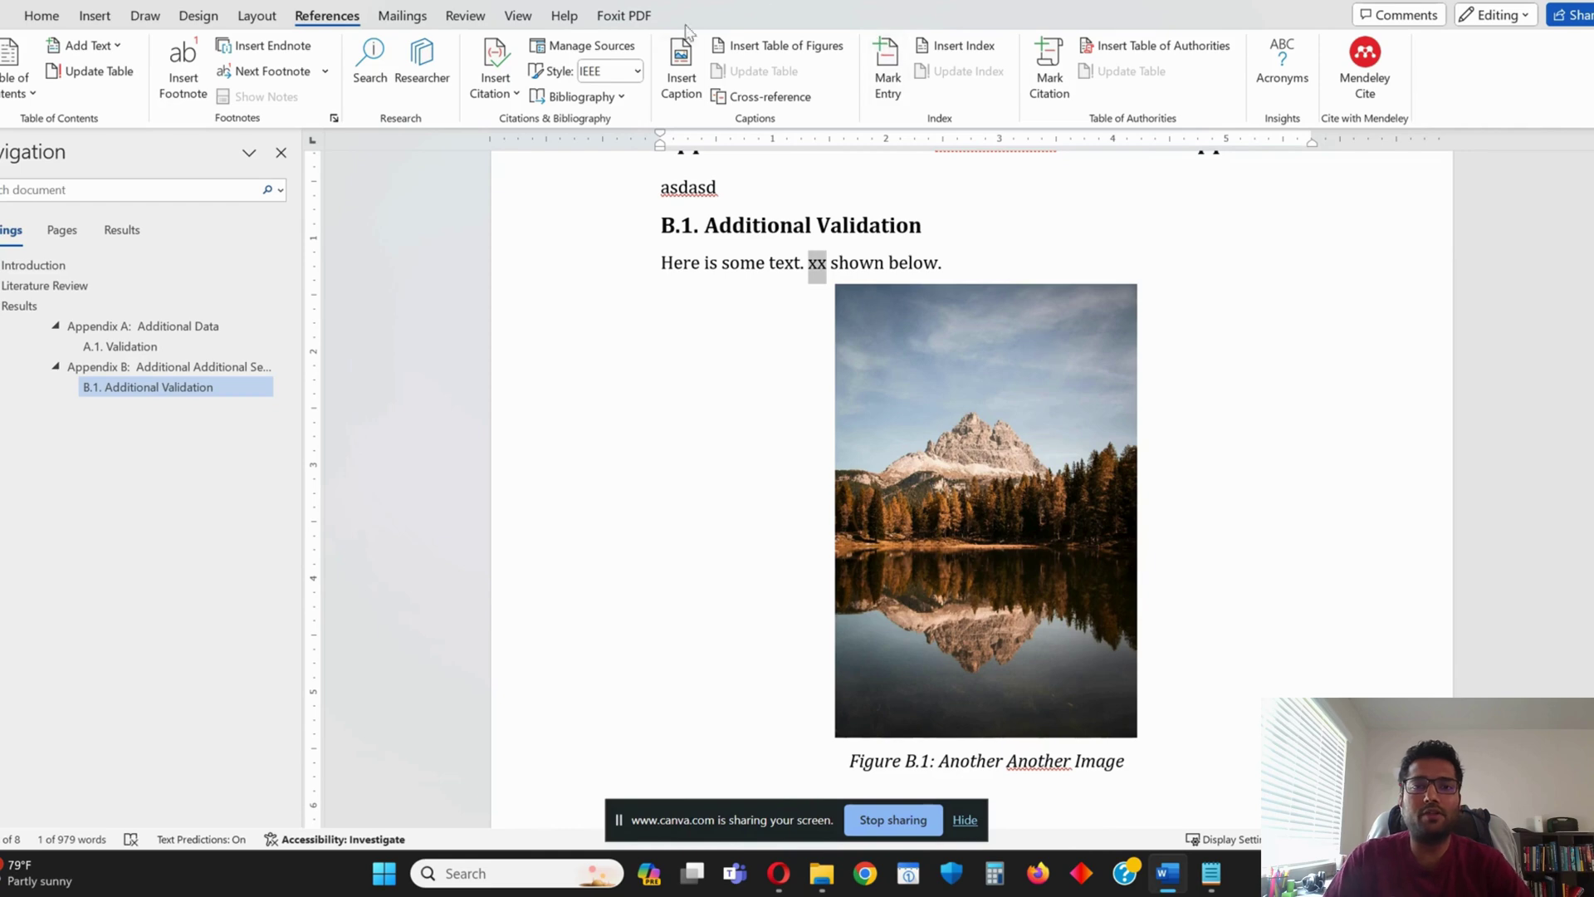
{"action": "left_click", "coordinate": [750, 100]}
{"action": "left_click", "coordinate": [641, 402]}
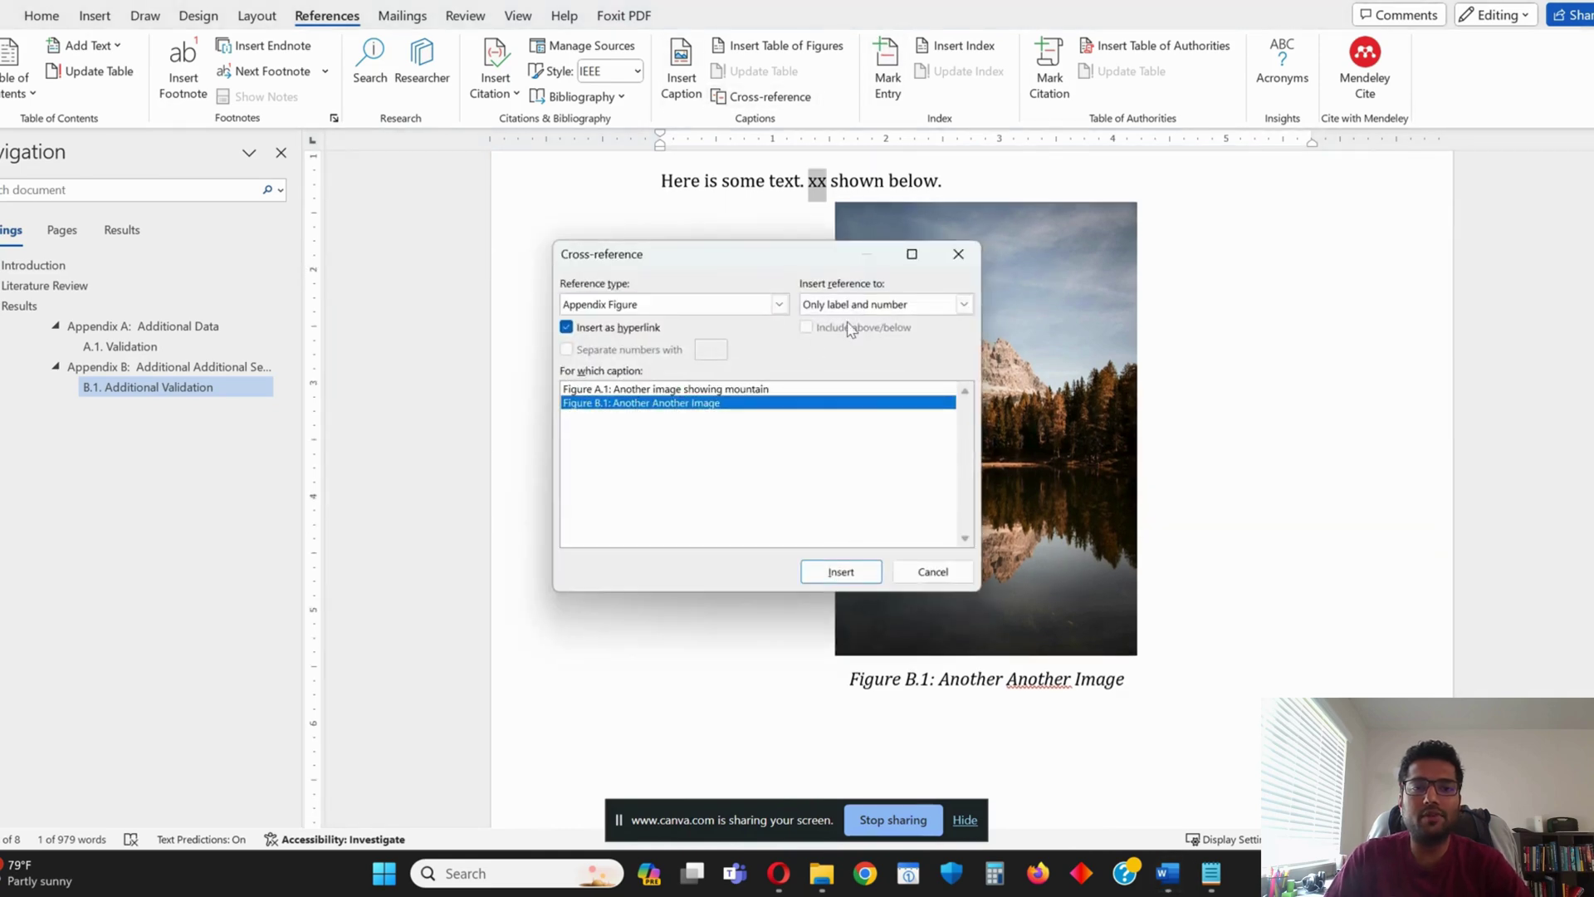
{"action": "left_click", "coordinate": [855, 577]}
{"action": "left_click", "coordinate": [968, 579]}
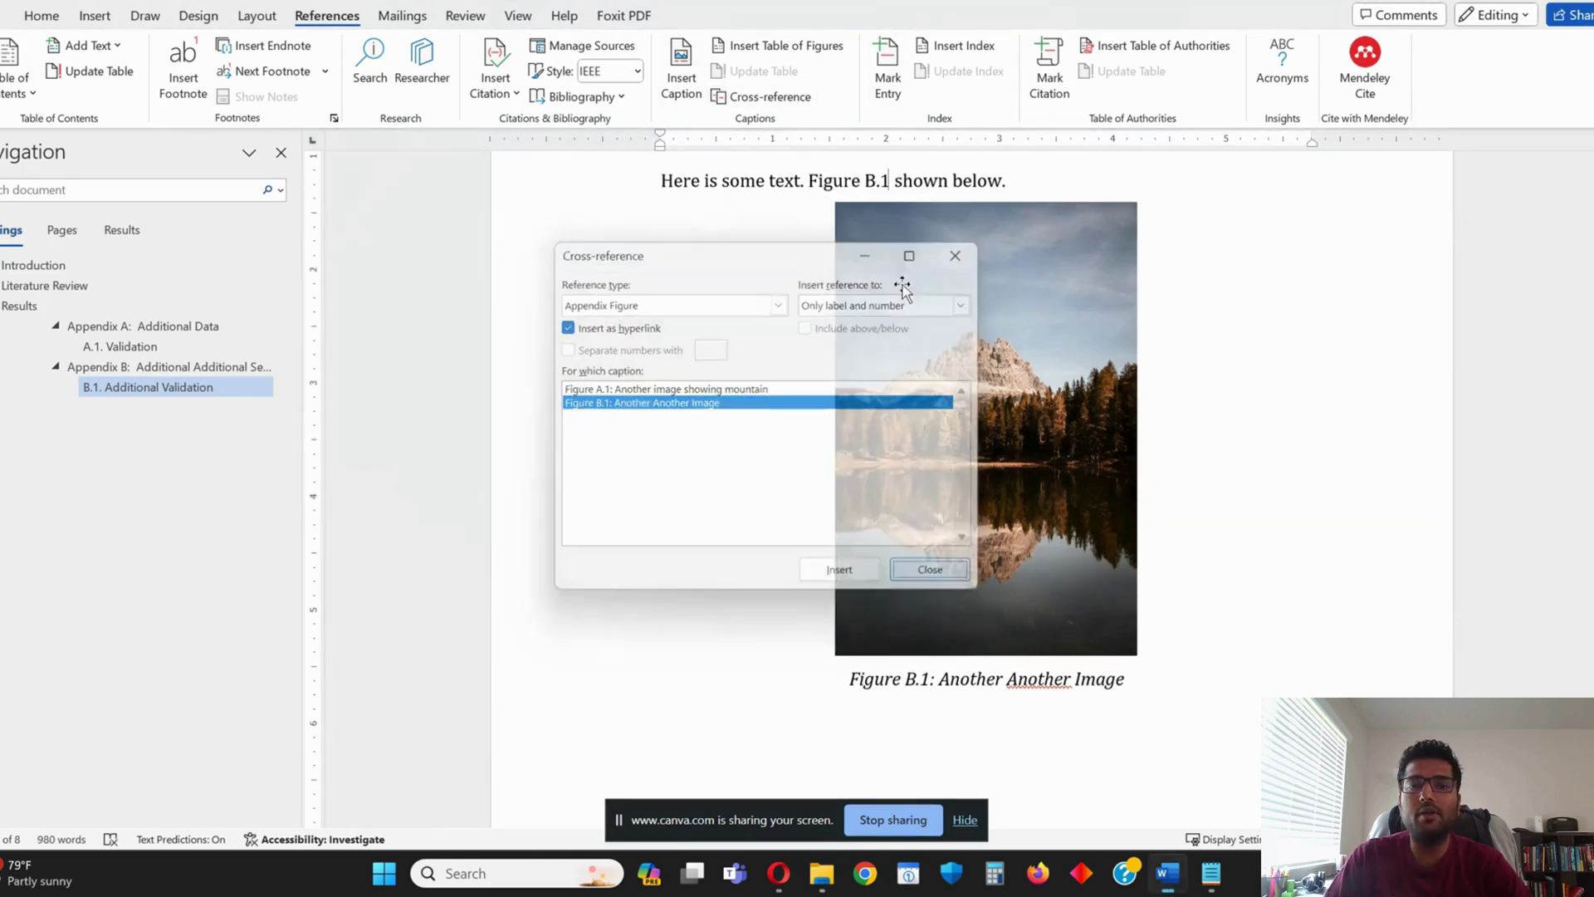
Switch to Notepad and copy the appendix figure switch \#A.# 0 \h from Cross Referencing as Fig.txt
{"action": "key", "text": "alt+Tab"}
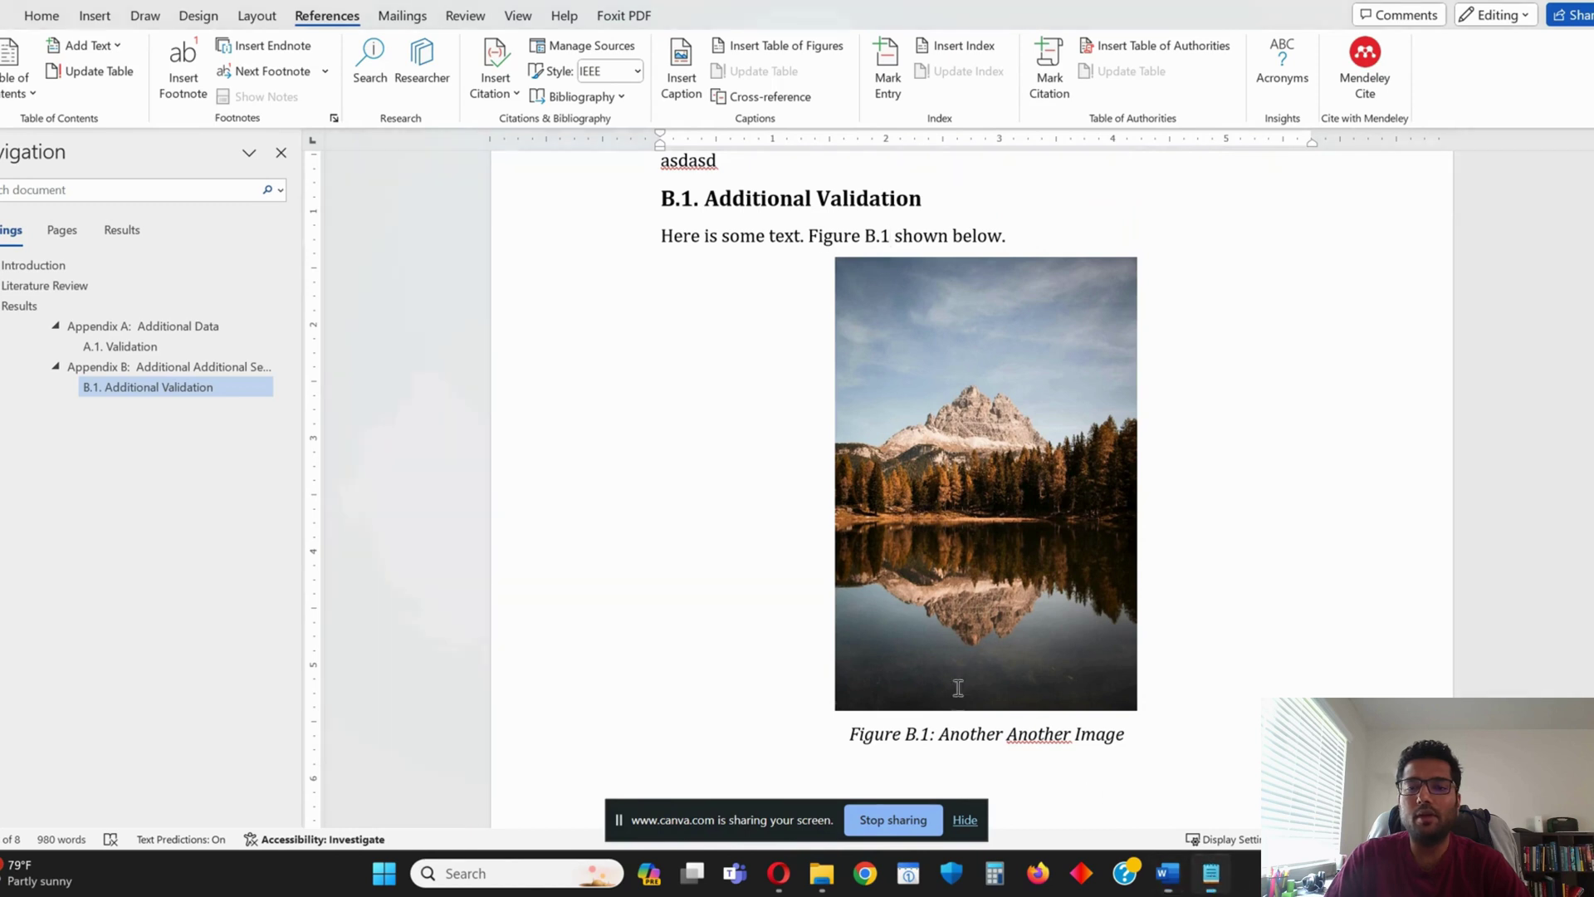
{"action": "left_click_drag", "start_coordinate": [502, 324], "coordinate": [427, 332]}
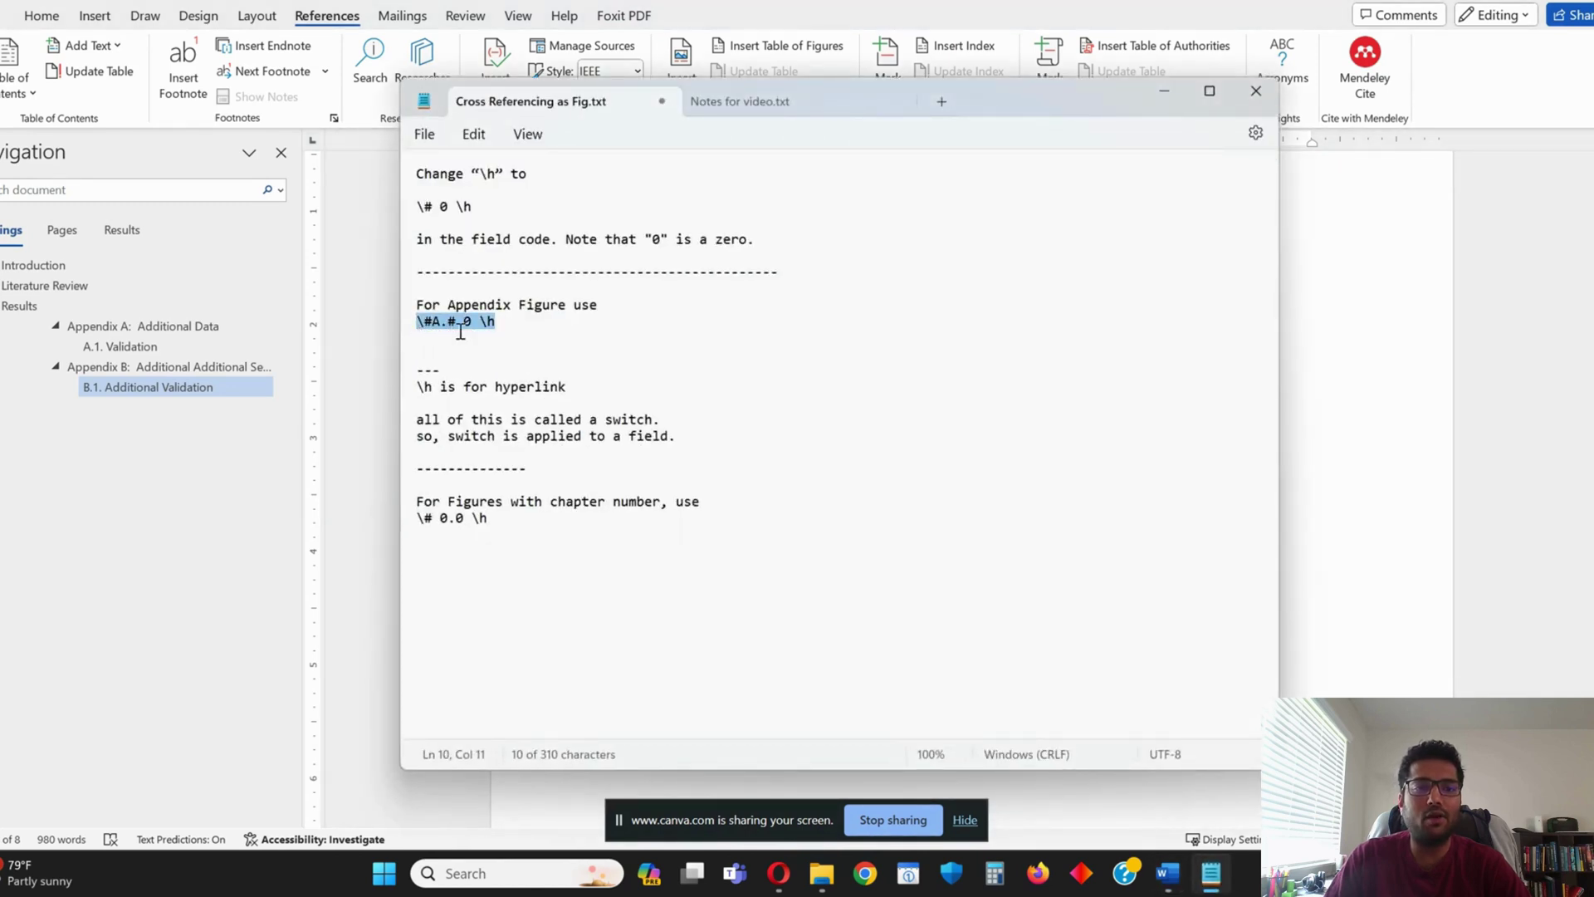
{"action": "left_click", "coordinate": [440, 330]}
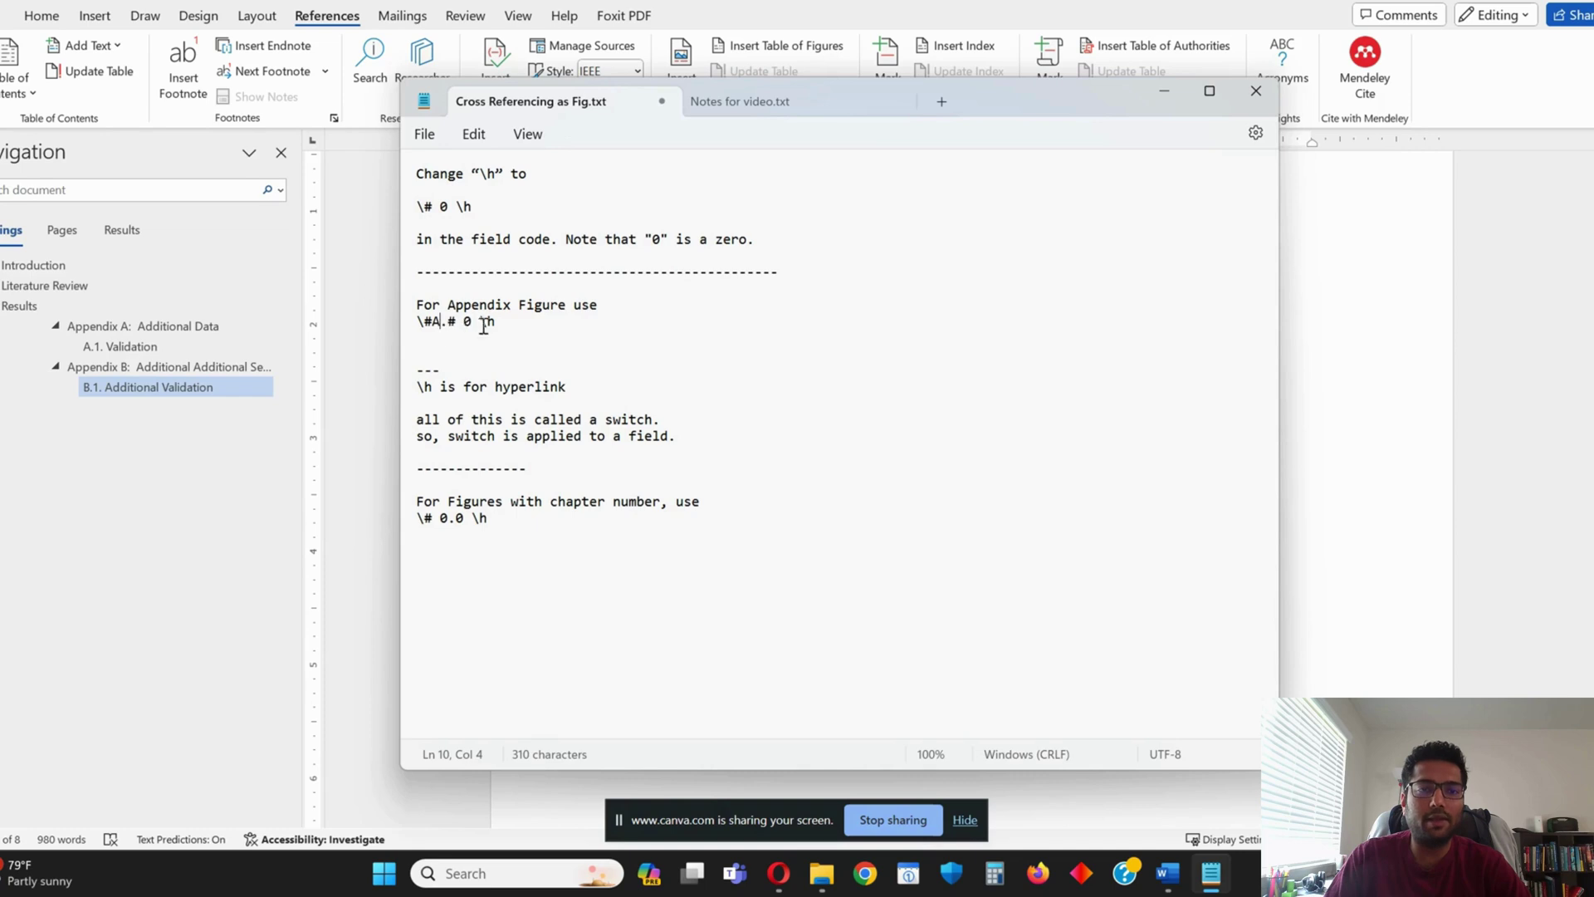
{"action": "left_click_drag", "start_coordinate": [502, 324], "coordinate": [423, 331]}
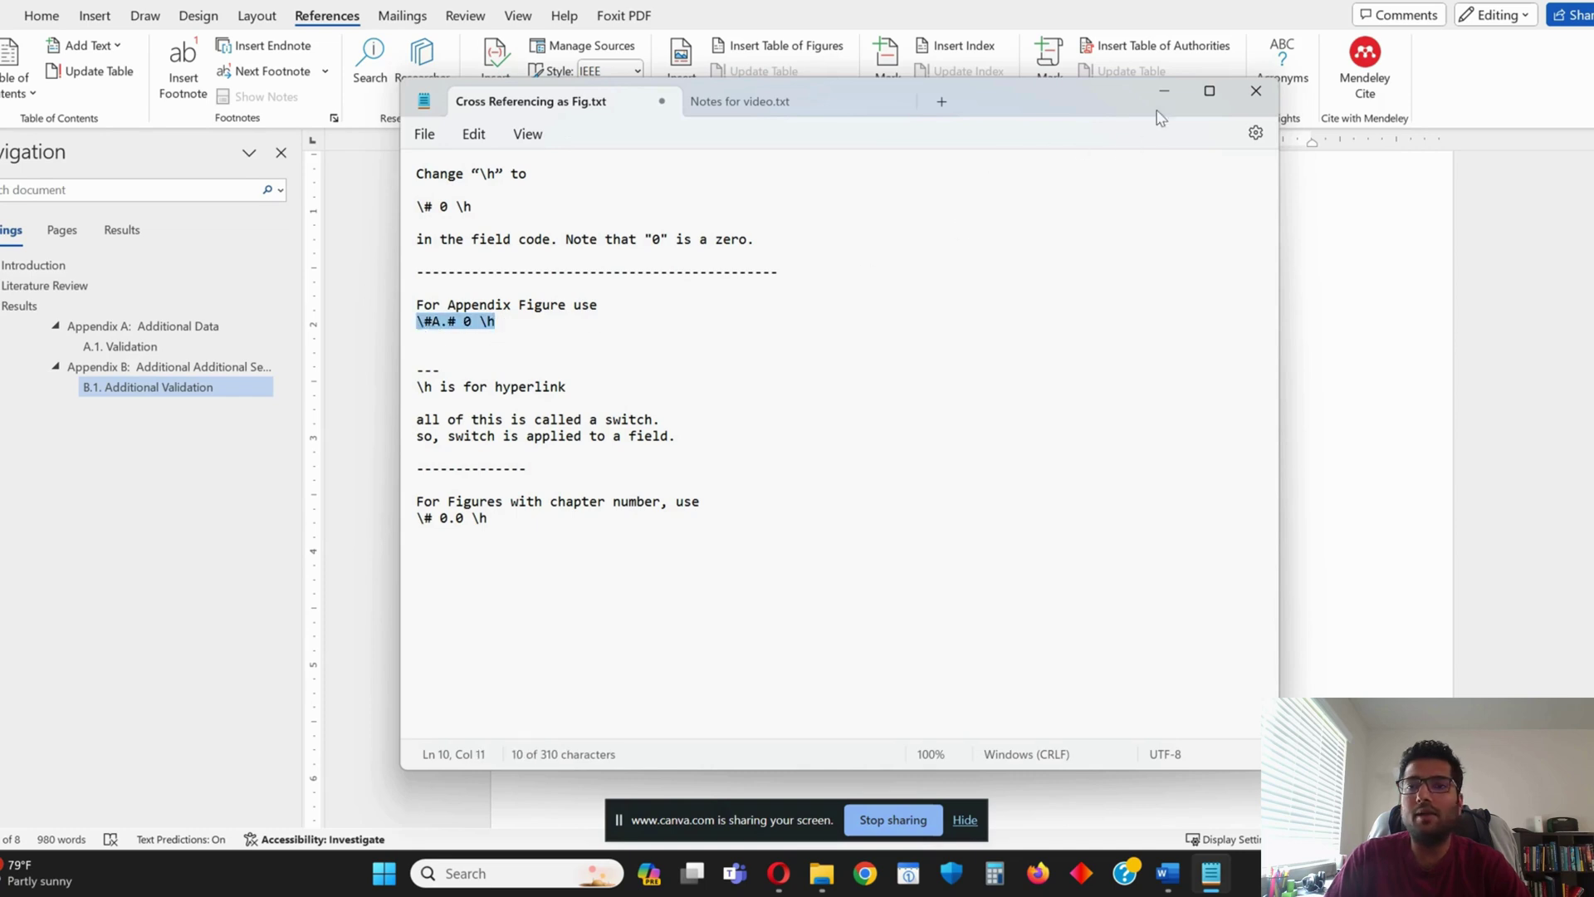
{"action": "left_click", "coordinate": [1164, 90]}
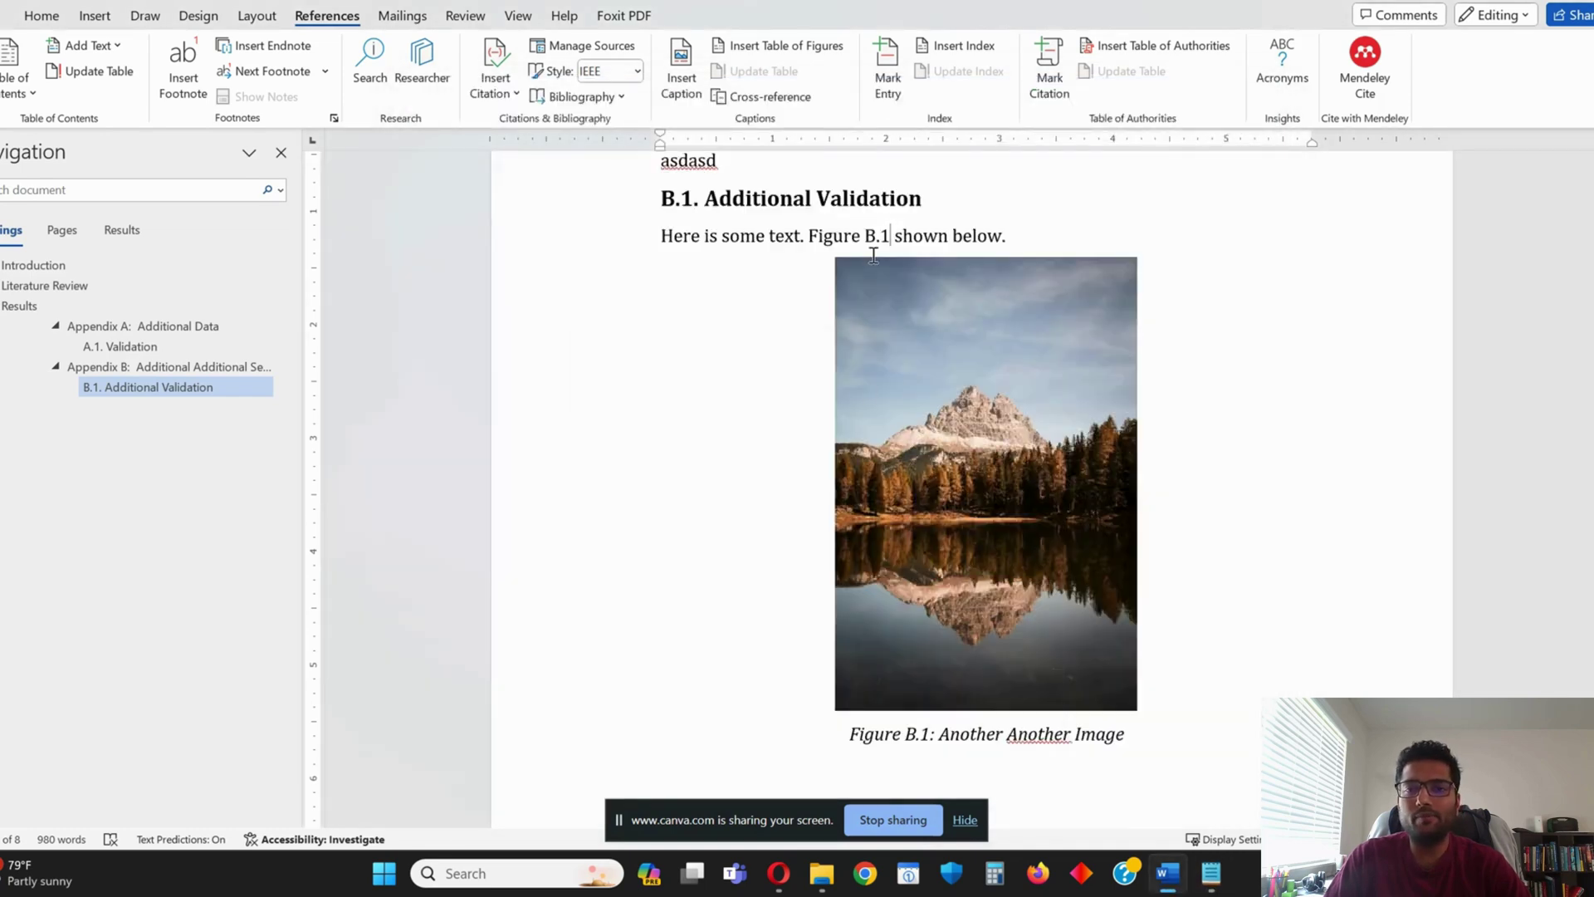
Try replacing the \h switch in the Figure B.1 cross-reference's field code with \#A.# 0 \h
{"action": "right_click", "coordinate": [859, 241]}
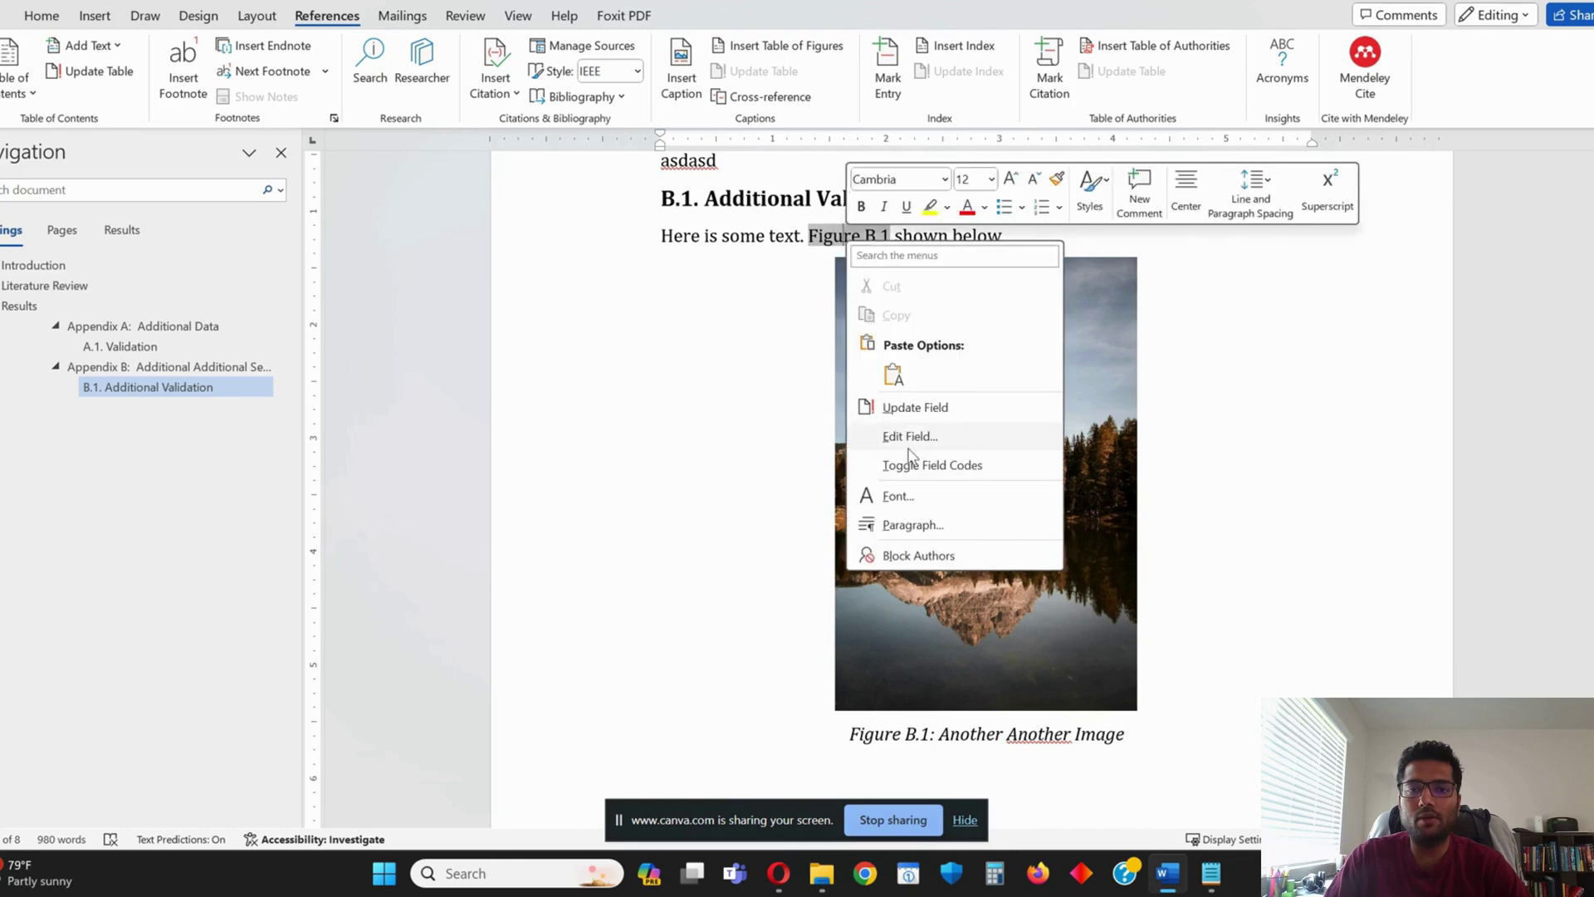
{"action": "left_click", "coordinate": [909, 434]}
{"action": "left_click", "coordinate": [496, 591]}
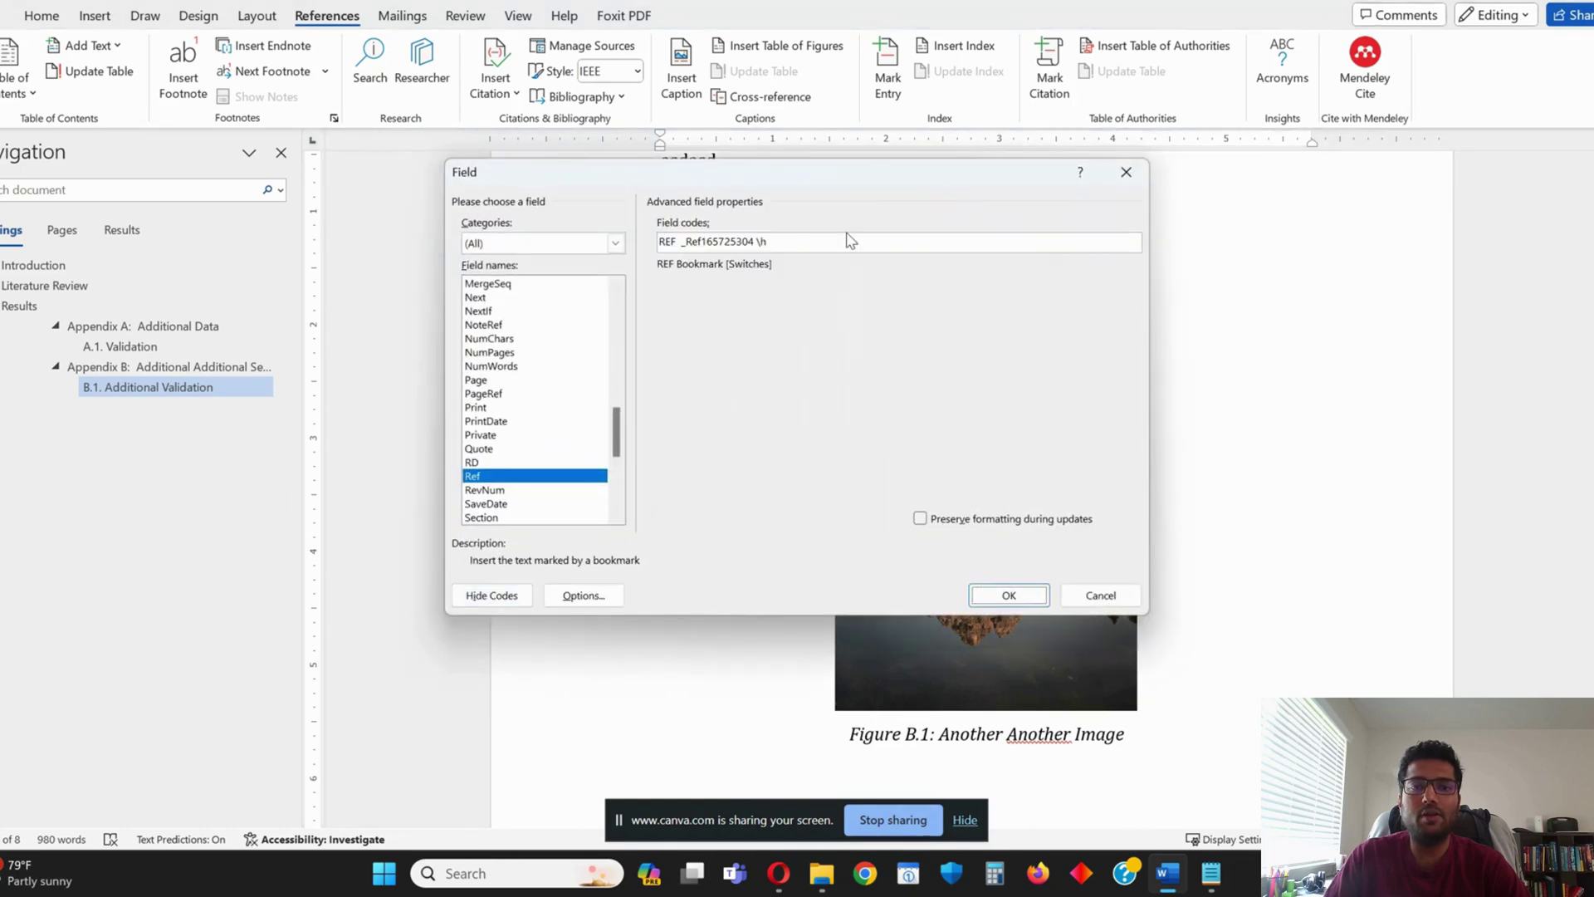
{"action": "key", "text": "Left"}
{"action": "key", "text": "Left"}
{"action": "type", "text": "\\#A.# 0"}
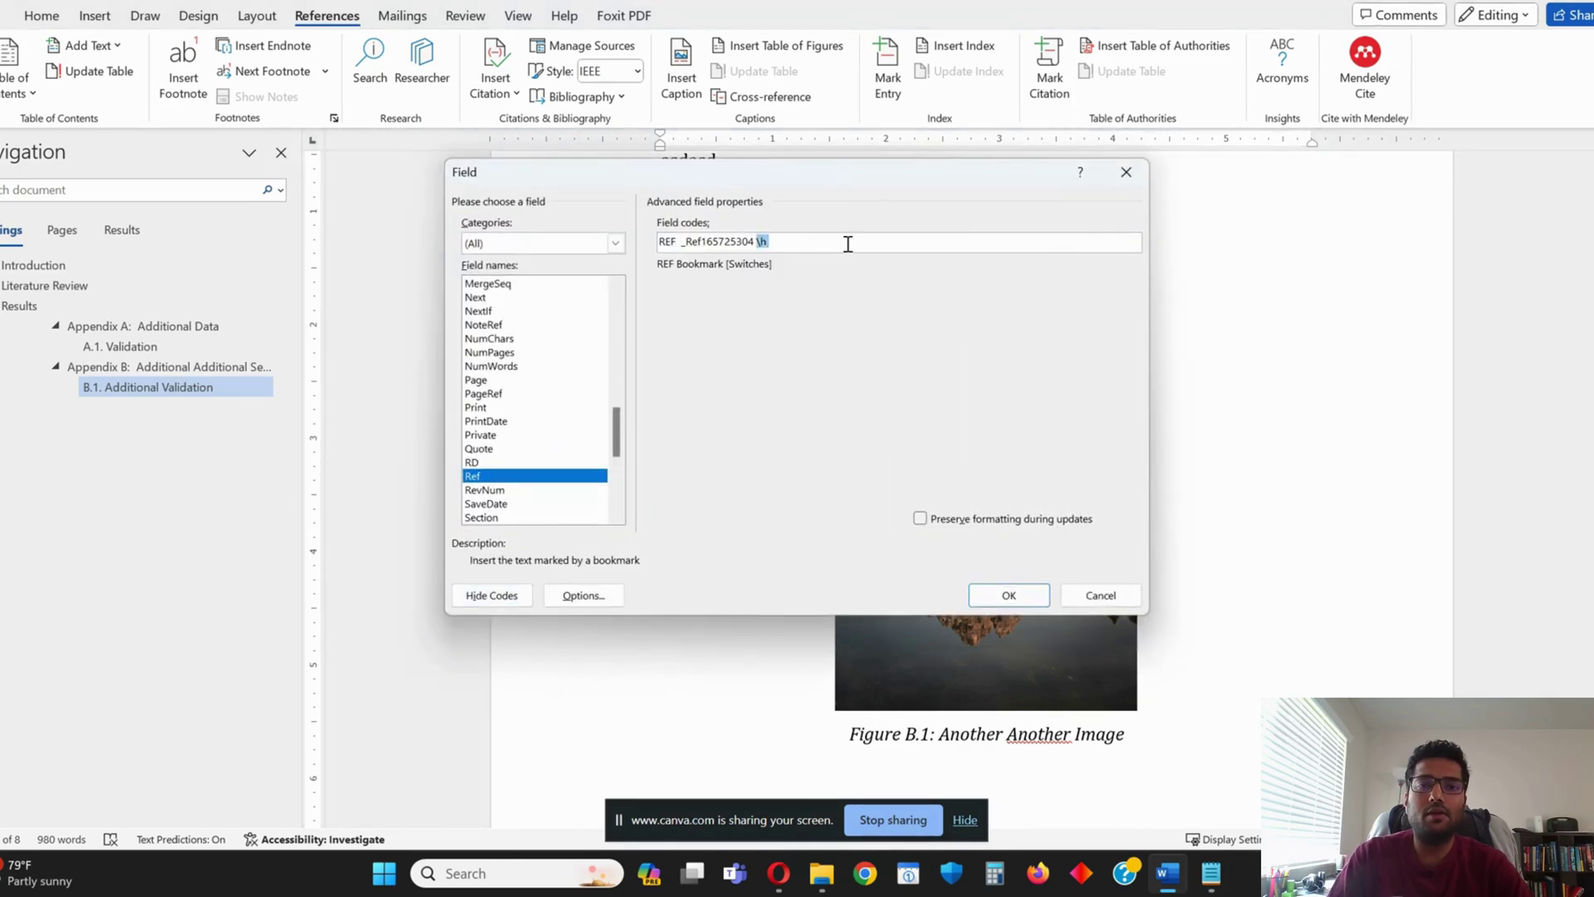
{"action": "left_click", "coordinate": [1008, 594]}
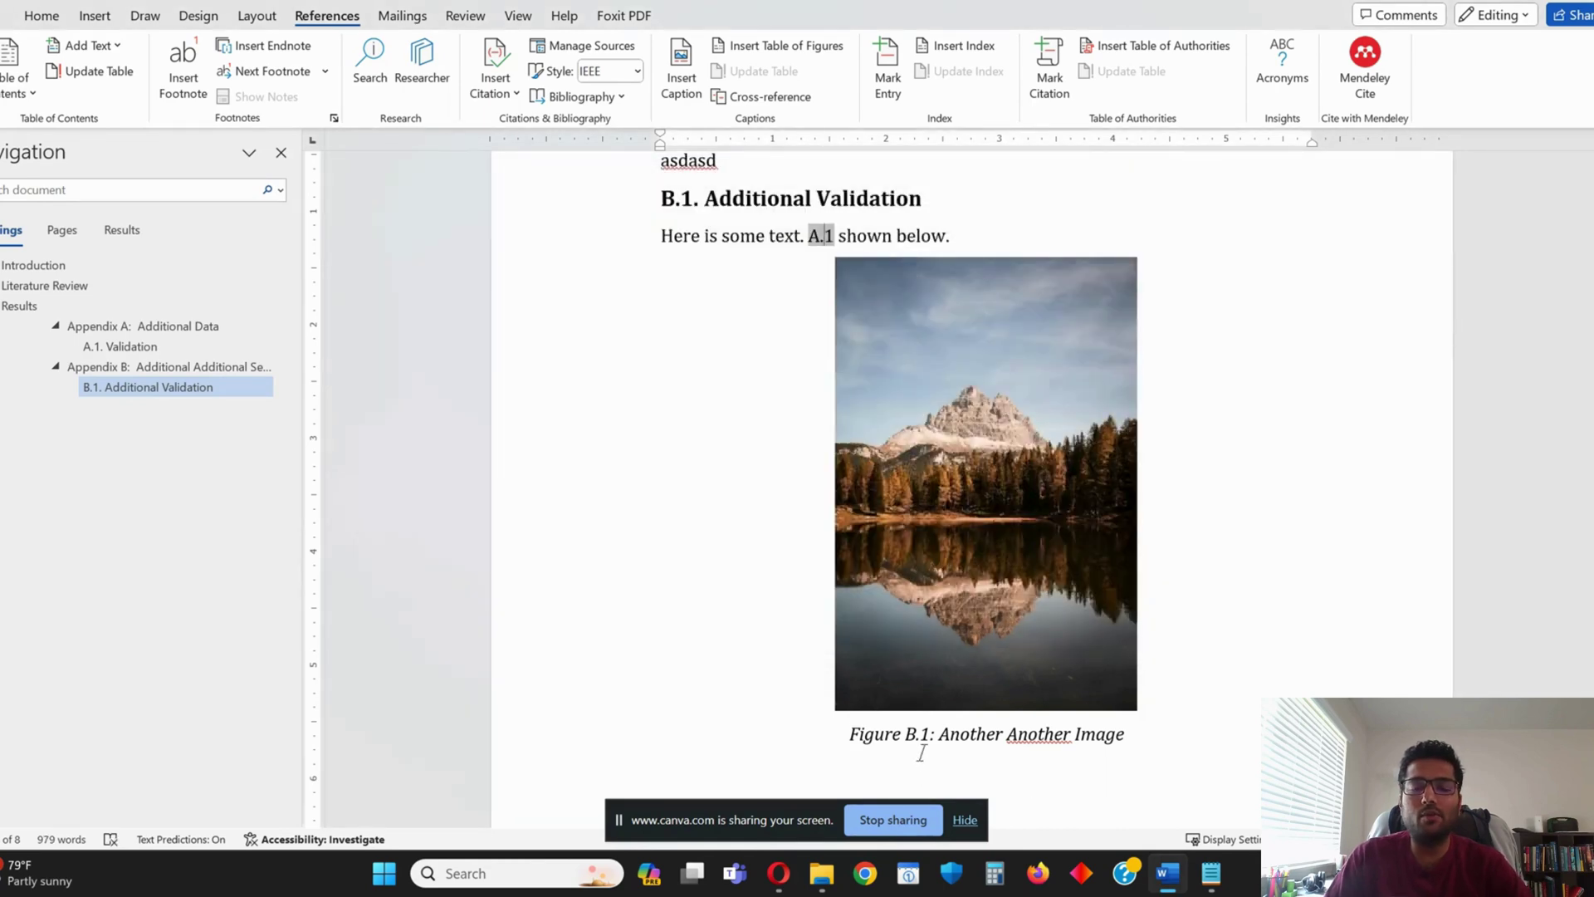
Compare the figure cross-reference and caption in section A.1 with those in section B.1
{"action": "scroll", "coordinate": [929, 483], "scroll_direction": "up", "scroll_amount": 12}
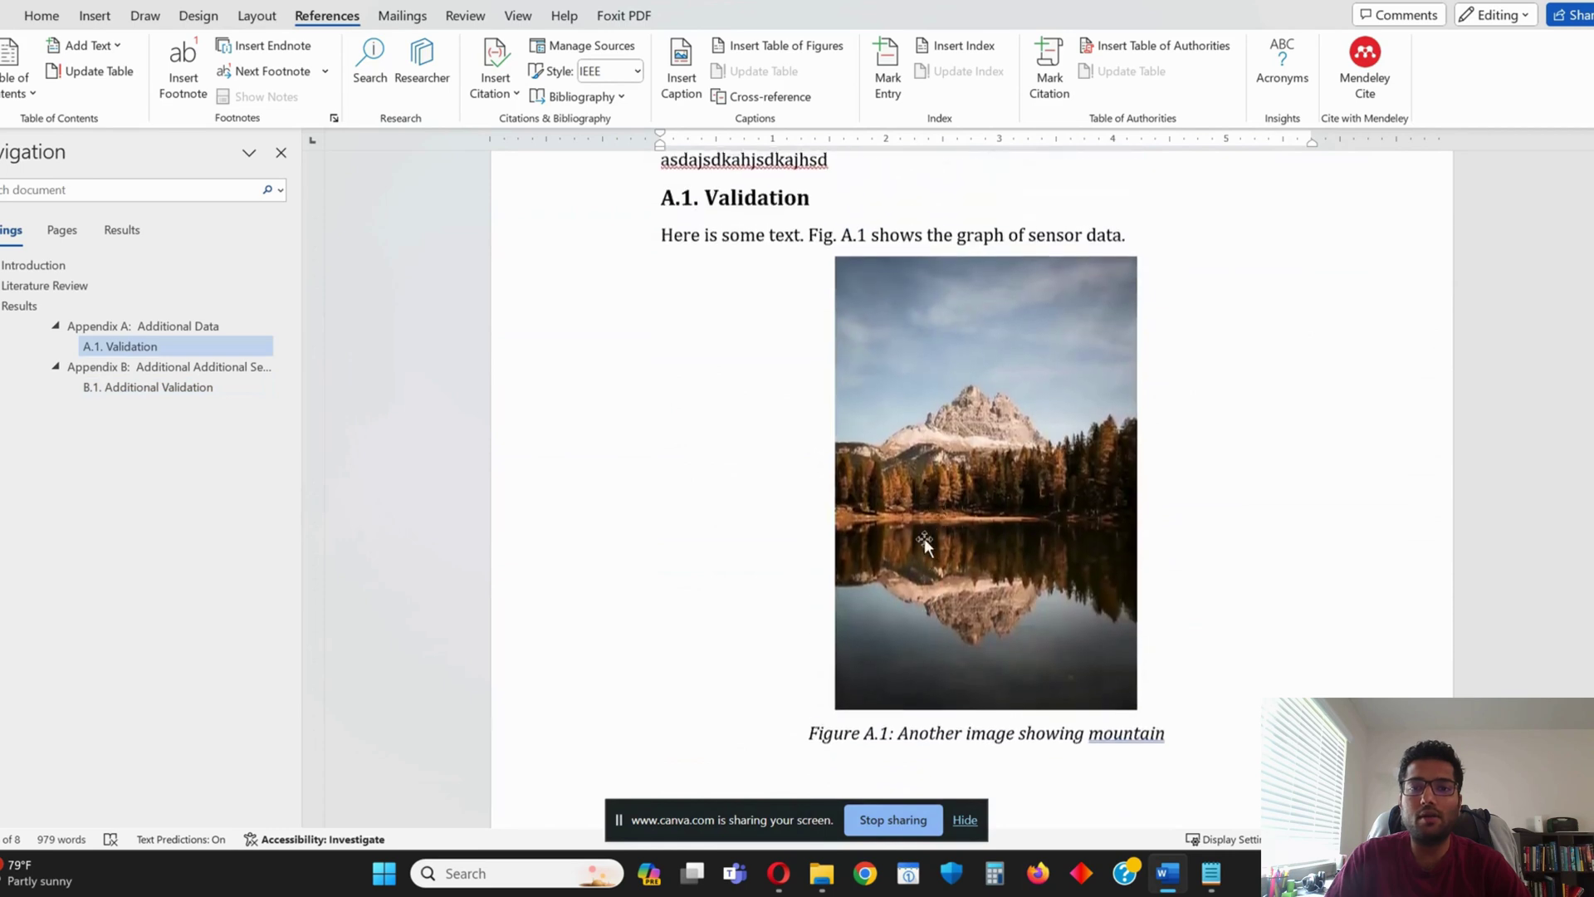
{"action": "left_click", "coordinate": [939, 421]}
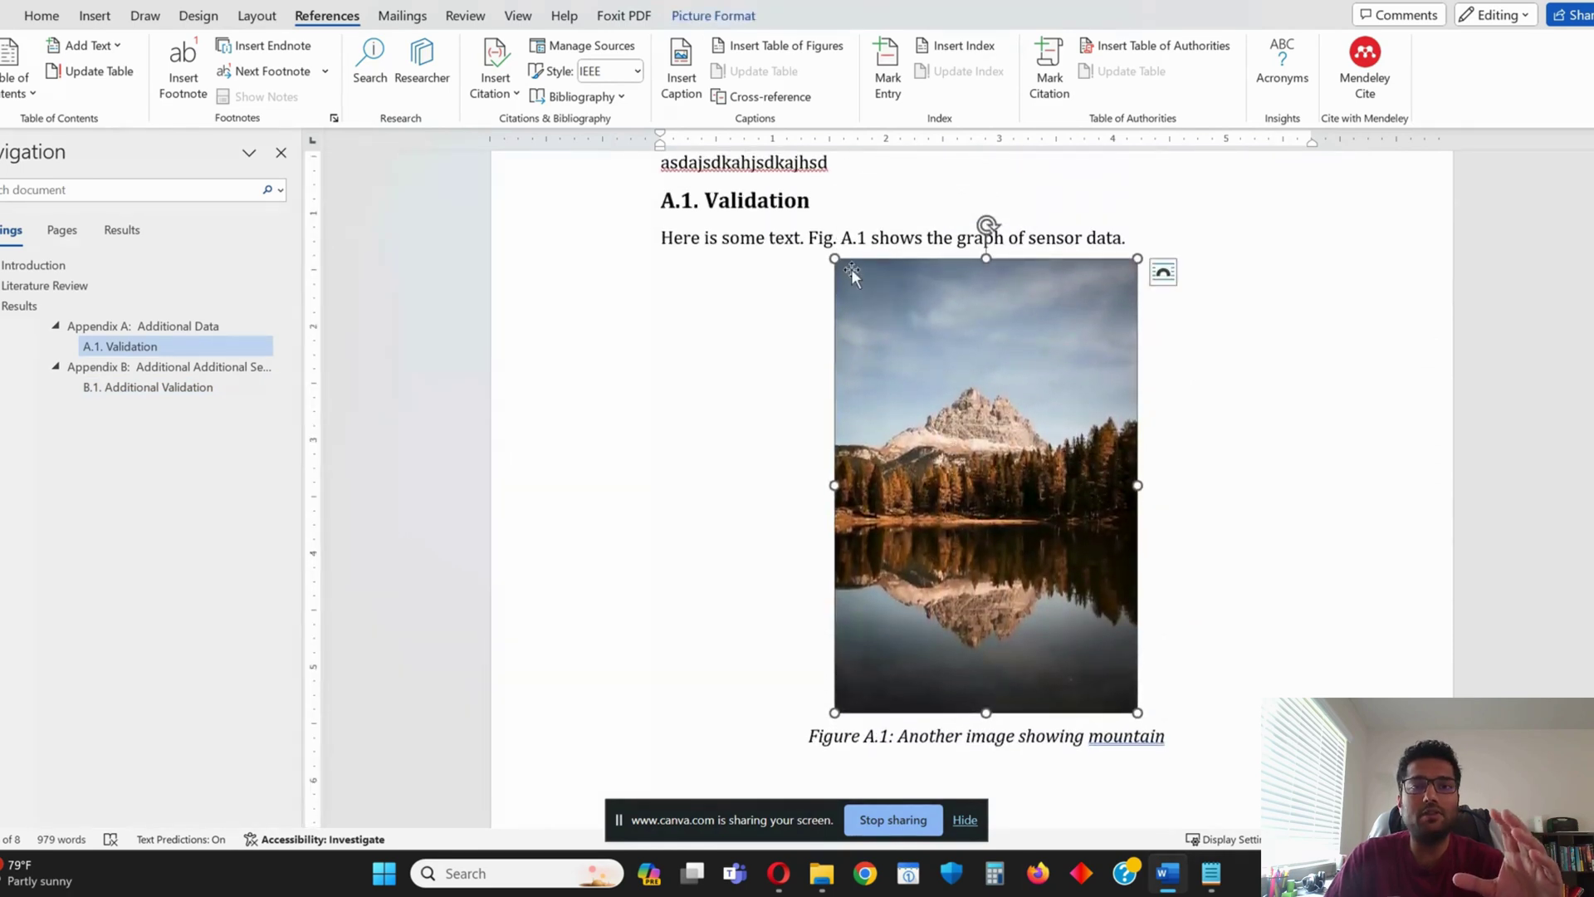
{"action": "scroll", "coordinate": [855, 352], "scroll_direction": "down", "scroll_amount": 12}
{"action": "left_click", "coordinate": [923, 586]}
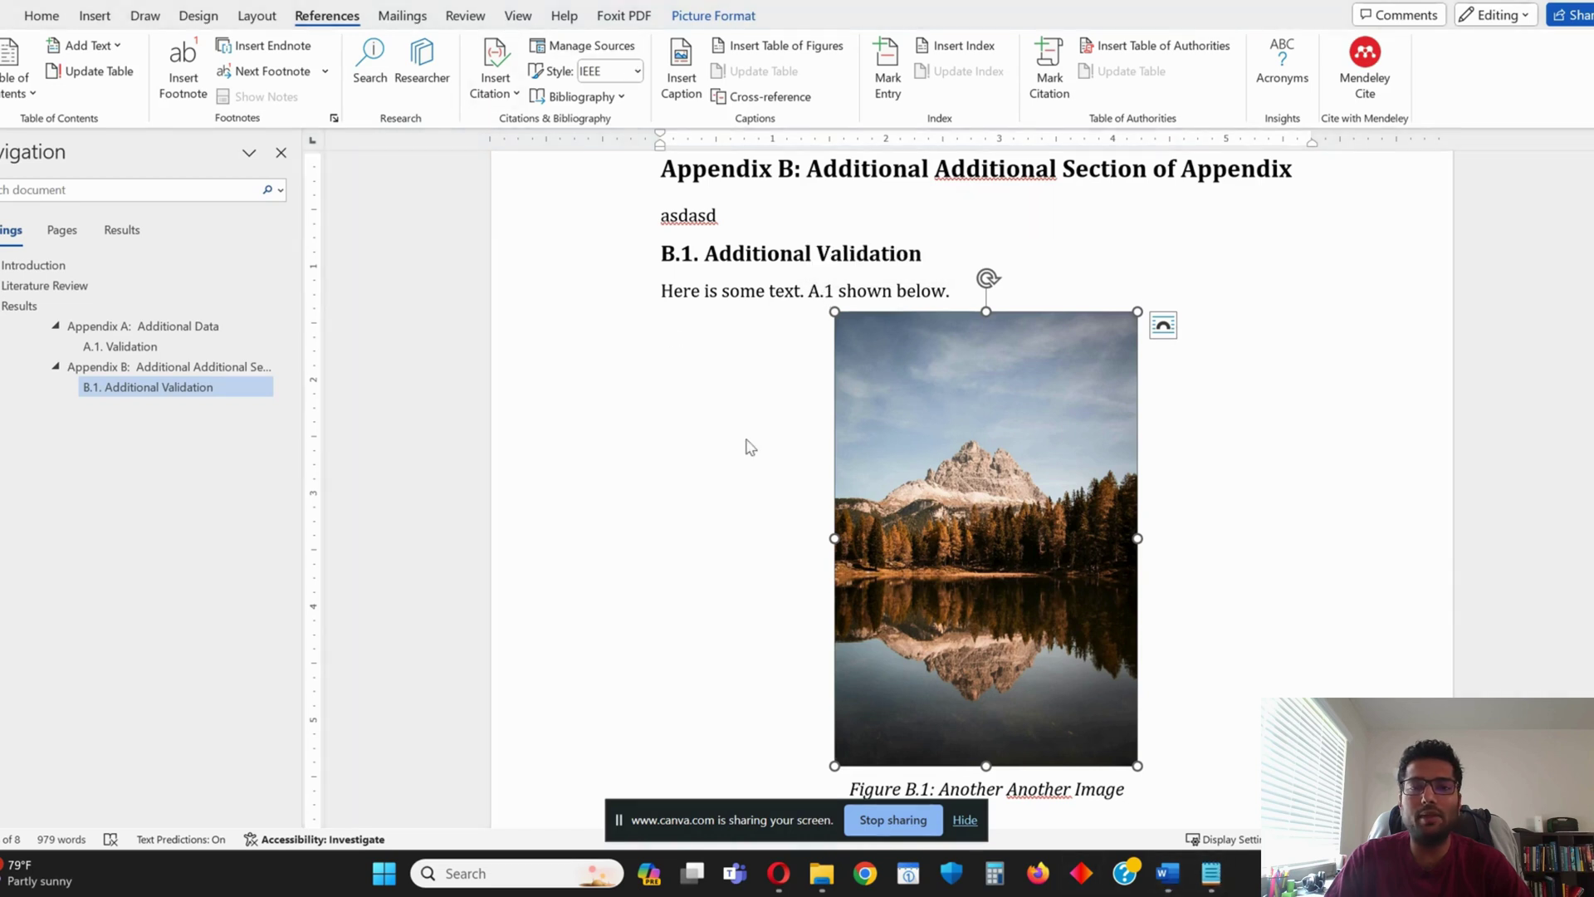
Switch to Notepad, examine the letter A in the \#A.# 0 \h switch, and save the notes file
{"action": "left_click", "coordinate": [1212, 874]}
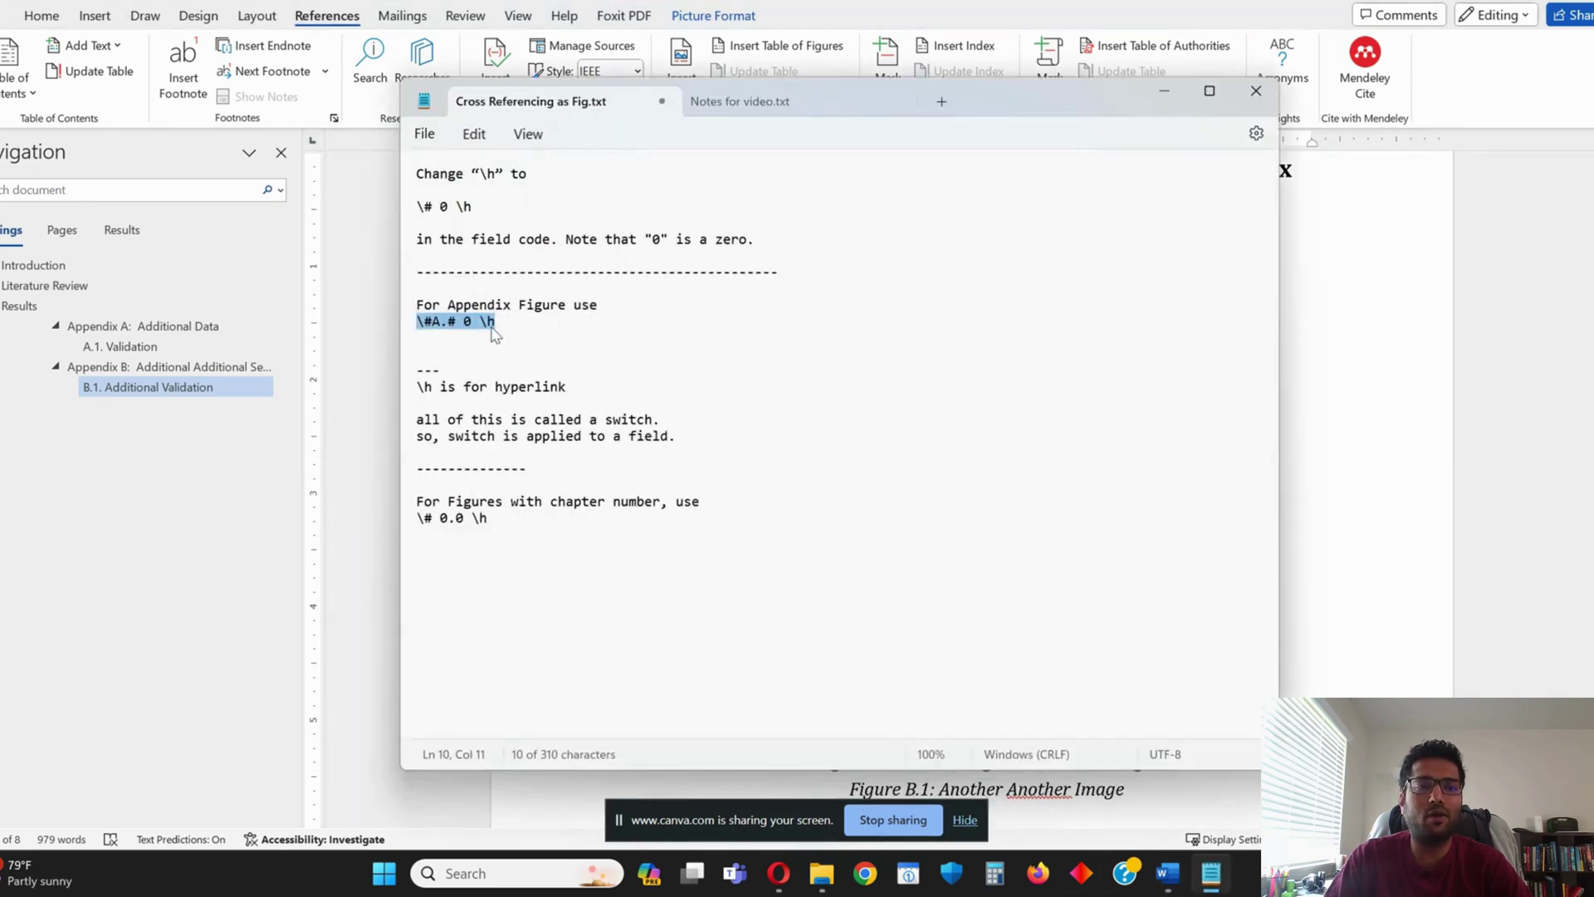
{"action": "left_click", "coordinate": [440, 325]}
{"action": "key", "text": "shift+Left"}
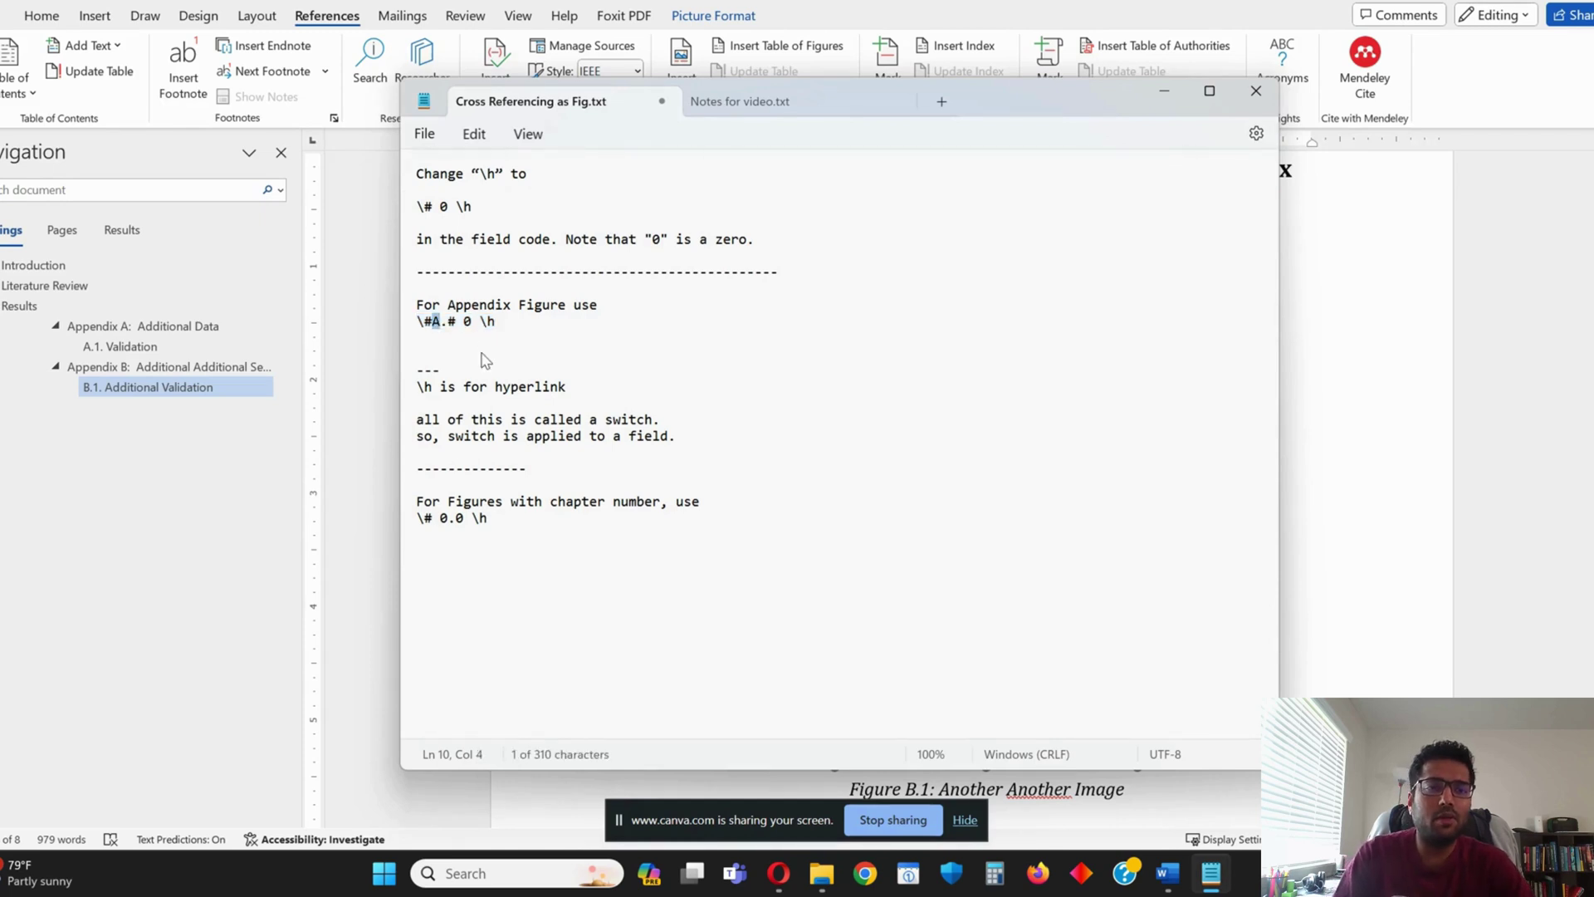
{"action": "type", "text": "B"}
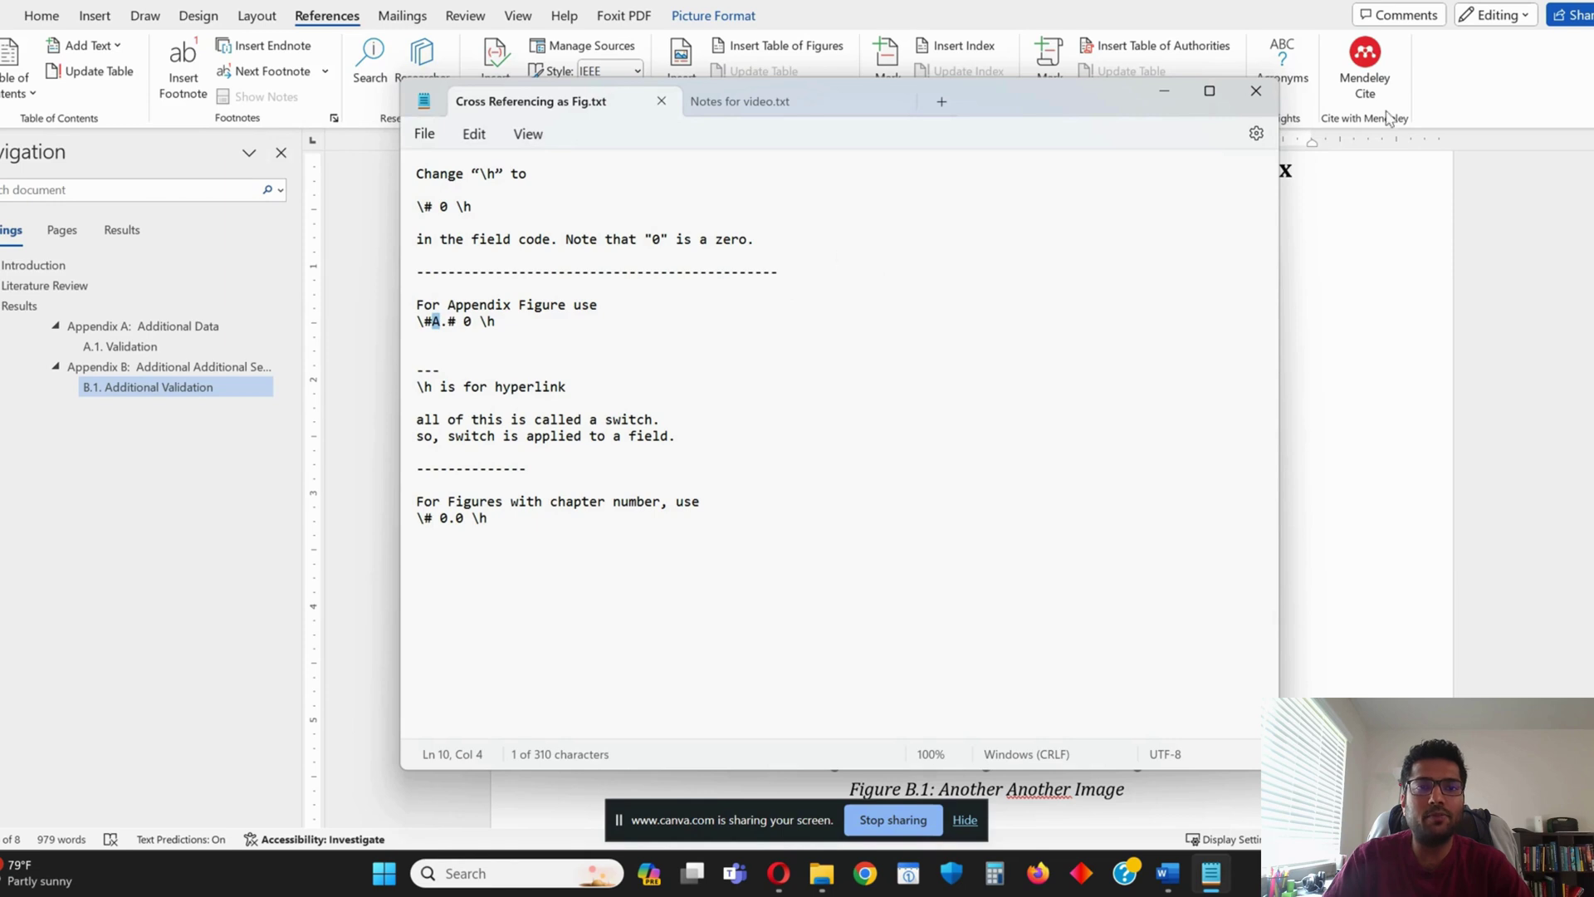
{"action": "left_click", "coordinate": [1164, 90]}
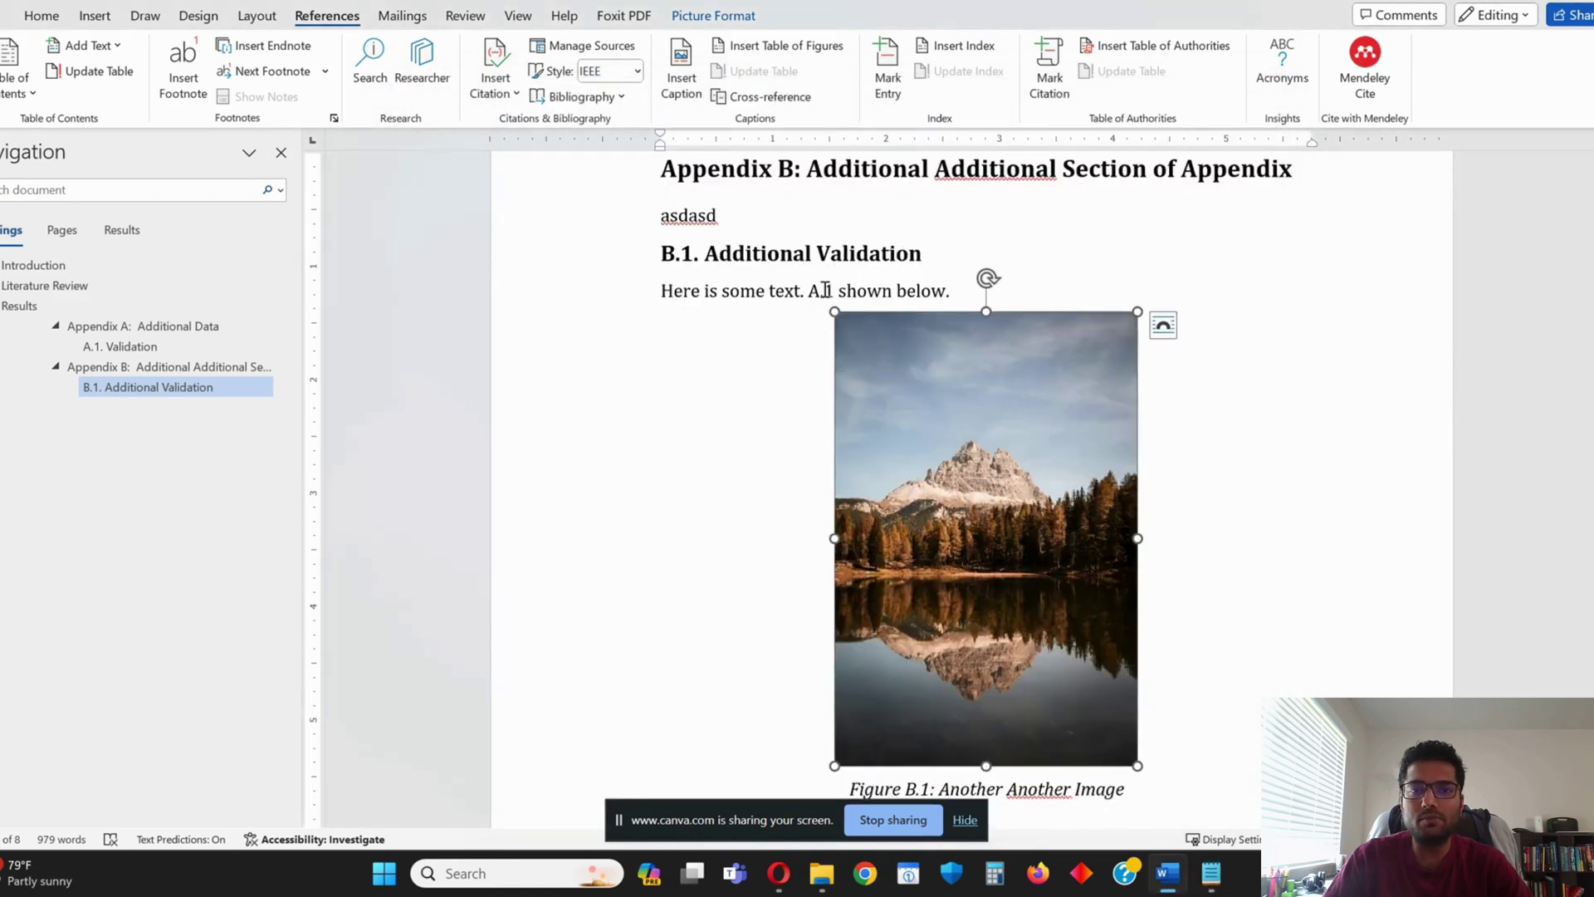
Replace the A.1 reference in the B.1. Additional Validation text with a new cross-reference to the Figure B.1 caption, only label and number
{"action": "right_click", "coordinate": [825, 290]}
{"action": "key", "text": "Escape"}
{"action": "left_click", "coordinate": [835, 292]}
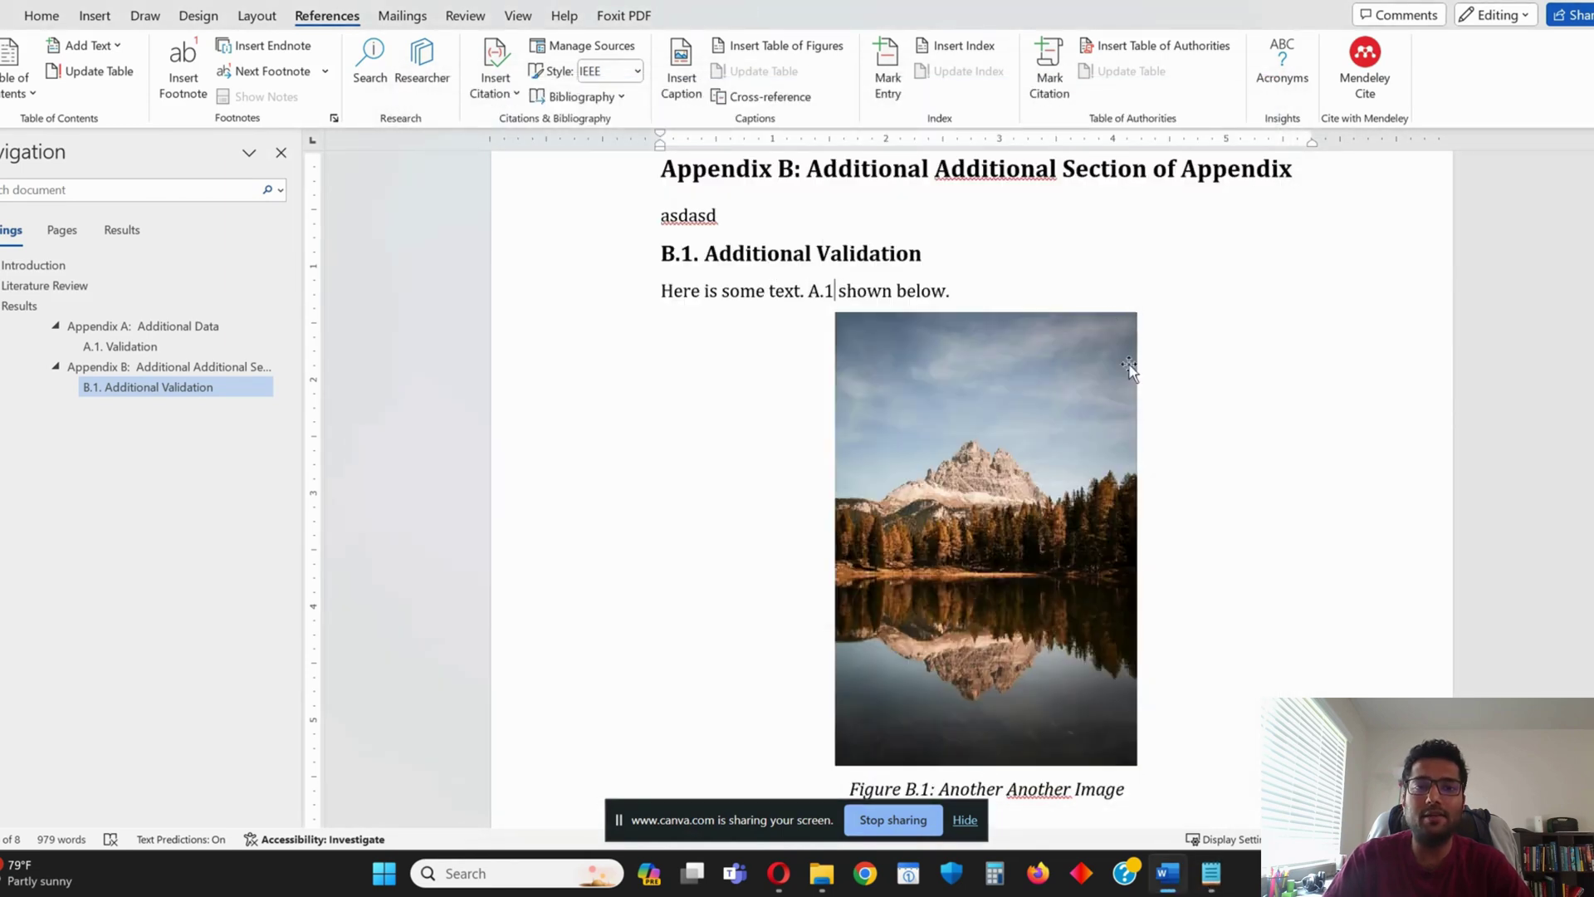
{"action": "key", "text": "shift+Left"}
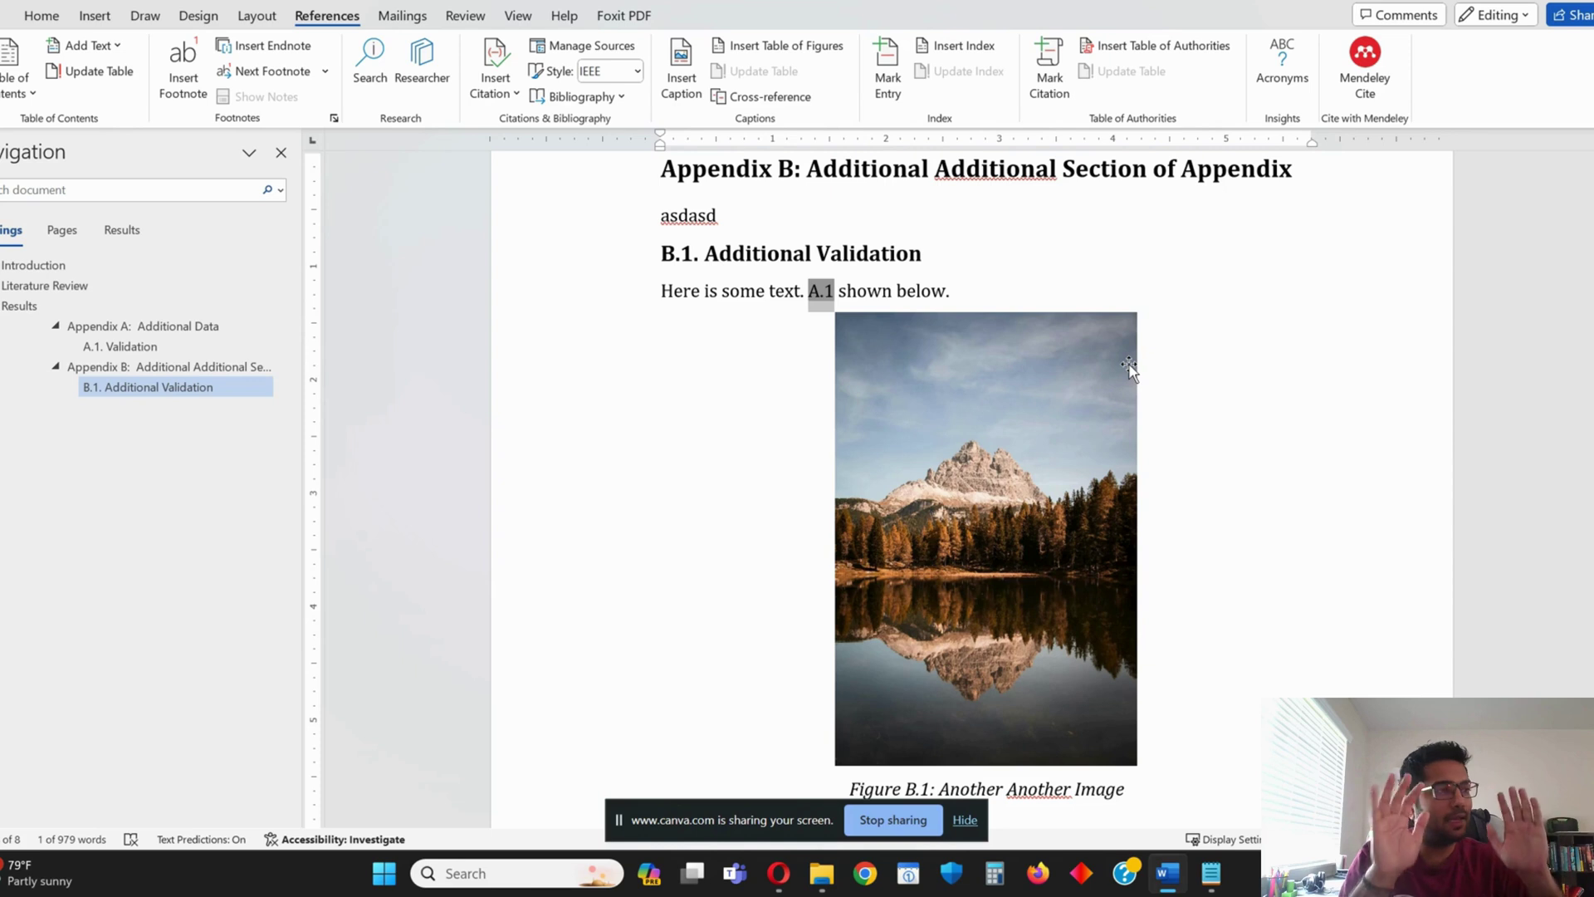
{"action": "key", "text": "Delete"}
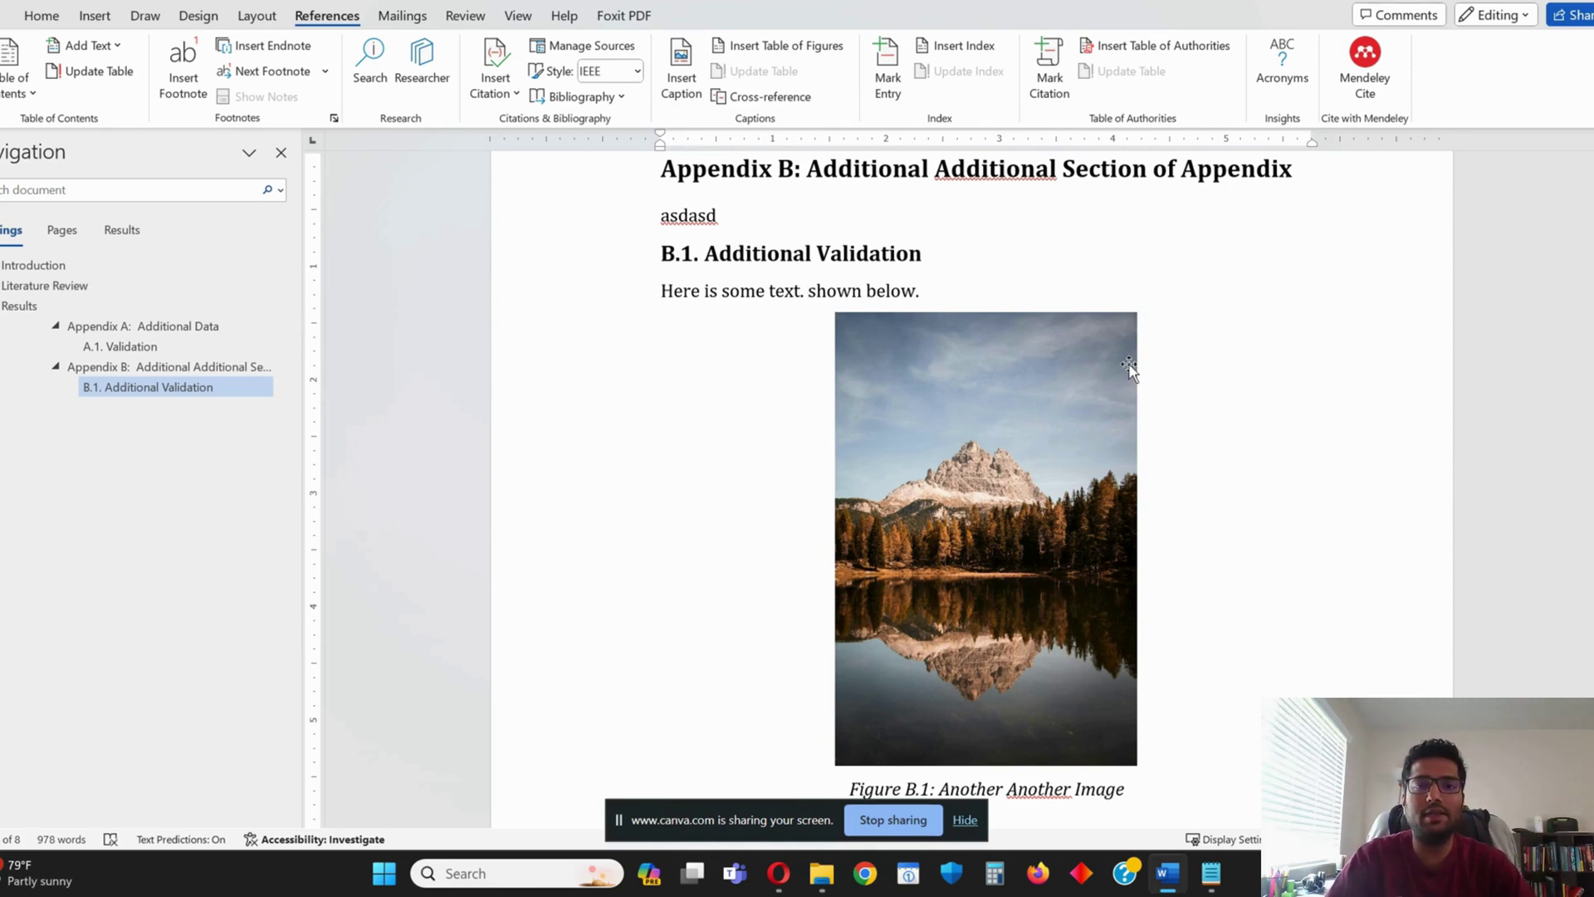
{"action": "left_click", "coordinate": [787, 95]}
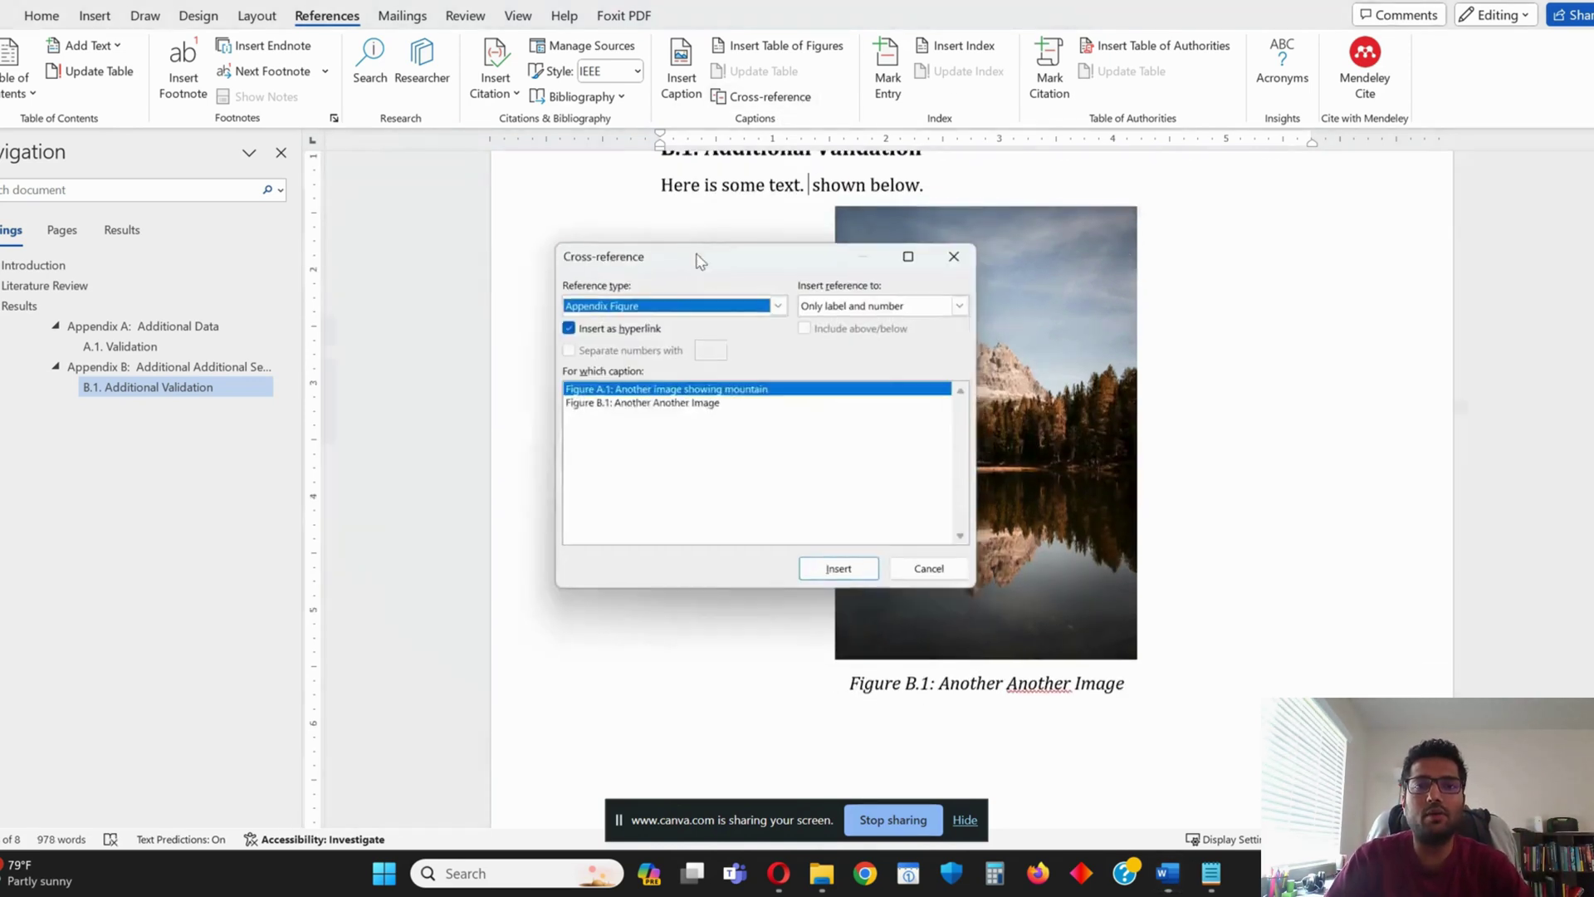
{"action": "left_click", "coordinate": [634, 403]}
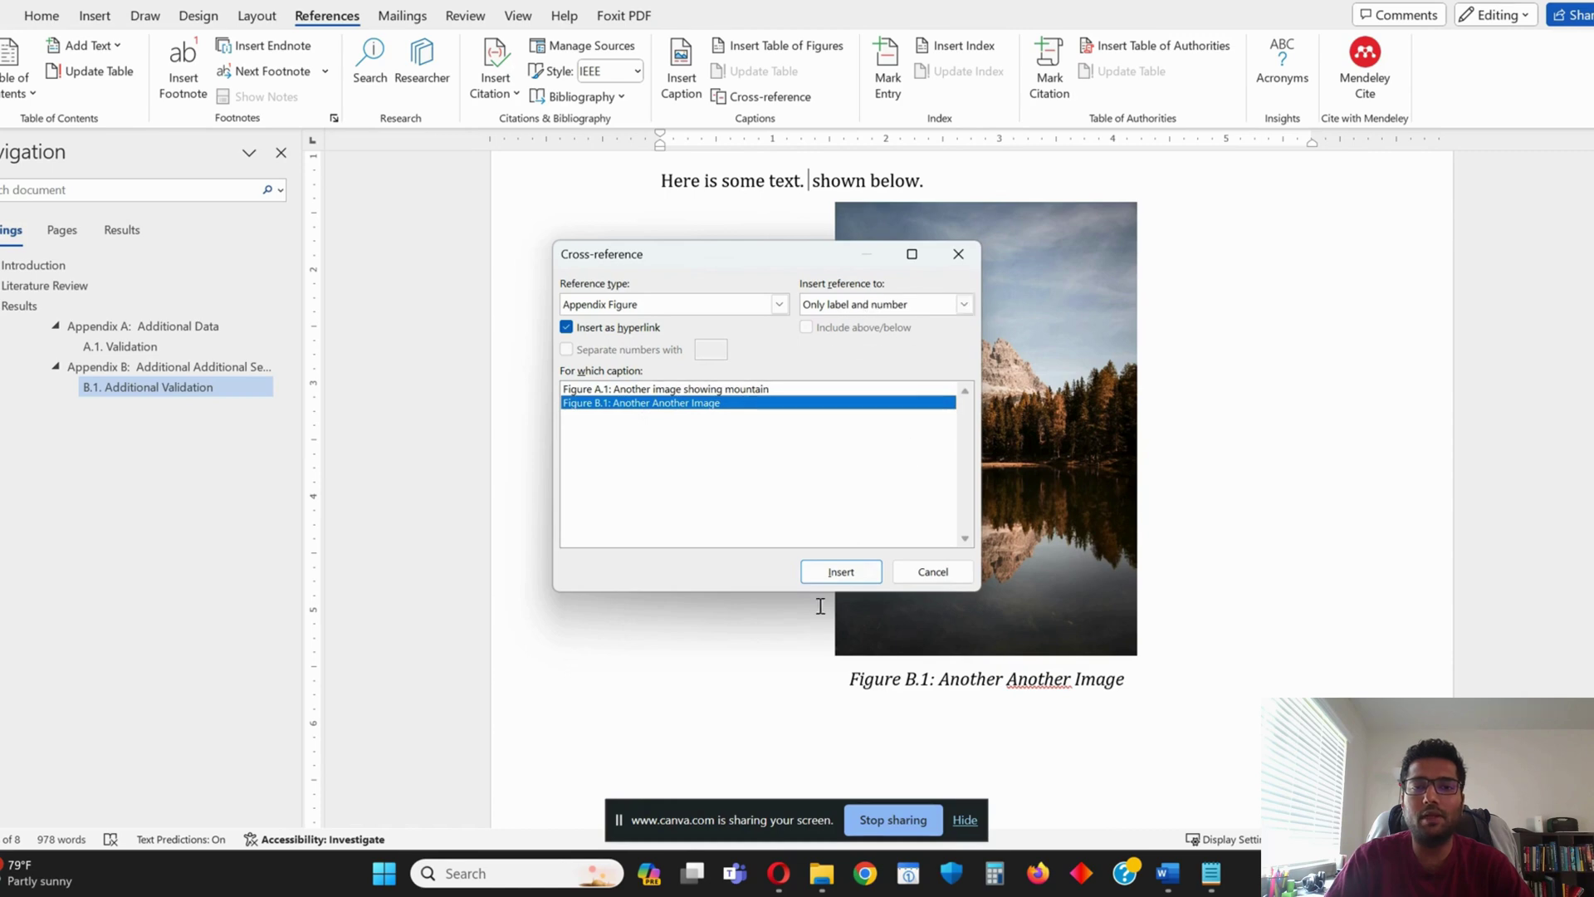
{"action": "left_click", "coordinate": [840, 571]}
{"action": "left_click", "coordinate": [932, 571]}
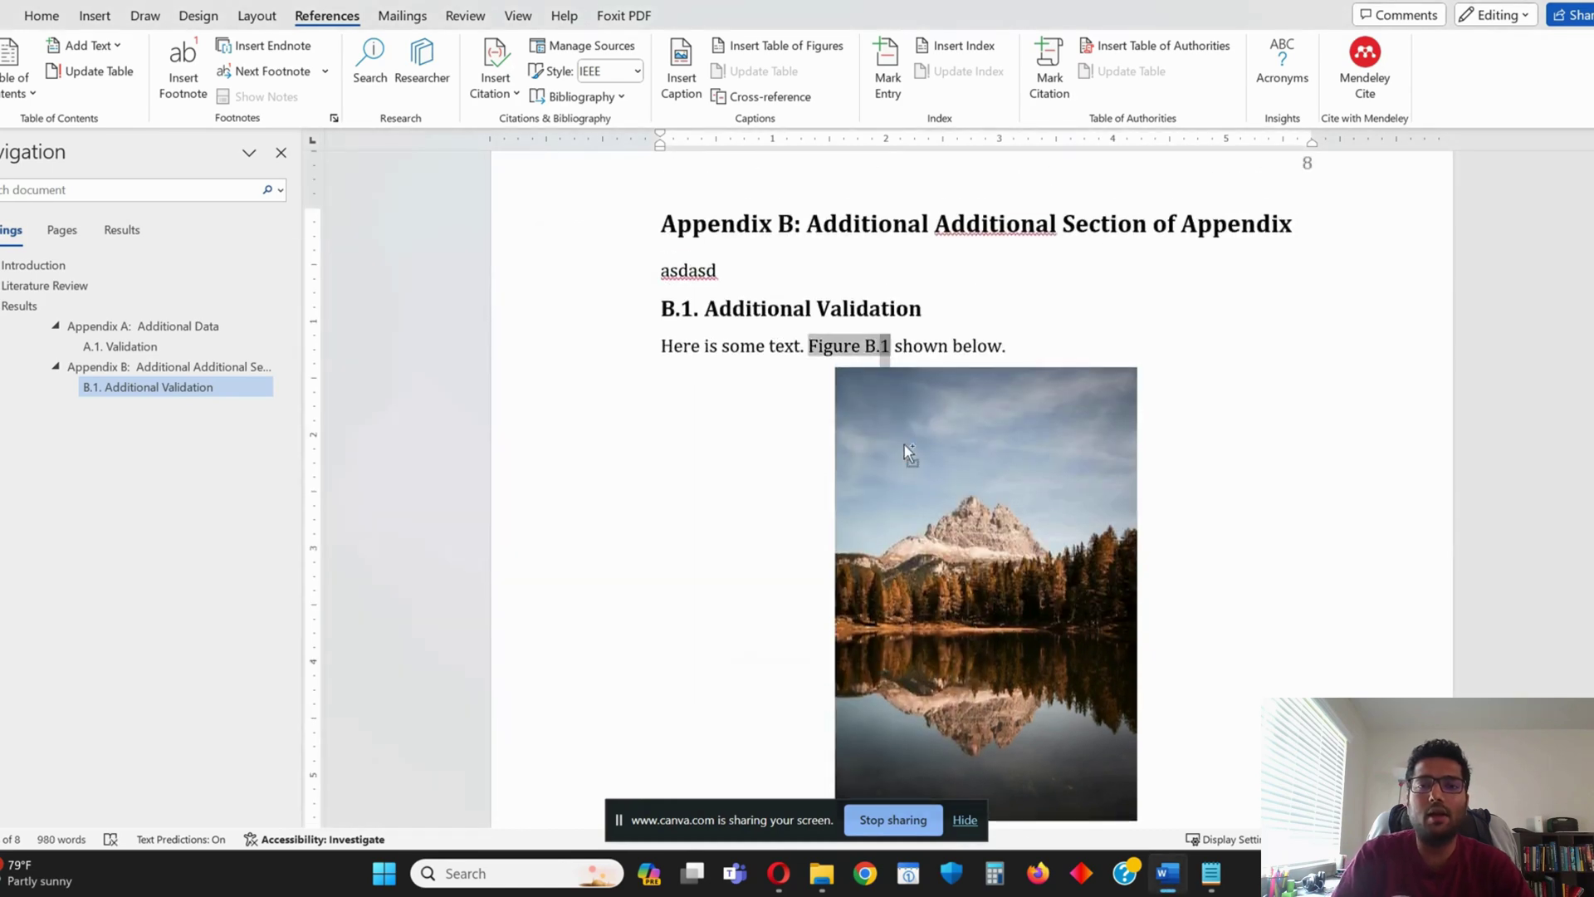
Edit the new cross-reference's field code so that its switches read \#B.# 0 \h
{"action": "key", "text": "ctrl+shift+Left"}
{"action": "key", "text": "ctrl+shift+Left"}
{"action": "key", "text": "ctrl+shift+Left"}
{"action": "right_click", "coordinate": [840, 352]}
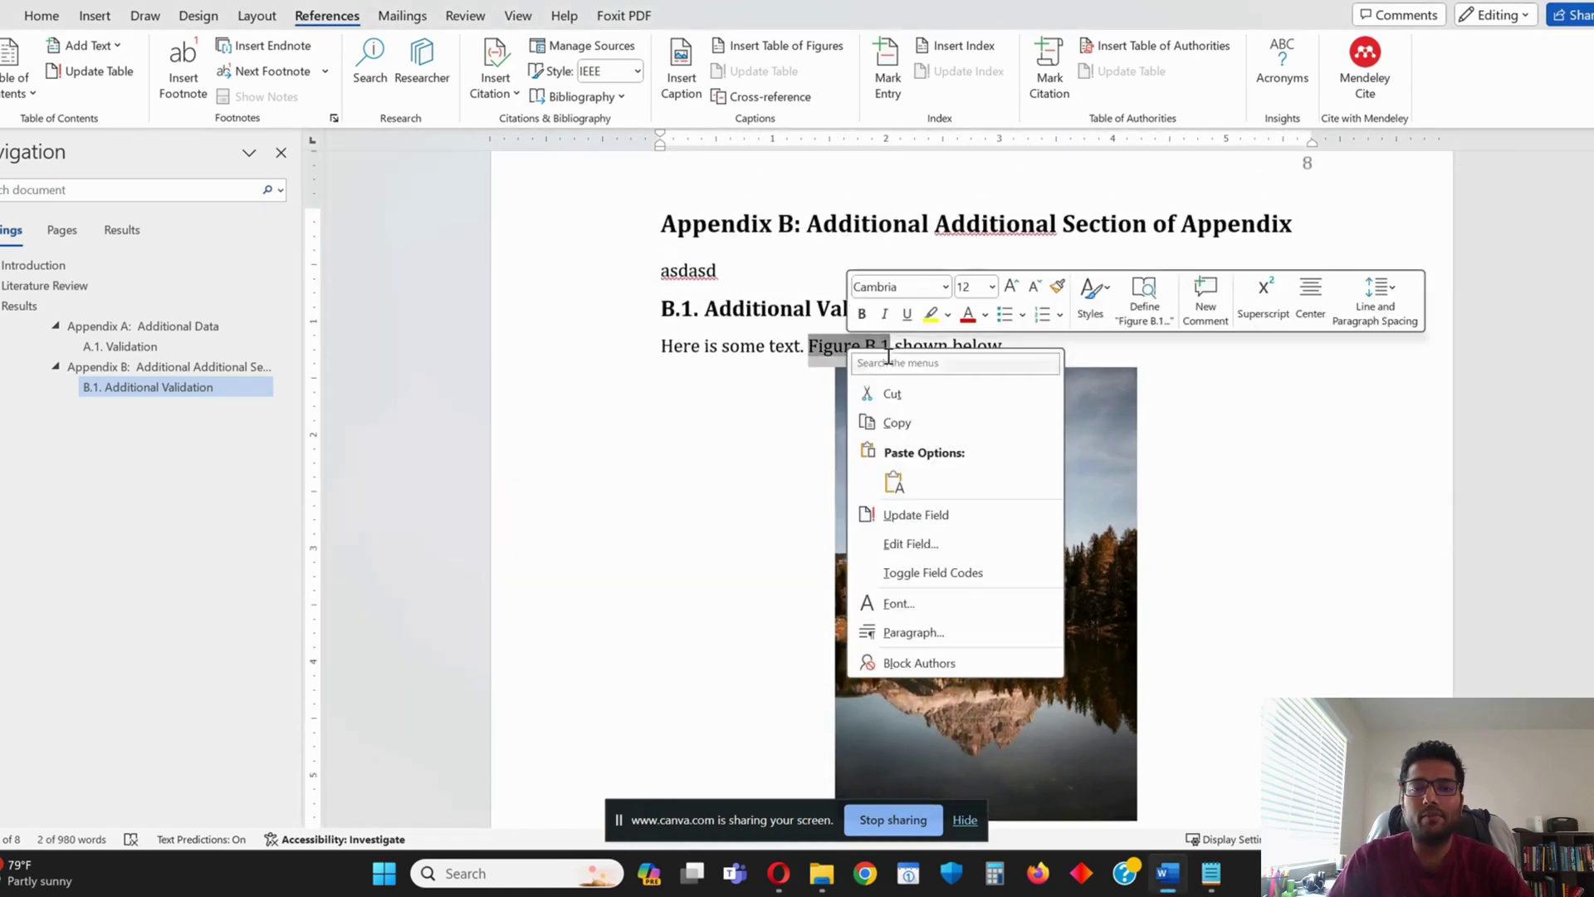
{"action": "left_click", "coordinate": [921, 543]}
{"action": "left_click", "coordinate": [494, 596]}
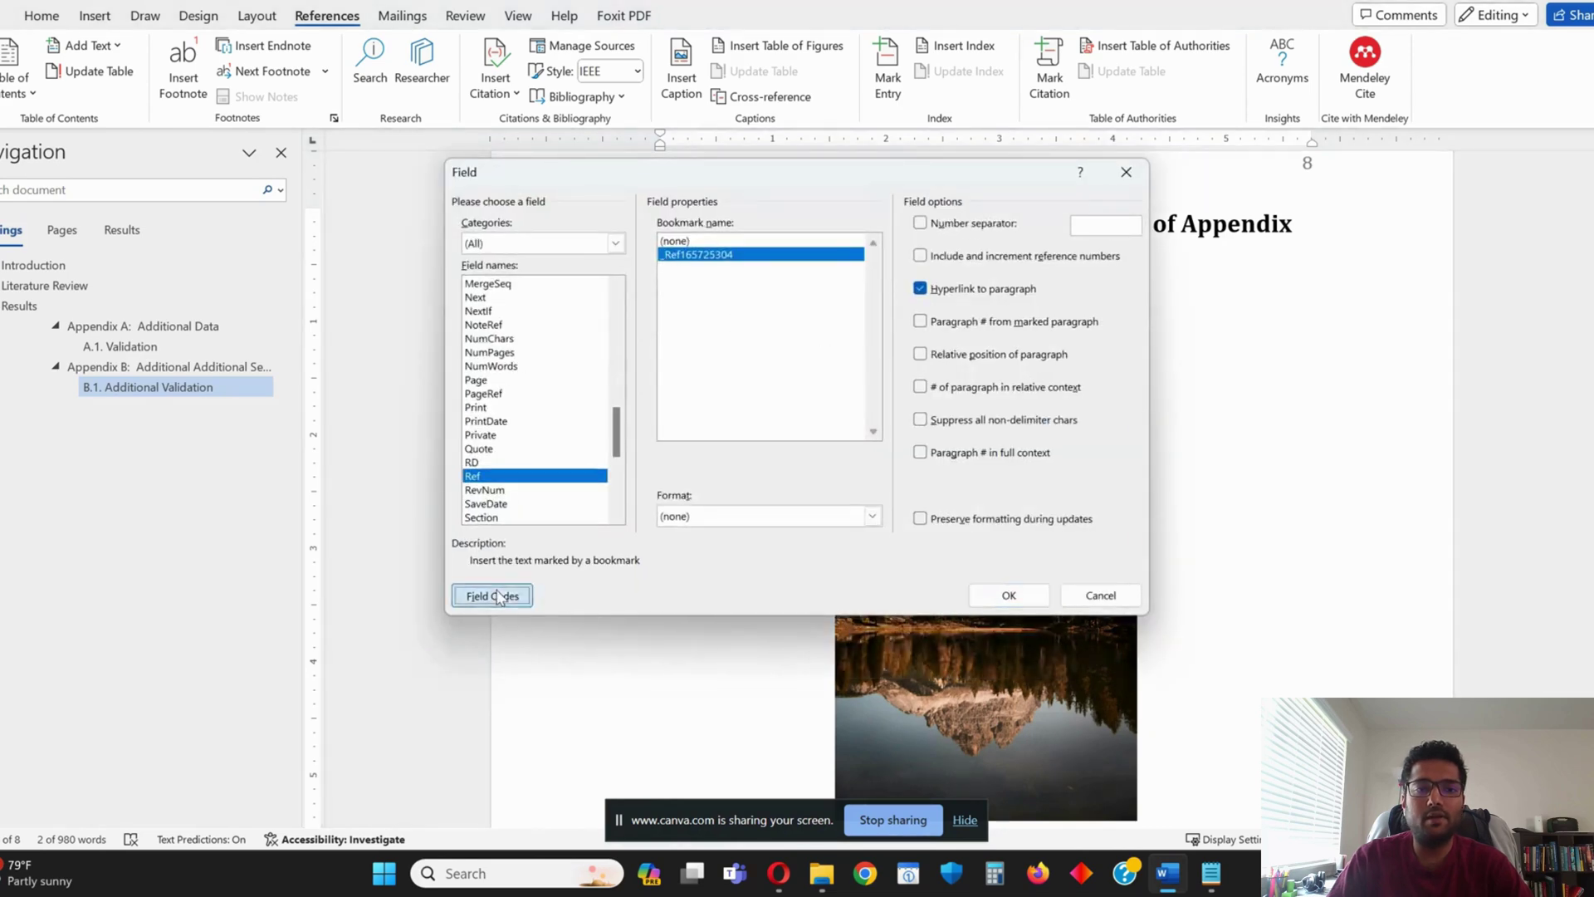
{"action": "type", "text": "\\# 0 "}
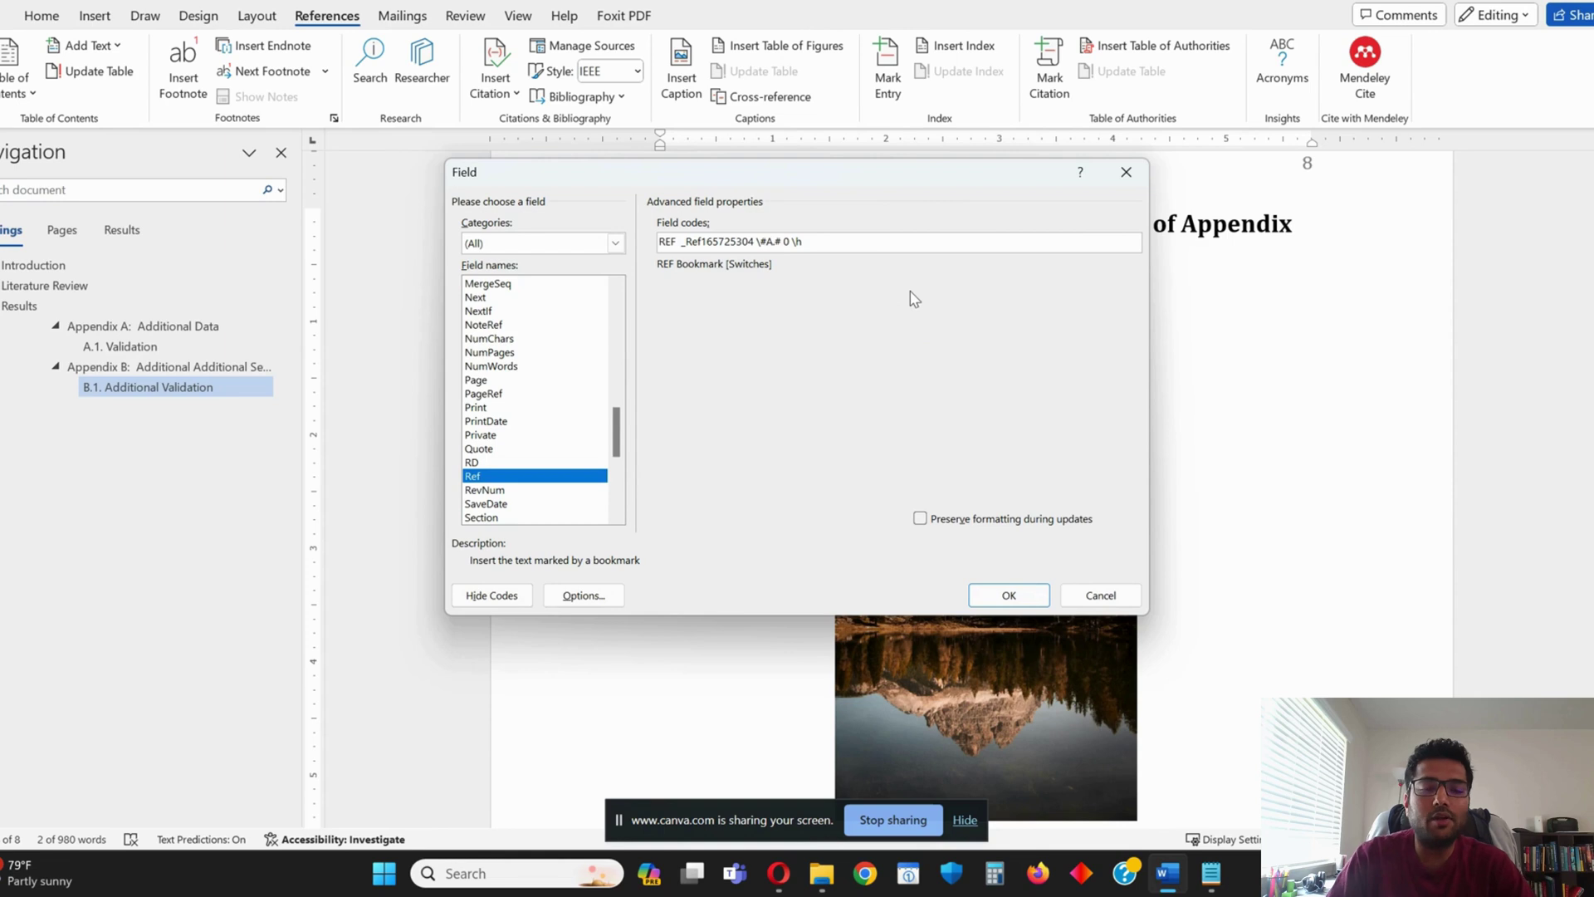
{"action": "type", "text": "B."}
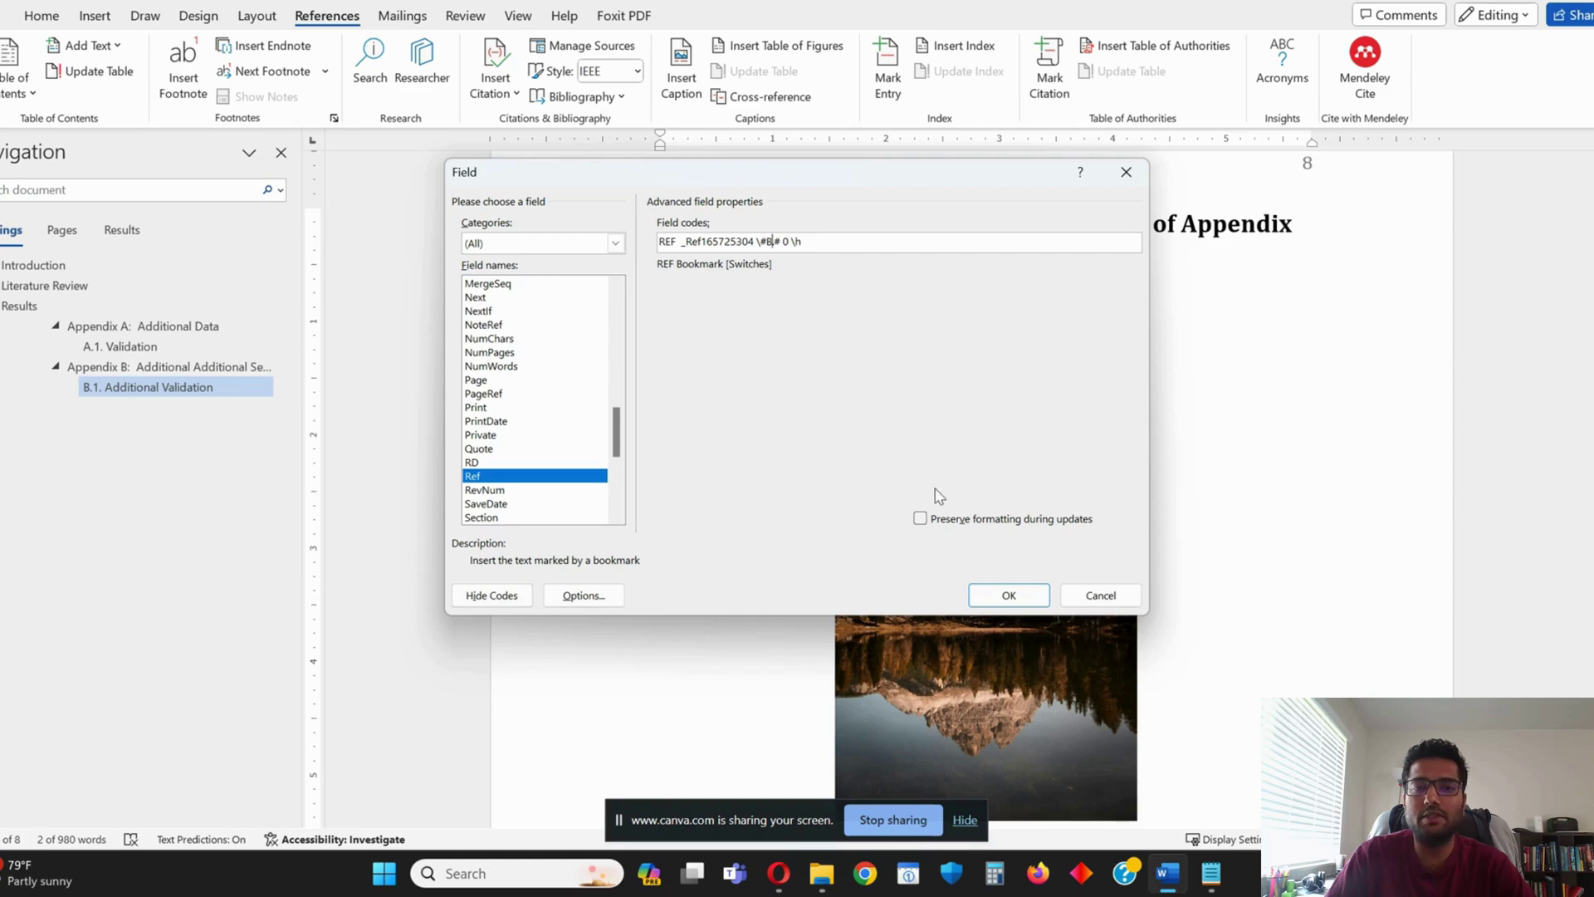
{"action": "left_click", "coordinate": [1008, 595]}
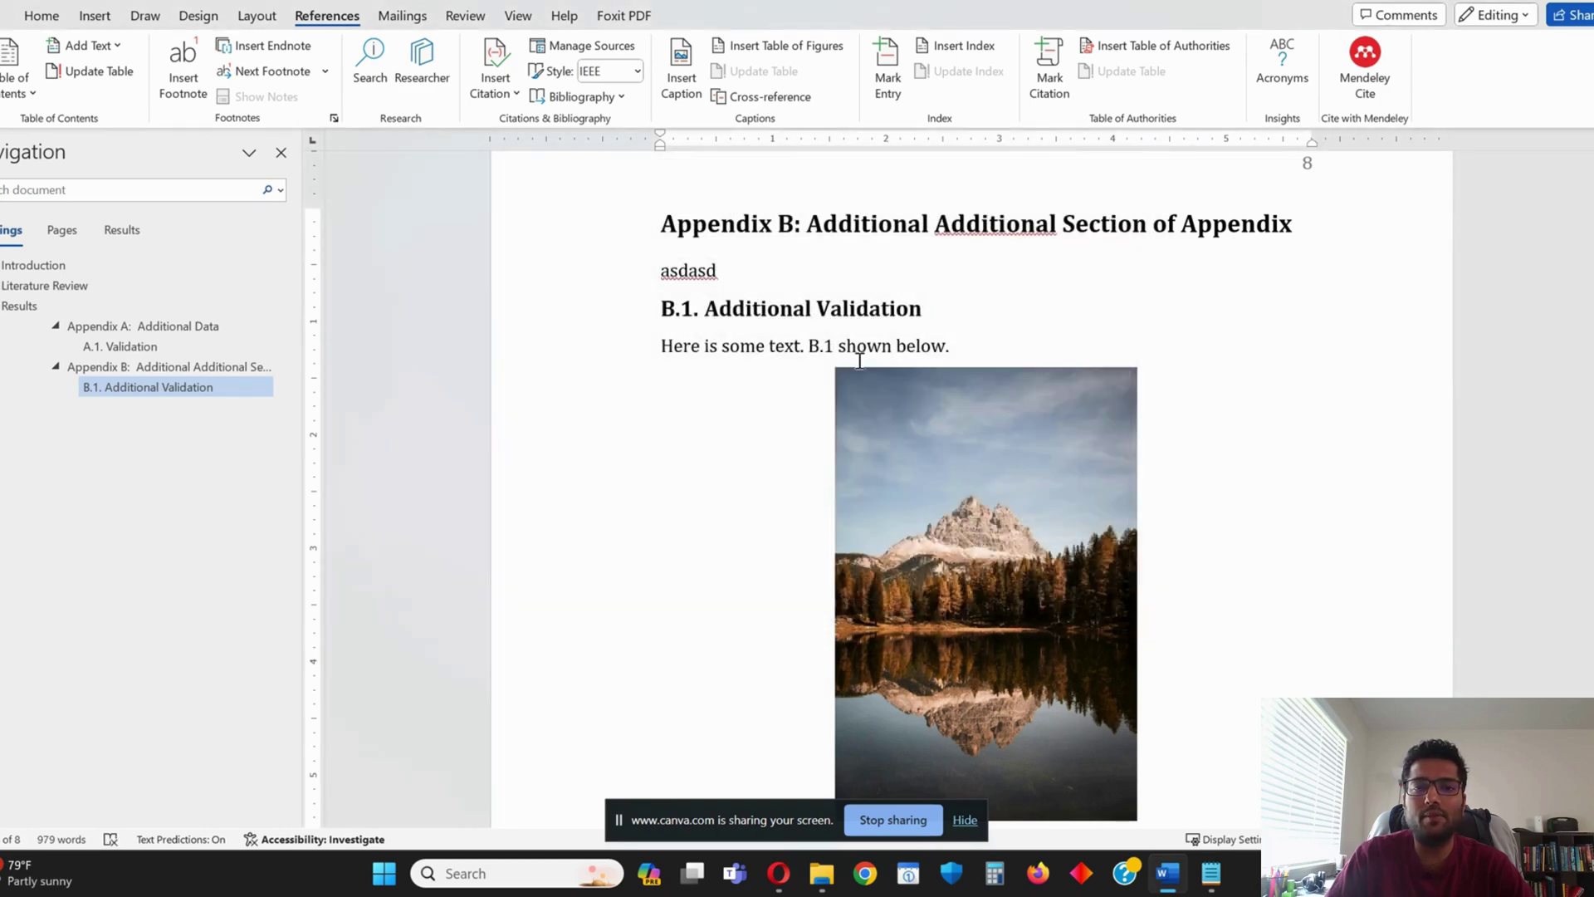
Add "Fig." before the B.1 cross-reference in the Additional Validation sentence
{"action": "key", "text": "Right"}
{"action": "key", "text": "End"}
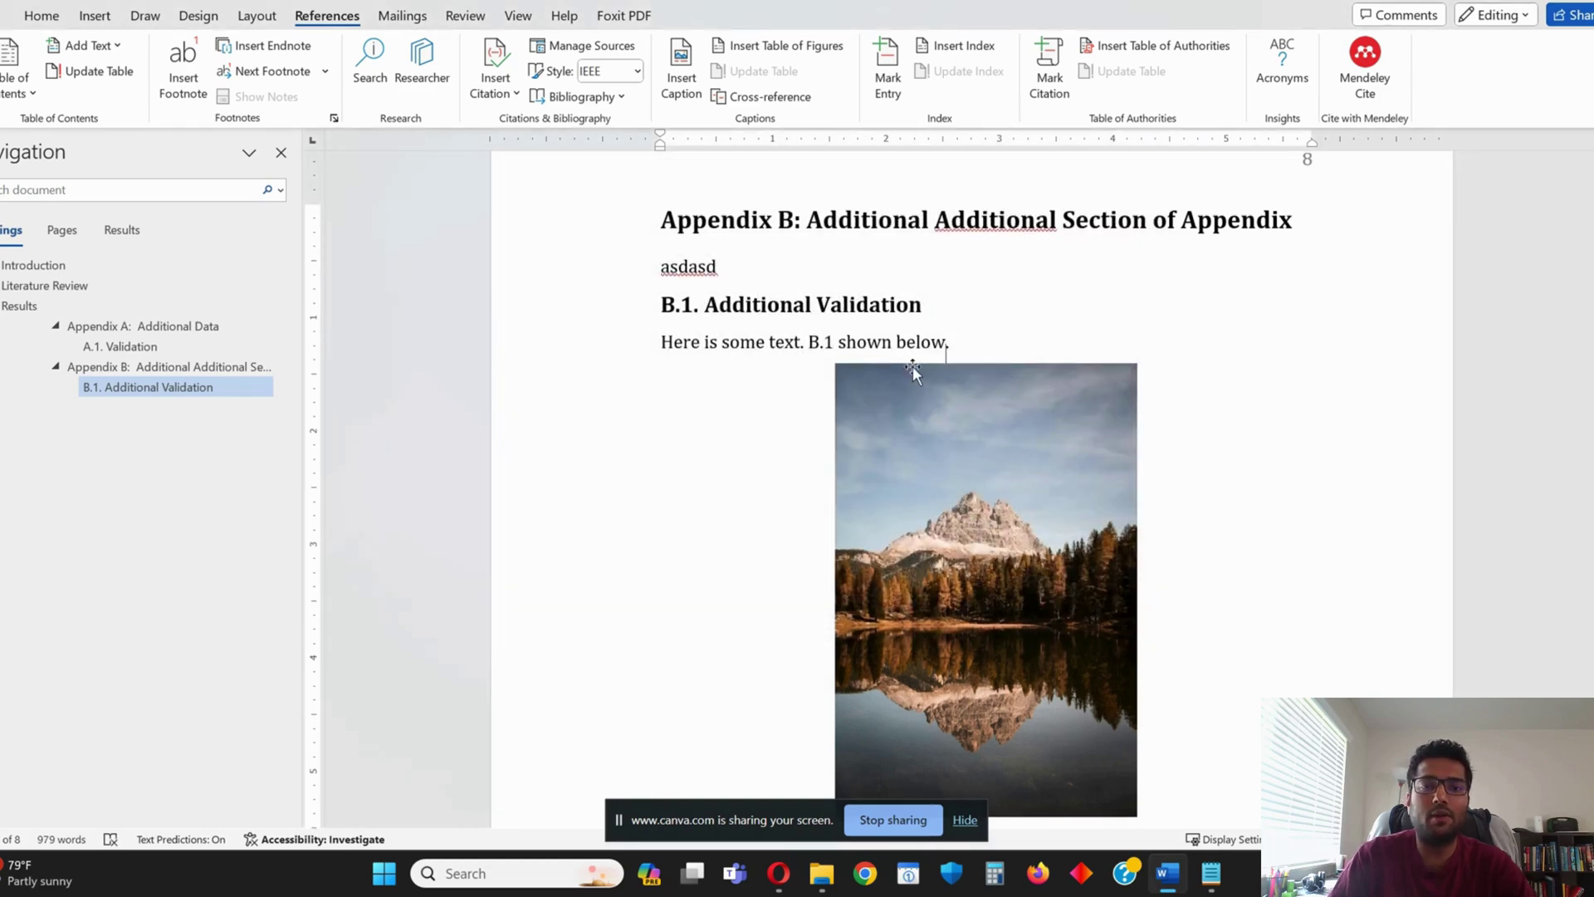
{"action": "key", "text": "ctrl+Left"}
{"action": "key", "text": "ctrl+Left"}
{"action": "key", "text": "ctrl+Left"}
{"action": "key", "text": "ctrl+Left"}
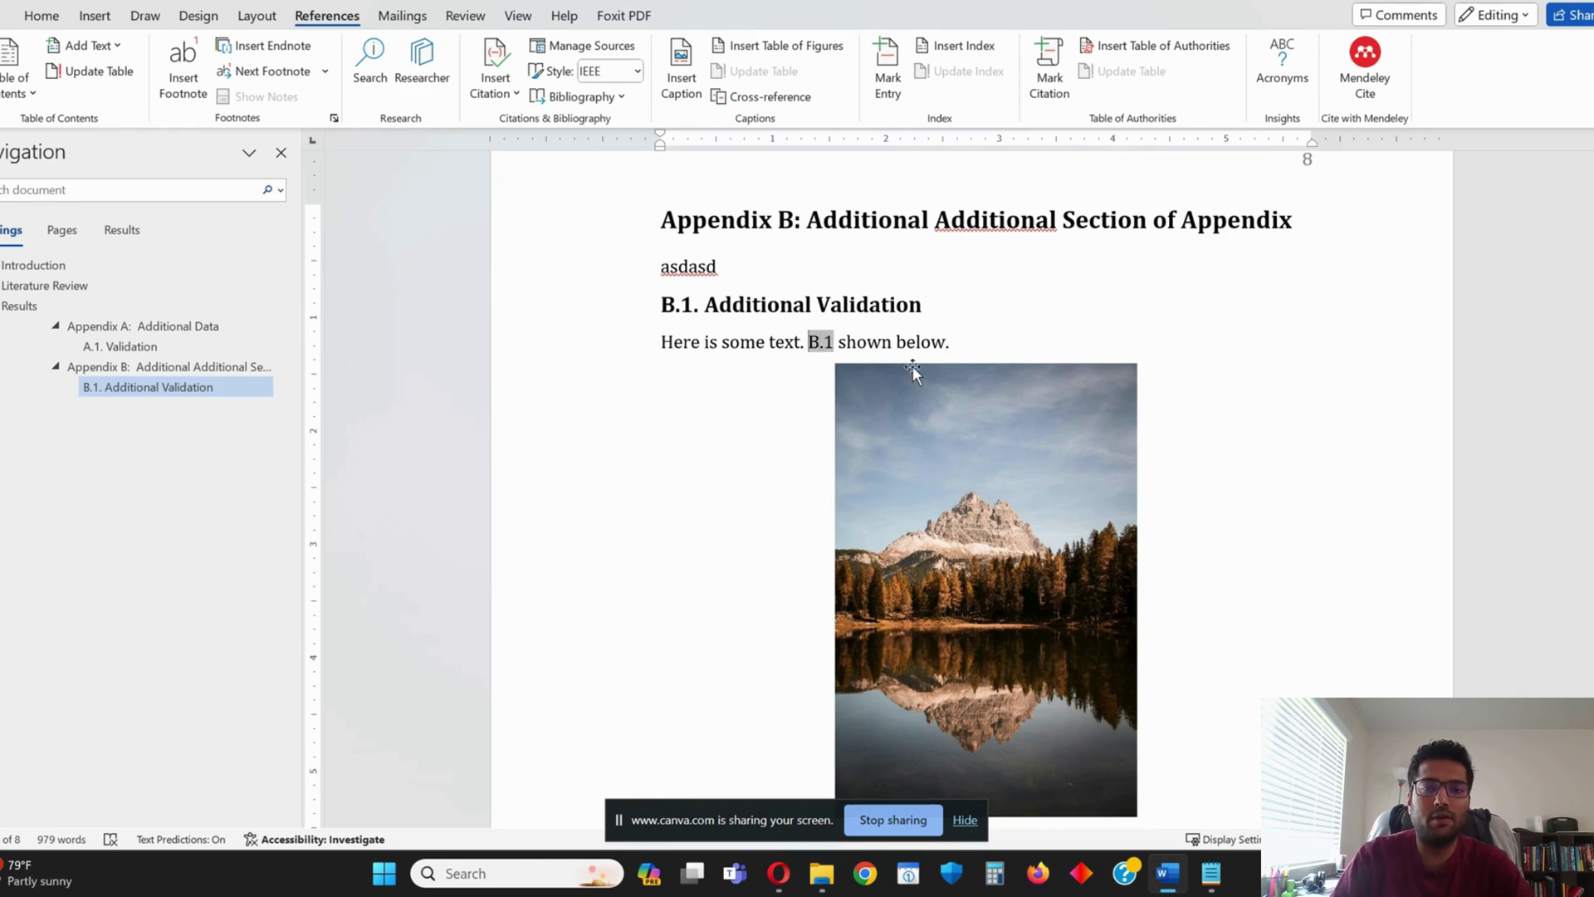
{"action": "type", "text": "F"}
{"action": "key", "text": "BackSpace"}
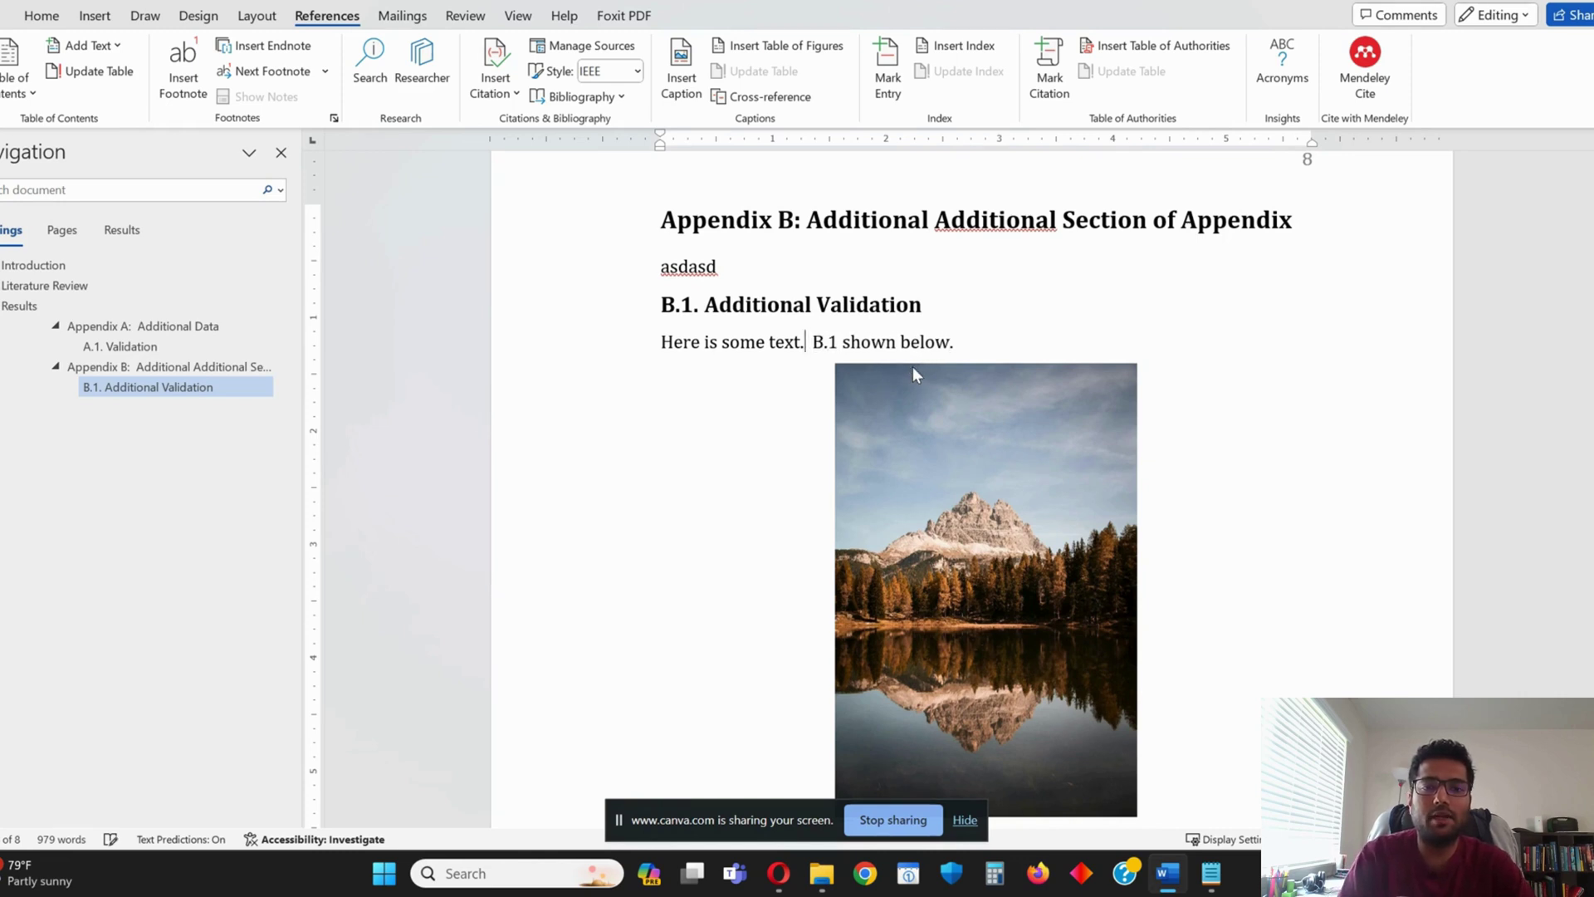
{"action": "type", "text": "Fig."}
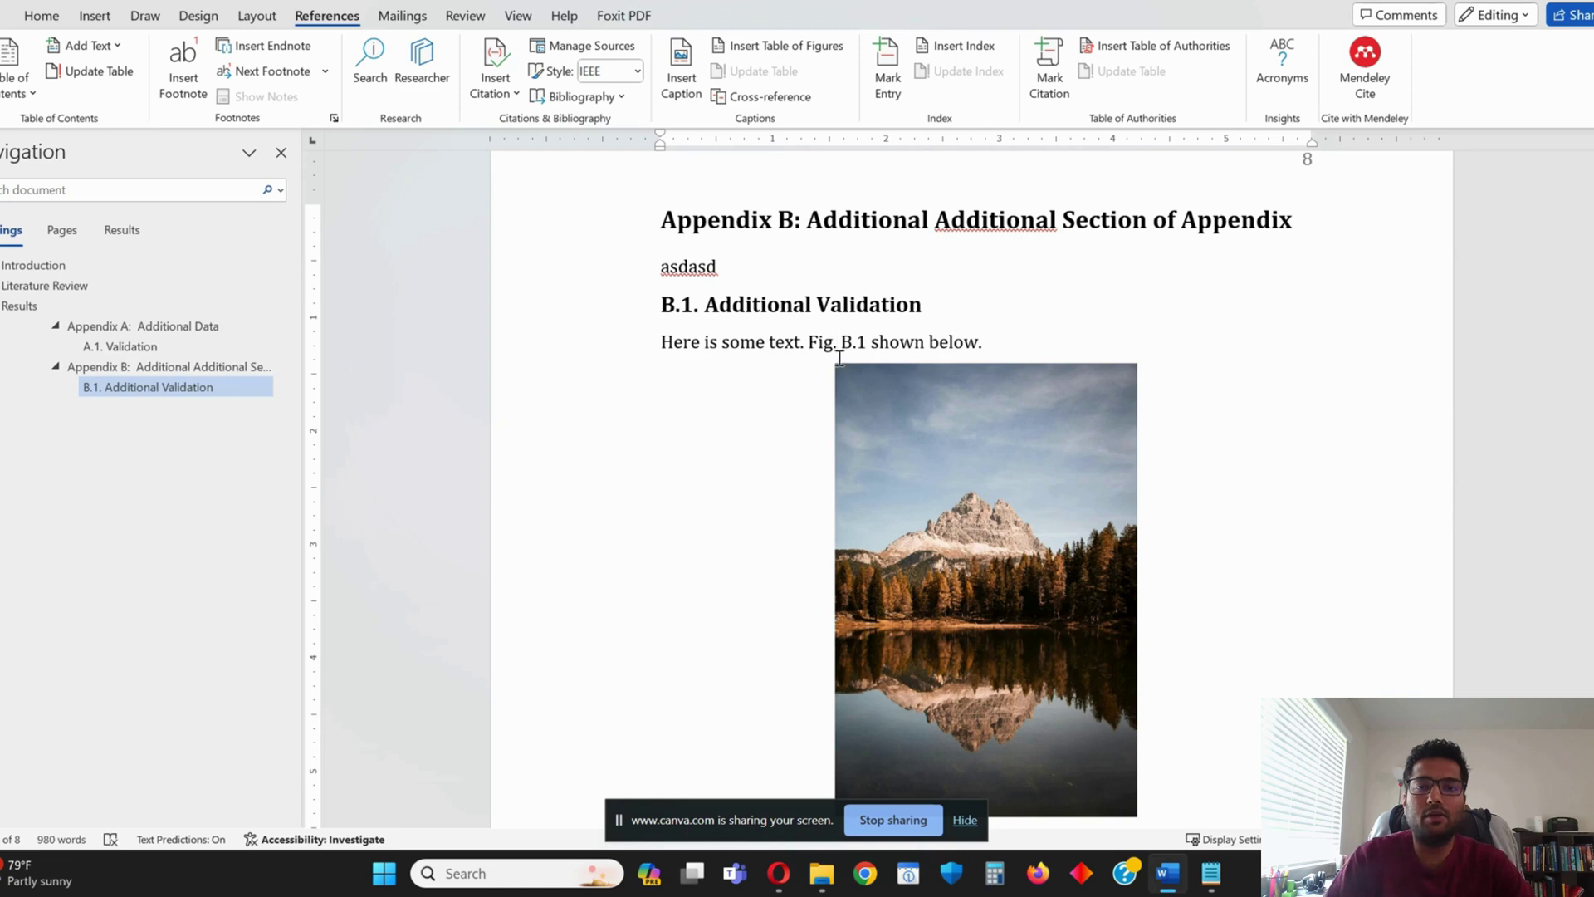
Review the abbreviated Fig. B.1 cross-reference in the sentence and the caption below the image
{"action": "left_click", "coordinate": [847, 343]}
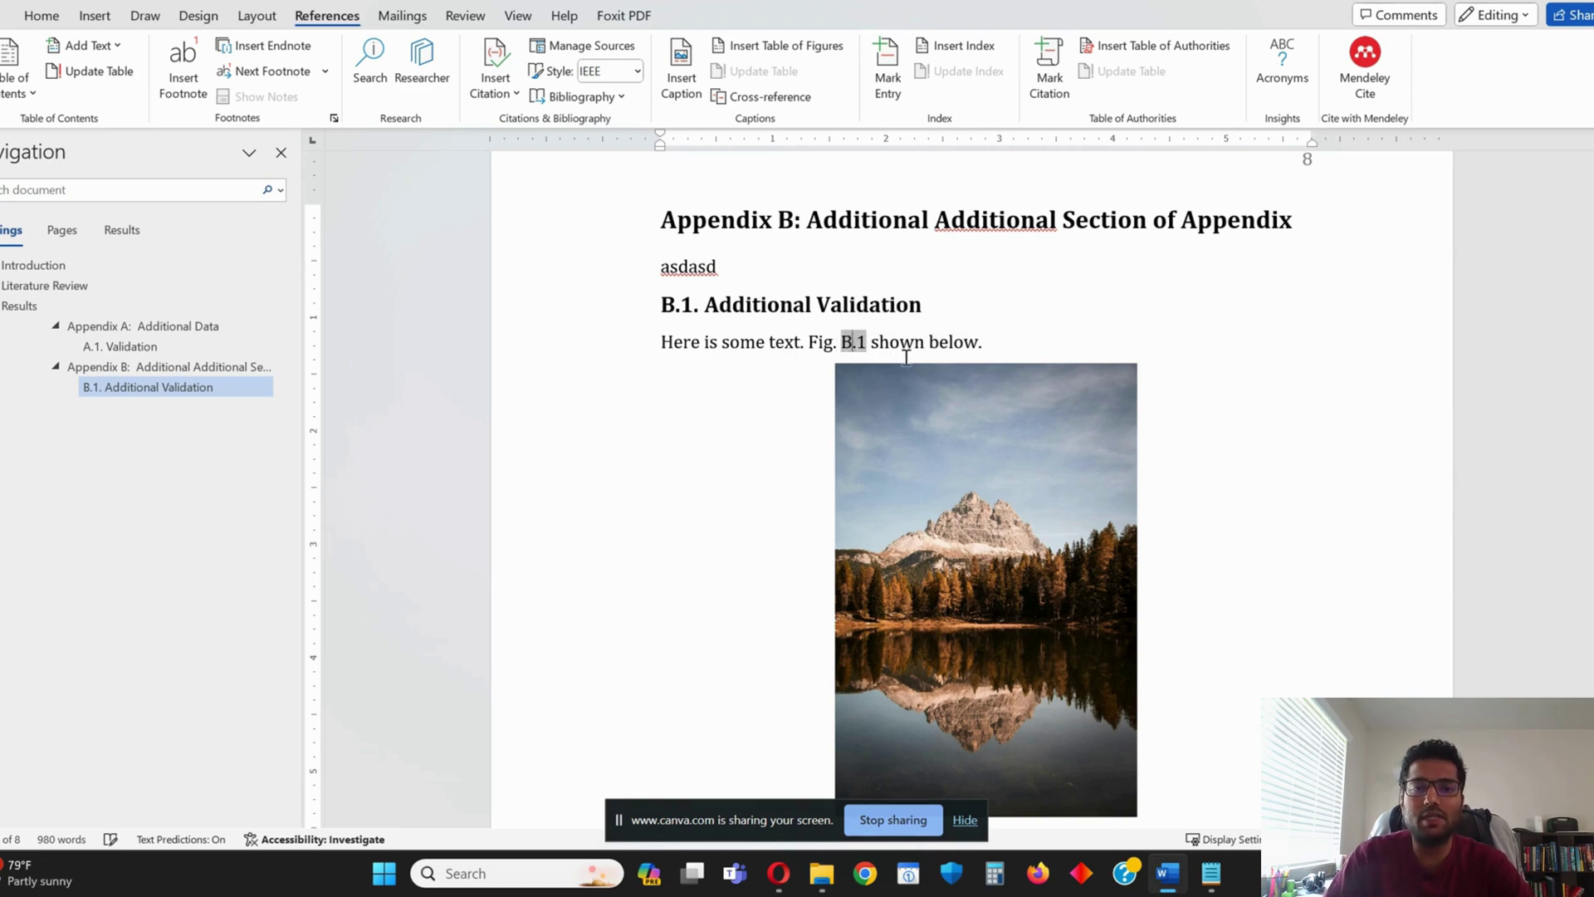
{"action": "type", "text": "asdasd"}
{"action": "key", "text": "ctrl+z"}
{"action": "left_click", "coordinate": [823, 345]}
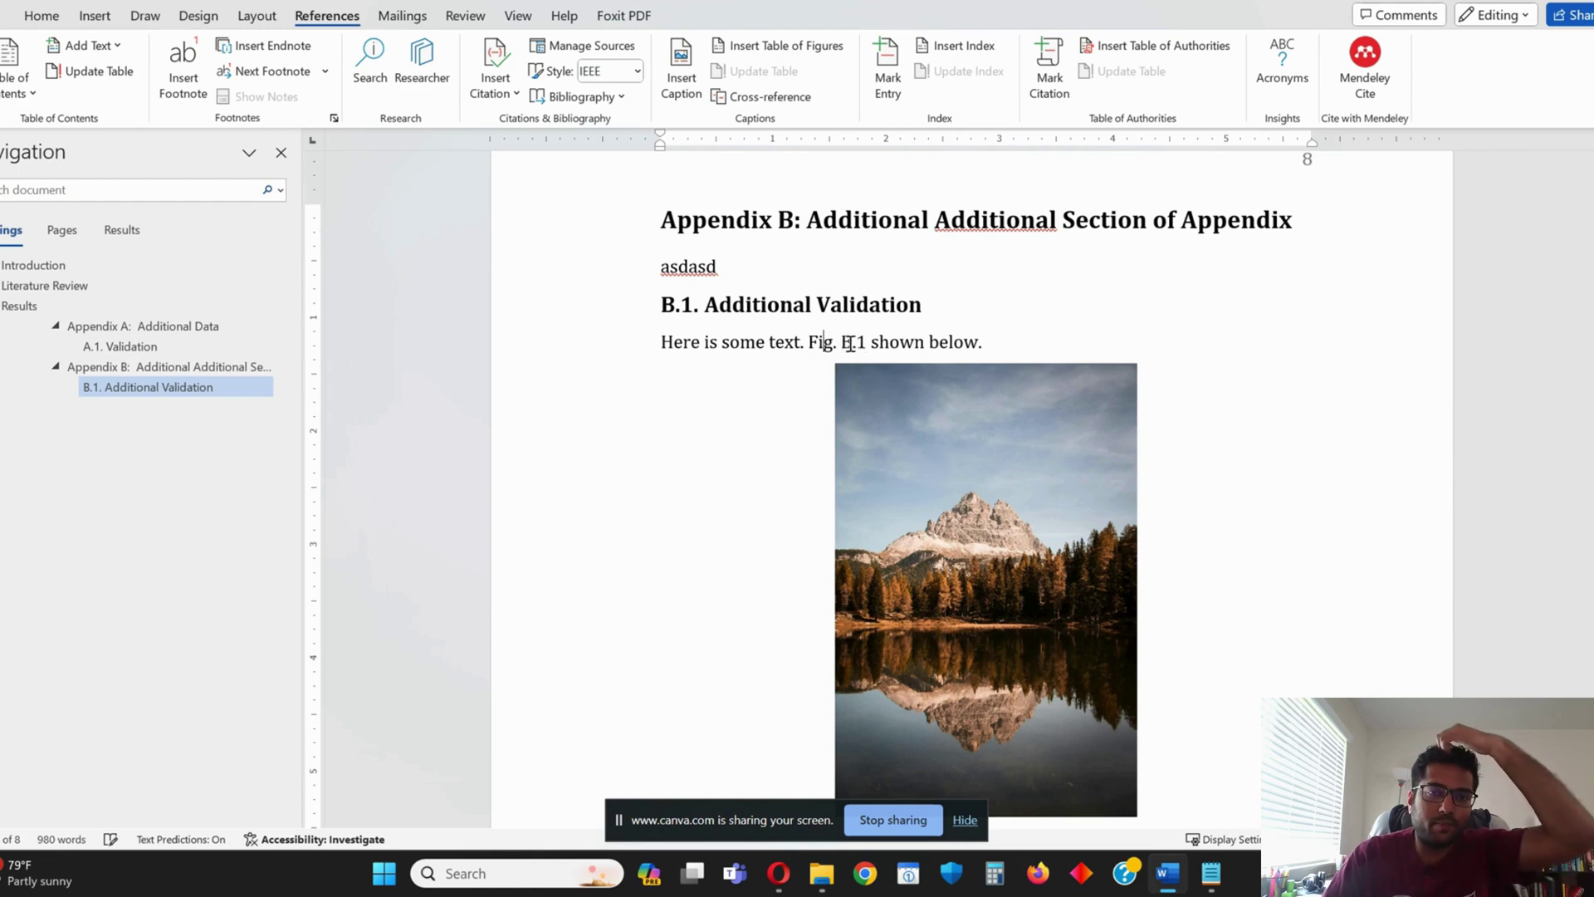
{"action": "left_click_drag", "start_coordinate": [769, 343], "coordinate": [1001, 357]}
{"action": "left_click", "coordinate": [947, 345]}
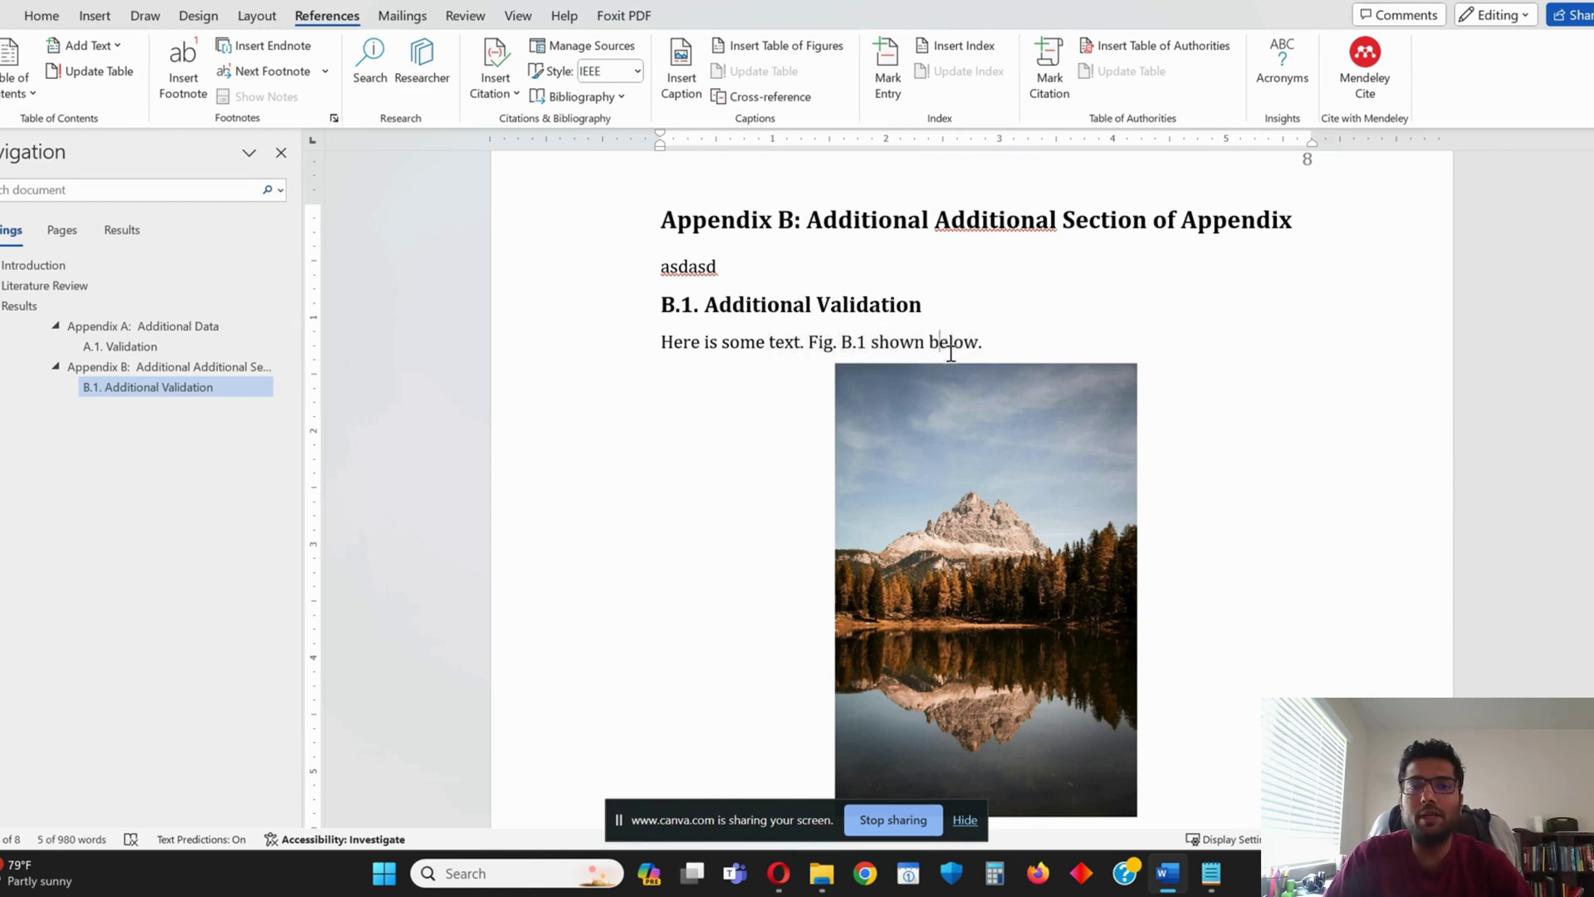
{"action": "scroll", "coordinate": [964, 531], "scroll_direction": "down", "scroll_amount": 2}
{"action": "scroll", "coordinate": [1034, 556], "scroll_direction": "up", "scroll_amount": 2}
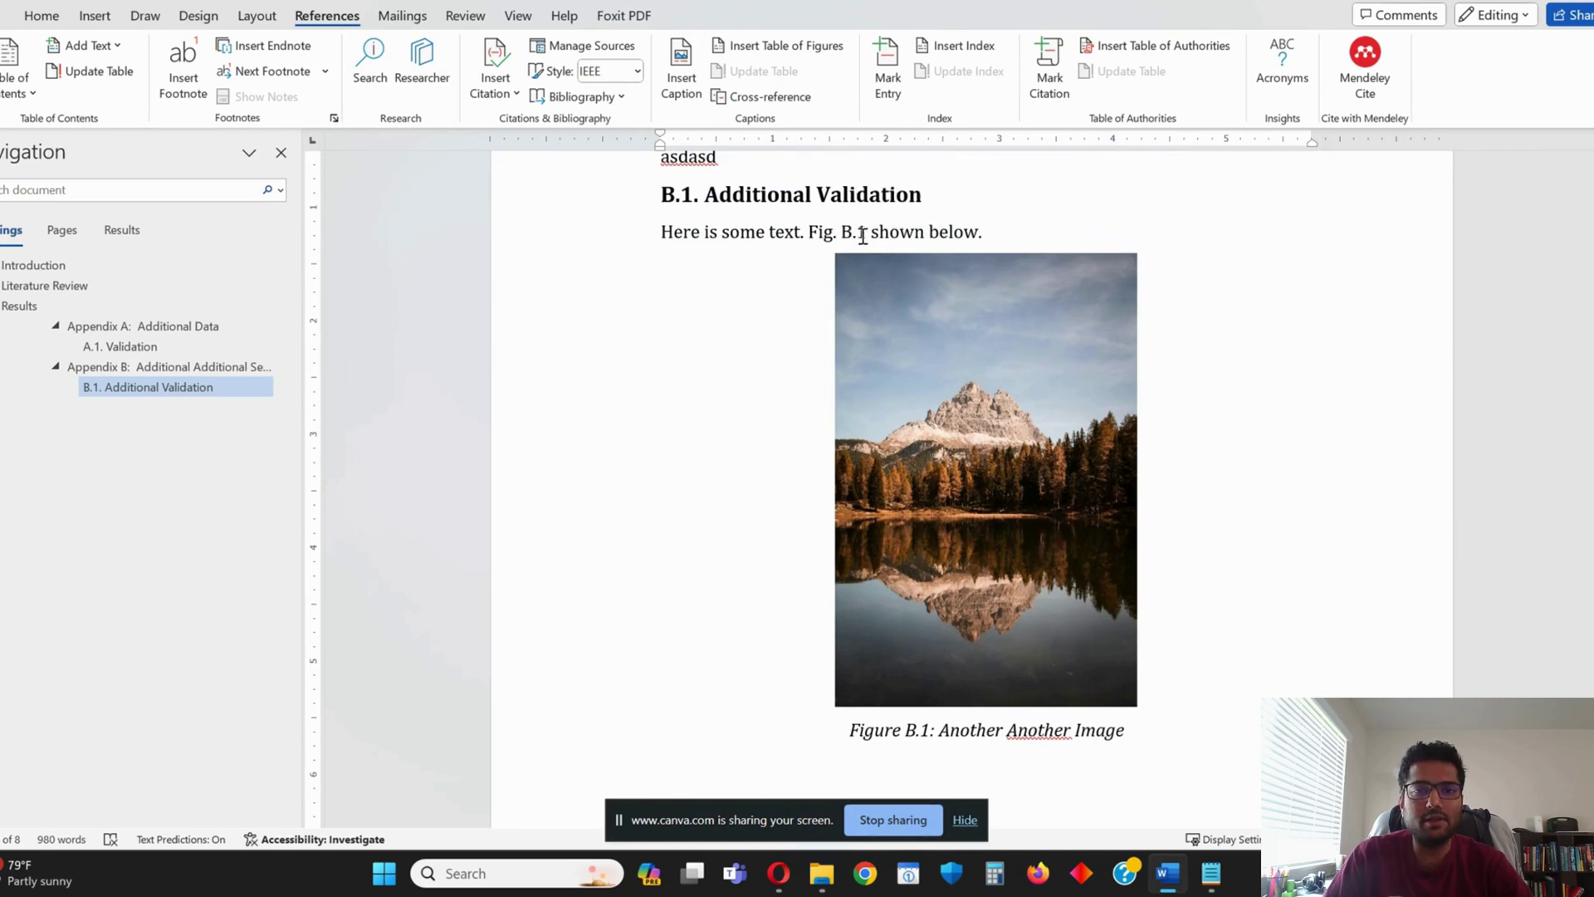
Cut the Additional Validation sentence with its image and Figure B.1 caption, and paste them back under the B.1 heading
{"action": "scroll", "coordinate": [869, 252], "scroll_direction": "up", "scroll_amount": 1}
{"action": "scroll", "coordinate": [869, 252], "scroll_direction": "up", "scroll_amount": 1}
{"action": "triple_click", "coordinate": [729, 352]}
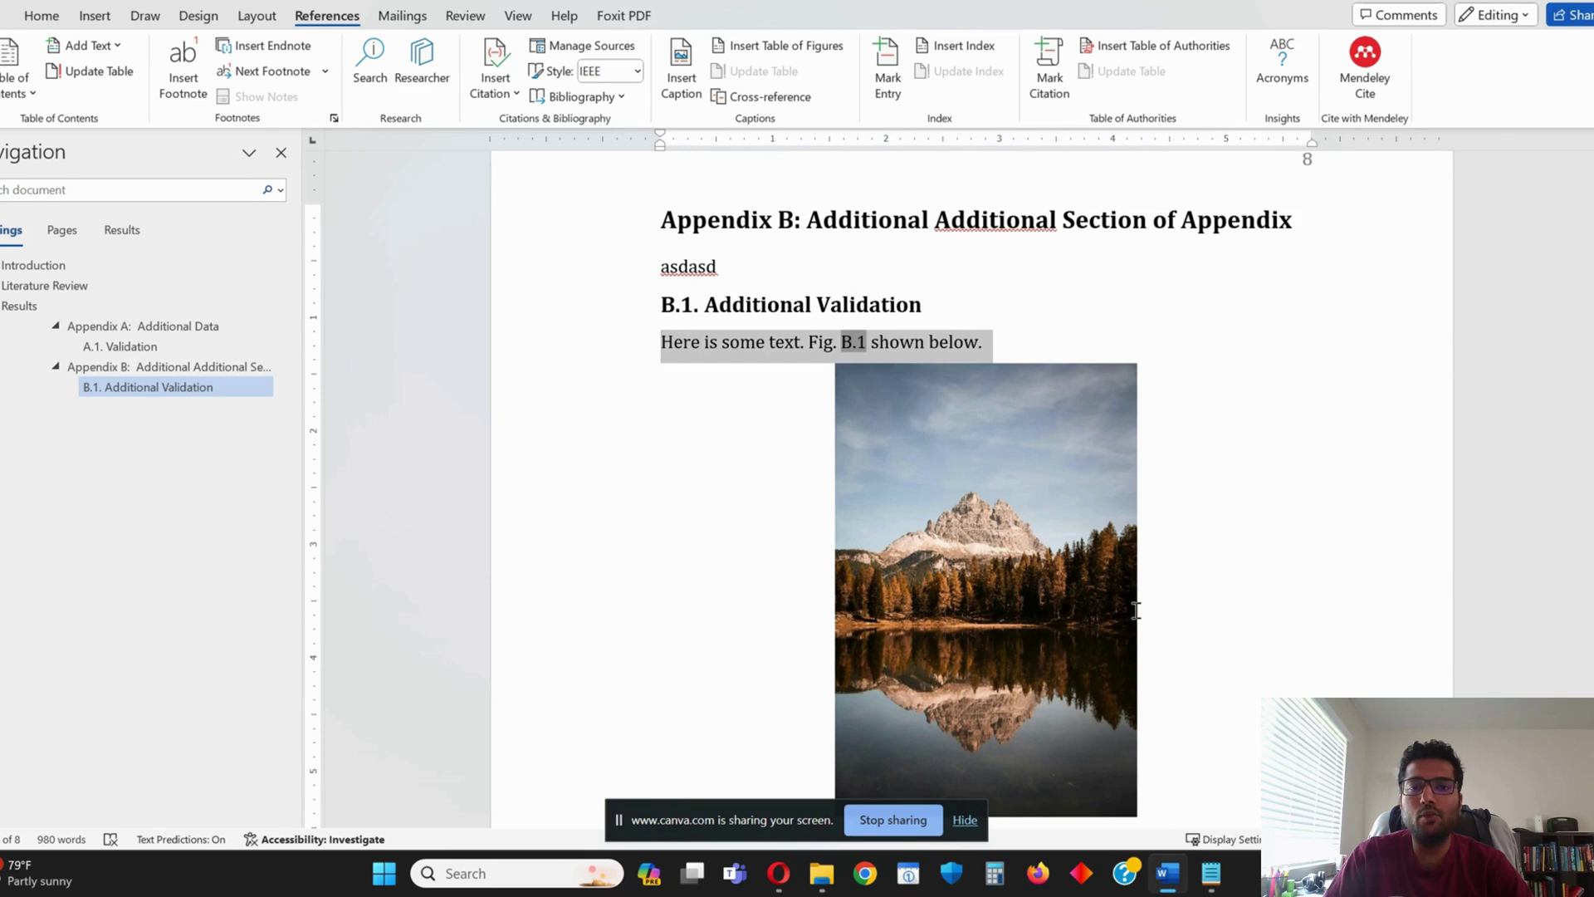
{"action": "scroll", "coordinate": [1137, 631], "scroll_direction": "down", "scroll_amount": 3}
{"action": "left_click", "coordinate": [1160, 623], "text": "shift"}
{"action": "key", "text": "BackSpace"}
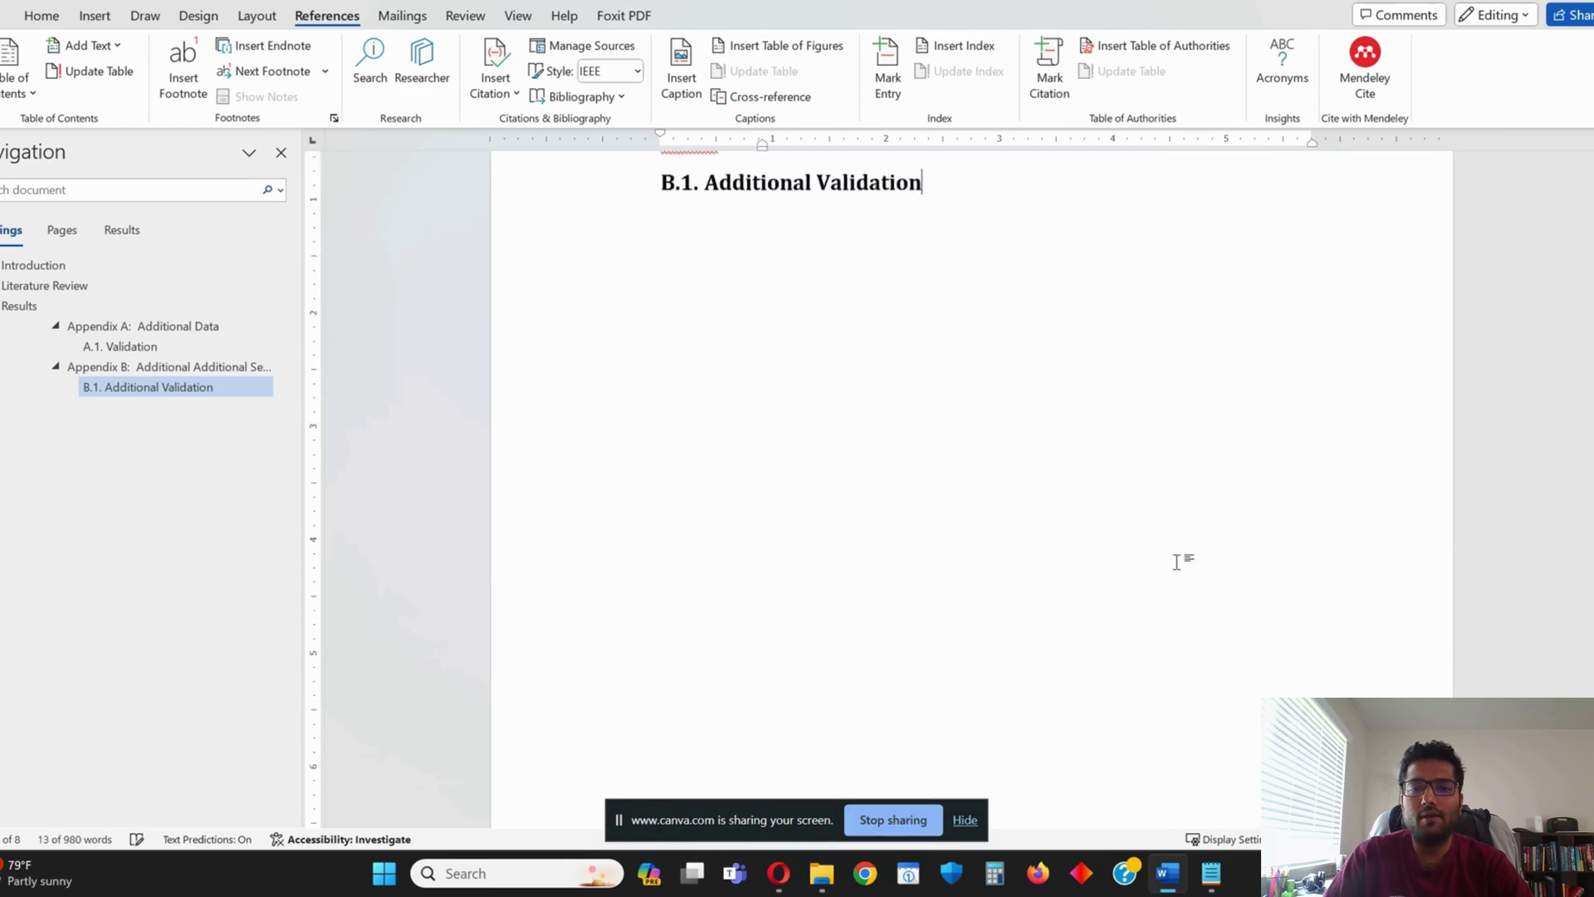
{"action": "scroll", "coordinate": [679, 537], "scroll_direction": "up", "scroll_amount": 3}
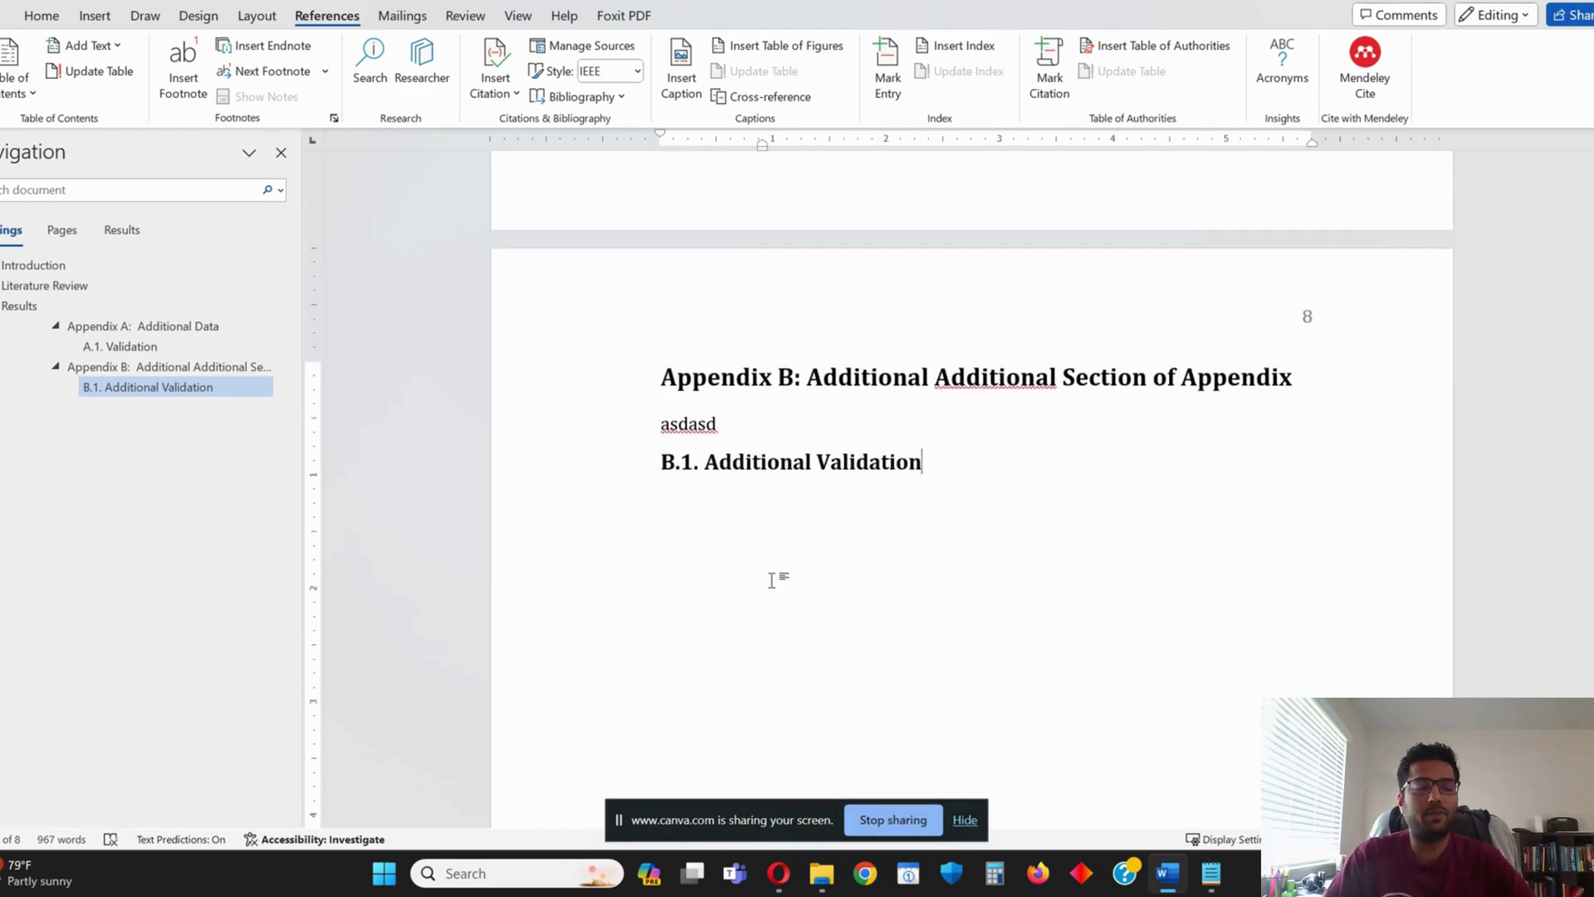
{"action": "key", "text": "ctrl+z"}
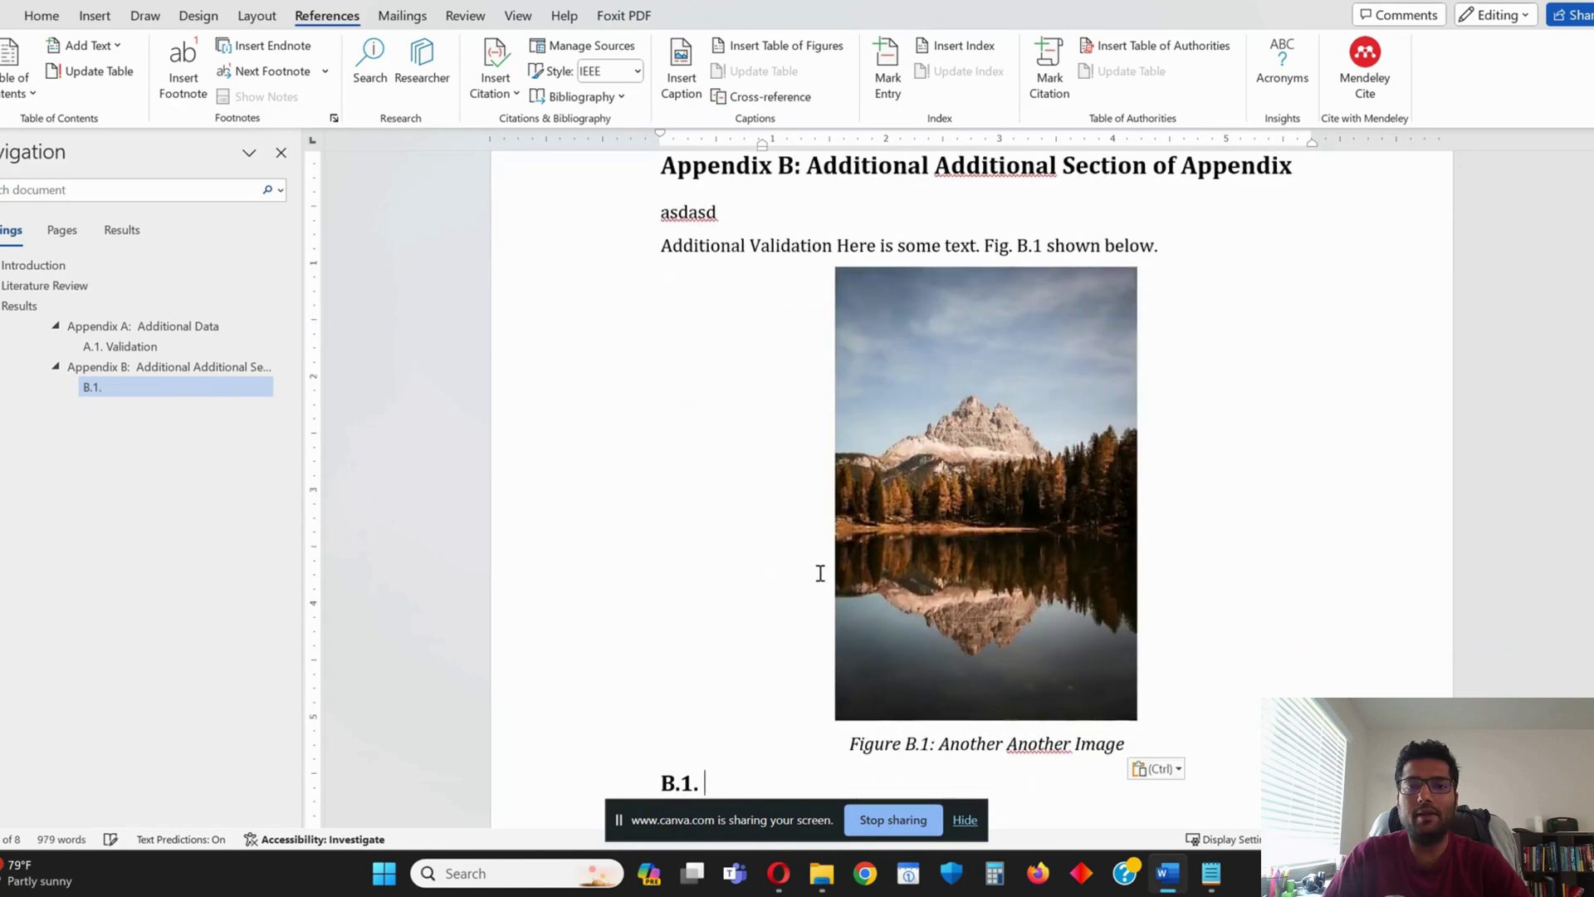
{"action": "key", "text": "ctrl+y"}
{"action": "key", "text": "ctrl+v"}
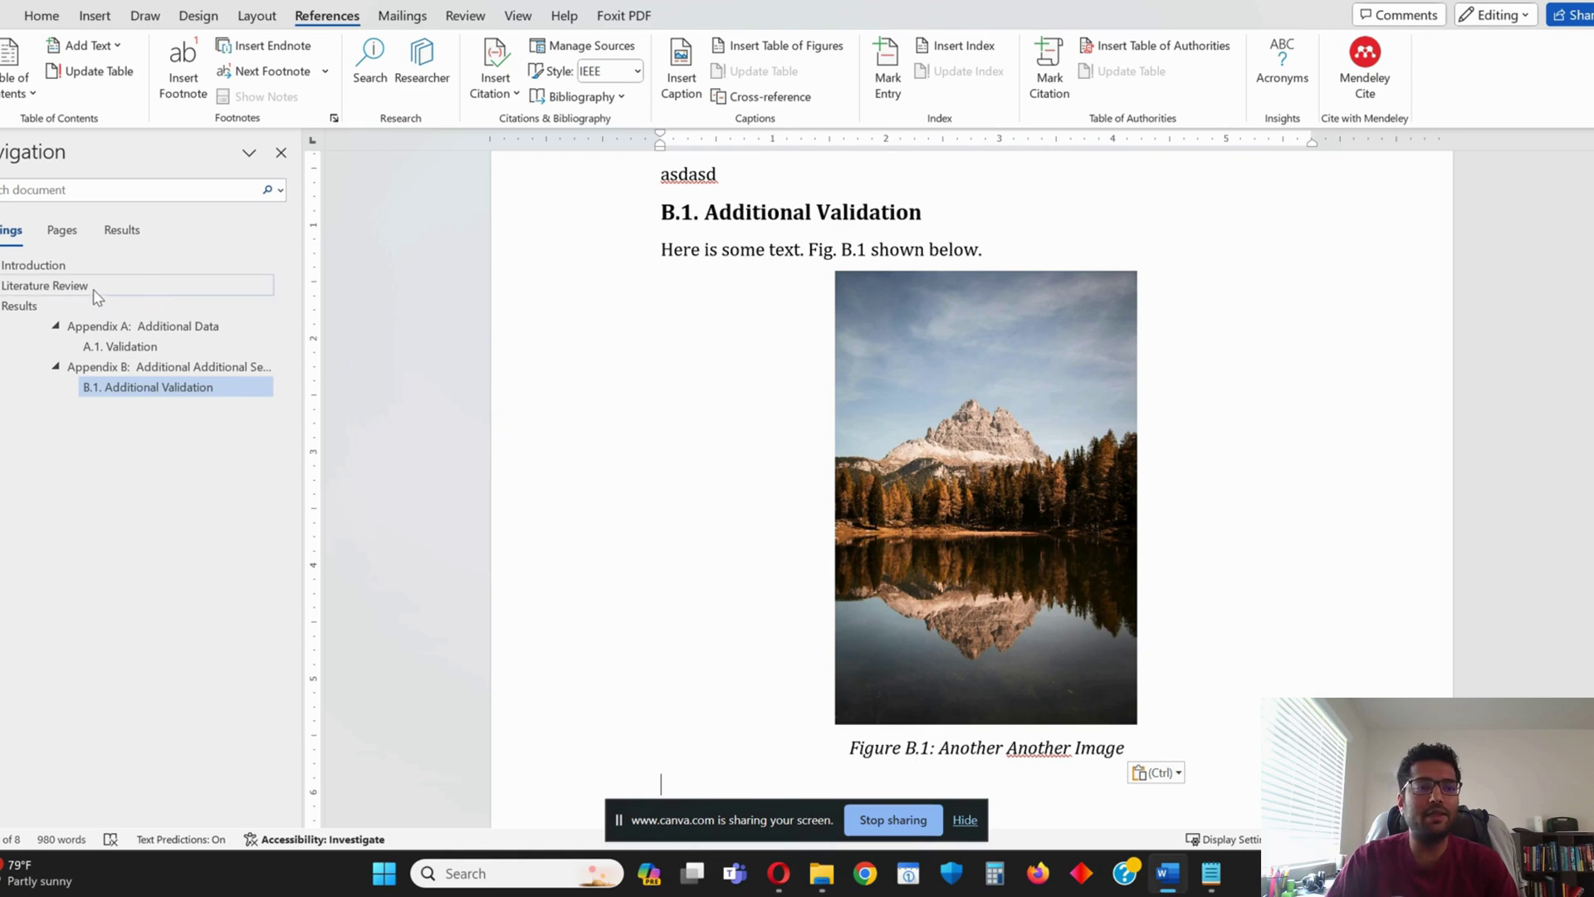
Look through the Introduction, Literature Review, Results and Appendix B sections, examining the tree branch and door figures and their captions
{"action": "left_click", "coordinate": [42, 285]}
{"action": "left_click", "coordinate": [33, 265]}
{"action": "left_click", "coordinate": [19, 306]}
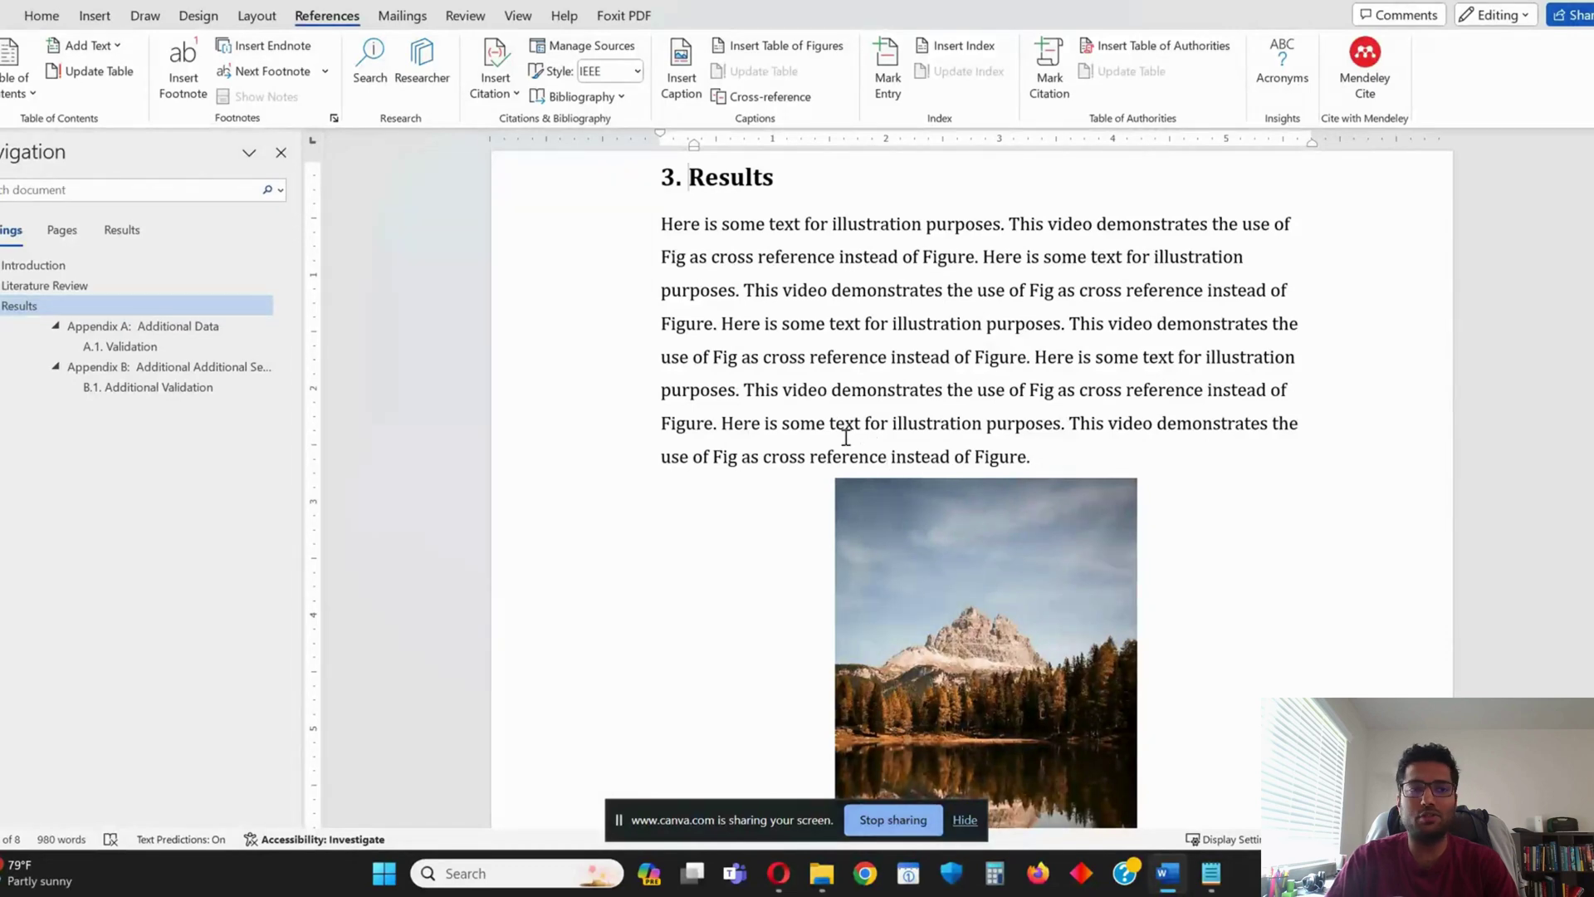
{"action": "left_click", "coordinate": [127, 389]}
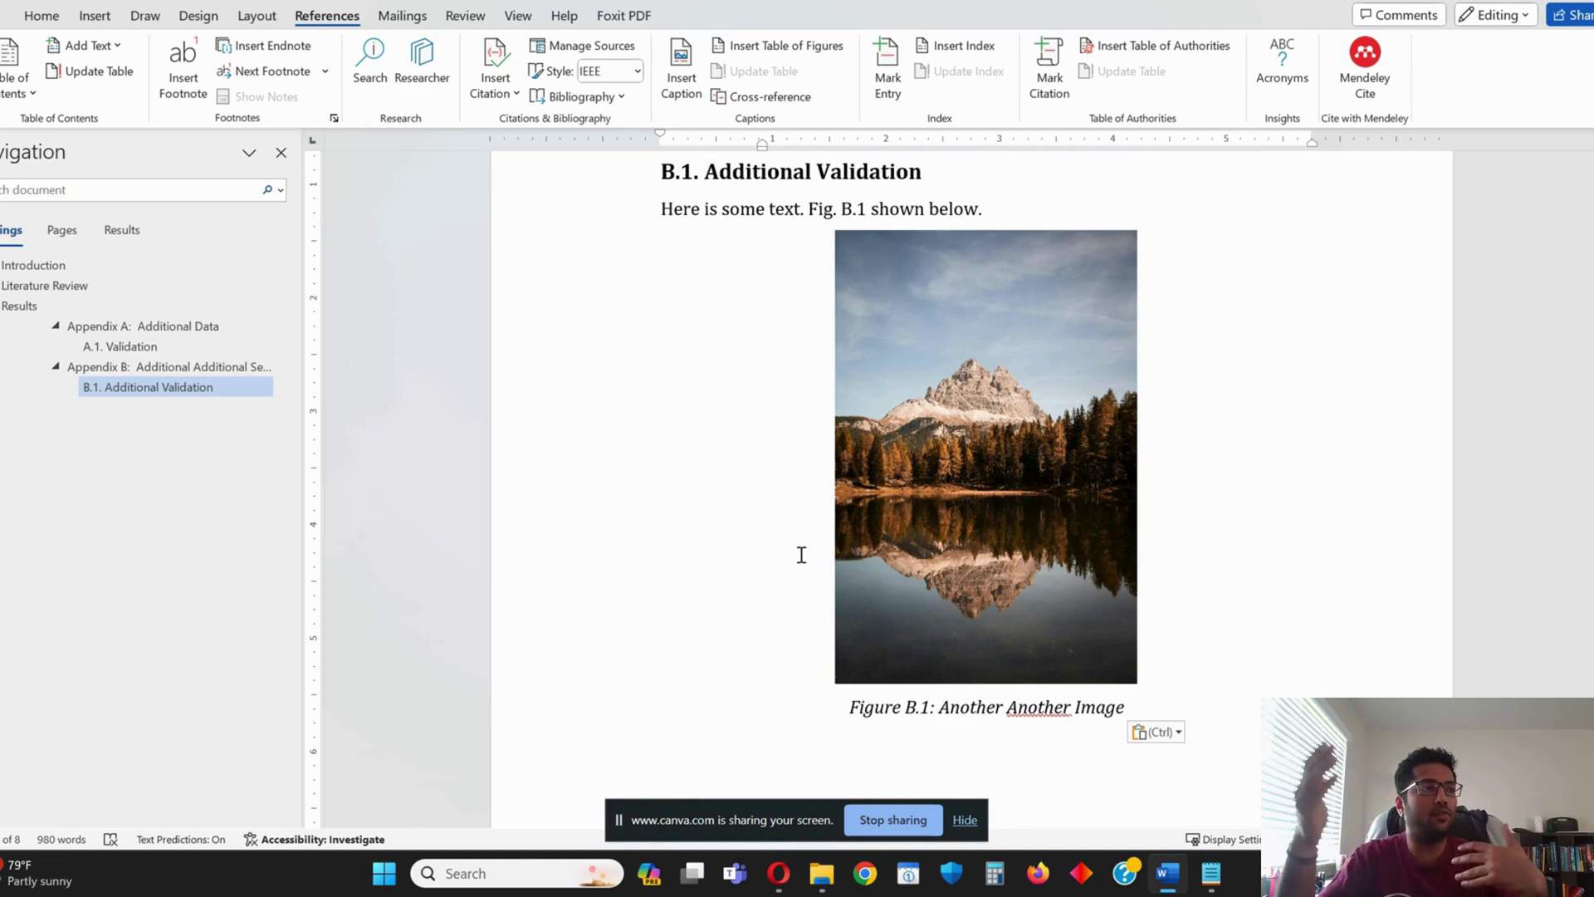
{"action": "scroll", "coordinate": [991, 535], "scroll_direction": "up", "scroll_amount": 10}
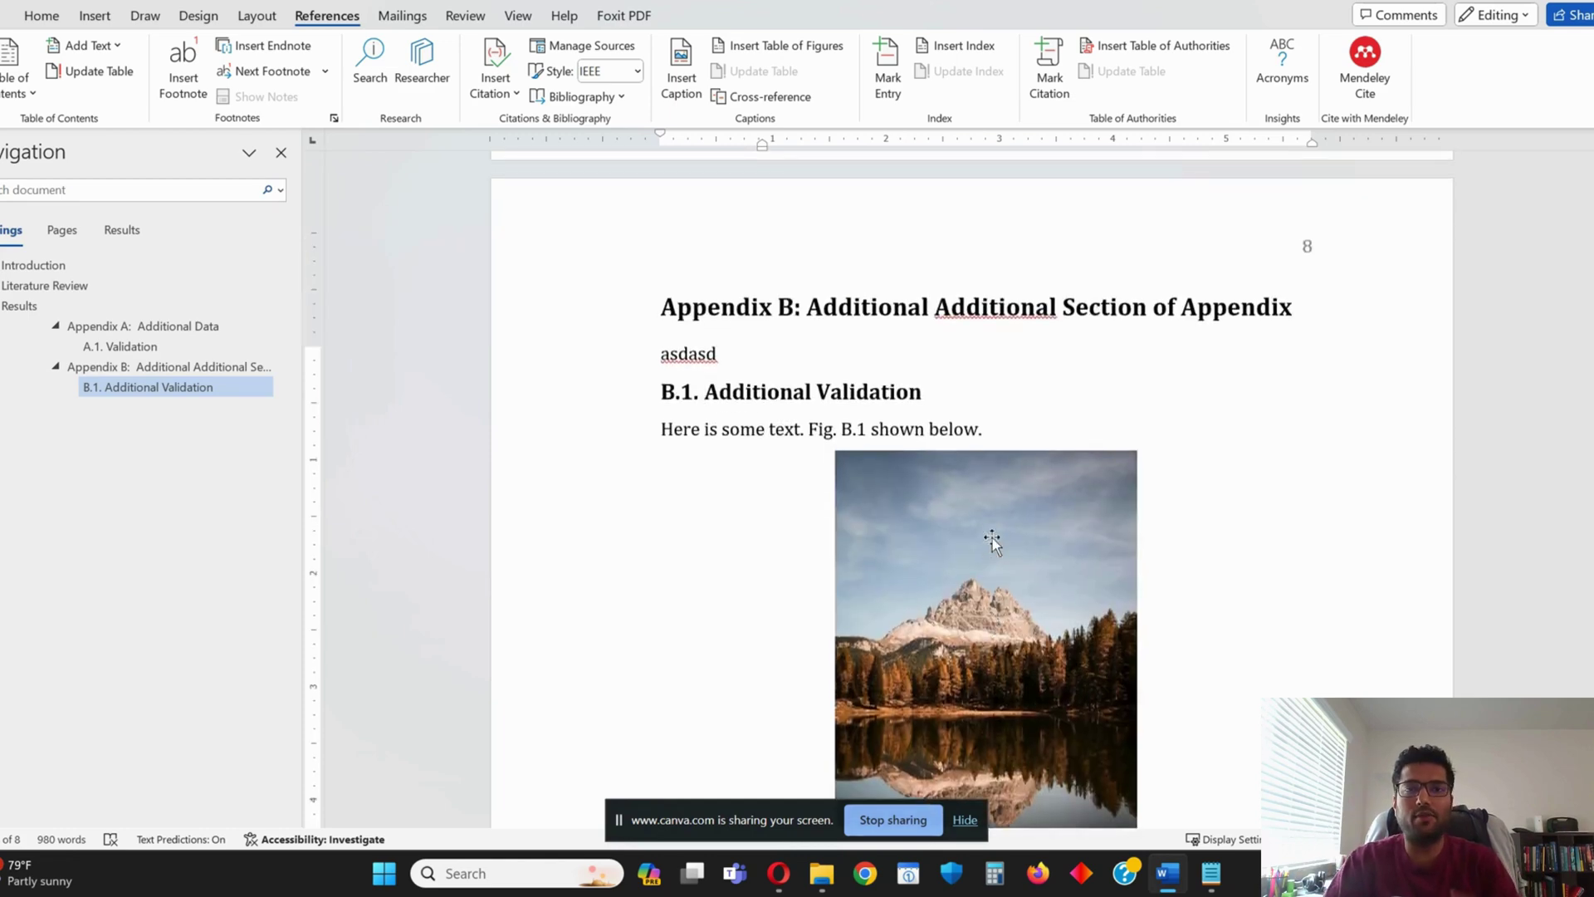
{"action": "scroll", "coordinate": [970, 402], "scroll_direction": "up", "scroll_amount": 15}
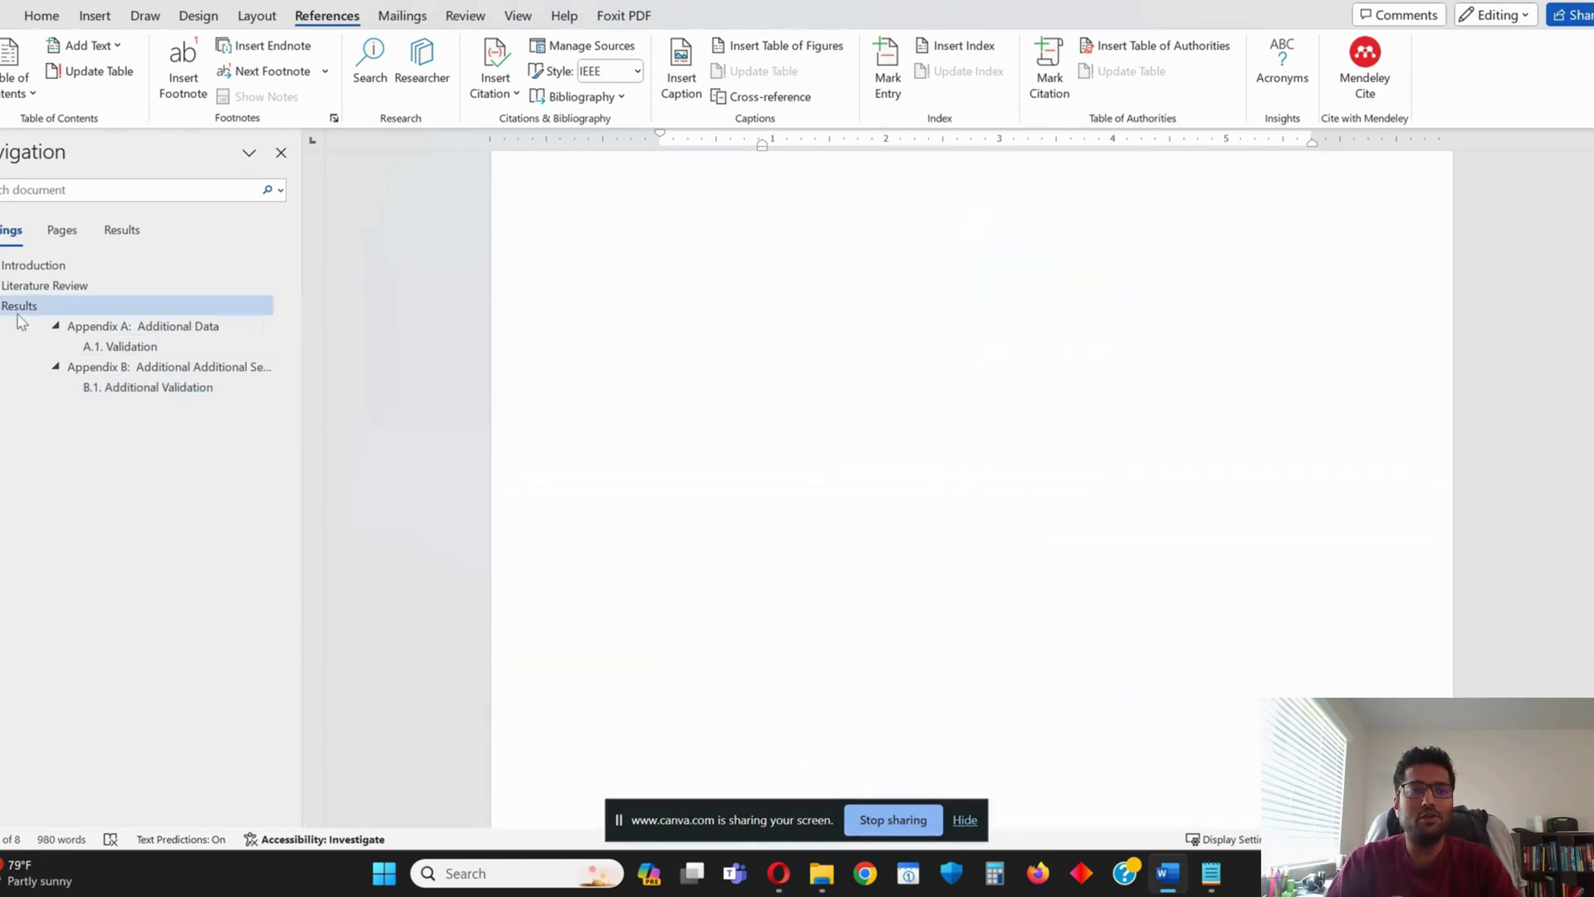
{"action": "scroll", "coordinate": [1053, 402], "scroll_direction": "down", "scroll_amount": 10}
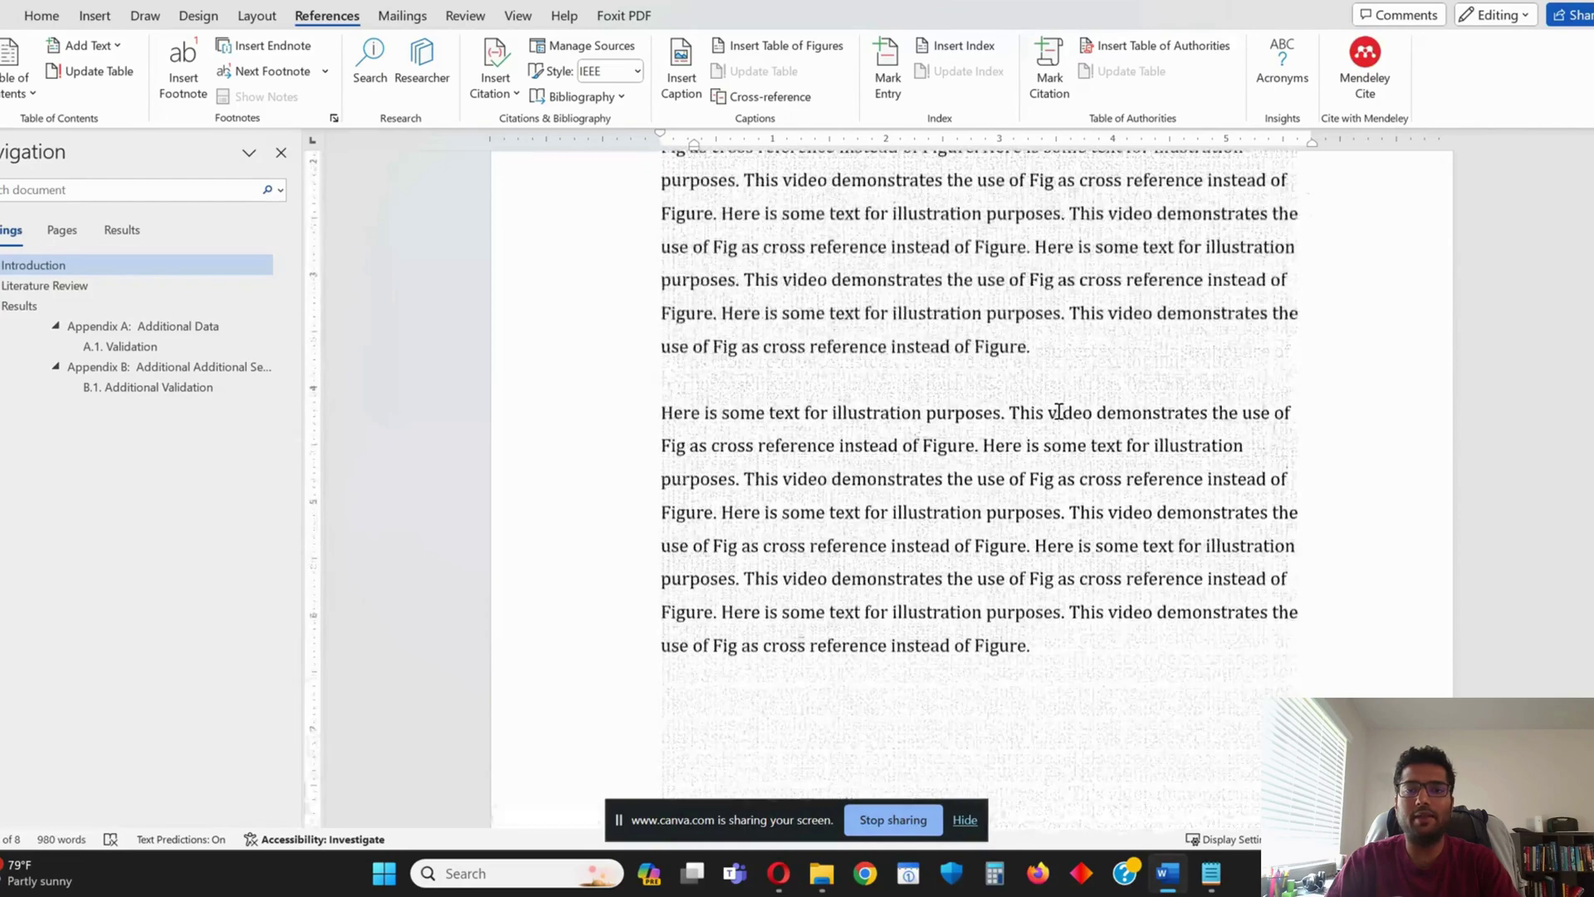
{"action": "scroll", "coordinate": [1121, 621], "scroll_direction": "down", "scroll_amount": 10}
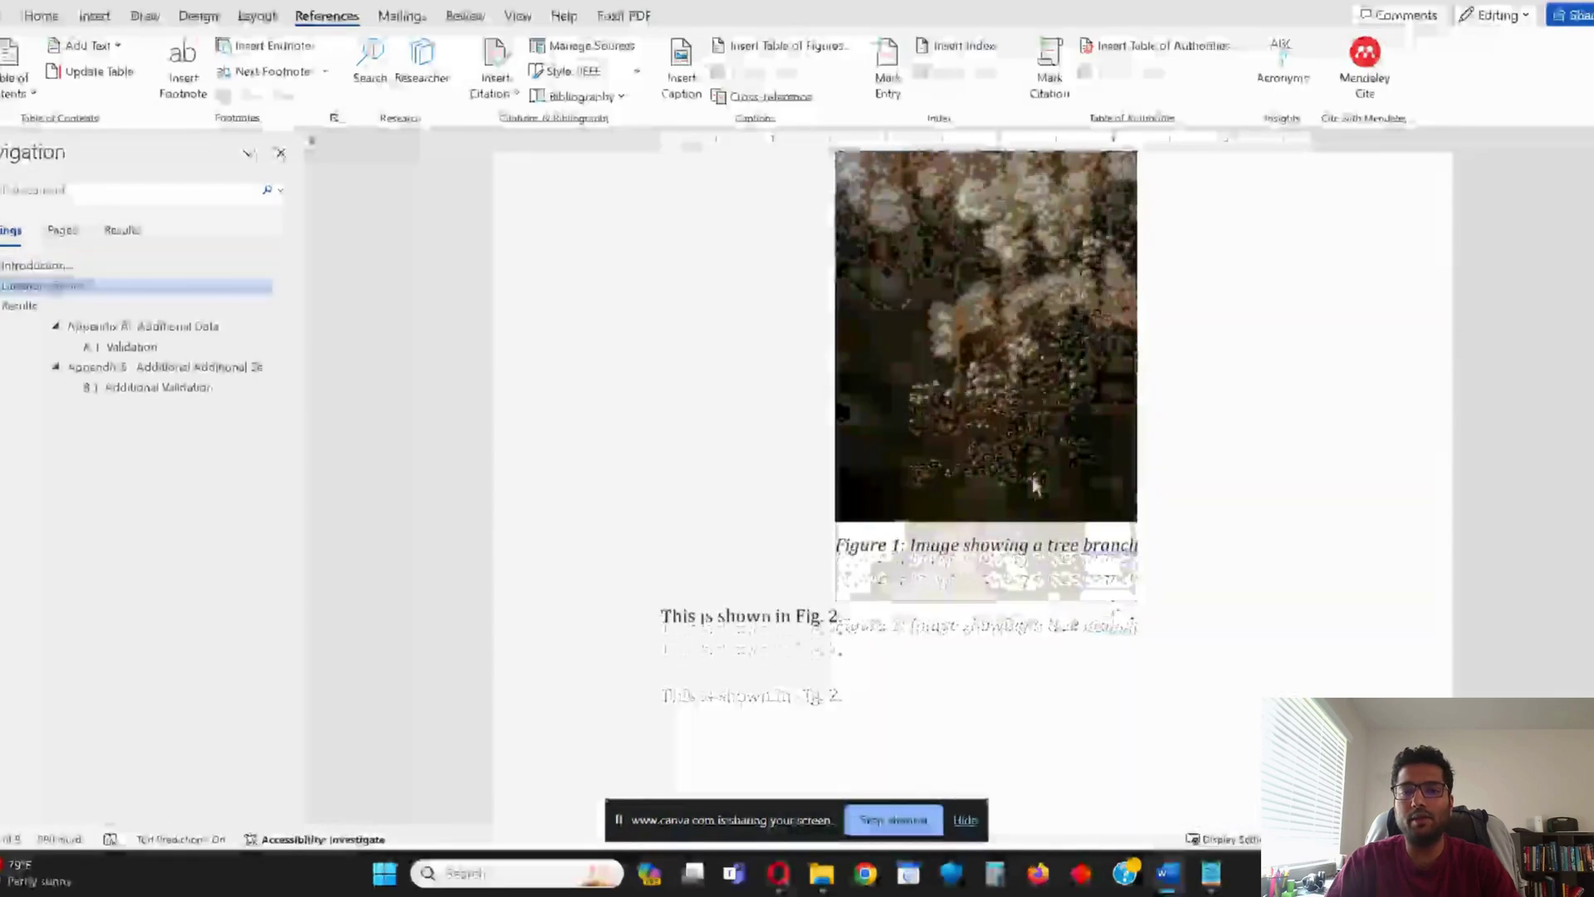
{"action": "scroll", "coordinate": [1238, 420], "scroll_direction": "down", "scroll_amount": 6}
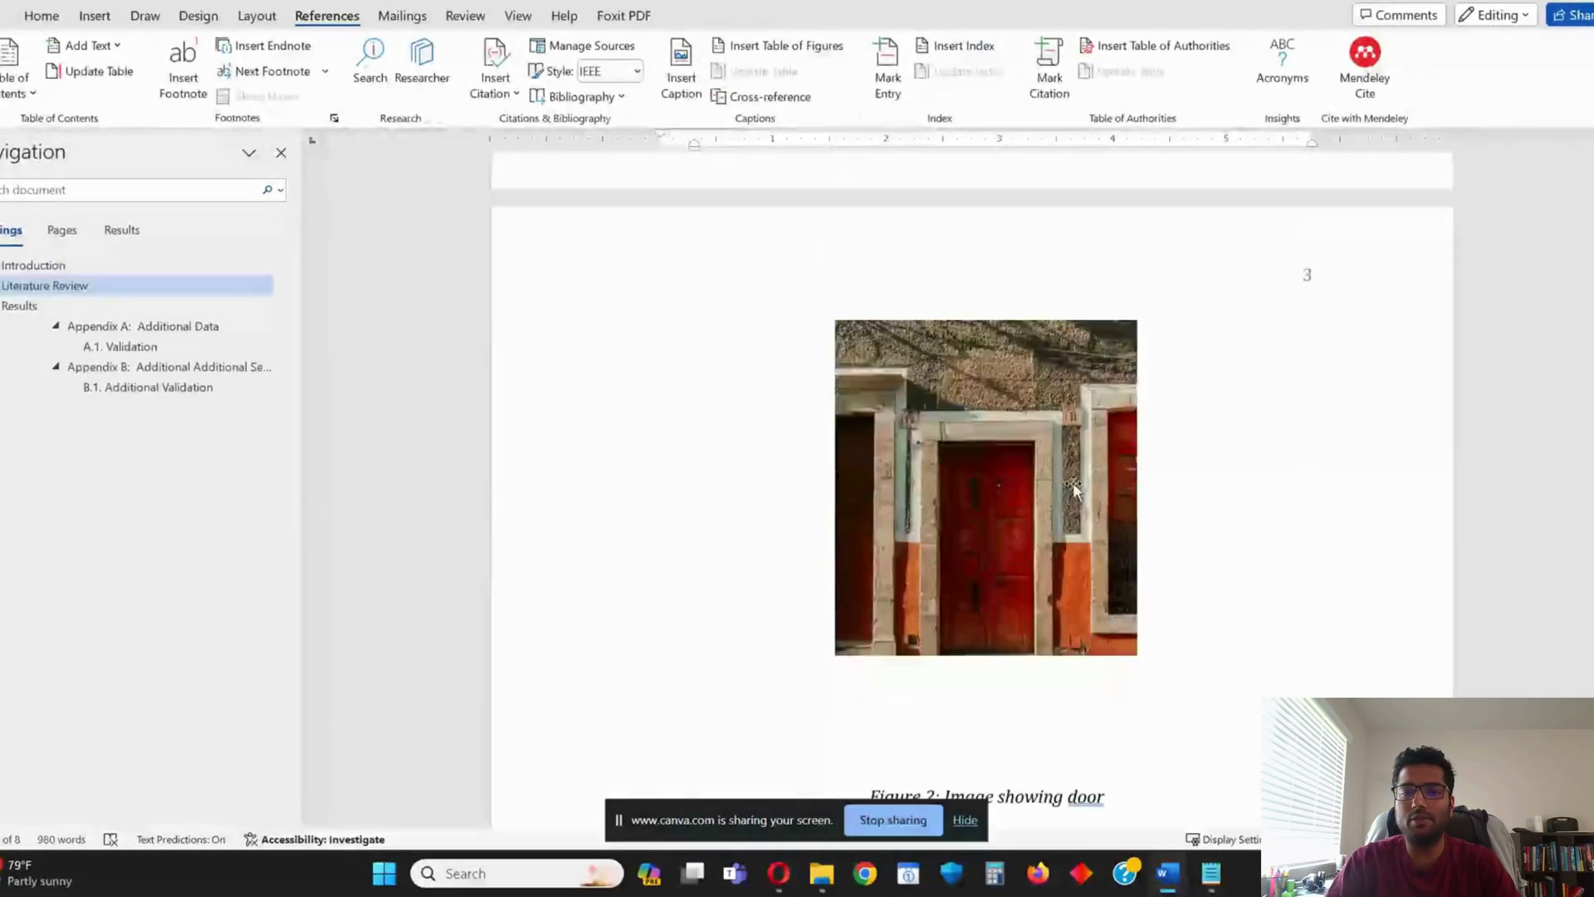
{"action": "scroll", "coordinate": [948, 564], "scroll_direction": "down", "scroll_amount": 2}
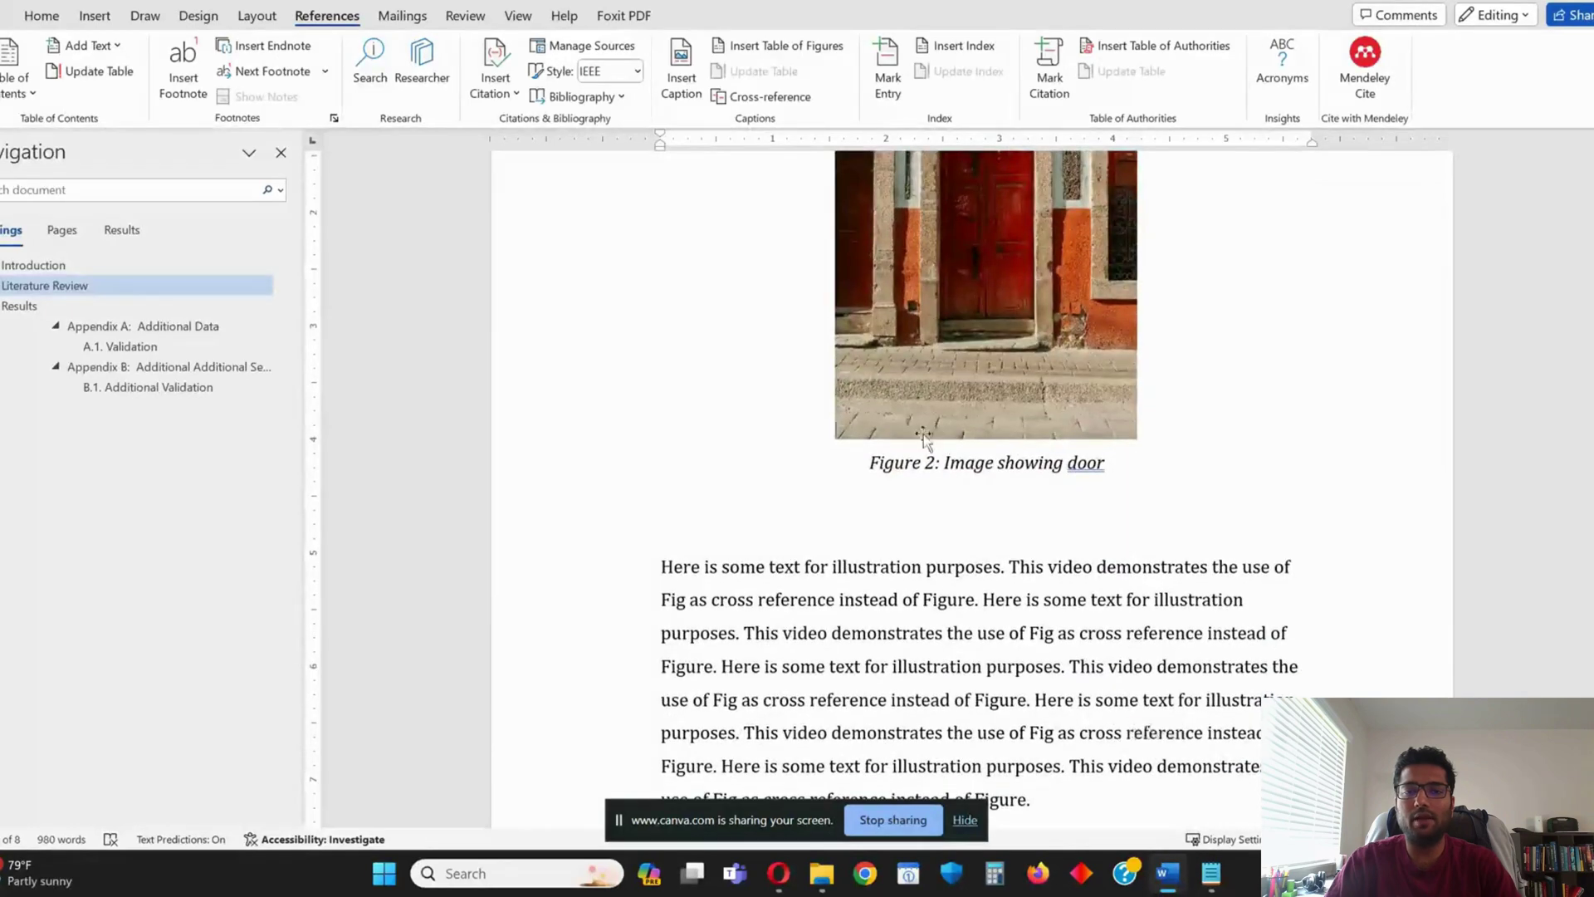
Move the sentence "This is shown in Fig. 2." with the door image and its caption to the end of the first Introduction paragraph
{"action": "scroll", "coordinate": [925, 438], "scroll_direction": "up", "scroll_amount": 15}
{"action": "left_click", "coordinate": [686, 310]}
{"action": "scroll", "coordinate": [976, 485], "scroll_direction": "down", "scroll_amount": 6}
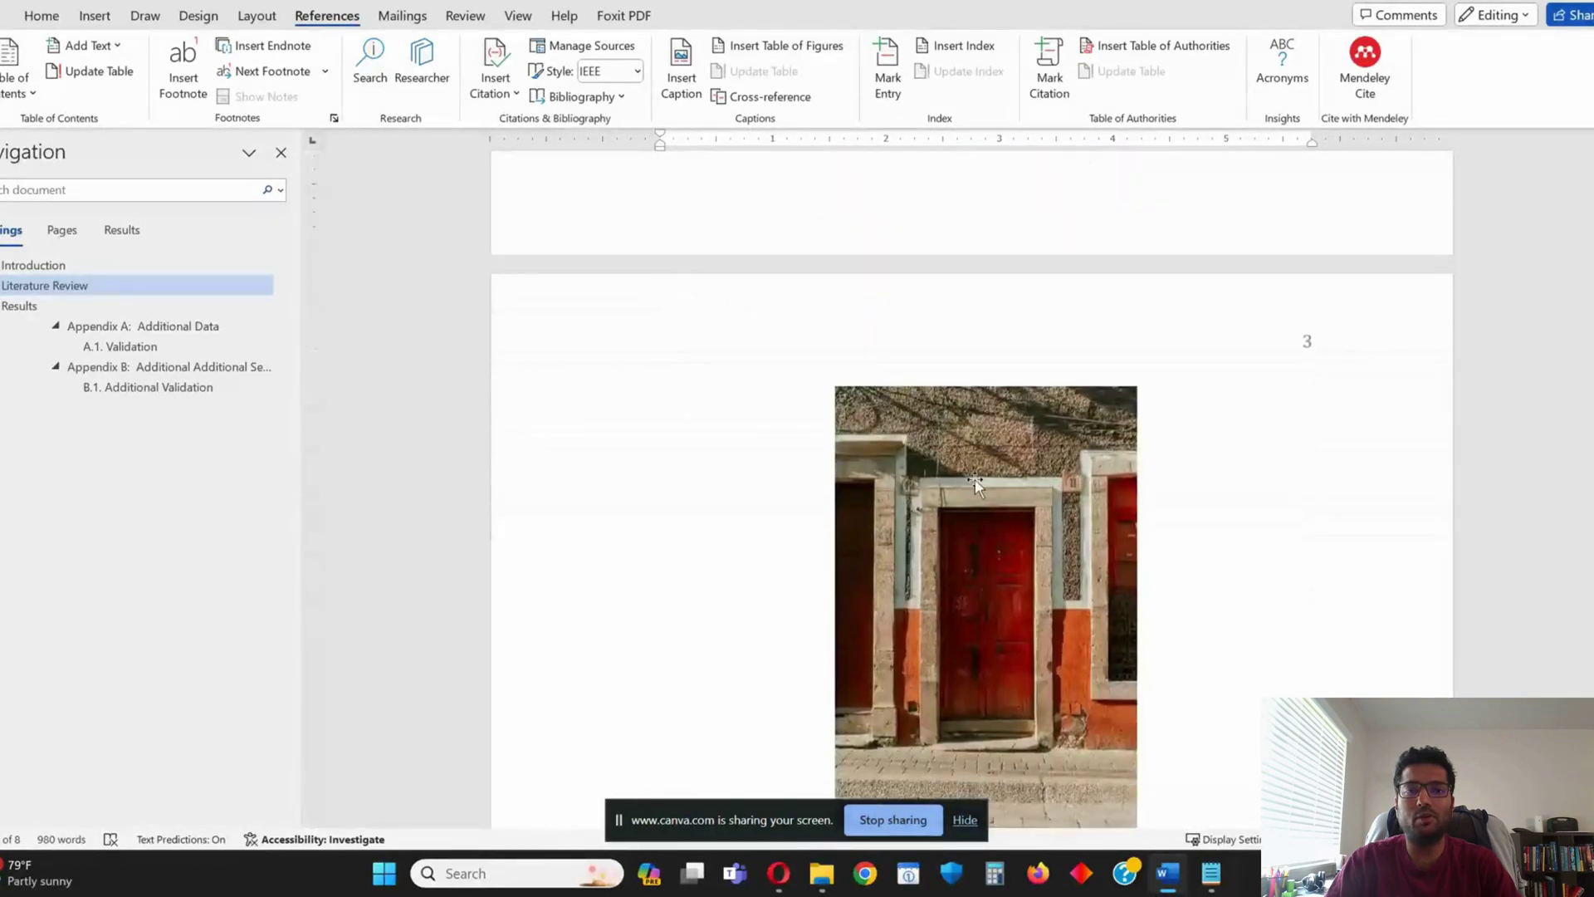
{"action": "scroll", "coordinate": [976, 486], "scroll_direction": "down", "scroll_amount": 6}
{"action": "scroll", "coordinate": [1046, 673], "scroll_direction": "up", "scroll_amount": 15}
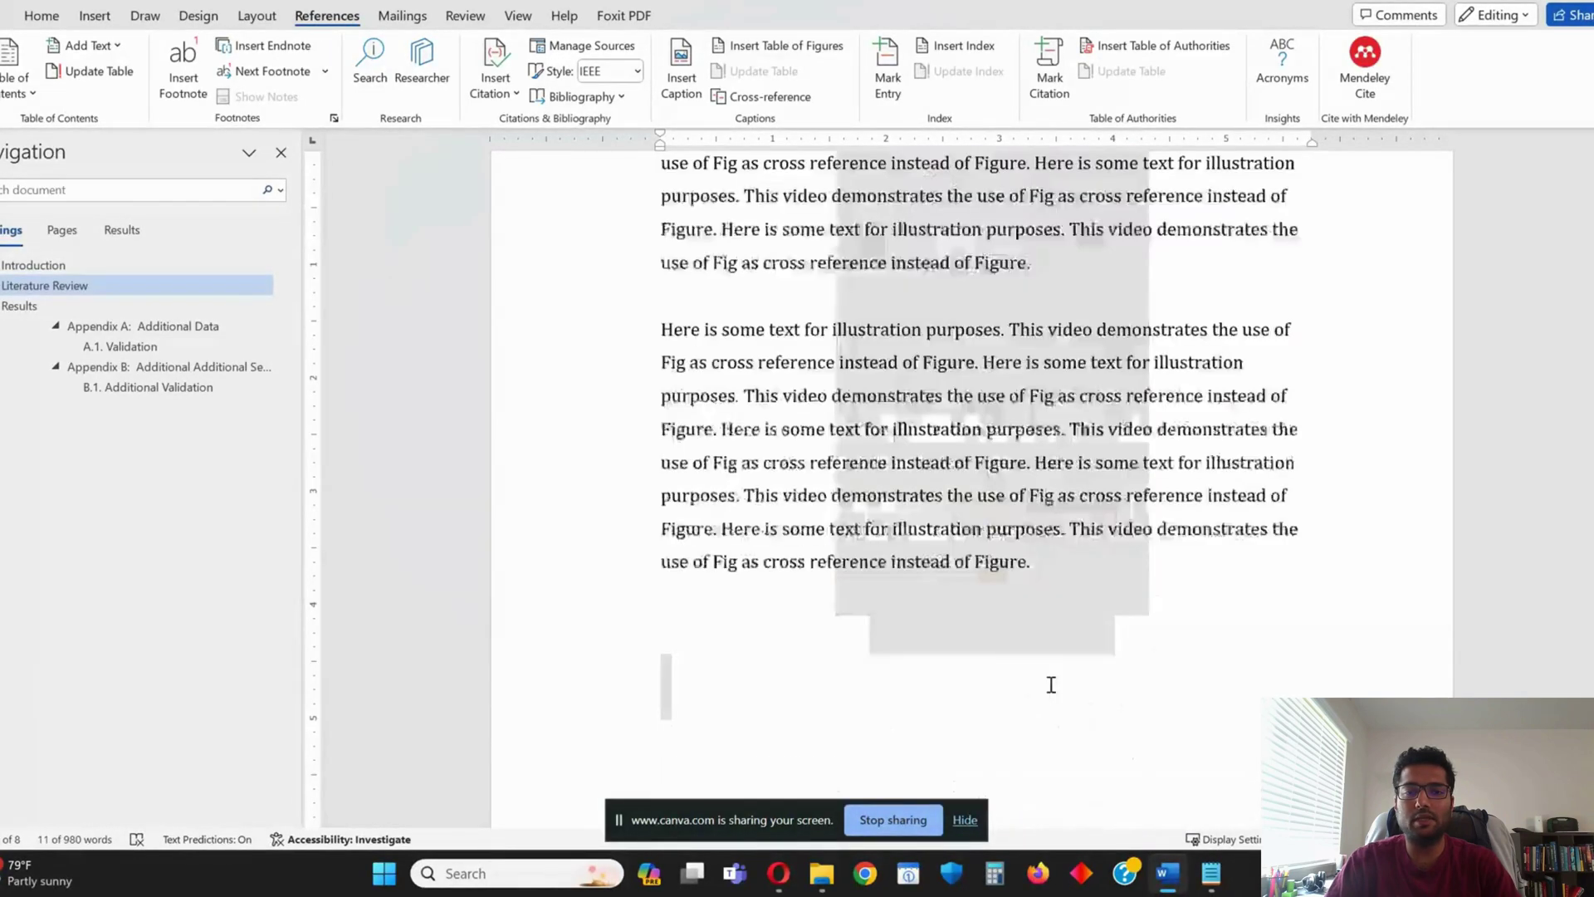
{"action": "scroll", "coordinate": [1052, 613], "scroll_direction": "up", "scroll_amount": 10}
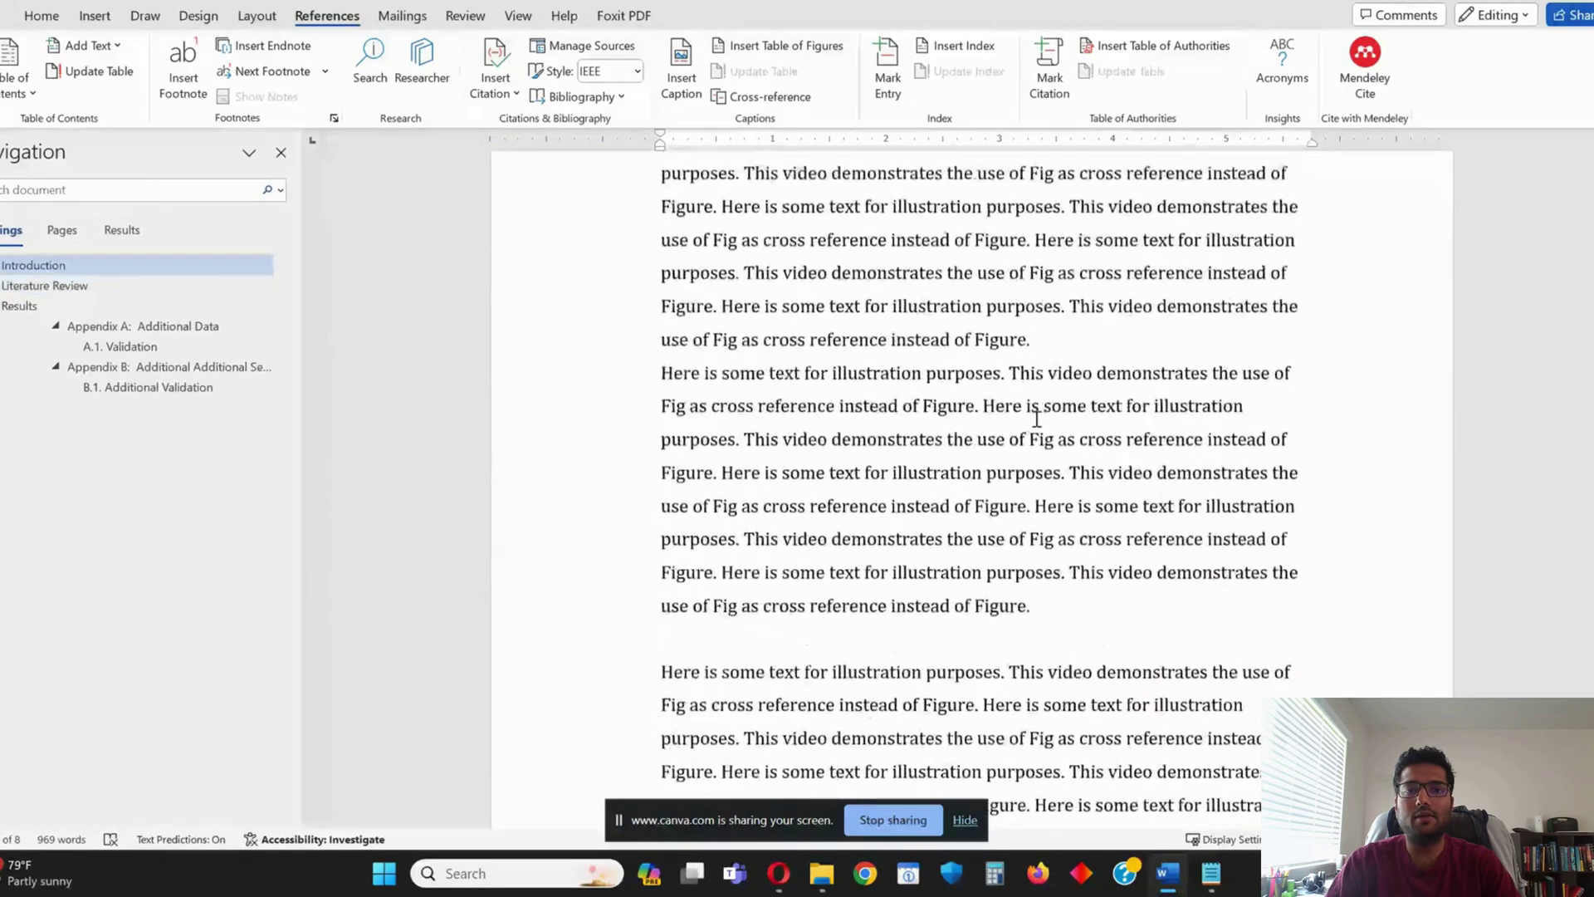
{"action": "left_click", "coordinate": [1063, 591]}
{"action": "type", "text": "This is shown in Fig. 2. Figure 2: Image showing door"}
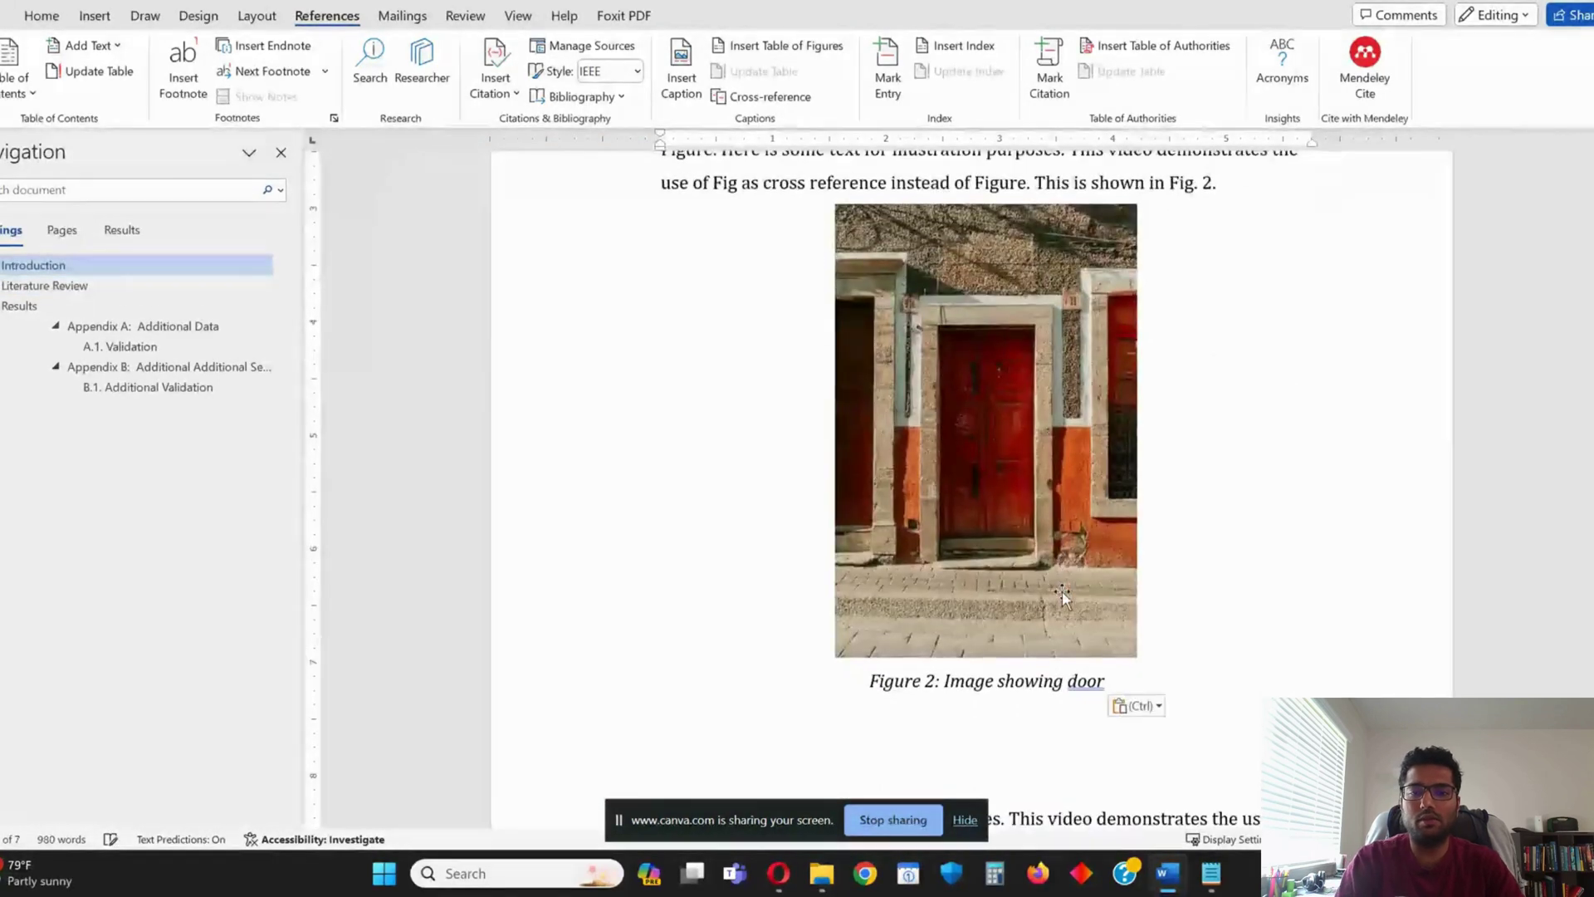
Update the fields in the moved door sentence and caption, and remove an empty line below the caption
{"action": "scroll", "coordinate": [951, 497], "scroll_direction": "down", "scroll_amount": 3}
{"action": "scroll", "coordinate": [951, 497], "scroll_direction": "up", "scroll_amount": 5}
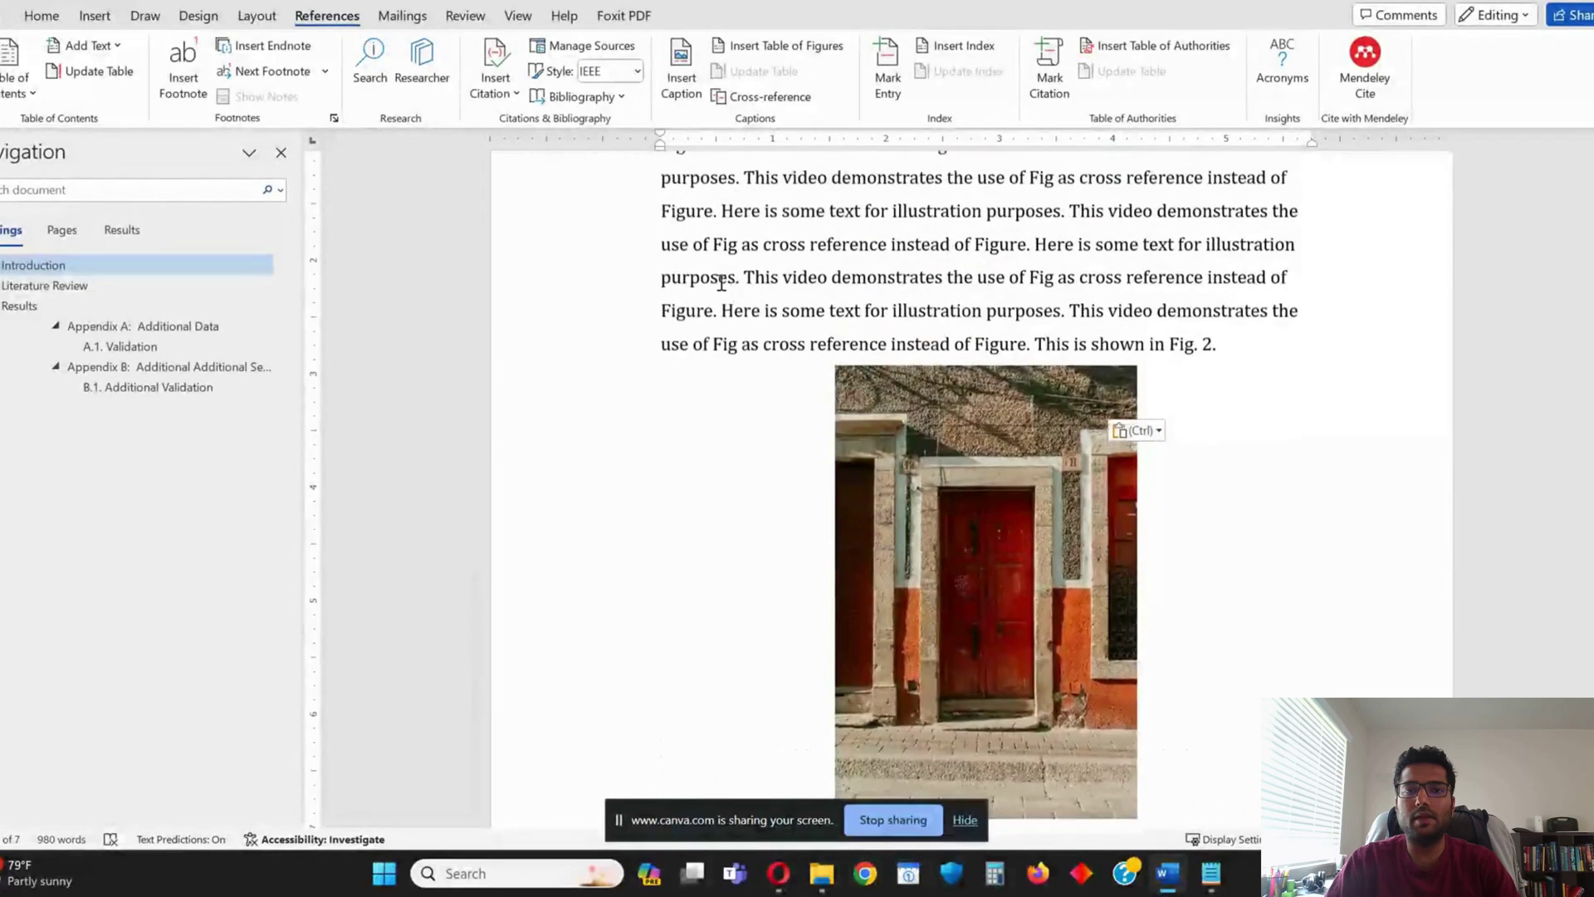
{"action": "left_click_drag", "start_coordinate": [711, 320], "coordinate": [1128, 241]}
{"action": "scroll", "coordinate": [1165, 751], "scroll_direction": "down", "scroll_amount": 8}
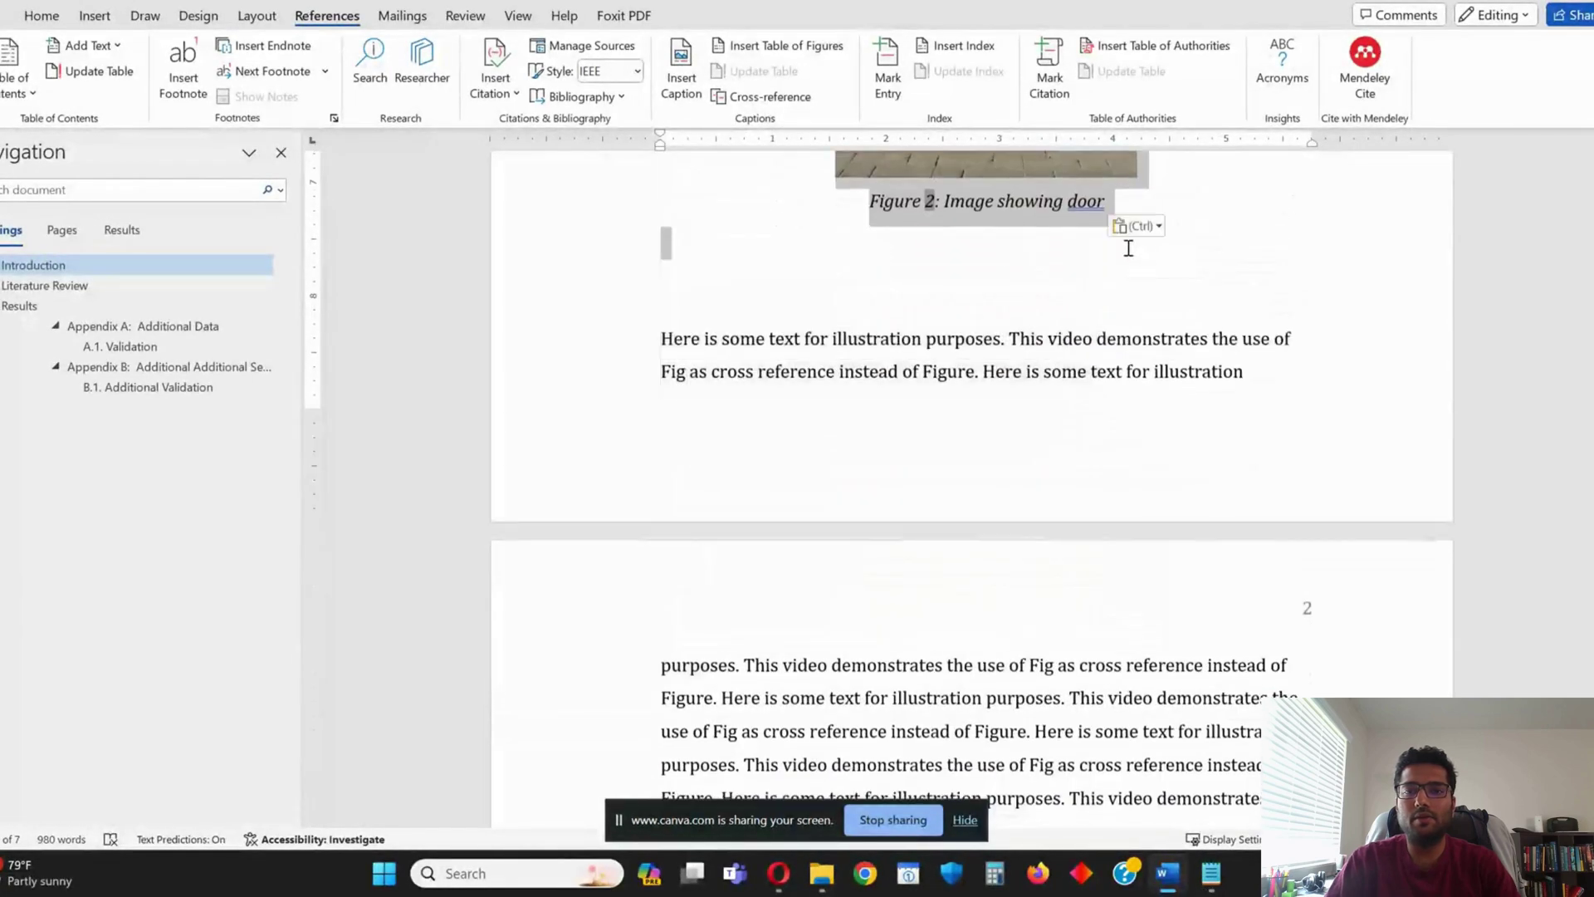
{"action": "right_click", "coordinate": [1005, 205]}
{"action": "left_click", "coordinate": [1066, 372]}
{"action": "left_click", "coordinate": [803, 263]}
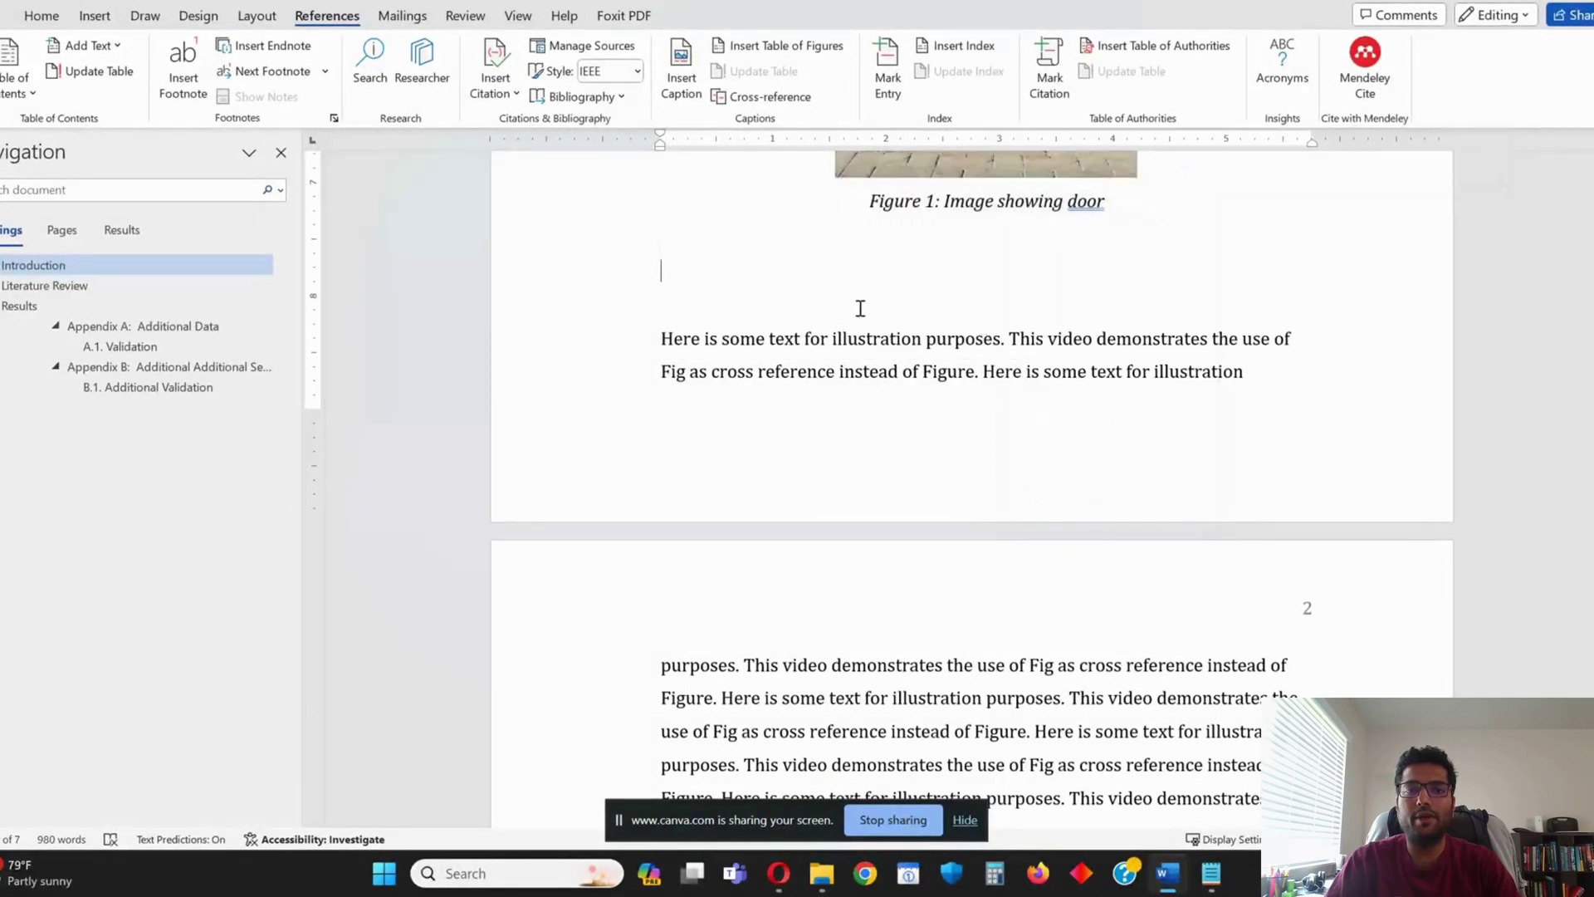
{"action": "key", "text": "Delete"}
{"action": "scroll", "coordinate": [885, 316], "scroll_direction": "up", "scroll_amount": 6}
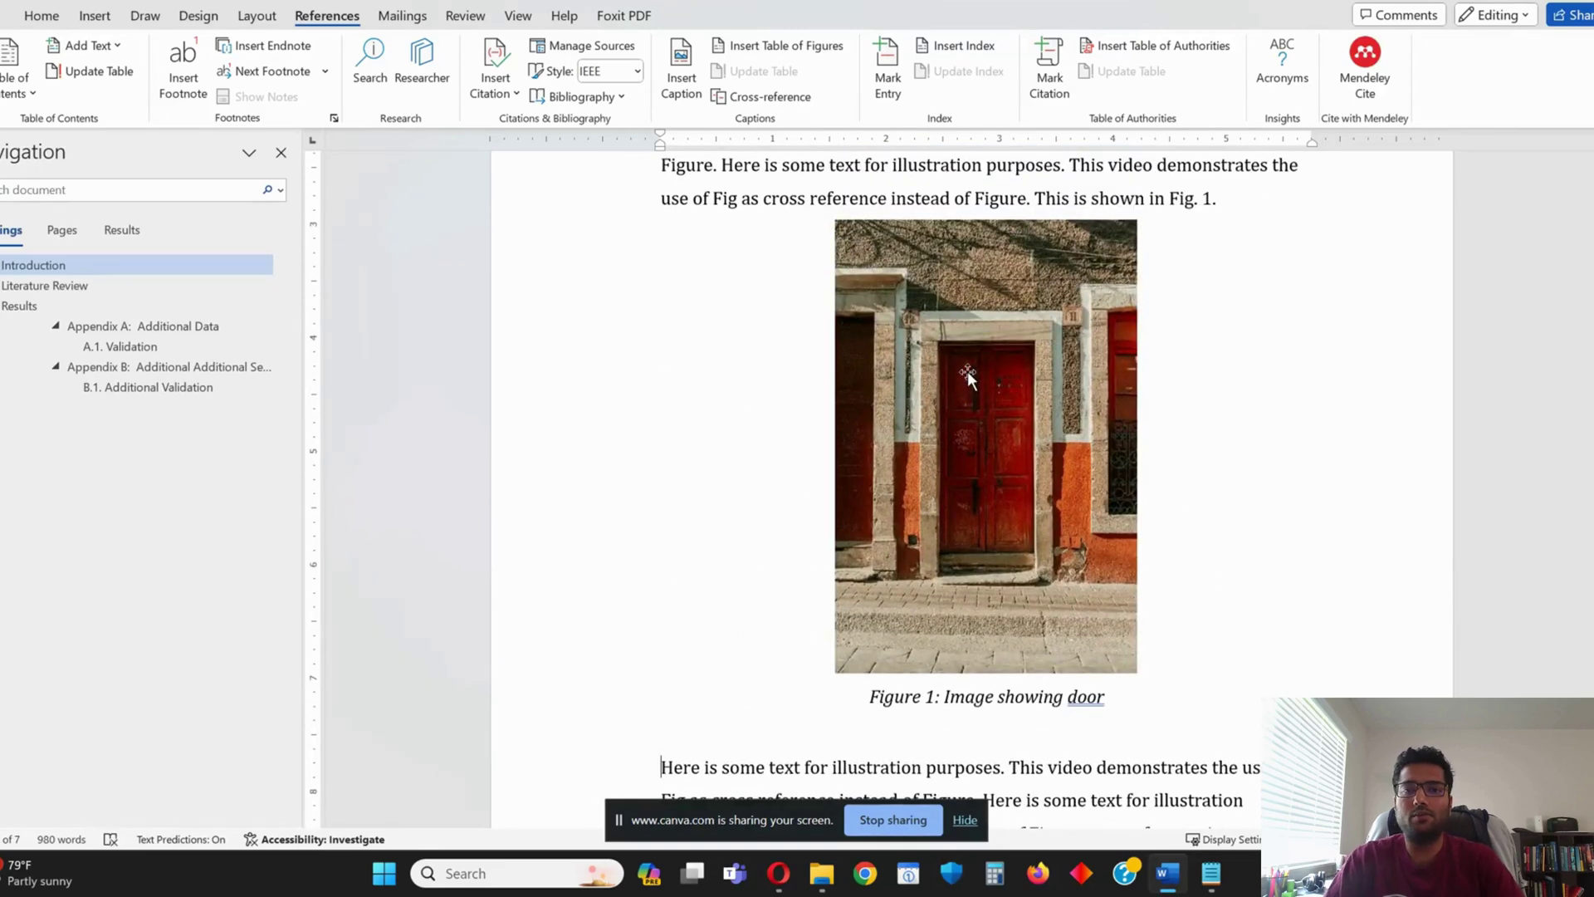
Open the caption settings for the door image and set the label to Figure, positioned below the selected item
{"action": "left_click", "coordinate": [930, 697]}
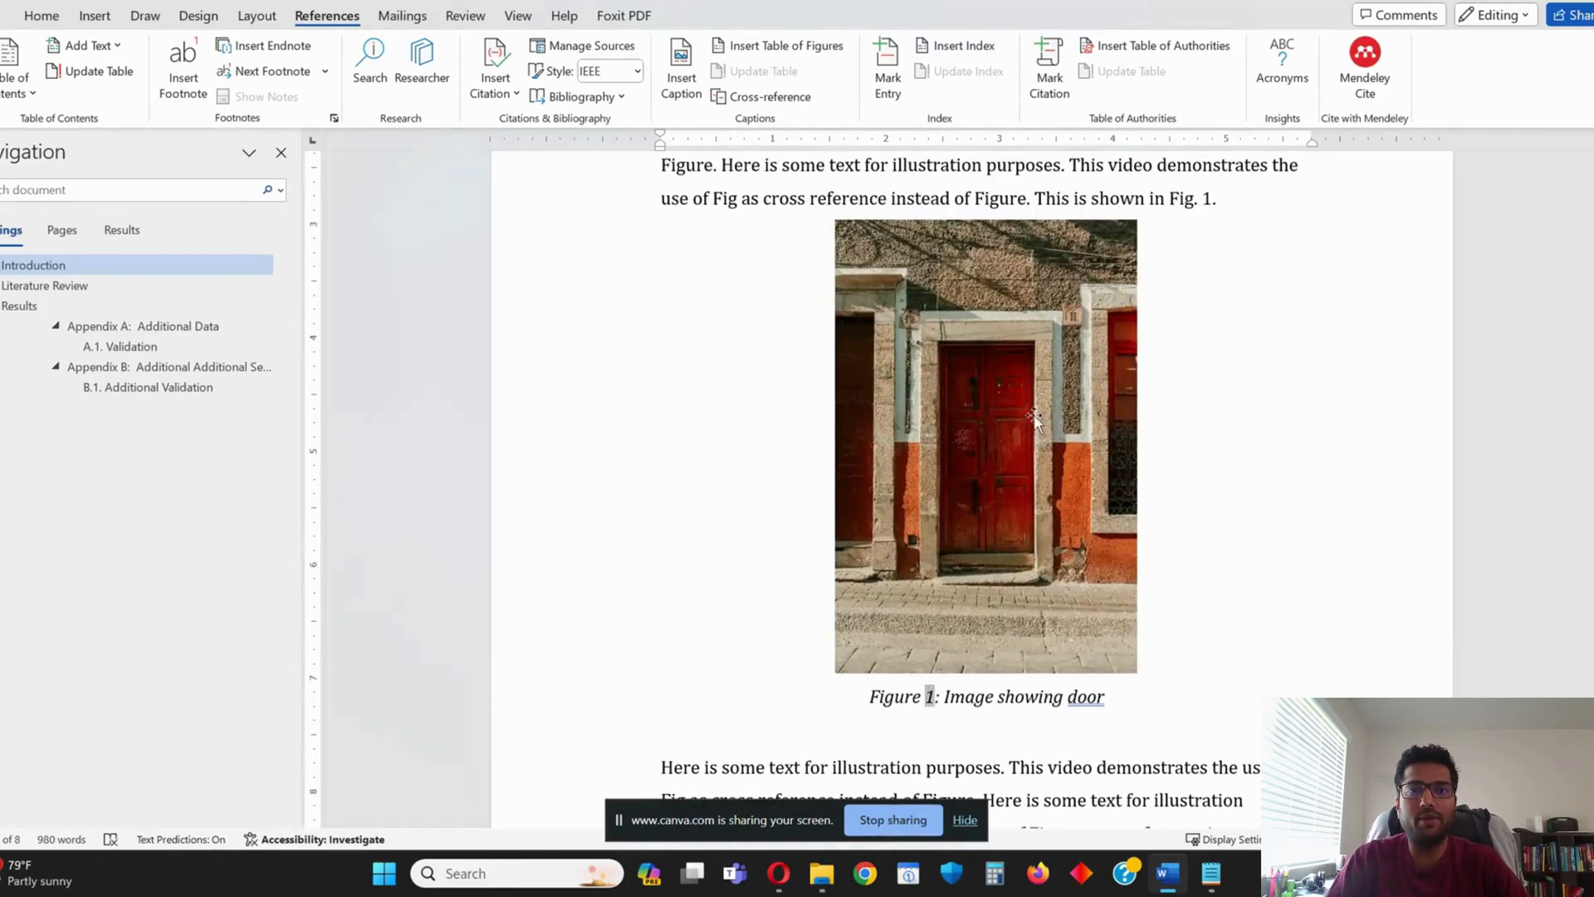
{"action": "left_click", "coordinate": [983, 499]}
{"action": "right_click", "coordinate": [984, 496]}
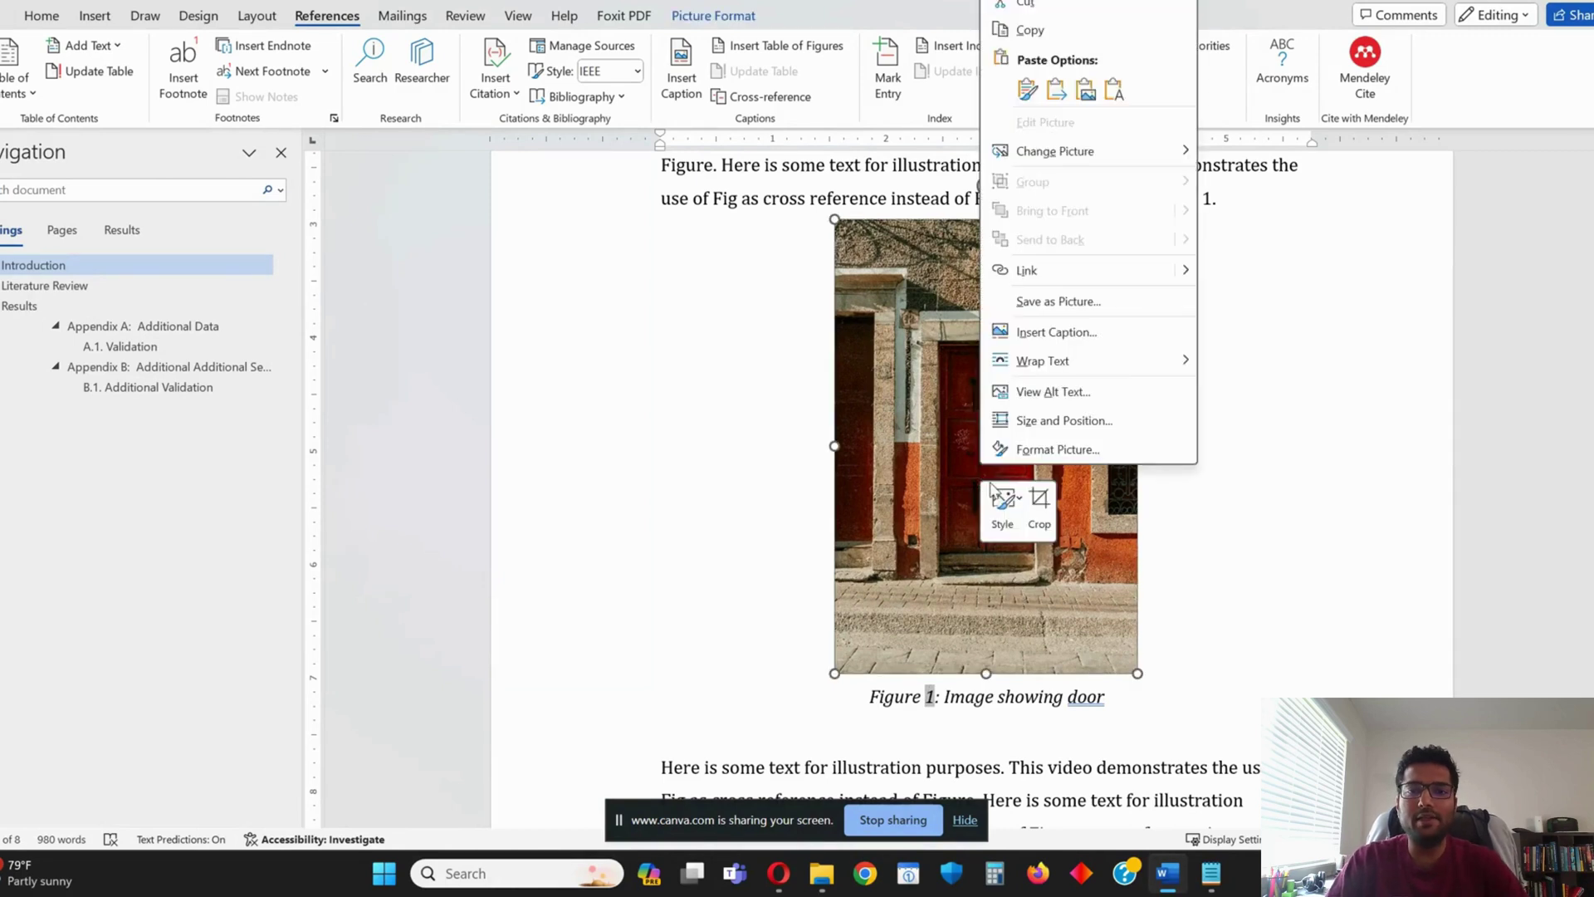
{"action": "key", "text": "Escape"}
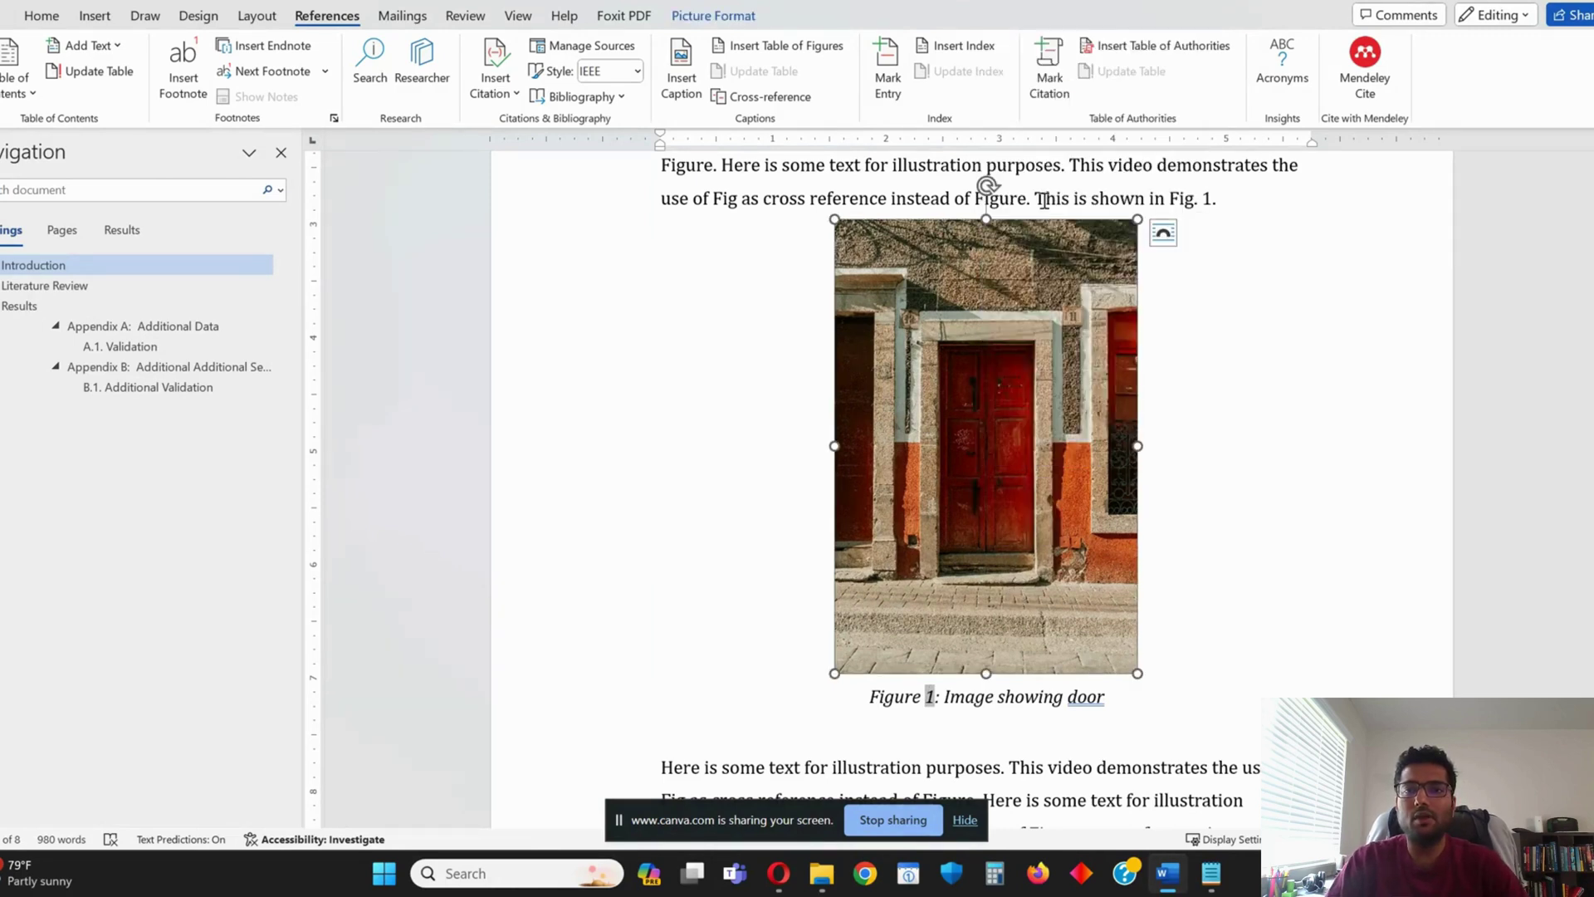
{"action": "right_click", "coordinate": [982, 555]}
{"action": "key", "text": "Escape"}
{"action": "left_click", "coordinate": [682, 74]}
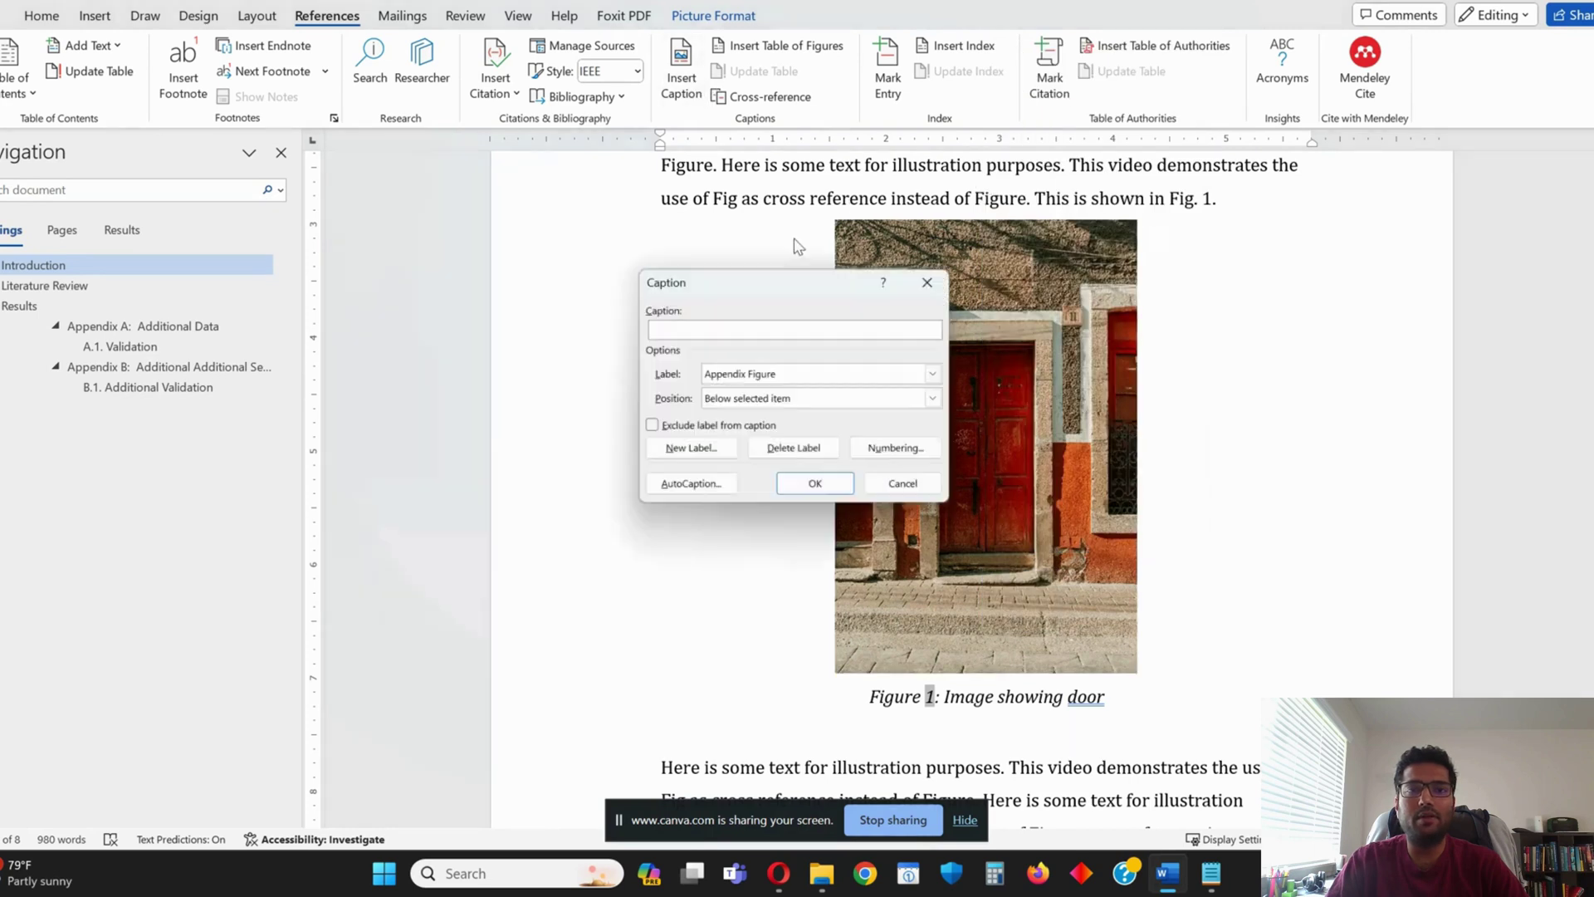
{"action": "left_click", "coordinate": [851, 399]}
{"action": "left_click", "coordinate": [941, 374]}
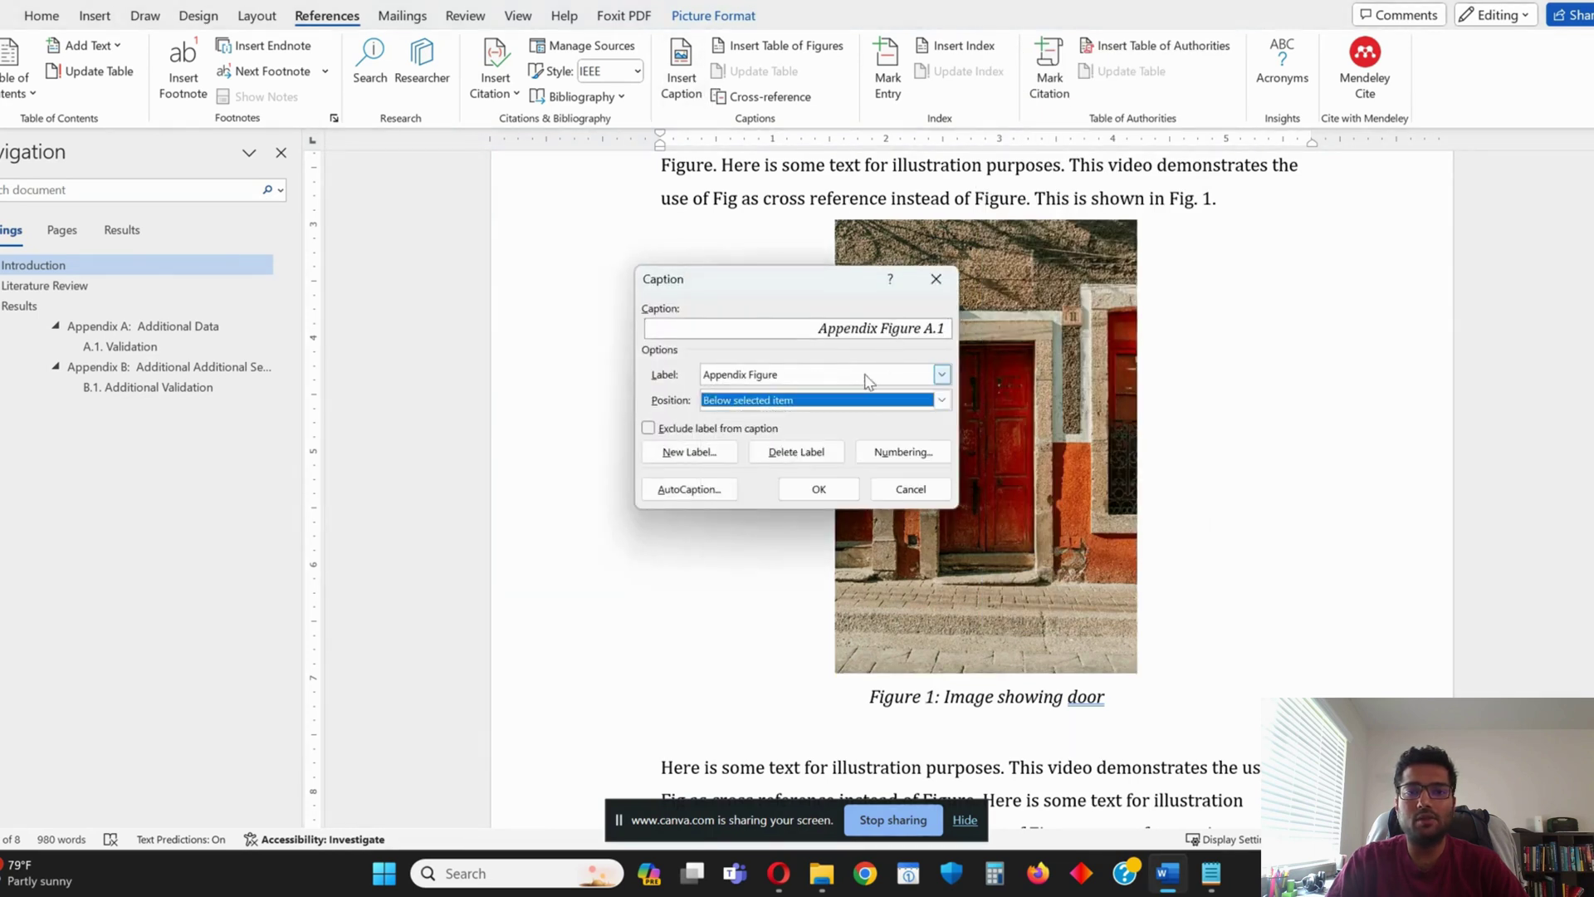
{"action": "left_click", "coordinate": [941, 375]}
{"action": "left_click", "coordinate": [733, 440]}
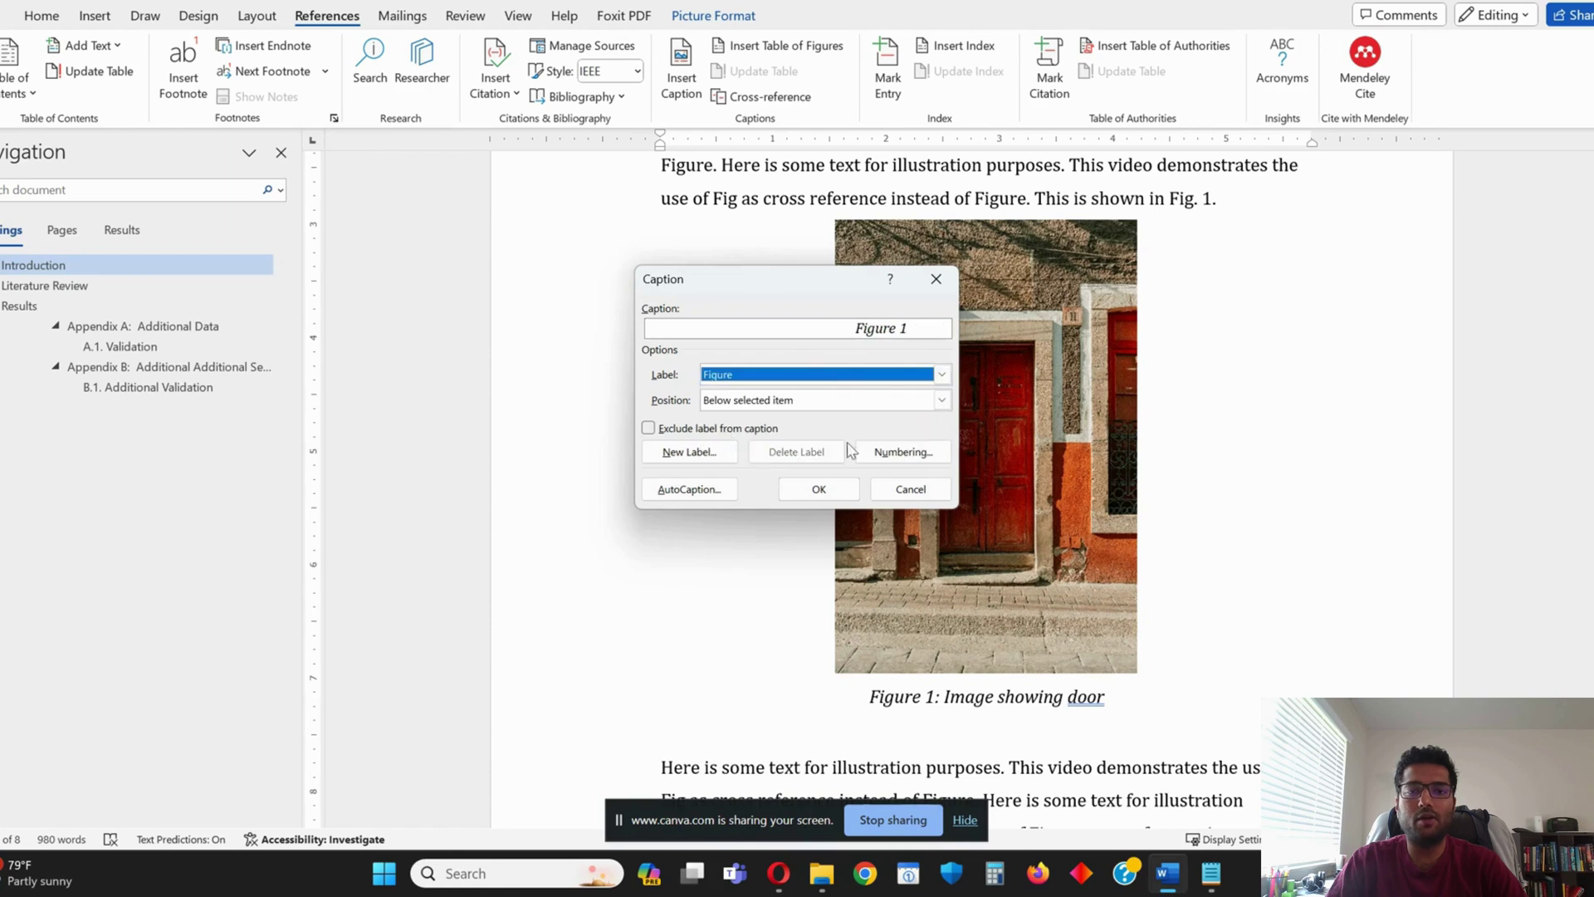
Include the chapter number in the Figure caption numbering, using Heading 1 and a period separator, without inserting another caption
{"action": "left_click", "coordinate": [903, 452]}
{"action": "left_click", "coordinate": [711, 360]}
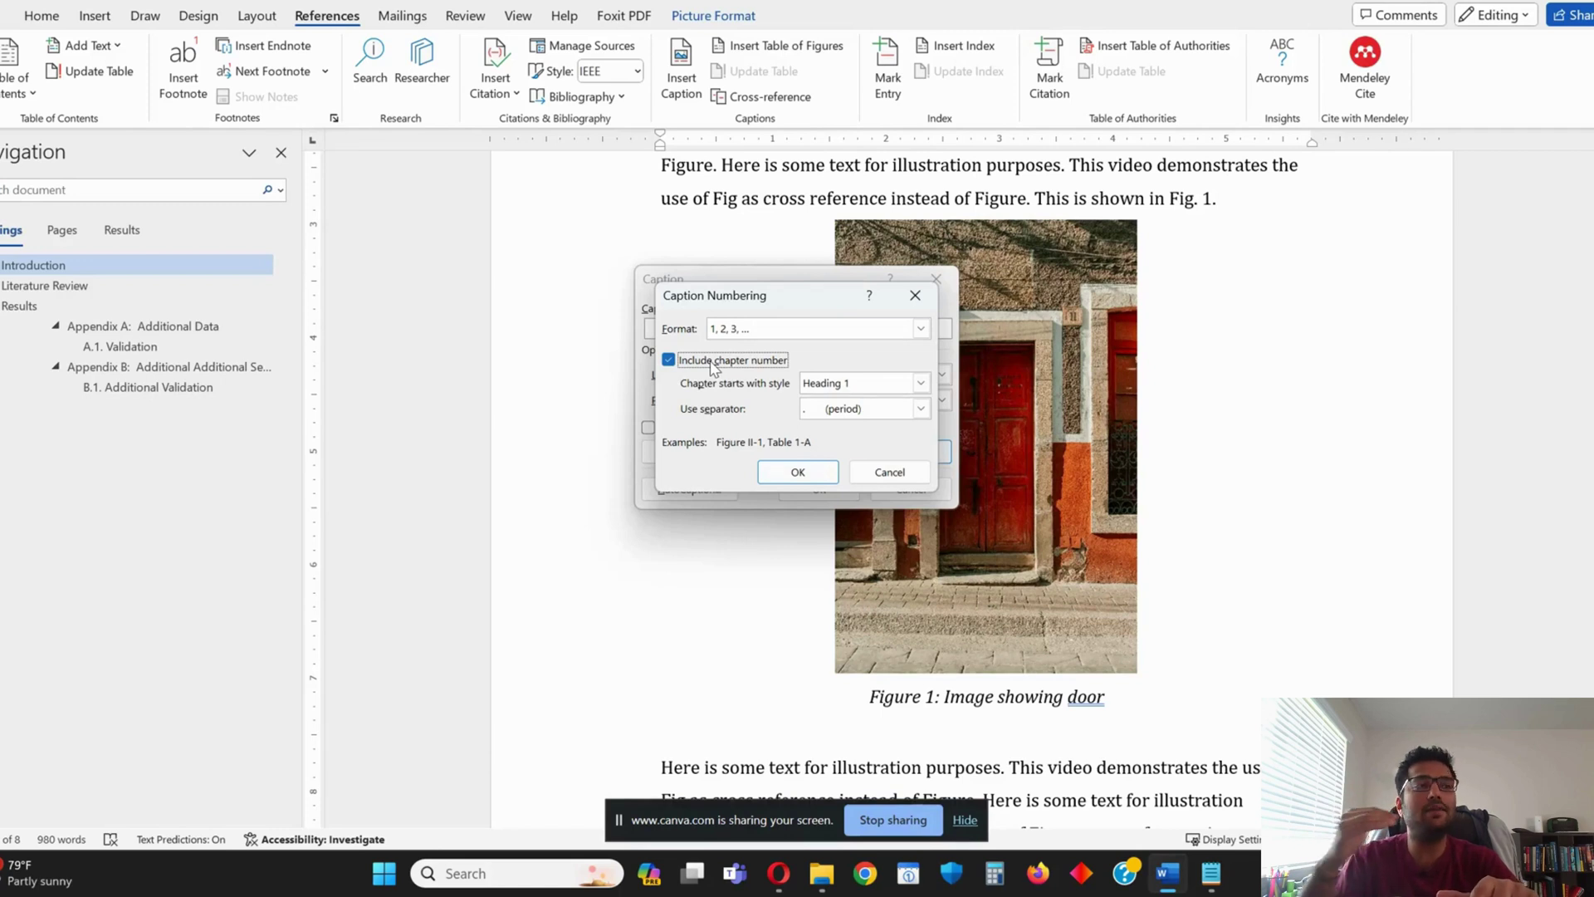
{"action": "left_click", "coordinate": [797, 471]}
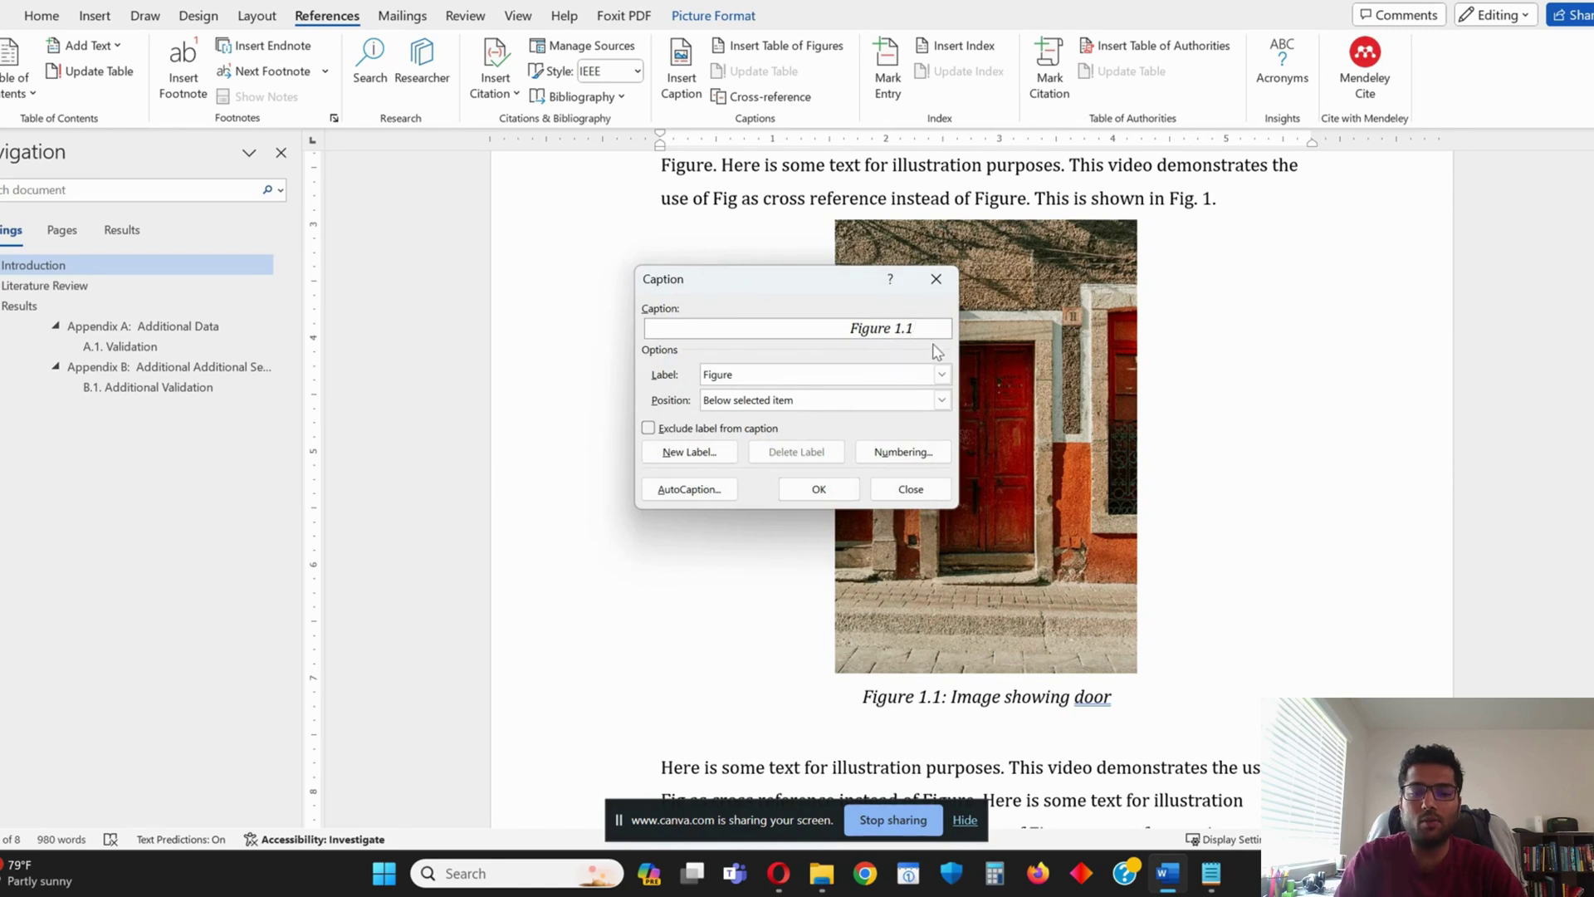
{"action": "type", "text": ":"}
{"action": "key", "text": "BackSpace"}
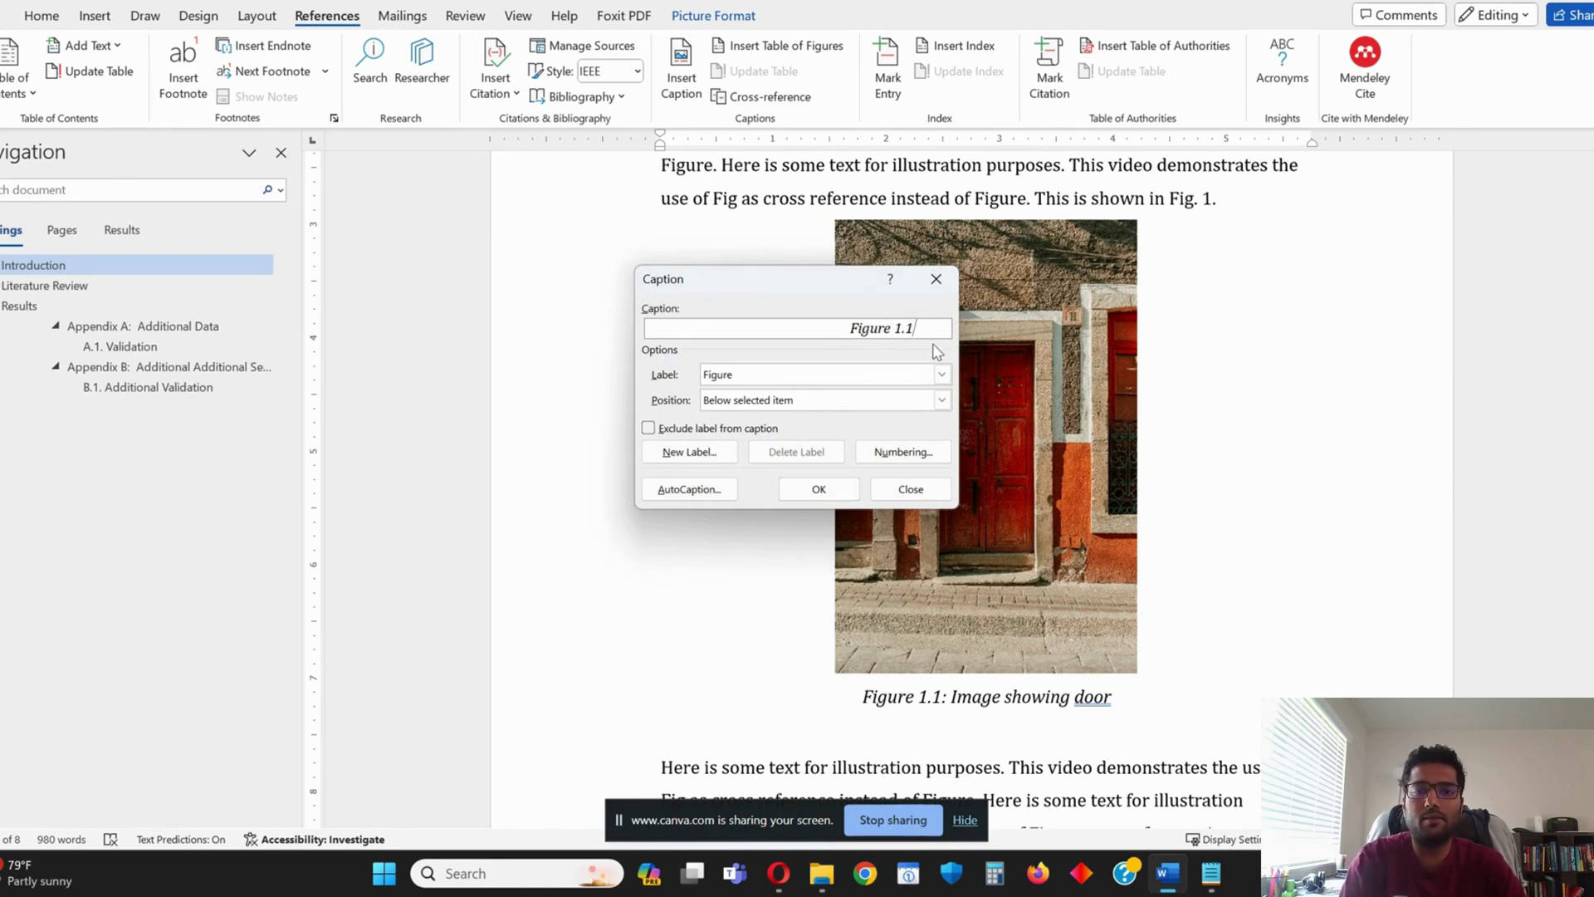
{"action": "left_click", "coordinate": [910, 489]}
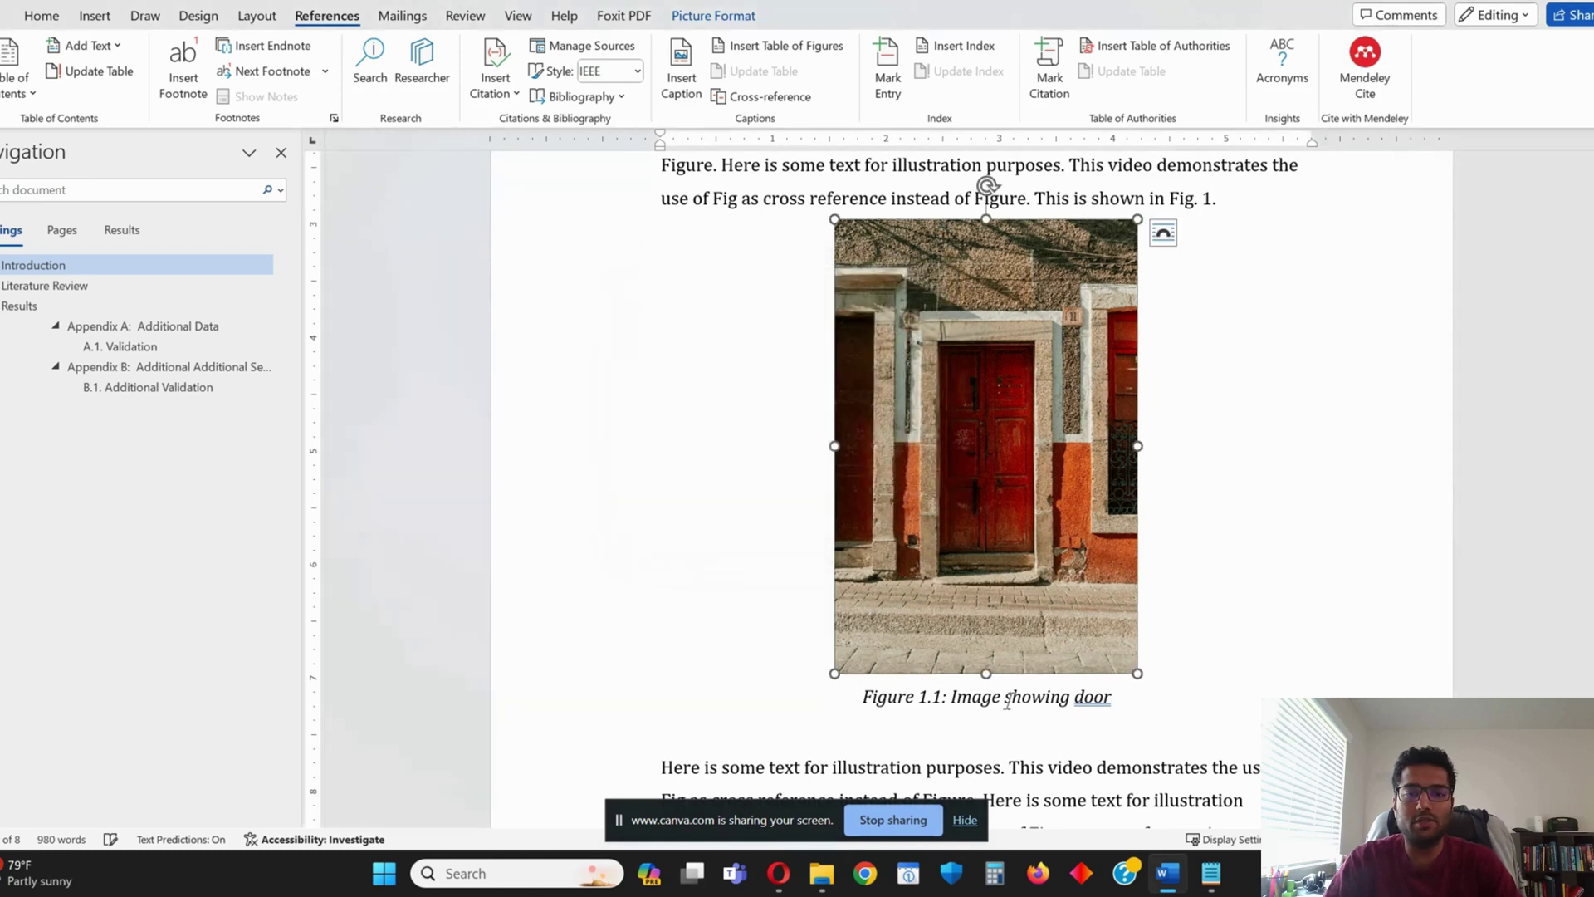
Check the chapter-based figure numbers in the door caption and in the tree branch caption of the Literature Review
{"action": "left_click", "coordinate": [934, 702]}
{"action": "double_click", "coordinate": [920, 701]}
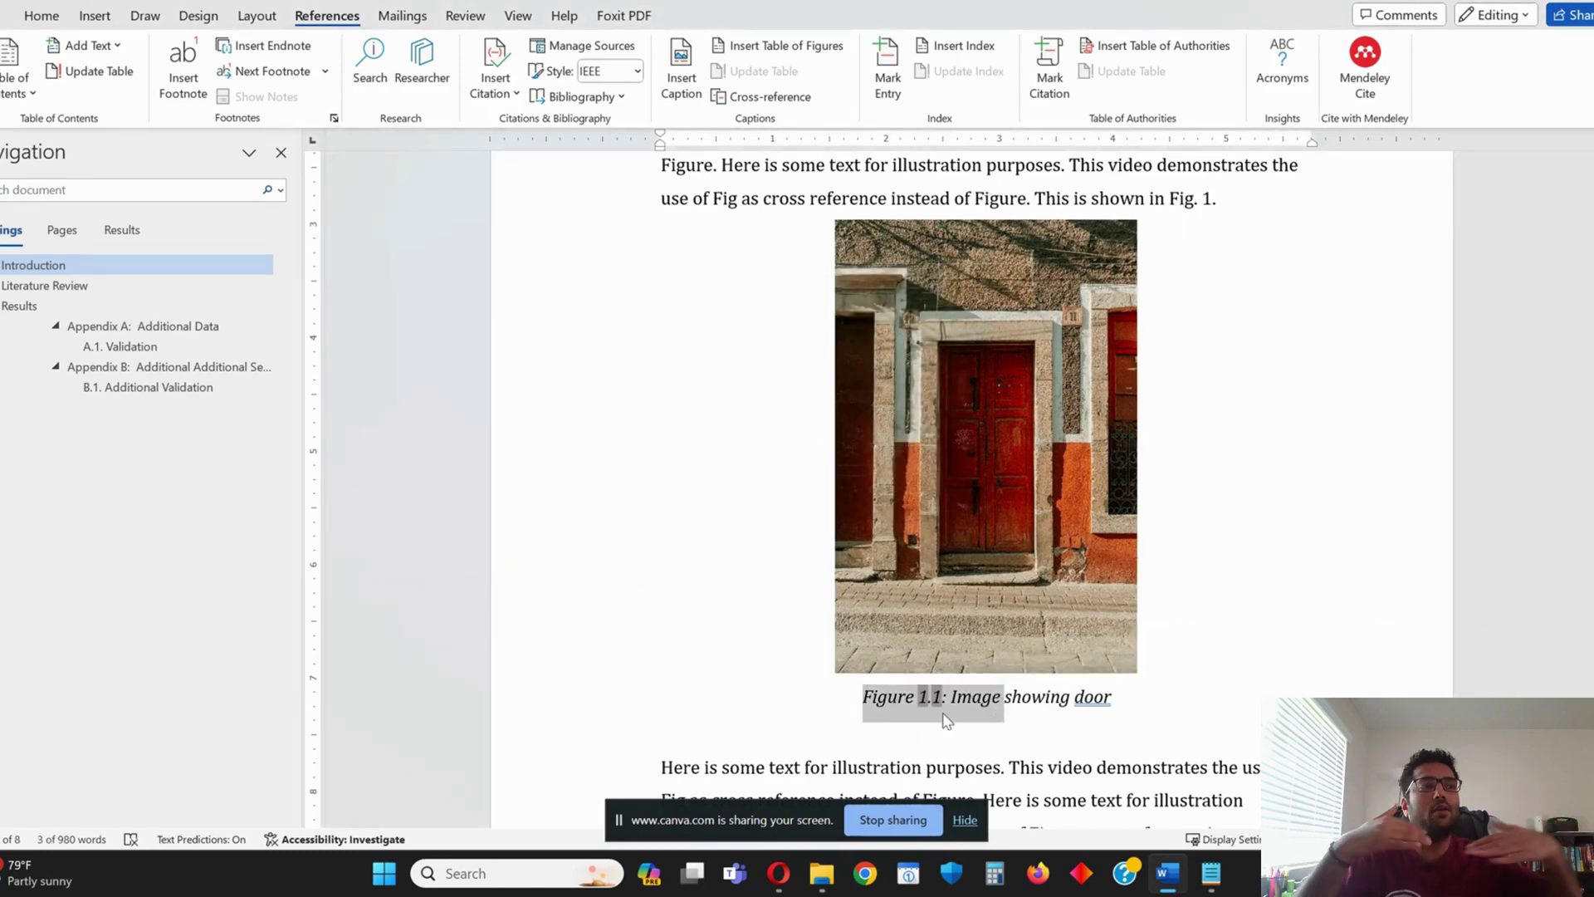
{"action": "scroll", "coordinate": [1096, 664], "scroll_direction": "down", "scroll_amount": 10}
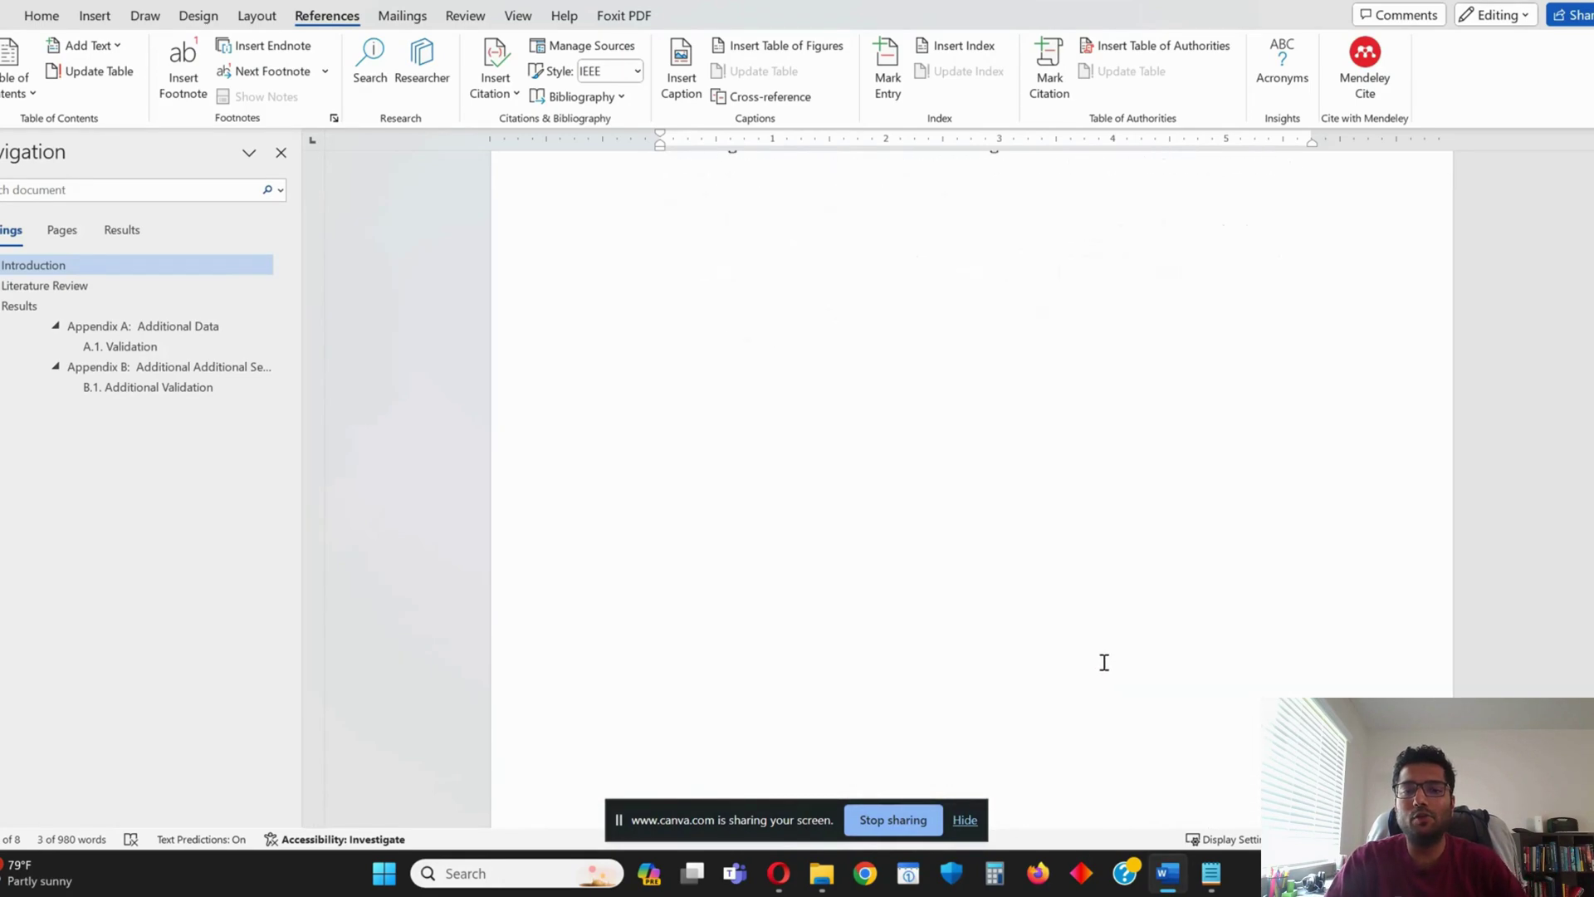
{"action": "scroll", "coordinate": [1102, 659], "scroll_direction": "down", "scroll_amount": 10}
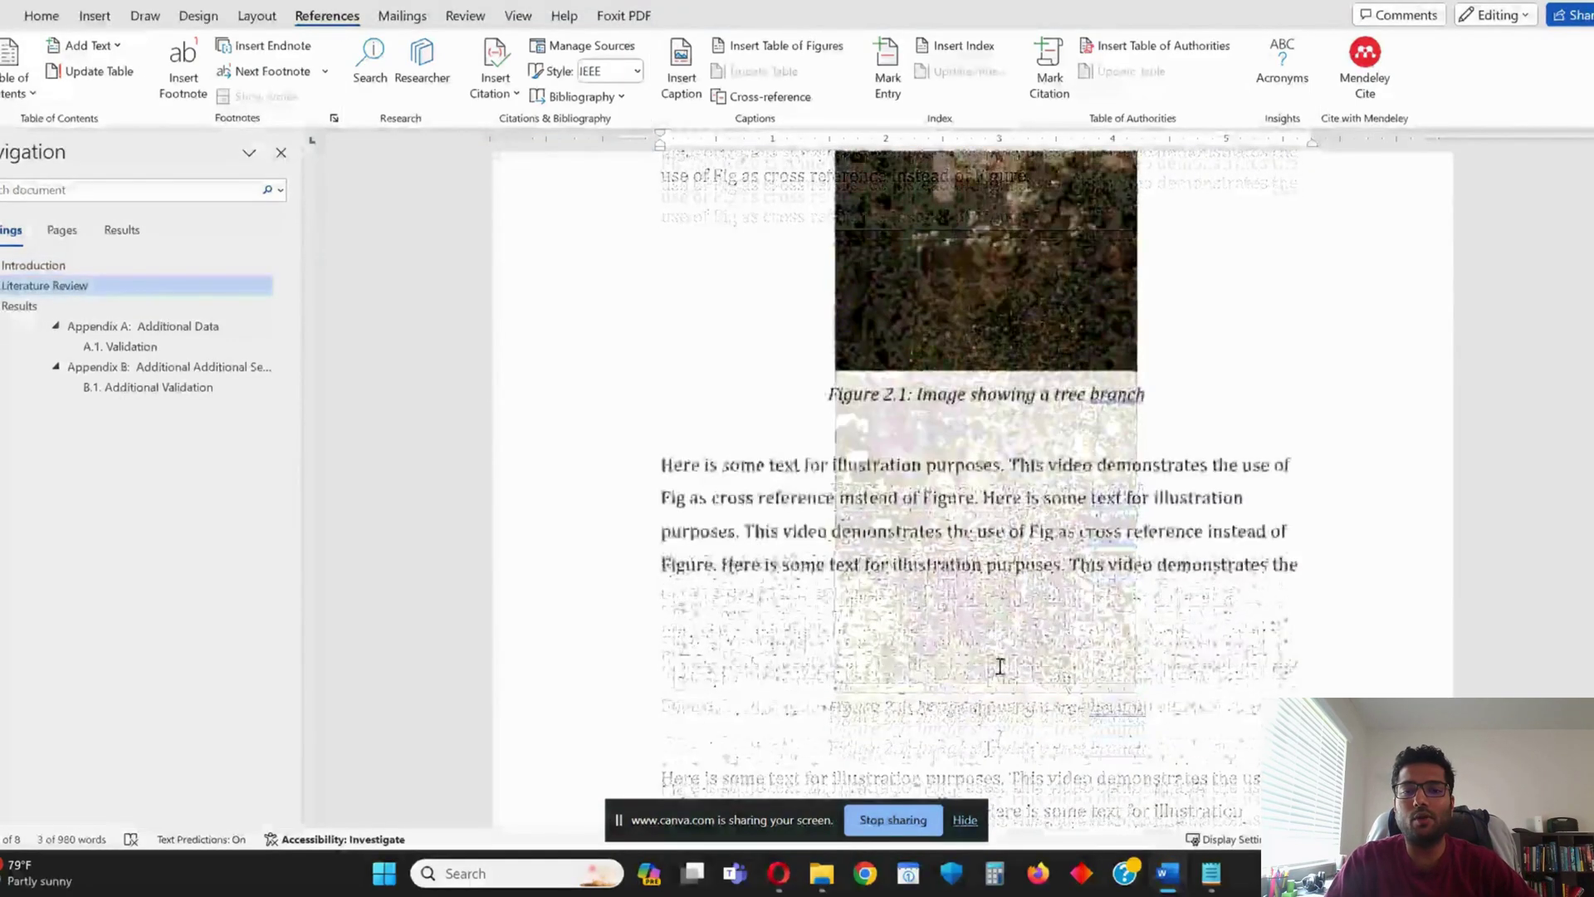
{"action": "scroll", "coordinate": [1000, 667], "scroll_direction": "up", "scroll_amount": 5}
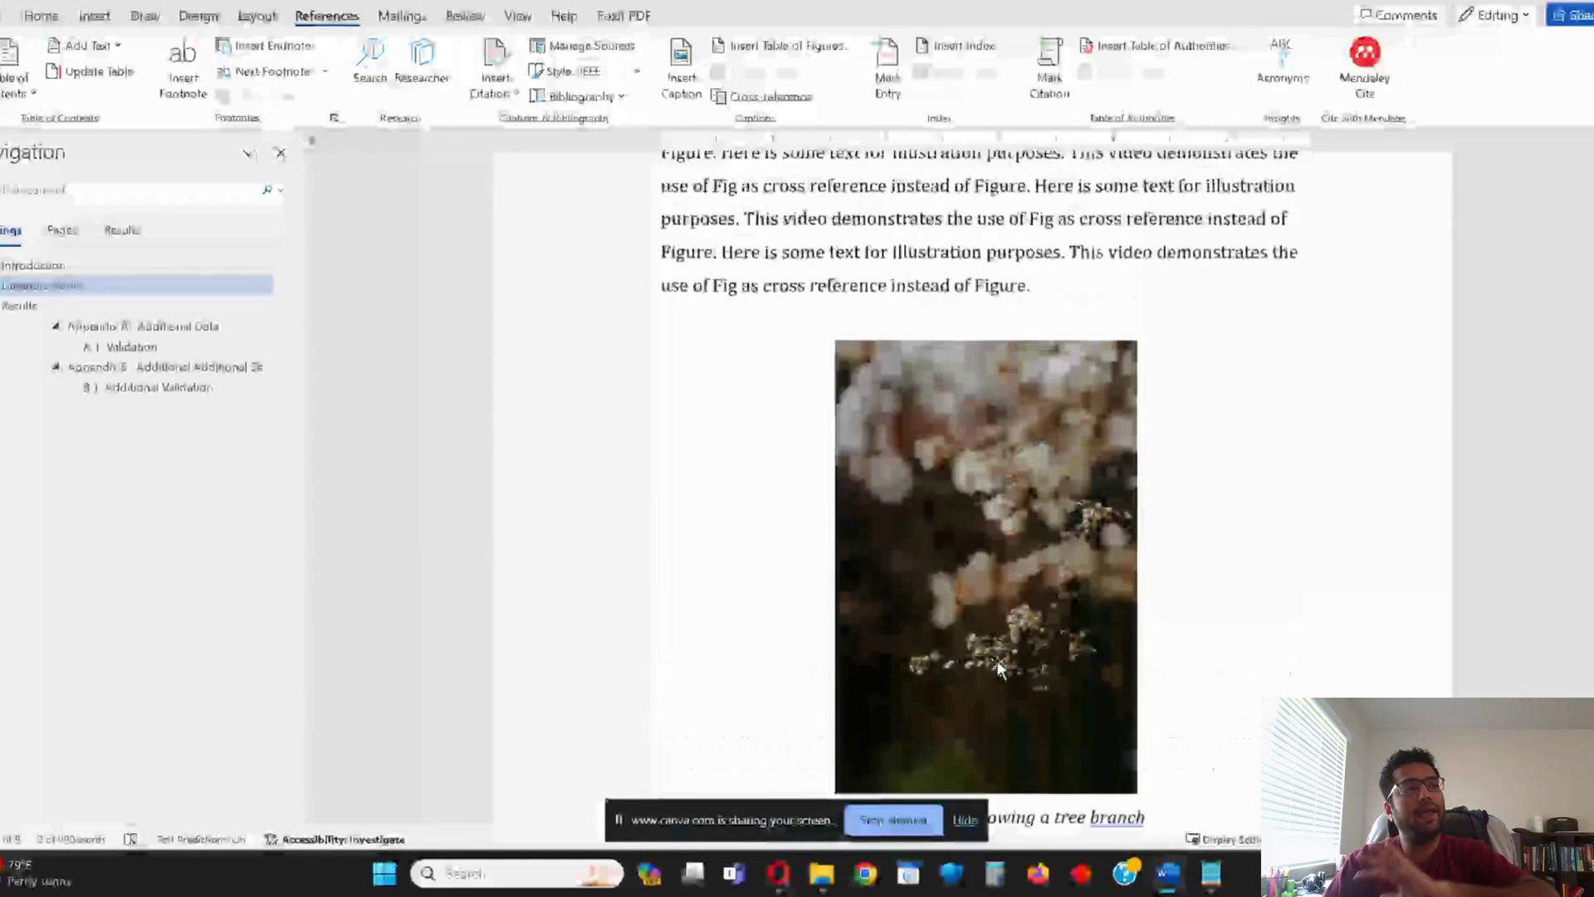
Copy the door image together with its caption in the Introduction
{"action": "scroll", "coordinate": [1063, 591], "scroll_direction": "up", "scroll_amount": 10}
{"action": "scroll", "coordinate": [990, 490], "scroll_direction": "up", "scroll_amount": 6}
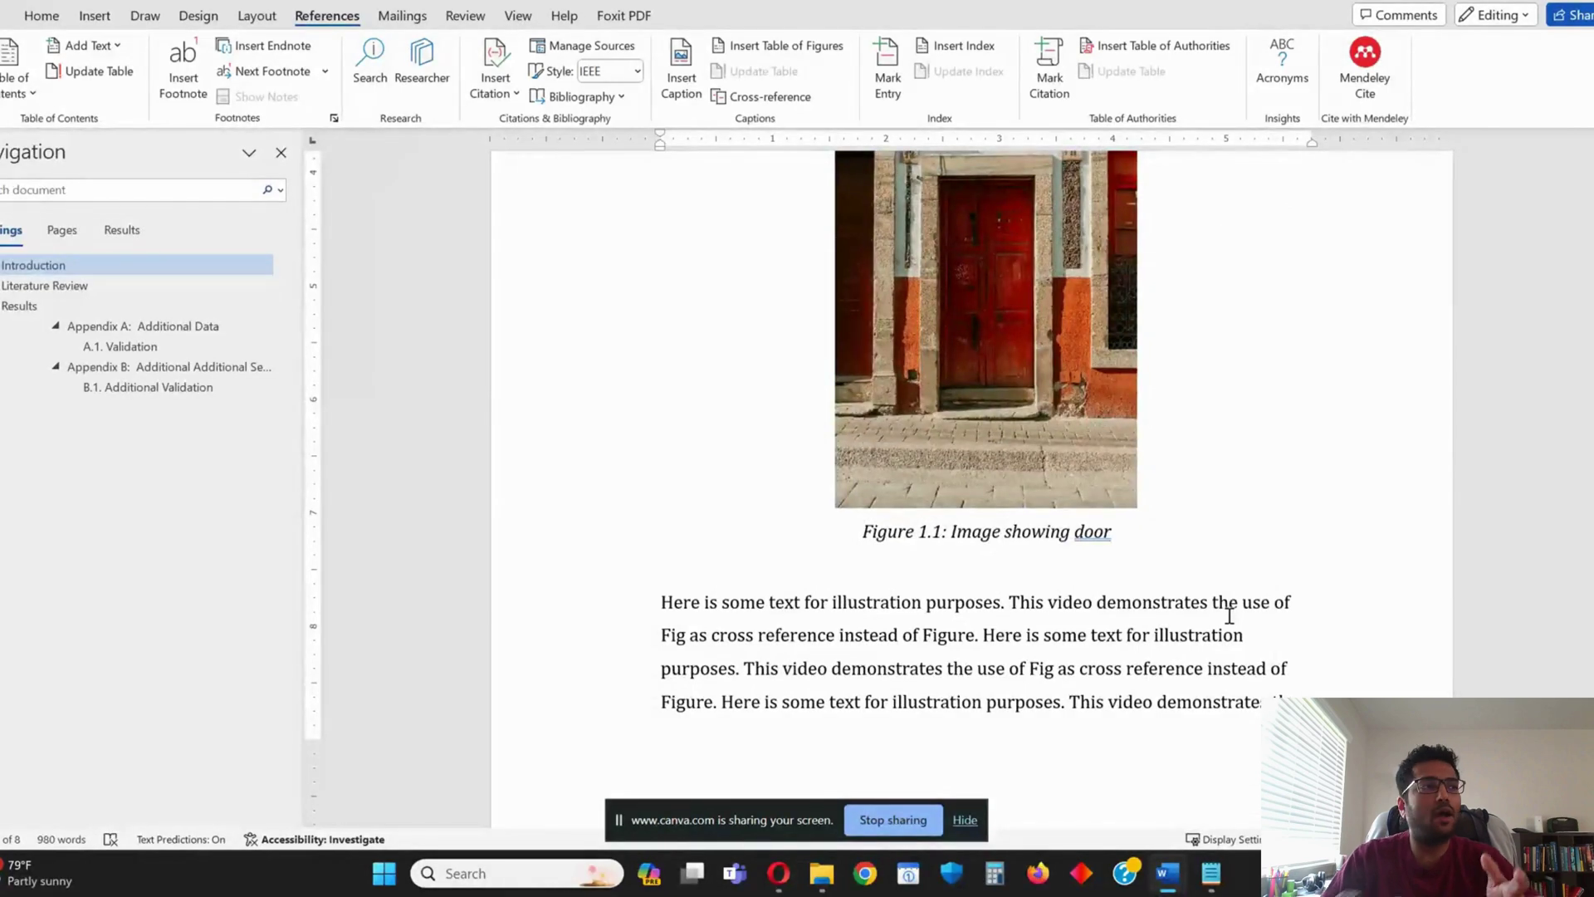
{"action": "scroll", "coordinate": [1217, 615], "scroll_direction": "up", "scroll_amount": 3}
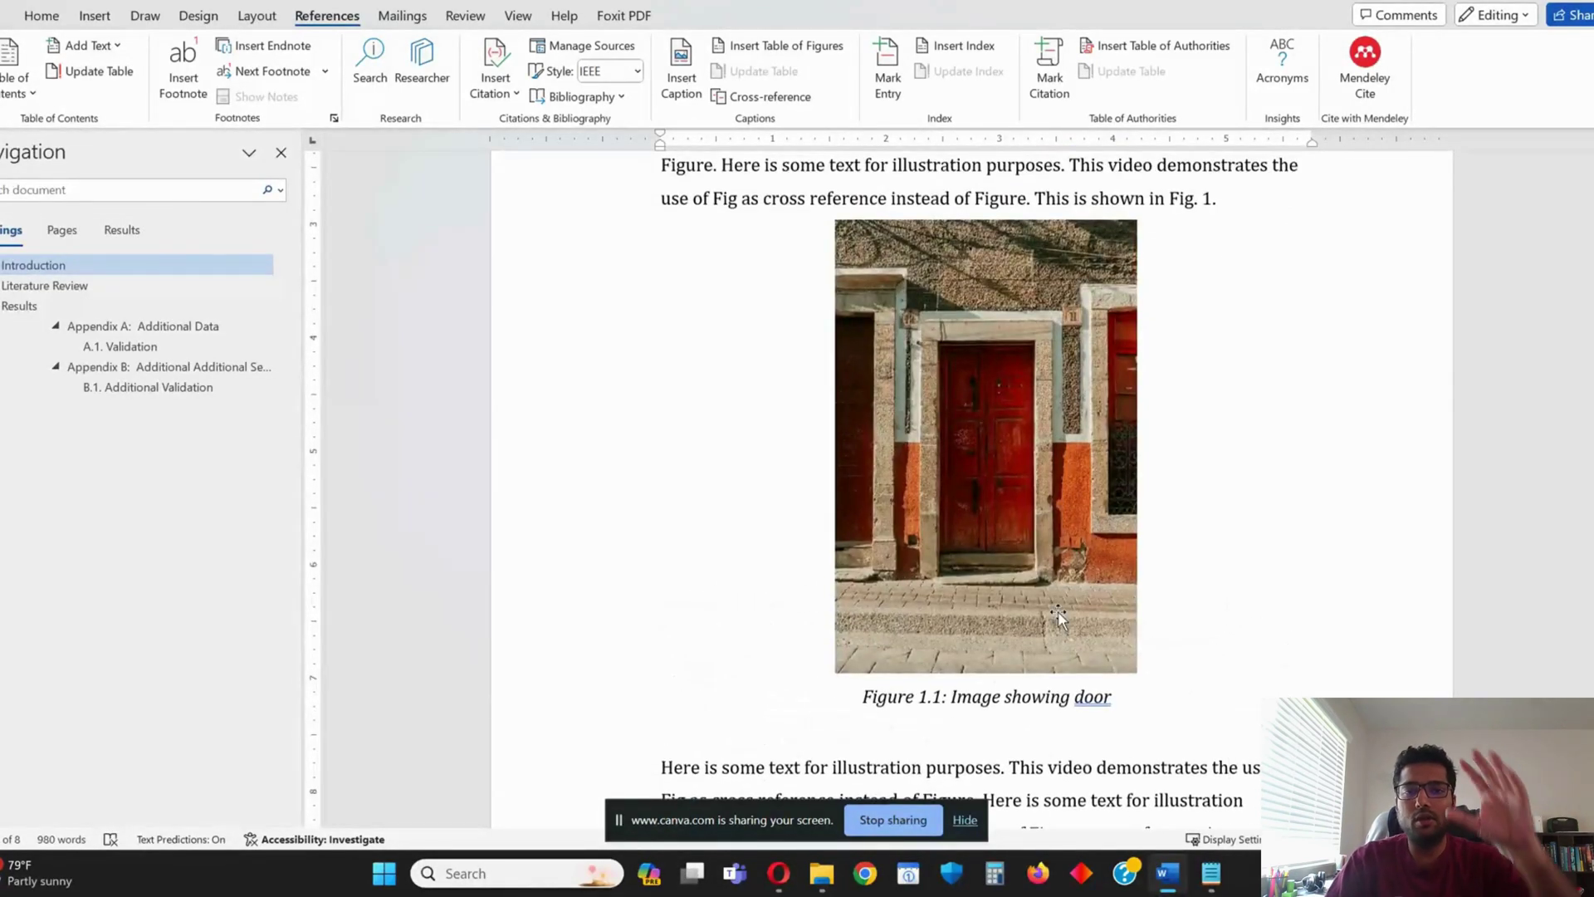
{"action": "left_click", "coordinate": [1063, 566]}
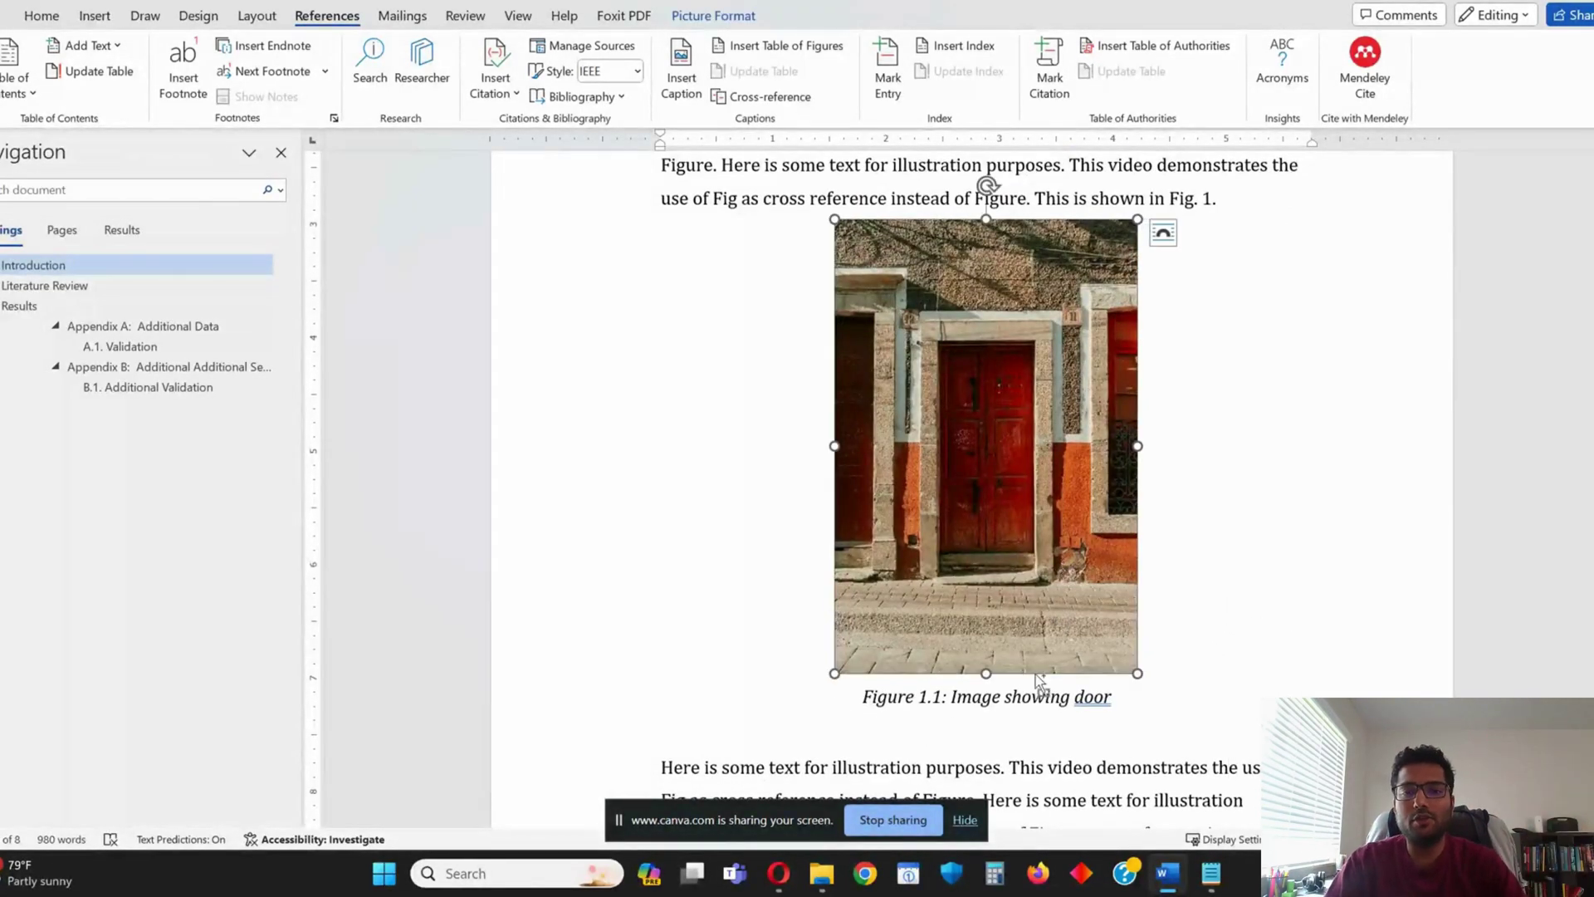
{"action": "left_click", "coordinate": [768, 268]}
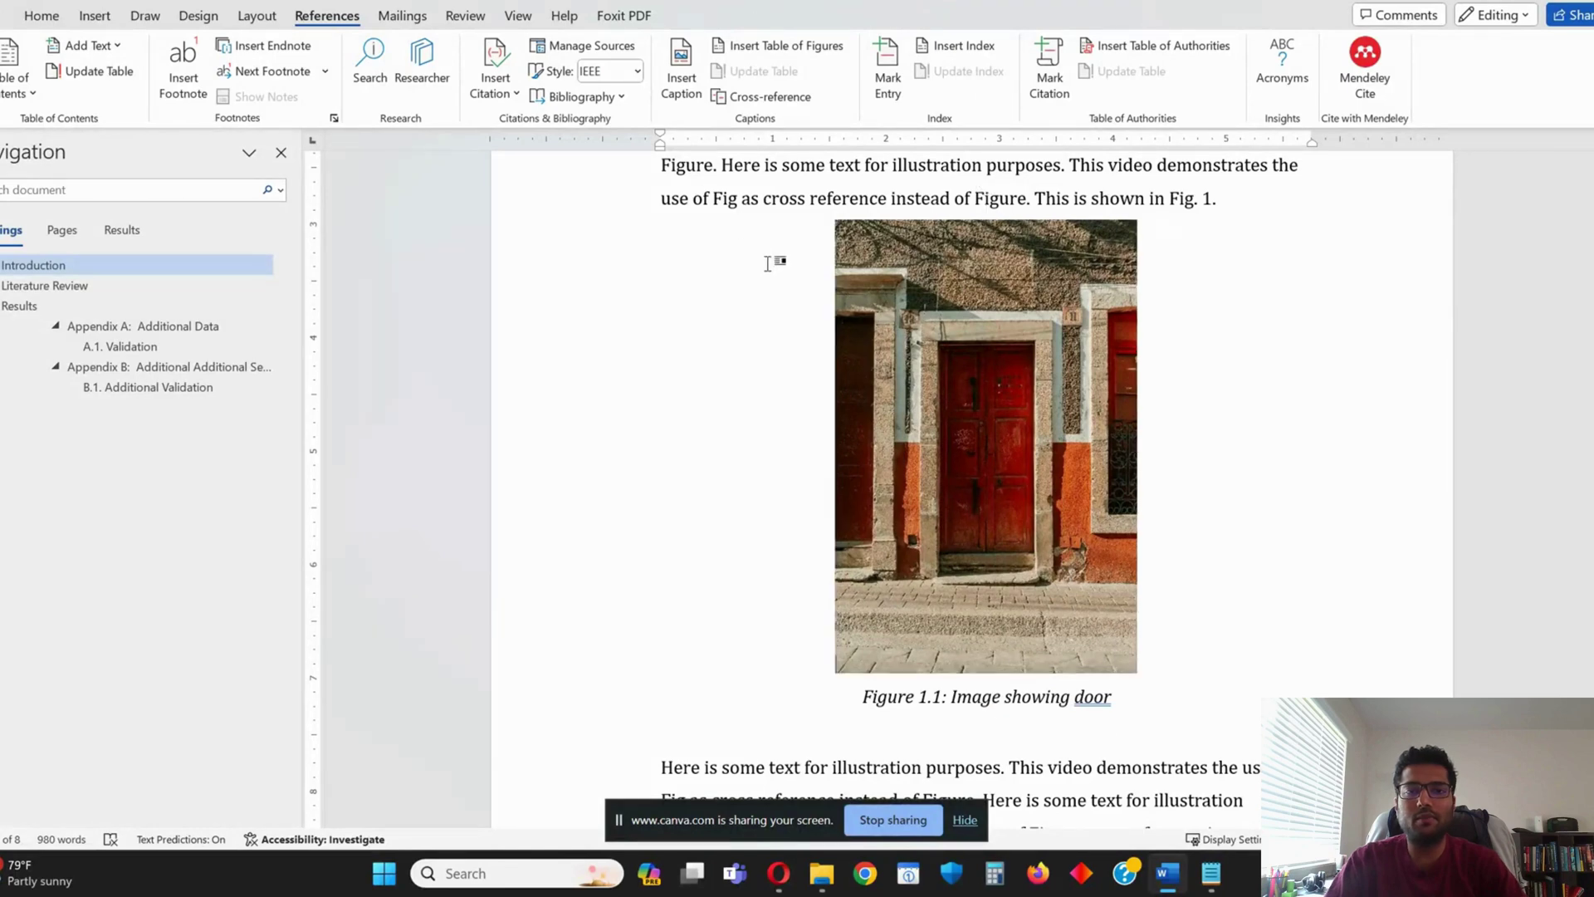
{"action": "left_click_drag", "start_coordinate": [768, 264], "coordinate": [1156, 684]}
{"action": "left_click", "coordinate": [922, 765]}
Paste the copied door image and caption after the paragraph that continues onto page 2, and update the pasted caption's figure number
{"action": "scroll", "coordinate": [946, 722], "scroll_direction": "down", "scroll_amount": 2}
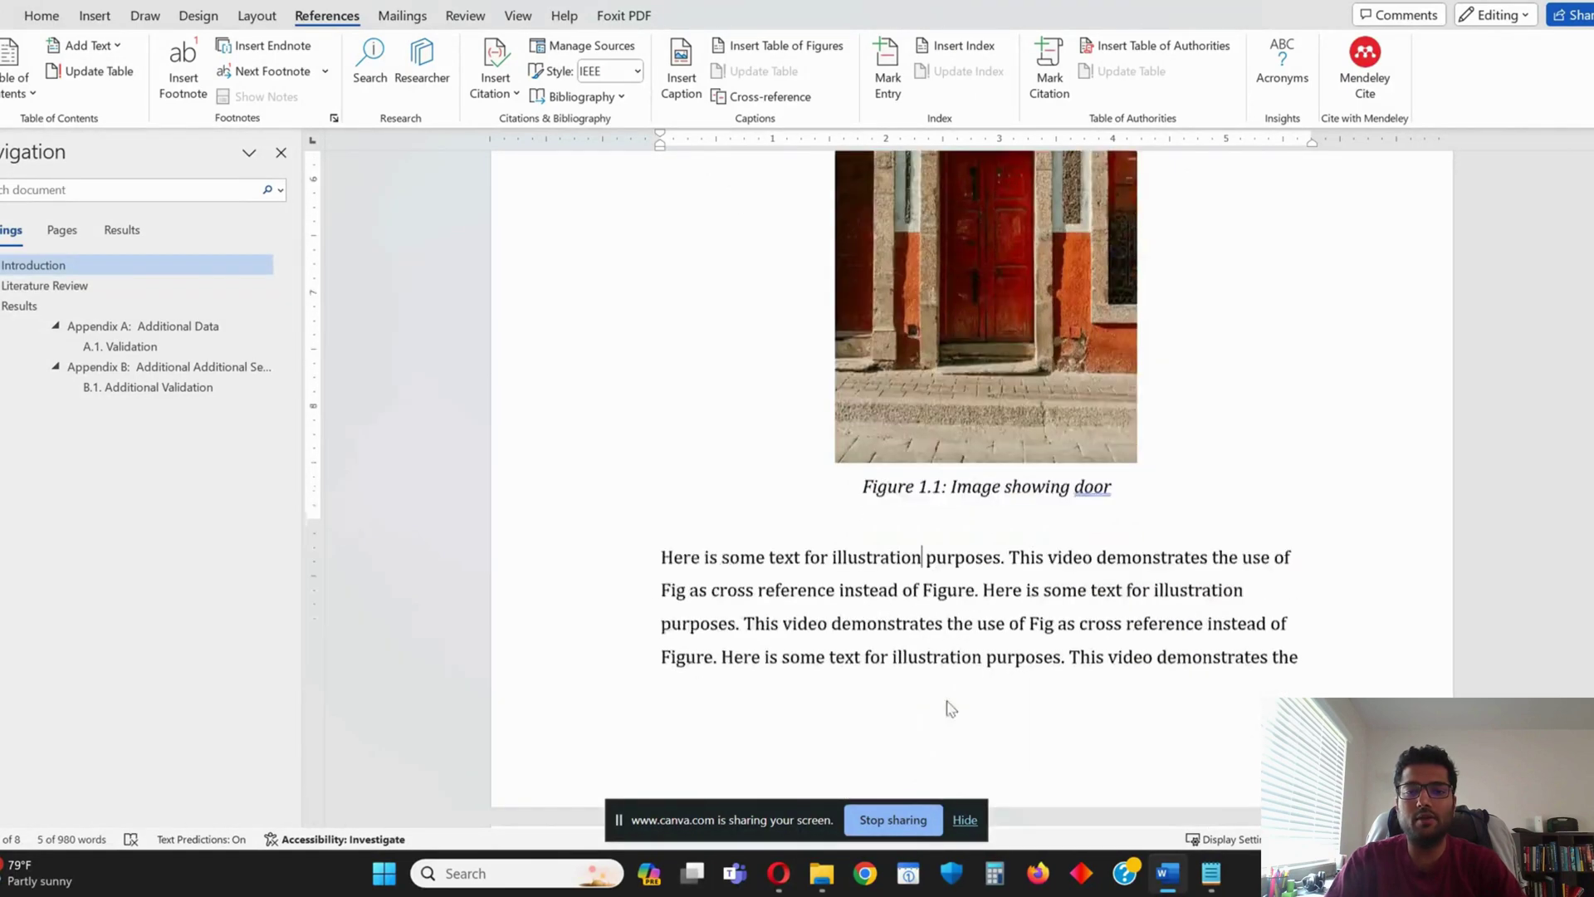
{"action": "scroll", "coordinate": [951, 708], "scroll_direction": "down", "scroll_amount": 5}
{"action": "left_click", "coordinate": [1078, 375]}
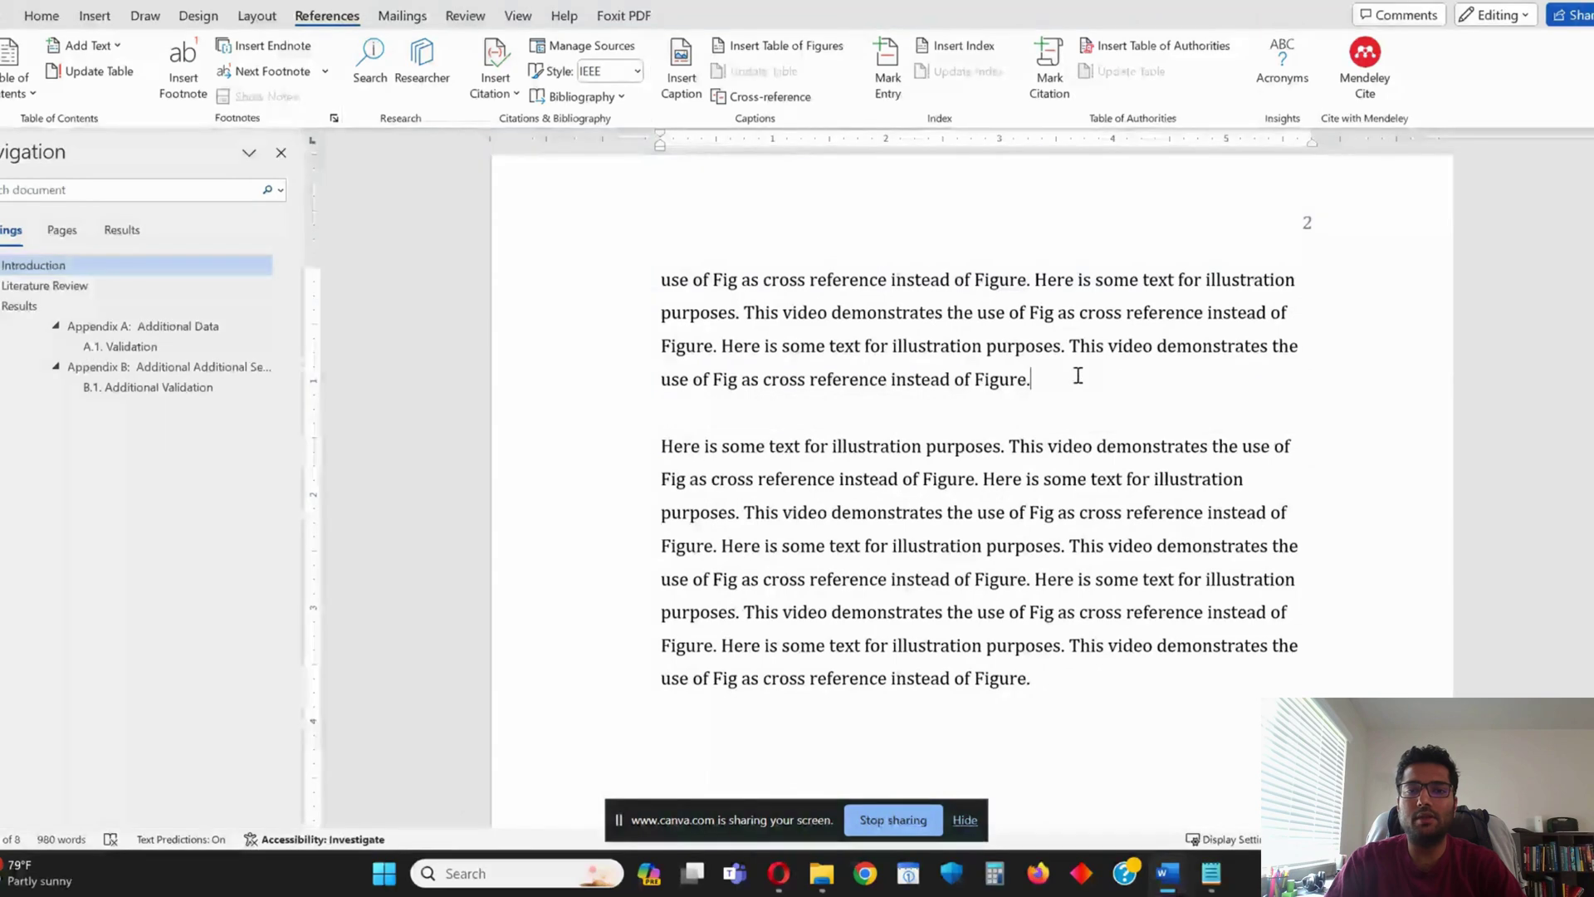
{"action": "key", "text": "ctrl+v"}
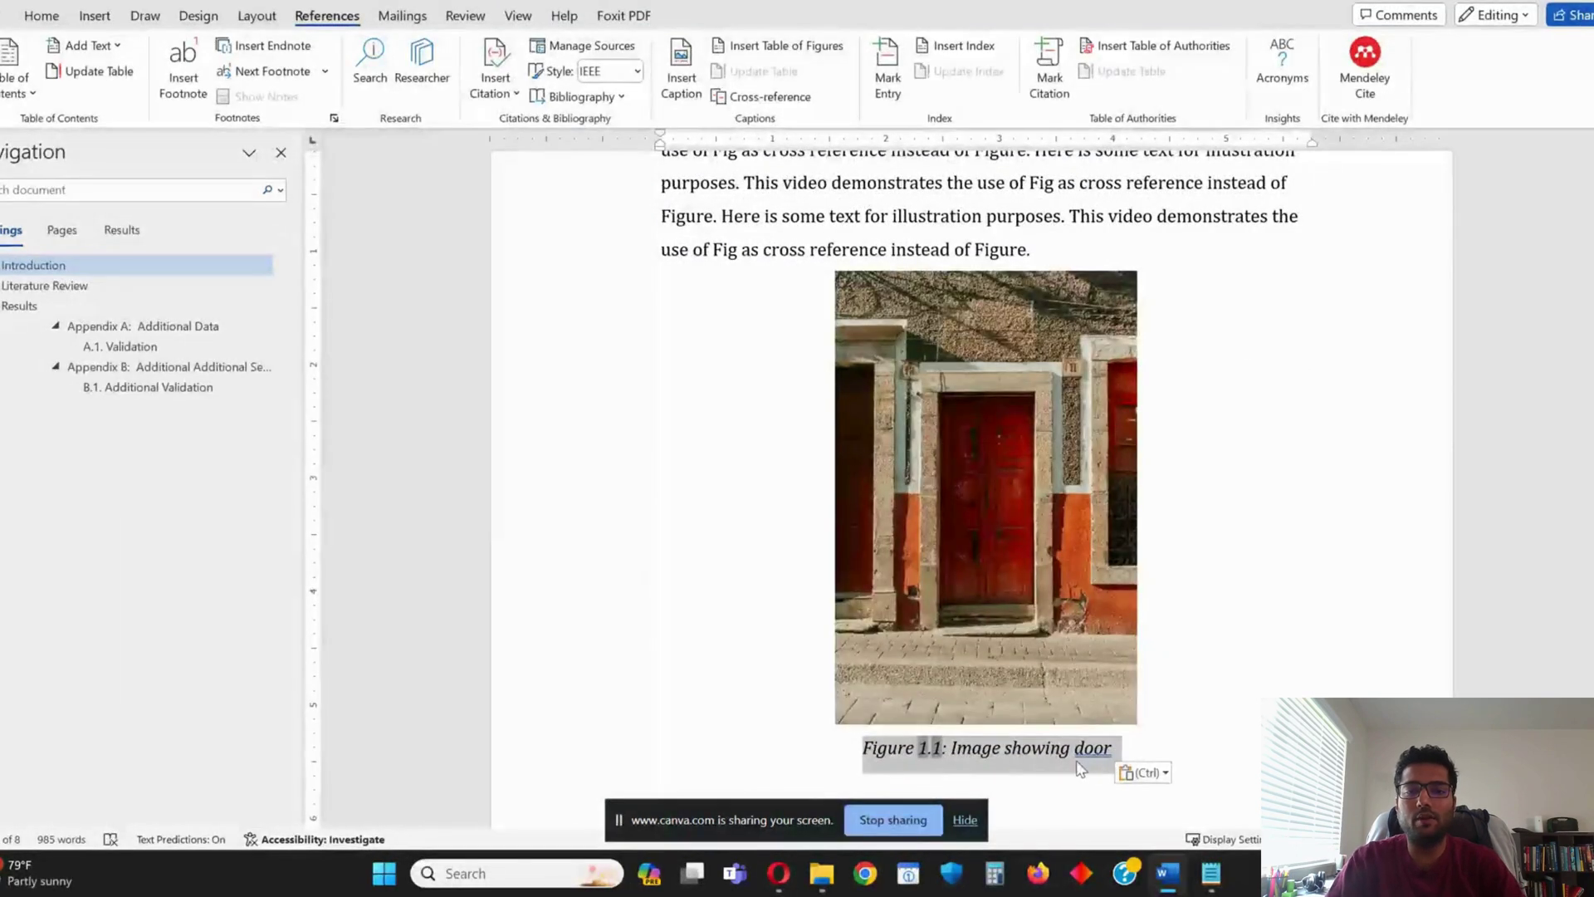
{"action": "right_click", "coordinate": [953, 757]}
{"action": "left_click", "coordinate": [1030, 592]}
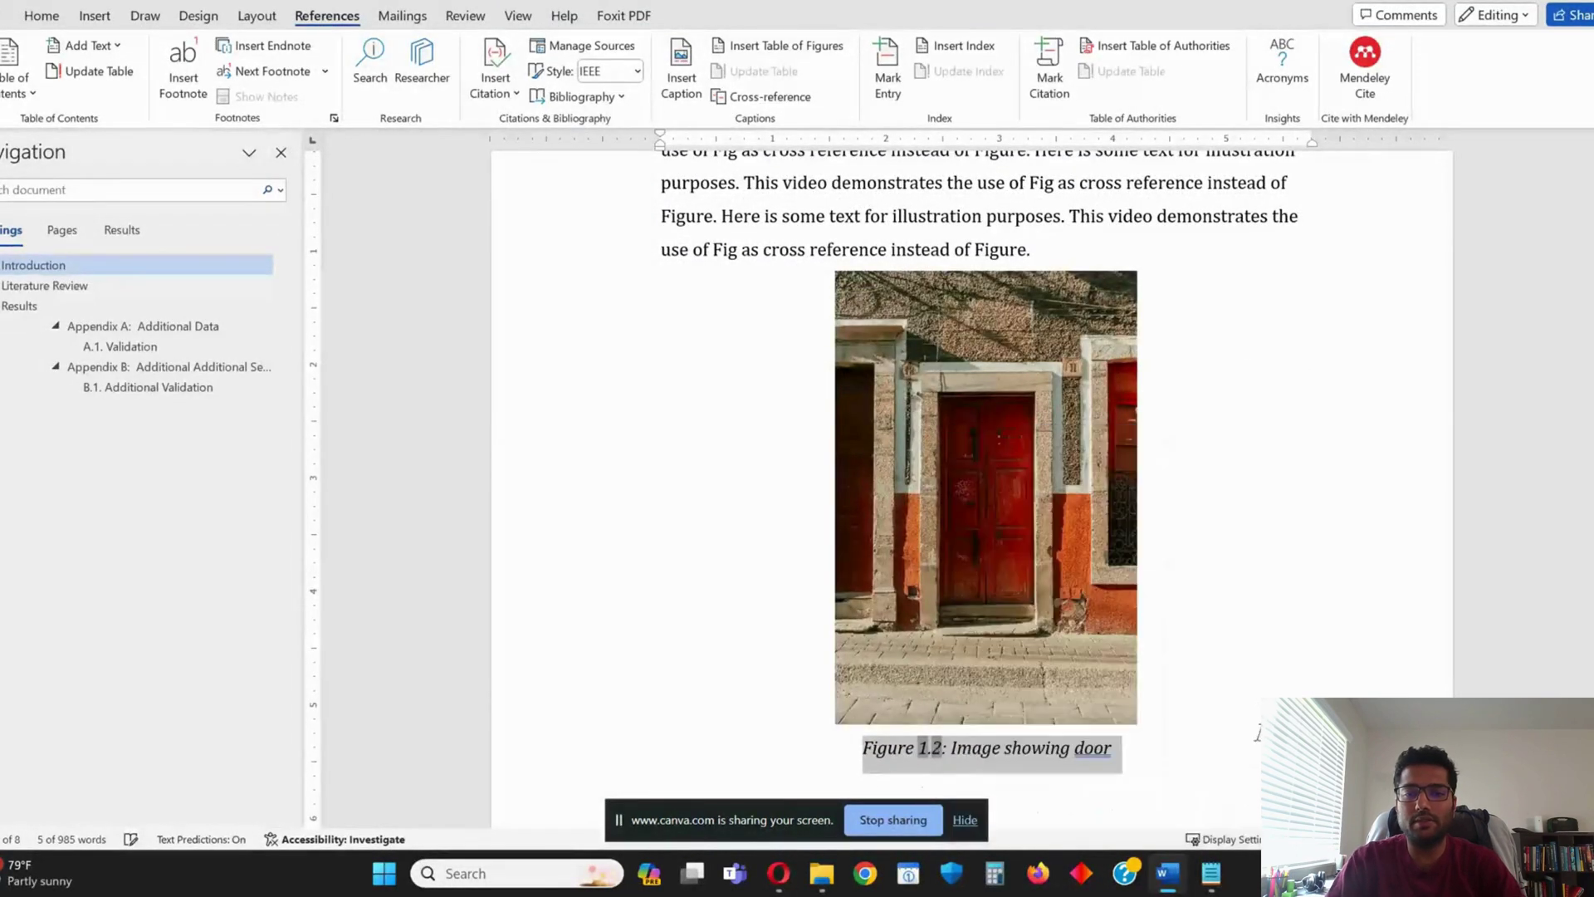
{"action": "key", "text": "ctrl+z"}
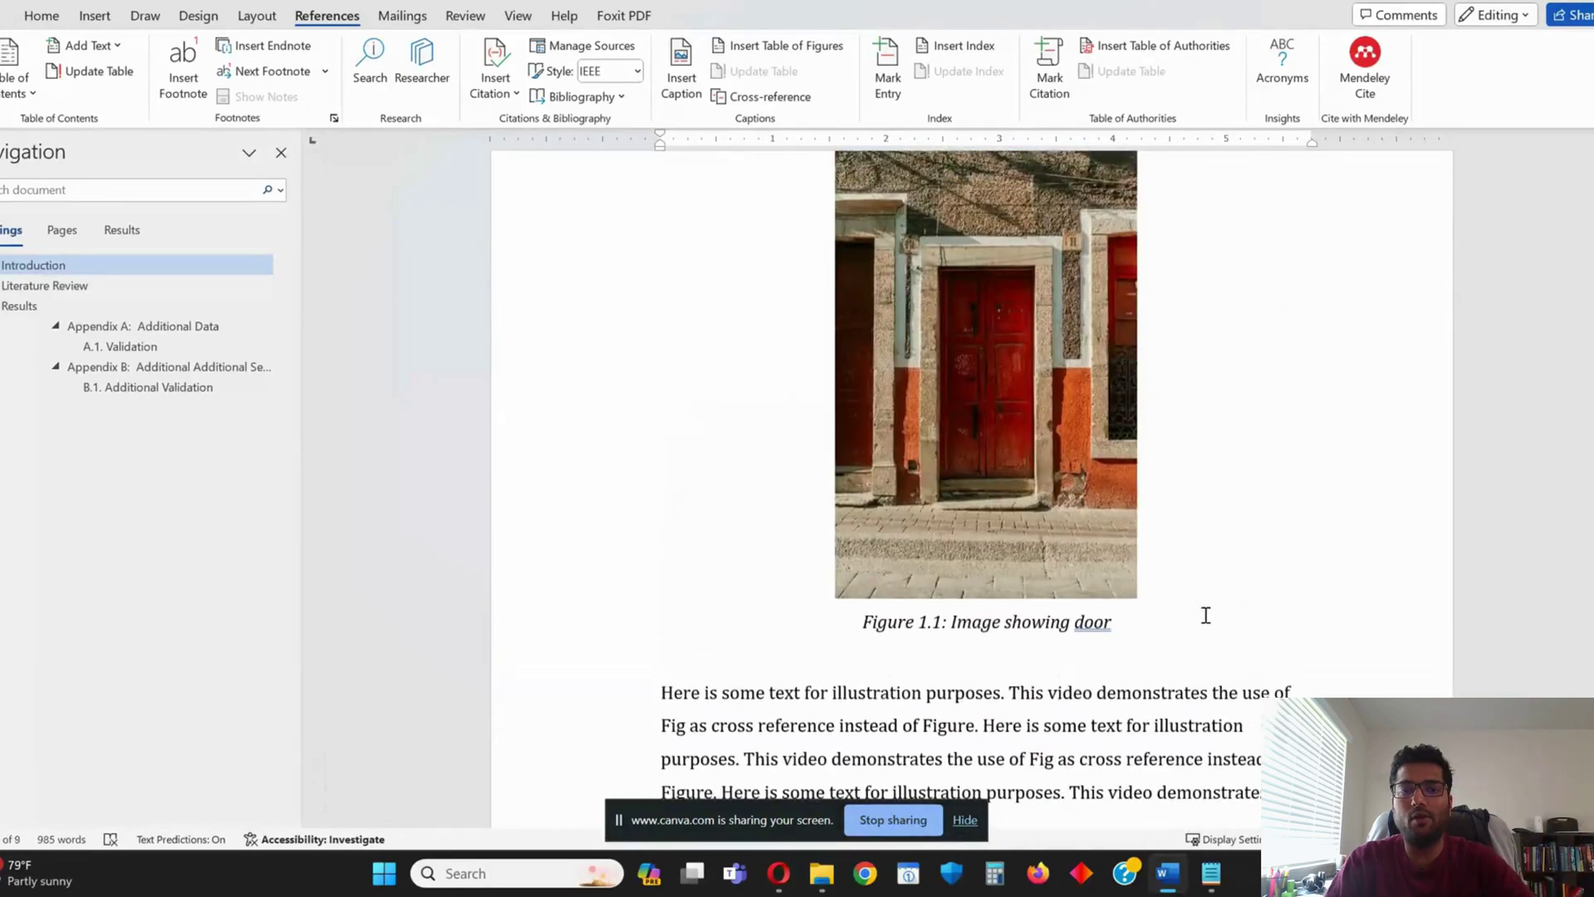
Look up the switch for figures with chapter number, \# 0.0 \h, in the Notepad notes, and return to Word
{"action": "scroll", "coordinate": [1204, 618], "scroll_direction": "down", "scroll_amount": 12}
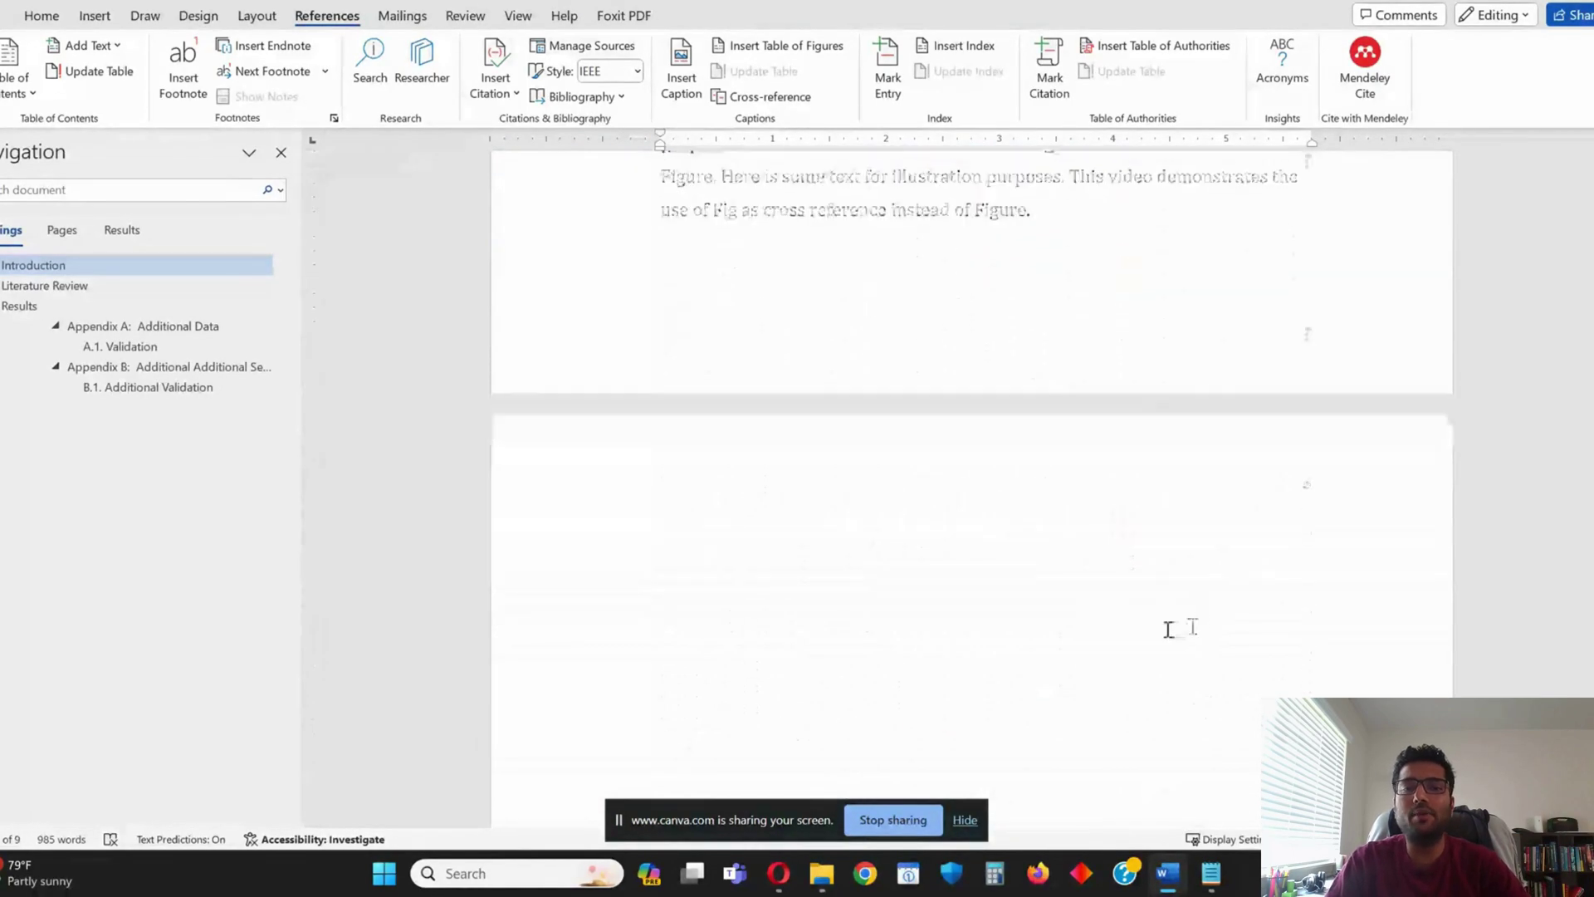
{"action": "scroll", "coordinate": [1169, 629], "scroll_direction": "down", "scroll_amount": 10}
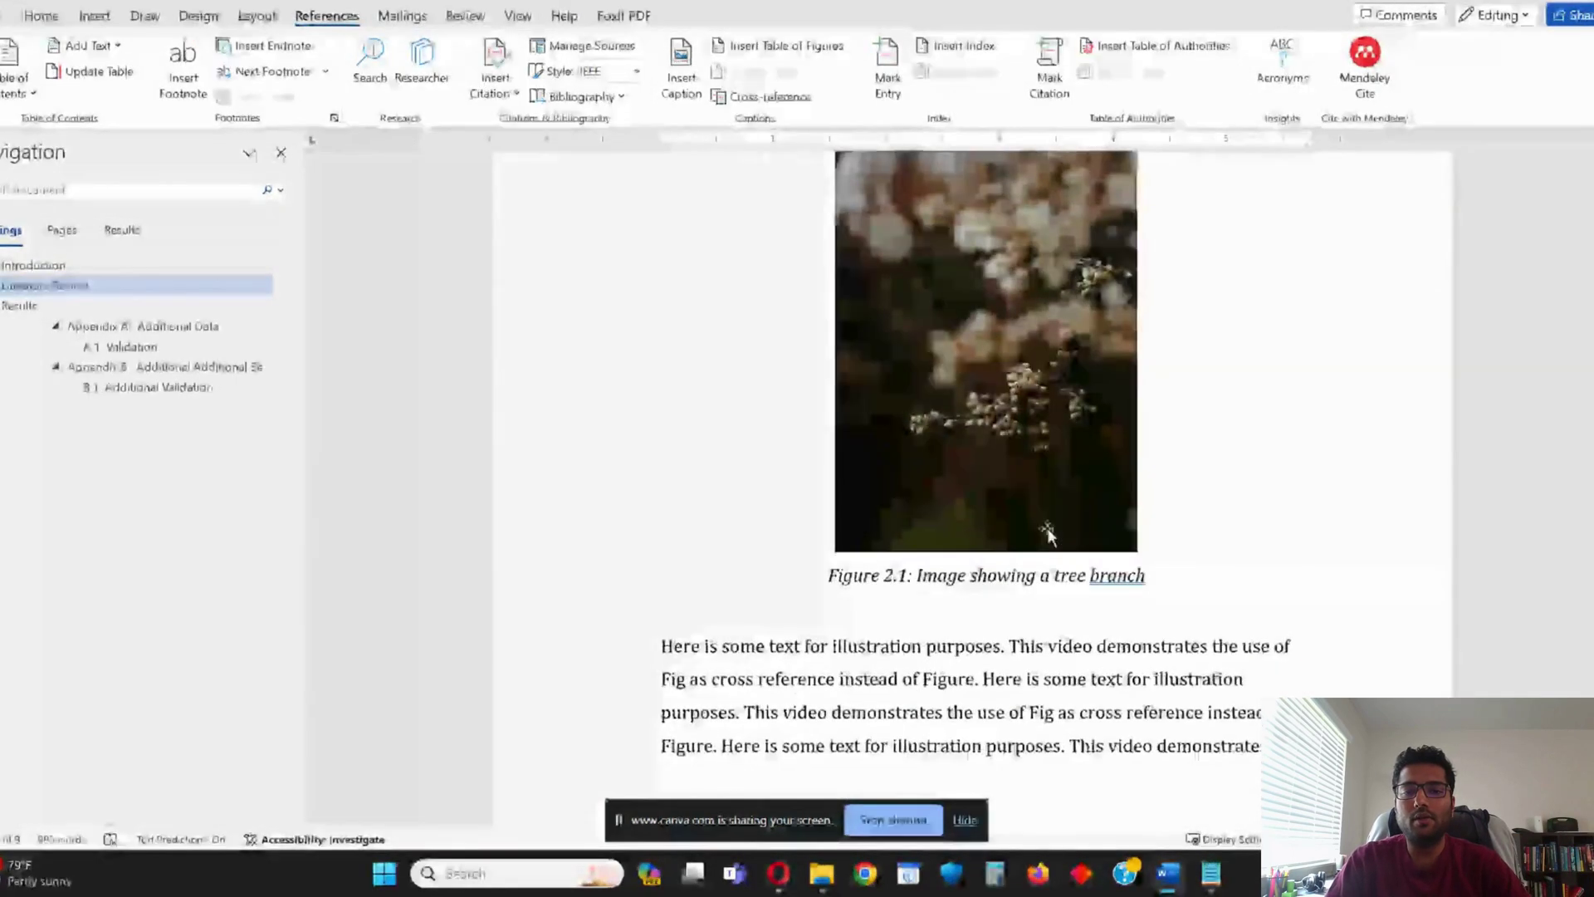
{"action": "scroll", "coordinate": [1047, 534], "scroll_direction": "up", "scroll_amount": 15}
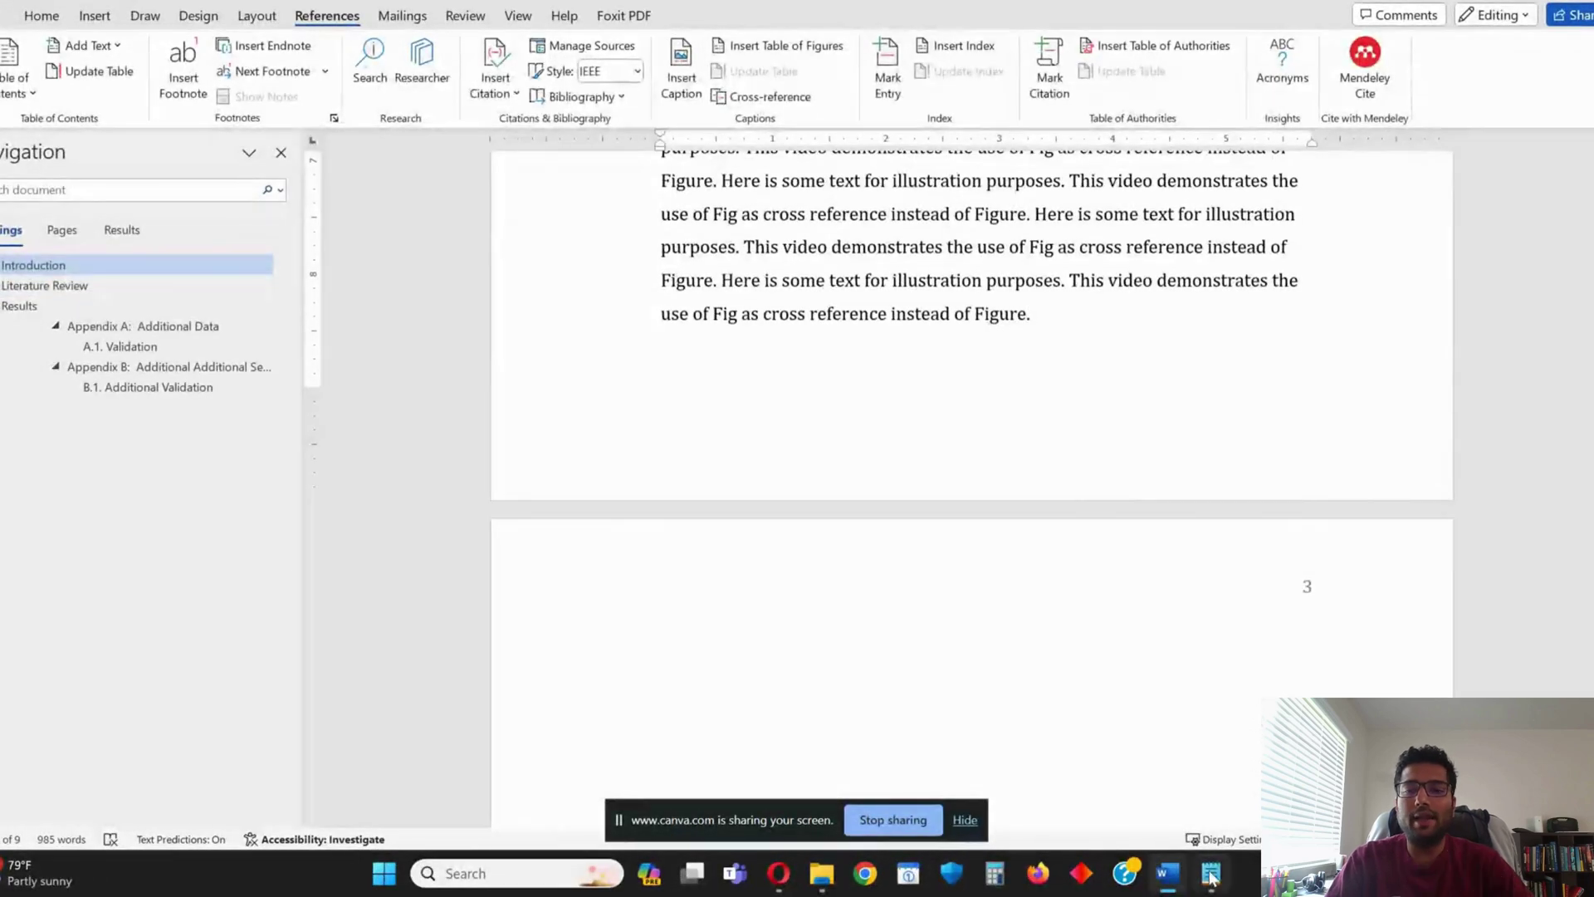
{"action": "left_click", "coordinate": [1211, 873]}
{"action": "left_click_drag", "start_coordinate": [417, 206], "coordinate": [472, 206]}
{"action": "left_click", "coordinate": [511, 536]}
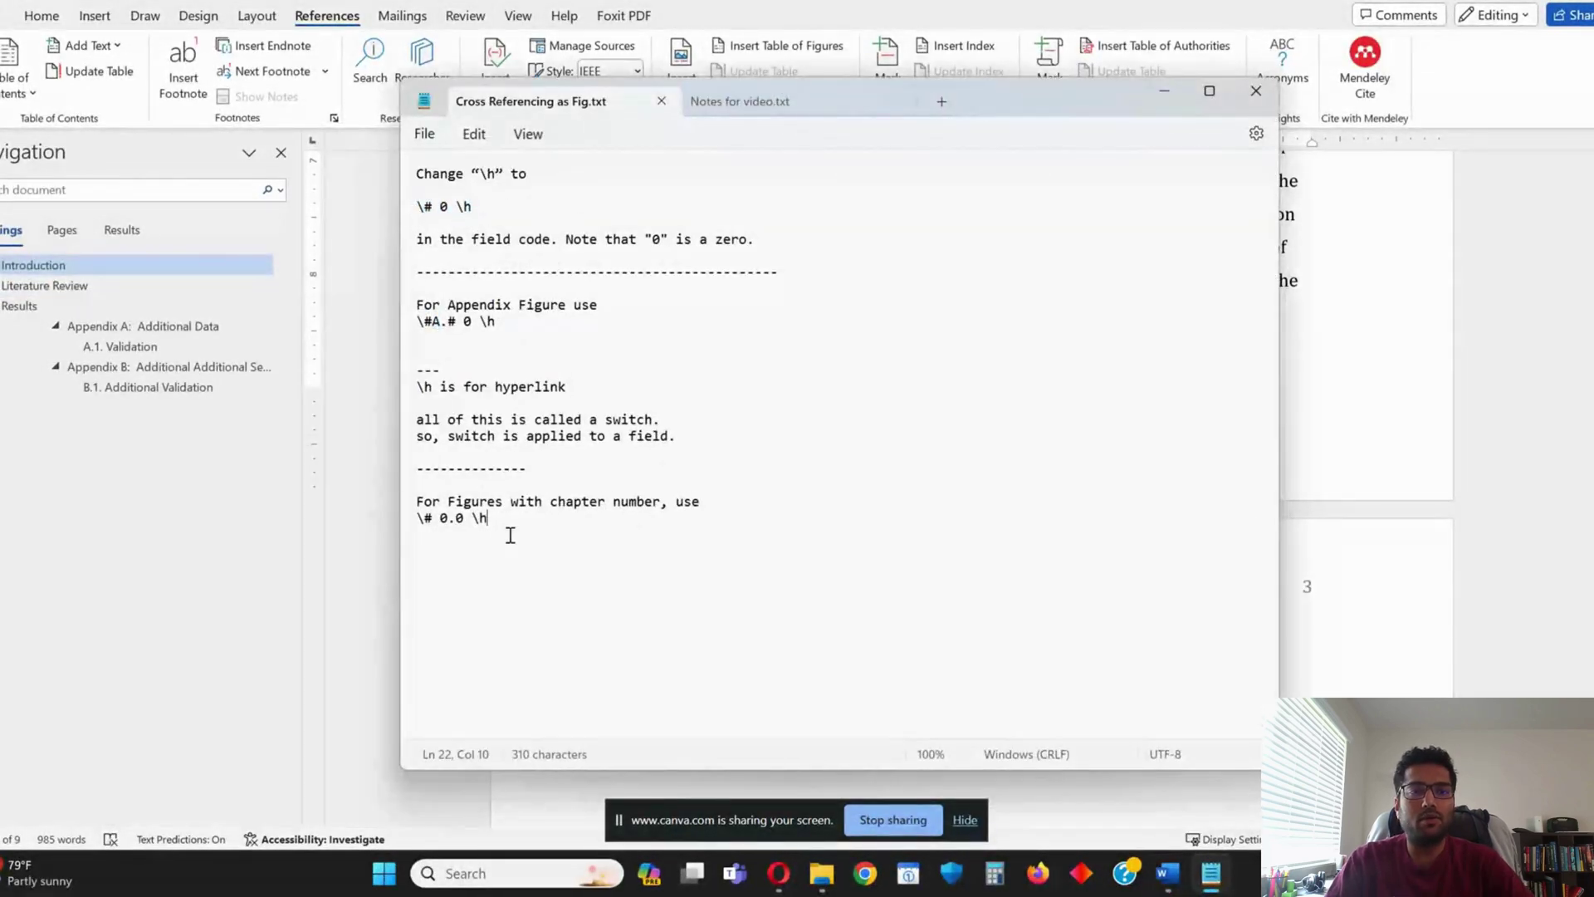
{"action": "key", "text": "ctrl+shift+Left"}
{"action": "key", "text": "ctrl+shift+Left"}
{"action": "key", "text": "ctrl+shift+Left"}
{"action": "key", "text": "ctrl+shift+Left"}
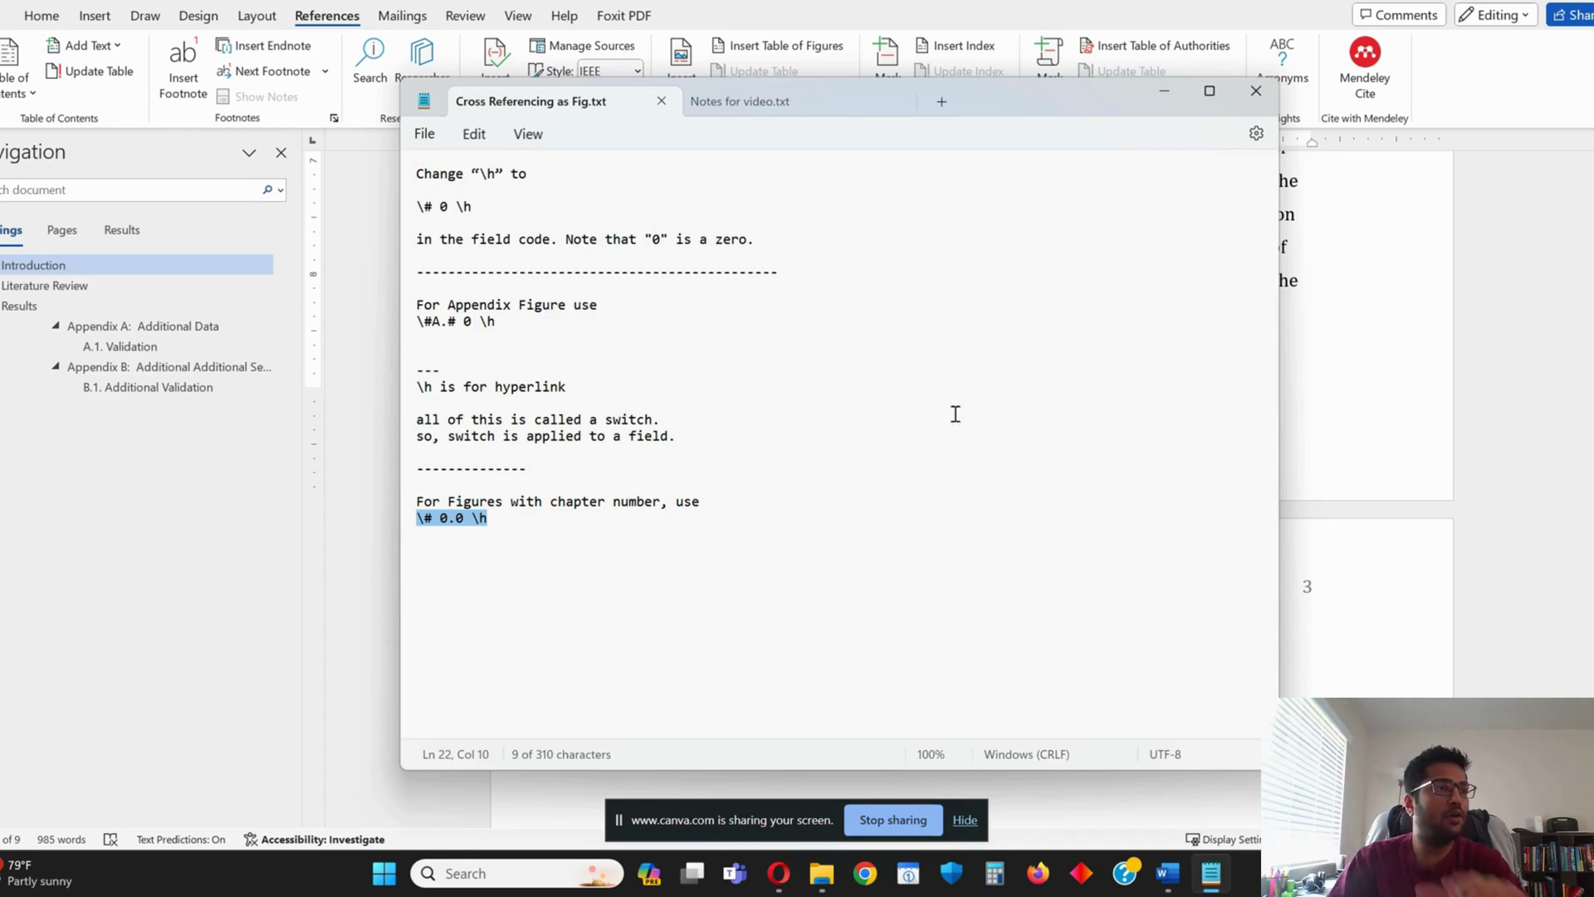
{"action": "left_click", "coordinate": [1165, 91]}
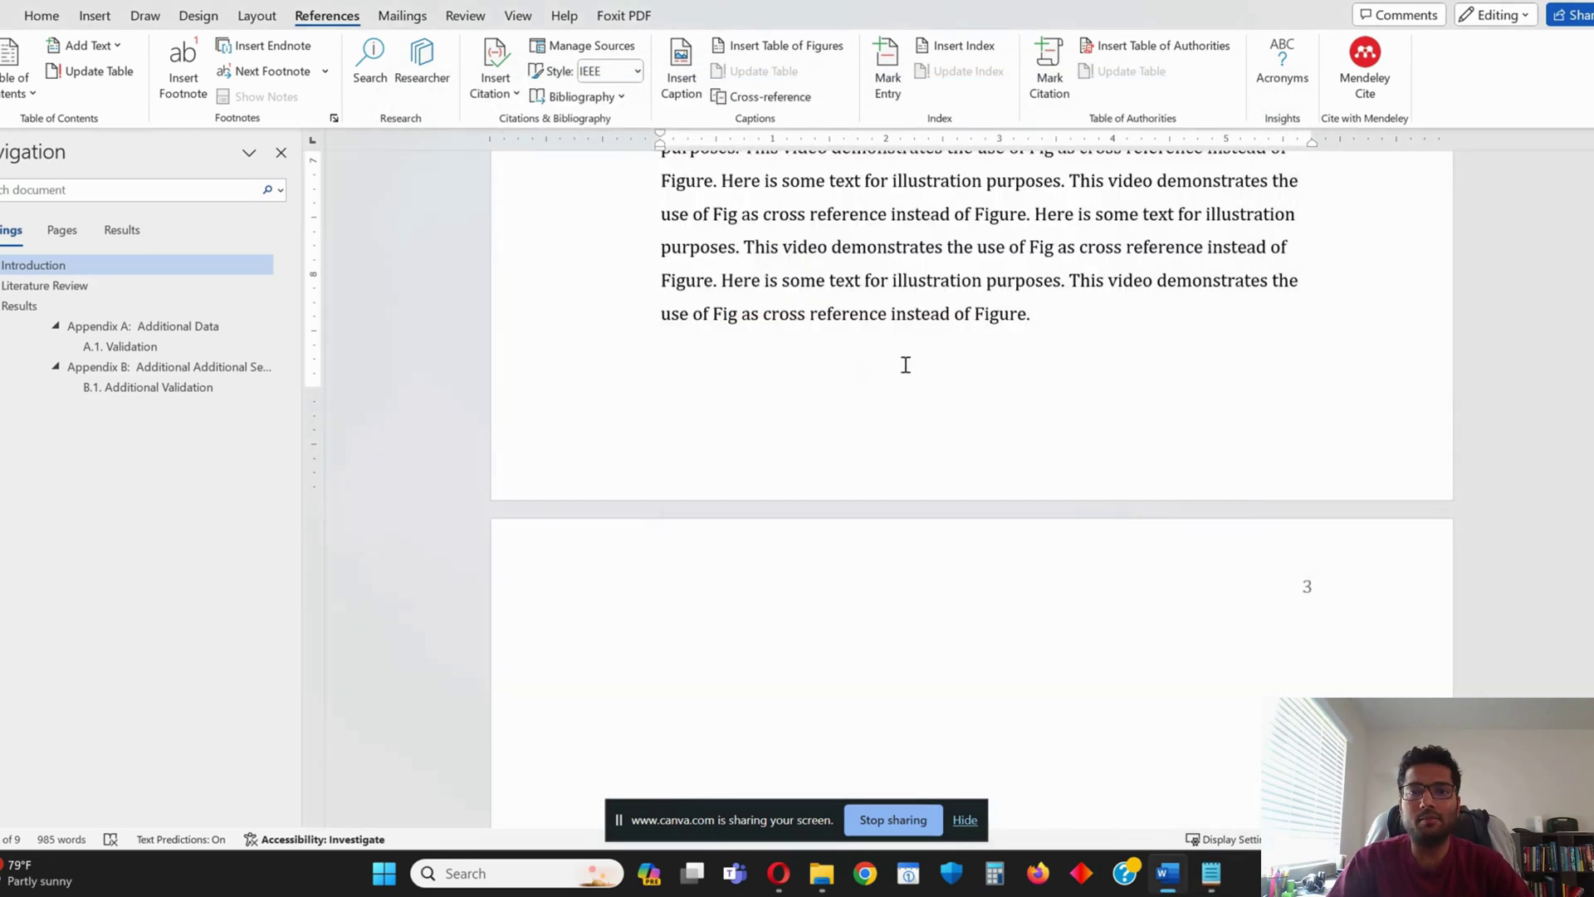
Replace the old figure reference before the first door image with placeholder text so the sentence ends "in xx."
{"action": "scroll", "coordinate": [905, 365], "scroll_direction": "up", "scroll_amount": 10}
{"action": "scroll", "coordinate": [952, 528], "scroll_direction": "up", "scroll_amount": 15}
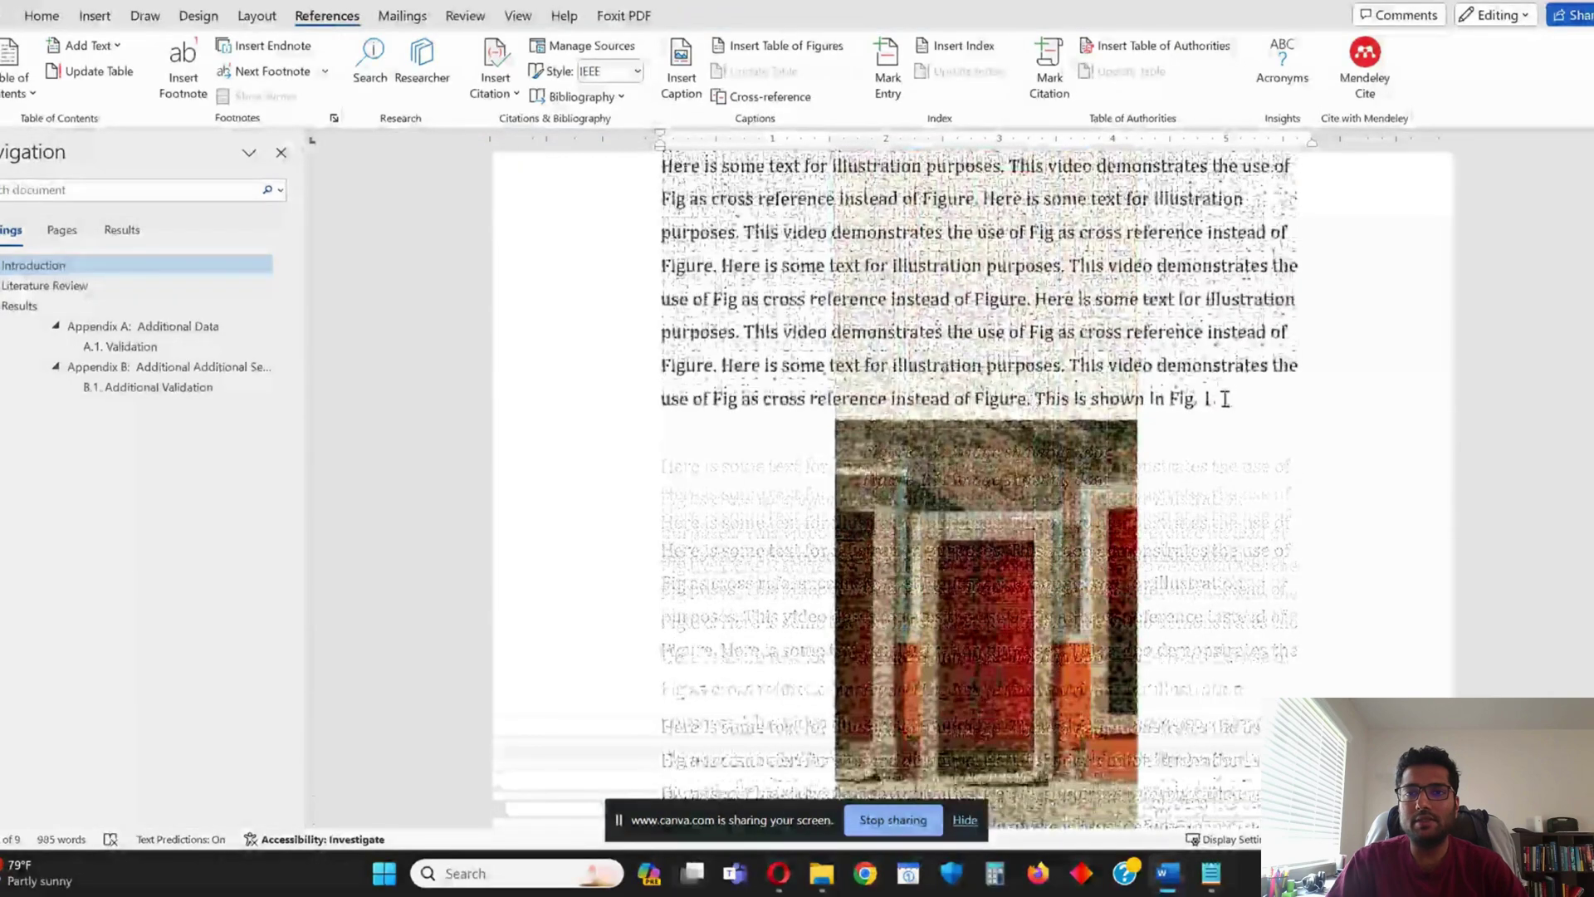
{"action": "left_click_drag", "start_coordinate": [1217, 399], "coordinate": [1150, 399]}
{"action": "scroll", "coordinate": [1266, 432], "scroll_direction": "down", "scroll_amount": 1}
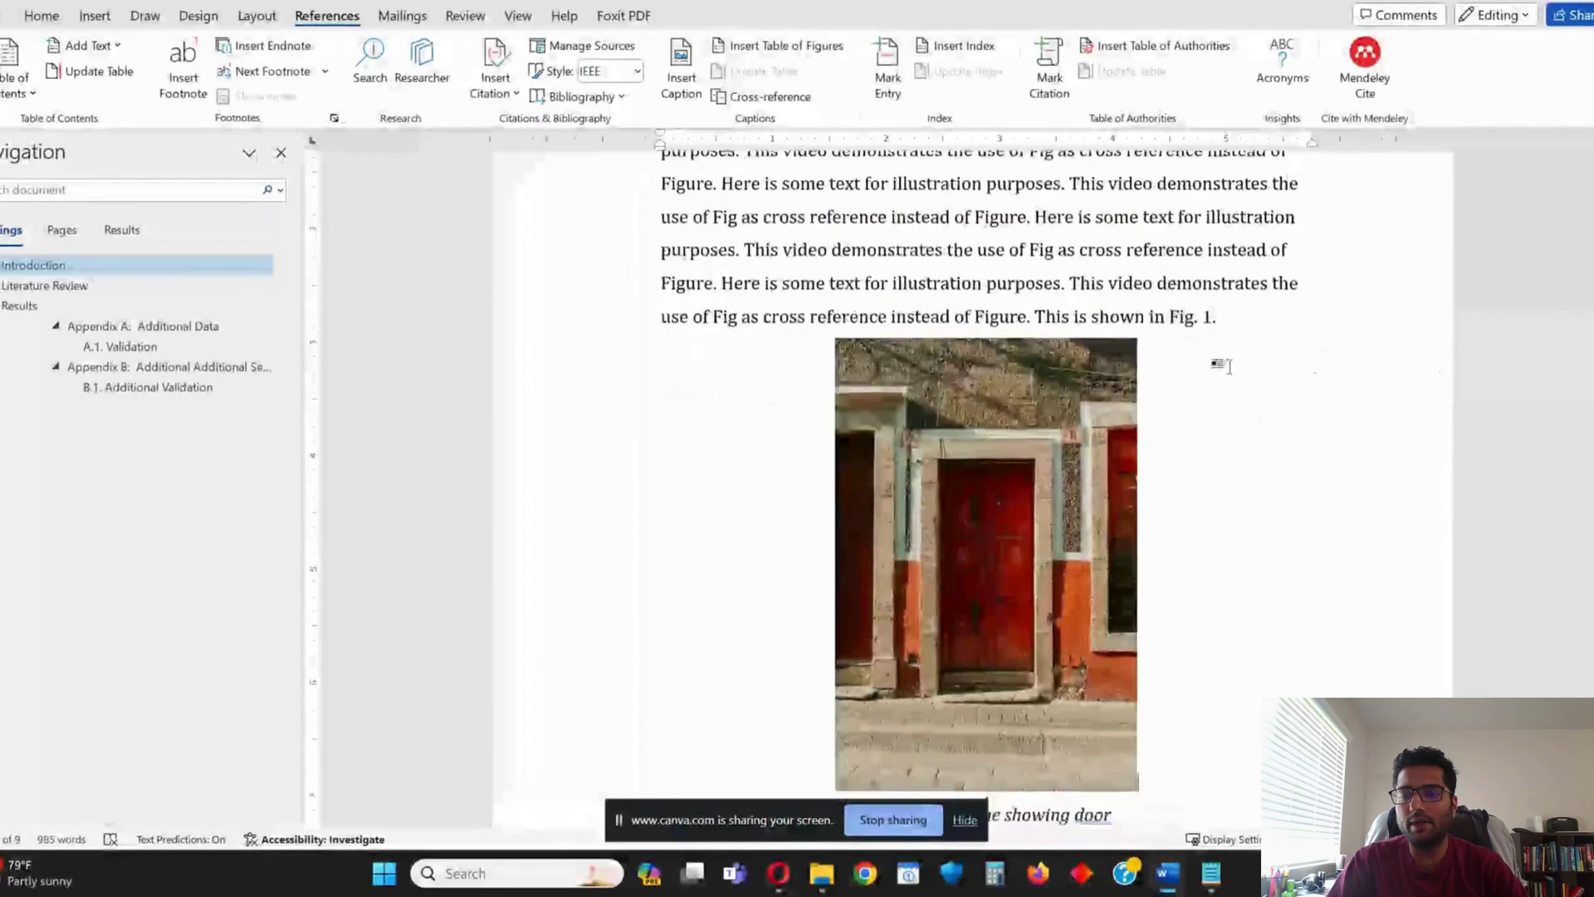
{"action": "left_click_drag", "start_coordinate": [1218, 321], "coordinate": [1150, 321]}
{"action": "key", "text": "Delete"}
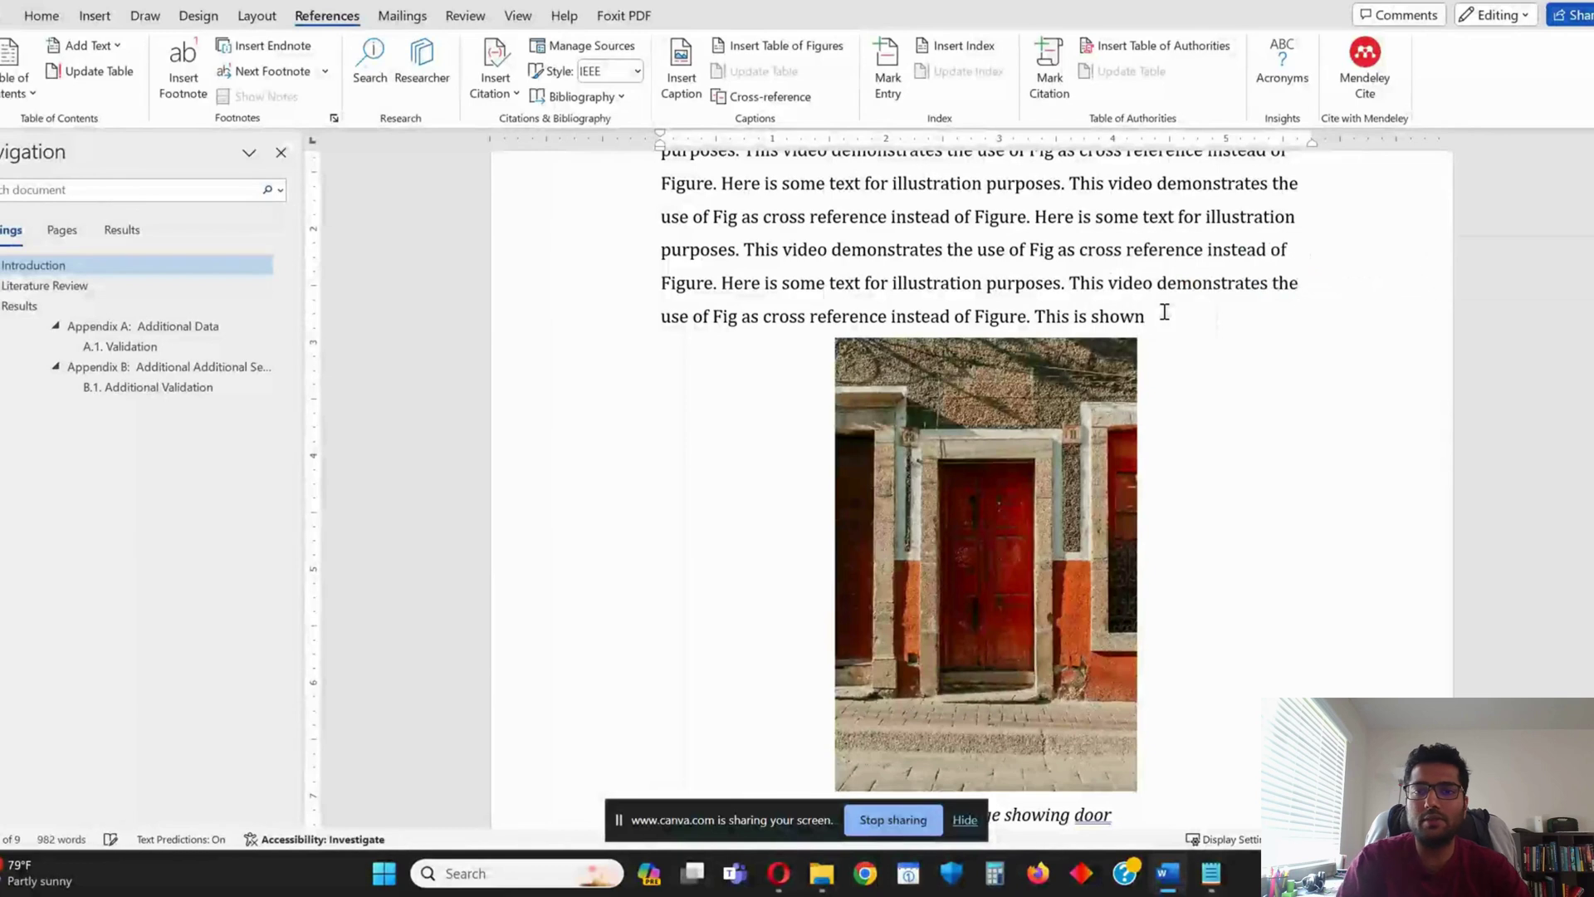
{"action": "type", "text": "in xx."}
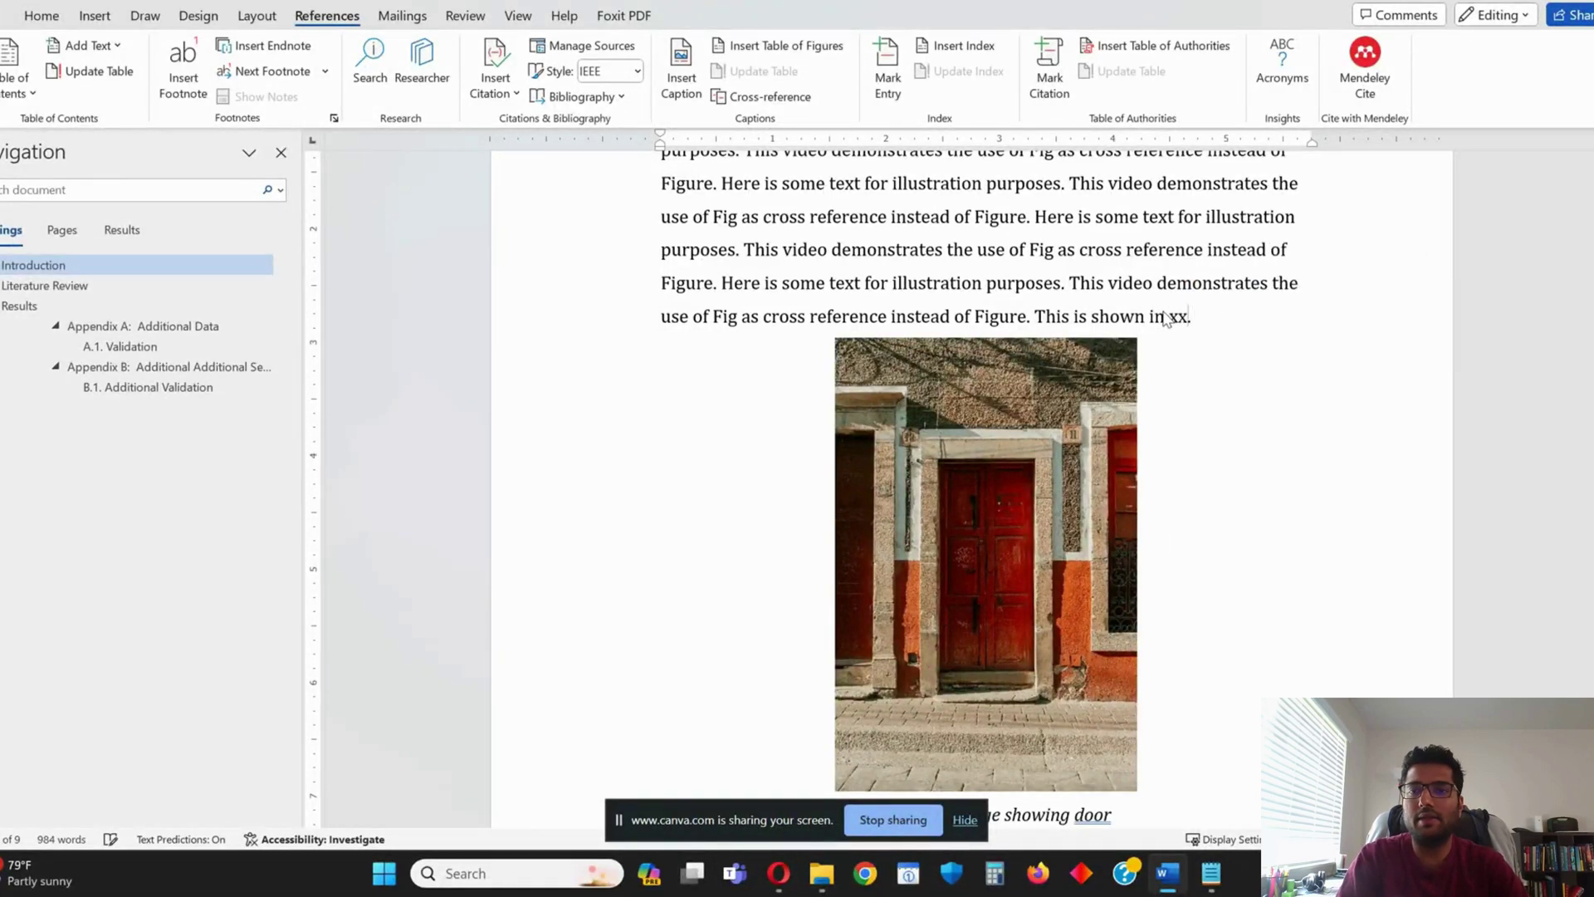
Replace the xx placeholder with a hyperlinked Figure cross-reference to the first door caption, using only label and number
{"action": "left_click", "coordinate": [752, 97]}
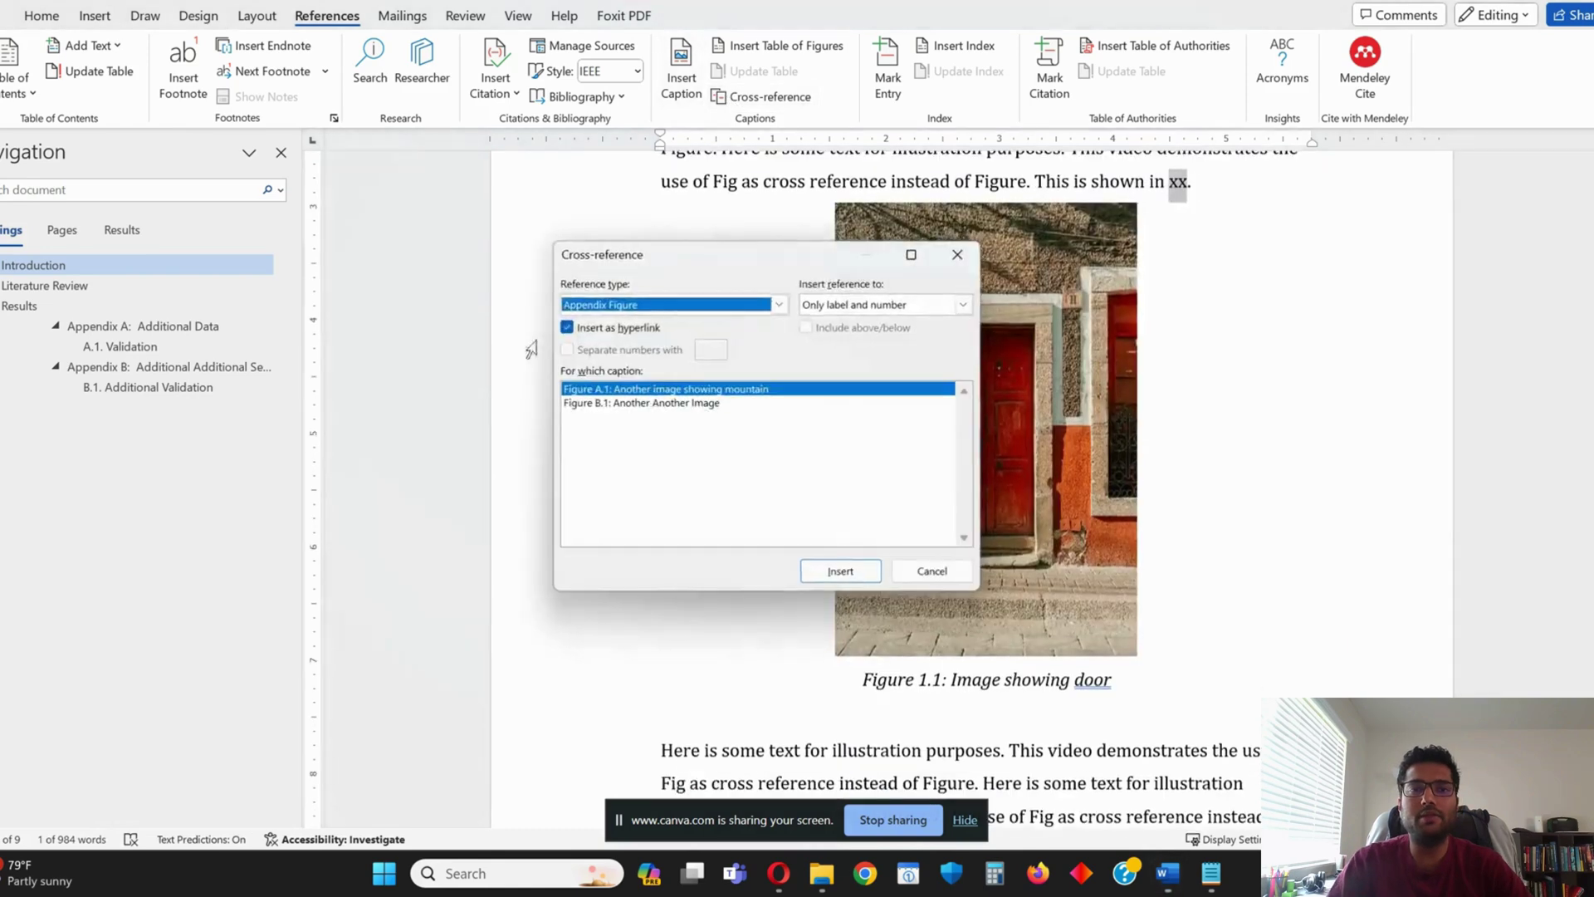
{"action": "left_click", "coordinate": [779, 303]}
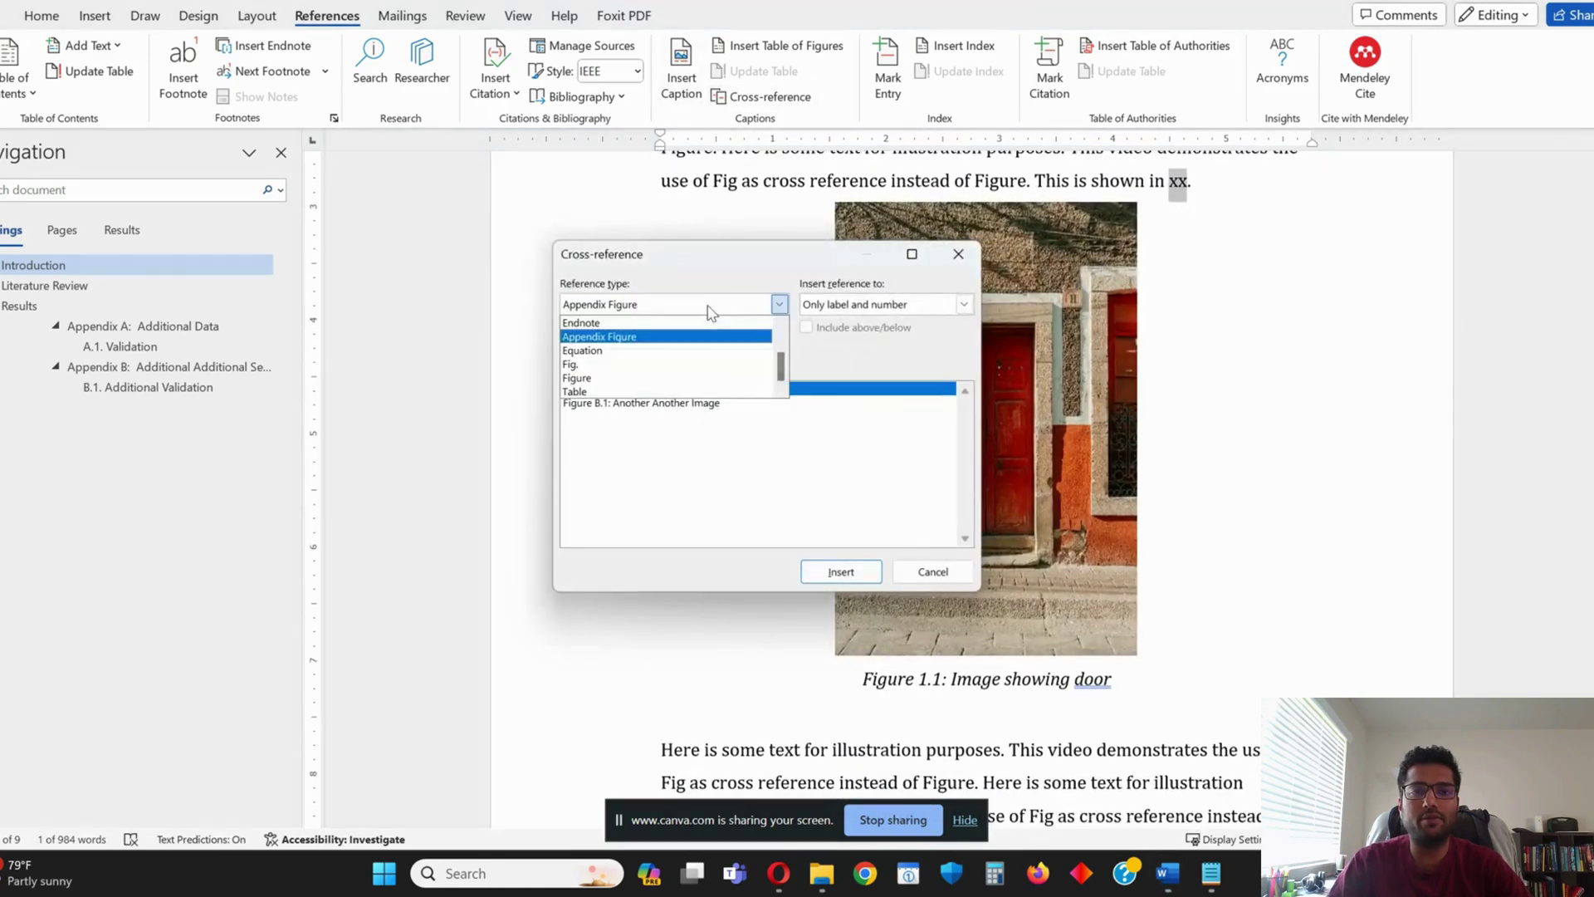
{"action": "left_click", "coordinate": [607, 379]}
{"action": "left_click", "coordinate": [633, 405]}
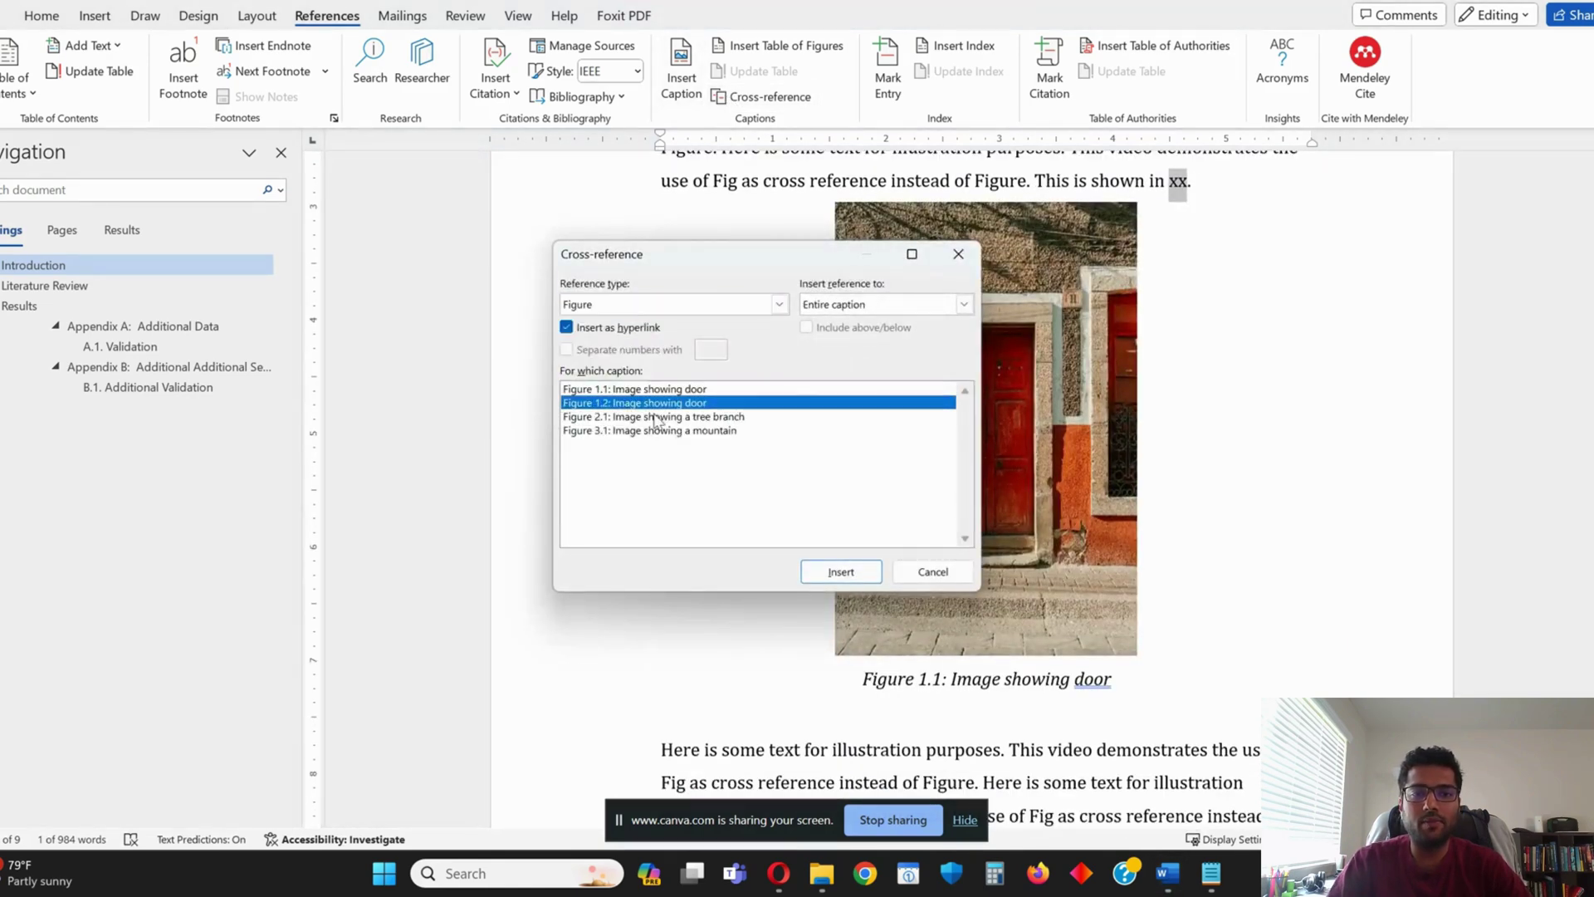
{"action": "left_click", "coordinate": [618, 388]}
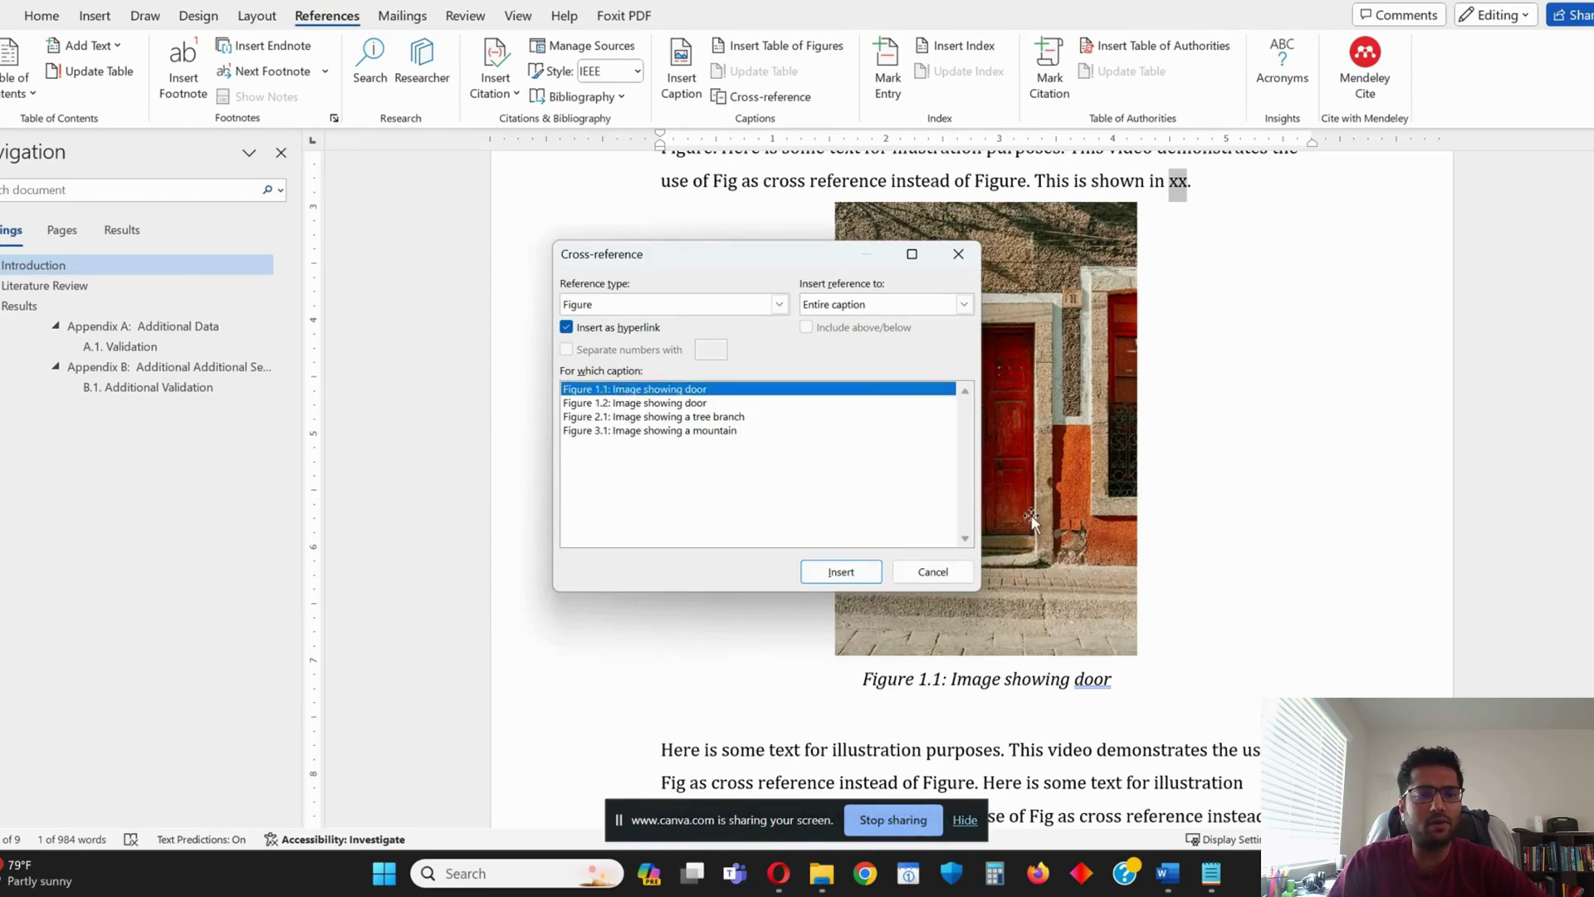
{"action": "left_click", "coordinate": [897, 310]}
{"action": "left_click", "coordinate": [880, 327]}
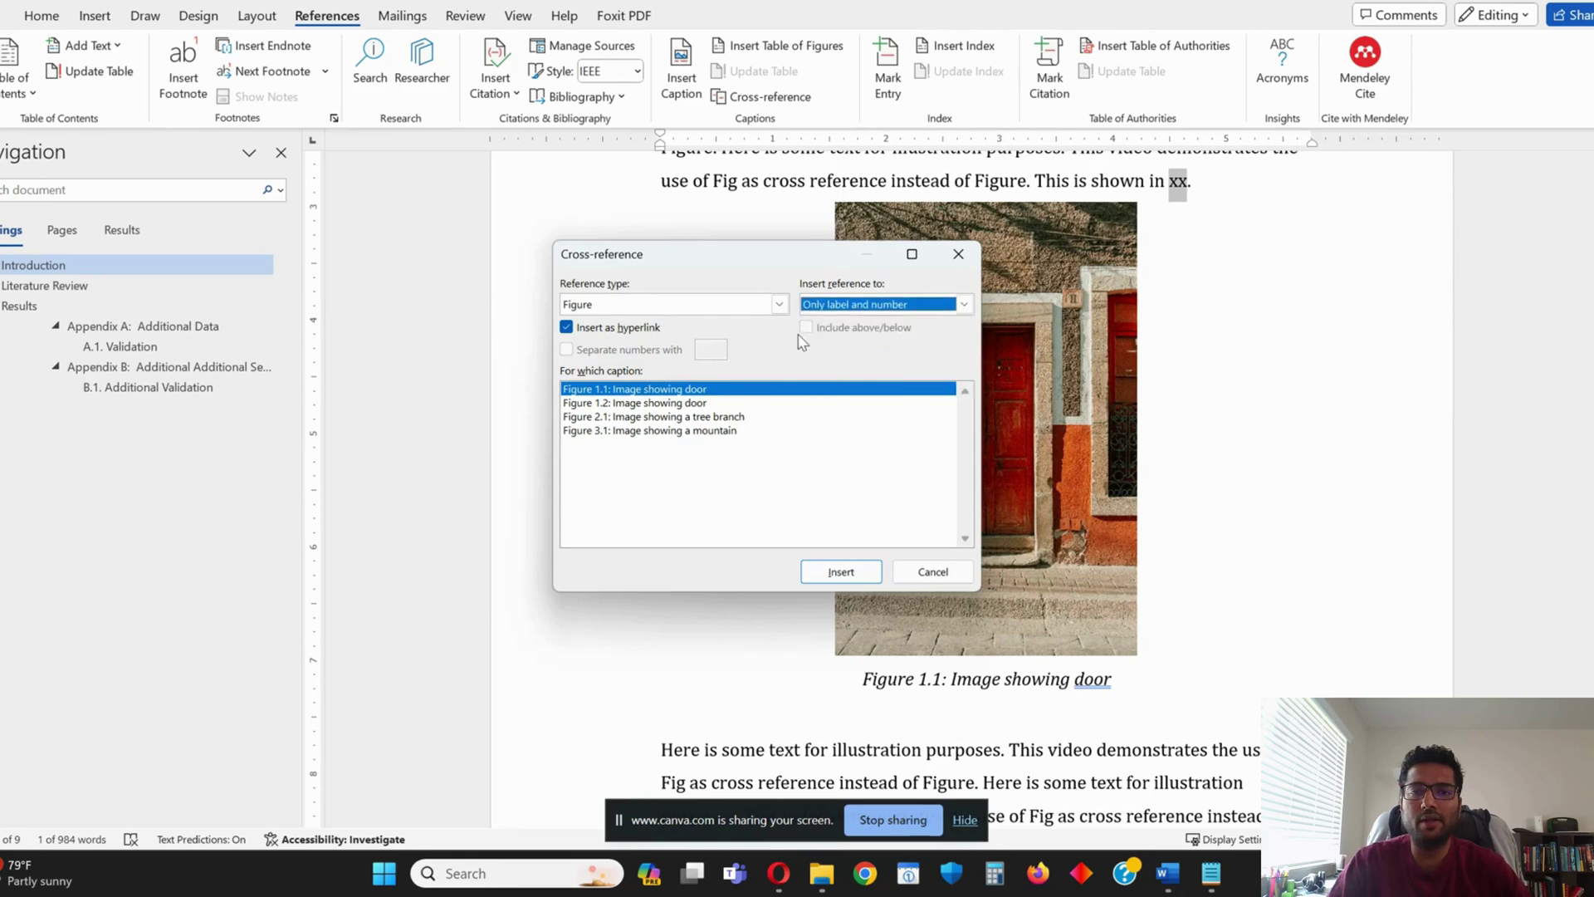
{"action": "left_click", "coordinate": [840, 571]}
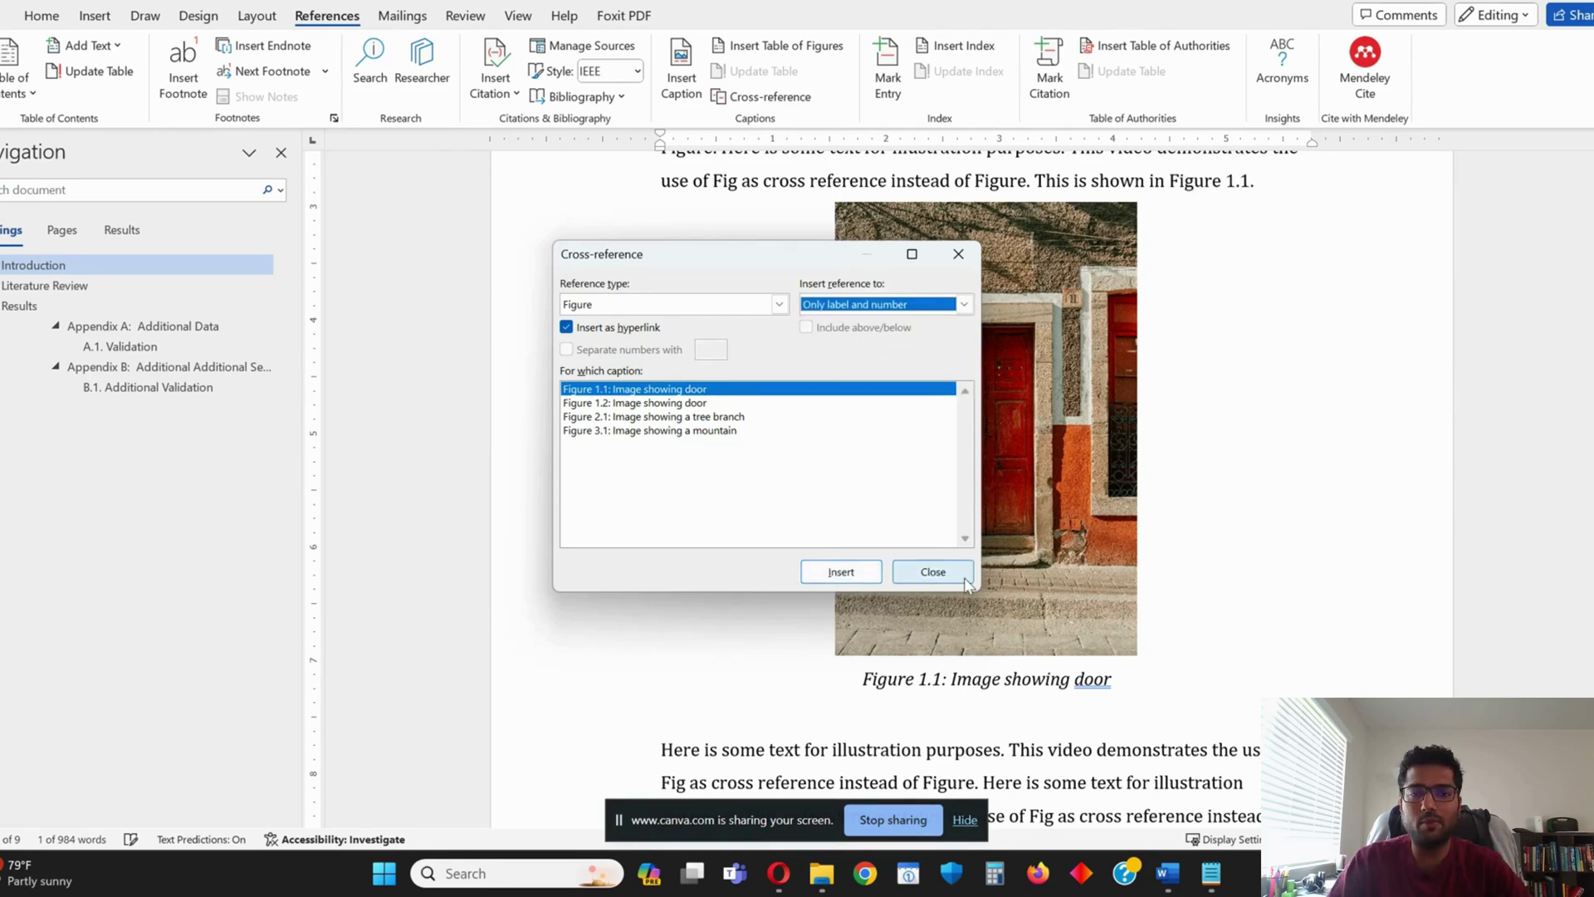
{"action": "left_click", "coordinate": [964, 576]}
Add the word "another" to the end of the second door image's caption
{"action": "scroll", "coordinate": [1228, 341], "scroll_direction": "down", "scroll_amount": 10}
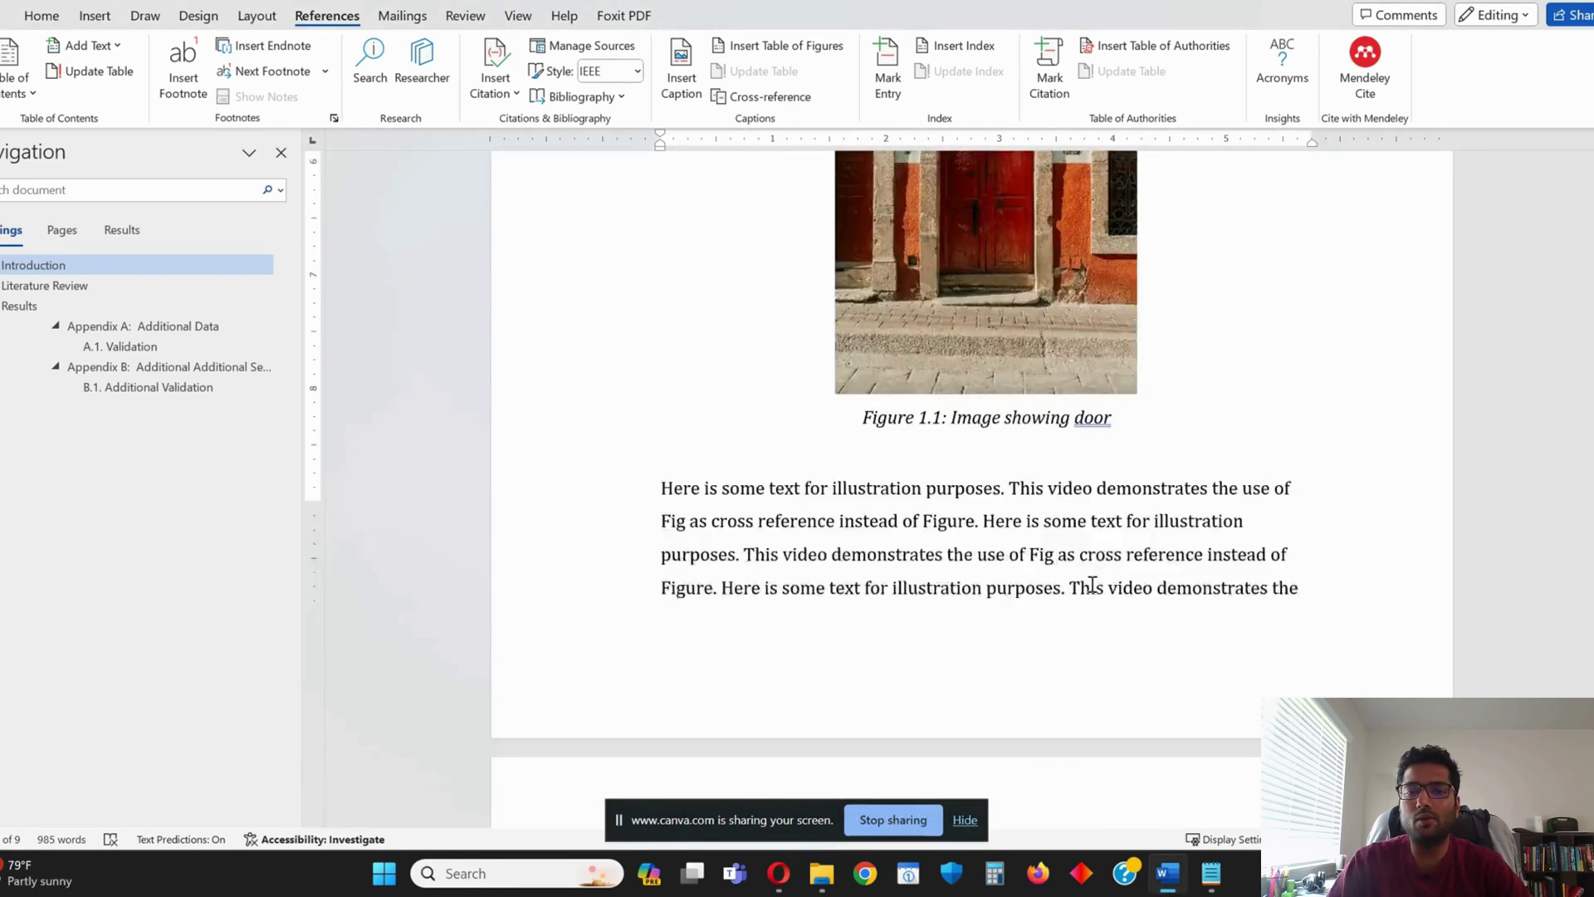
{"action": "scroll", "coordinate": [1085, 583], "scroll_direction": "down", "scroll_amount": 5}
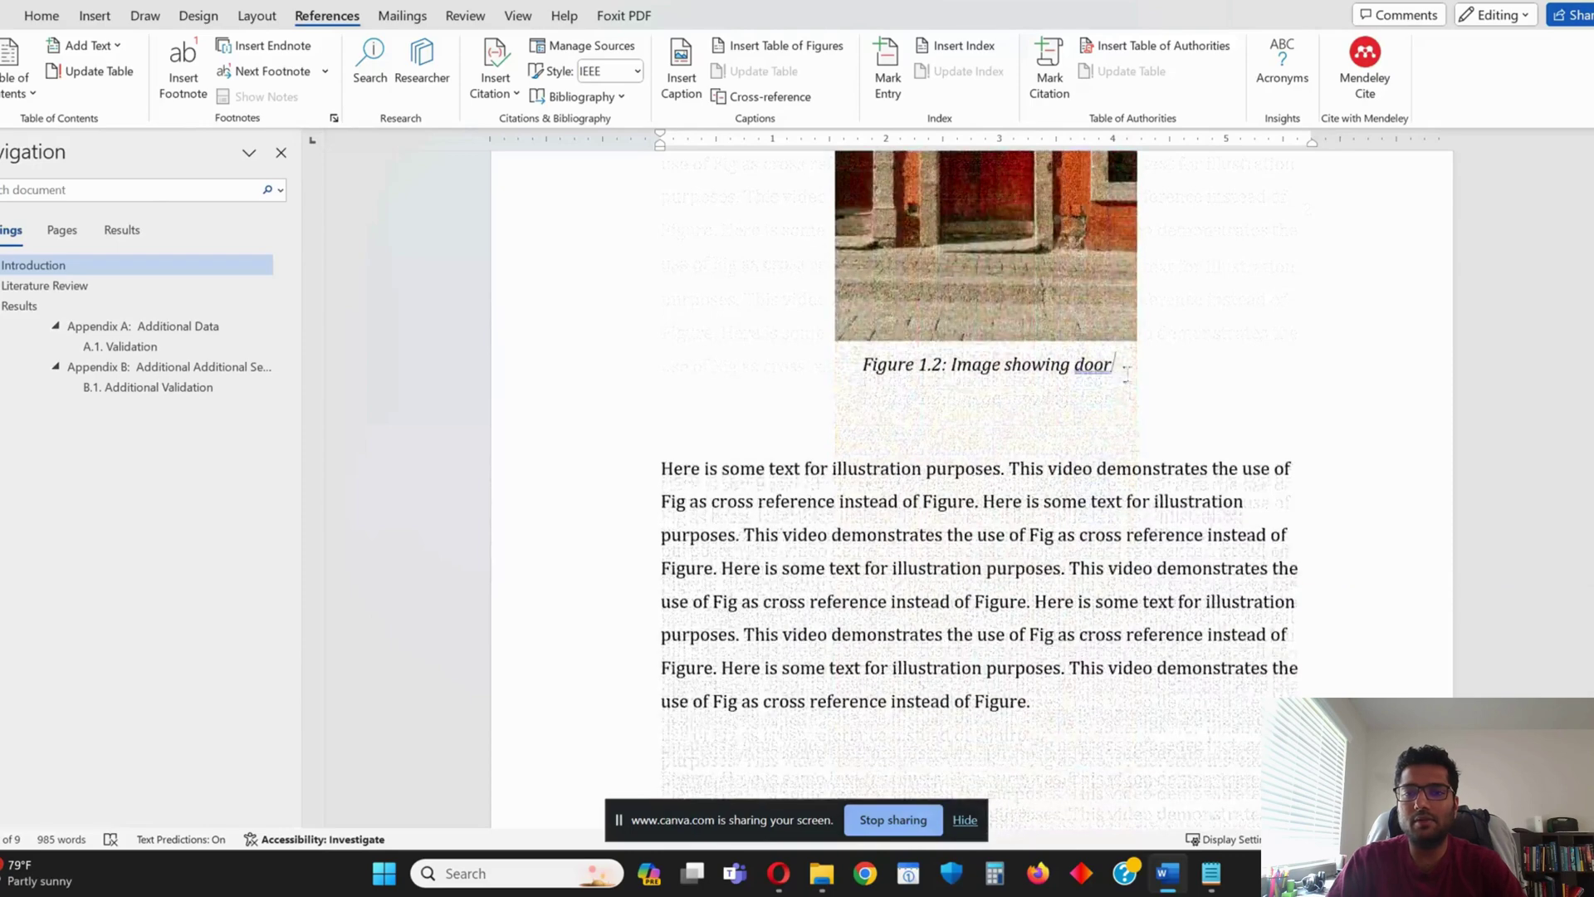
{"action": "type", "text": "another"}
{"action": "scroll", "coordinate": [1111, 368], "scroll_direction": "up", "scroll_amount": 3}
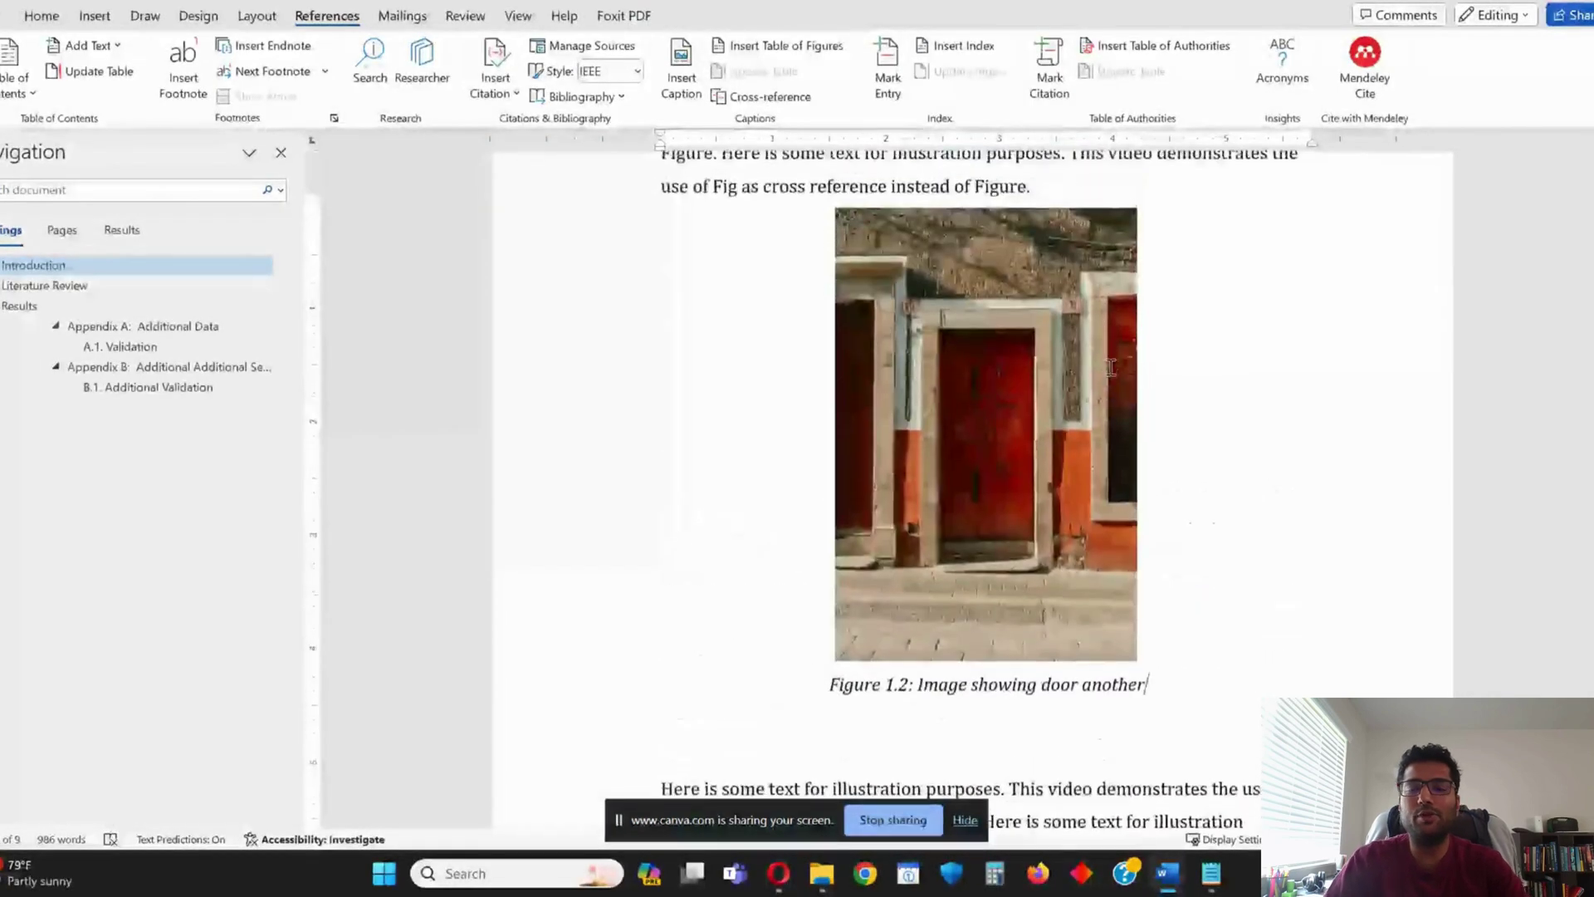
Change the switch in the first door reference's field code to \# 0.0 \h, checking it against the Notepad notes
{"action": "scroll", "coordinate": [1111, 367], "scroll_direction": "up", "scroll_amount": 15}
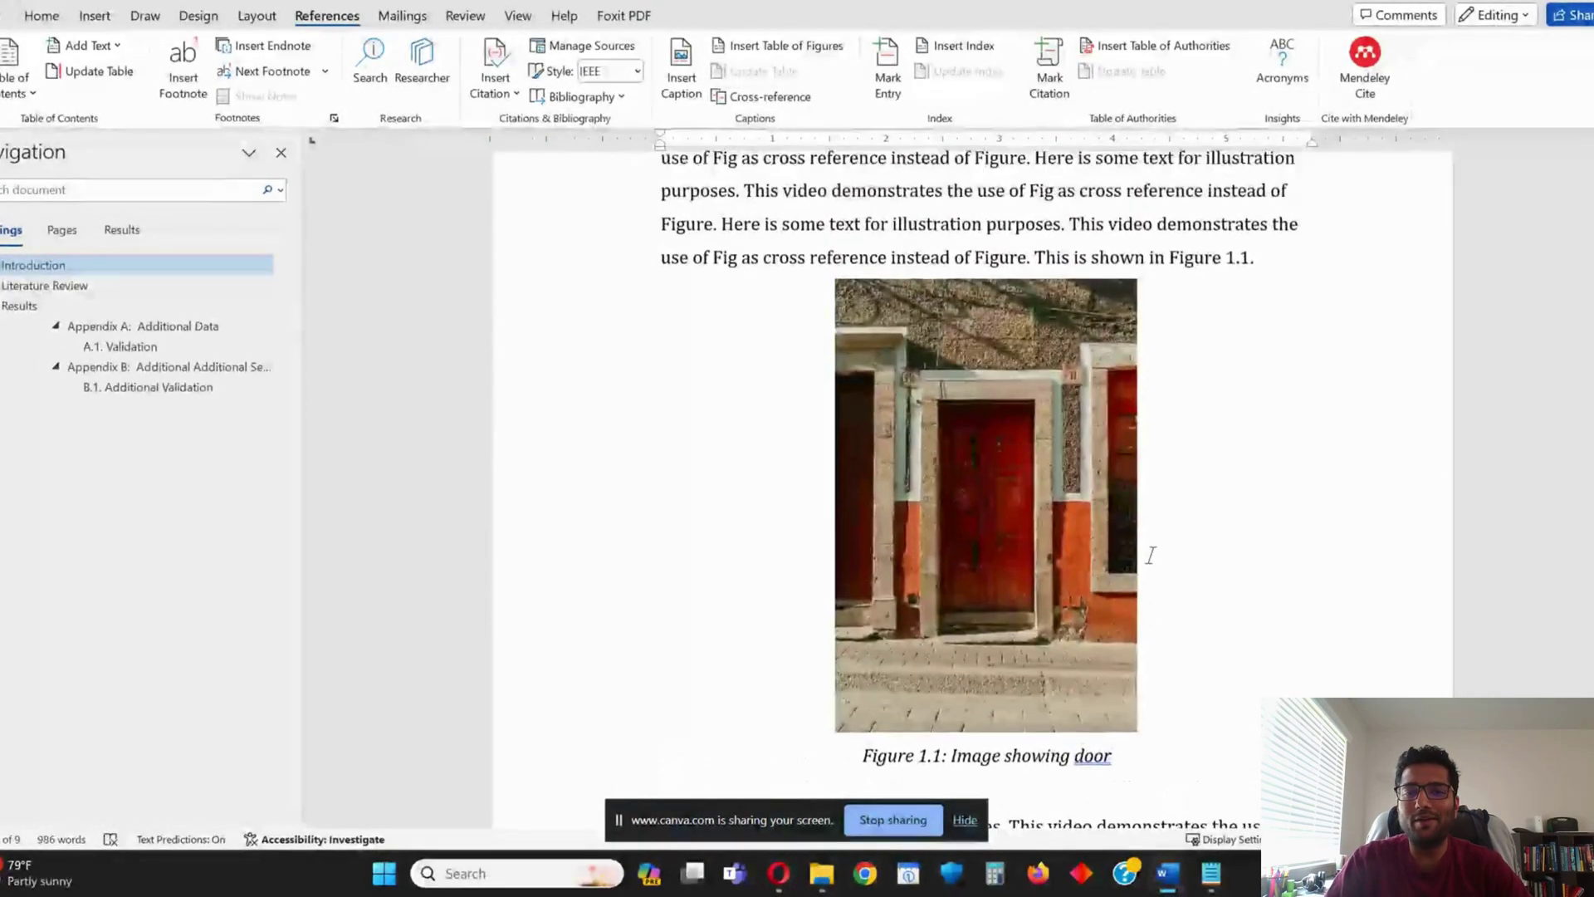
{"action": "scroll", "coordinate": [1150, 556], "scroll_direction": "up", "scroll_amount": 3}
{"action": "left_click", "coordinate": [1225, 515]}
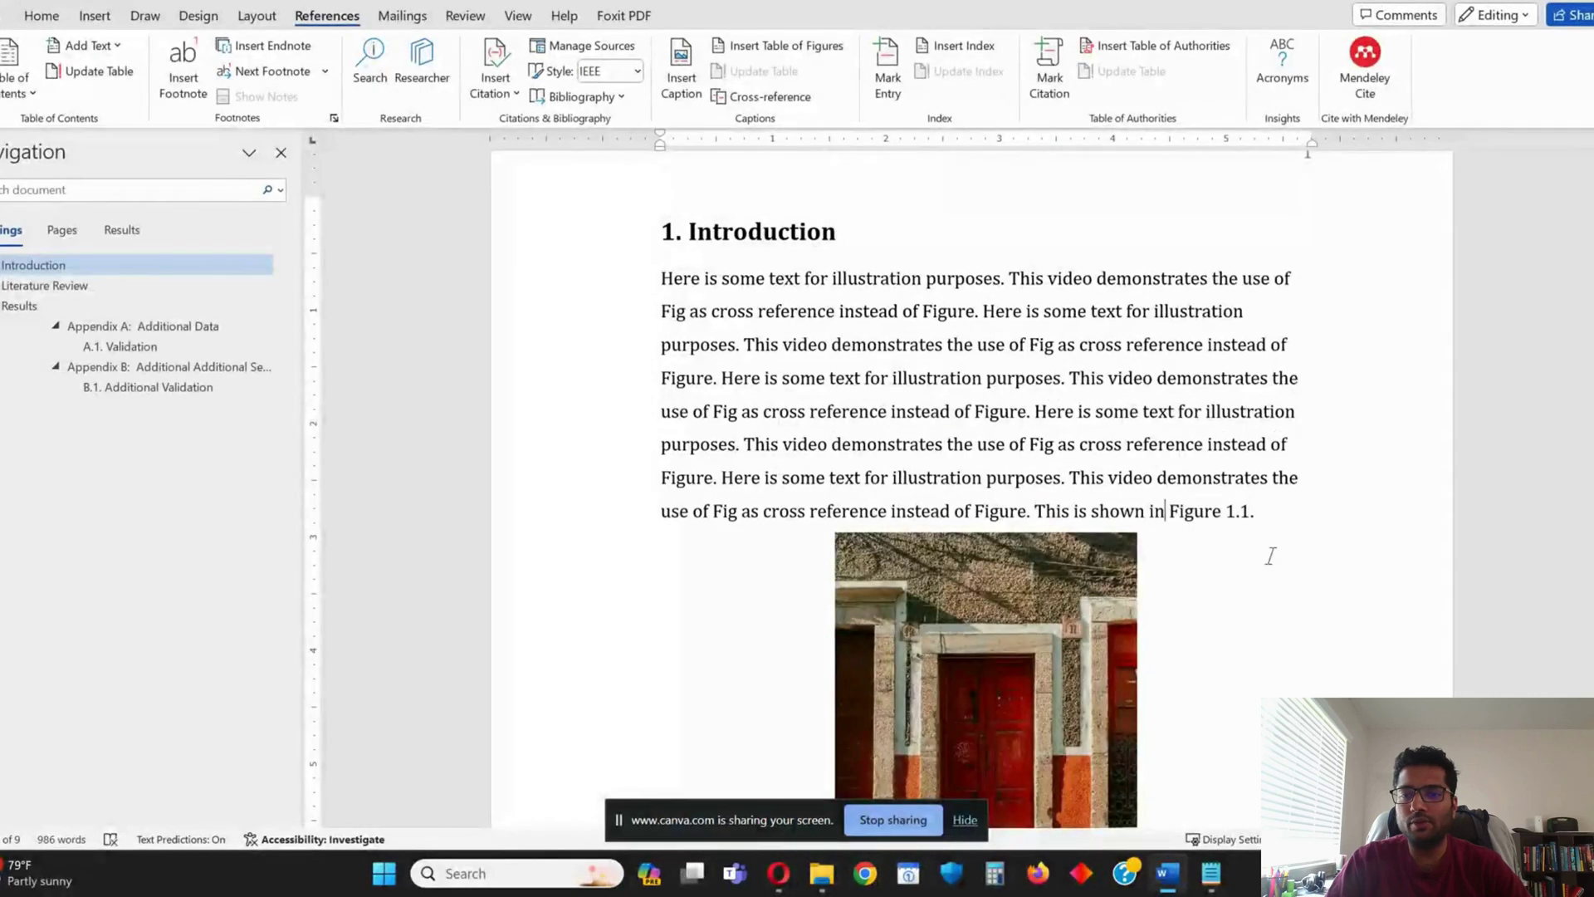
{"action": "key", "text": "F9"}
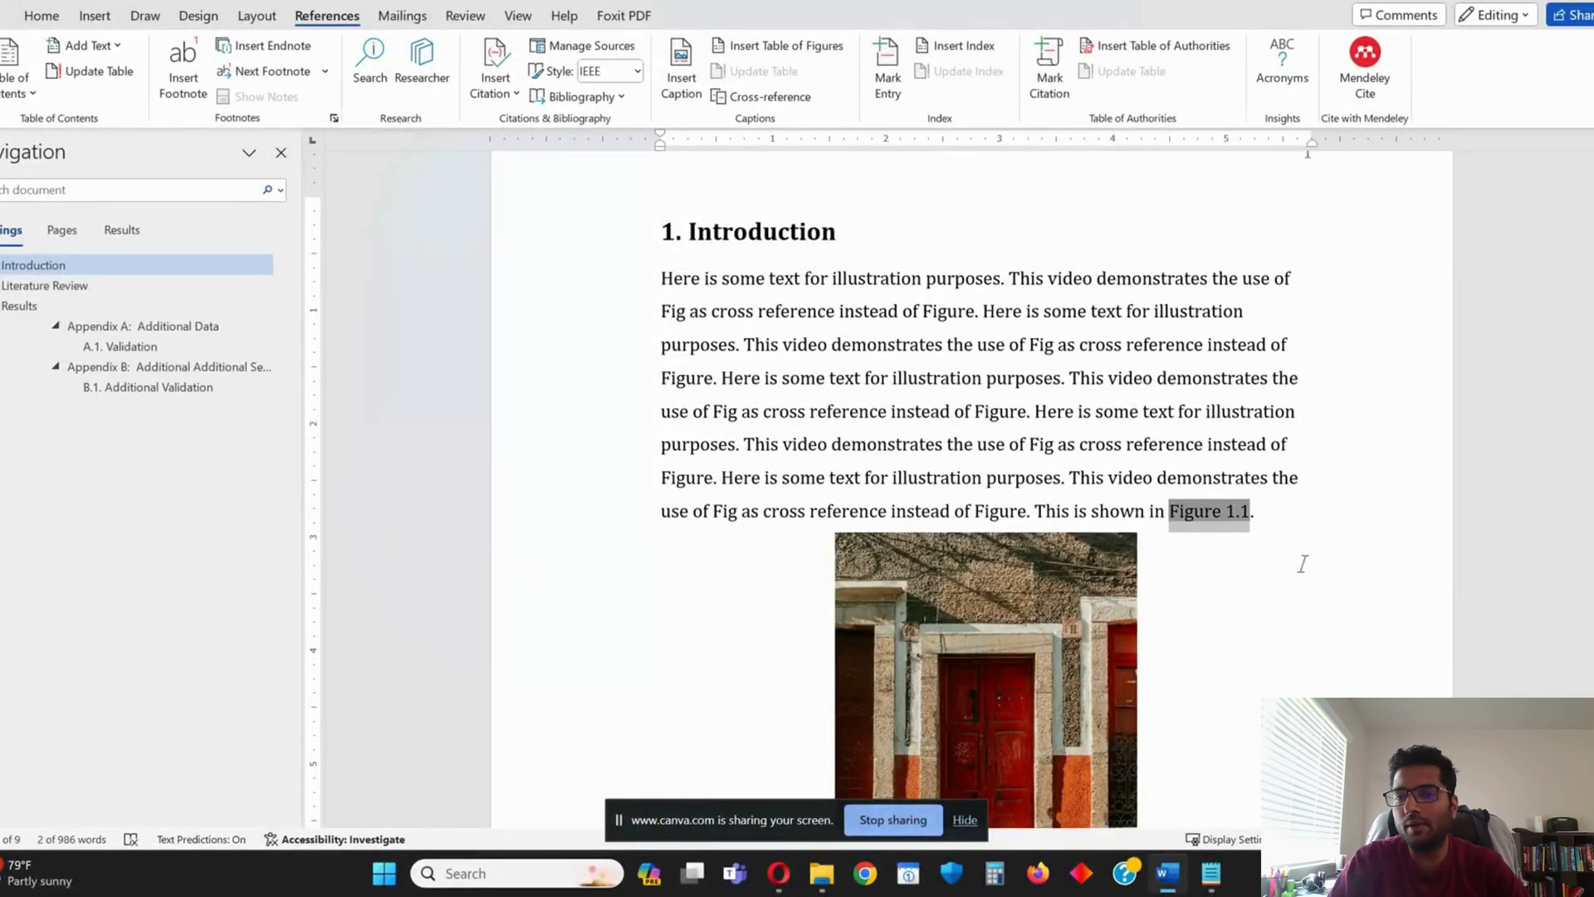
{"action": "right_click", "coordinate": [1216, 515]}
{"action": "left_click", "coordinate": [1283, 702]}
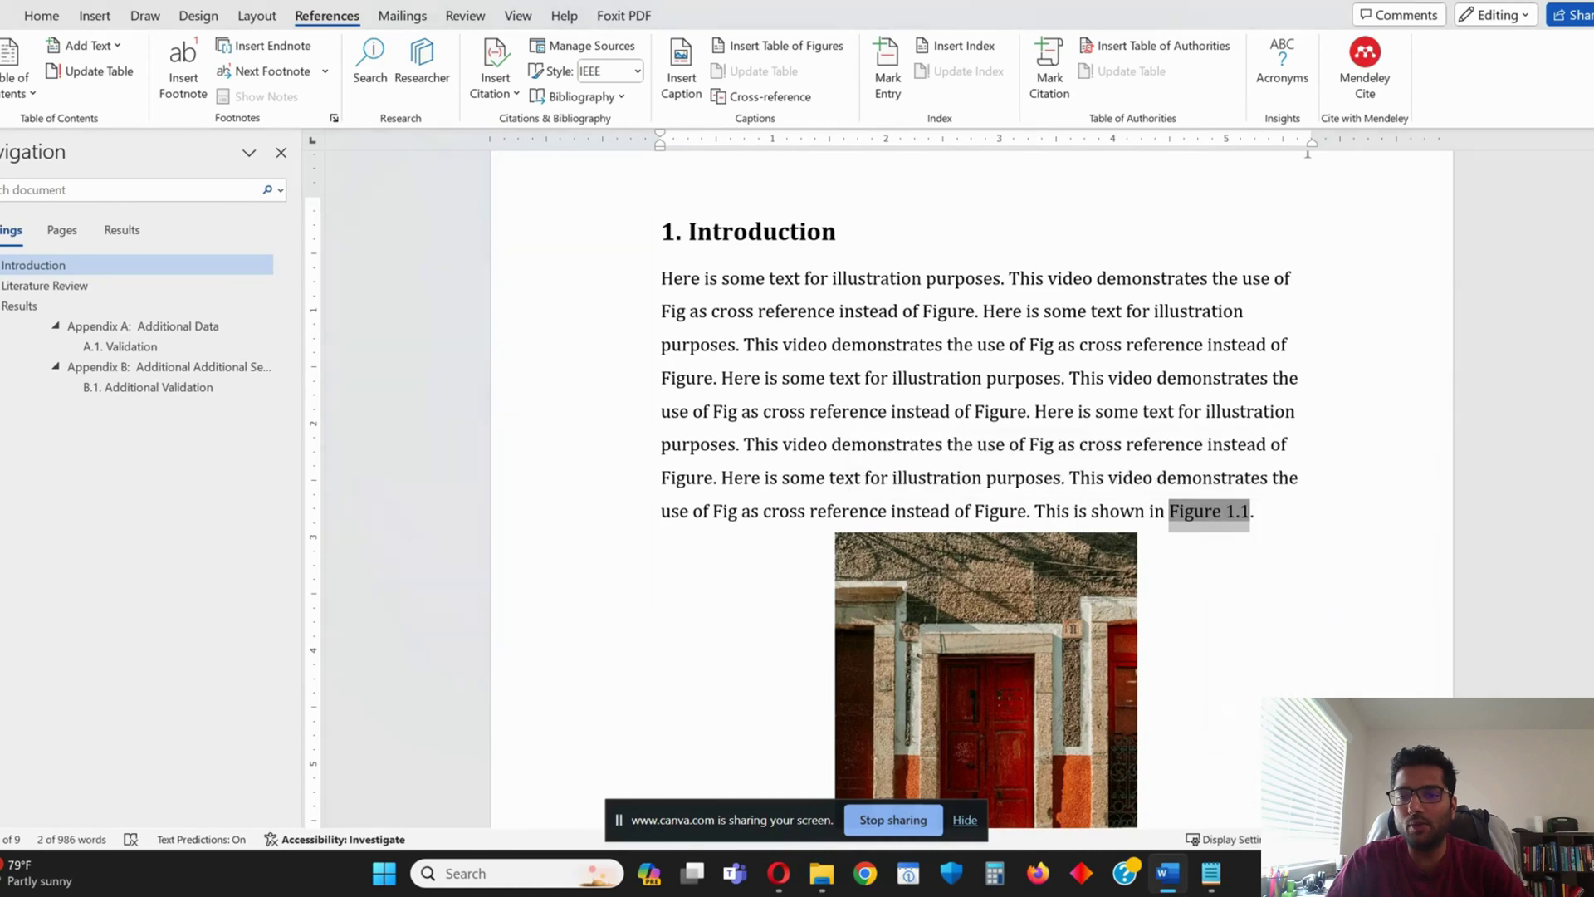
{"action": "left_click", "coordinate": [491, 595]}
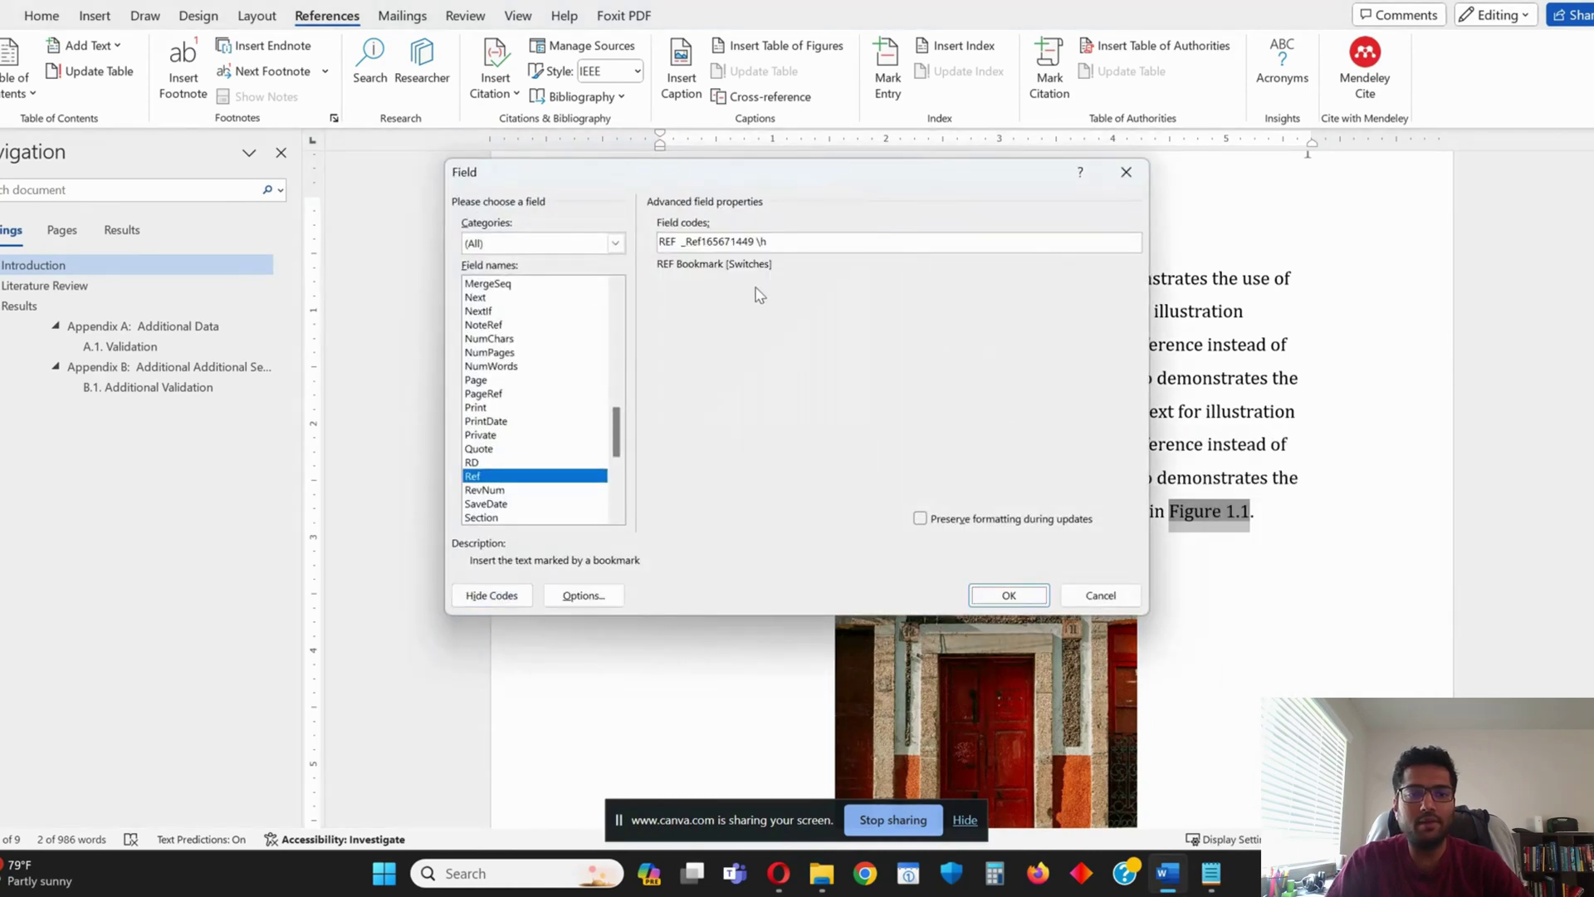
{"action": "left_click", "coordinate": [782, 238]}
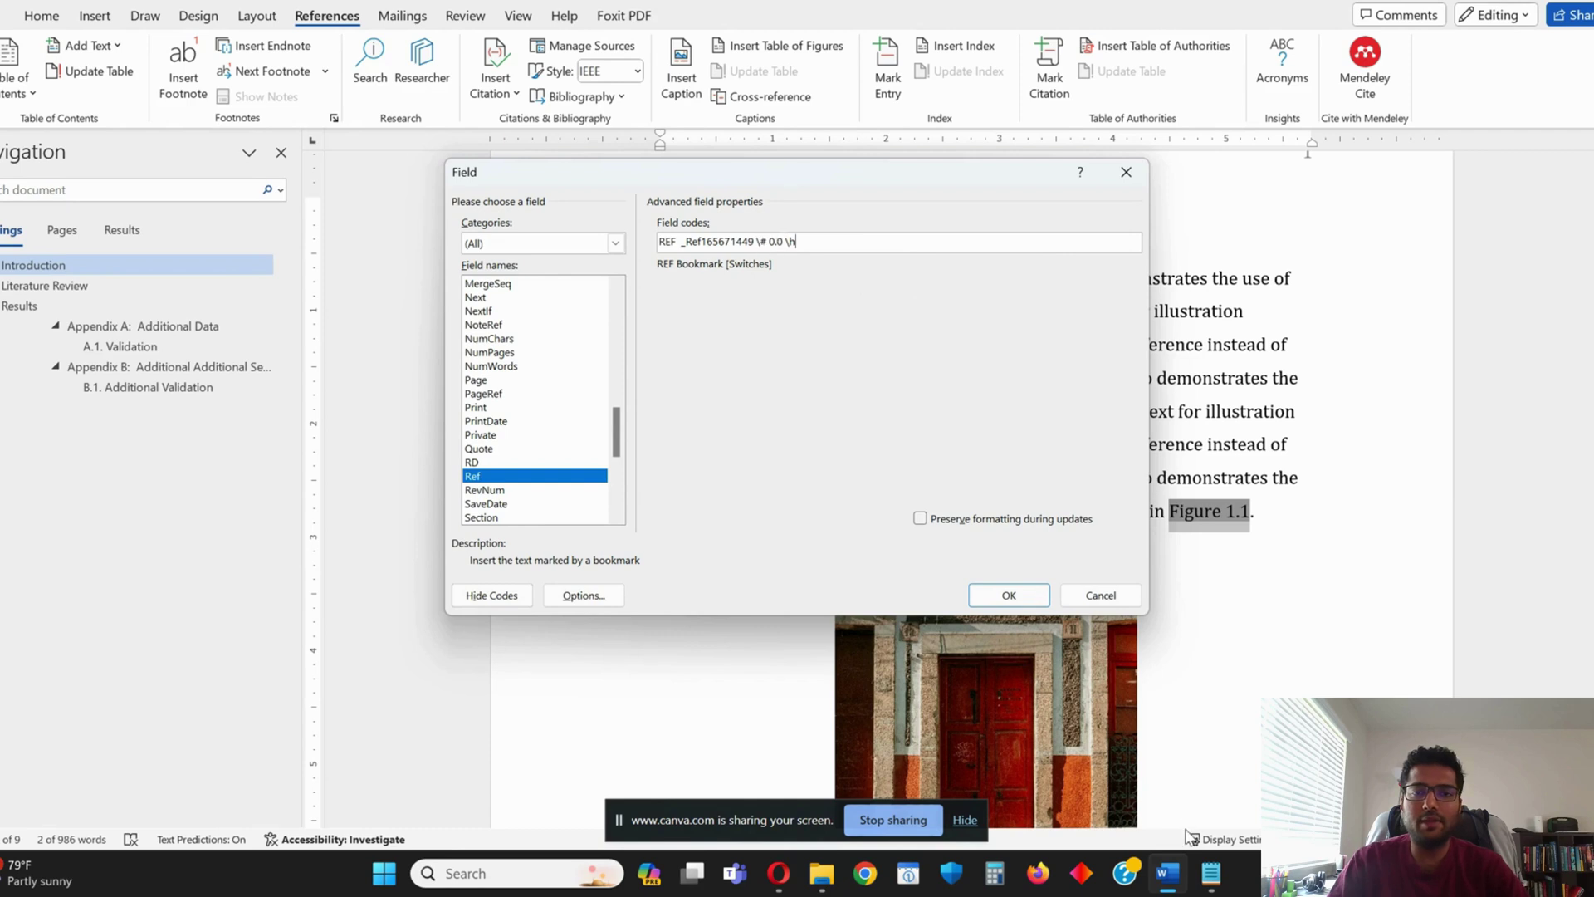
{"action": "left_click", "coordinate": [1211, 873]}
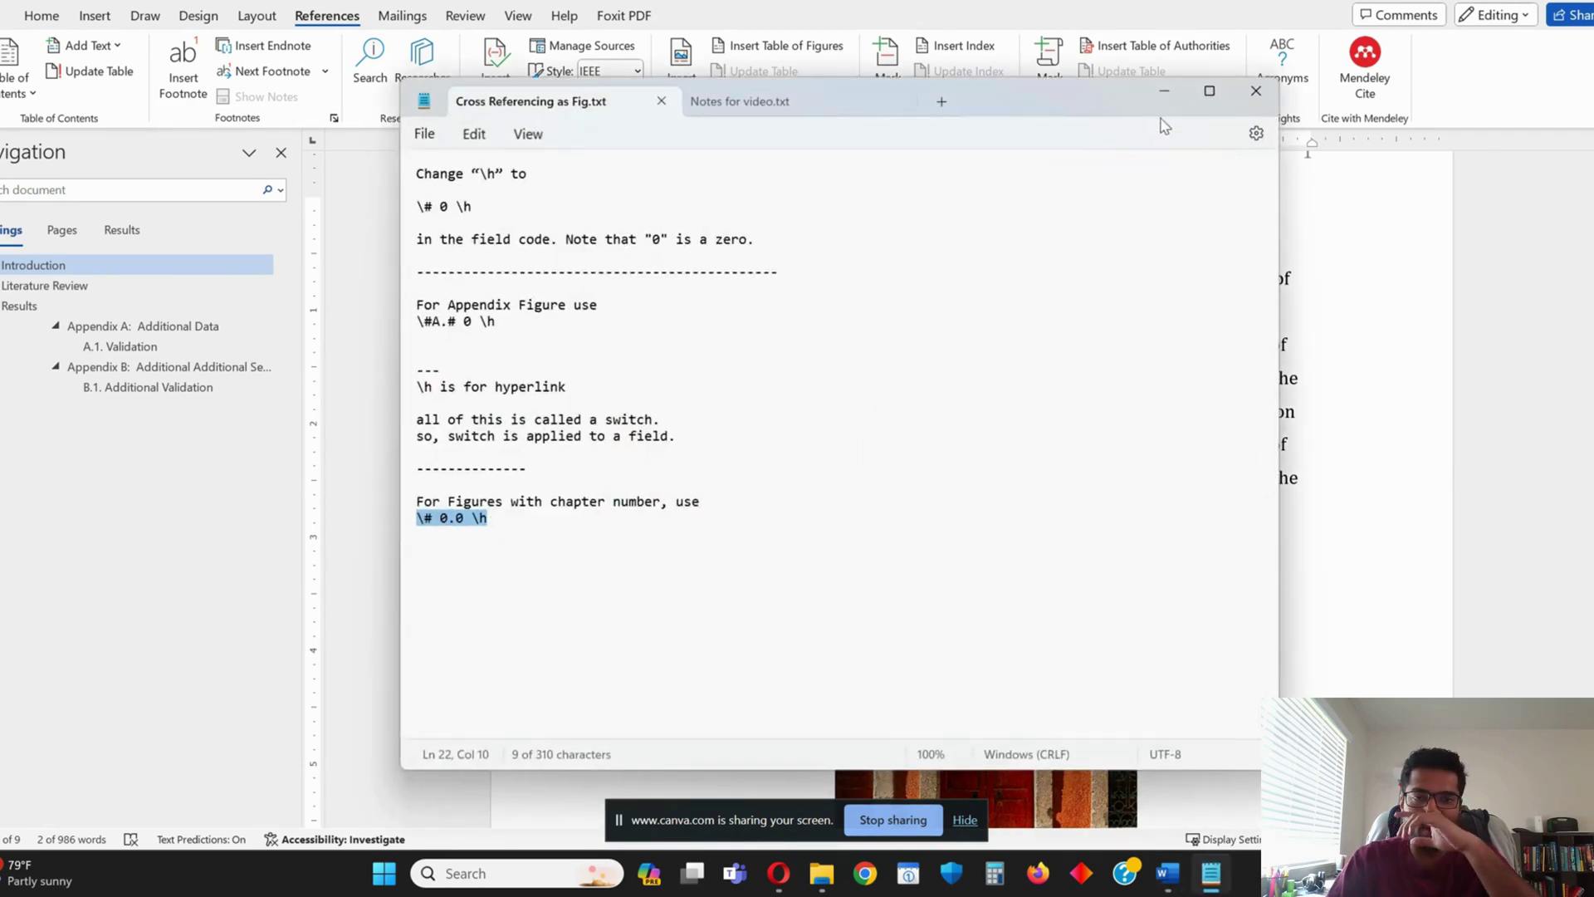
{"action": "left_click", "coordinate": [1164, 90]}
{"action": "left_click", "coordinate": [1012, 598]}
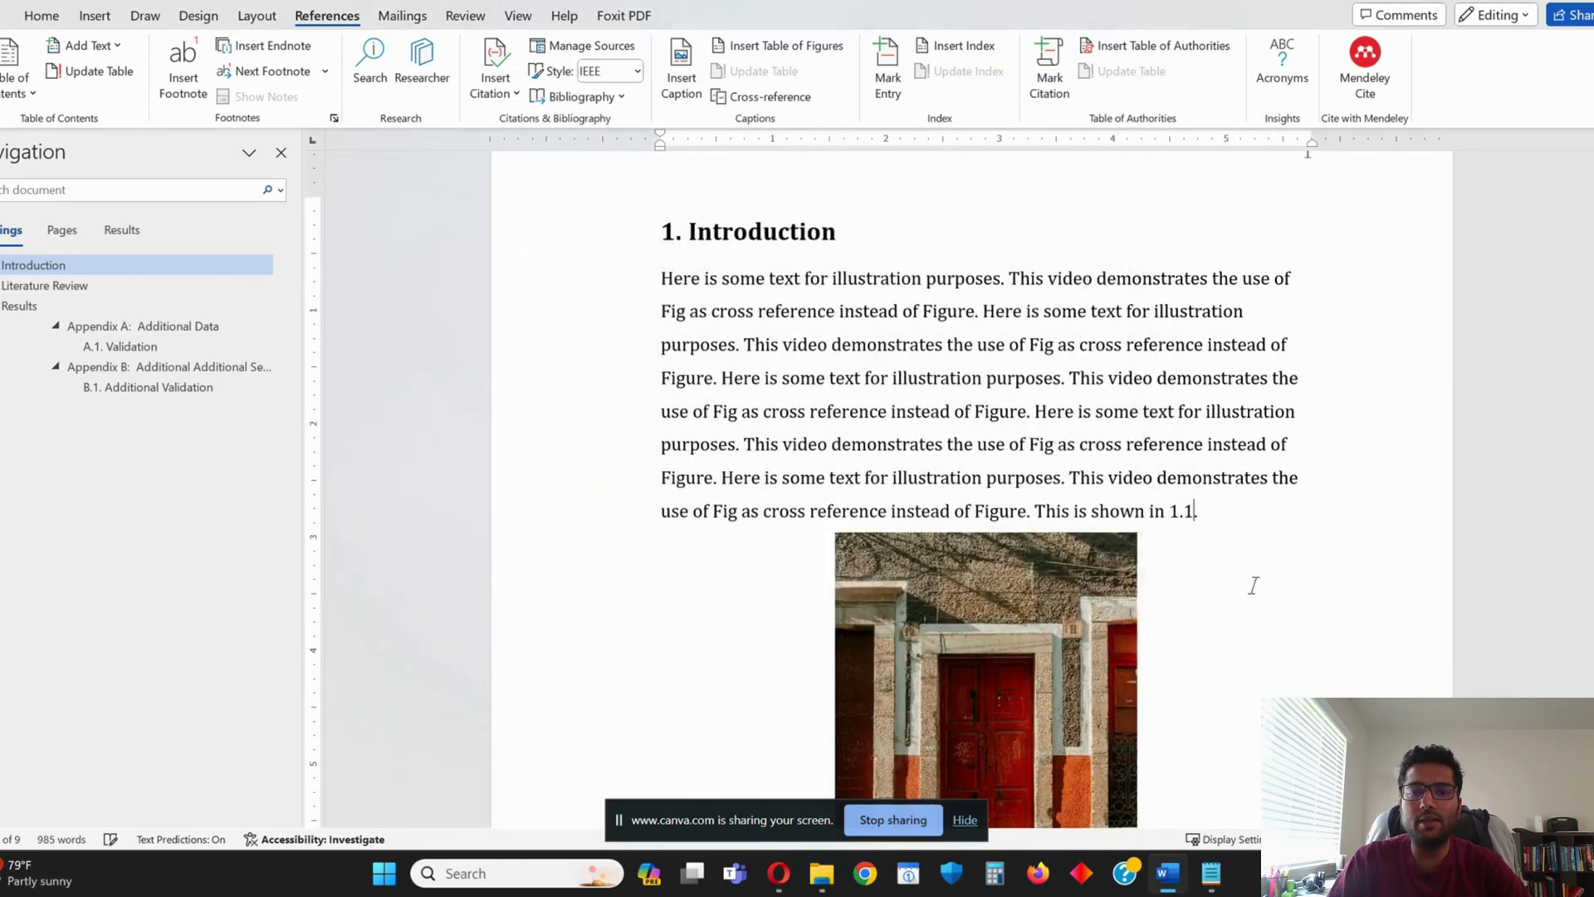
Add the prefix "Fig." before the number-only reference to the first door image
{"action": "scroll", "coordinate": [1178, 444], "scroll_direction": "down", "scroll_amount": 2}
{"action": "left_click", "coordinate": [1188, 320]}
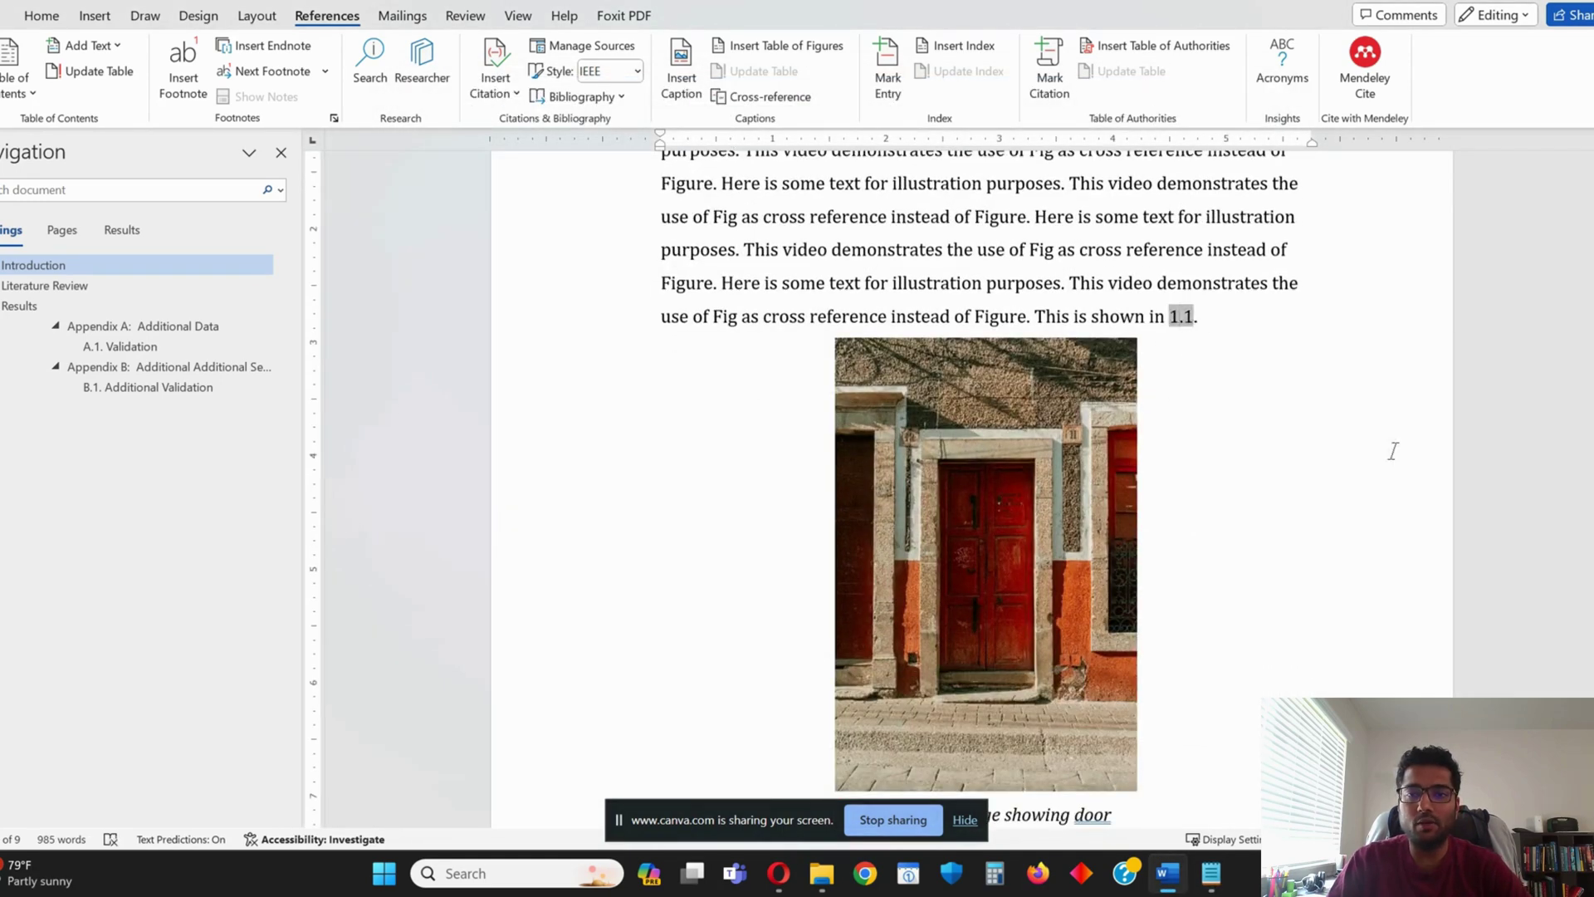
{"action": "key", "text": "Left"}
{"action": "key", "text": "Left"}
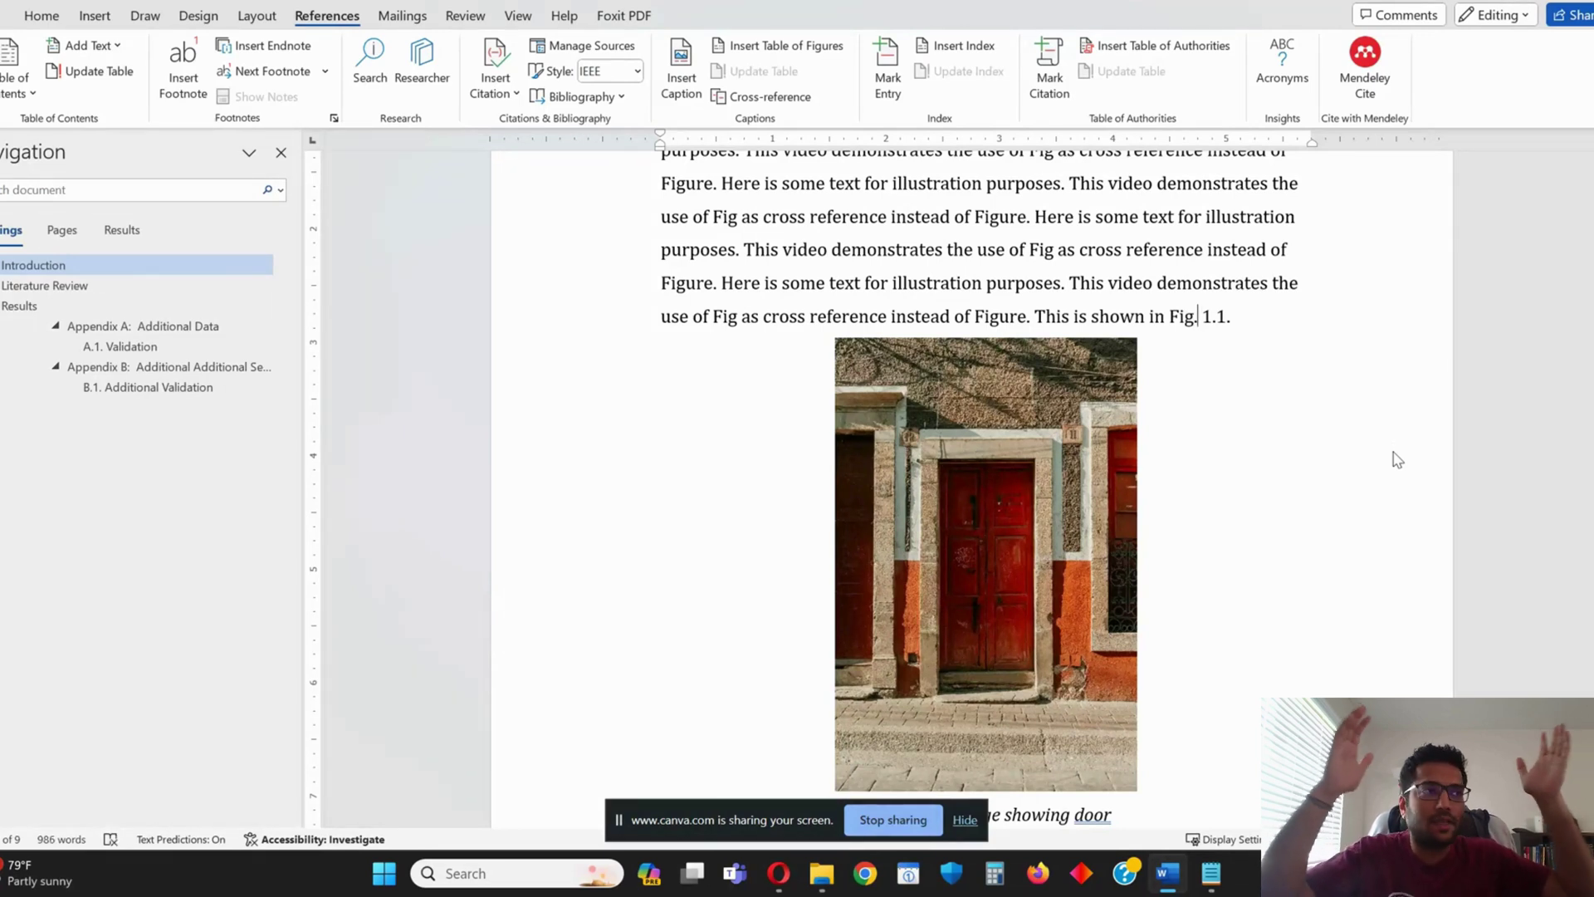
Try other words such as "Cat" as the prefix of the first door reference and put "Fig." back
{"action": "key", "text": "shift+Left"}
{"action": "key", "text": "shift+Left"}
{"action": "key", "text": "shift+Left"}
{"action": "key", "text": "shift+Left"}
{"action": "key", "text": "shift+Left"}
{"action": "key", "text": "shift+Left"}
{"action": "key", "text": "shift+Left"}
{"action": "key", "text": "shift+Right"}
{"action": "key", "text": "shift+Right"}
{"action": "key", "text": "shift+Right"}
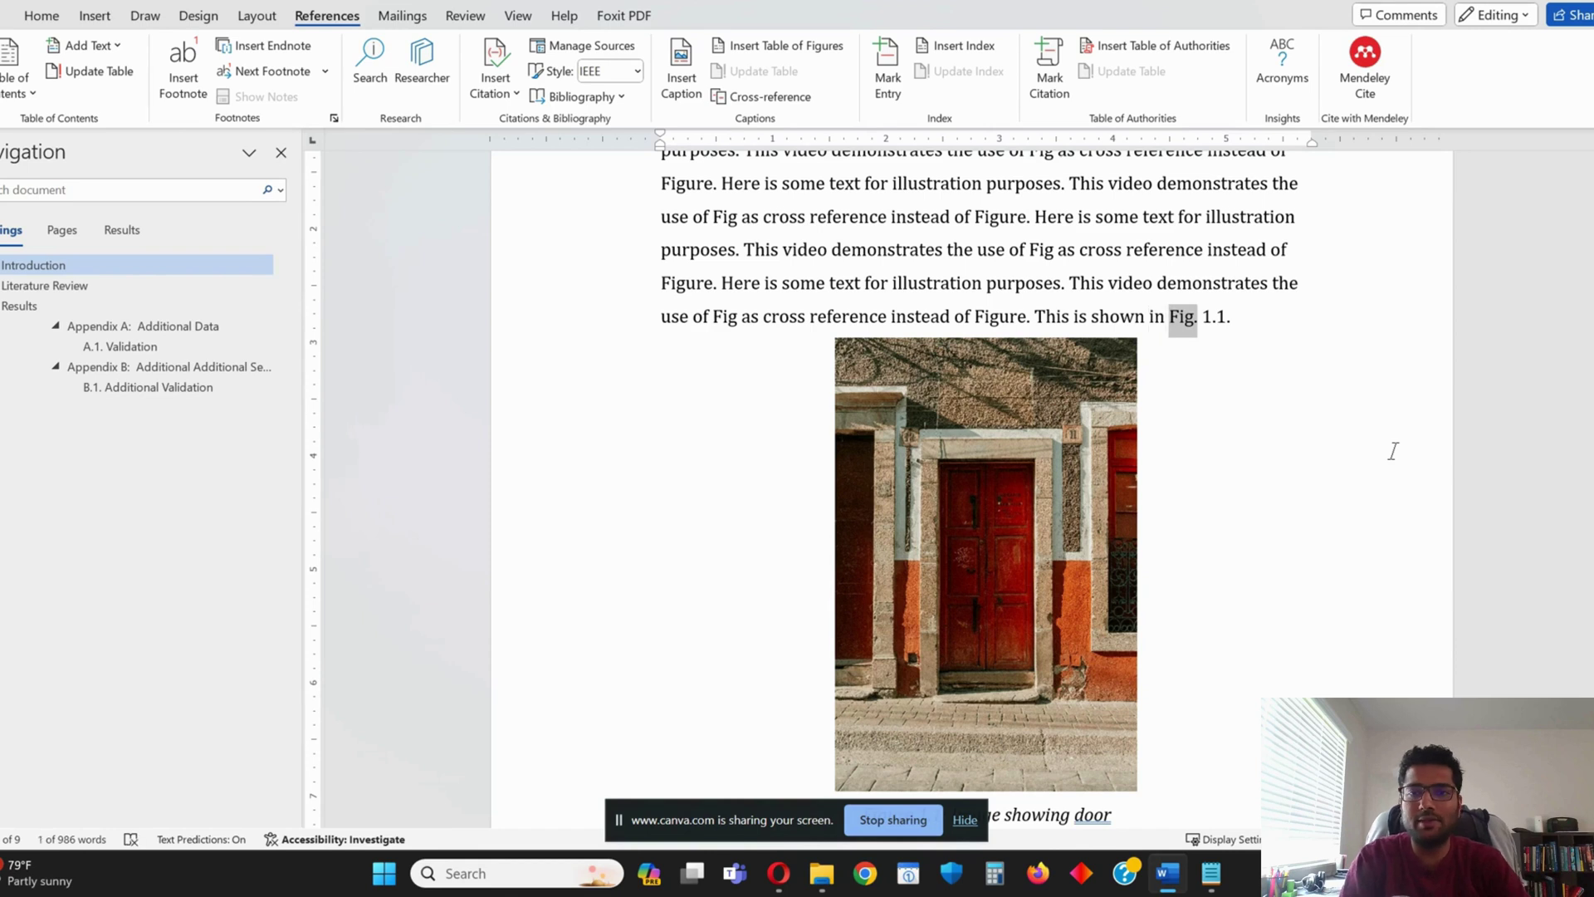
{"action": "type", "text": "Appl"}
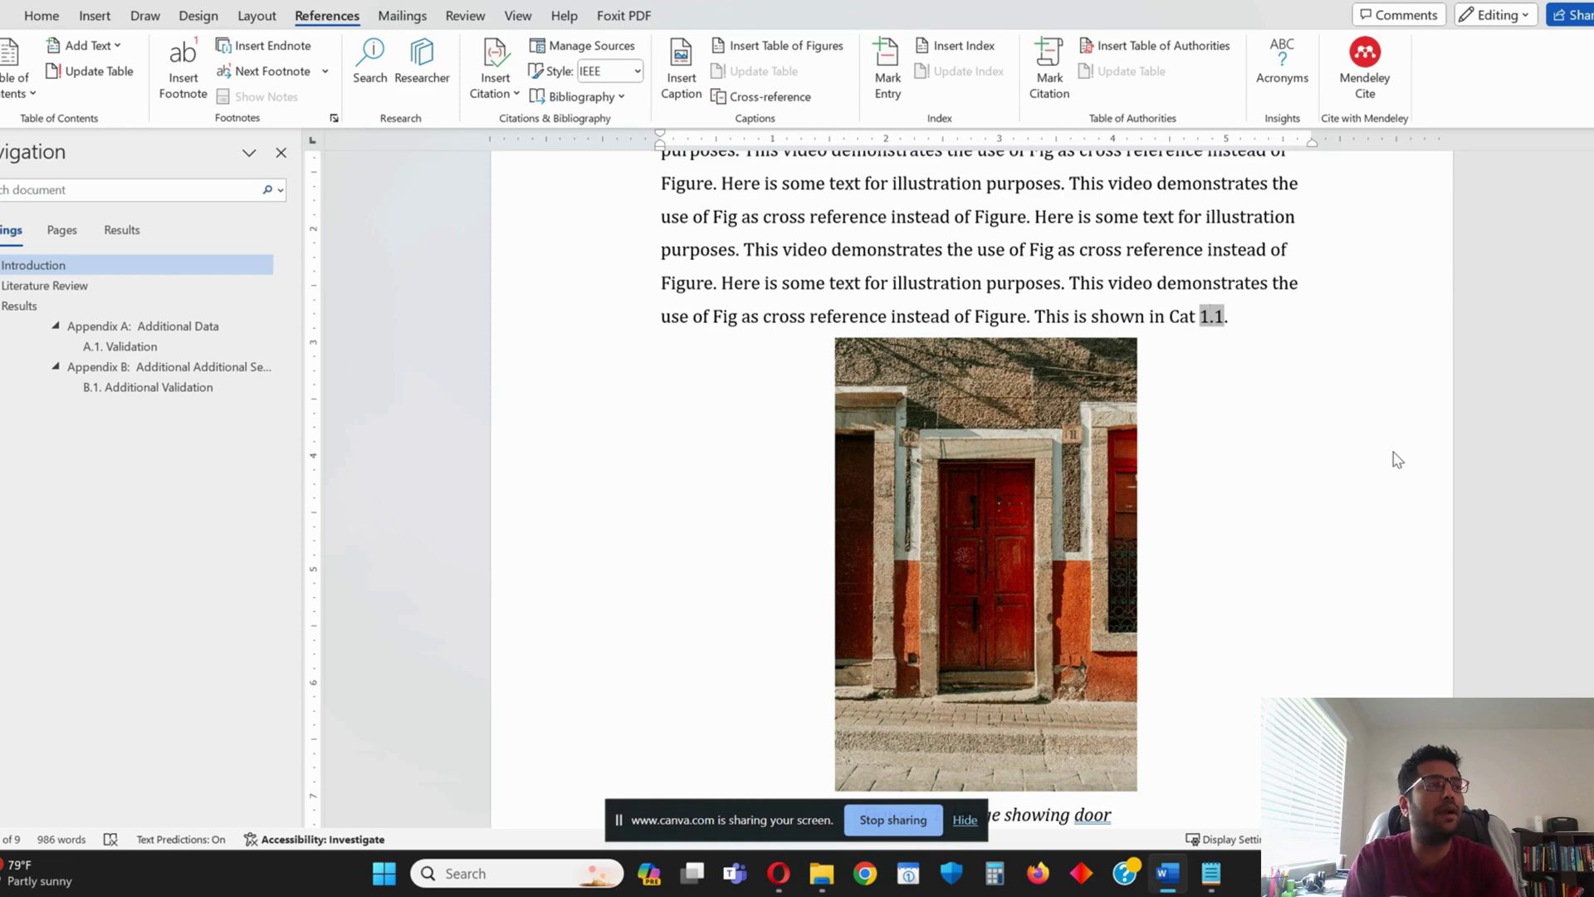
{"action": "key", "text": "shift+Left"}
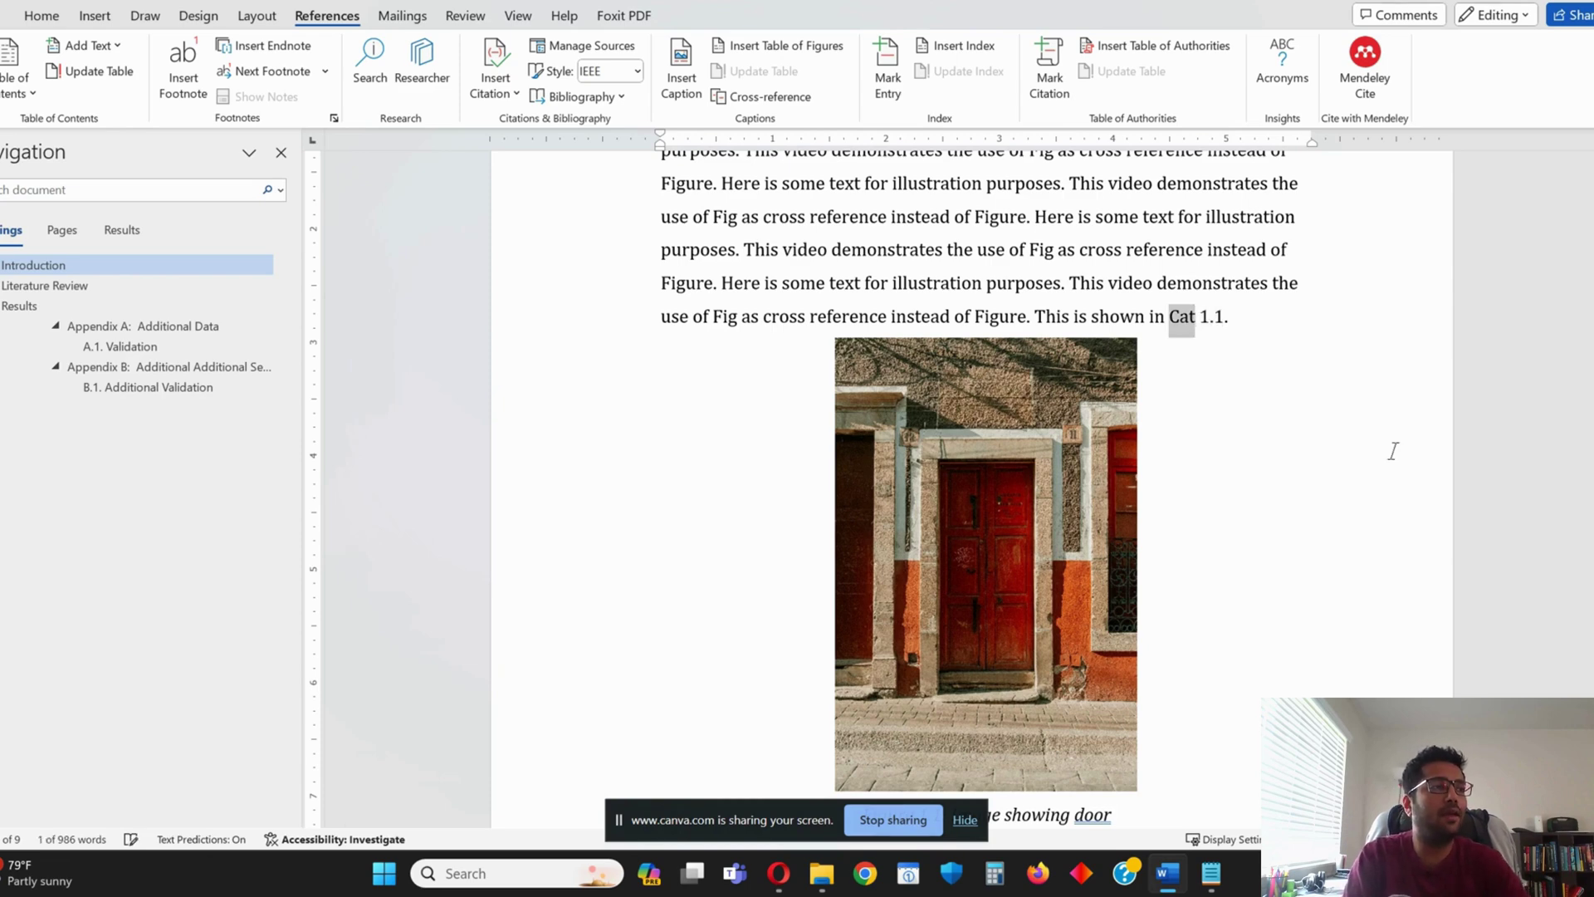
{"action": "type", "text": "Fig."}
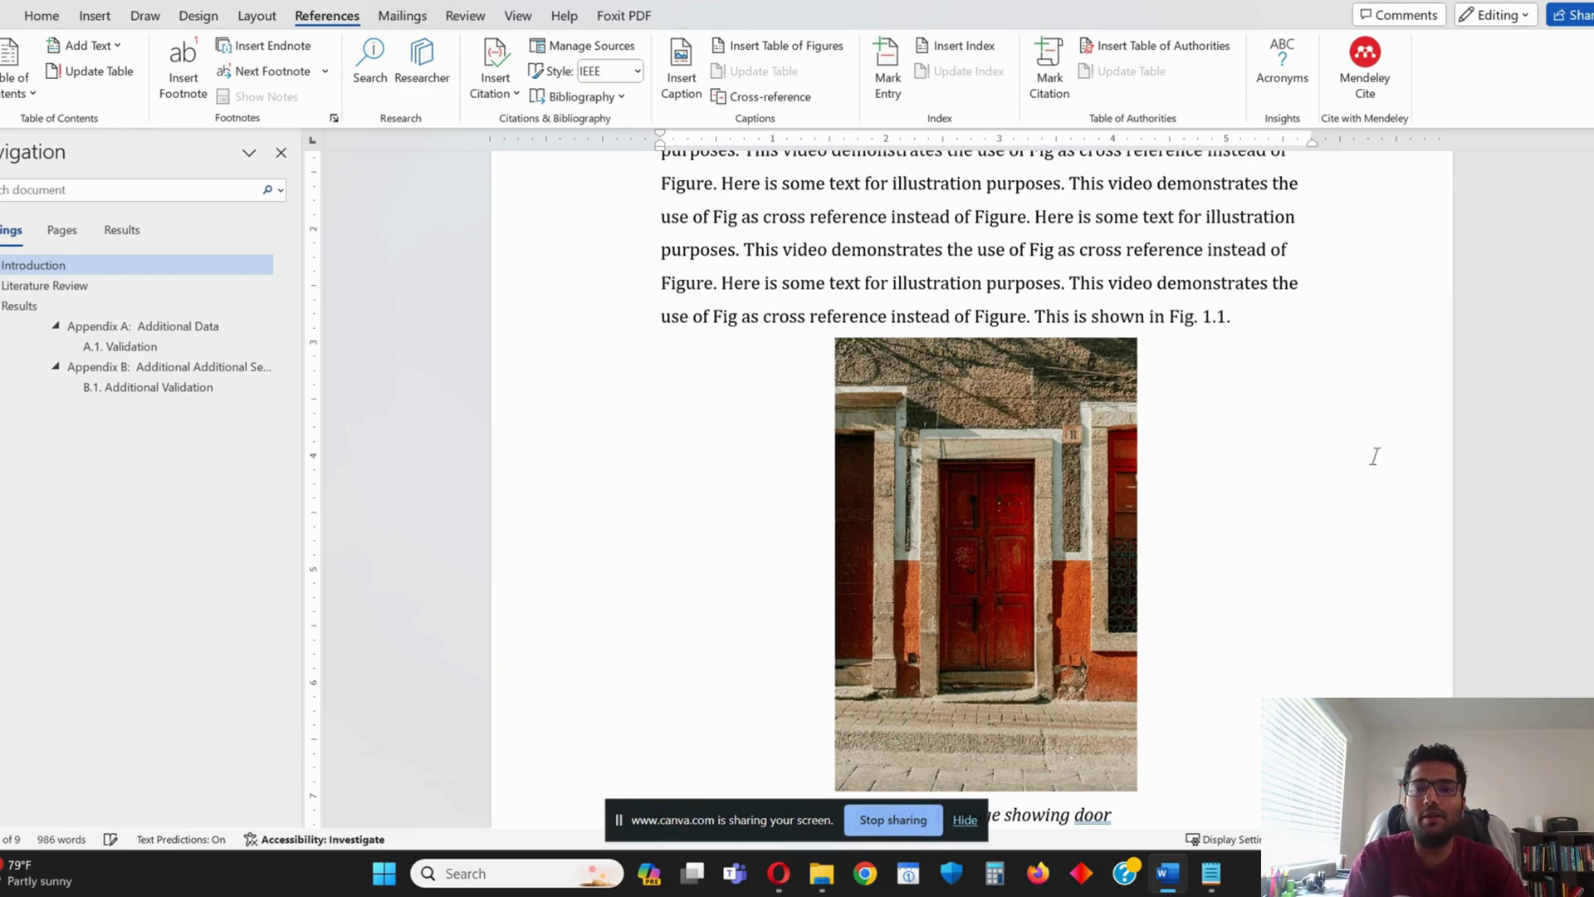
Add the sentence "This is shown in xx." to the end of the paragraph above the second door image
{"action": "scroll", "coordinate": [1228, 347], "scroll_direction": "down", "scroll_amount": 2}
{"action": "scroll", "coordinate": [1210, 373], "scroll_direction": "up", "scroll_amount": 2}
{"action": "scroll", "coordinate": [1203, 407], "scroll_direction": "down", "scroll_amount": 2}
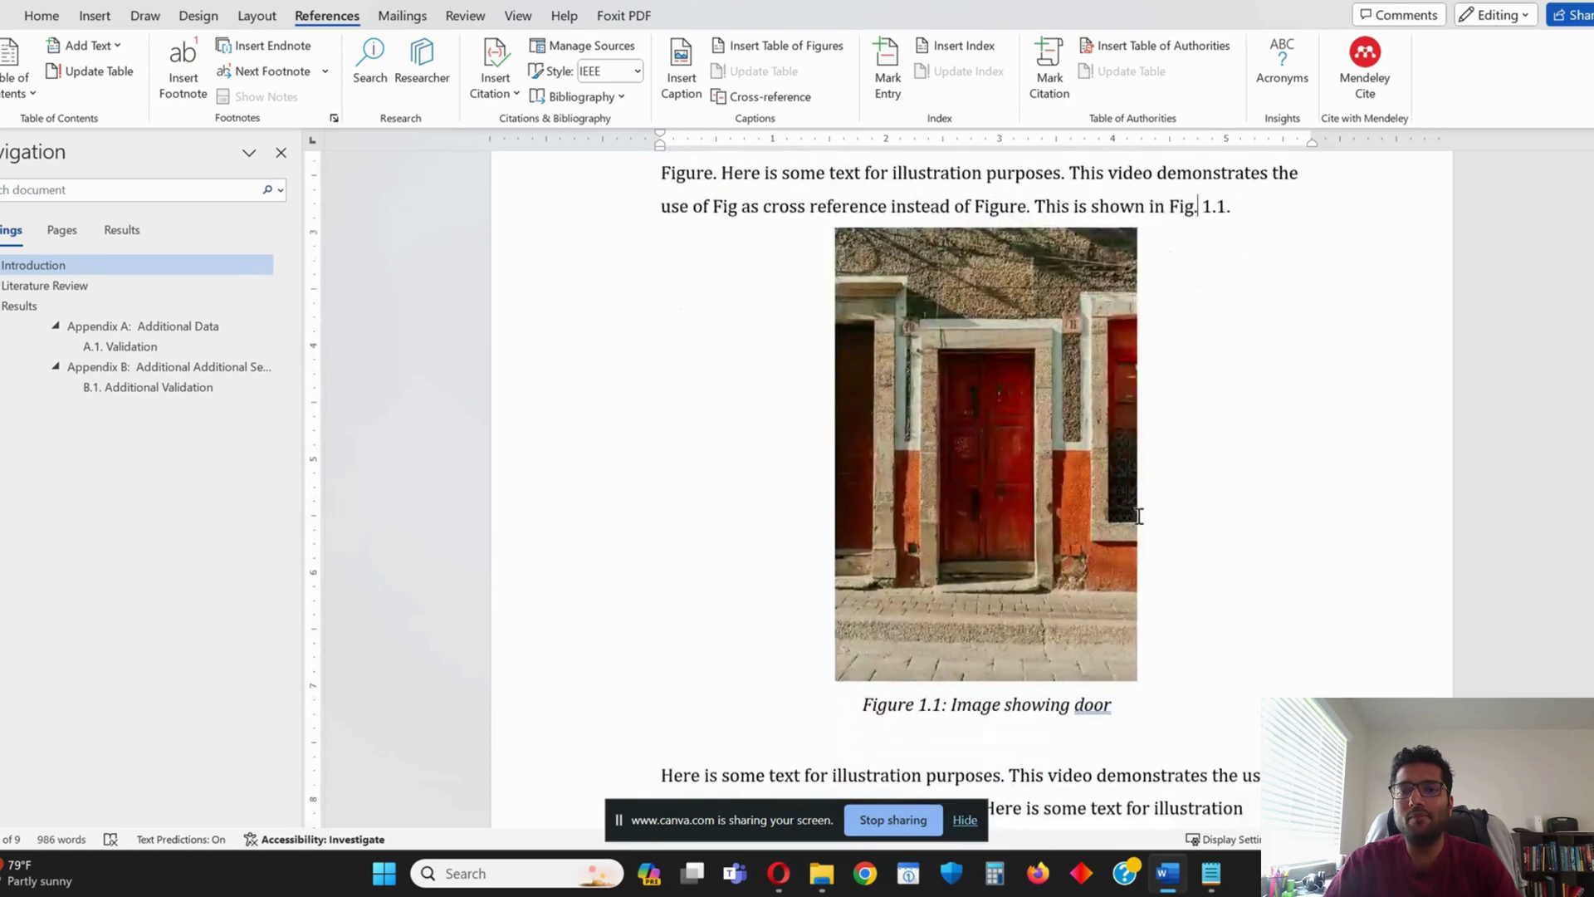
{"action": "scroll", "coordinate": [1195, 431], "scroll_direction": "up", "scroll_amount": 2}
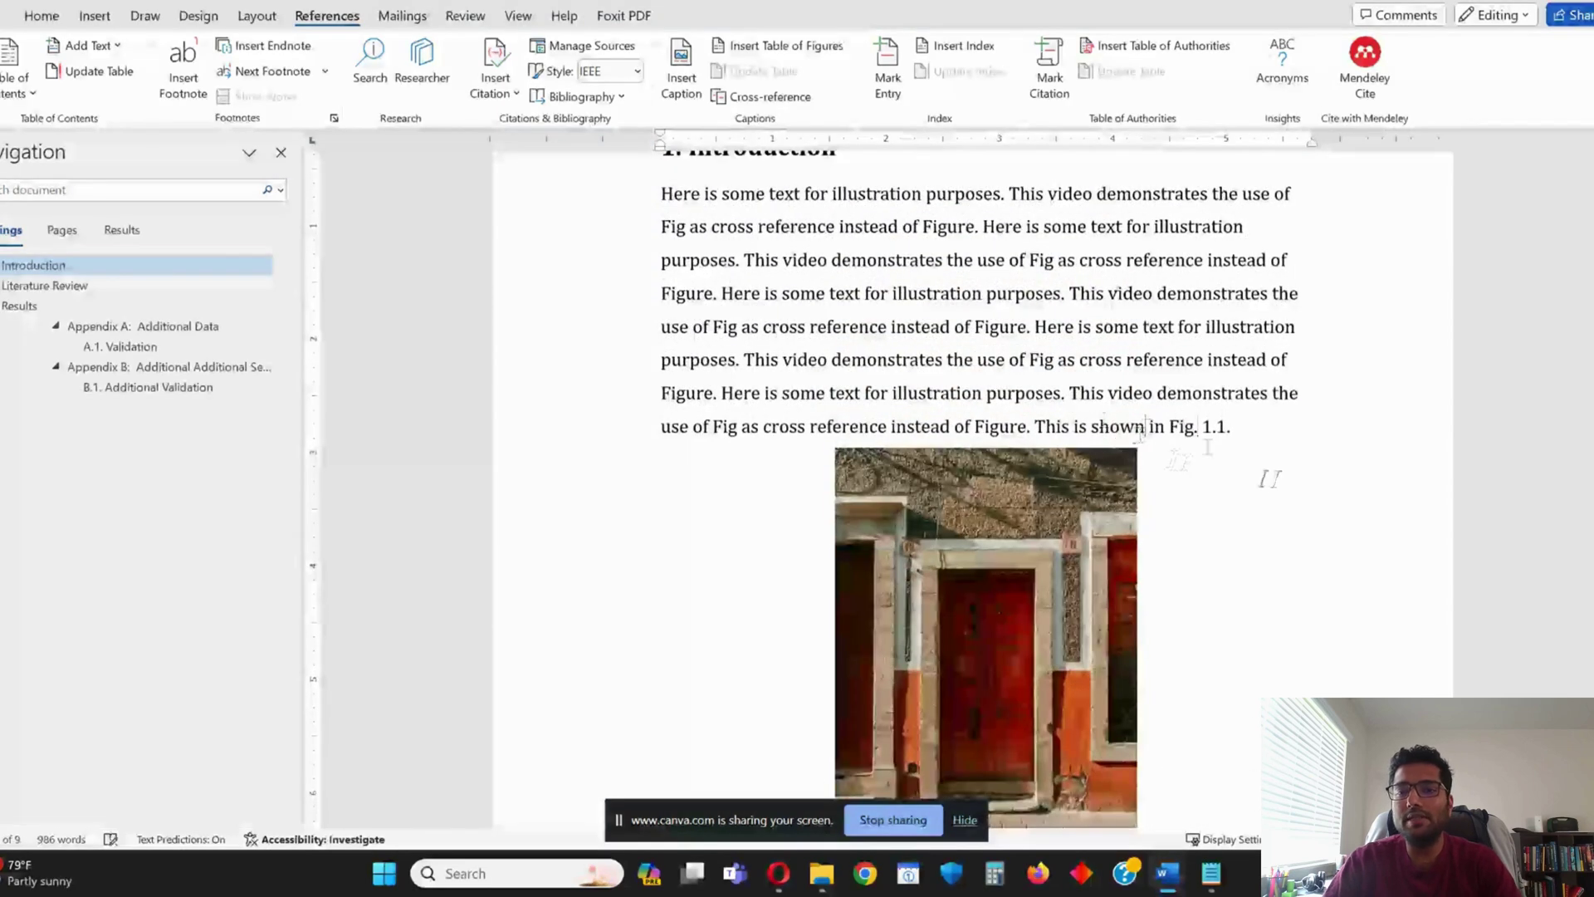
{"action": "scroll", "coordinate": [1242, 495], "scroll_direction": "down", "scroll_amount": 15}
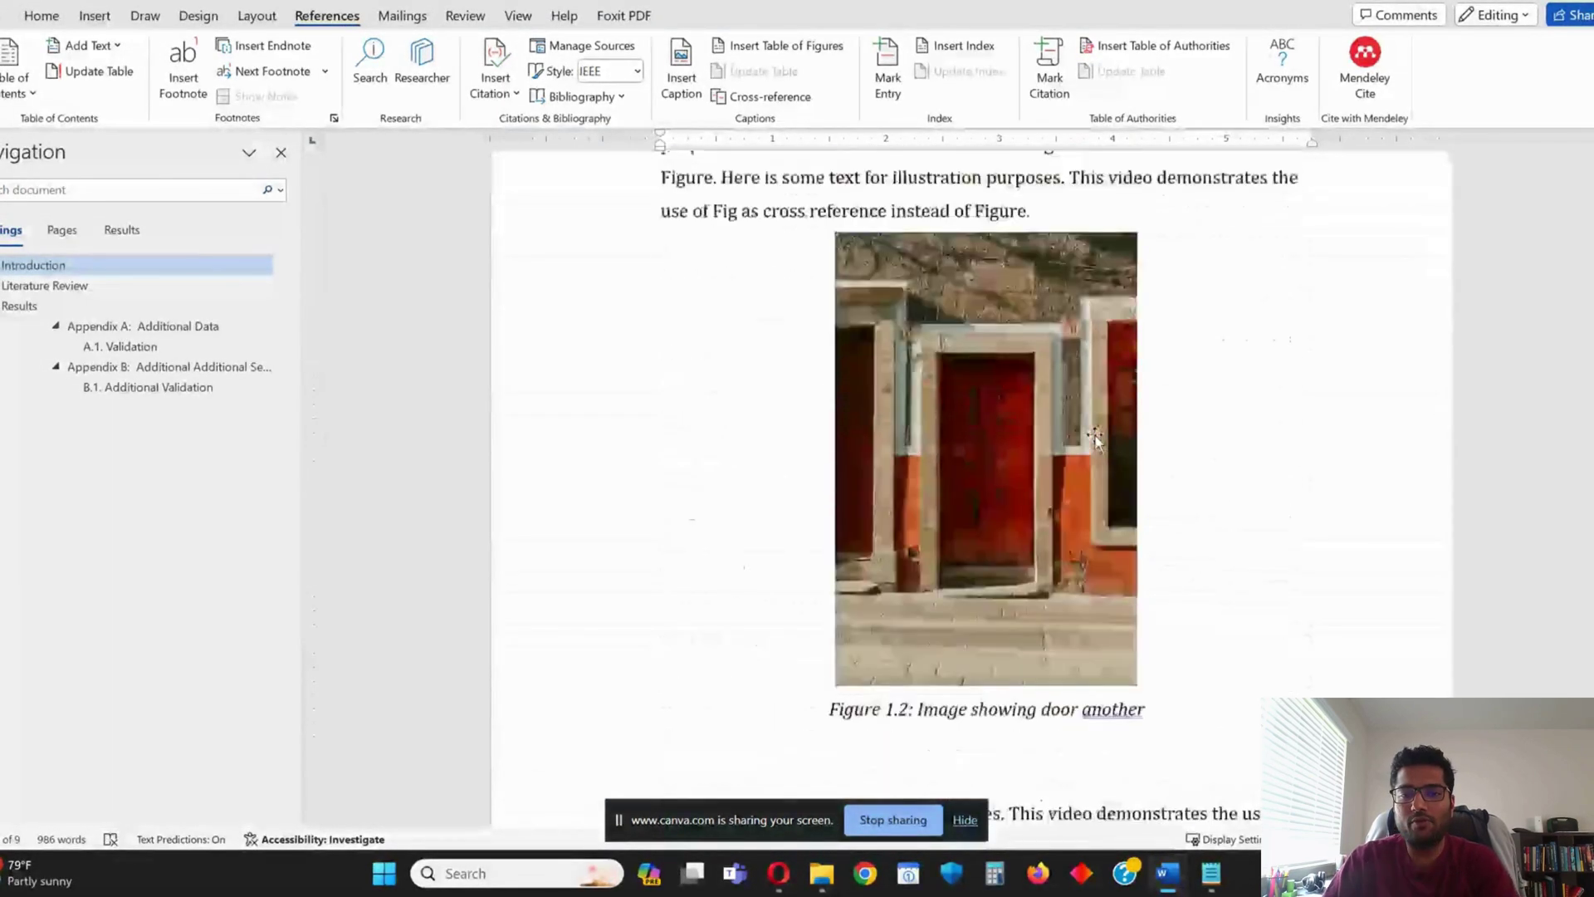
{"action": "type", "text": "Here is some text for illustration purposes. This video demonstrates the use of Fig as cross reference instead of Figure. Here is some text for illustration purposes. This video demonstrates the use of Fig as cross reference instead of Figure."}
{"action": "type", "text": "T"}
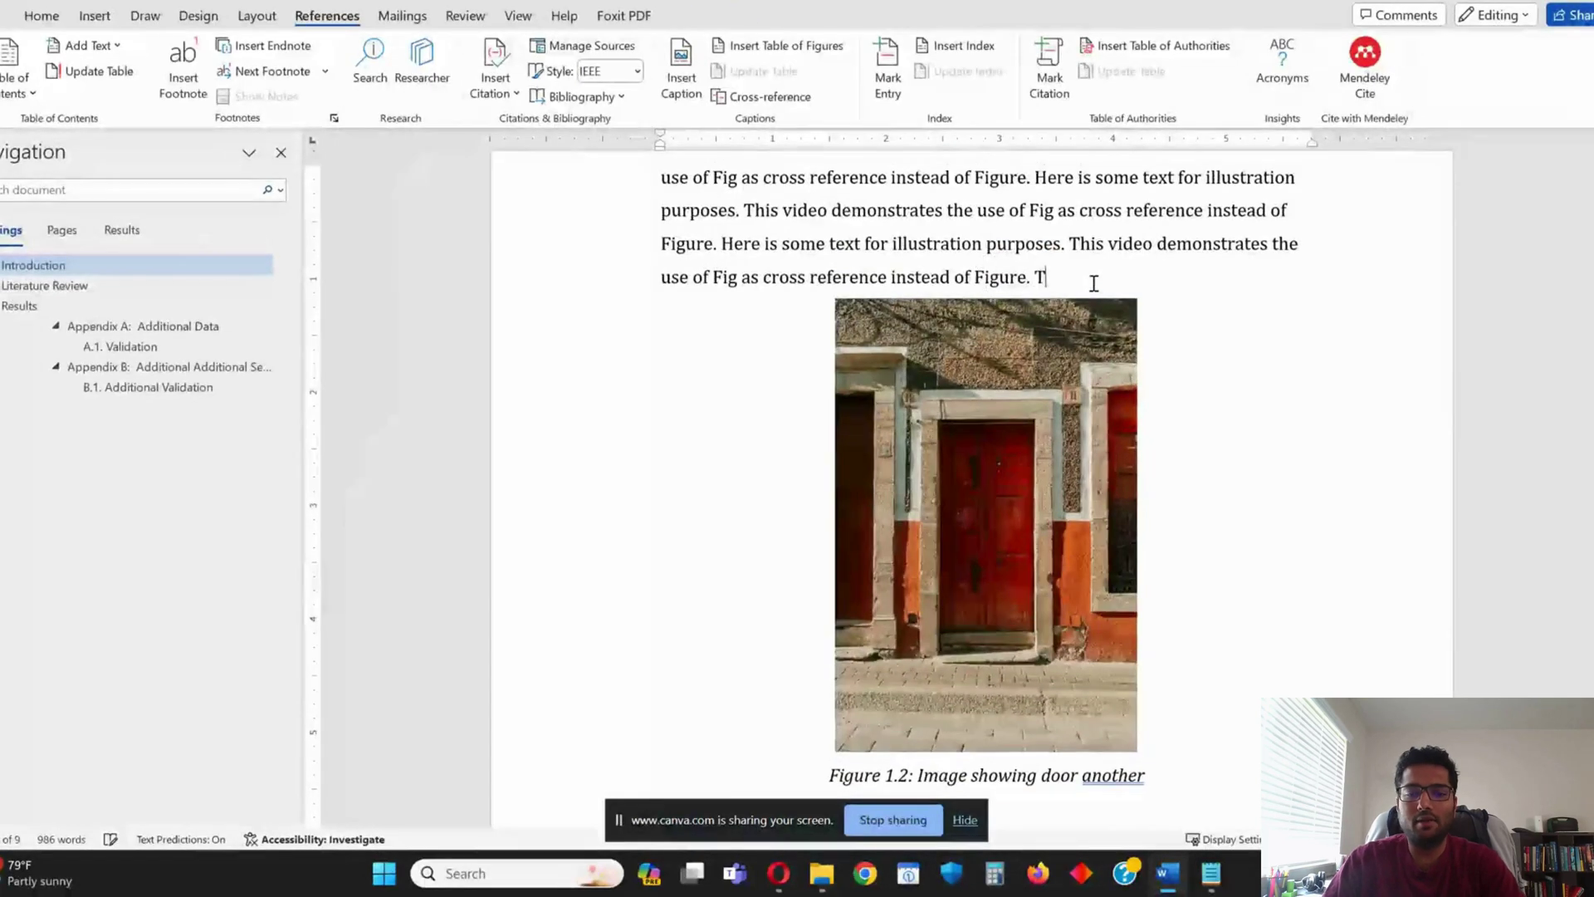
{"action": "type", "text": "his is shown in"}
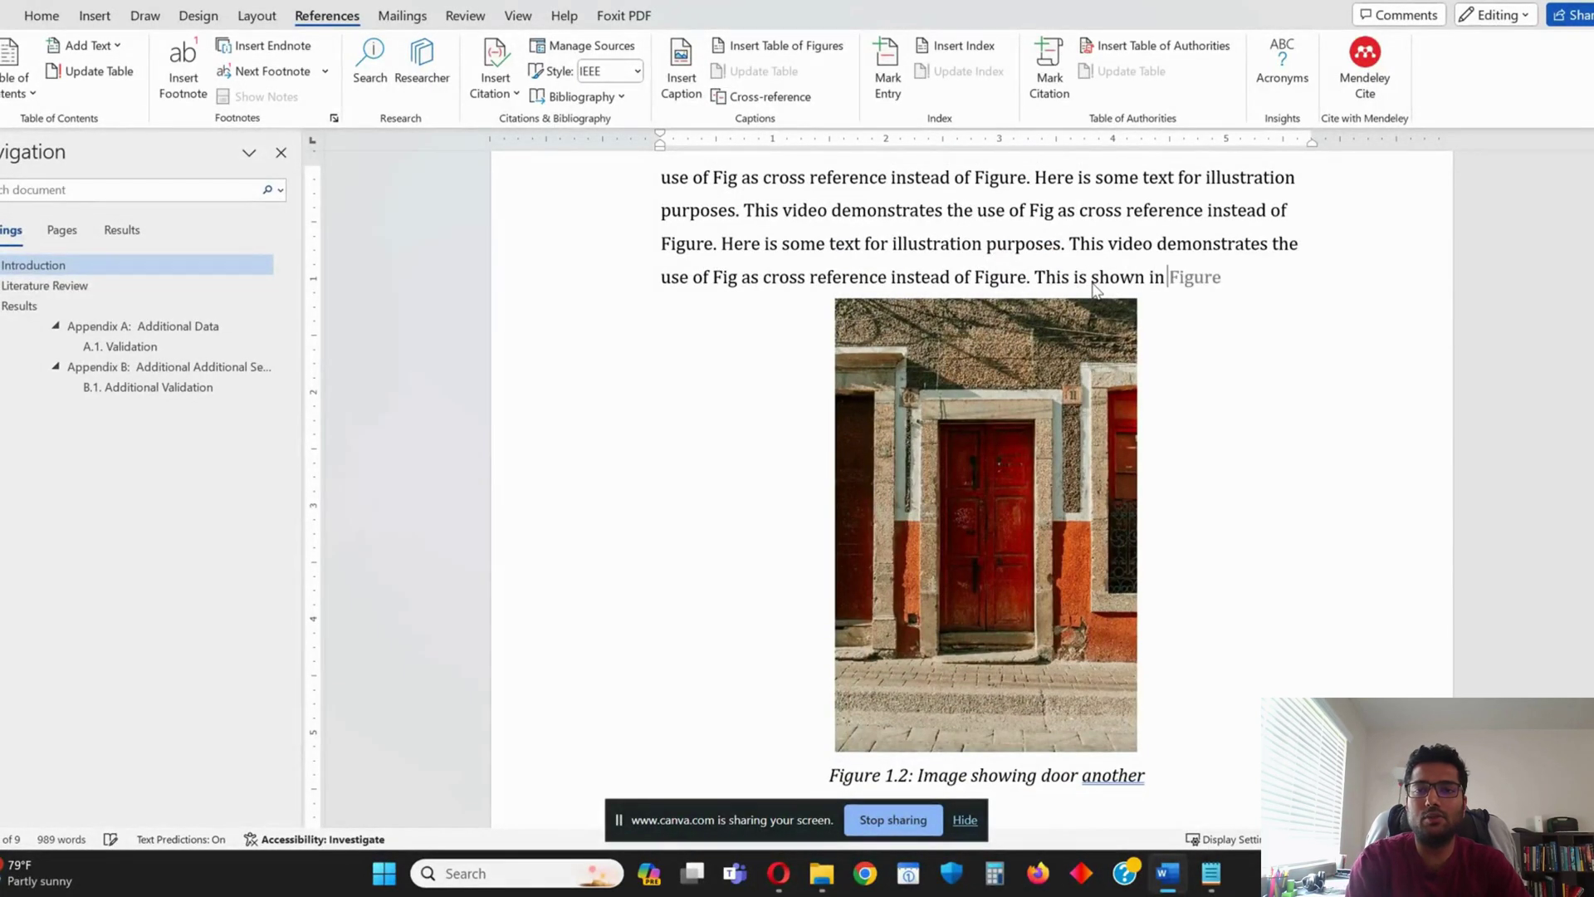
{"action": "type", "text": " xx."}
Replace the xx placeholder with a hyperlinked Figure cross-reference to the second door caption, using only label and number
{"action": "key", "text": "ctrl+shift+Left"}
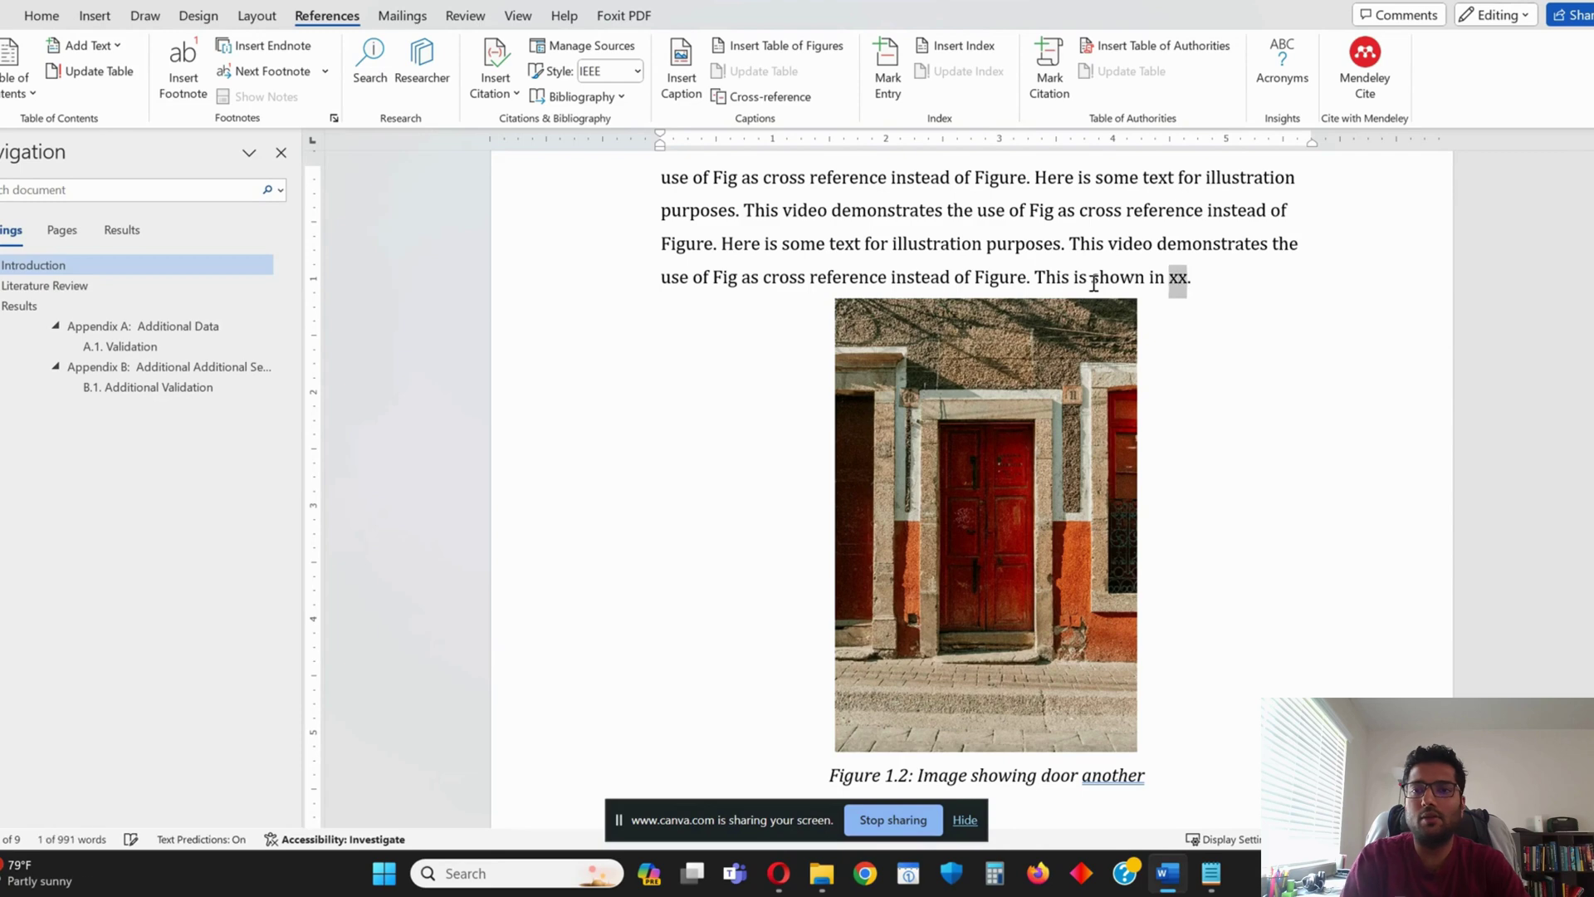
{"action": "left_click", "coordinate": [750, 93]}
{"action": "left_click", "coordinate": [671, 403]}
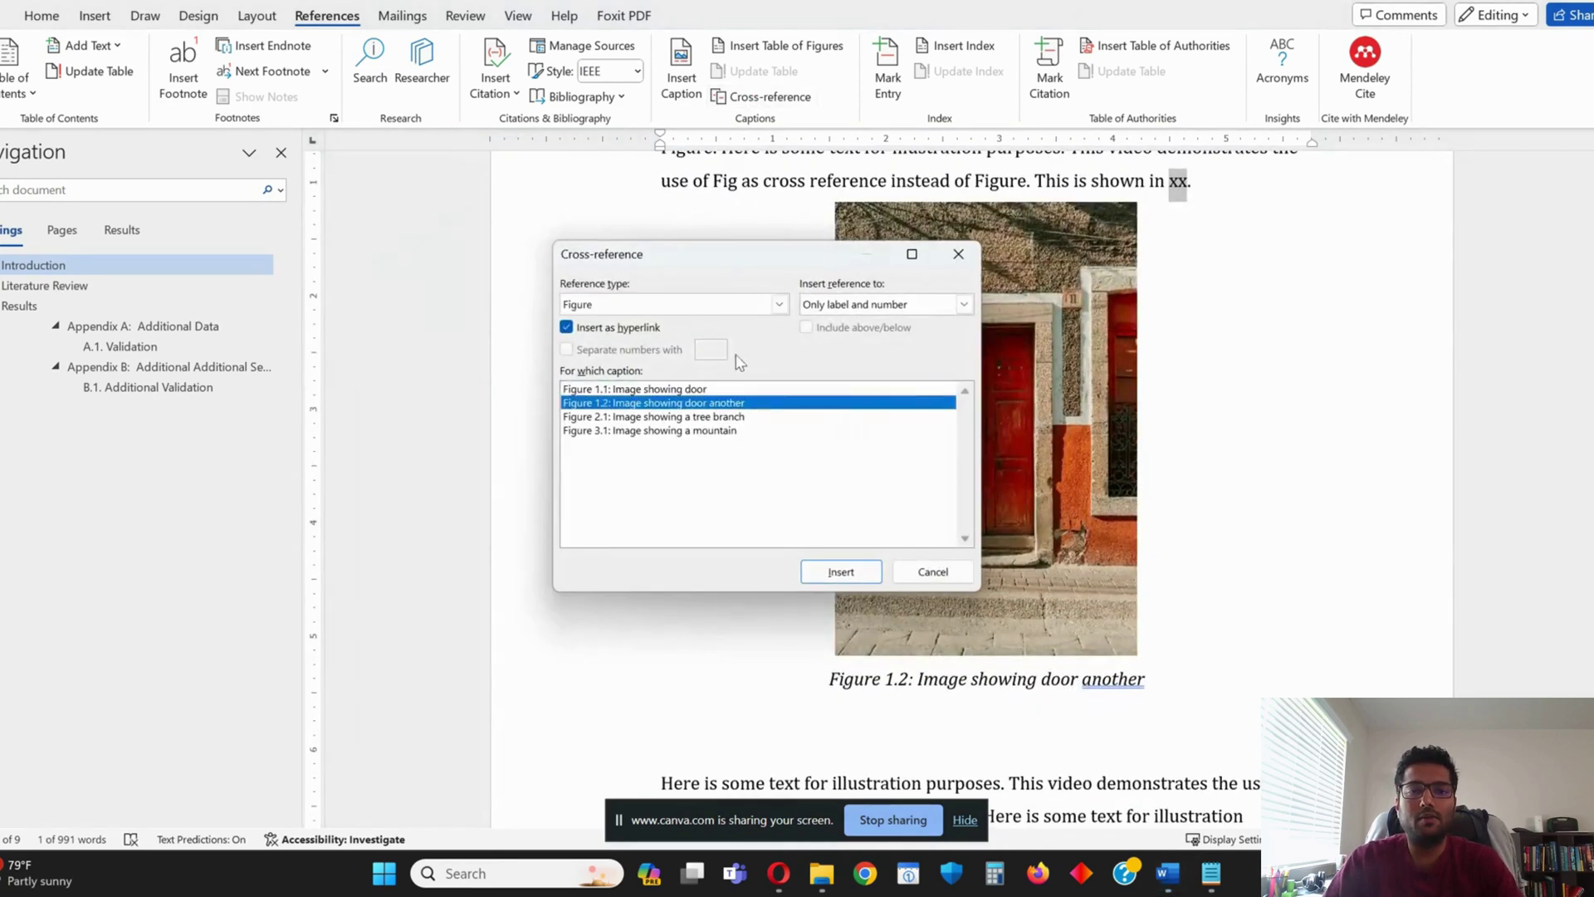
{"action": "left_click", "coordinate": [841, 571]}
{"action": "left_click", "coordinate": [932, 572]}
Change the switch in the second door reference's field code to \# 0.0 \h and prefix the number with "Fig."
{"action": "left_click", "coordinate": [1224, 182]}
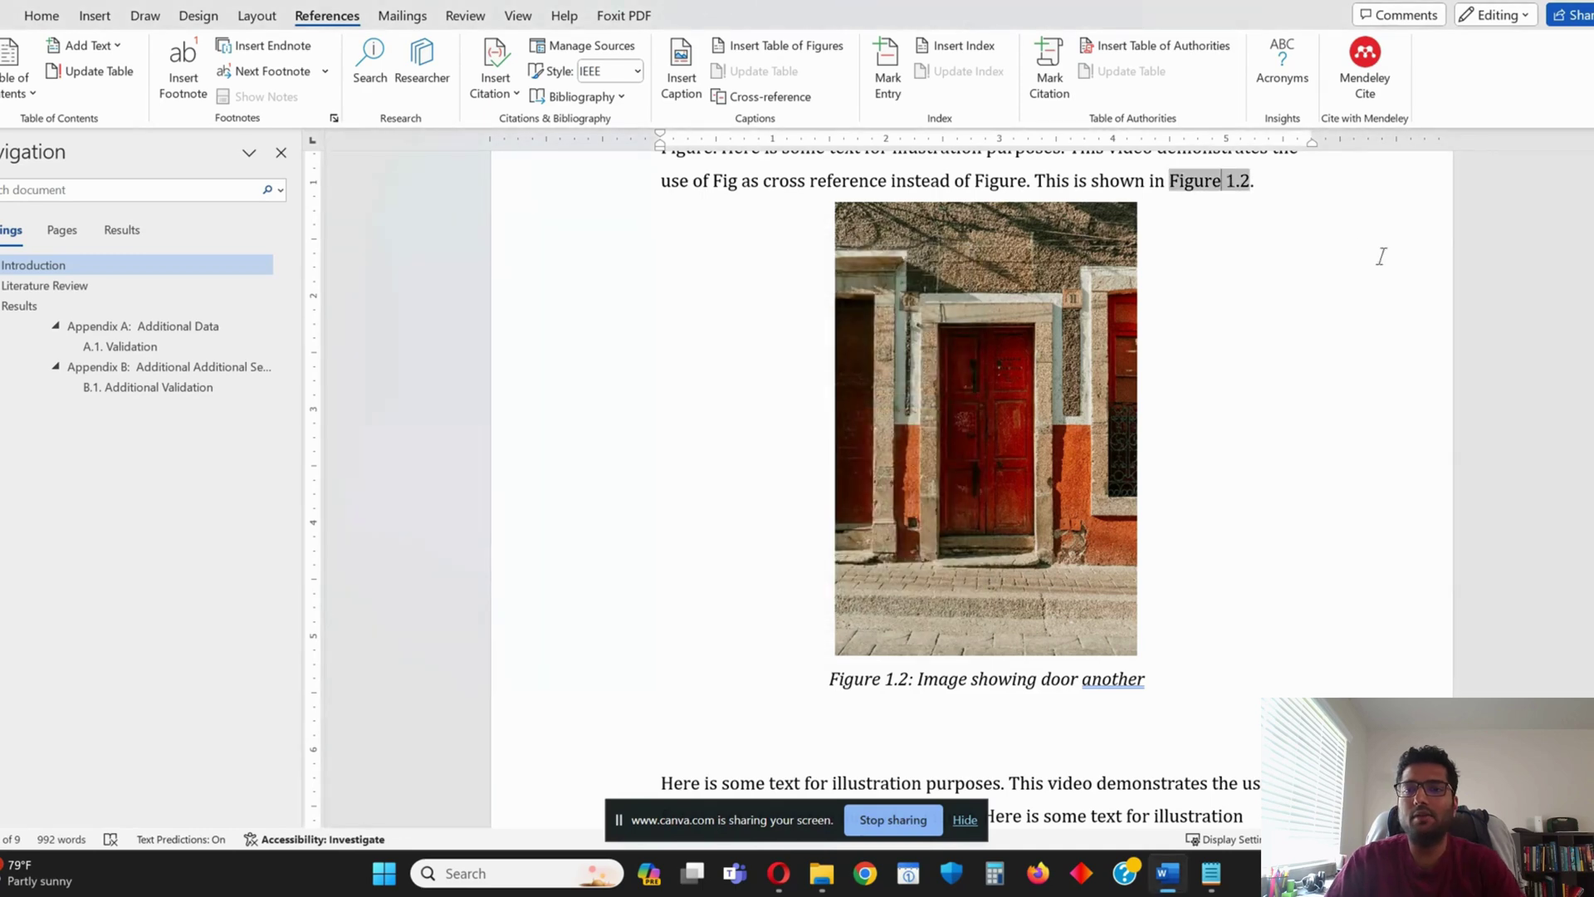
{"action": "key", "text": "shift+Right"}
{"action": "key", "text": "shift+Right"}
{"action": "key", "text": "shift+Right"}
{"action": "key", "text": "shift+Right"}
{"action": "key", "text": "shift+Right"}
{"action": "key", "text": "shift+Right"}
{"action": "key", "text": "shift+Right"}
{"action": "key", "text": "shift+Right"}
{"action": "key", "text": "shift+Right"}
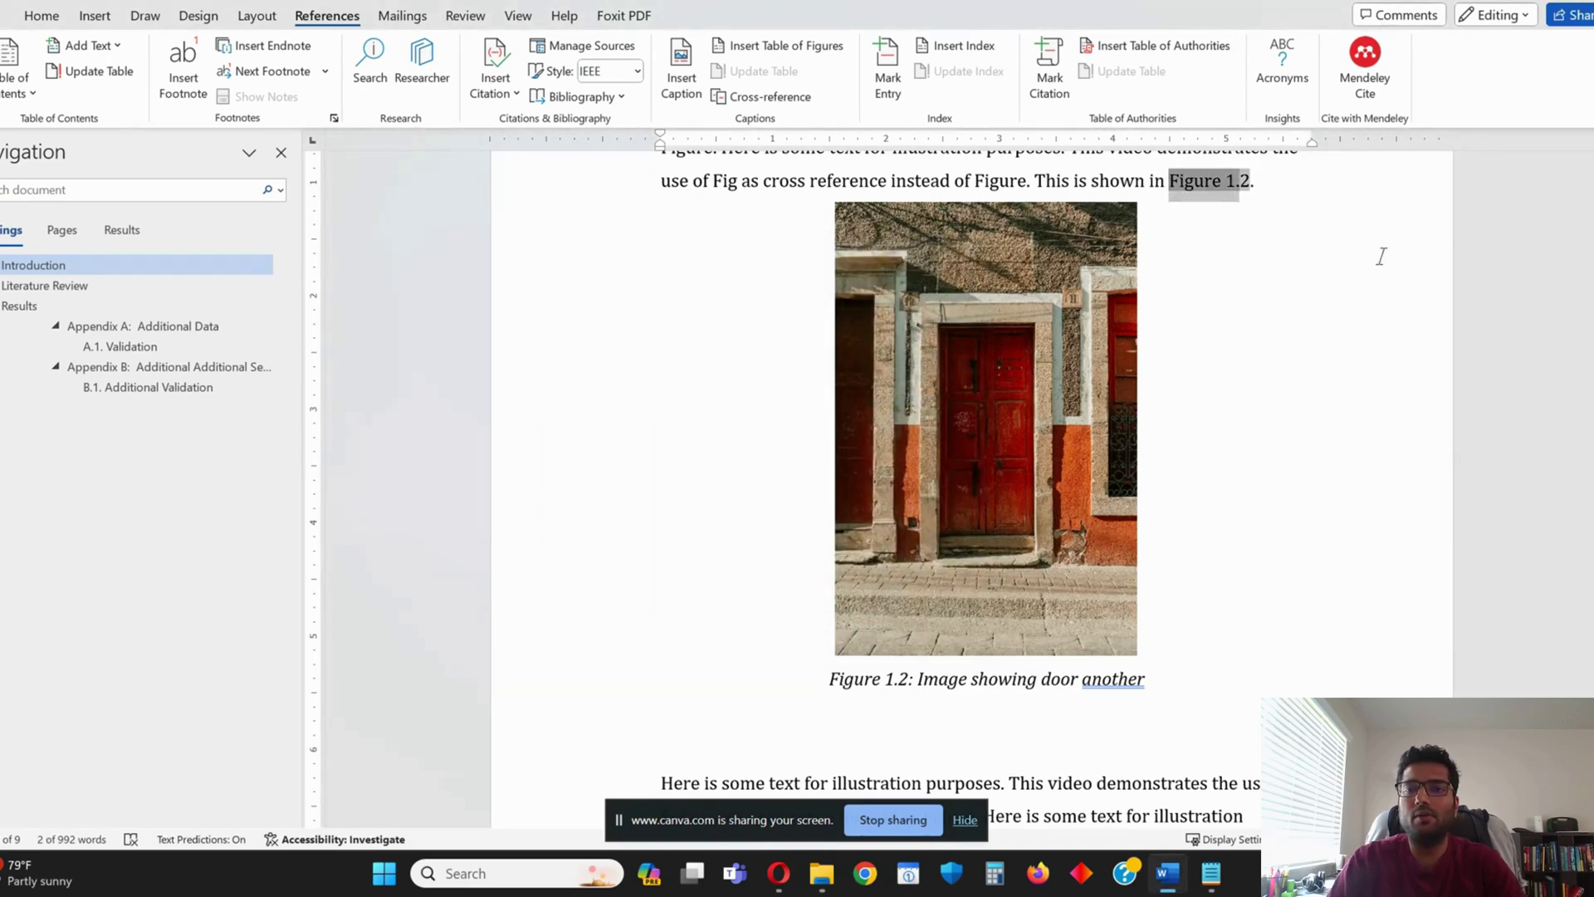
{"action": "right_click", "coordinate": [1208, 169]}
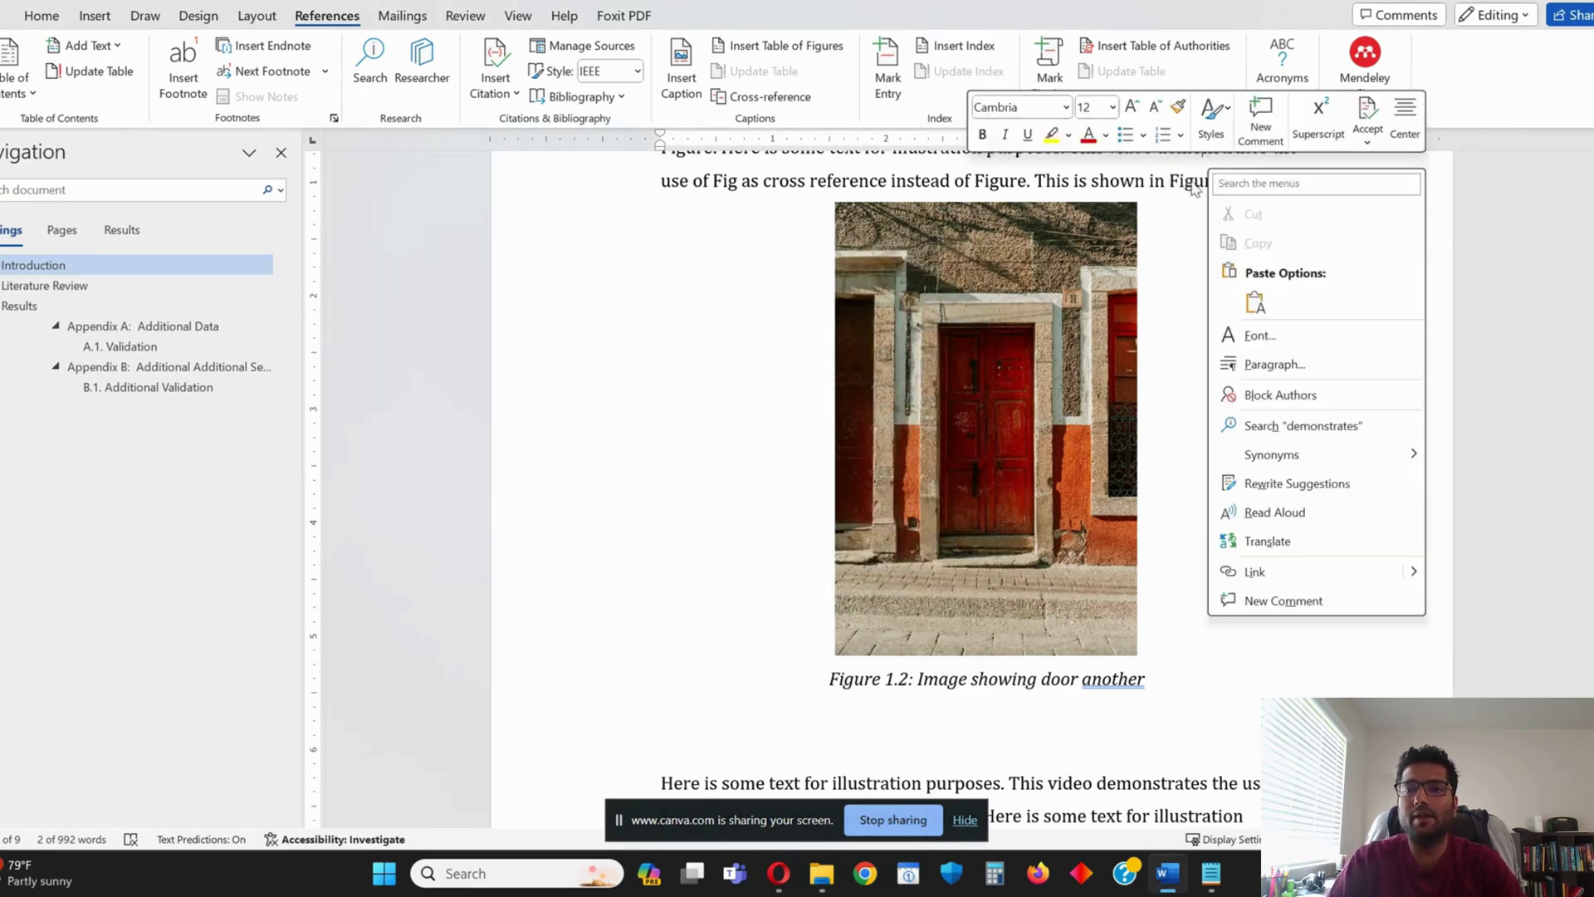
{"action": "left_click", "coordinate": [1194, 191]}
{"action": "left_click_drag", "start_coordinate": [1171, 219], "coordinate": [1248, 220]}
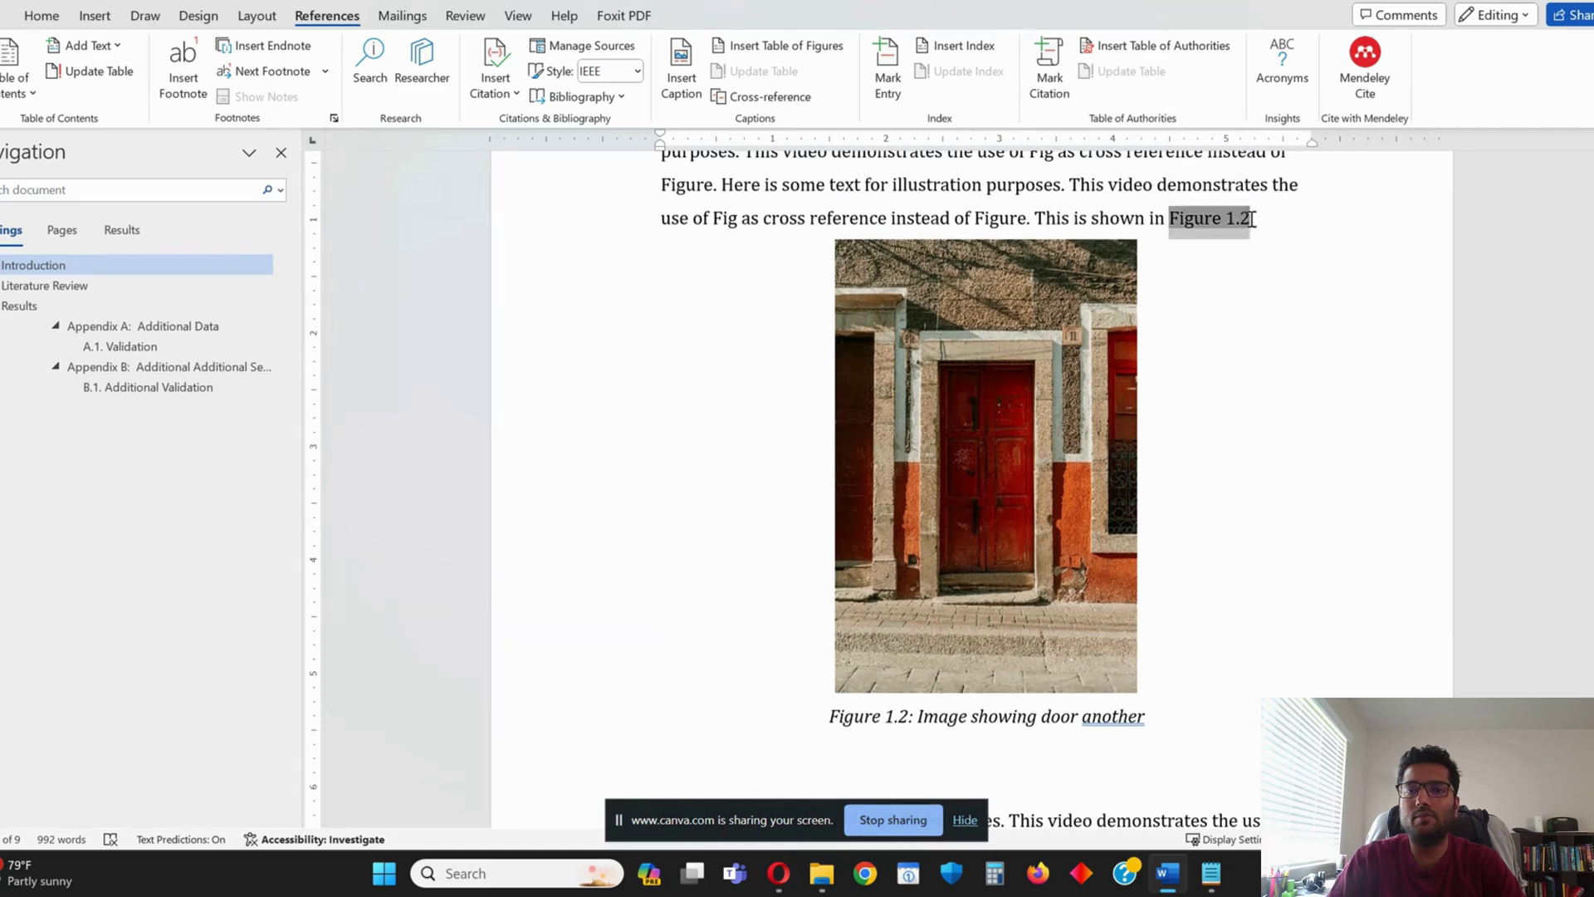
{"action": "right_click", "coordinate": [1252, 218]}
{"action": "left_click", "coordinate": [1292, 410]}
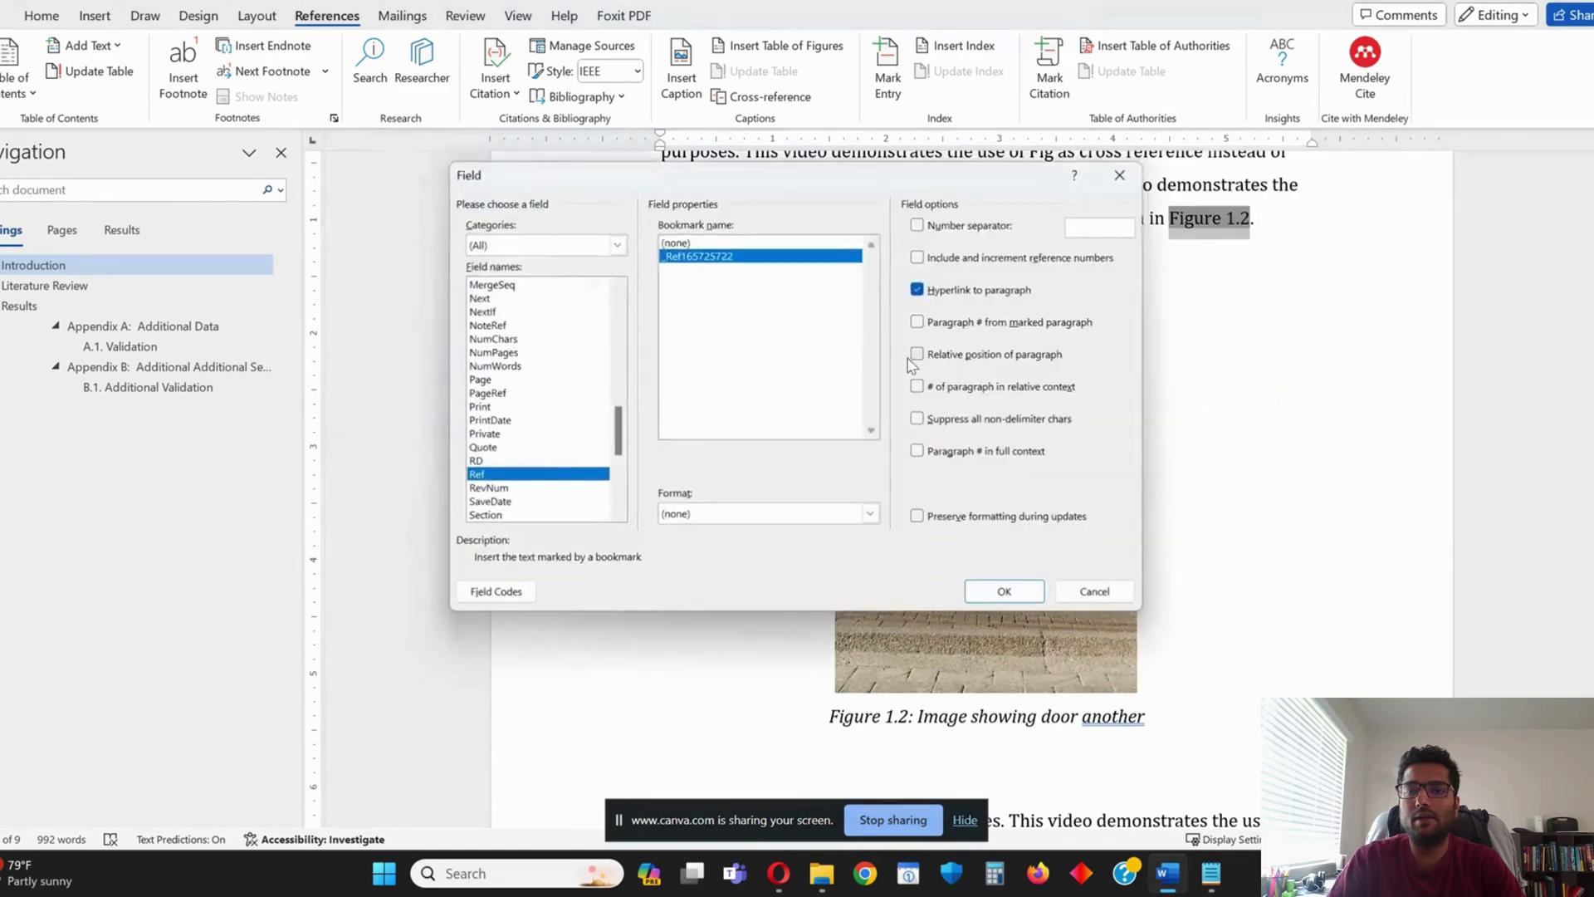
{"action": "left_click", "coordinate": [515, 594]}
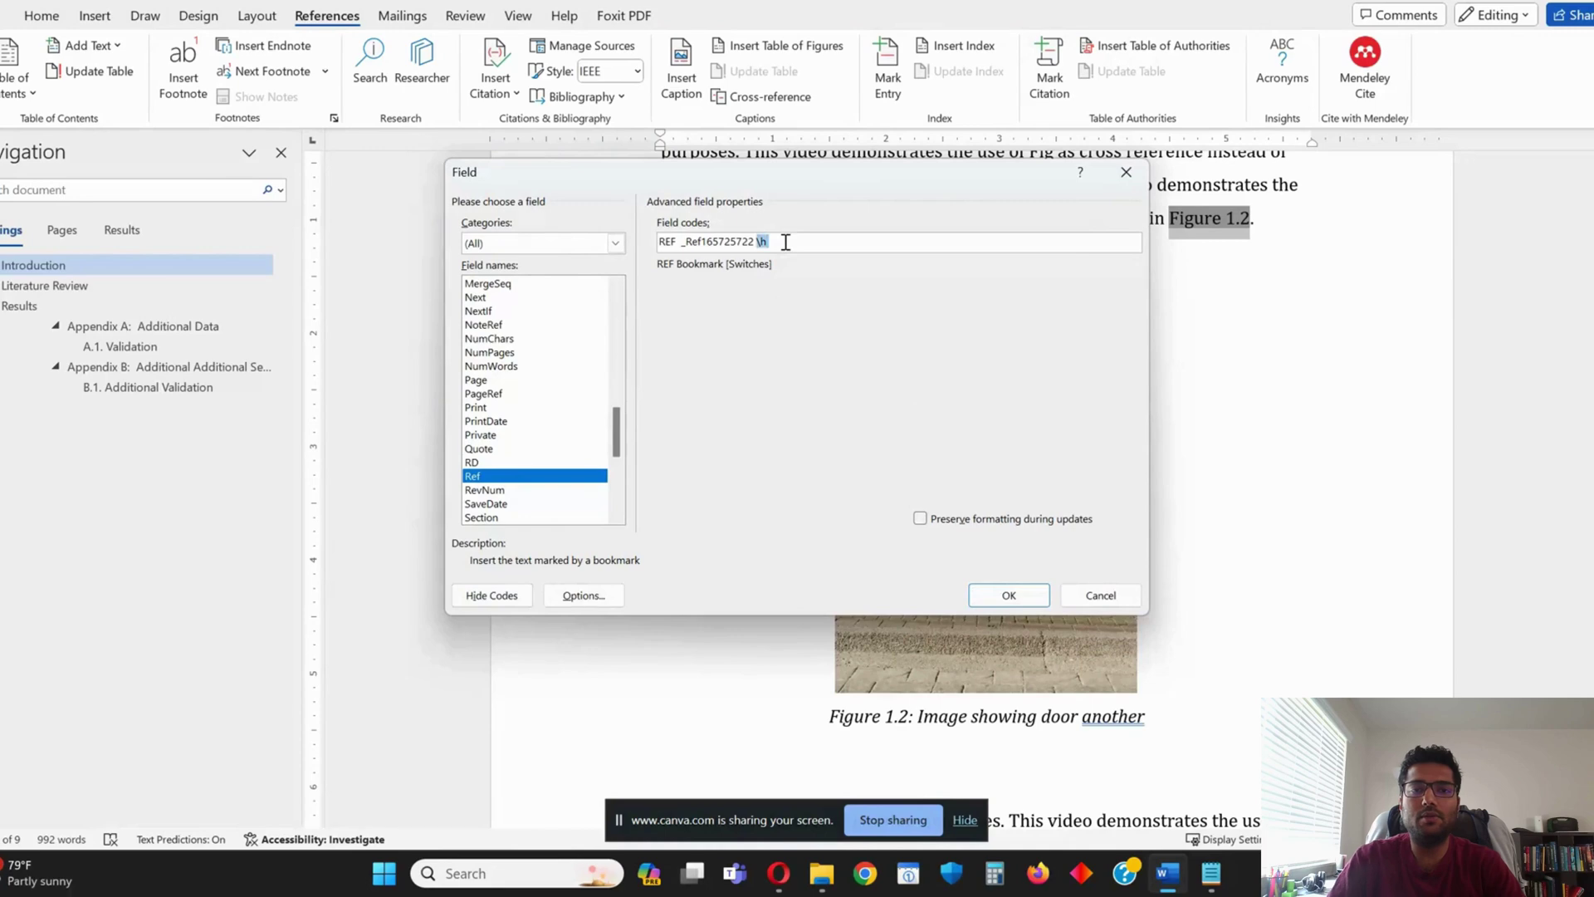
{"action": "left_click", "coordinate": [1004, 585]}
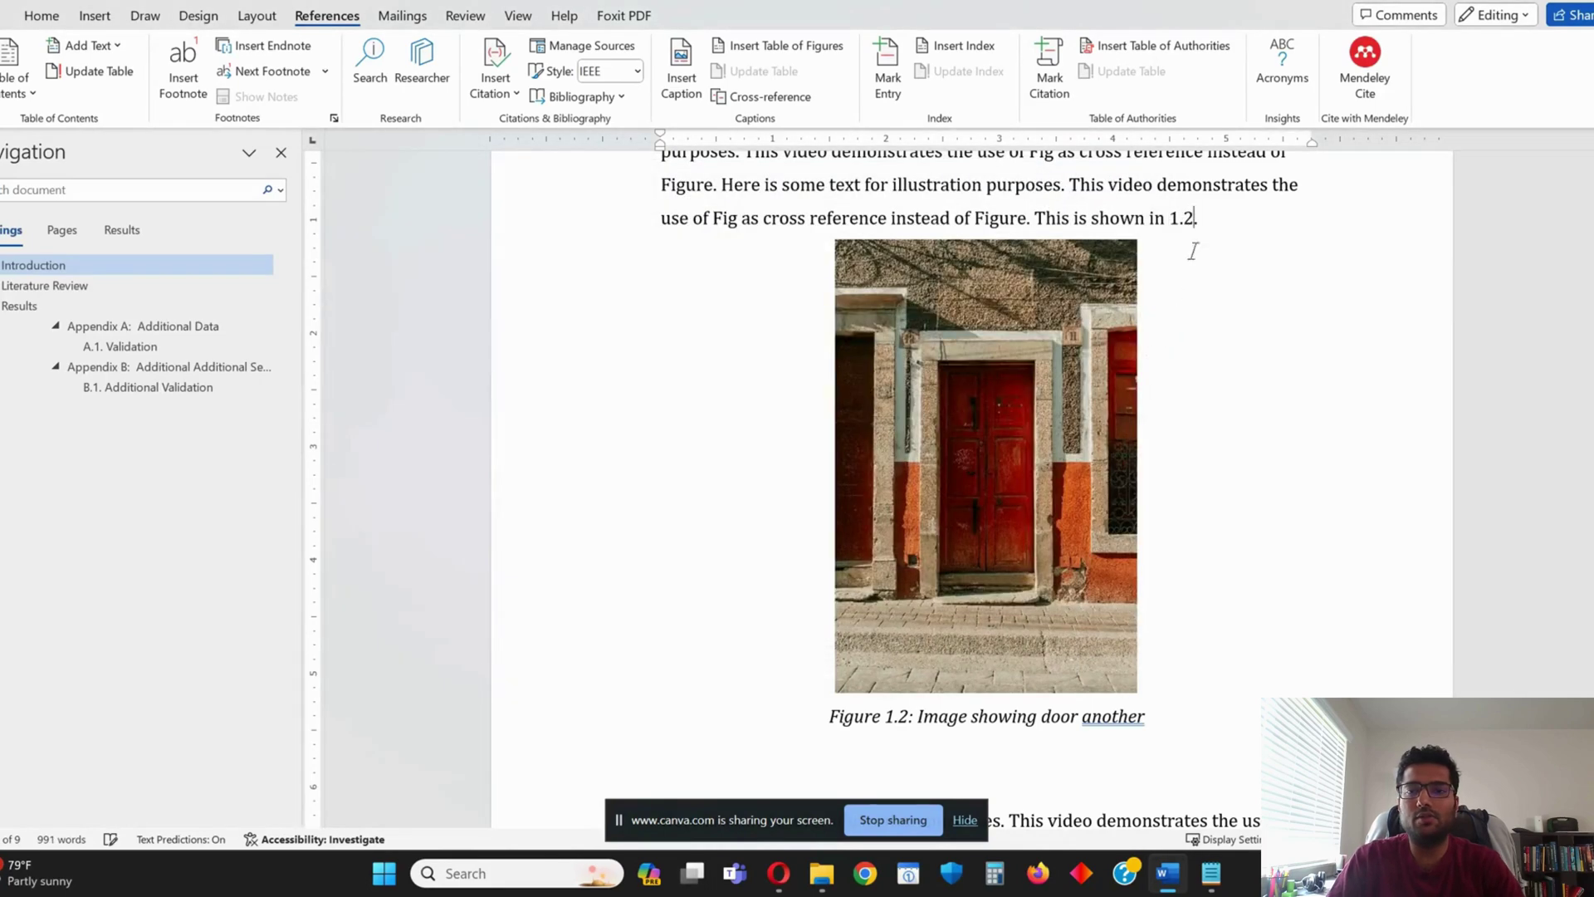
{"action": "left_click", "coordinate": [1242, 274]}
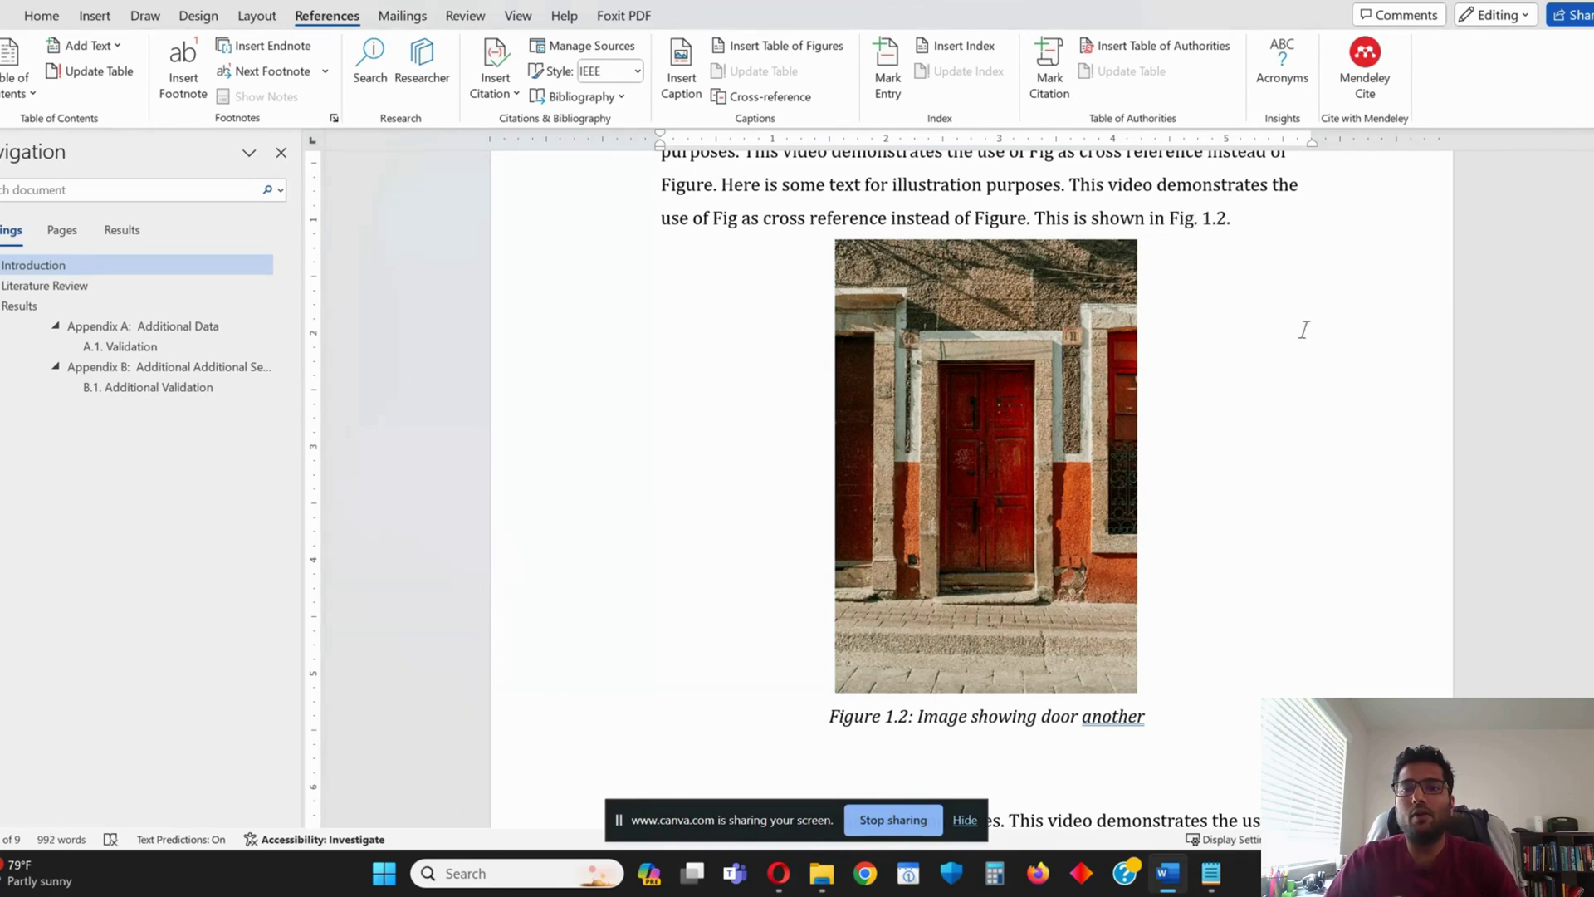
Move the second door image with its reference sentence and caption to a new line below the tree branch caption in Literature Review
{"action": "scroll", "coordinate": [1304, 329], "scroll_direction": "down", "scroll_amount": 1, "text": "ctrl"}
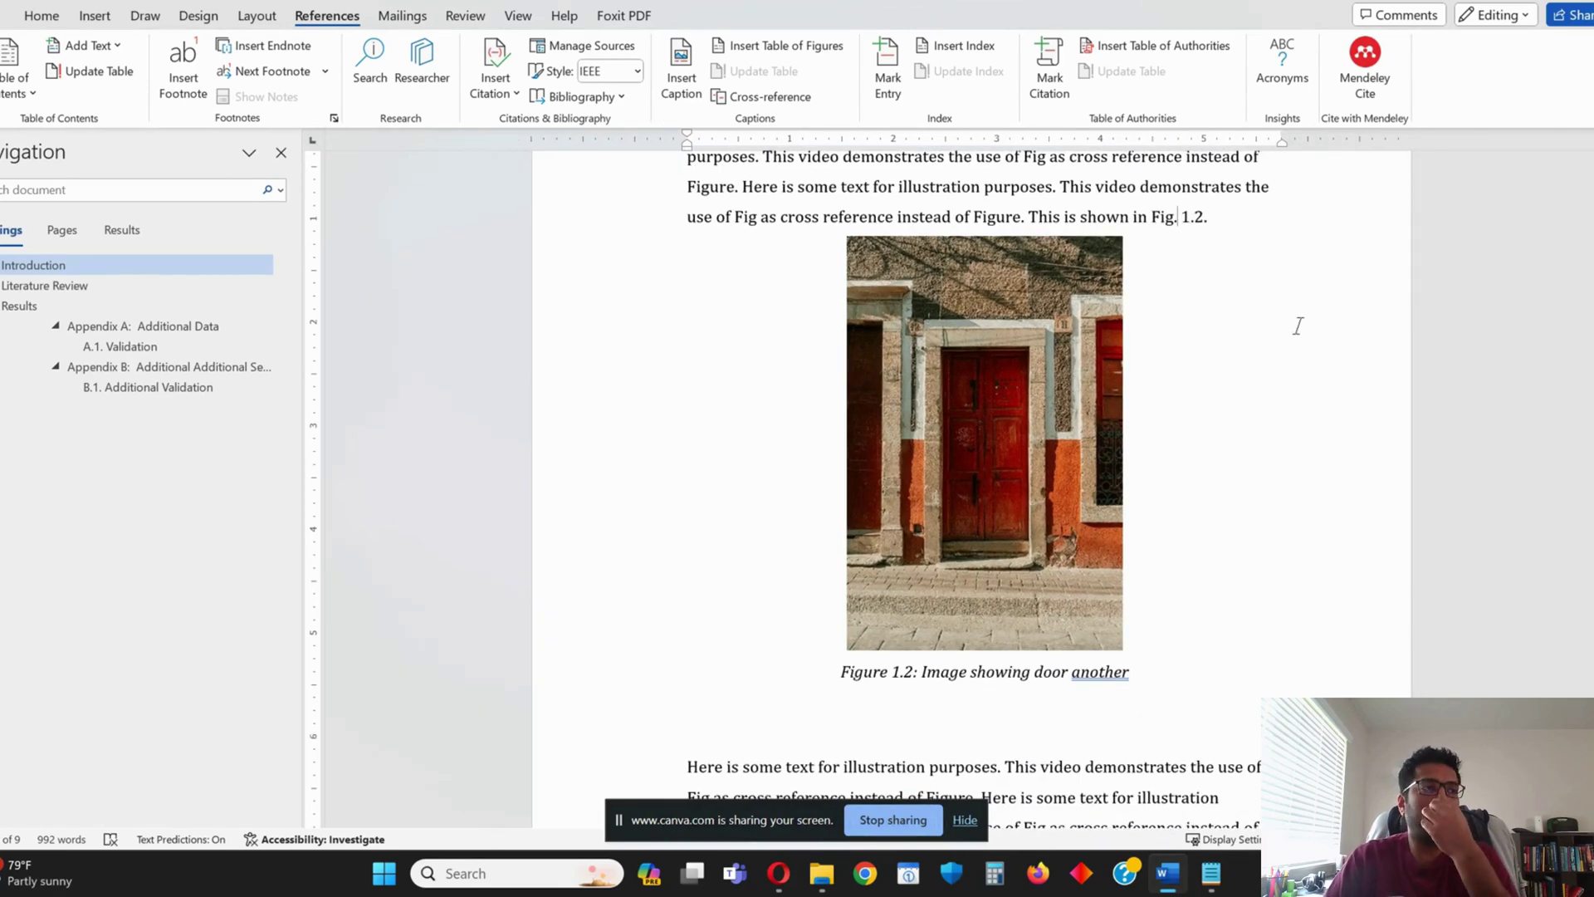
{"action": "scroll", "coordinate": [1110, 330], "scroll_direction": "up", "scroll_amount": 1}
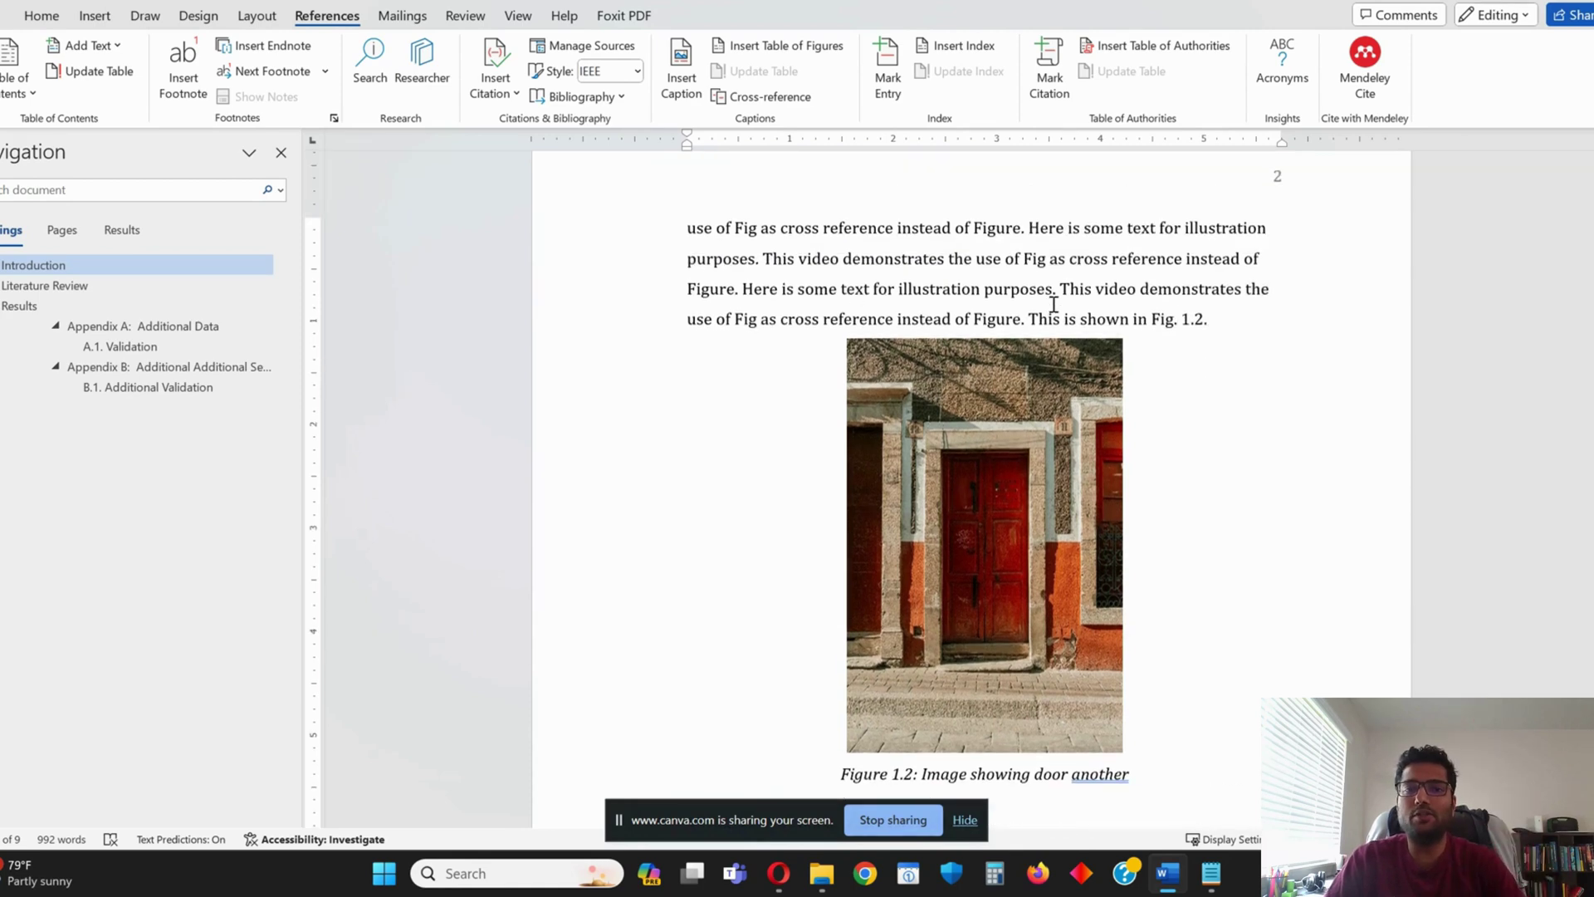
{"action": "scroll", "coordinate": [1187, 739], "scroll_direction": "down", "scroll_amount": 2}
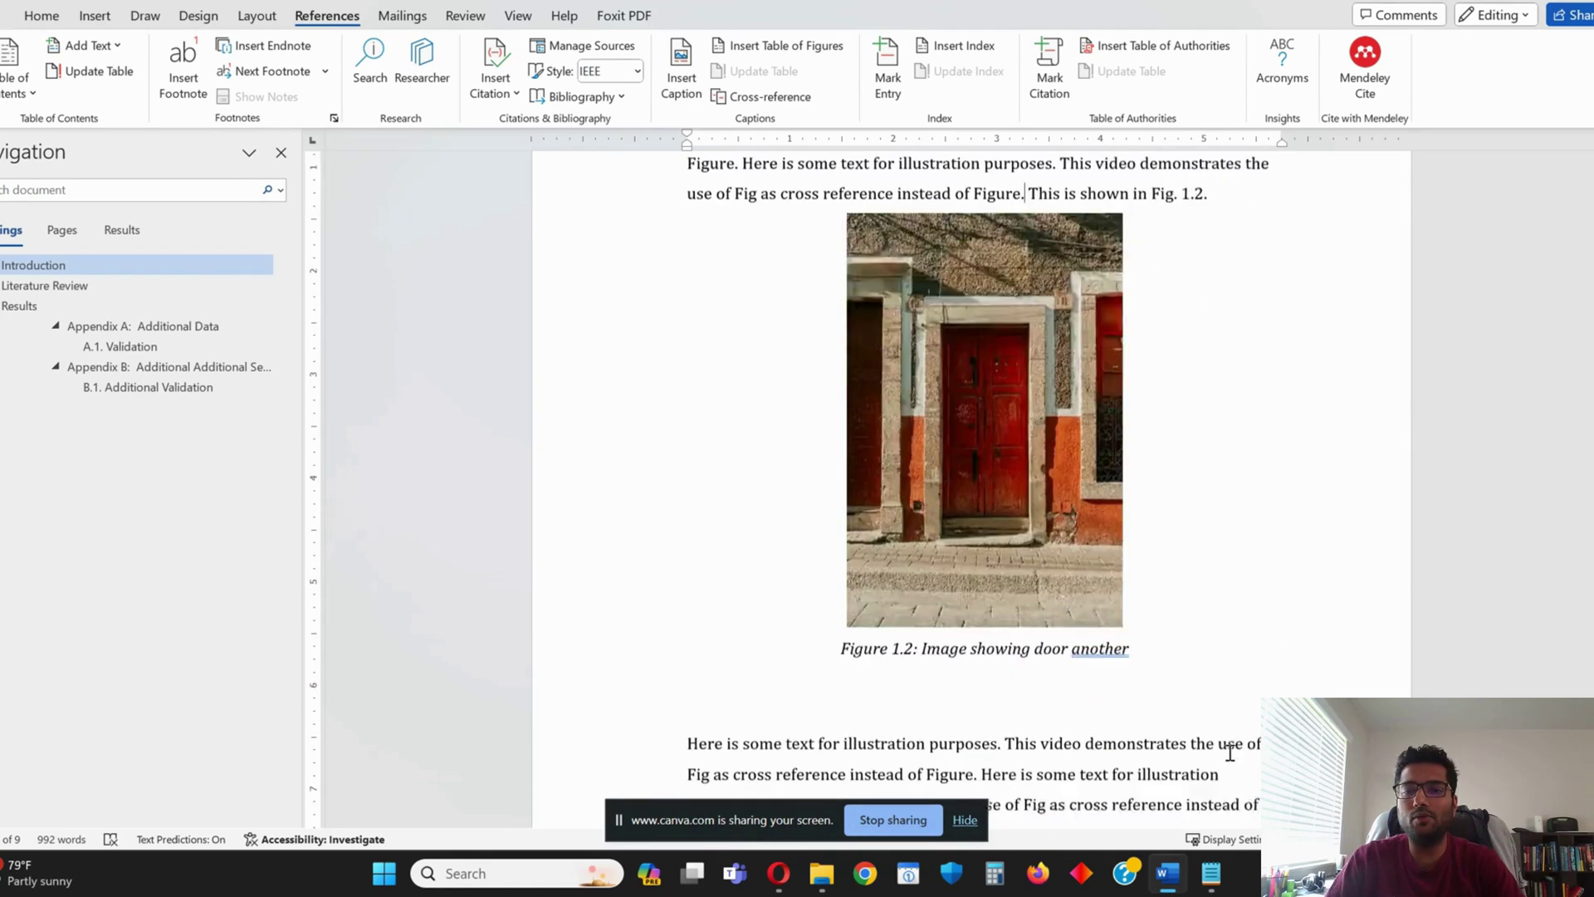
{"action": "left_click_drag", "start_coordinate": [1027, 162], "coordinate": [1210, 687]}
{"action": "key", "text": "Delete"}
{"action": "scroll", "coordinate": [1129, 509], "scroll_direction": "up", "scroll_amount": 1}
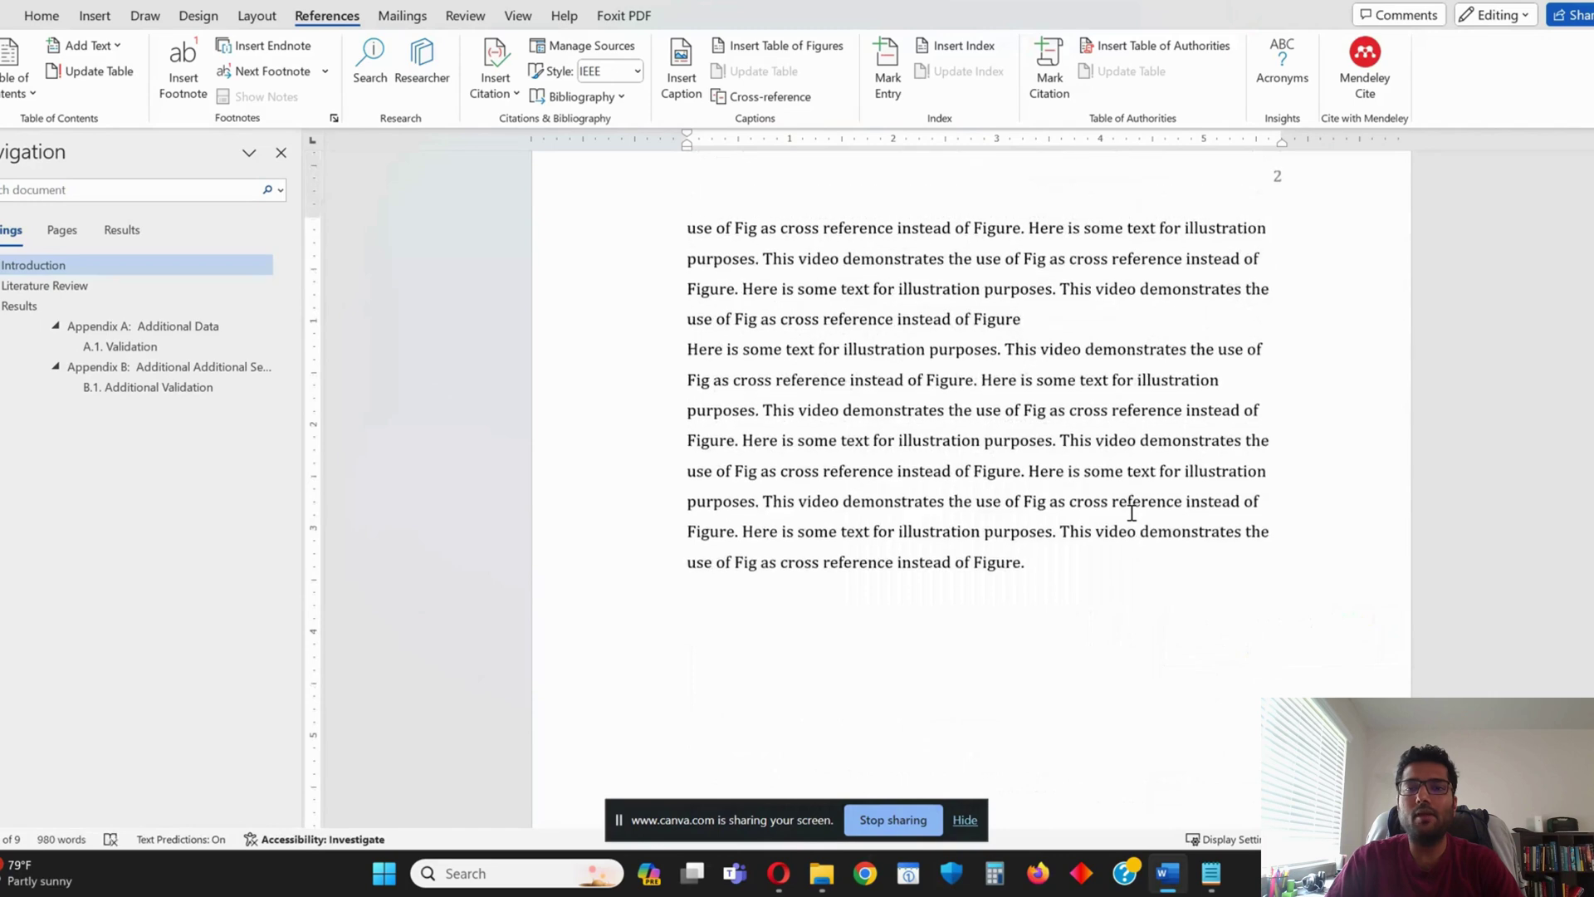
{"action": "key", "text": "Return"}
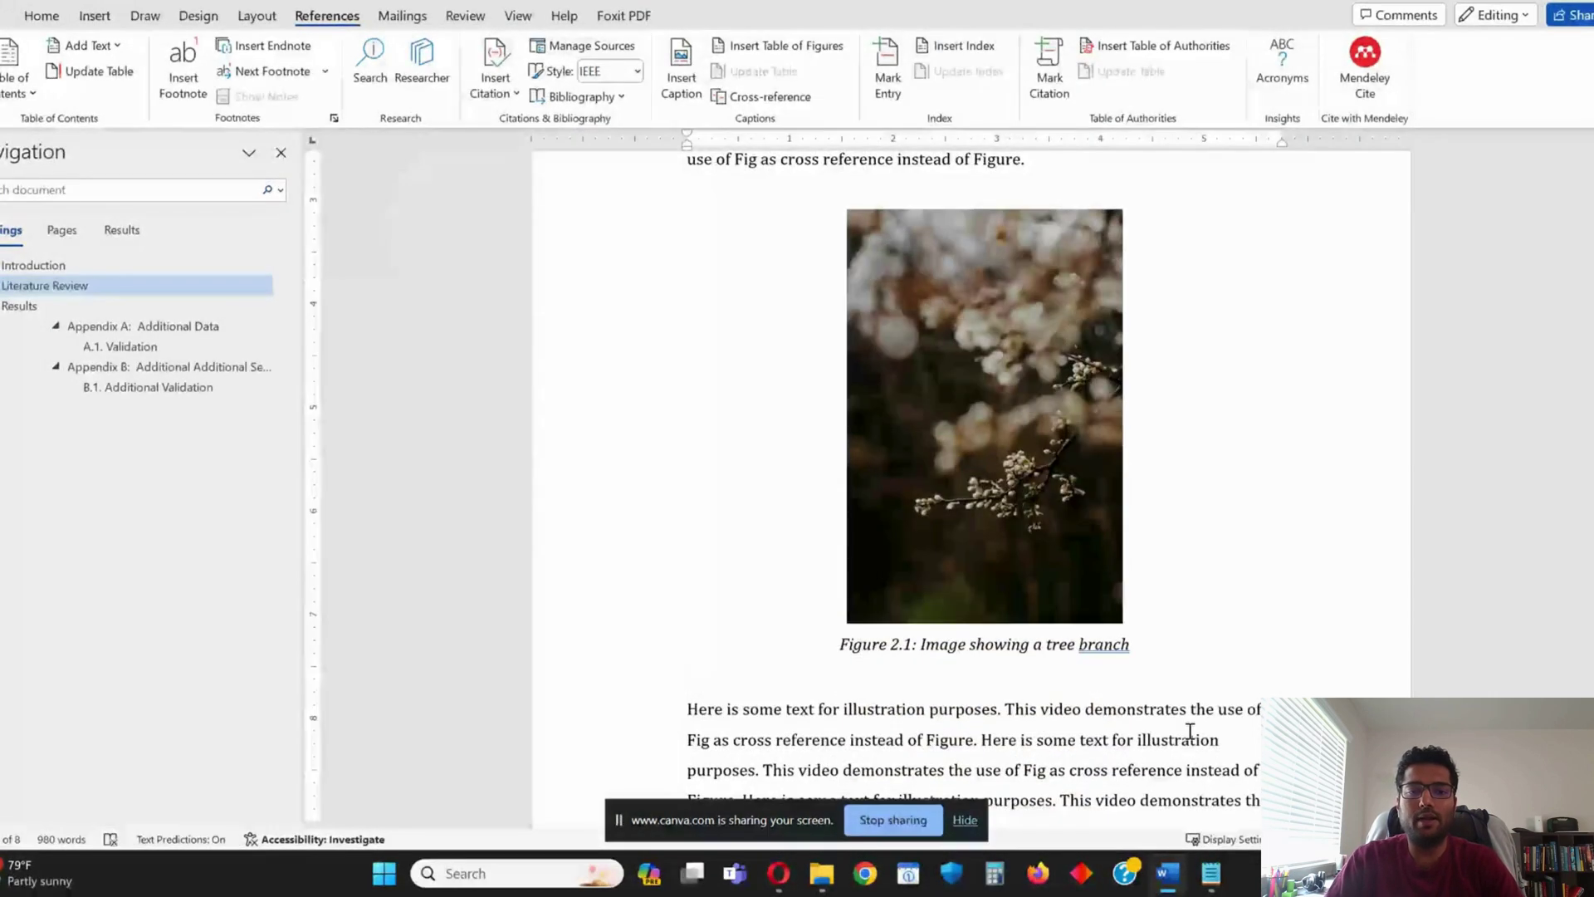
{"action": "key", "text": "ctrl+v"}
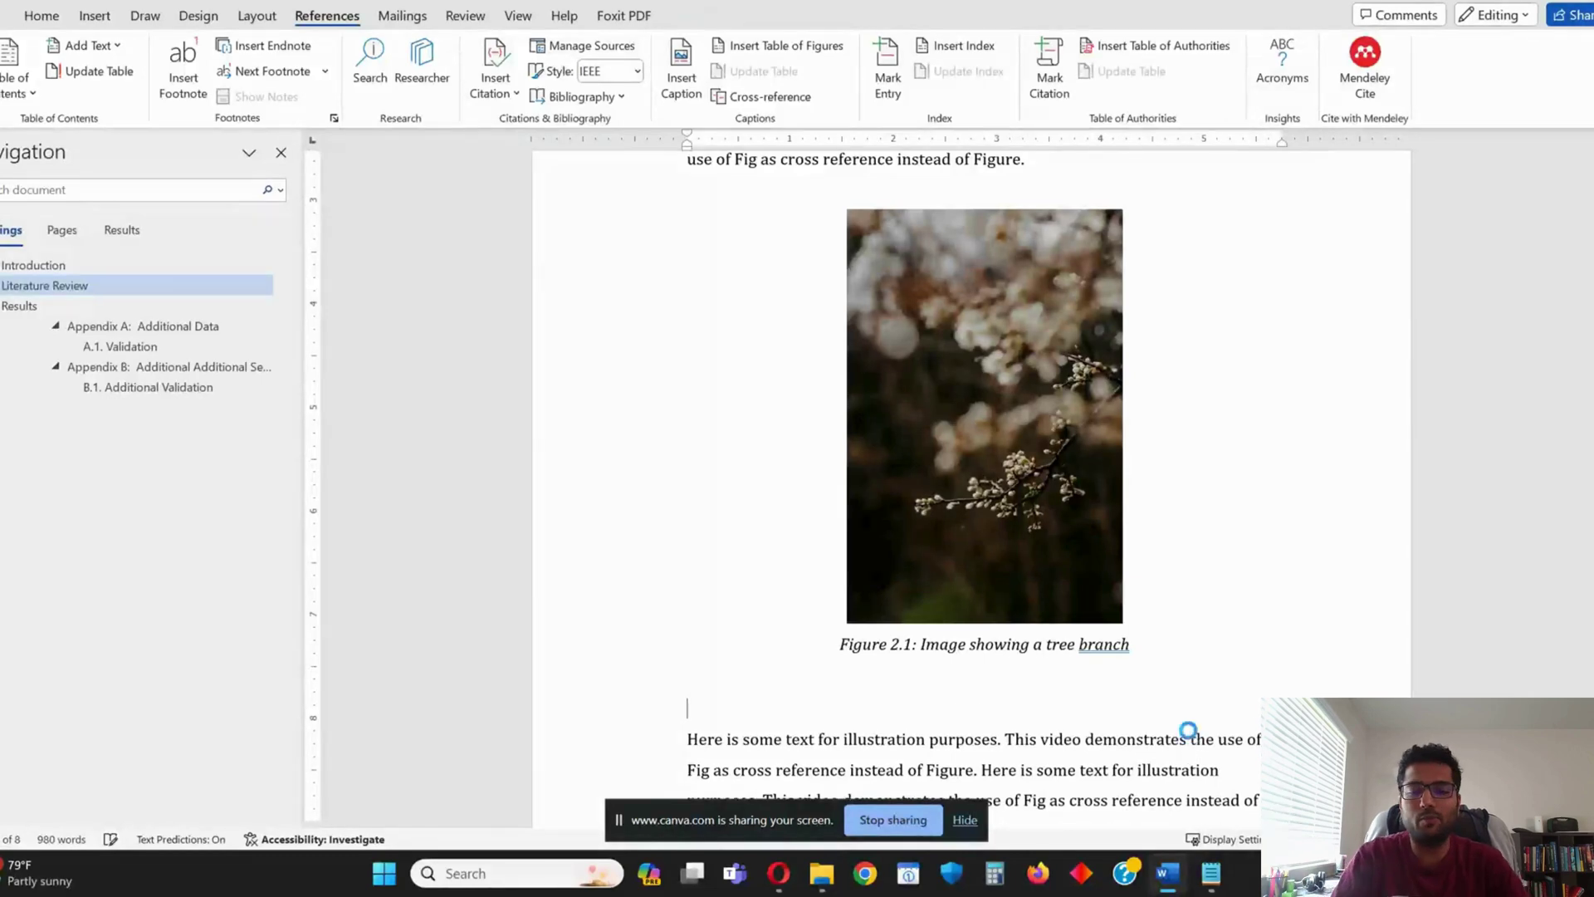
Update the fields in the moved second door figure, its caption and its reference sentence in Literature Review
{"action": "scroll", "coordinate": [994, 575], "scroll_direction": "up", "scroll_amount": 5}
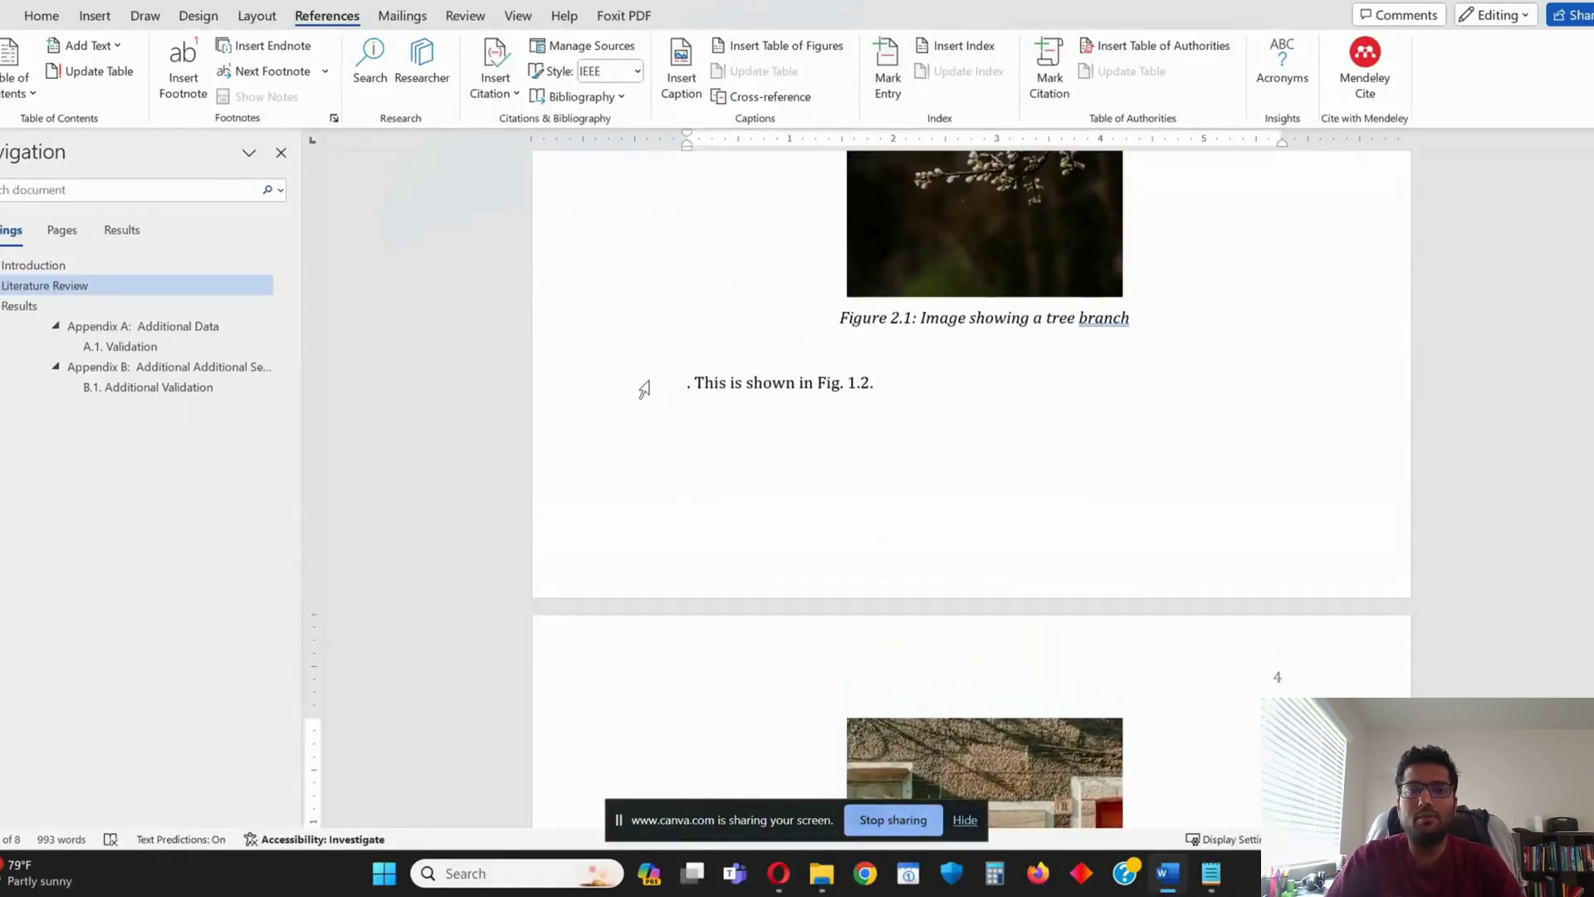
{"action": "scroll", "coordinate": [644, 389], "scroll_direction": "down", "scroll_amount": 1}
{"action": "left_click", "coordinate": [855, 298], "text": "ctrl"}
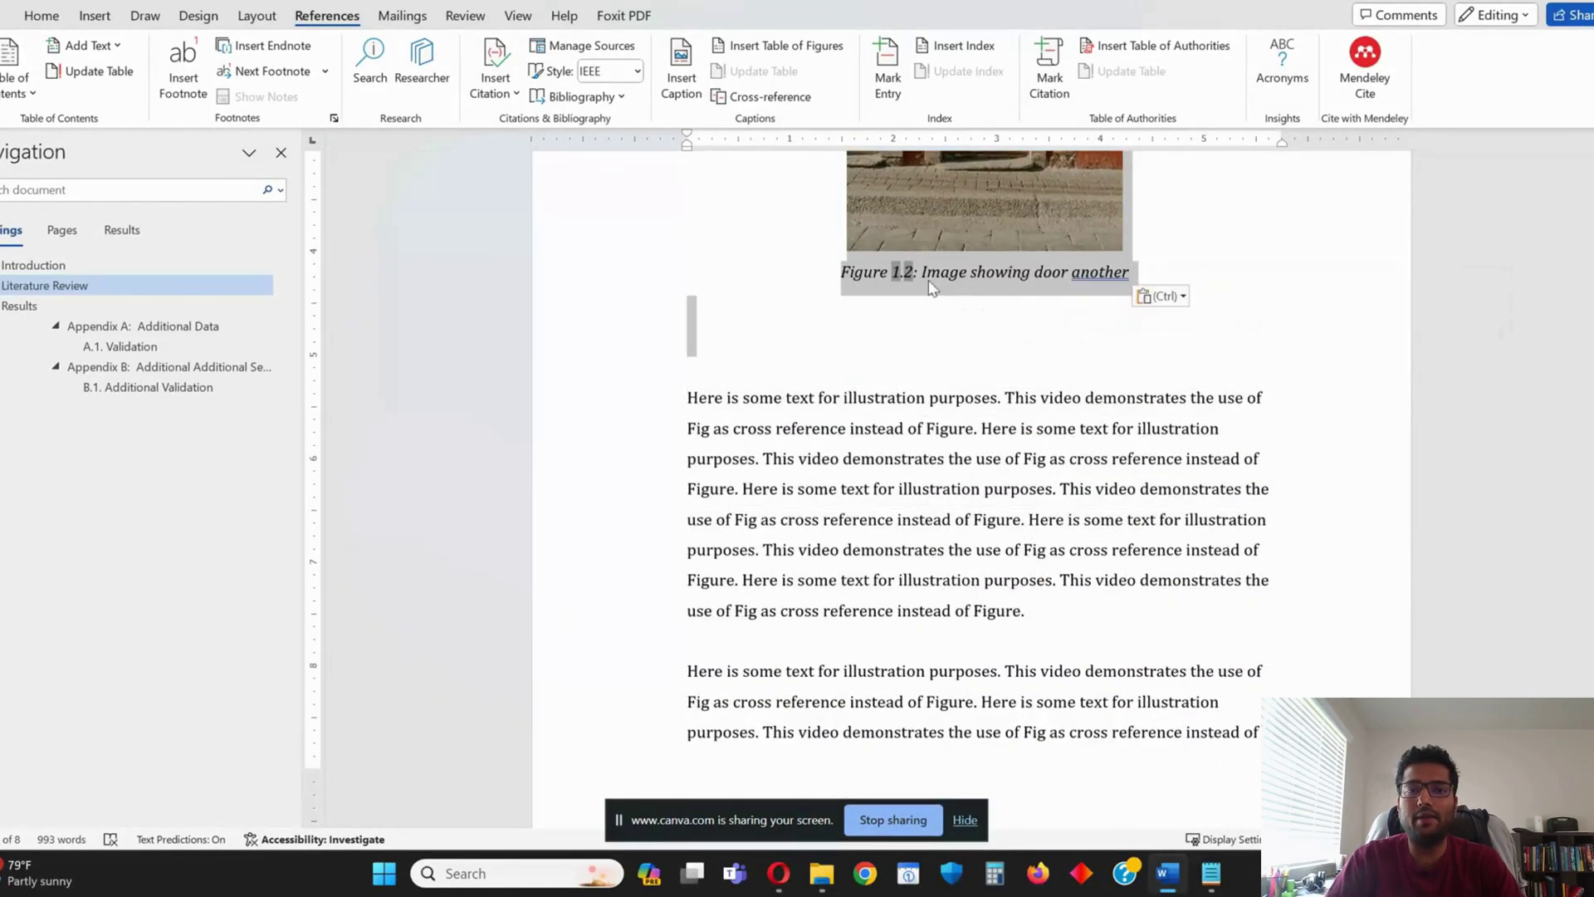
{"action": "right_click", "coordinate": [932, 288]}
{"action": "left_click", "coordinate": [989, 448]}
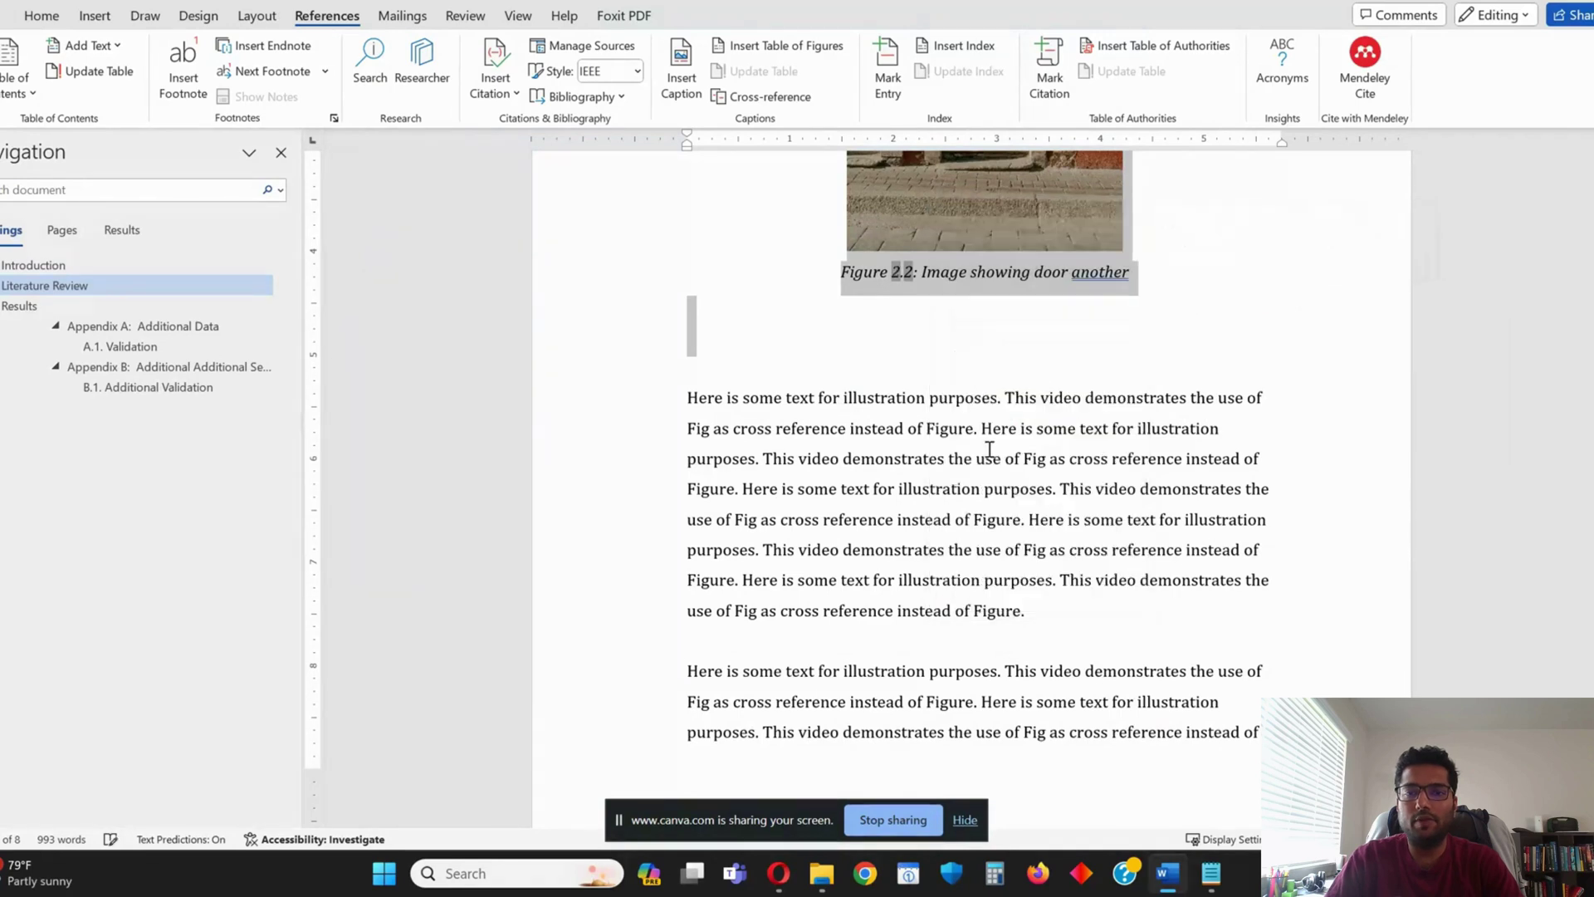
{"action": "left_click", "coordinate": [936, 359]}
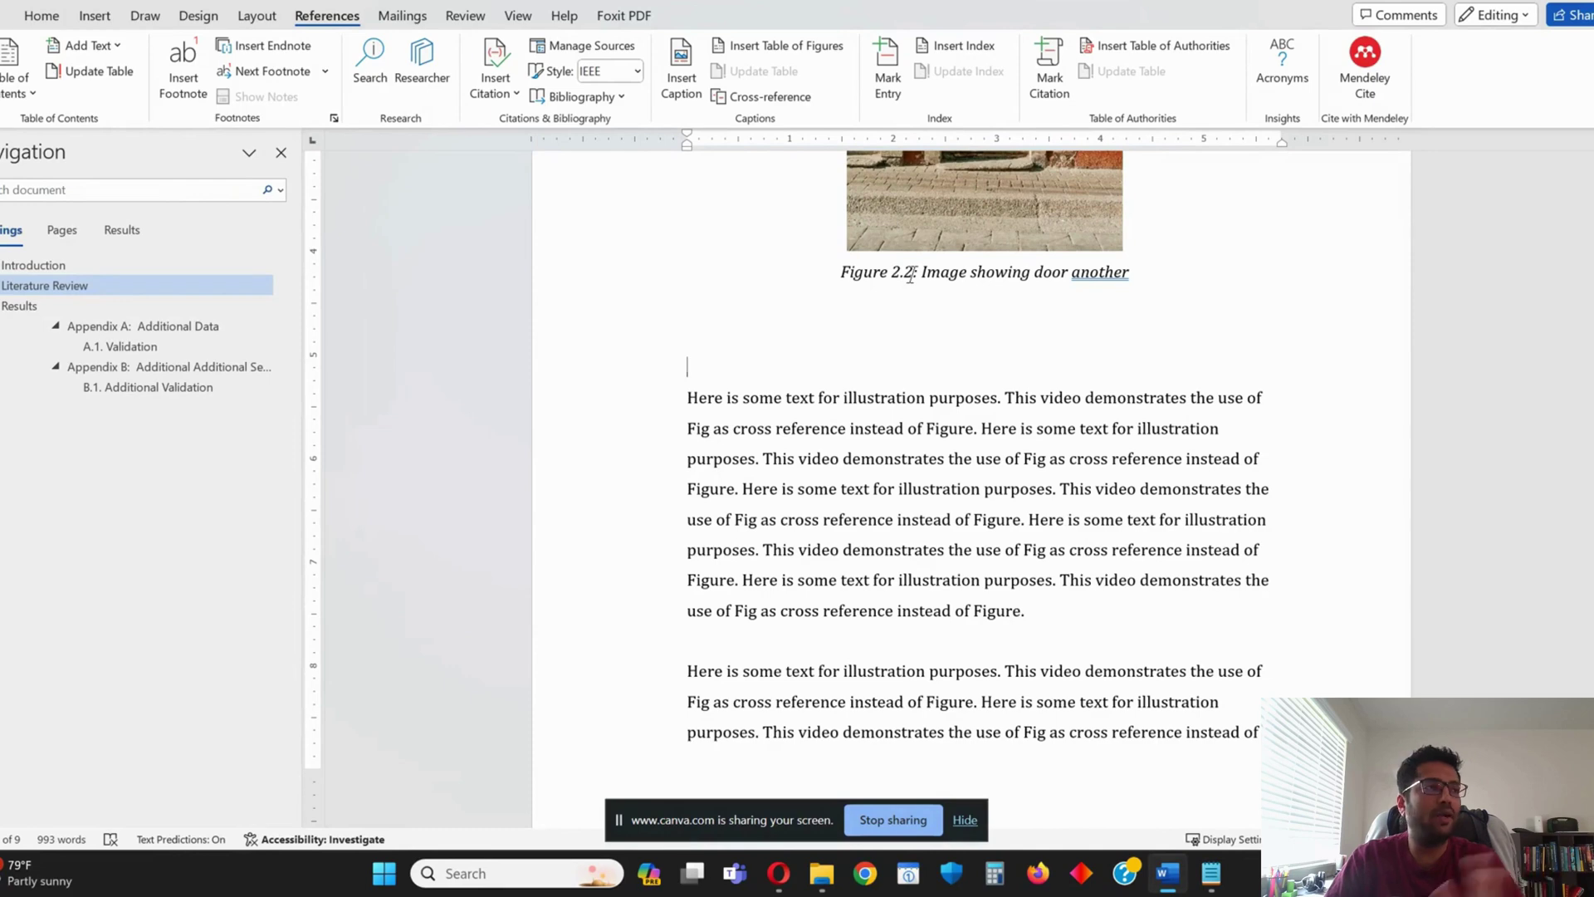
{"action": "scroll", "coordinate": [912, 274], "scroll_direction": "up", "scroll_amount": 10}
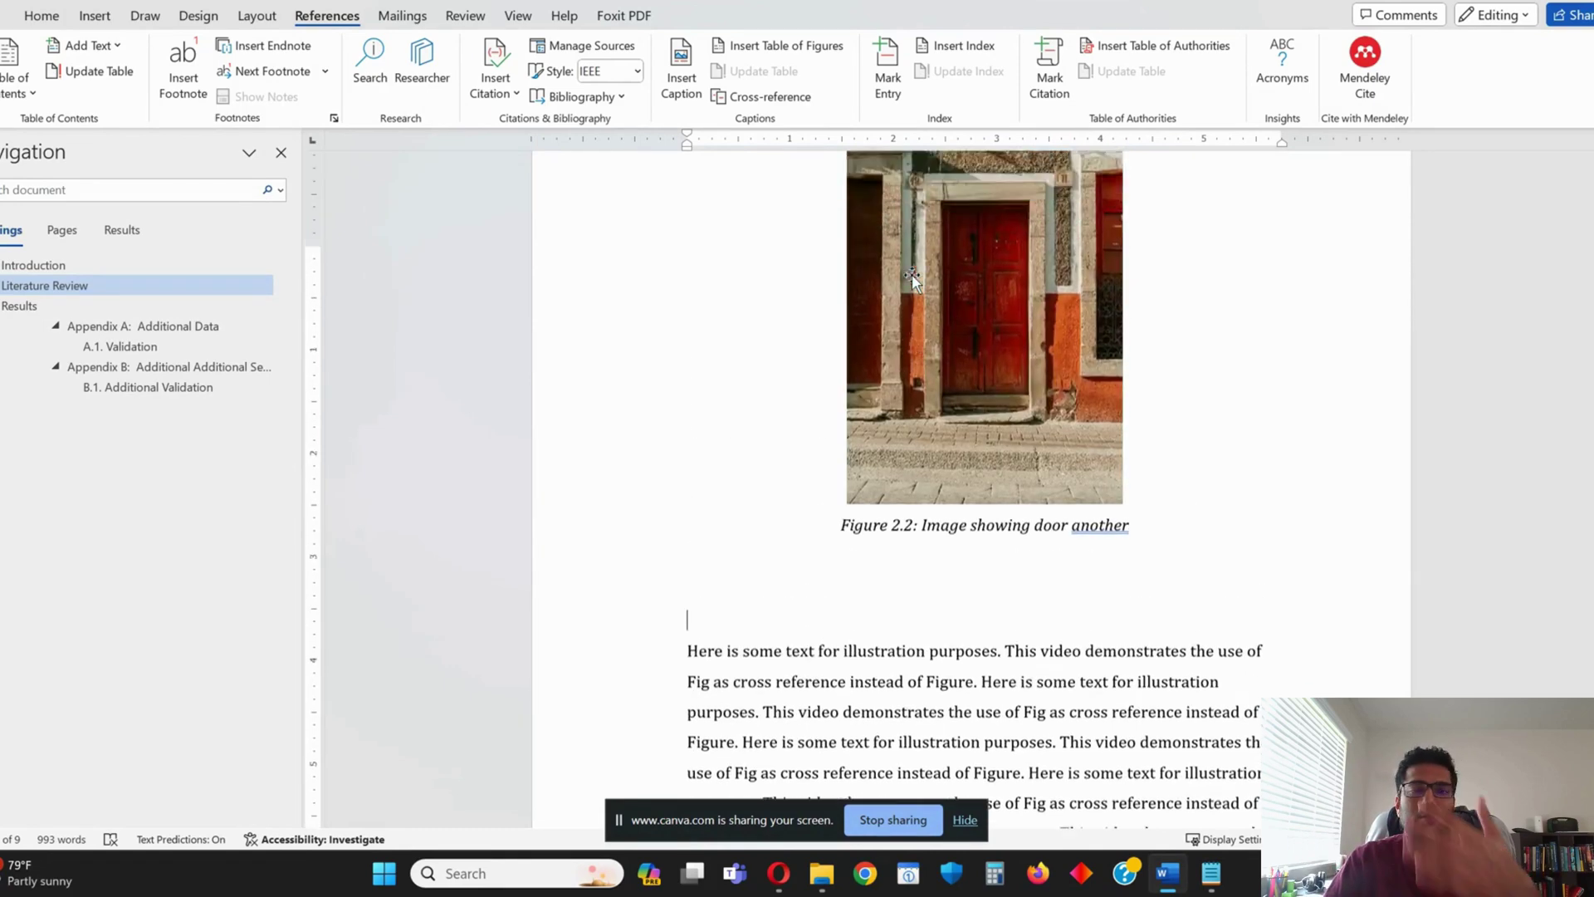
{"action": "left_click_drag", "start_coordinate": [899, 366], "coordinate": [746, 372]}
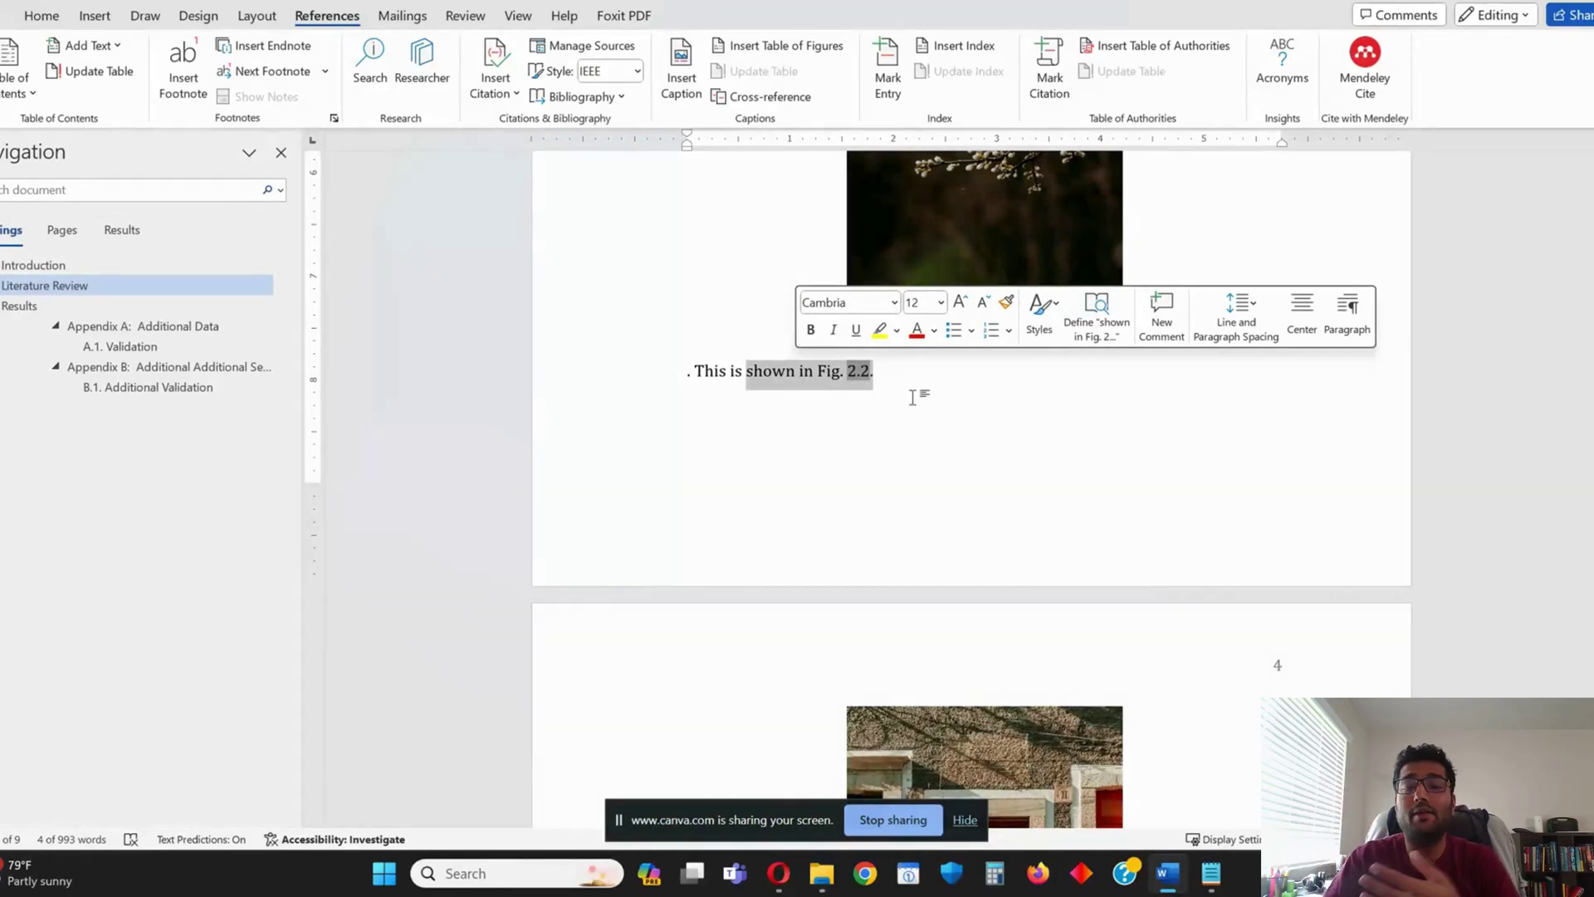
{"action": "left_click", "coordinate": [950, 421]}
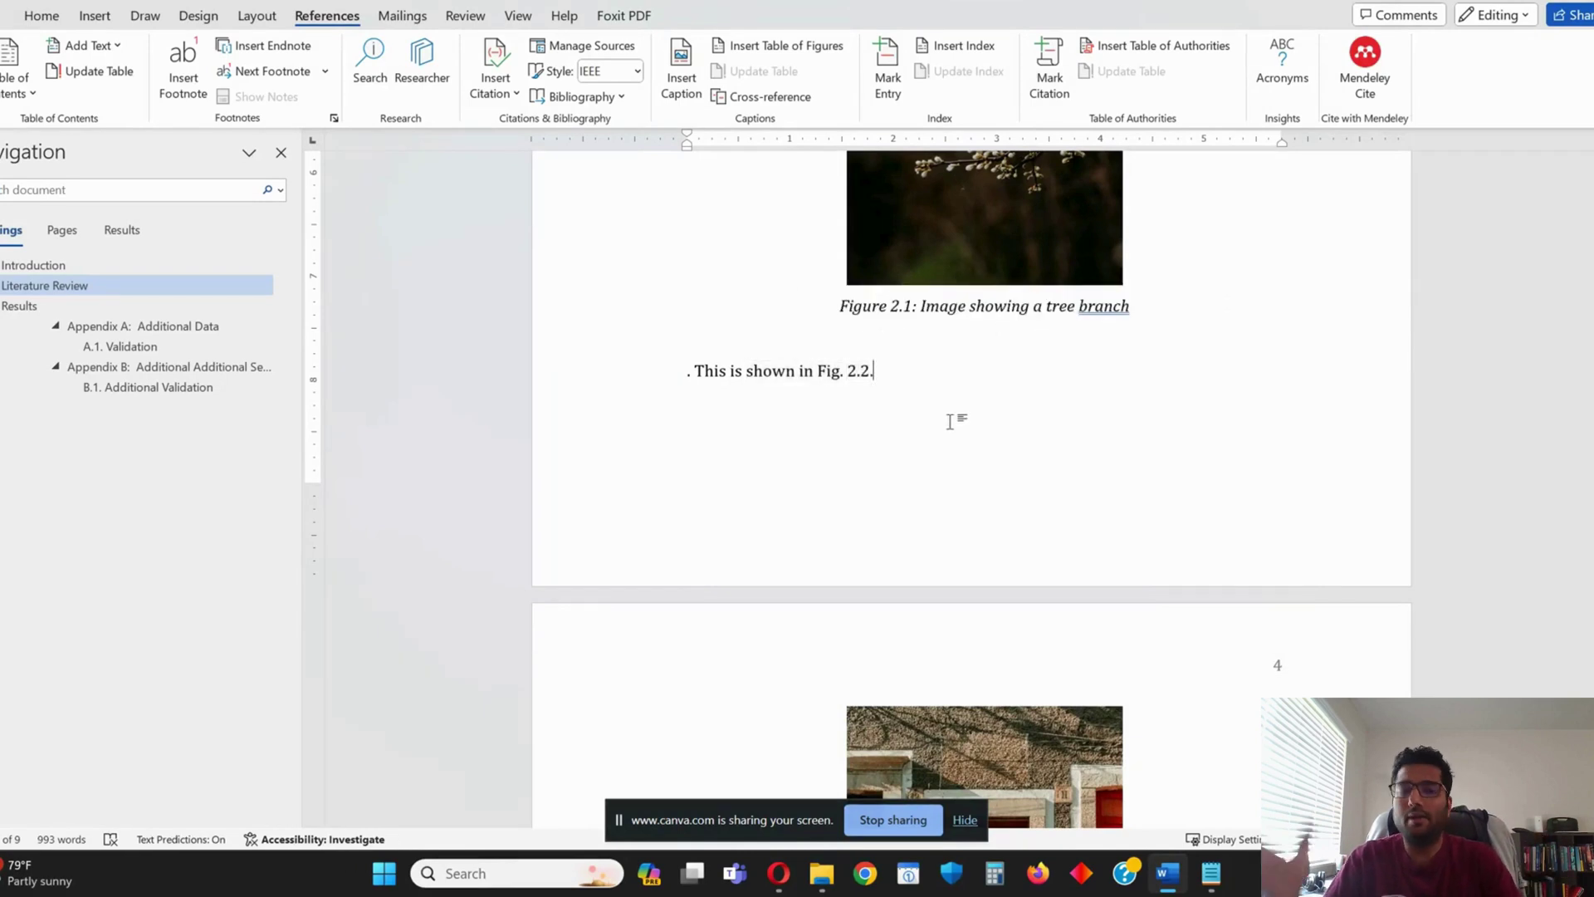
{"action": "scroll", "coordinate": [989, 426], "scroll_direction": "down", "scroll_amount": 1}
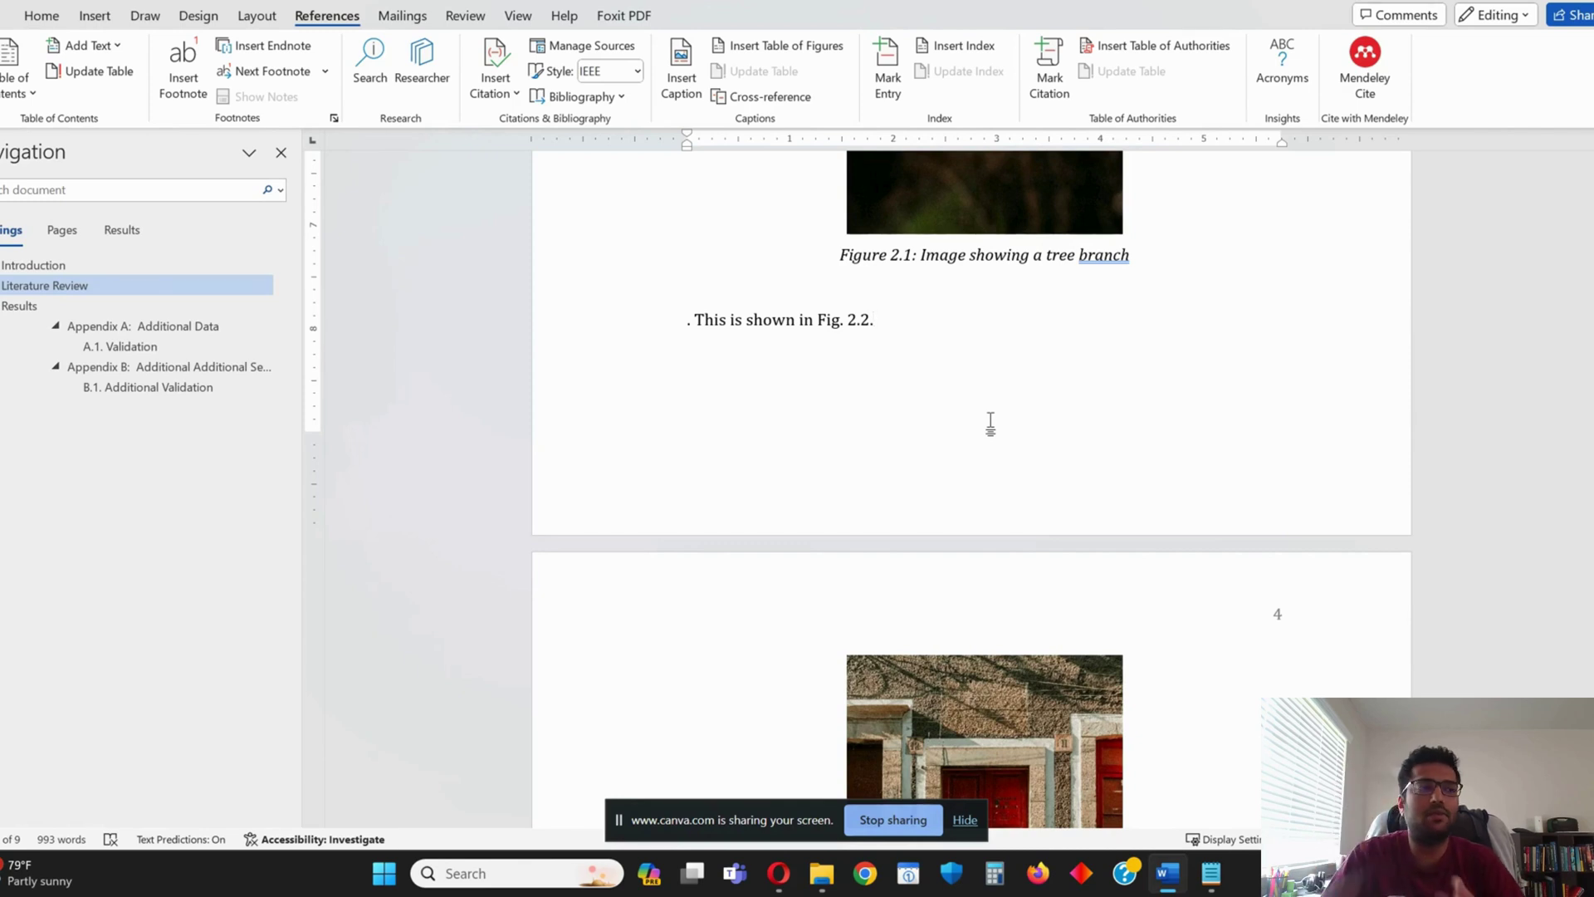
Update the field numbering in the mountain caption of the Results chapter
{"action": "left_click", "coordinate": [149, 346]}
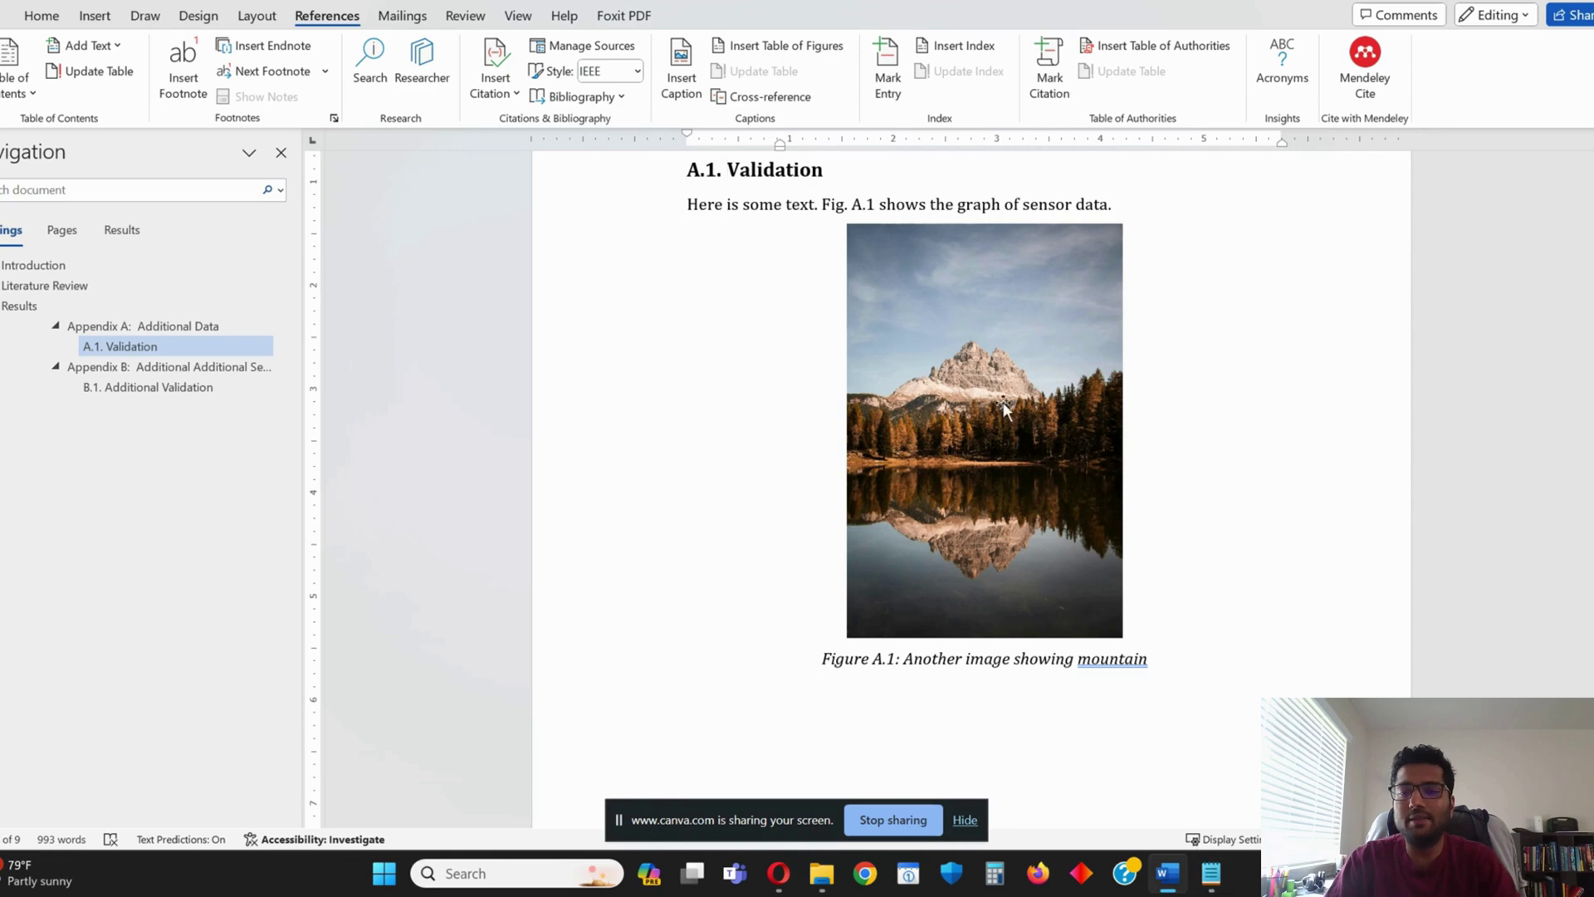
{"action": "scroll", "coordinate": [1032, 349], "scroll_direction": "up", "scroll_amount": 10}
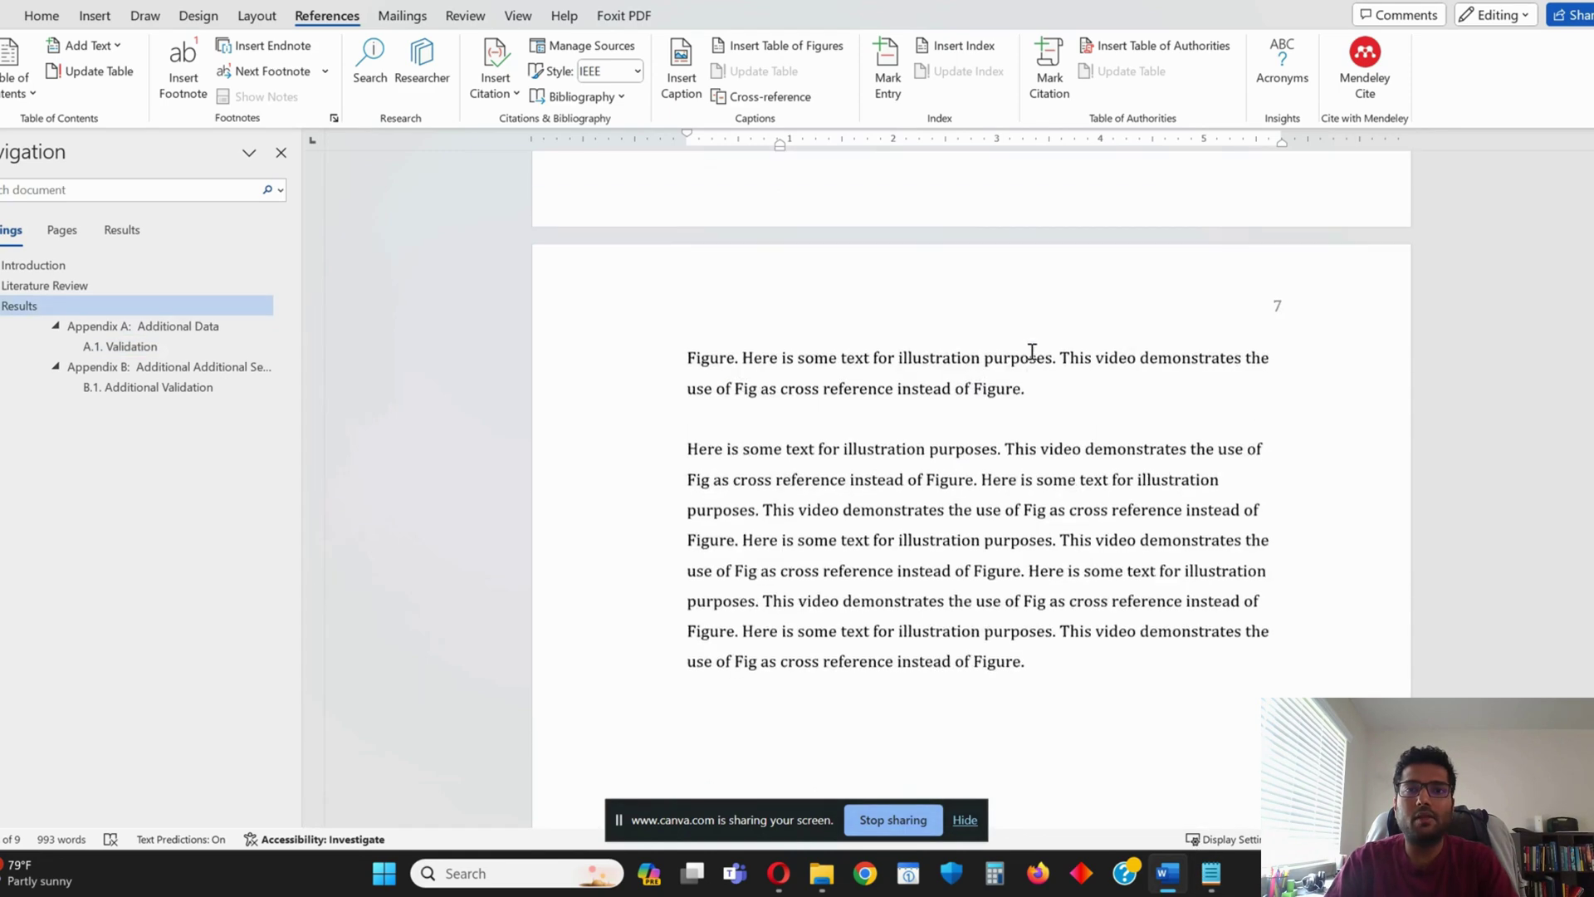
{"action": "scroll", "coordinate": [1032, 351], "scroll_direction": "up", "scroll_amount": 3}
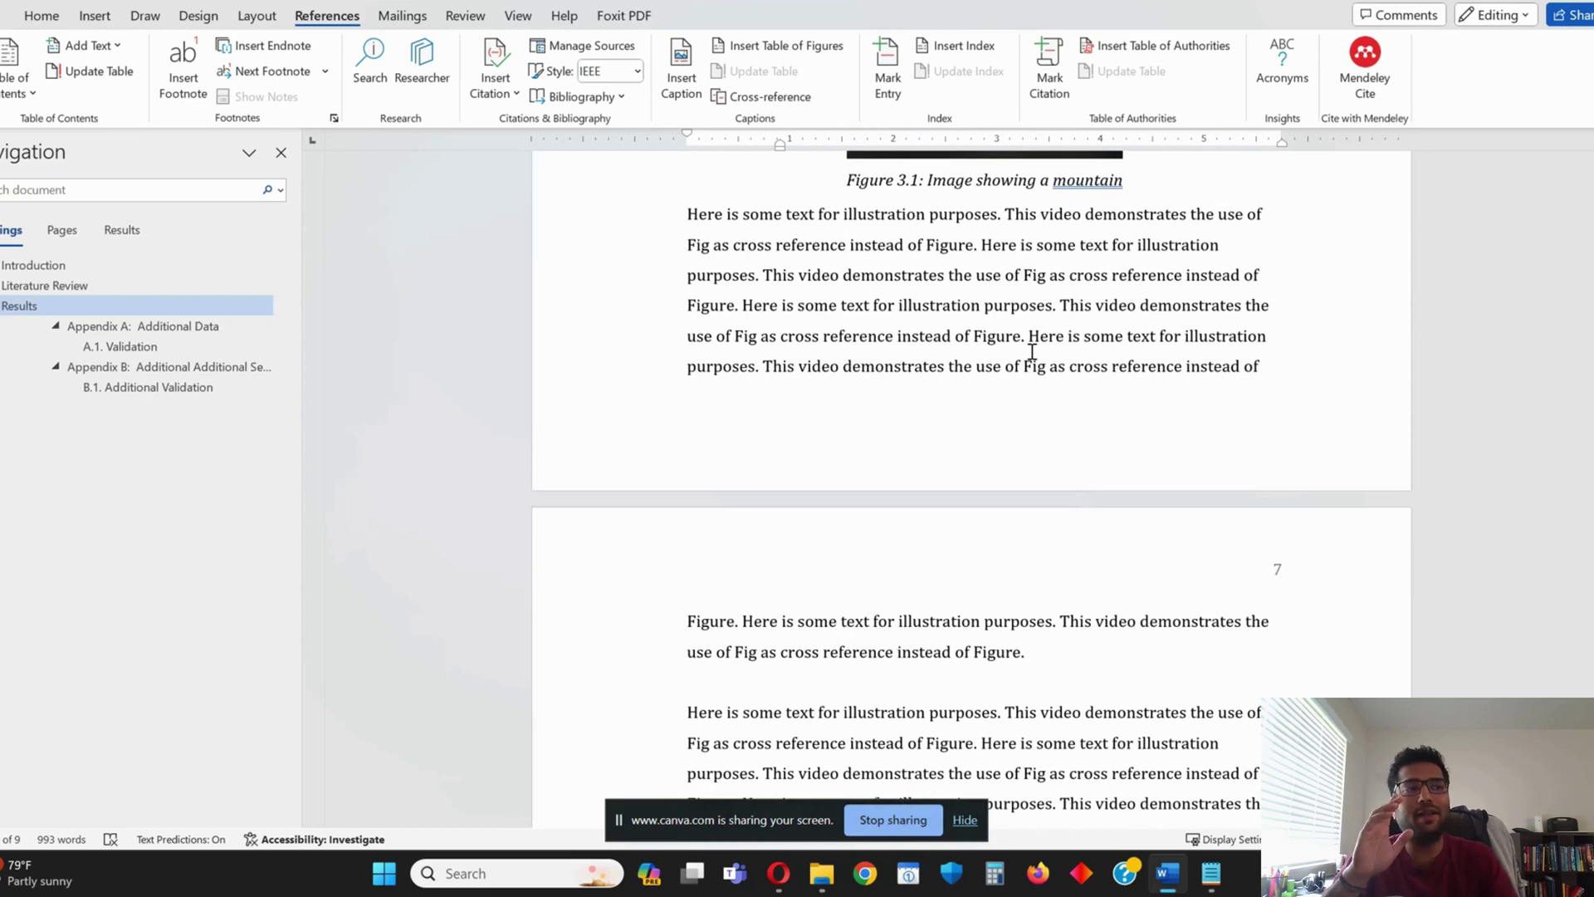
{"action": "left_click", "coordinate": [983, 334]}
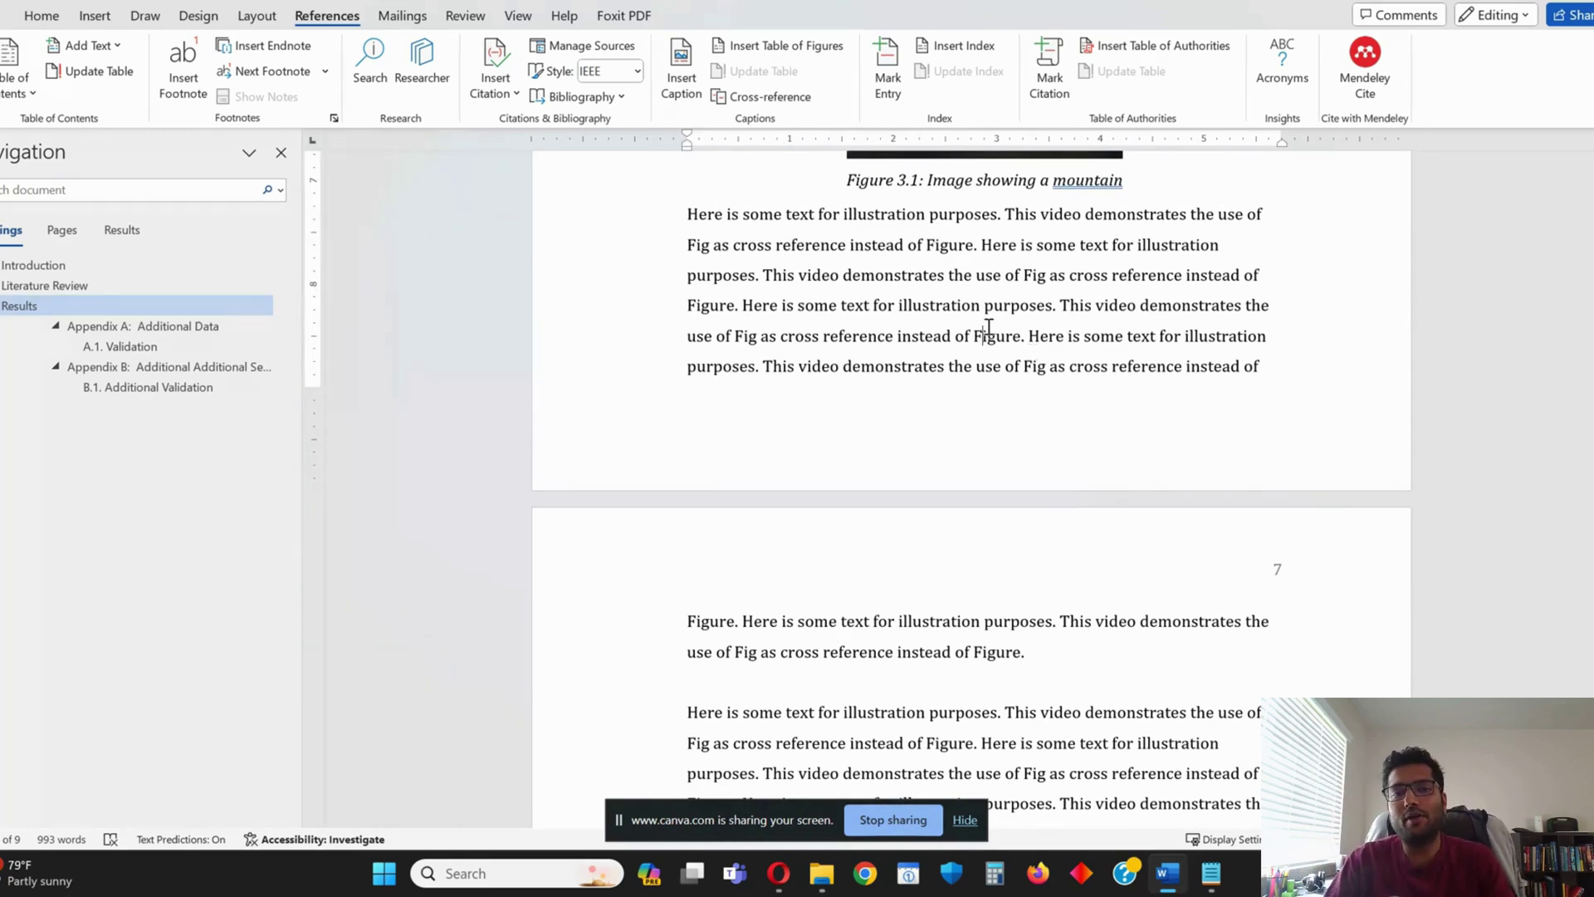
{"action": "scroll", "coordinate": [987, 327], "scroll_direction": "up", "scroll_amount": 5}
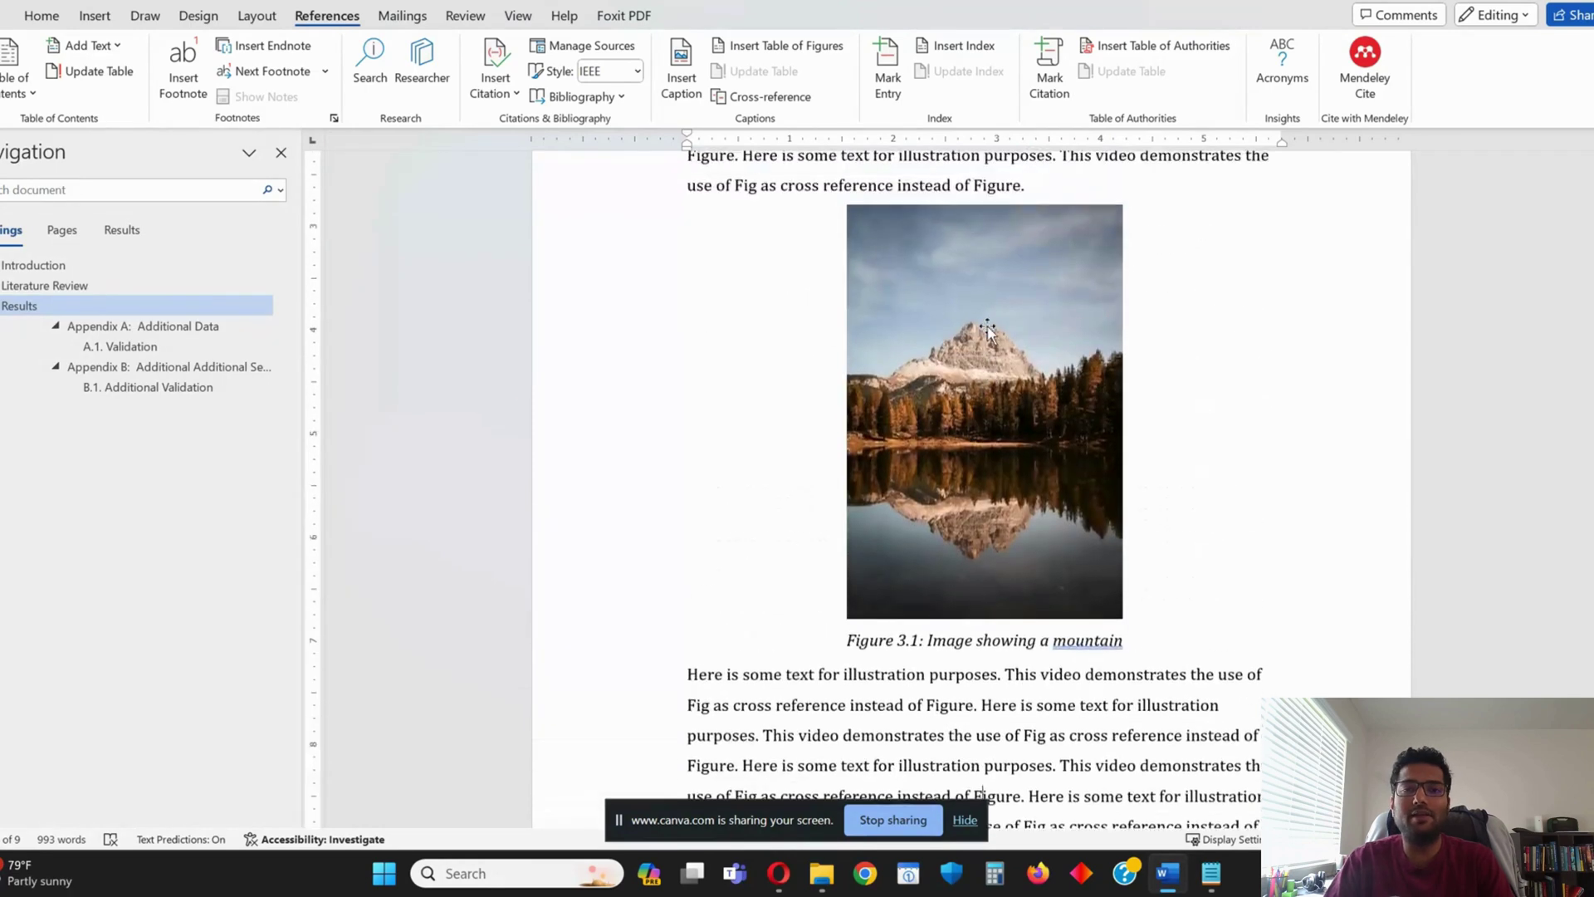
{"action": "scroll", "coordinate": [988, 330], "scroll_direction": "up", "scroll_amount": 2}
{"action": "scroll", "coordinate": [980, 386], "scroll_direction": "down", "scroll_amount": 2}
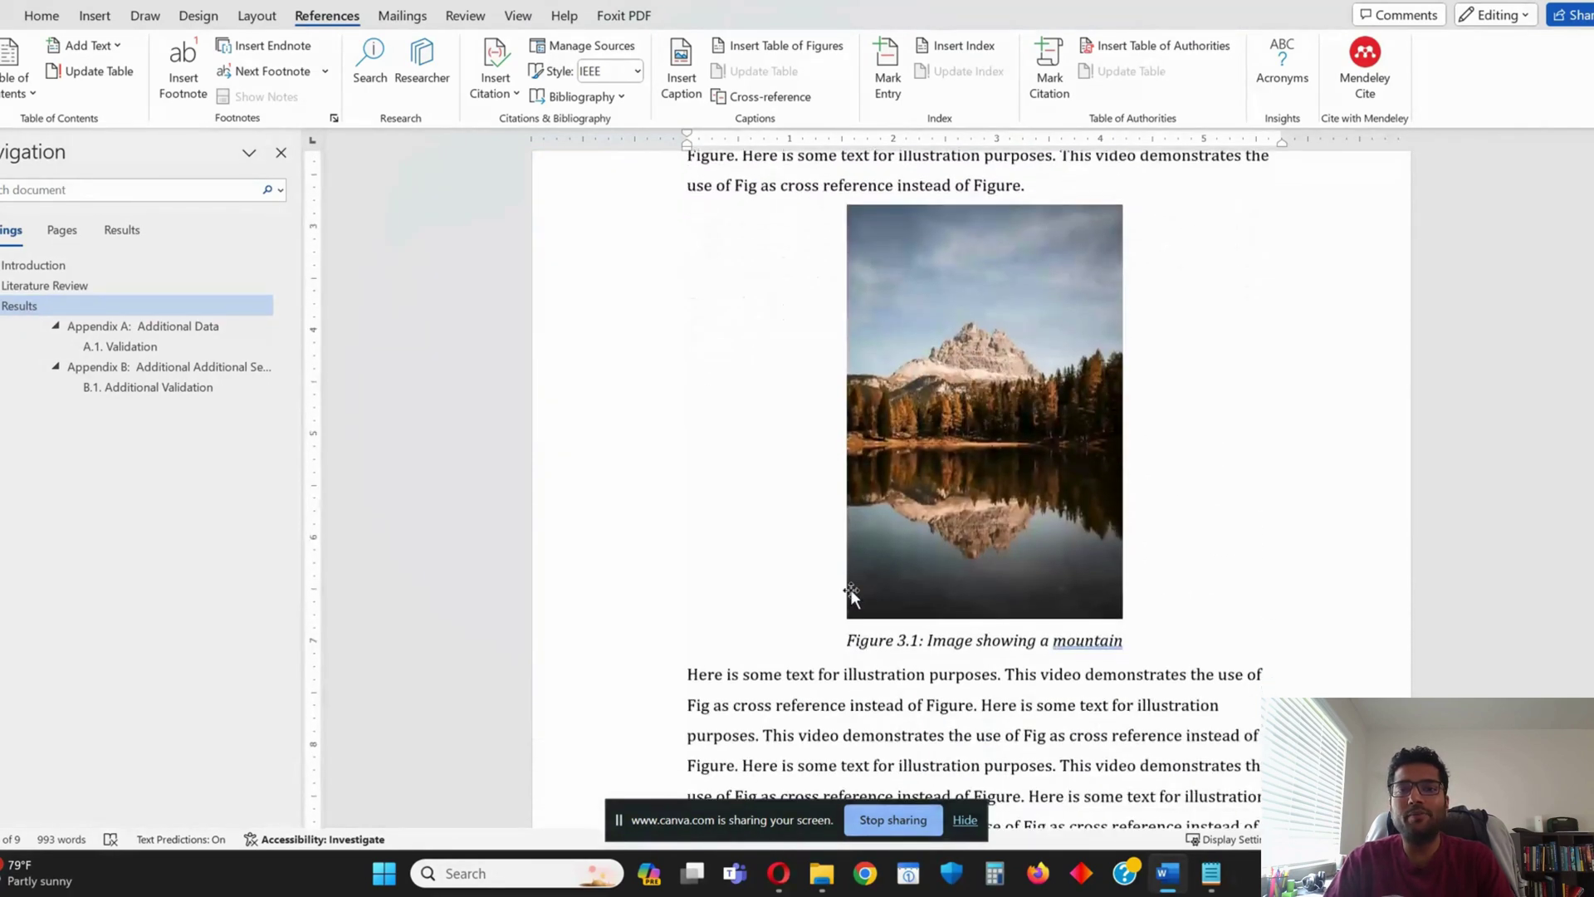
{"action": "left_click_drag", "start_coordinate": [845, 640], "coordinate": [1136, 688]}
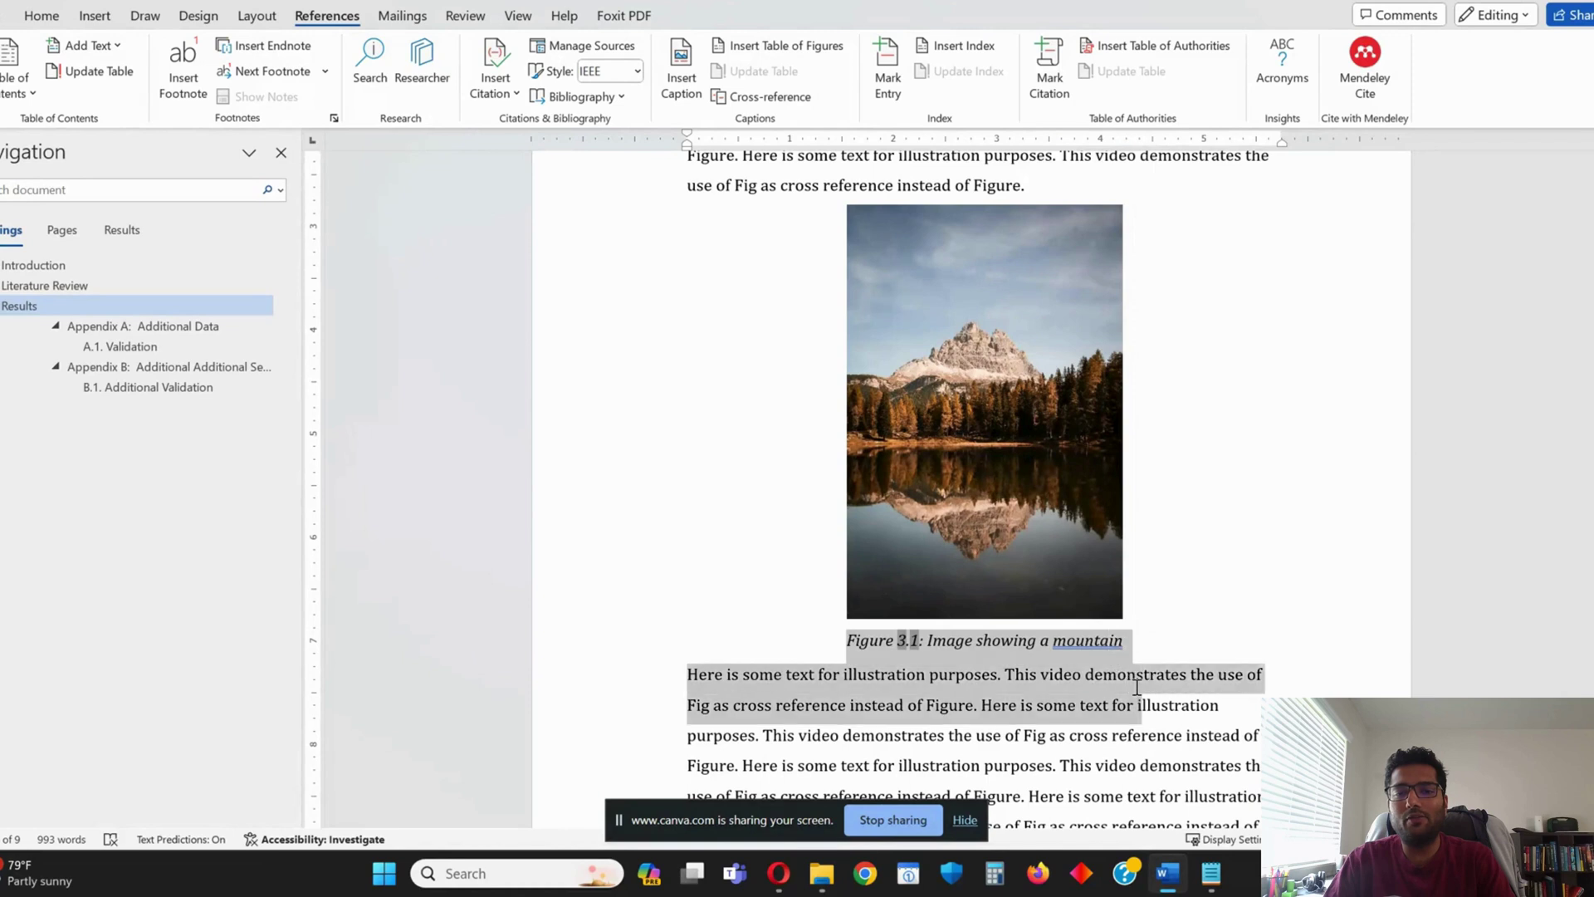
{"action": "right_click", "coordinate": [884, 636]}
{"action": "left_click", "coordinate": [952, 476]}
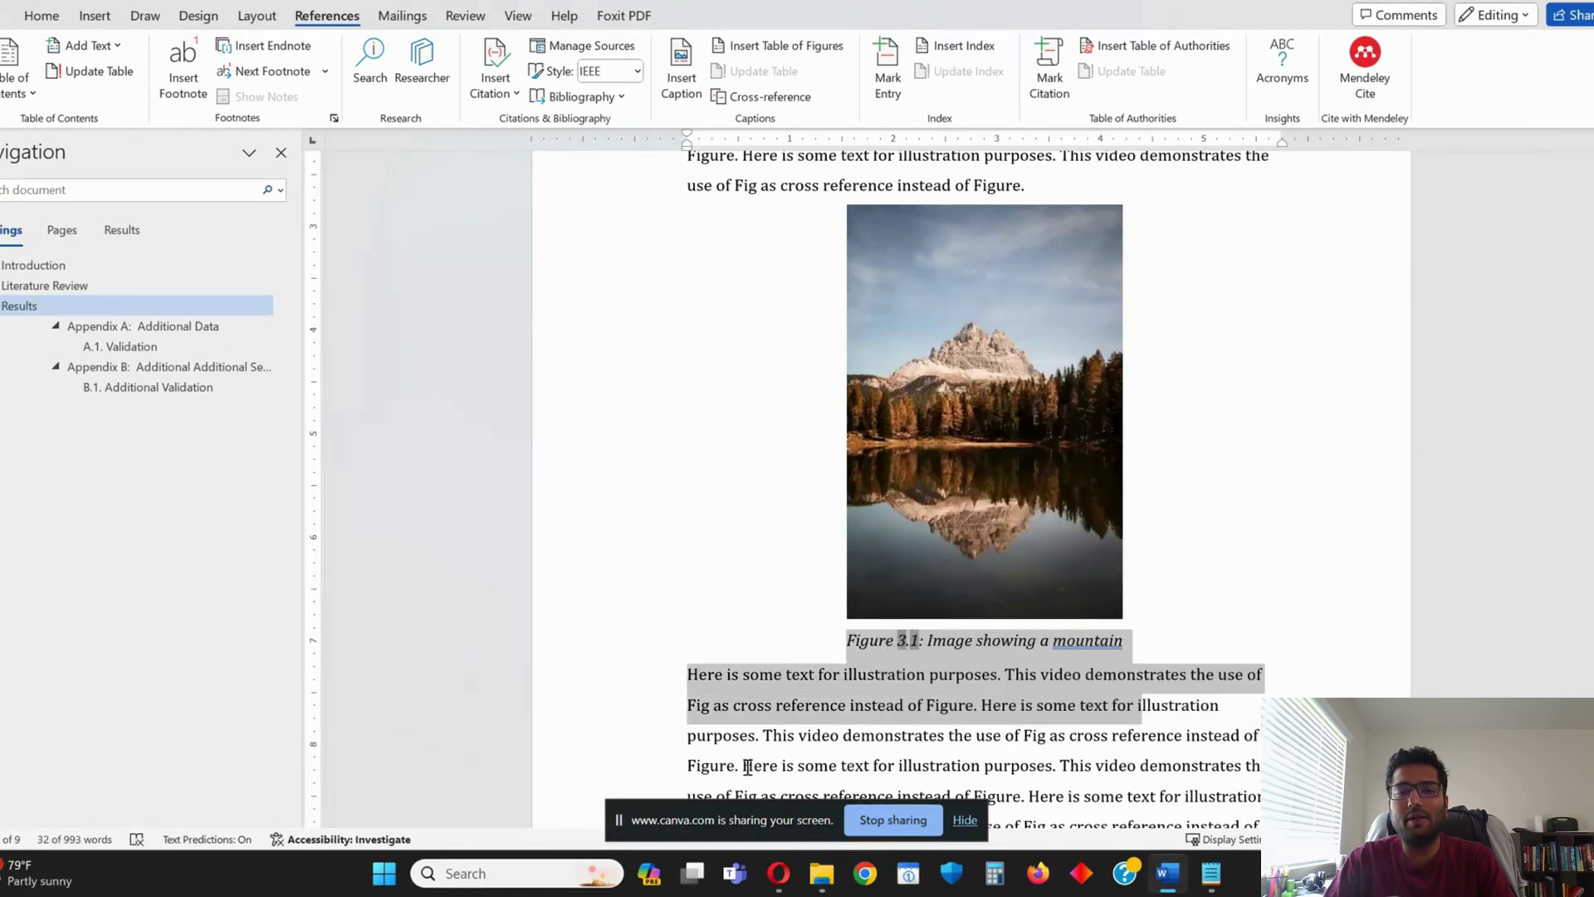
{"action": "left_click", "coordinate": [1075, 764]}
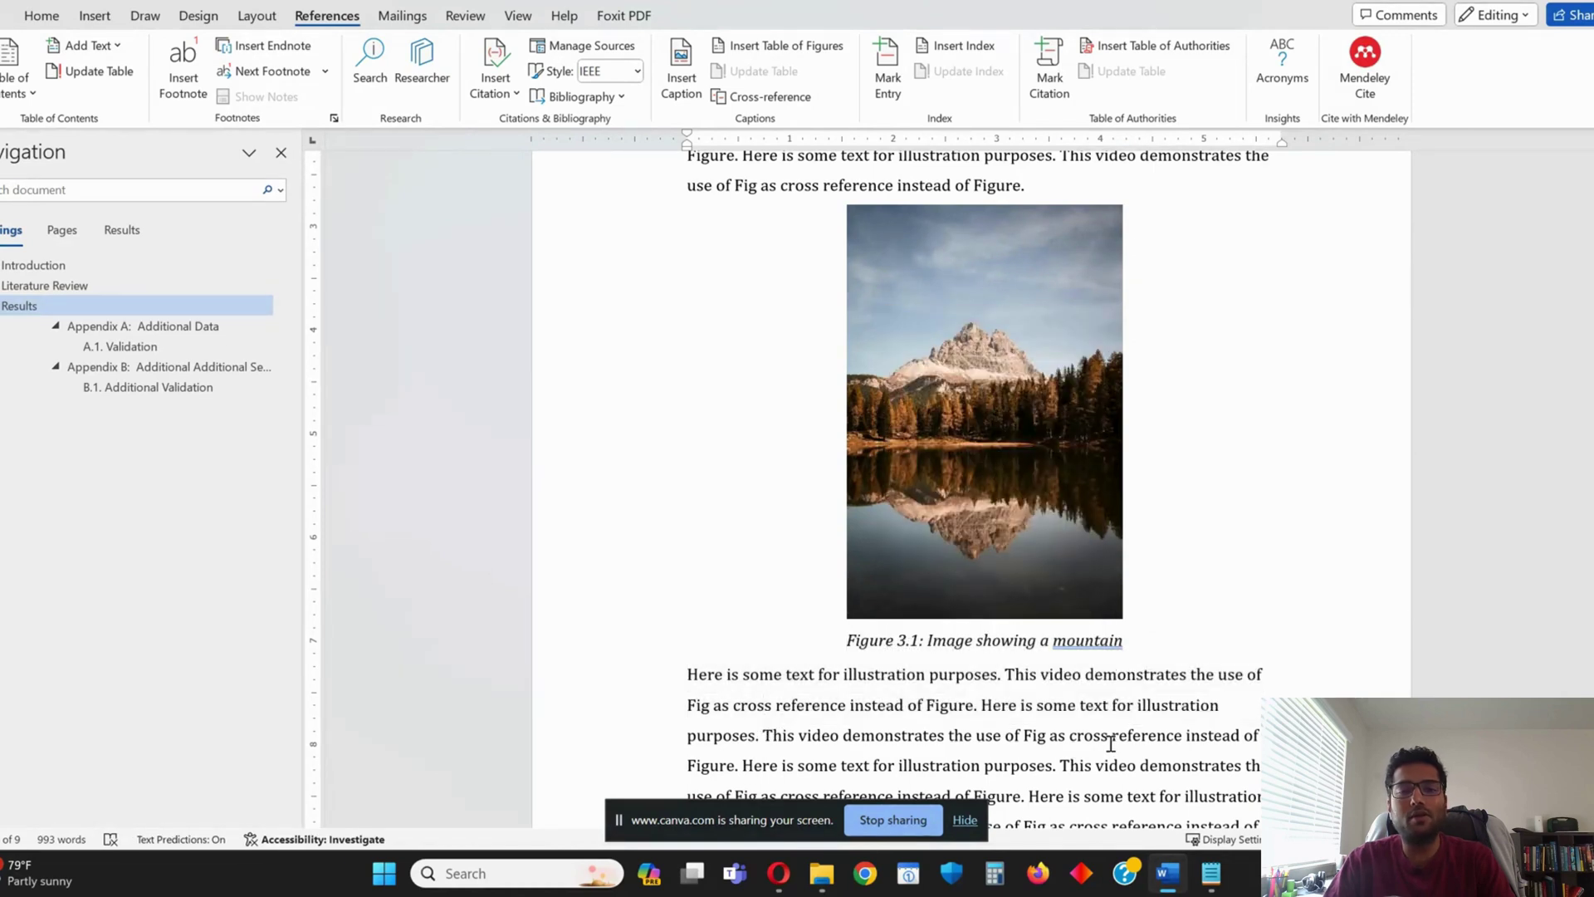
Select the whole document's content and release the selection again
{"action": "key", "text": "ctrl+a"}
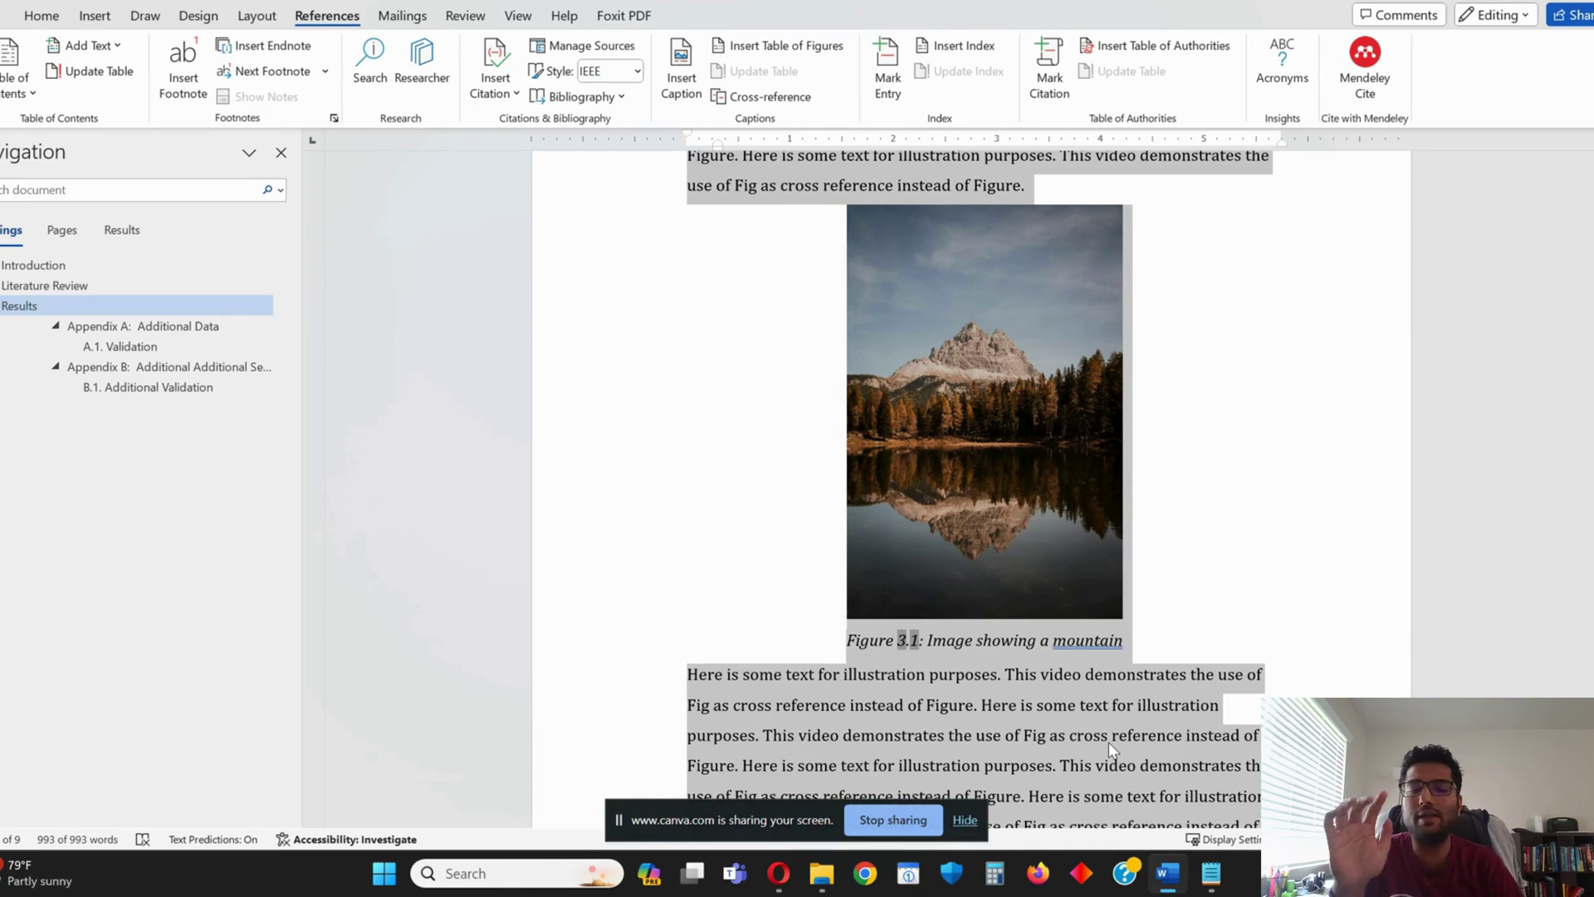
{"action": "left_click", "coordinate": [1209, 736]}
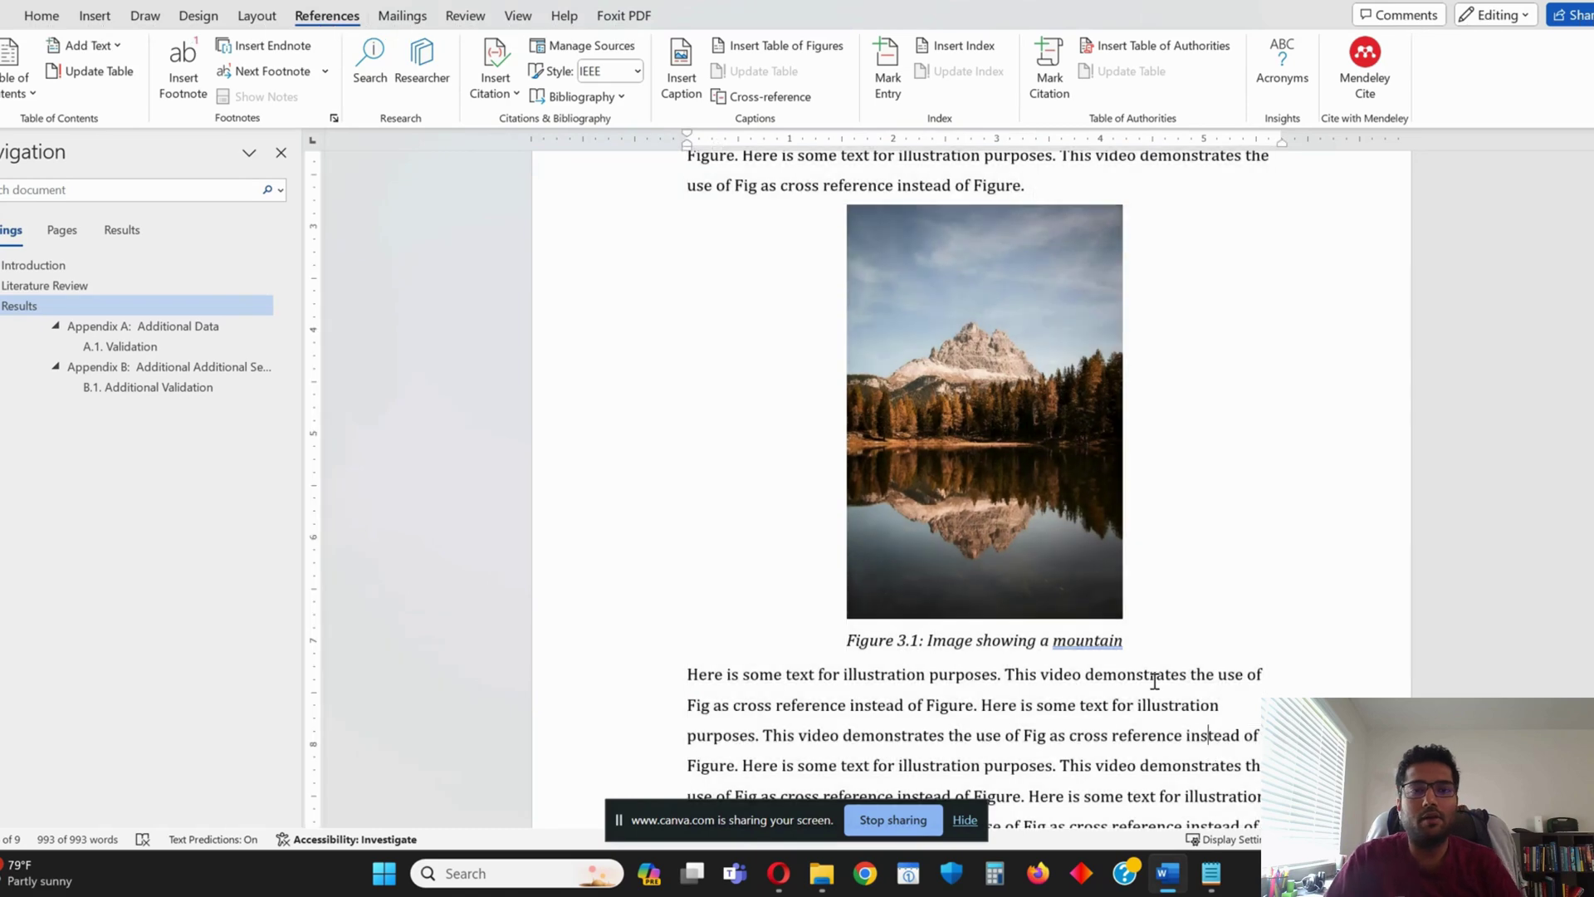
{"action": "key", "text": "ctrl+a"}
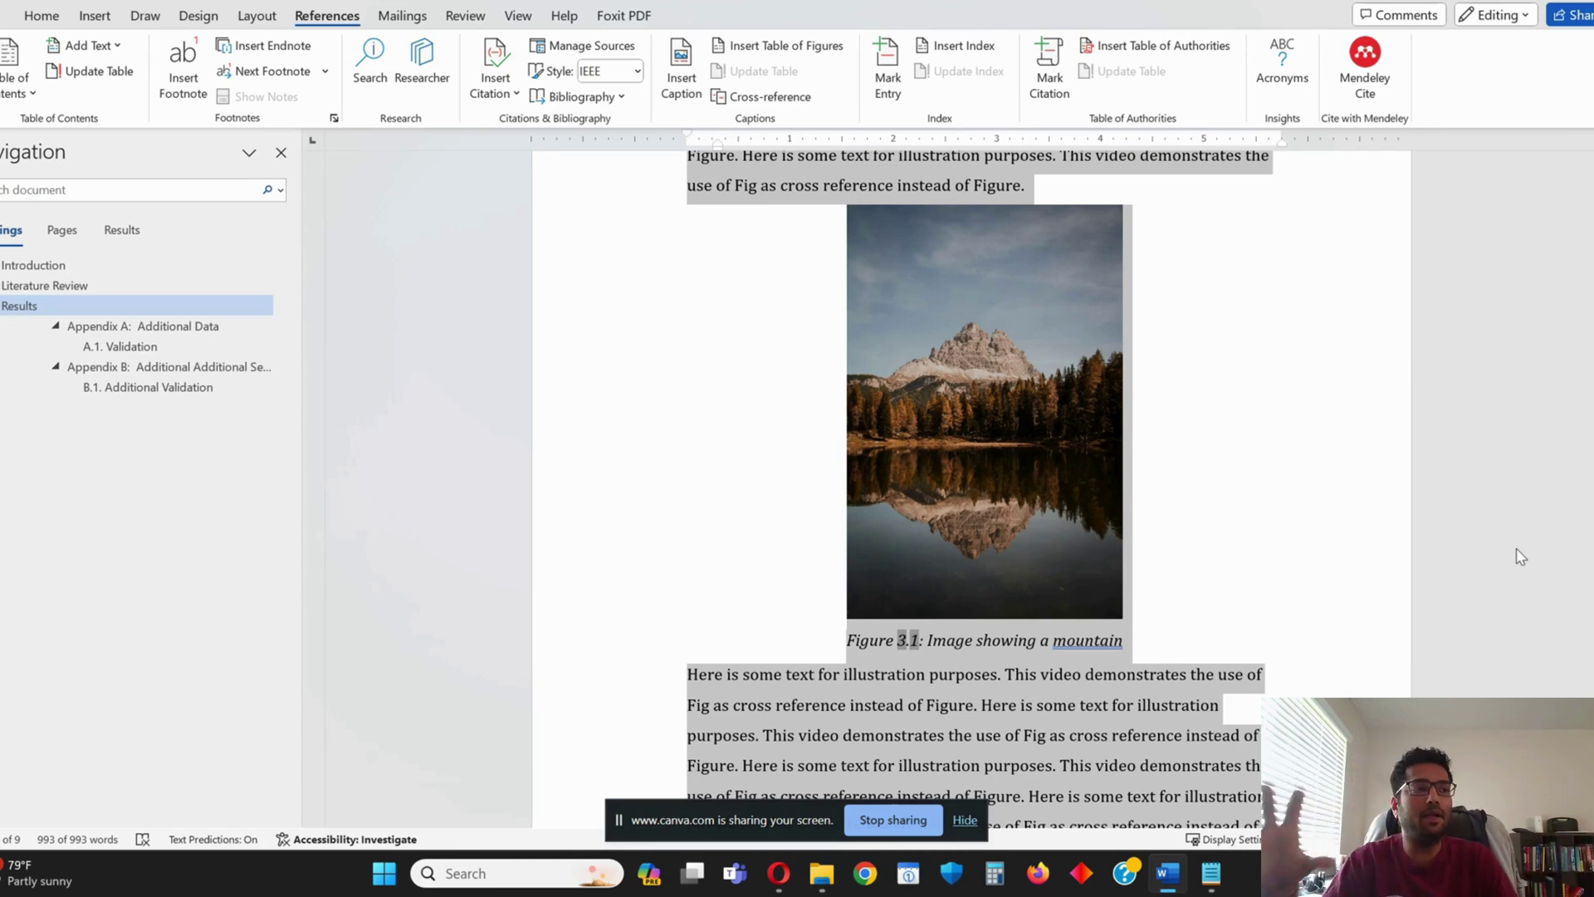
{"action": "left_click", "coordinate": [1085, 739]}
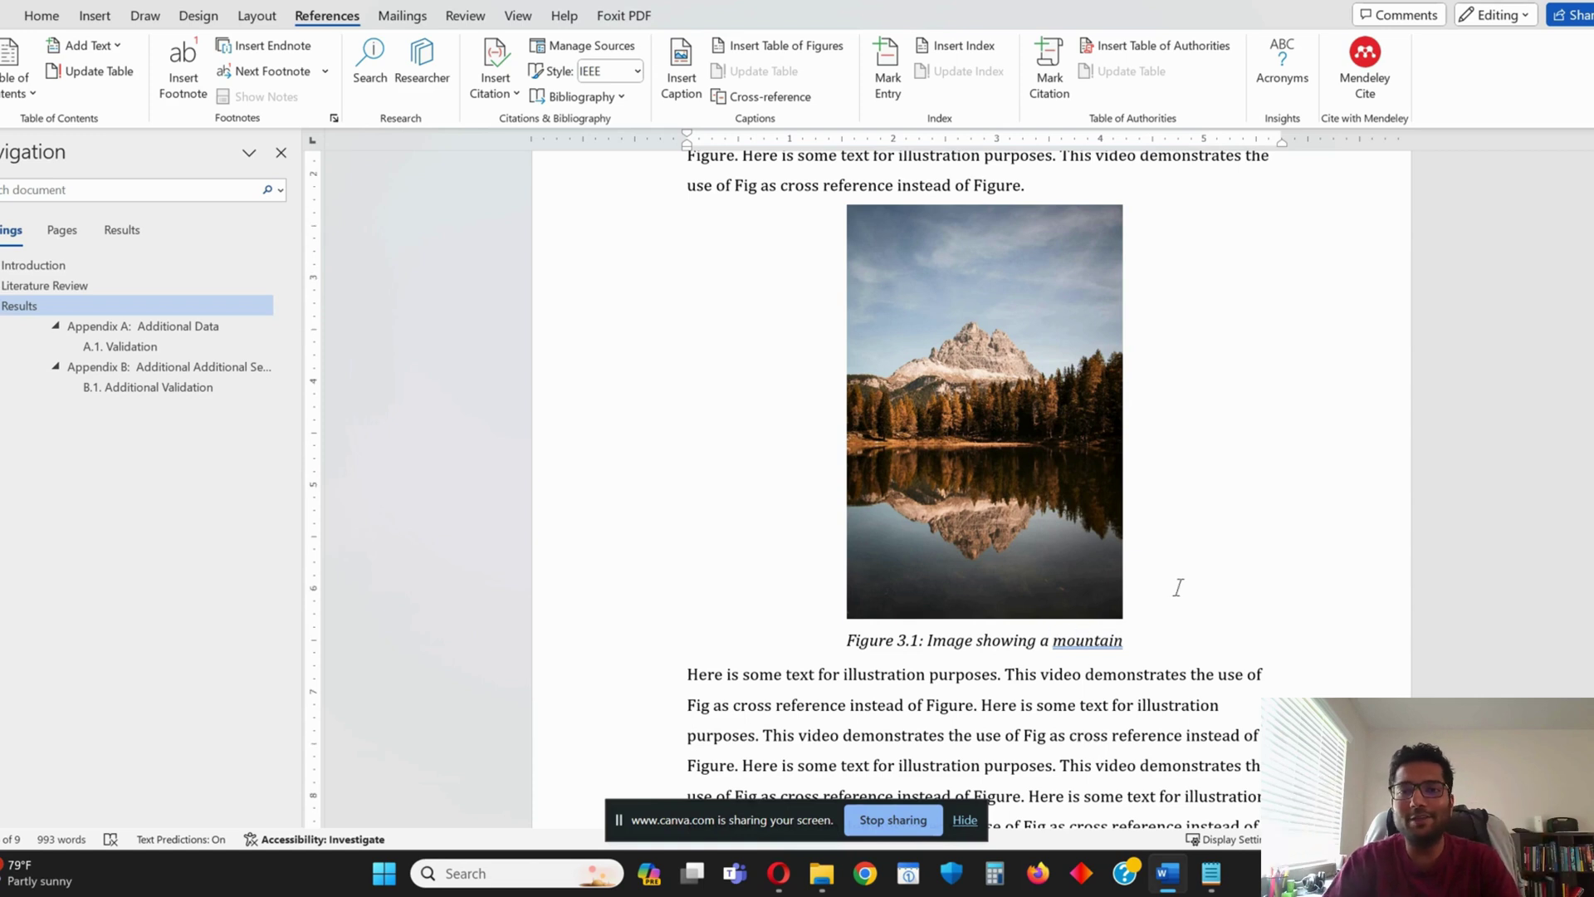
Examine the mountain caption in Results and the \# 0 \h switch in the Cross Referencing as Fig.txt notes
{"action": "scroll", "coordinate": [1178, 586], "scroll_direction": "up", "scroll_amount": 1}
{"action": "scroll", "coordinate": [1178, 587], "scroll_direction": "up", "scroll_amount": 1}
{"action": "left_click", "coordinate": [1033, 226]}
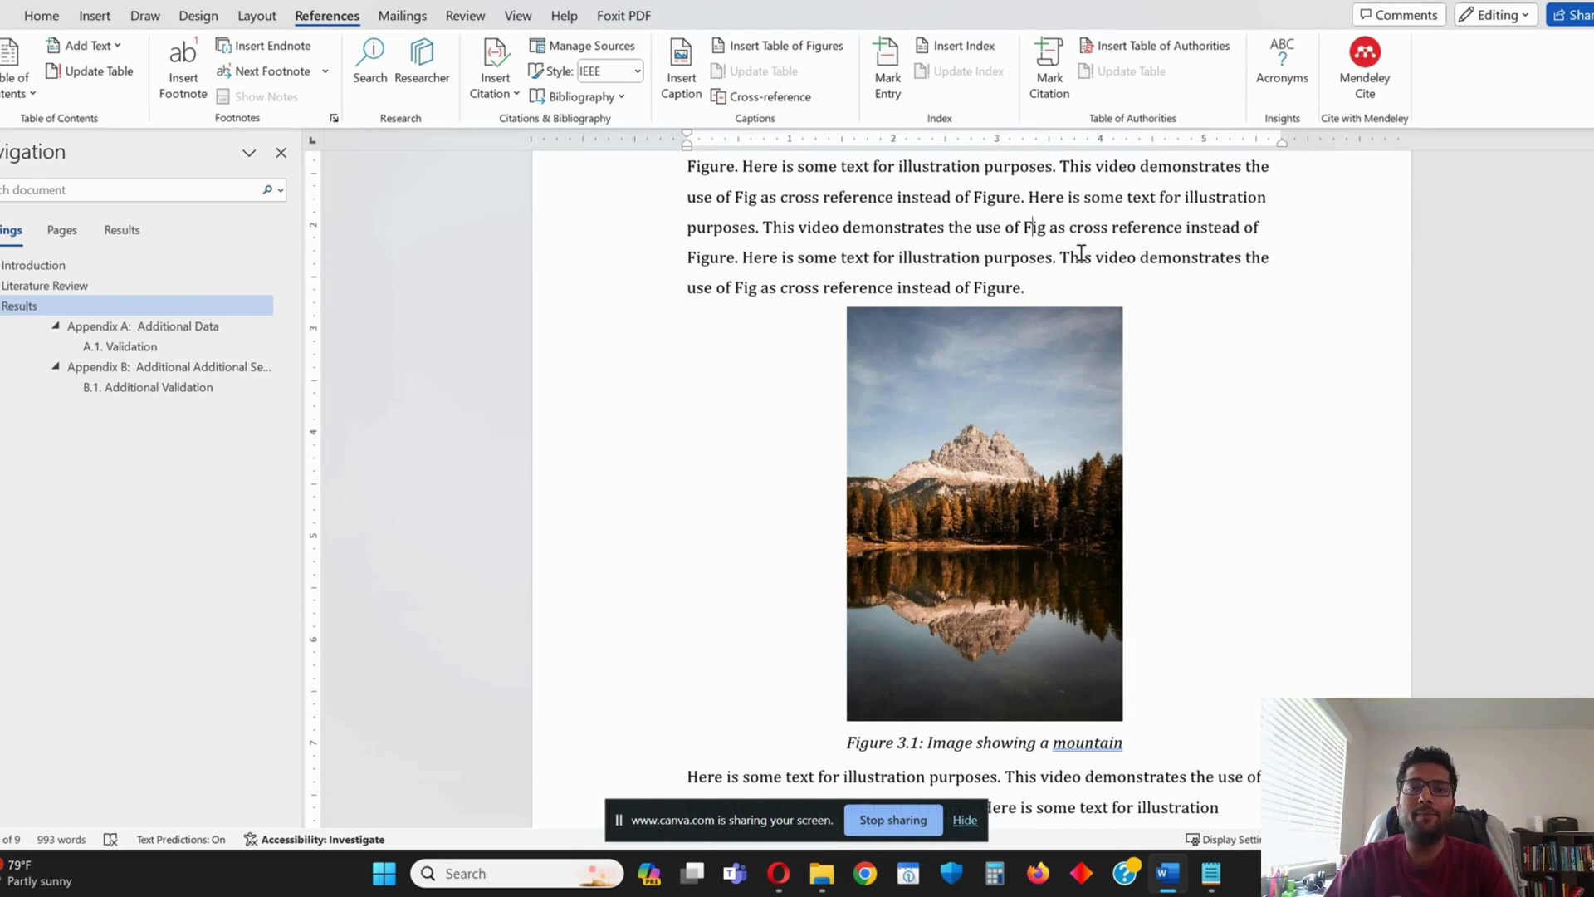
{"action": "scroll", "coordinate": [979, 391], "scroll_direction": "down", "scroll_amount": 3}
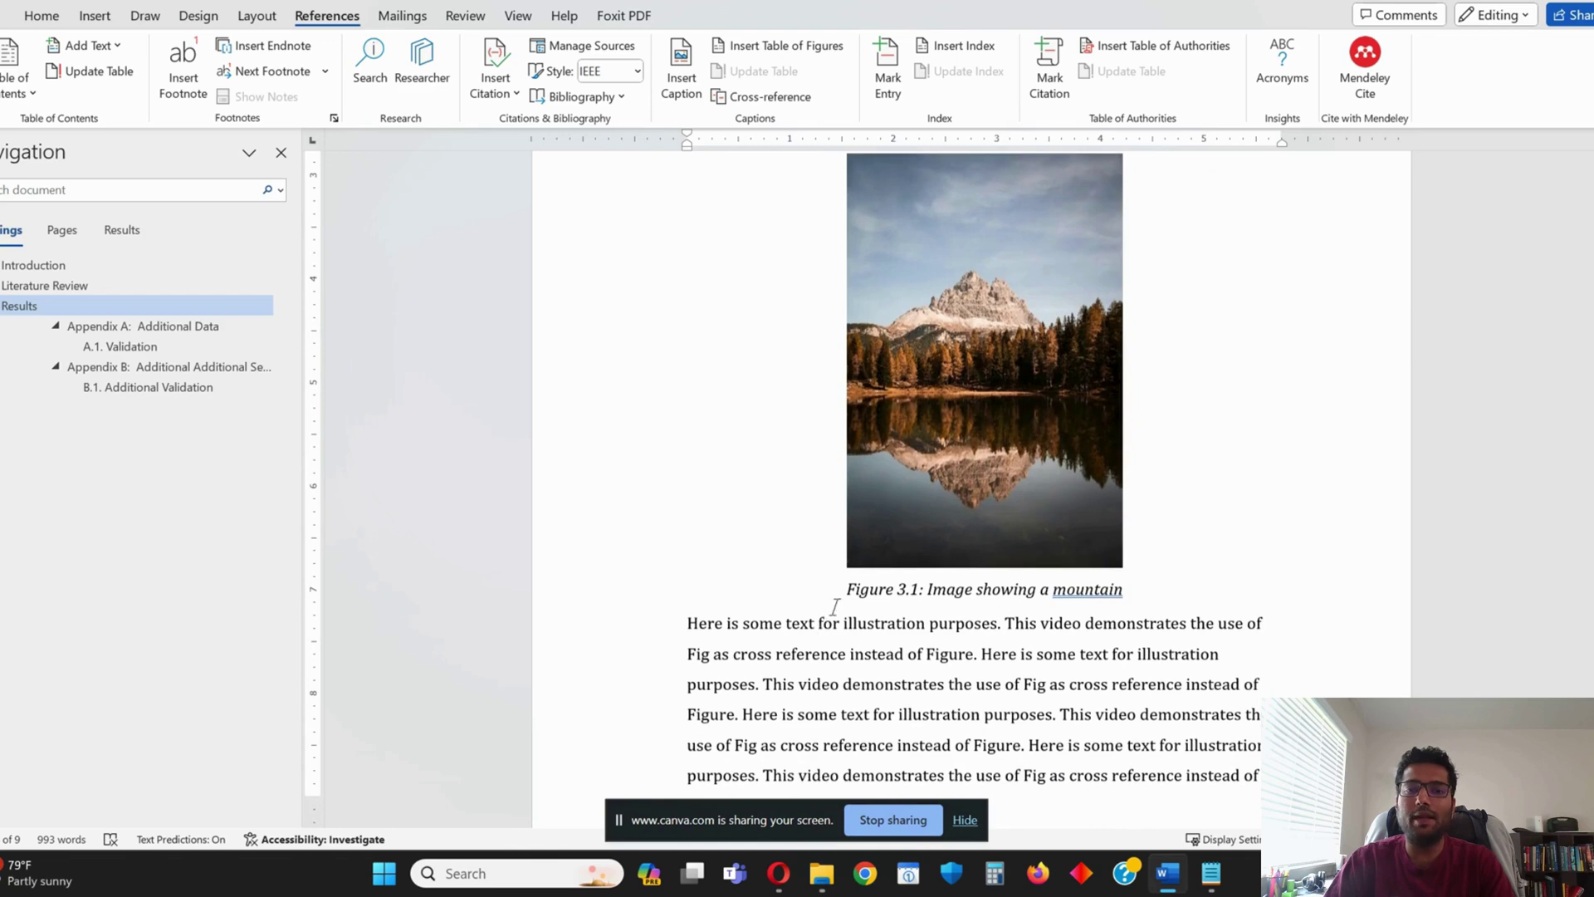
{"action": "left_click_drag", "start_coordinate": [845, 590], "coordinate": [1036, 591]}
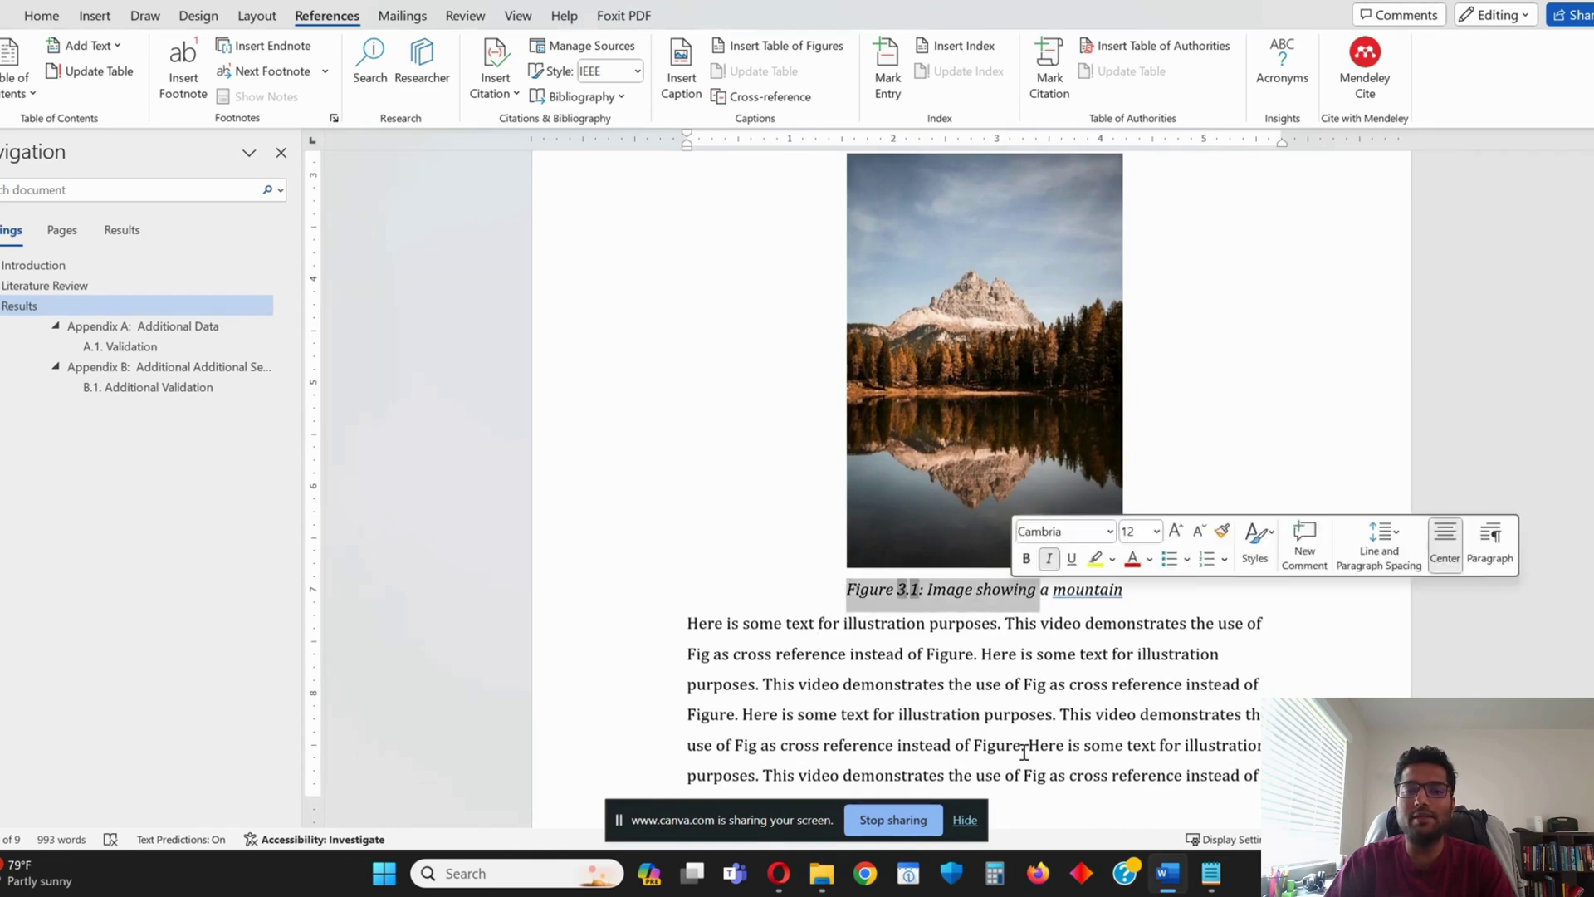
{"action": "left_click", "coordinate": [1211, 872]}
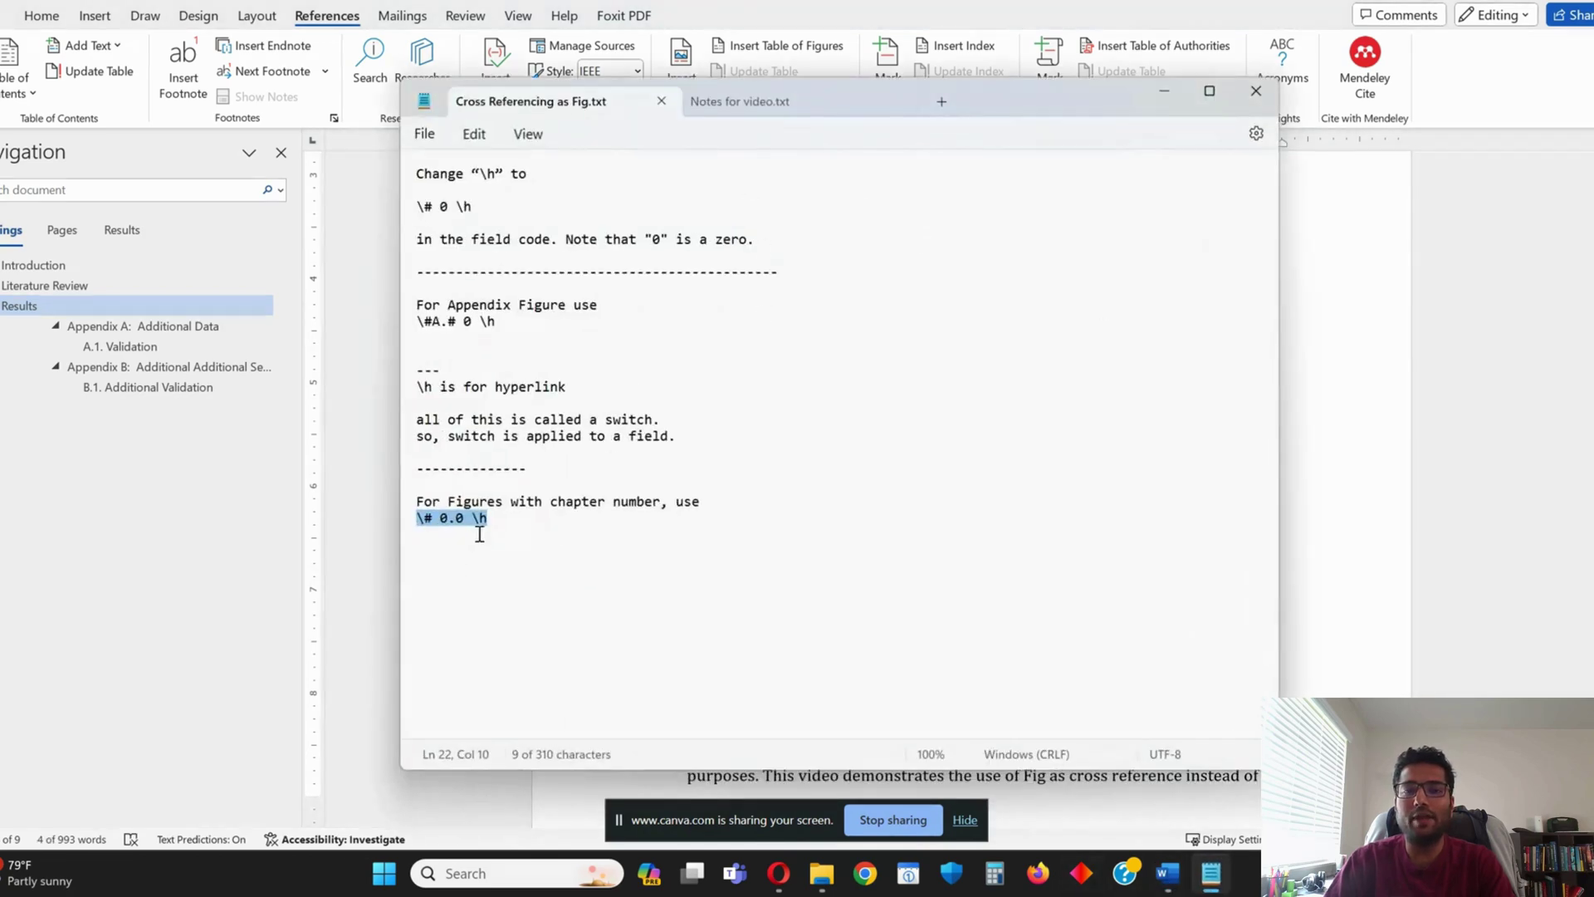
{"action": "left_click_drag", "start_coordinate": [472, 207], "coordinate": [409, 209]}
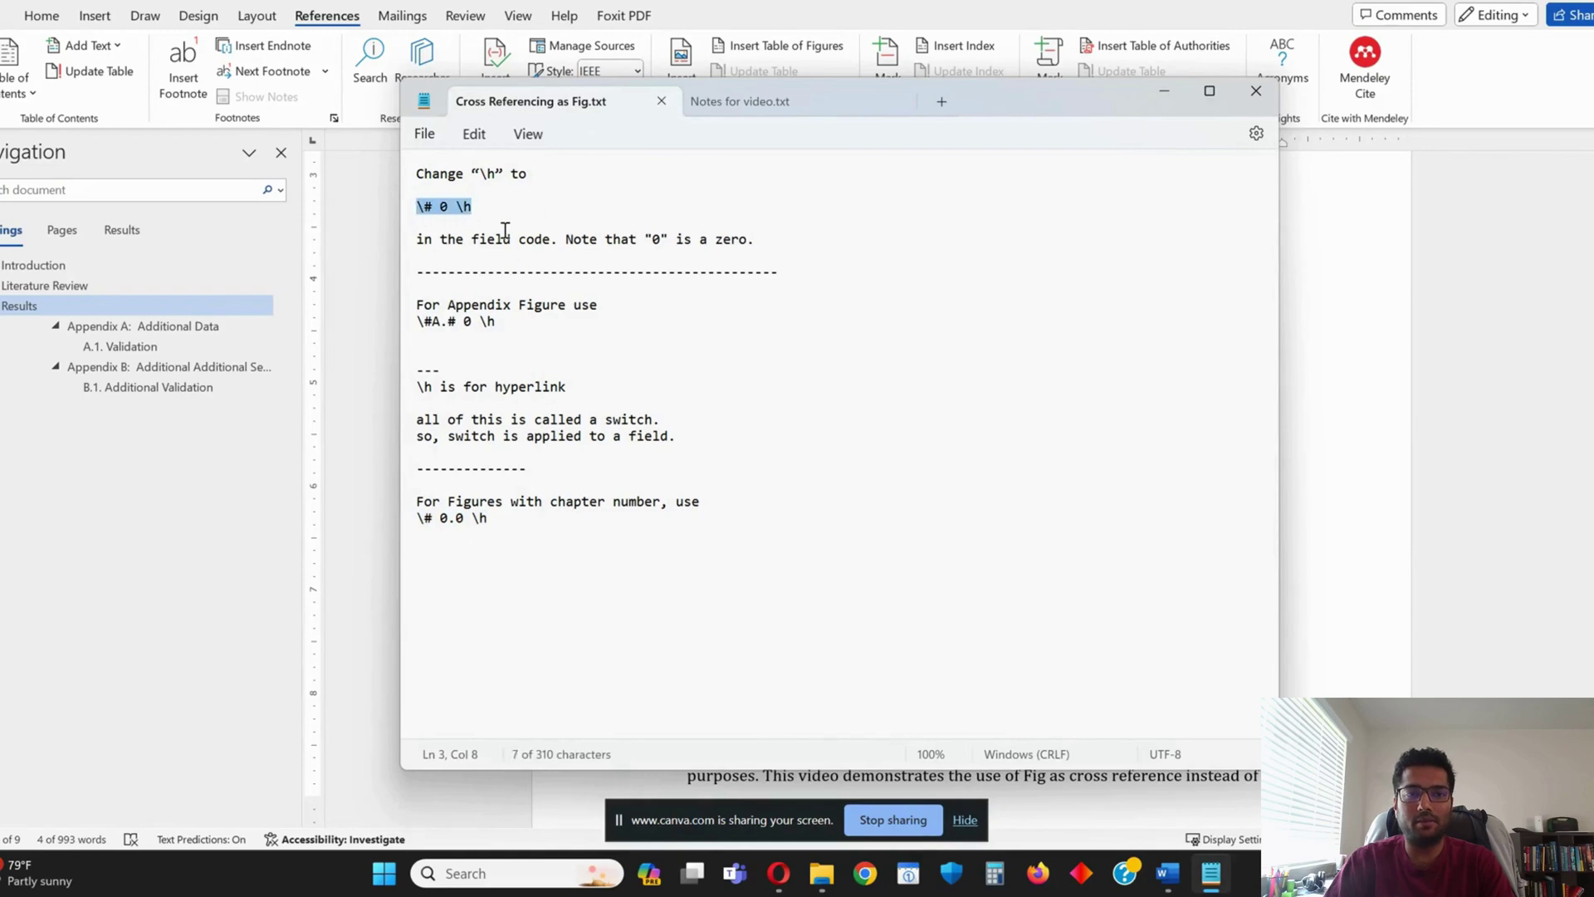
{"action": "left_click", "coordinate": [1164, 91]}
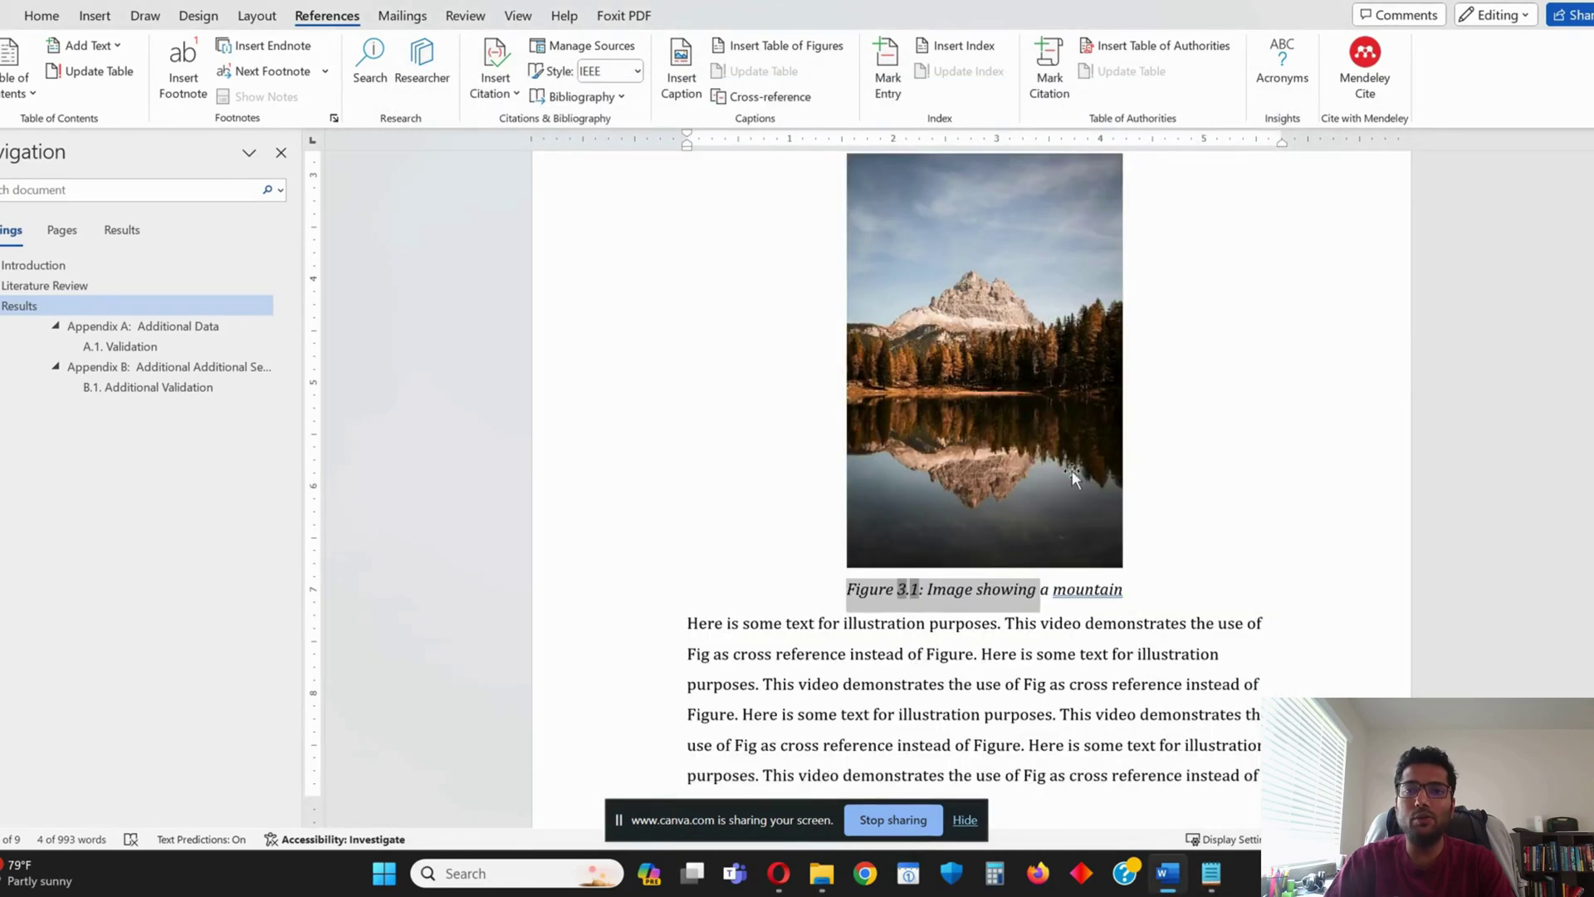
{"action": "scroll", "coordinate": [1073, 470], "scroll_direction": "up", "scroll_amount": 3}
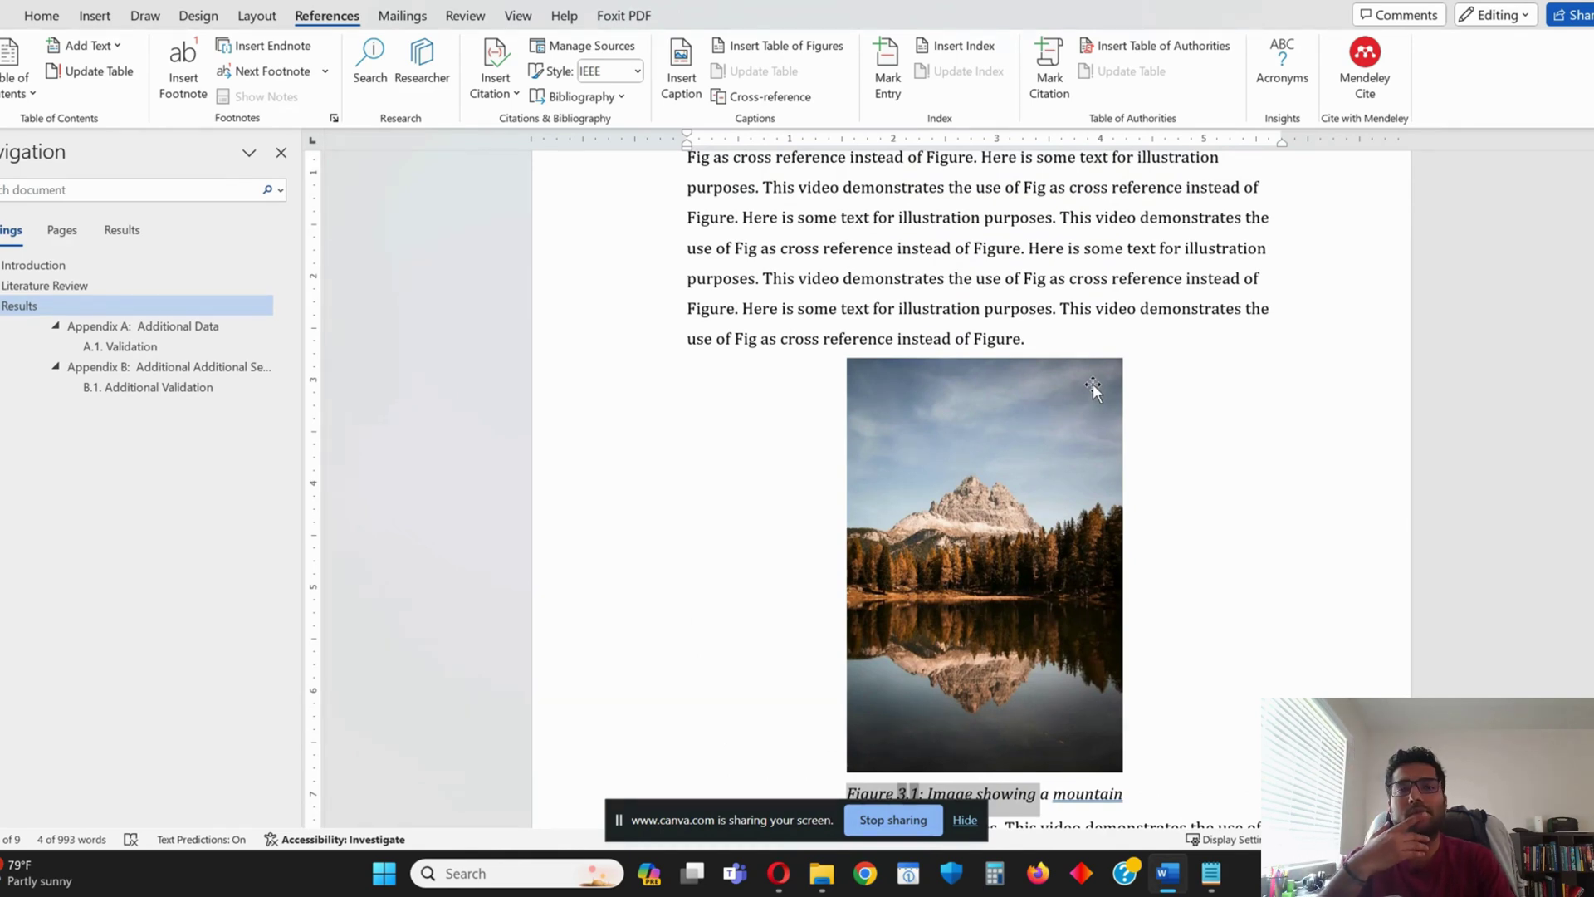
{"action": "scroll", "coordinate": [1159, 479], "scroll_direction": "down", "scroll_amount": 3}
{"action": "scroll", "coordinate": [1158, 479], "scroll_direction": "down", "scroll_amount": 3}
Display the field code of the second door reference below the tree branch caption in Literature Review
{"action": "scroll", "coordinate": [1151, 465], "scroll_direction": "up", "scroll_amount": 15}
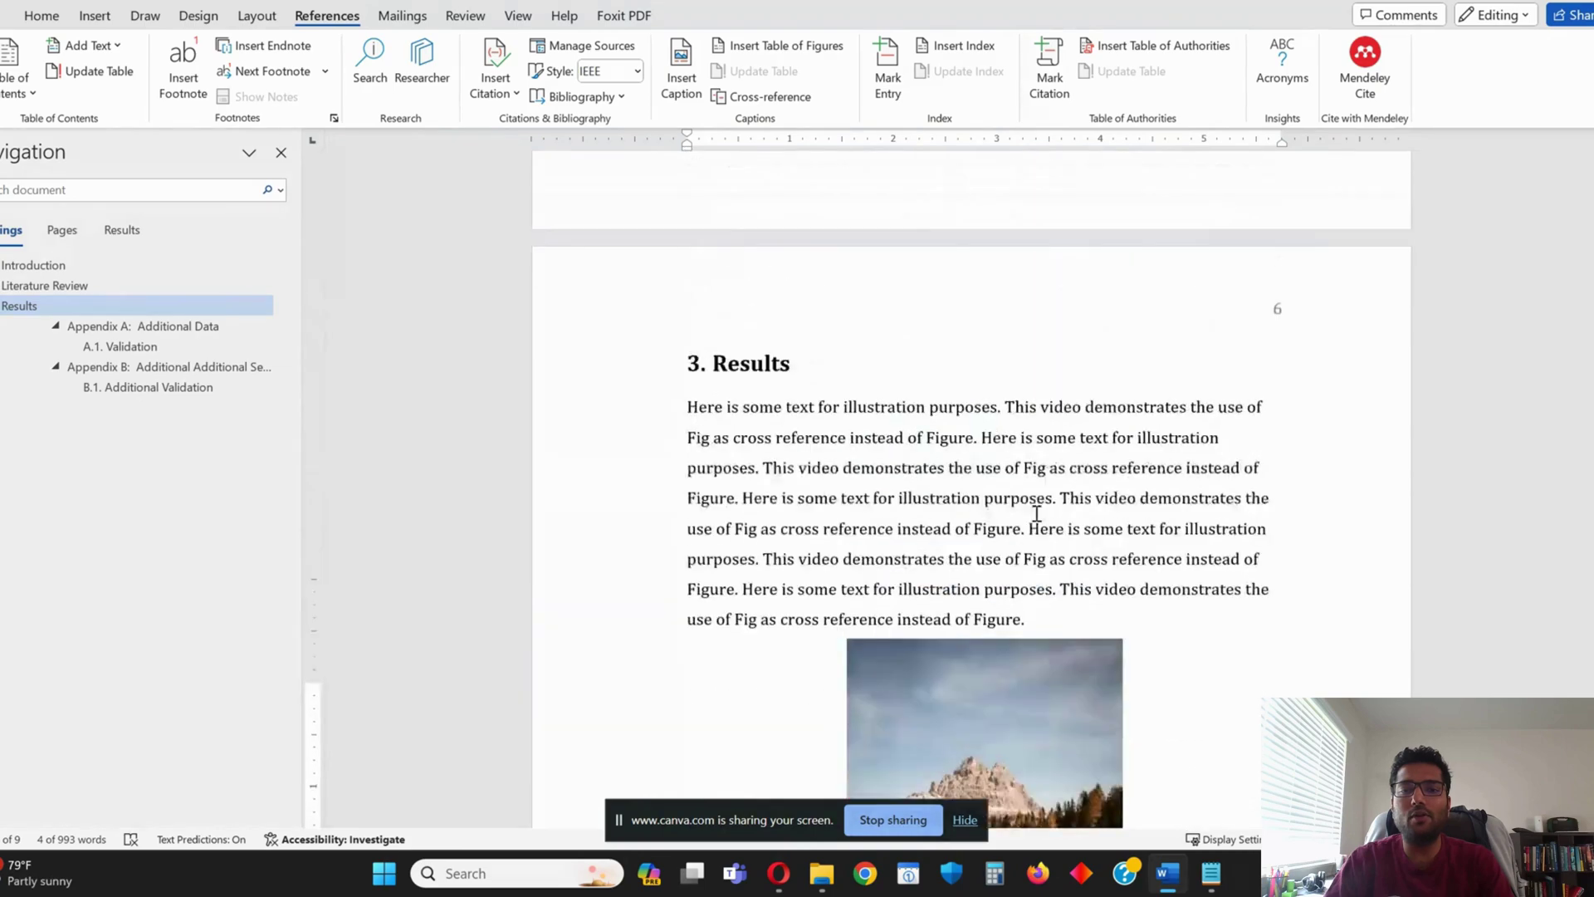
{"action": "scroll", "coordinate": [1151, 453], "scroll_direction": "up", "scroll_amount": 10}
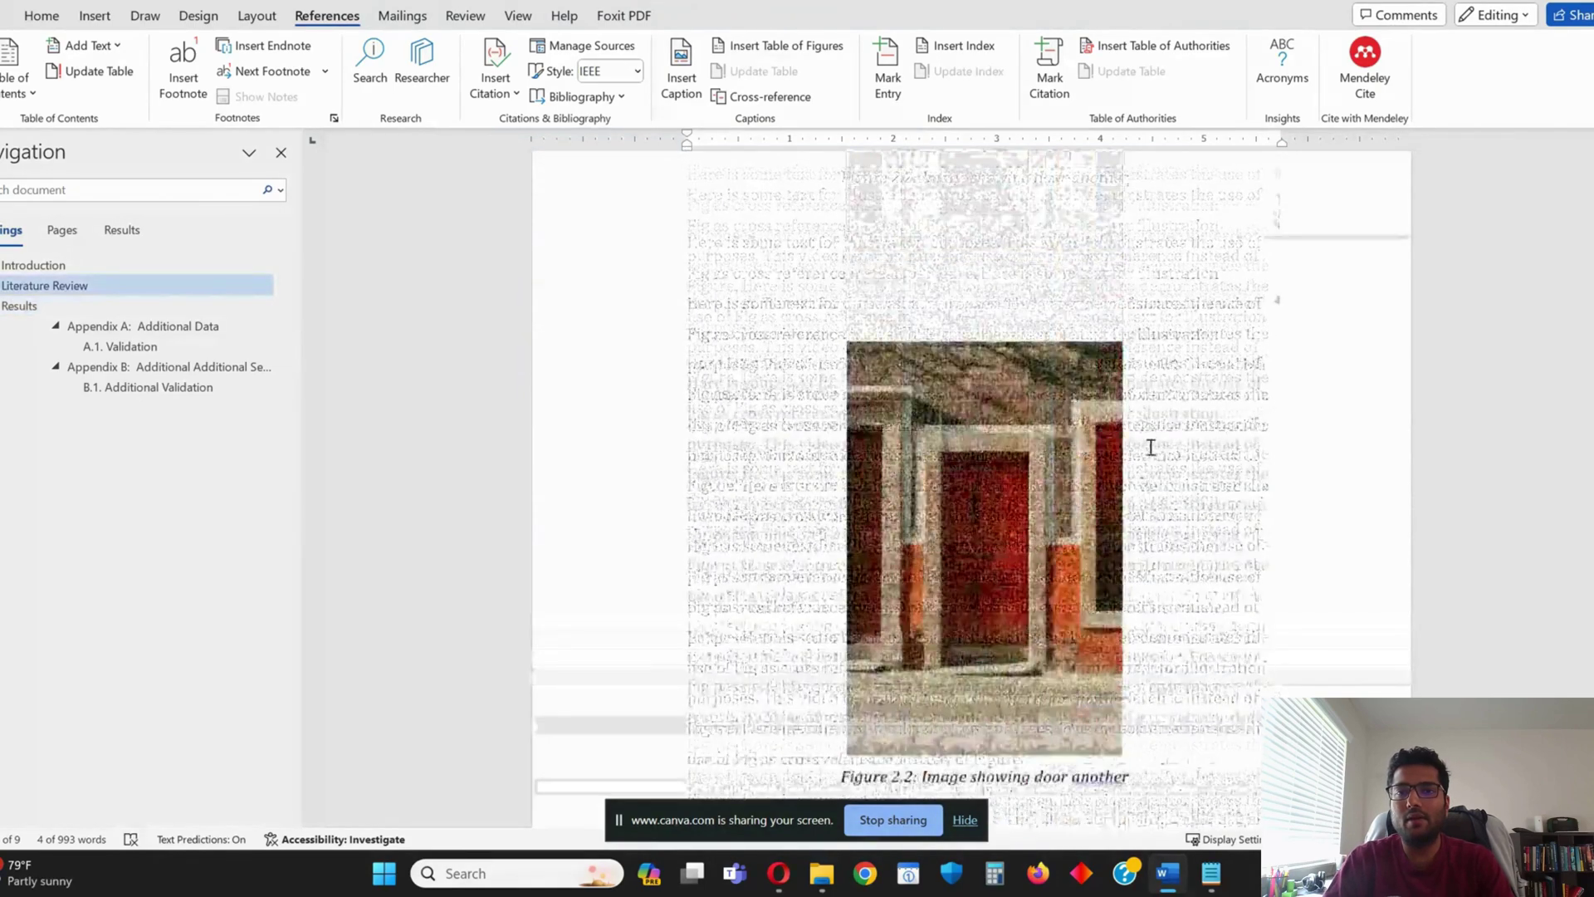
{"action": "left_click", "coordinate": [864, 595]}
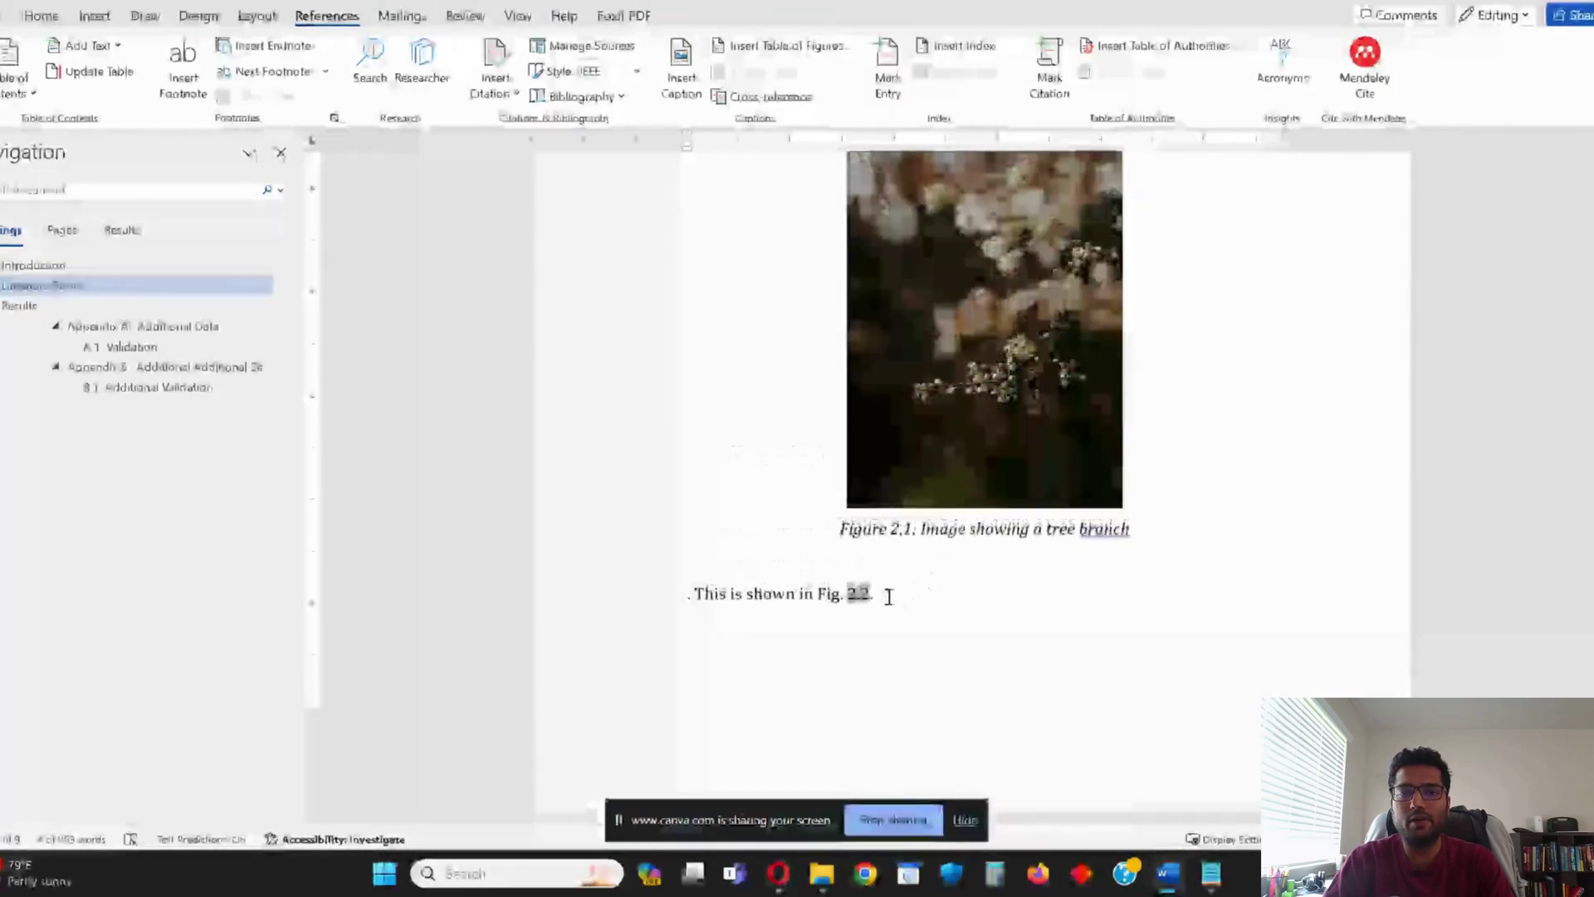
{"action": "right_click", "coordinate": [855, 596]}
{"action": "left_click", "coordinate": [925, 497]}
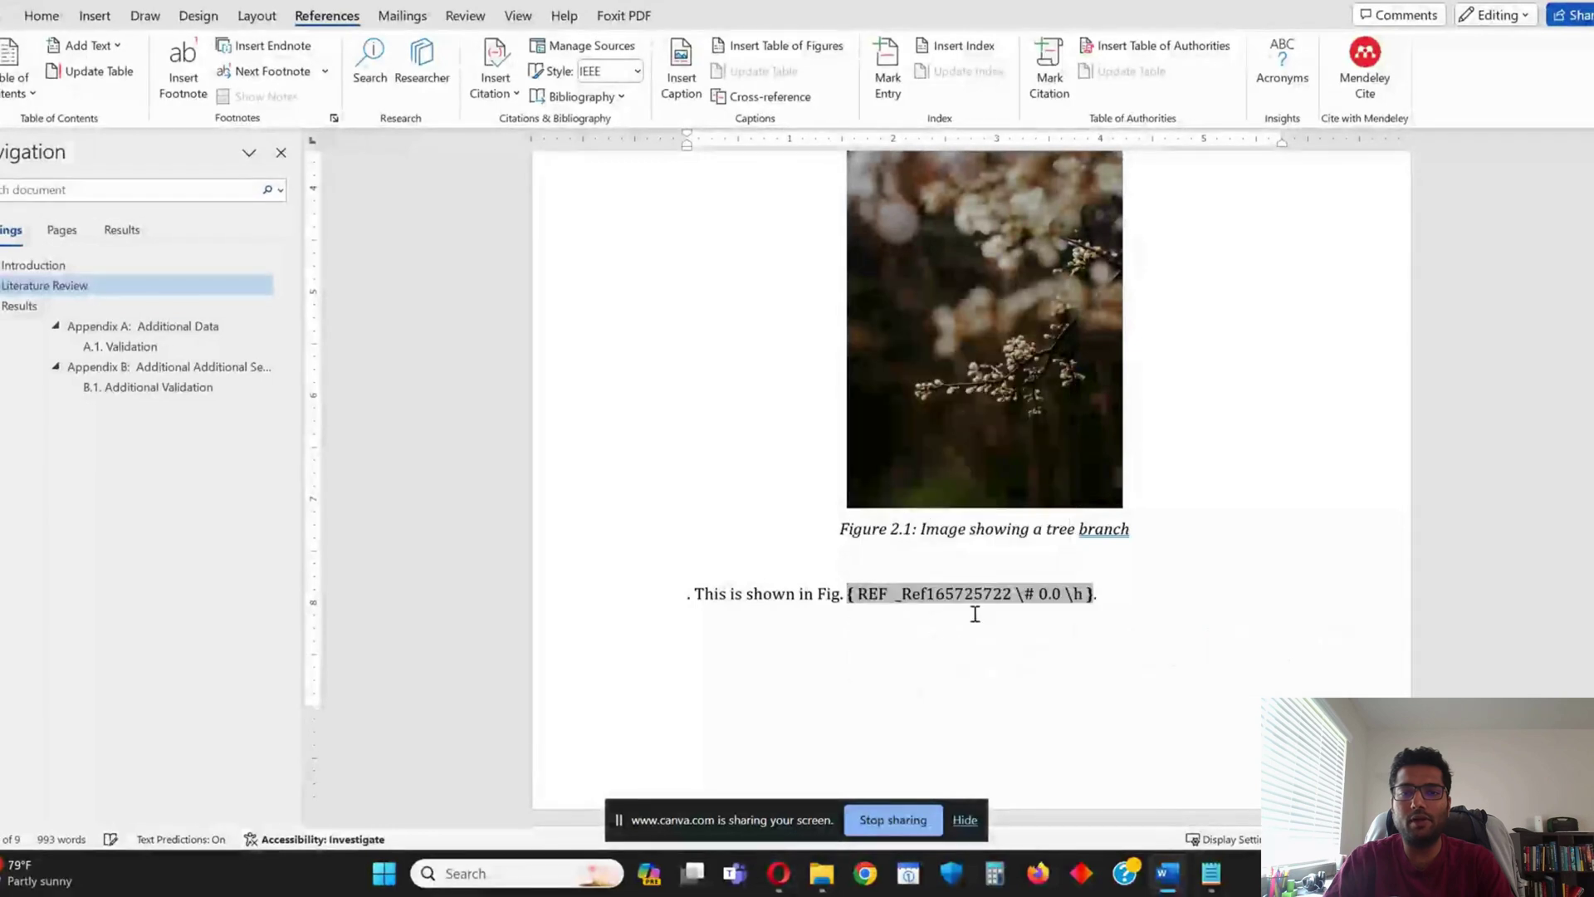
{"action": "left_click", "coordinate": [1061, 620]}
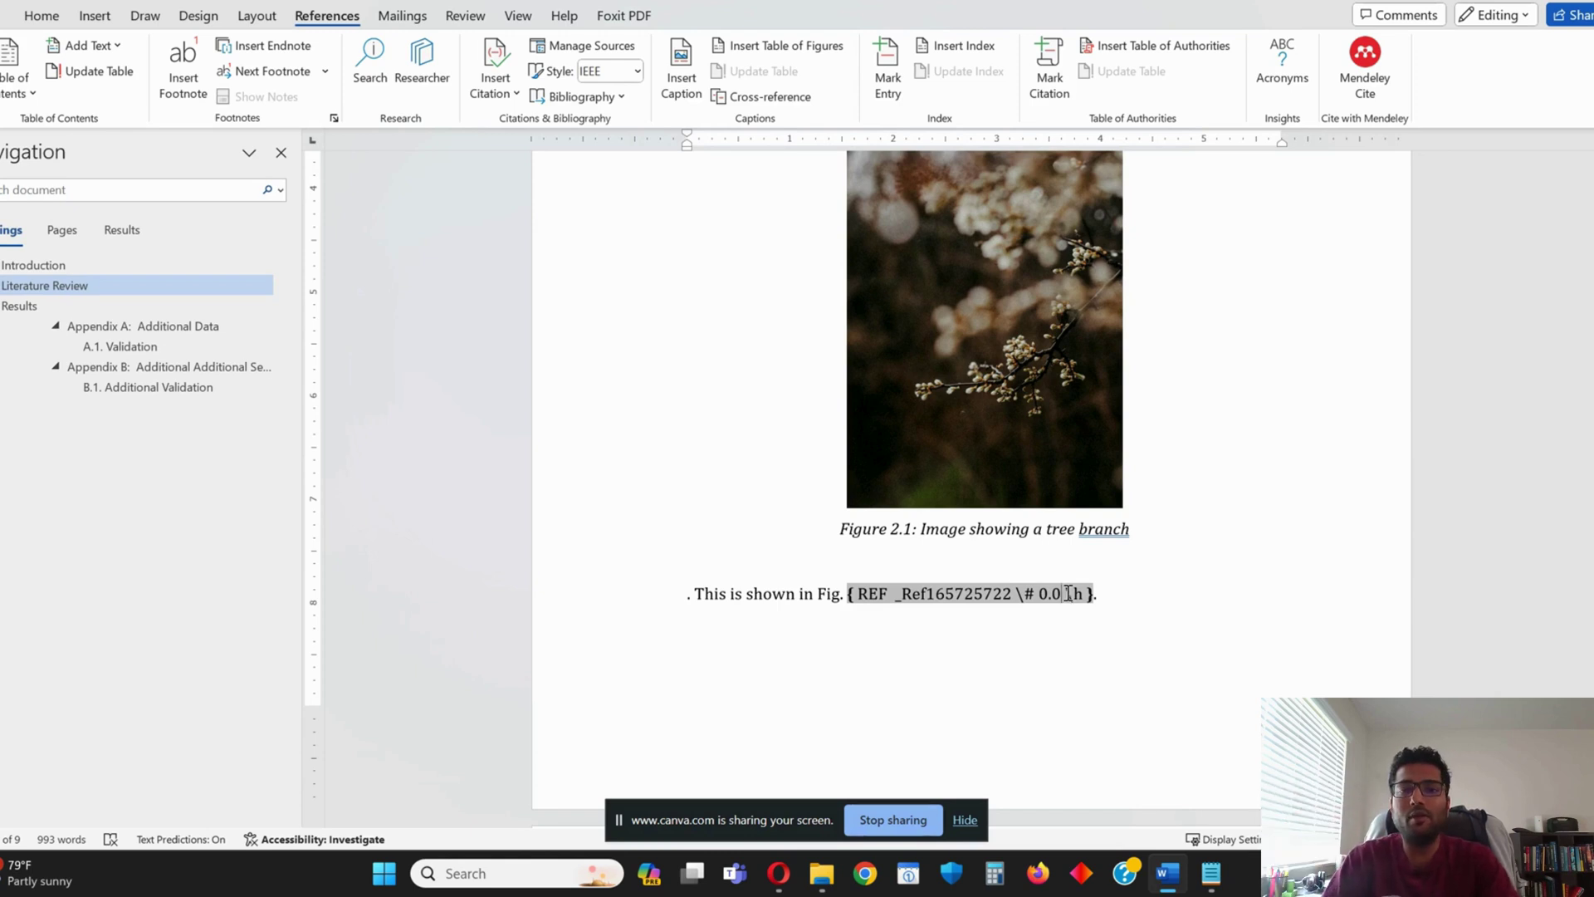
Update all fields in the document at once
{"action": "key", "text": "ctrl+a"}
{"action": "key", "text": "F9"}
{"action": "left_click", "coordinate": [932, 624]}
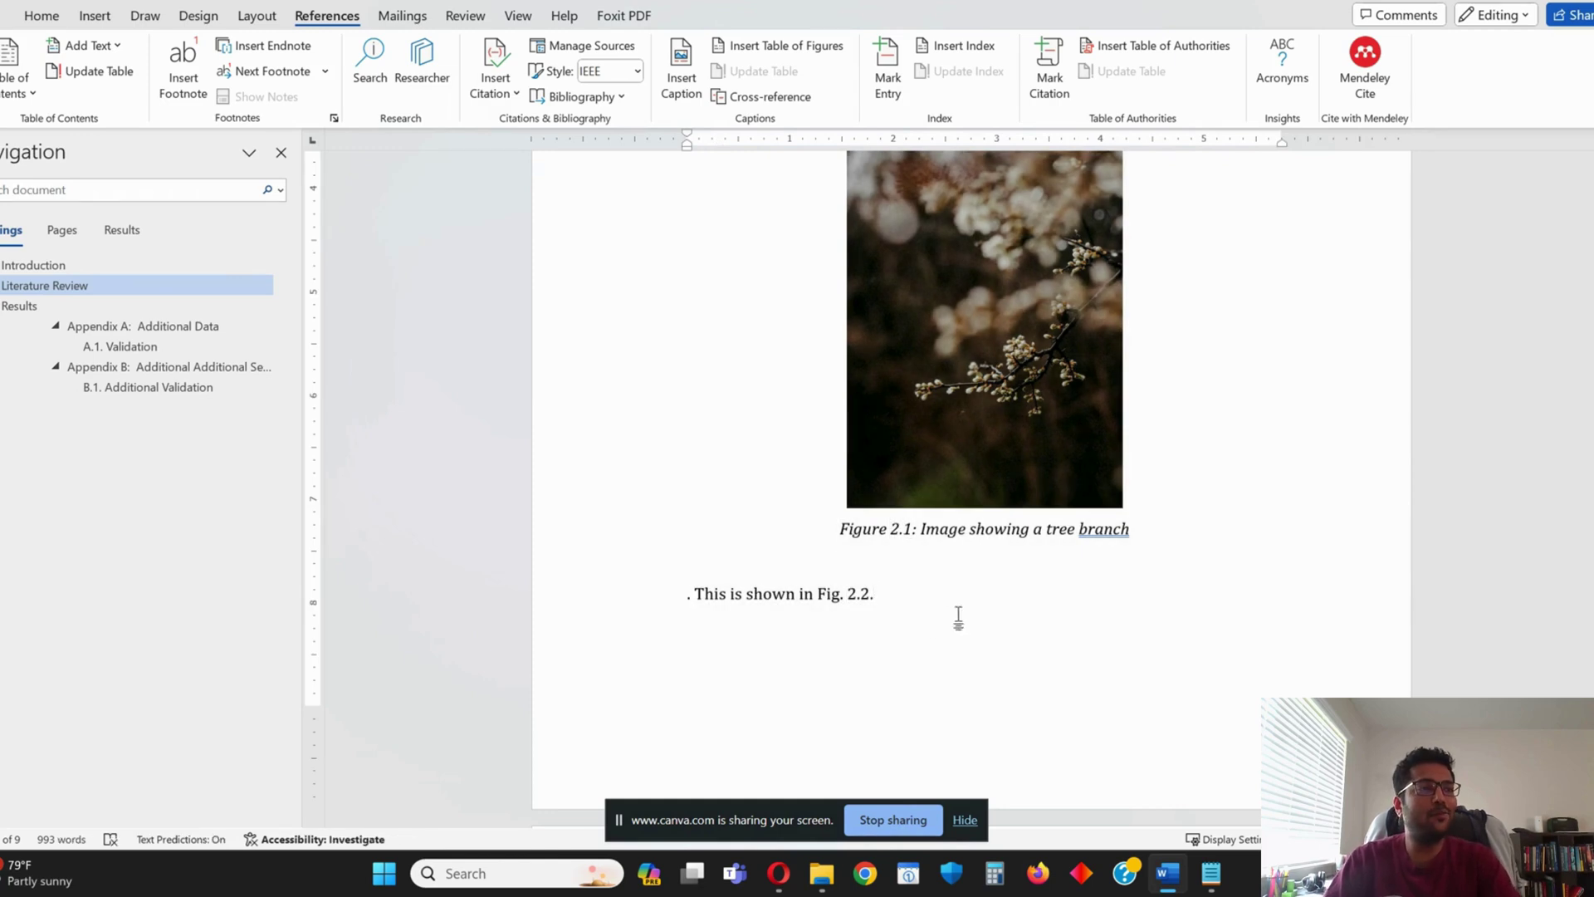
{"action": "left_click", "coordinate": [745, 593]}
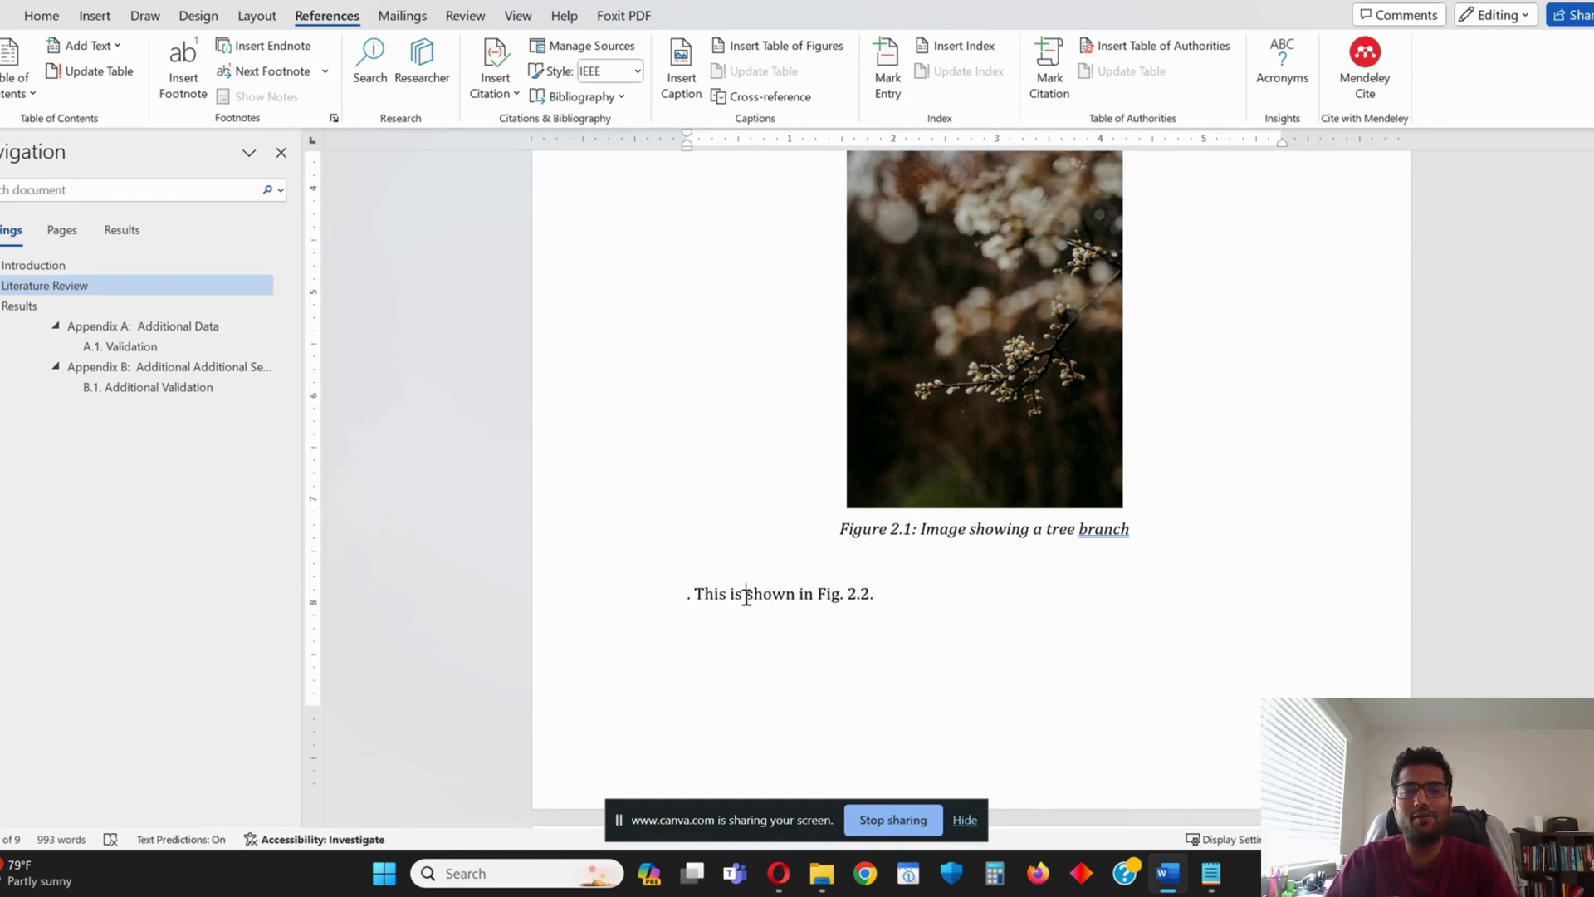